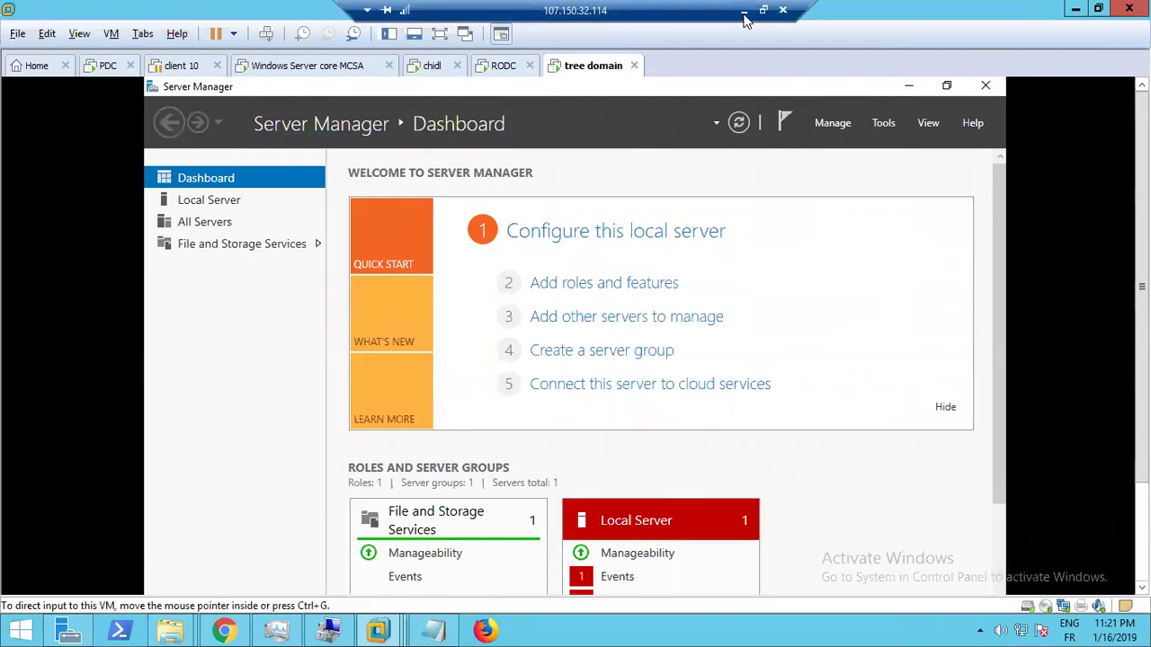
Minimize the VMware remote session from the connection bar and bring Paint to the front
left_click(746, 20)
left_click(473, 630)
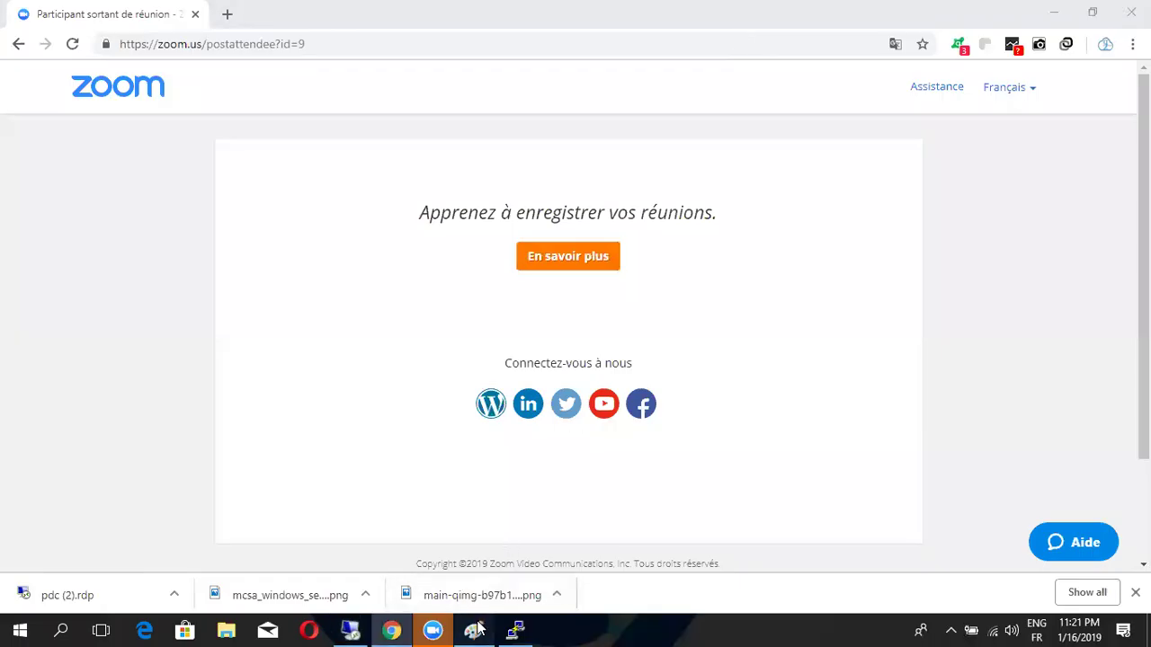
Start a new blank Untitled picture, discarding the old one with Don't Save
scroll(149, 180, "down", 5)
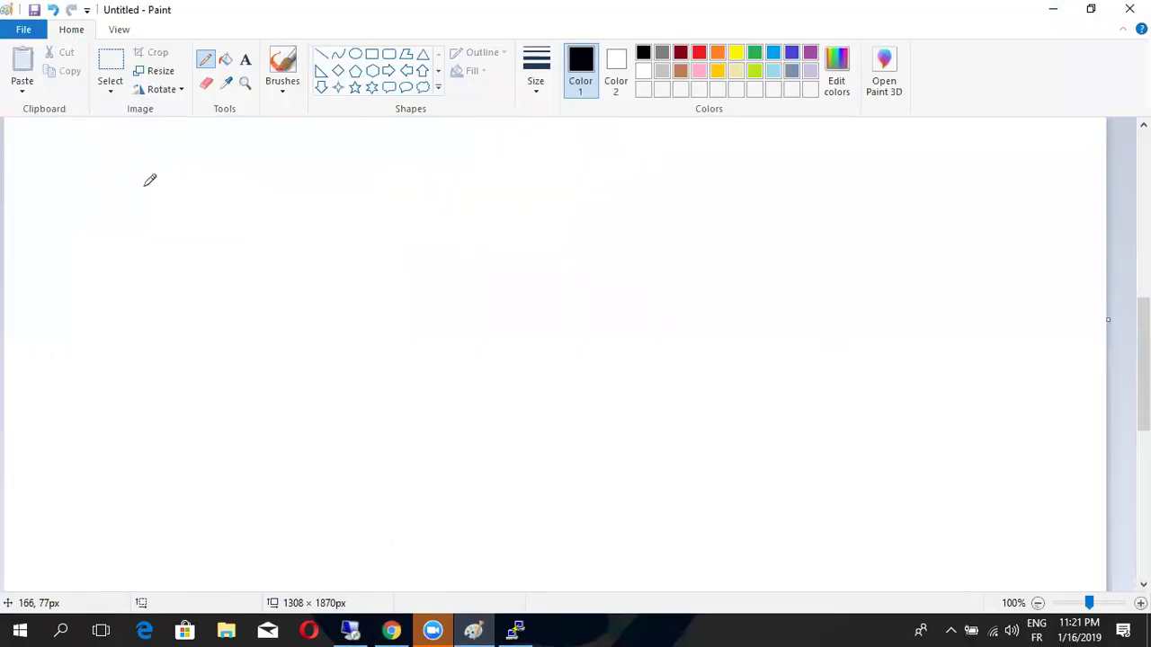
left_click(27, 30)
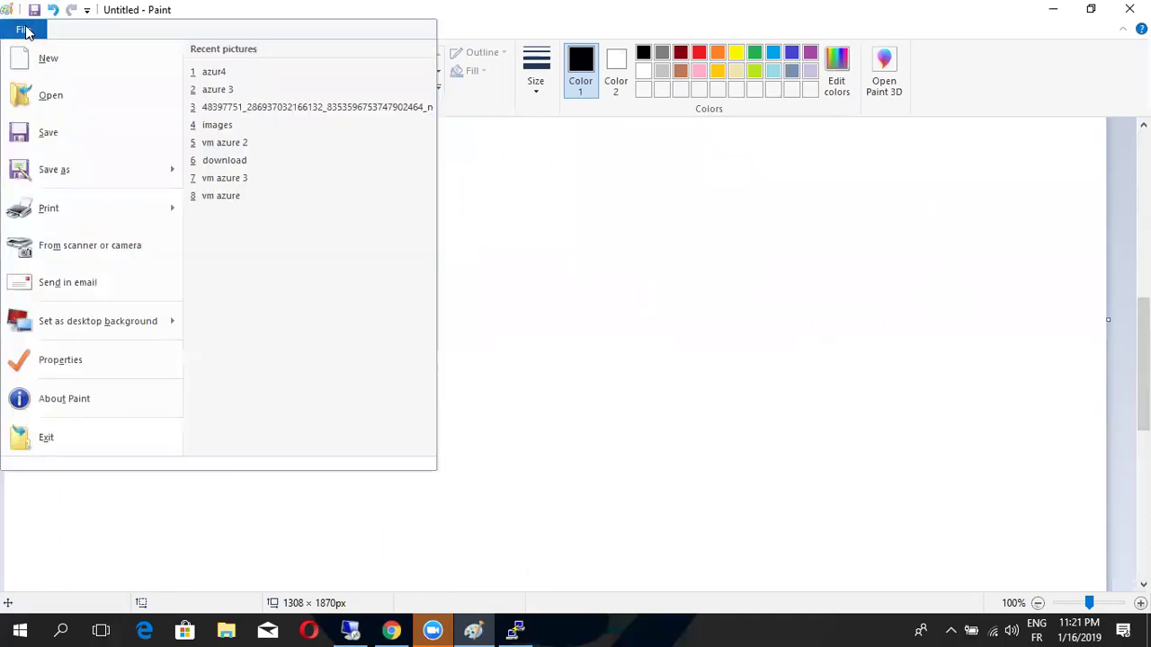
left_click(59, 61)
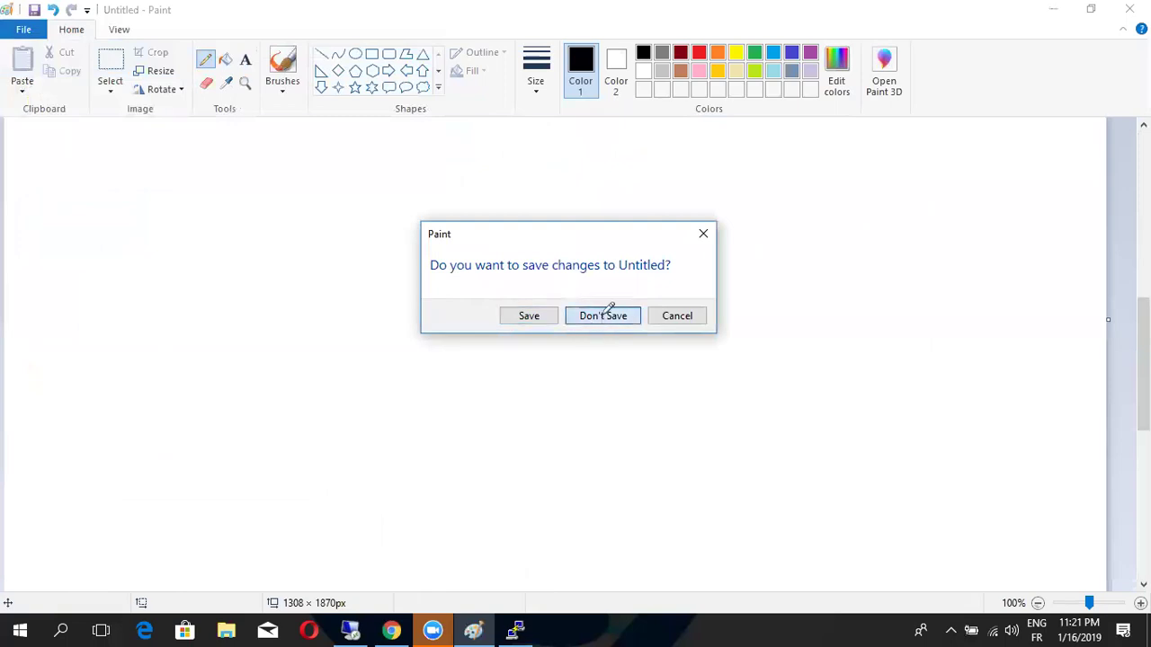
left_click(604, 314)
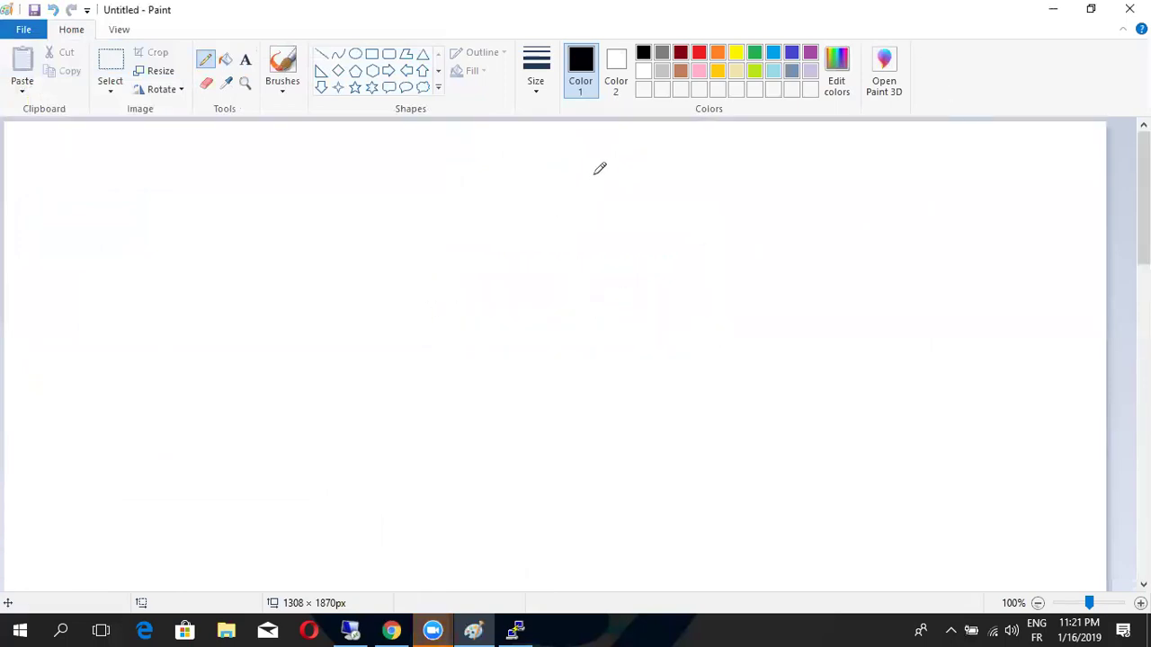
Draw a large outlined triangle across the canvas
left_click(376, 54)
left_click_drag(430, 133, 1079, 598)
left_click_drag(763, 404, 658, 447)
left_click(1074, 316)
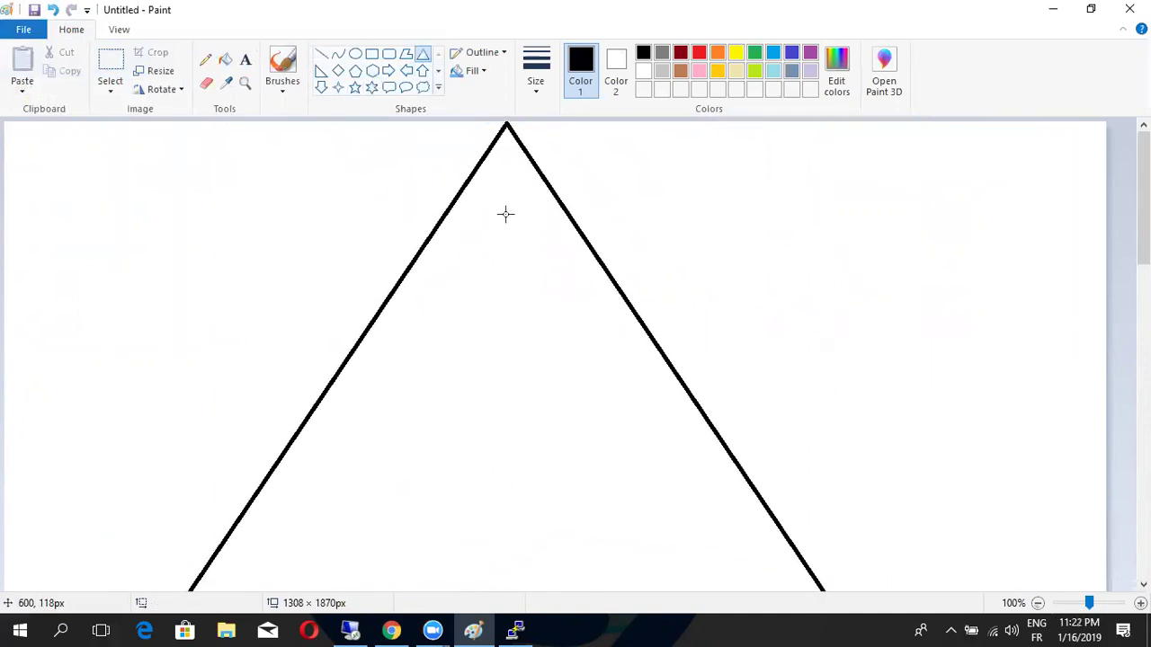
Draw a smaller triangle (about 210×197 px) near its apex with a tall rectangle inside
left_click_drag(482, 210, 694, 465)
left_click_drag(635, 418, 563, 393)
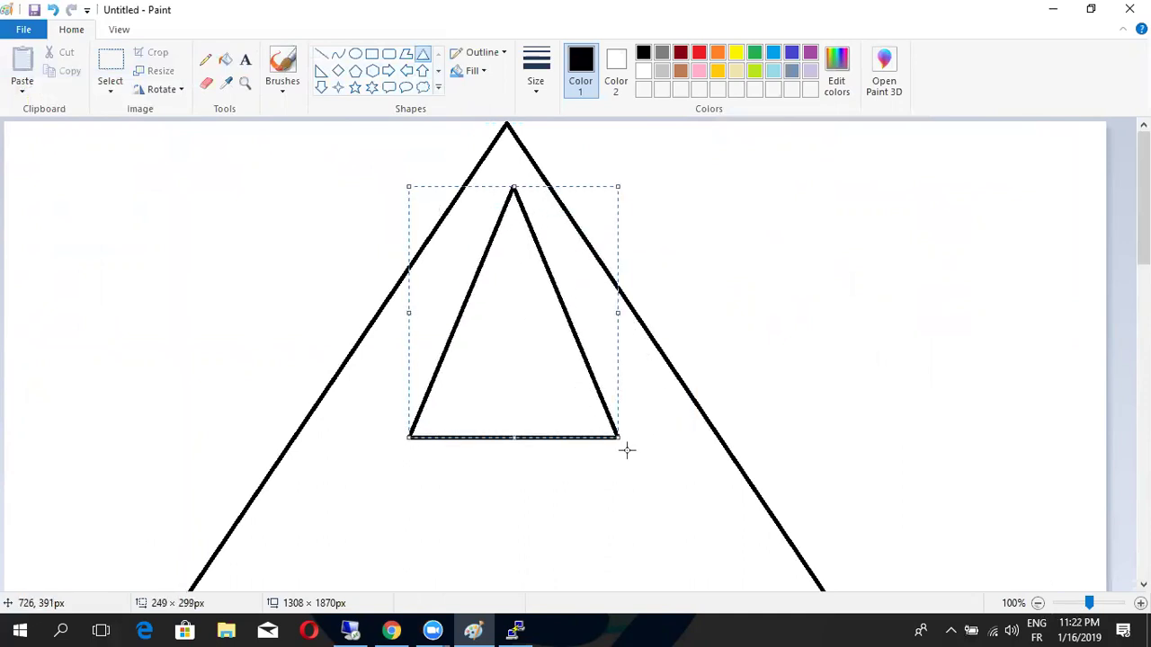
left_click_drag(619, 438, 585, 351)
left_click(733, 270)
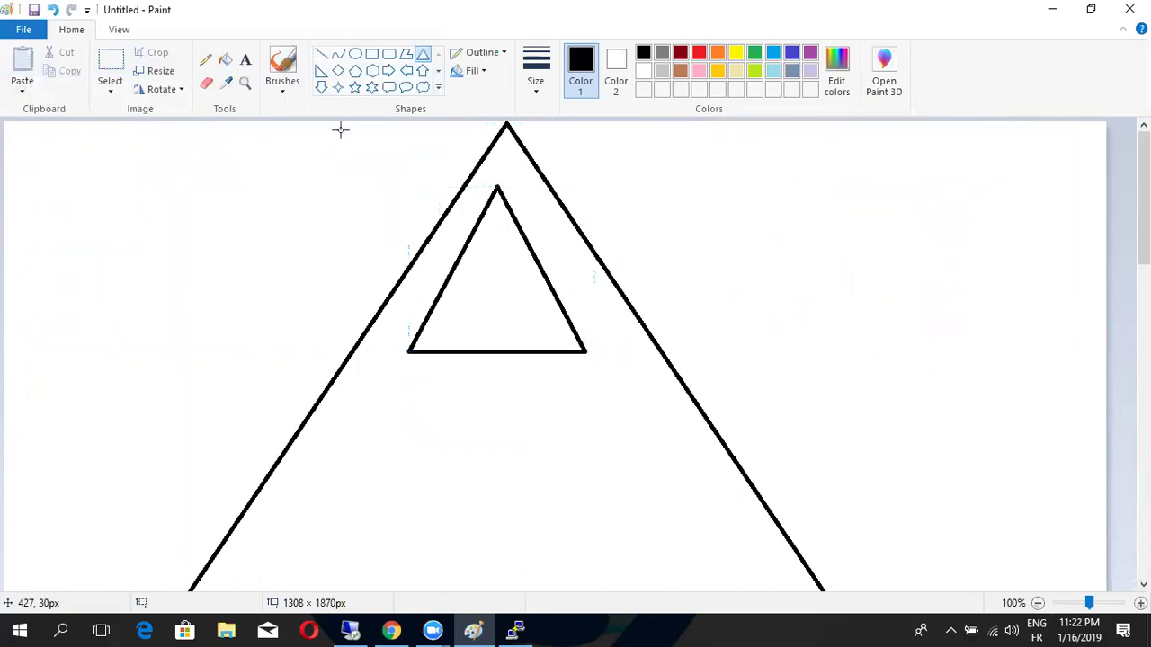
left_click(371, 53)
left_click_drag(489, 218, 515, 259)
Label the tall box pdc
left_click(465, 272)
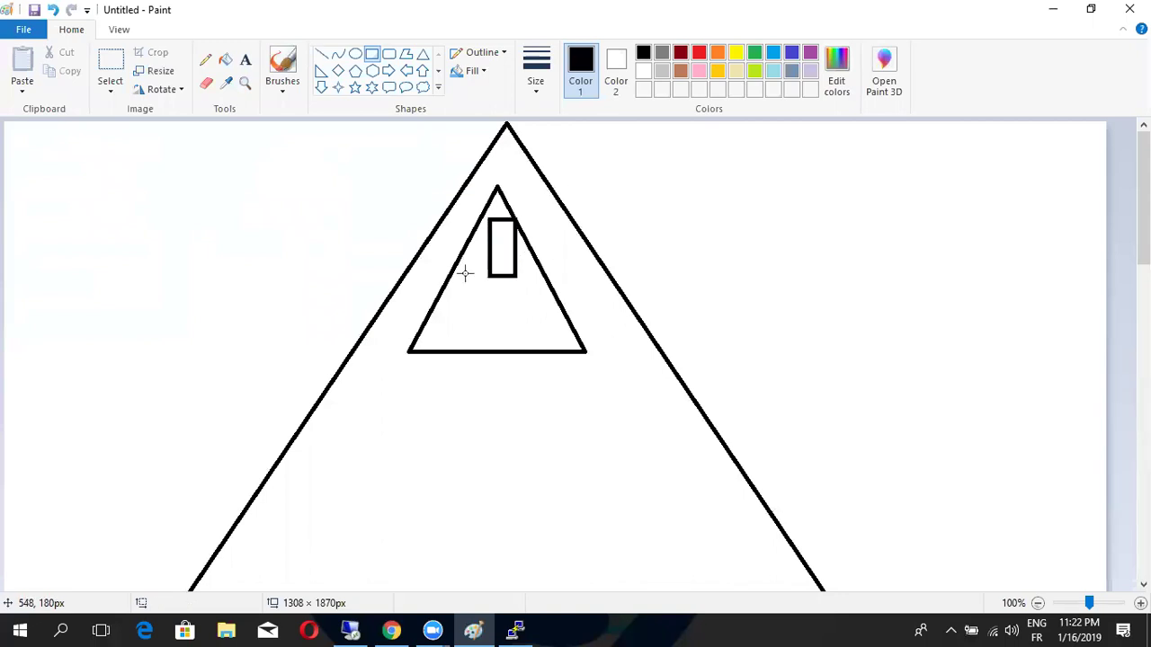
left_click(245, 60)
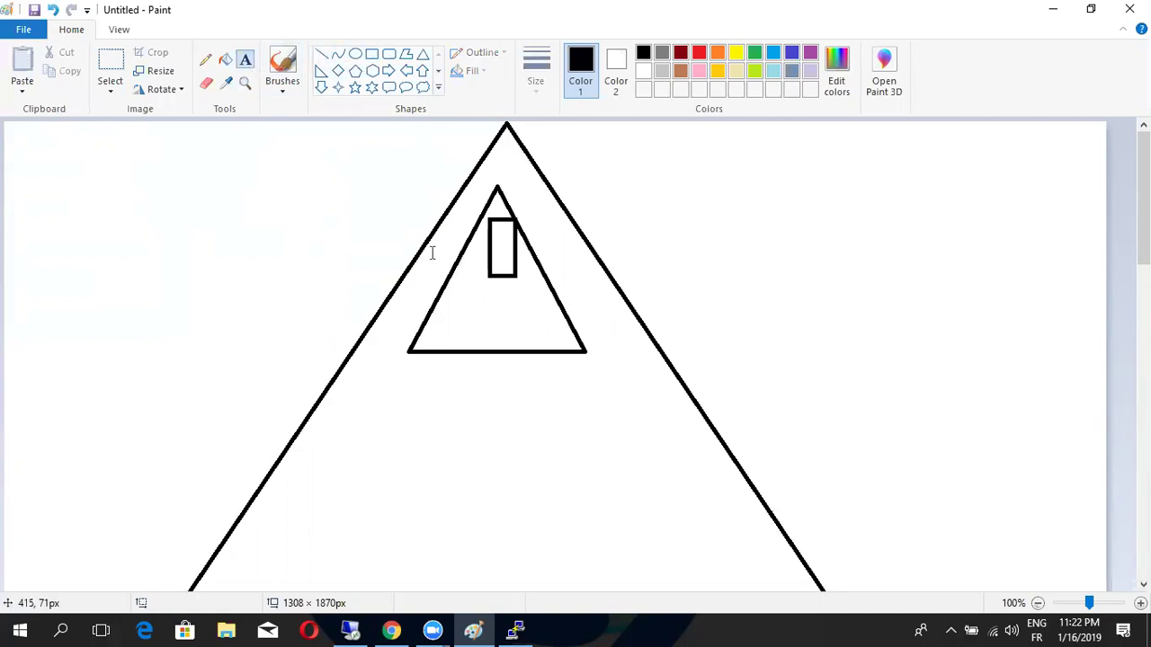
left_click(494, 241)
type("pd")
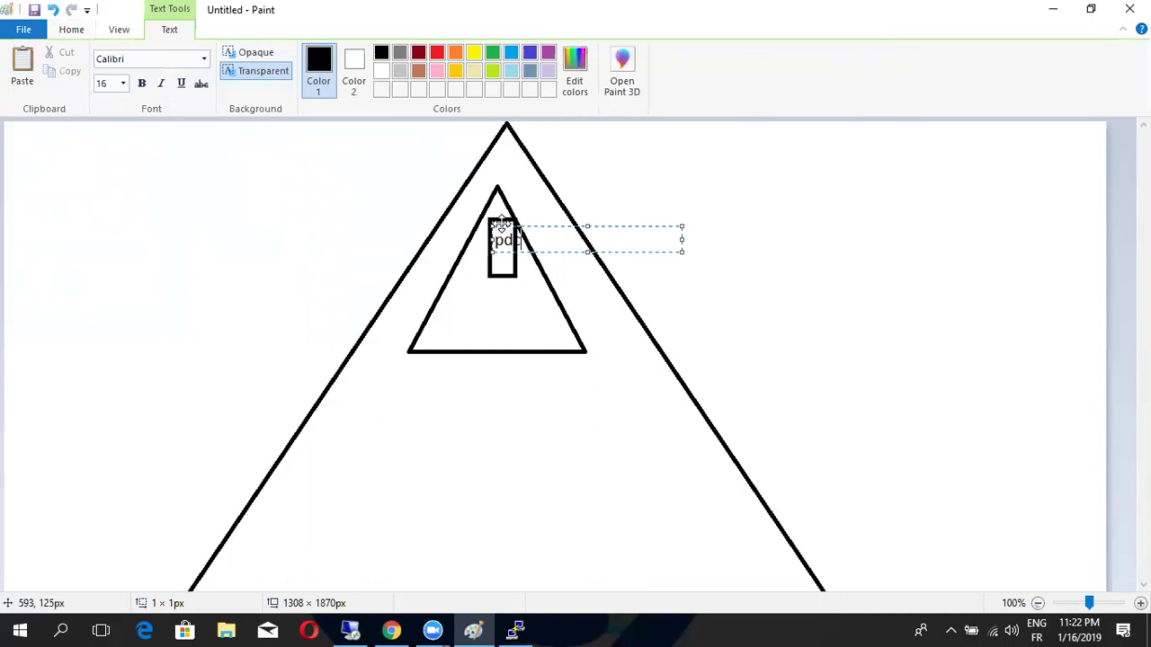
type("c")
left_click_drag(501, 225, 500, 216)
left_click(538, 283)
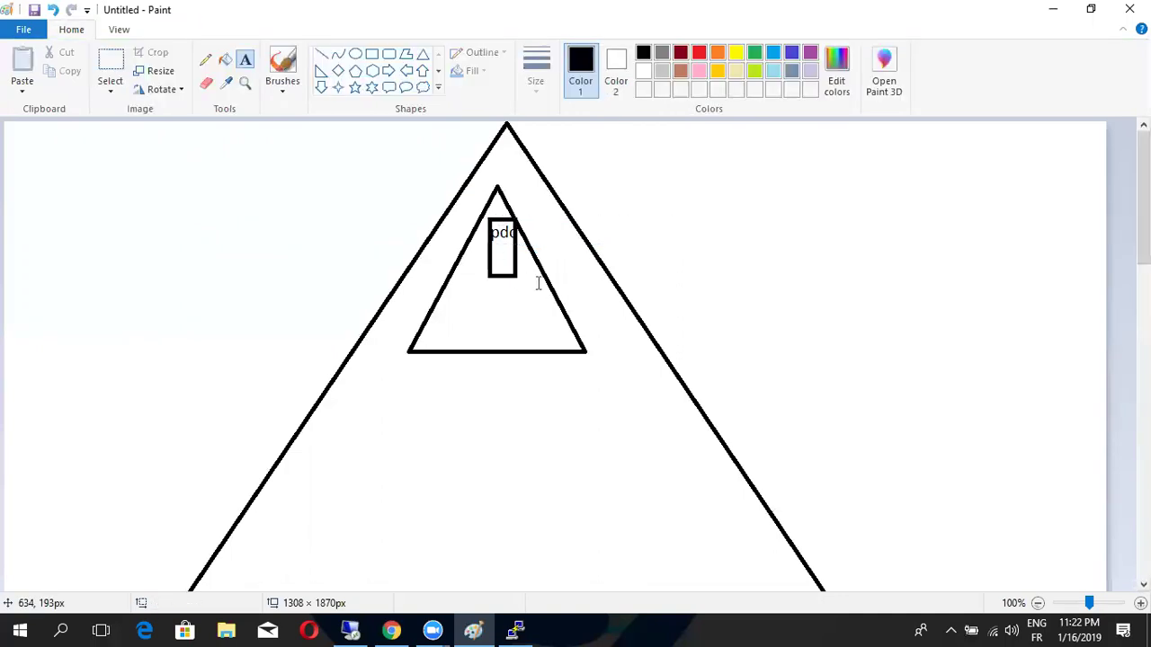
Draw a second rectangle below the tall box and label it adc
left_click(372, 54)
mouse_move(511, 294)
left_mouse_down()
mouse_move(534, 318)
mouse_move(539, 353)
mouse_move(550, 345)
left_mouse_up()
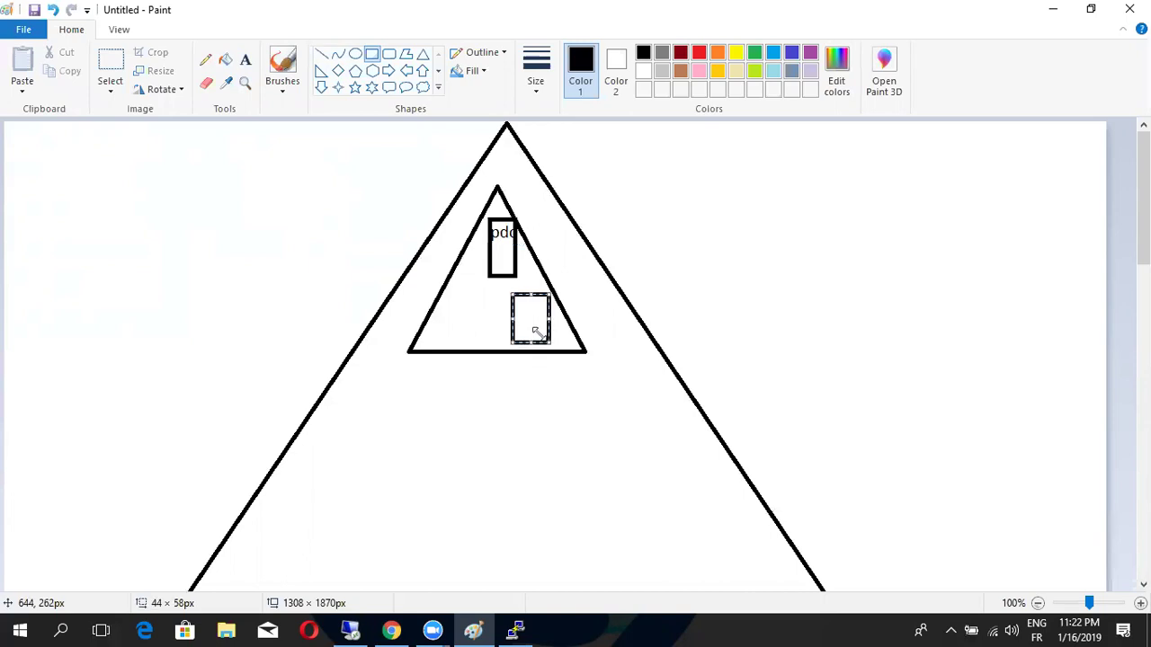
left_click_drag(530, 294, 530, 285)
left_click(513, 260)
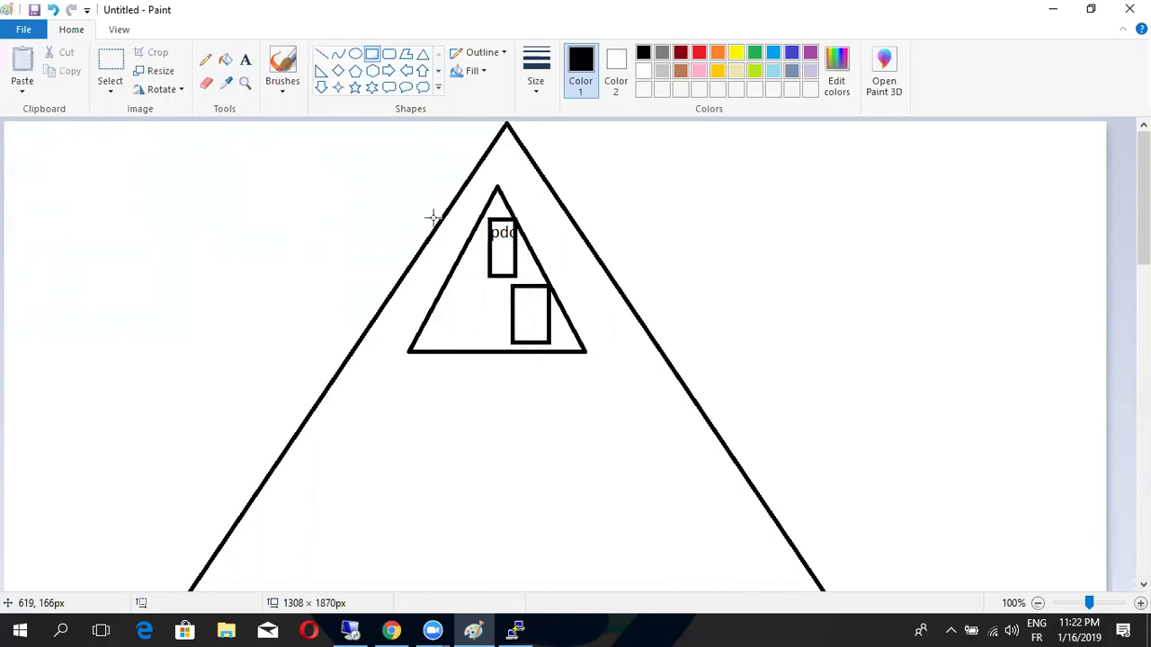
left_click(244, 59)
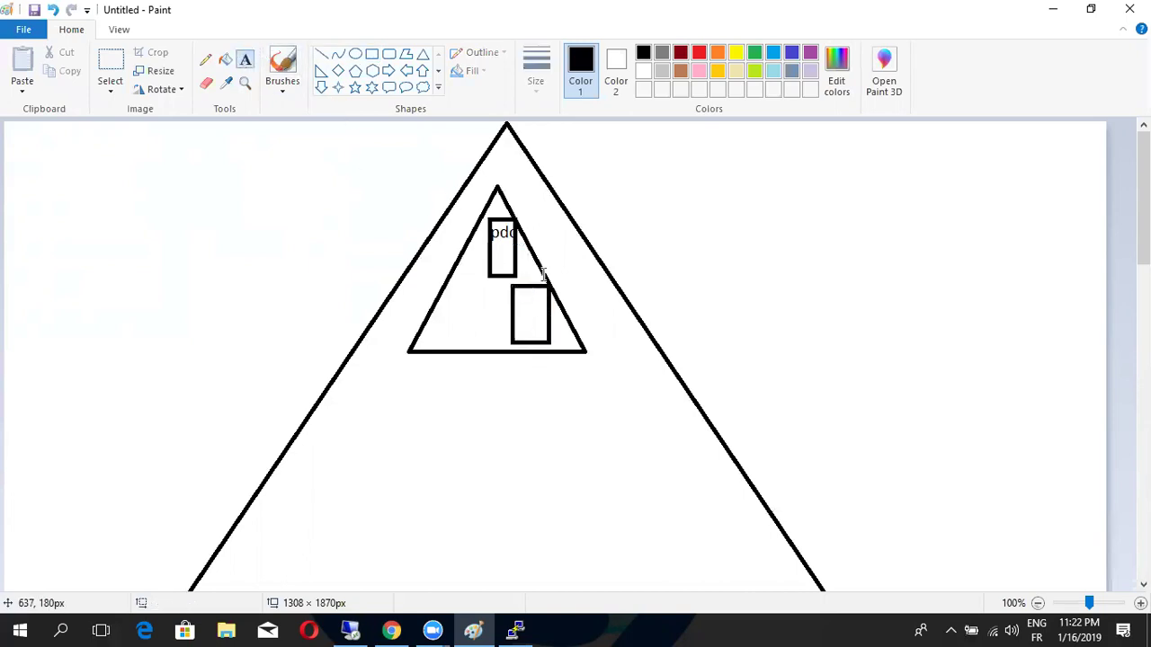
left_click(520, 259)
type("ad")
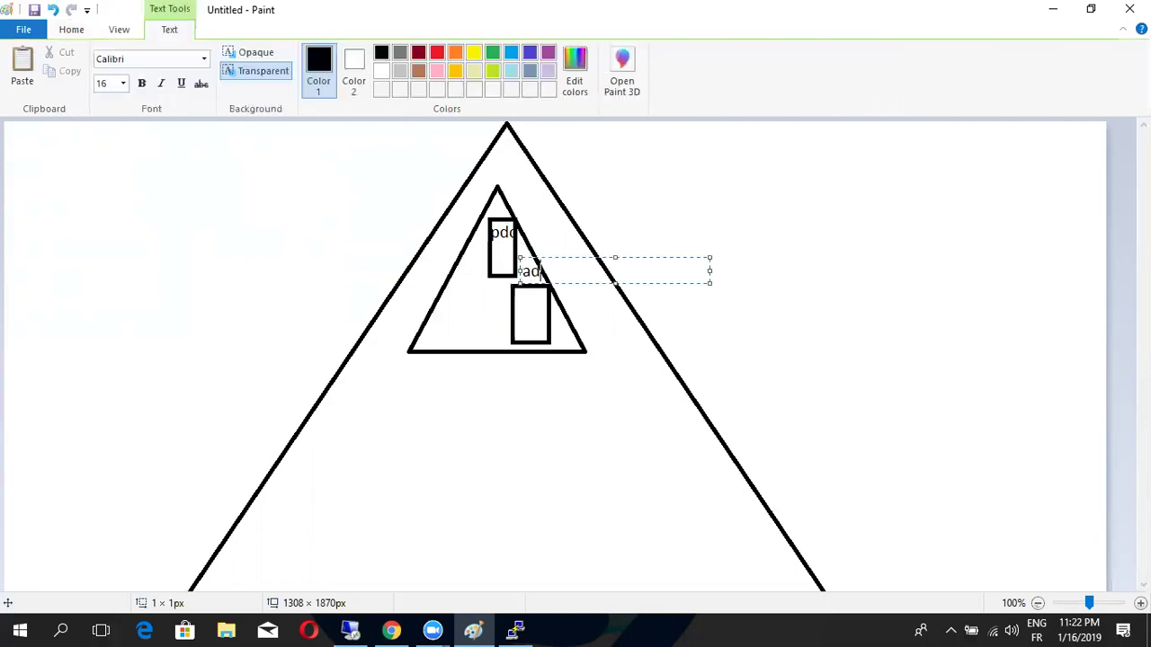
type("c")
left_click(581, 221)
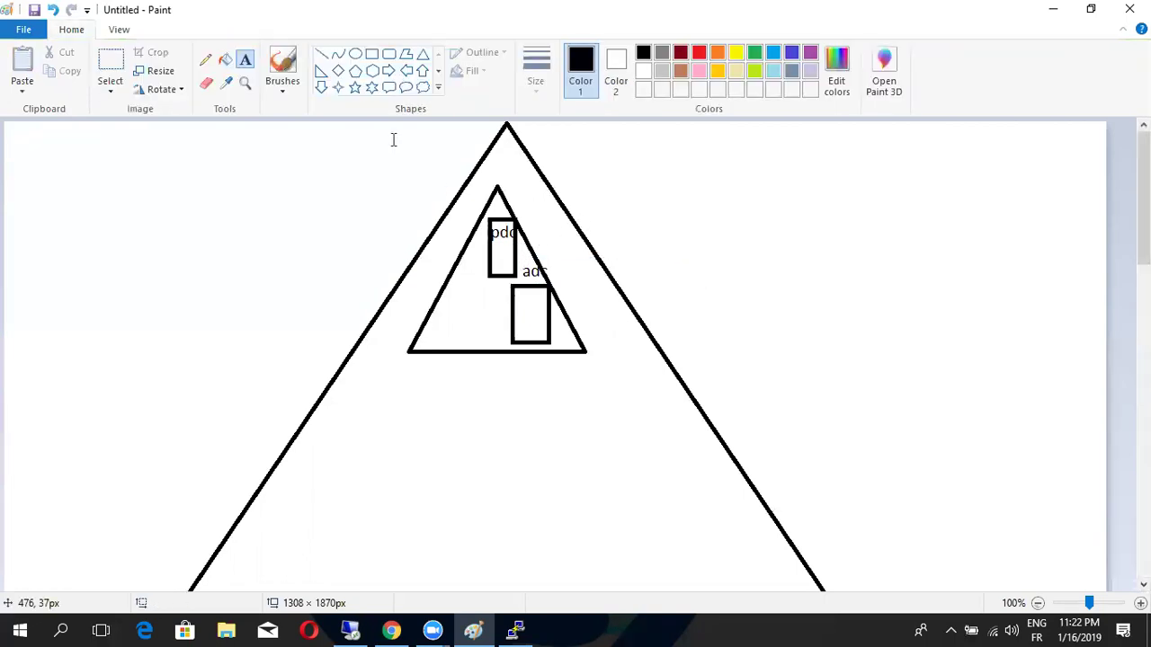
Join the two boxes with a short line and write casa above the inner triangle
left_click(321, 54)
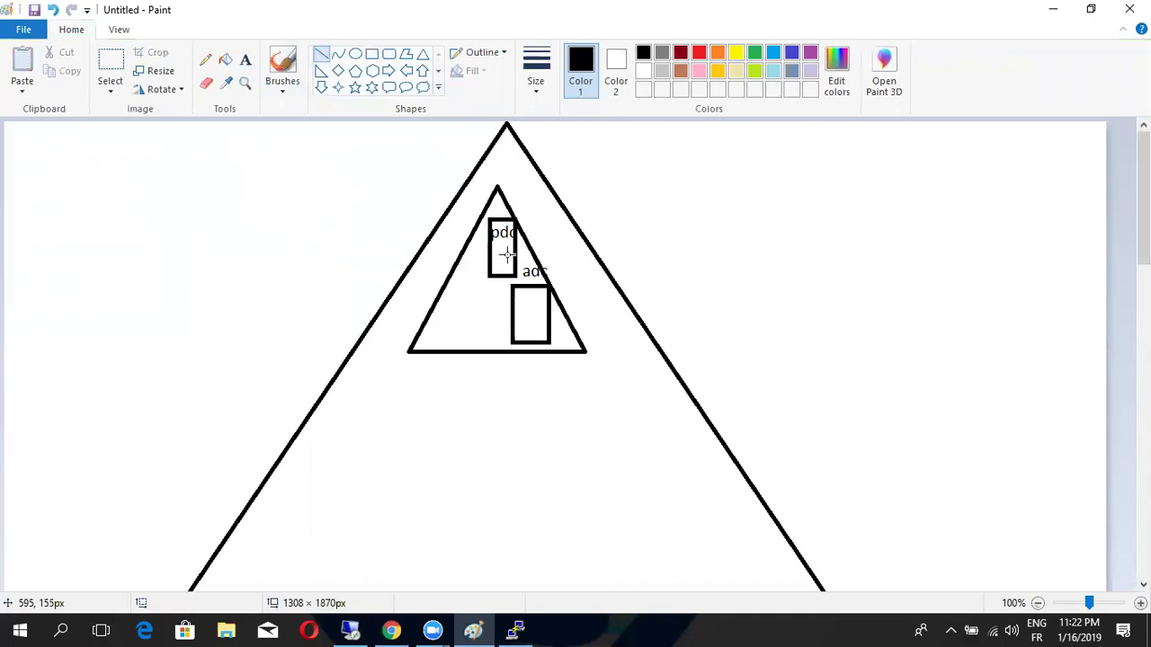
left_click_drag(515, 261, 525, 290)
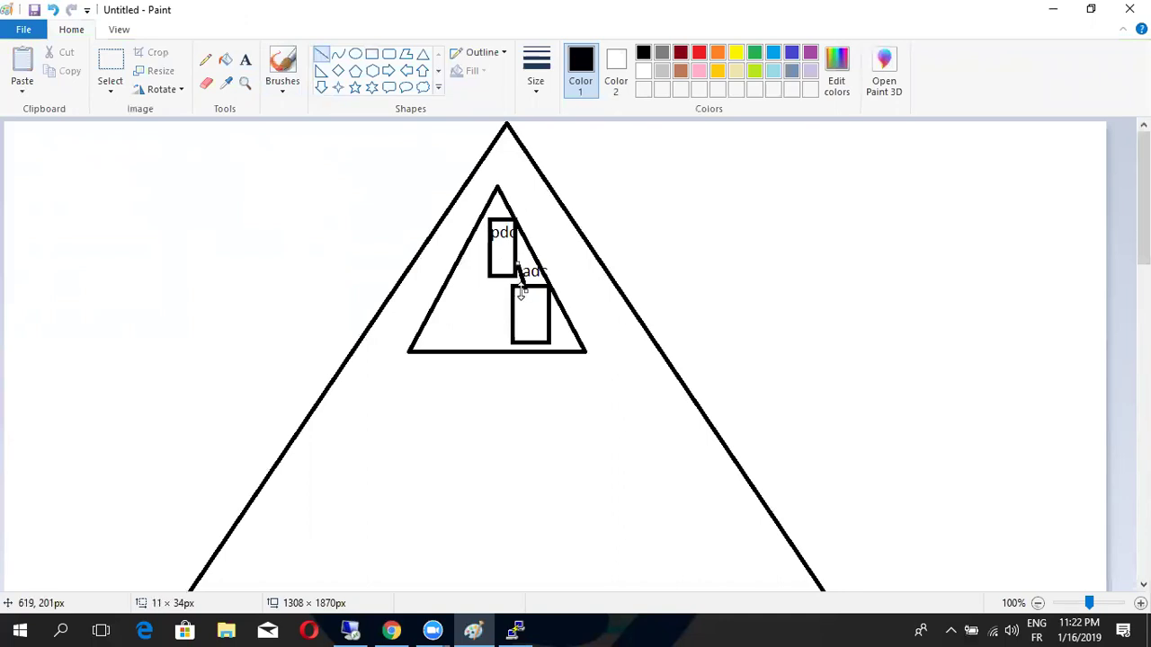
left_click(249, 61)
left_click(512, 192)
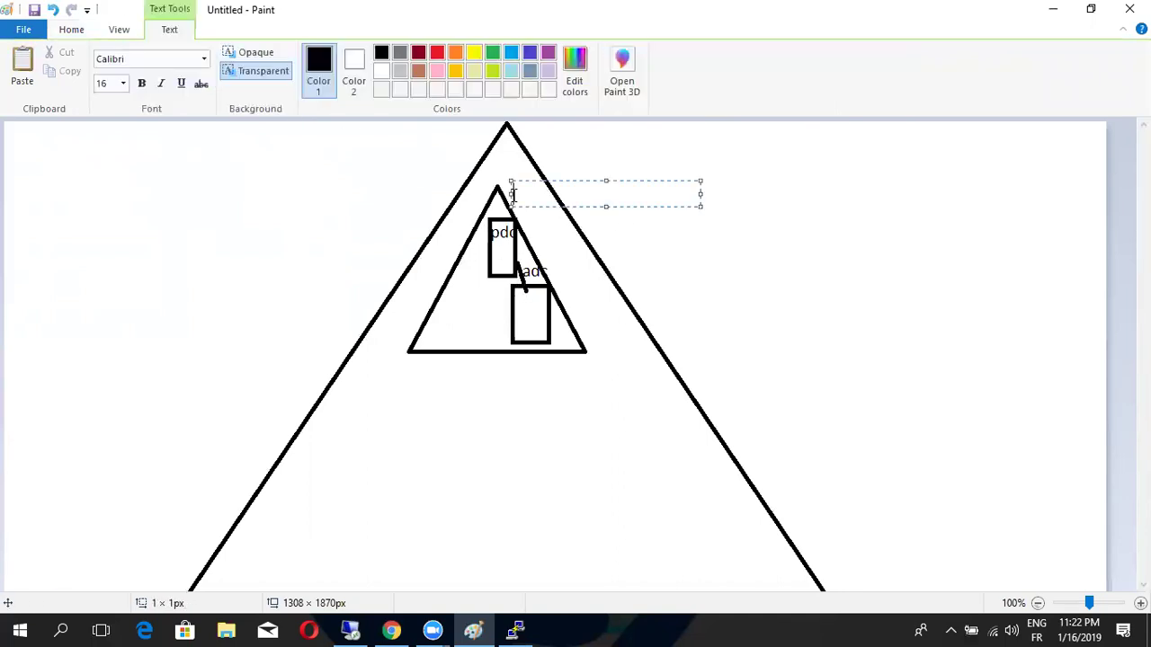
type("casa")
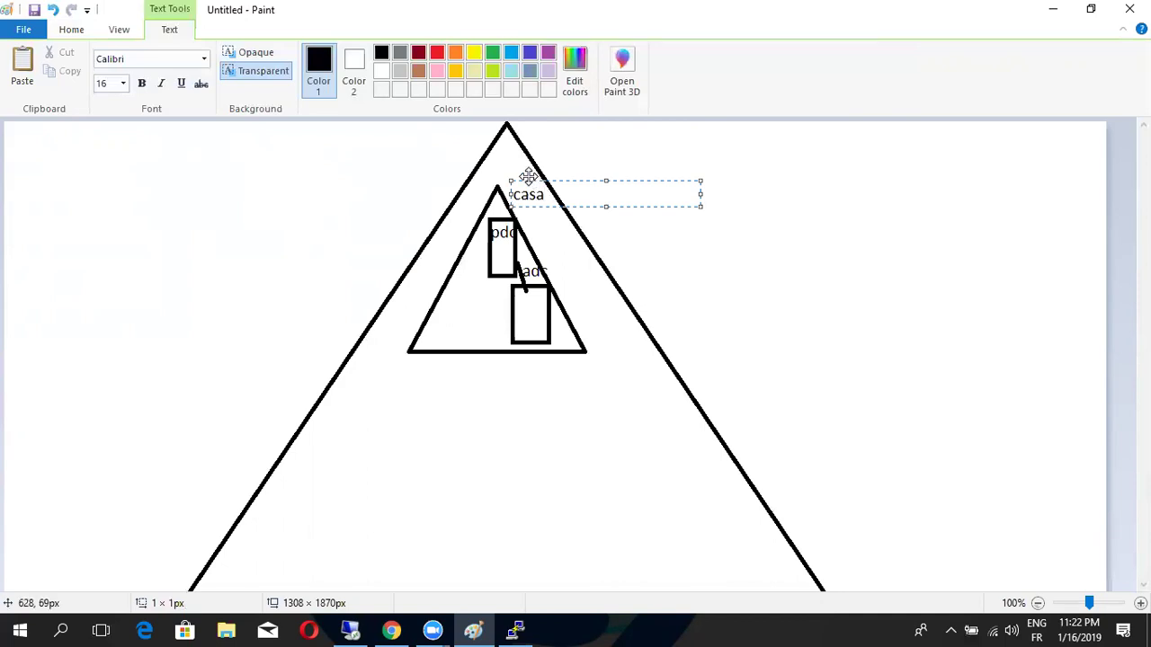
left_click_drag(528, 176, 499, 155)
left_click(606, 195)
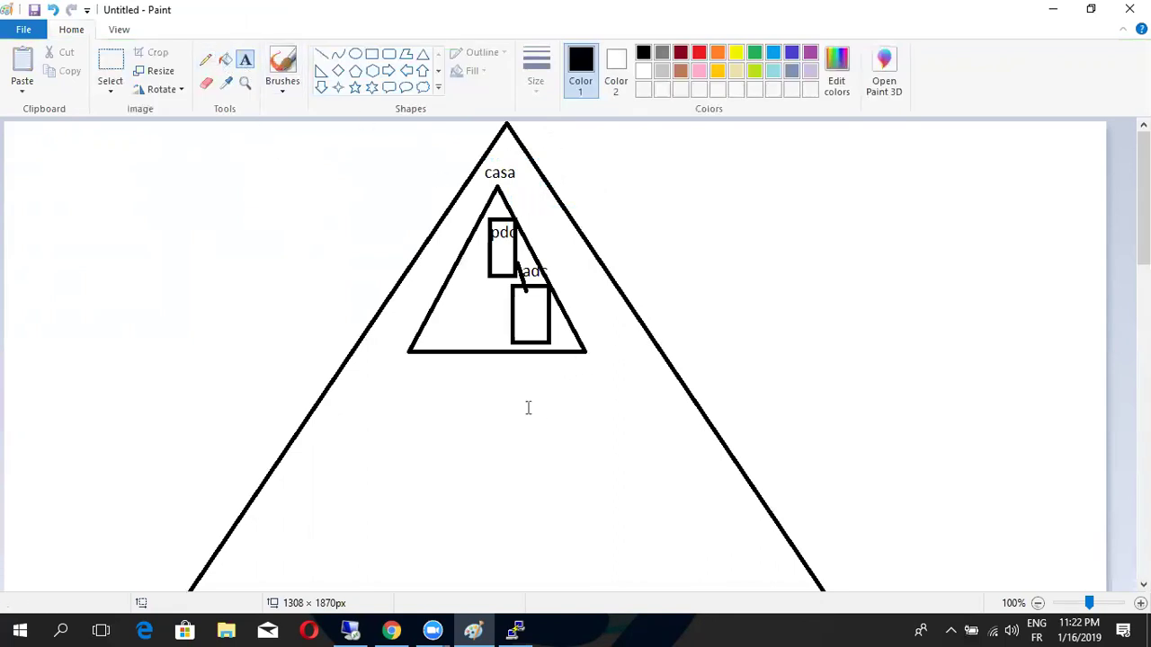
left_click(372, 55)
Add another small rectangle to the right of the boxes
scroll(781, 486, "down", 3)
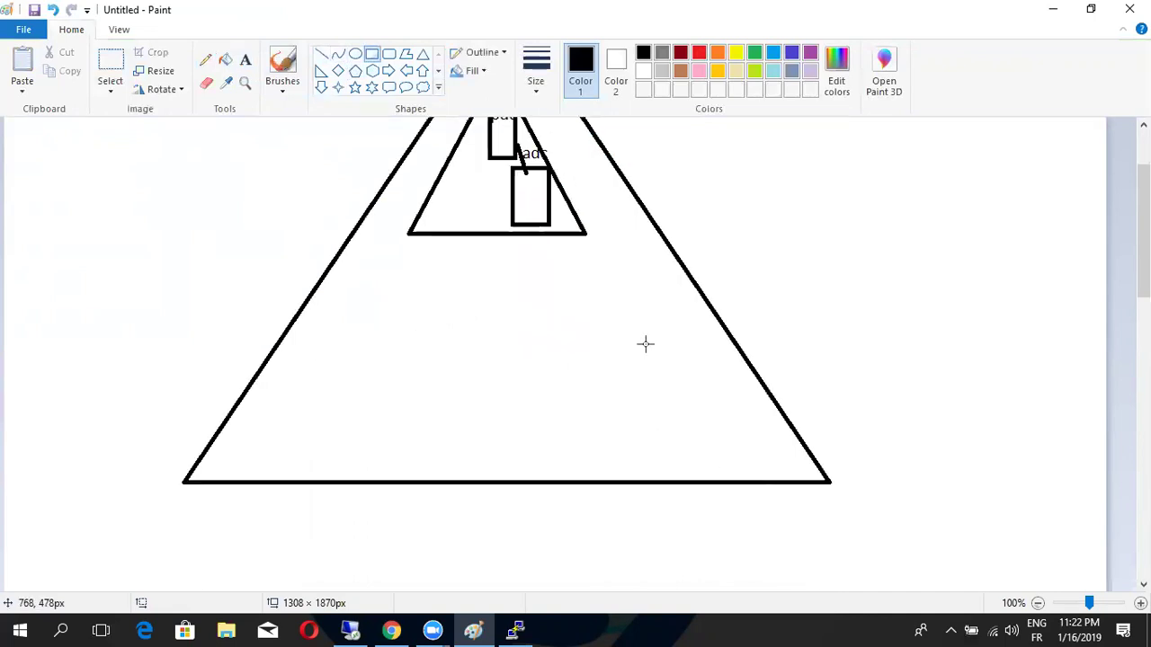
mouse_move(655, 363)
left_mouse_down()
mouse_move(679, 399)
mouse_move(659, 422)
mouse_move(686, 447)
mouse_move(736, 444)
left_mouse_up()
left_click(696, 354)
left_click_drag(696, 354, 719, 394)
left_click(746, 406)
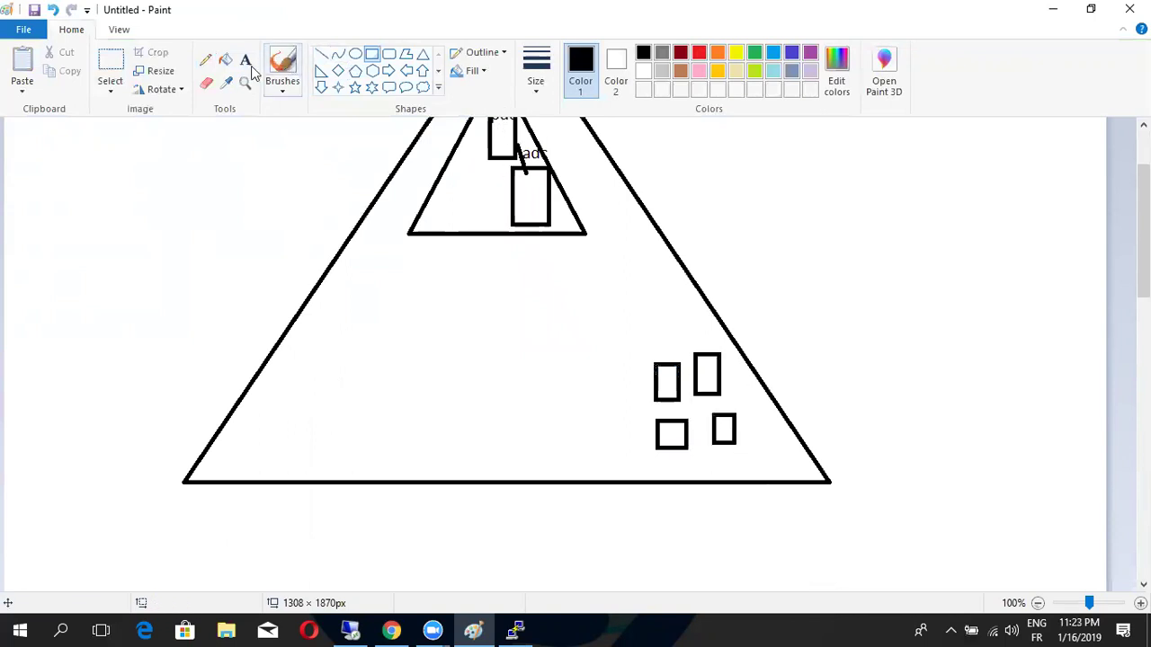
Sketch a curve up to the top and draw a tall rectangle near the right edge
left_click(205, 59)
mouse_move(719, 345)
left_mouse_down()
mouse_move(717, 311)
mouse_move(570, 121)
mouse_move(516, 131)
left_mouse_up()
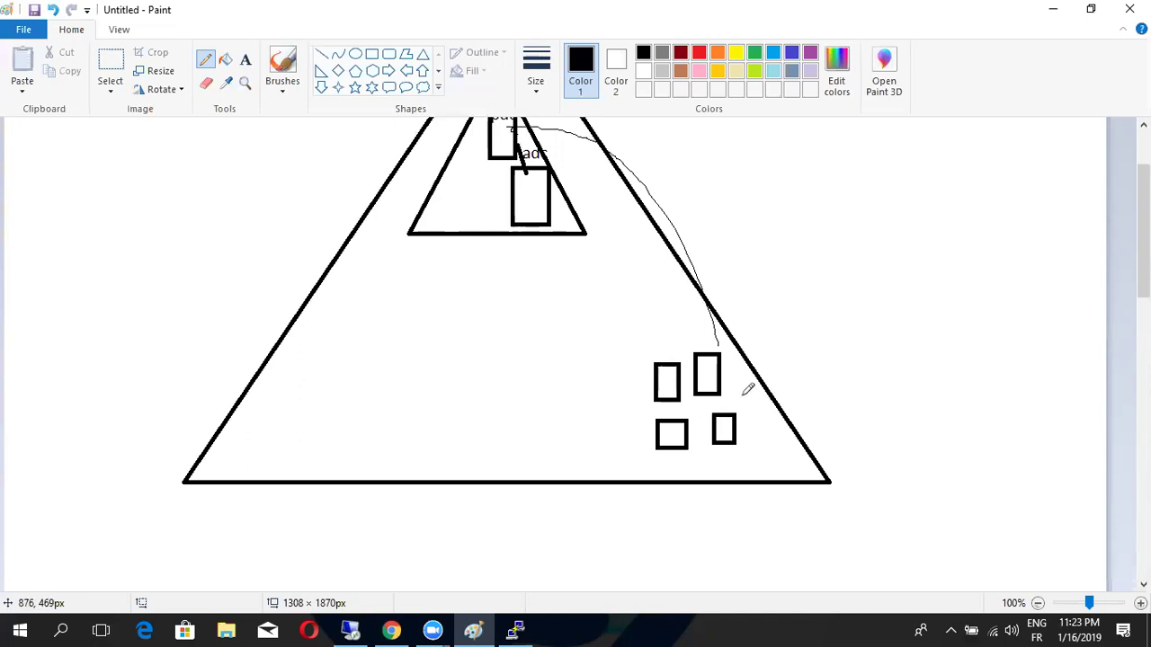
left_click_drag(743, 378, 749, 416)
mouse_move(751, 368)
left_mouse_down()
mouse_move(763, 367)
mouse_move(764, 427)
mouse_move(756, 408)
left_mouse_up()
left_click_drag(737, 356, 753, 376)
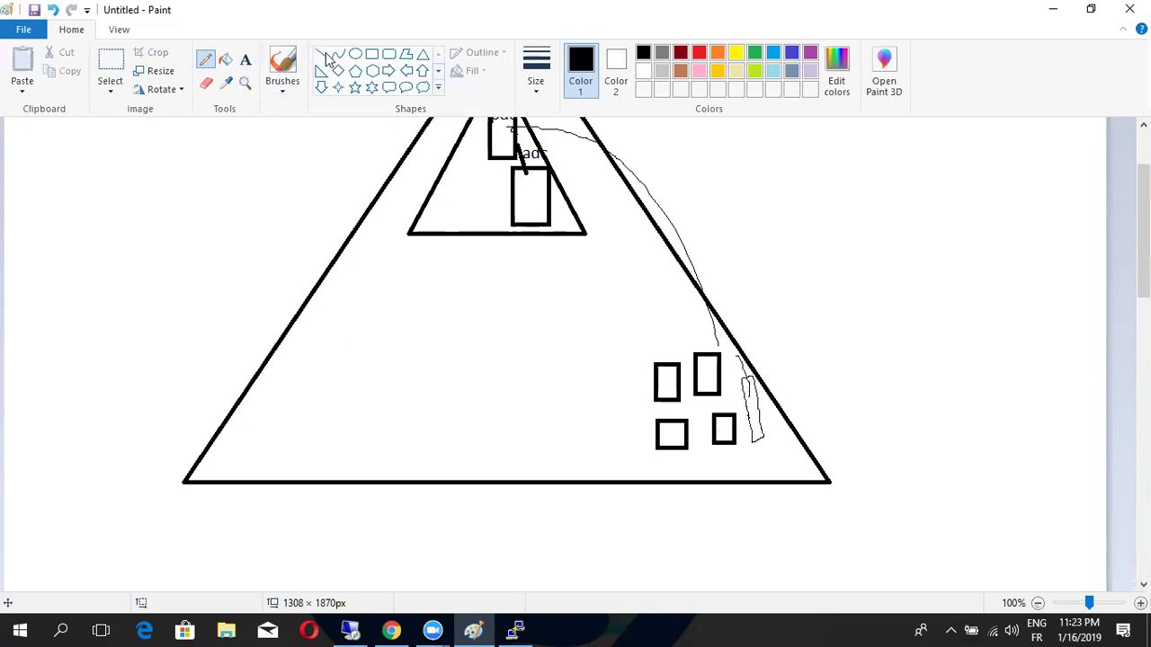
left_click(371, 54)
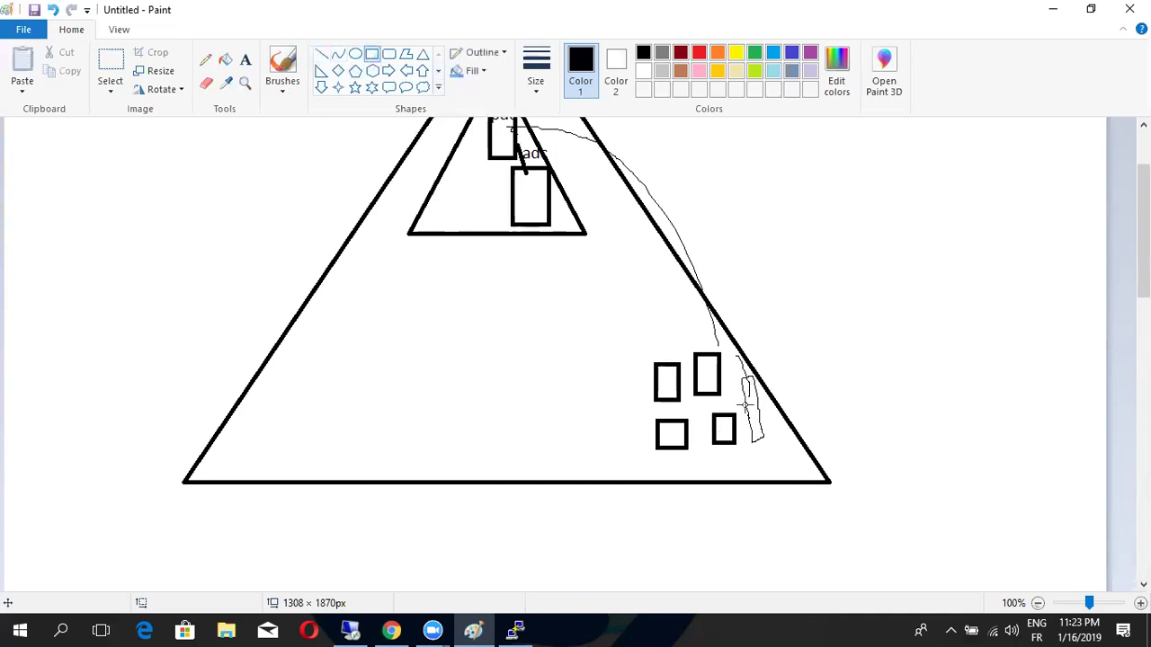
left_click_drag(742, 382, 766, 477)
left_click(246, 59)
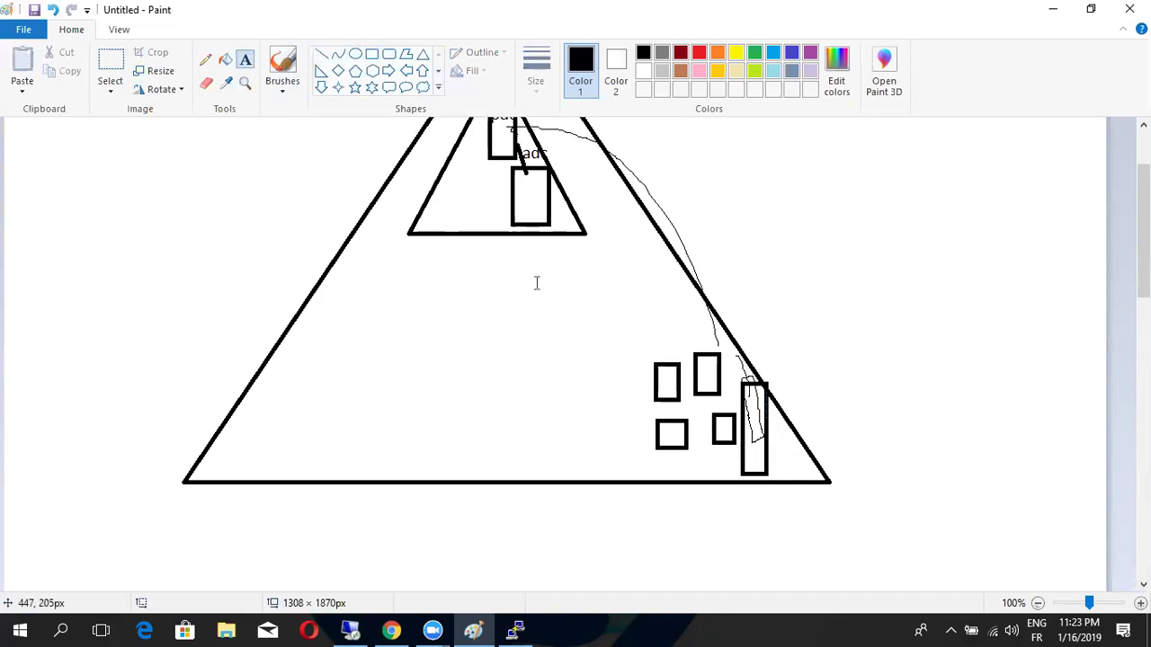
Label the tall box rodc and draw a straight line from the inner triangle to it
left_click(739, 350)
type("Todc")
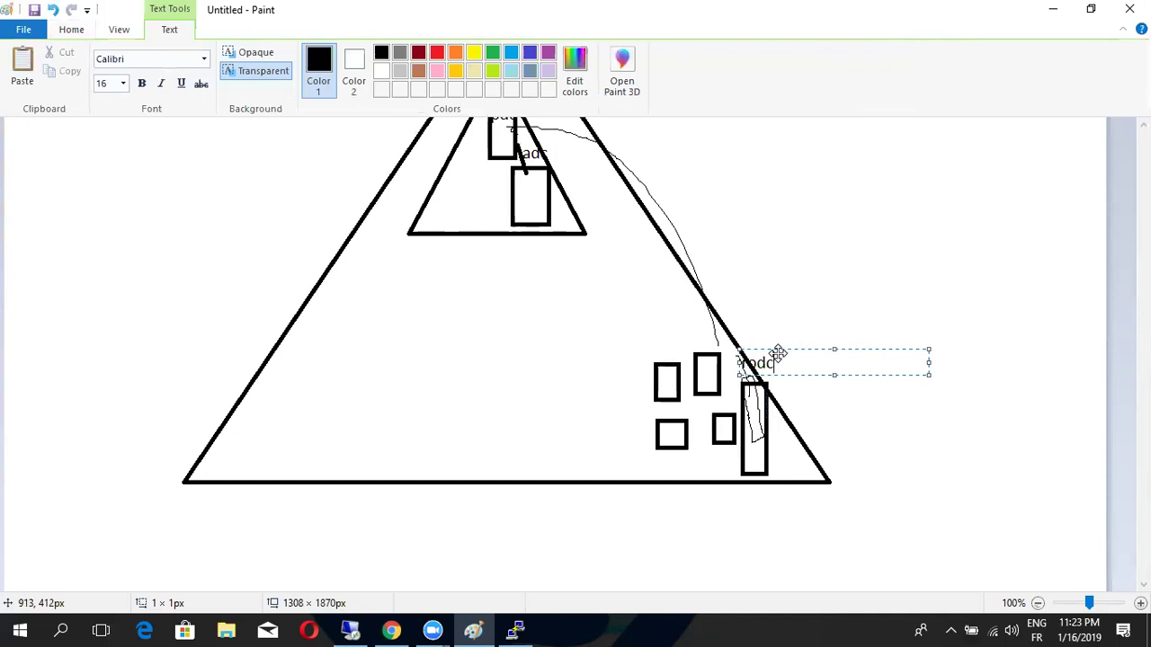
left_click_drag(778, 353, 802, 355)
left_click(591, 311)
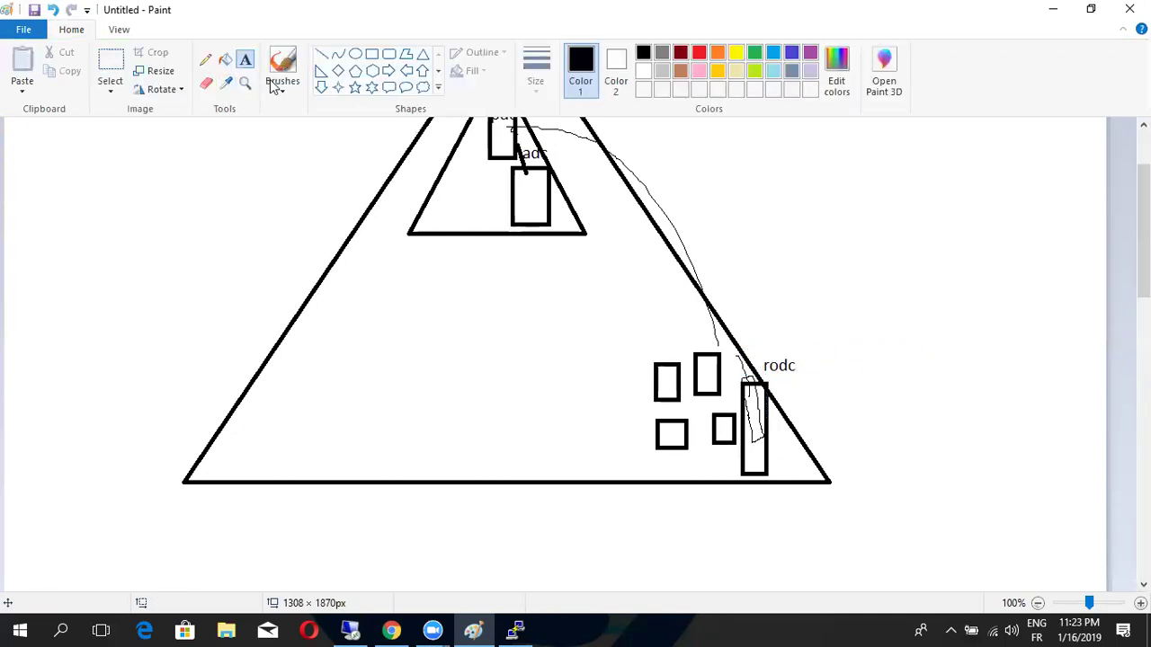
left_click(321, 55)
left_click_drag(515, 119, 760, 382)
Draw an ellipse enclosing the rodc boxes
left_click(355, 53)
left_click_drag(629, 355, 827, 502)
mouse_move(805, 445)
left_mouse_down()
mouse_move(778, 424)
mouse_move(796, 433)
left_mouse_up()
left_click(881, 409)
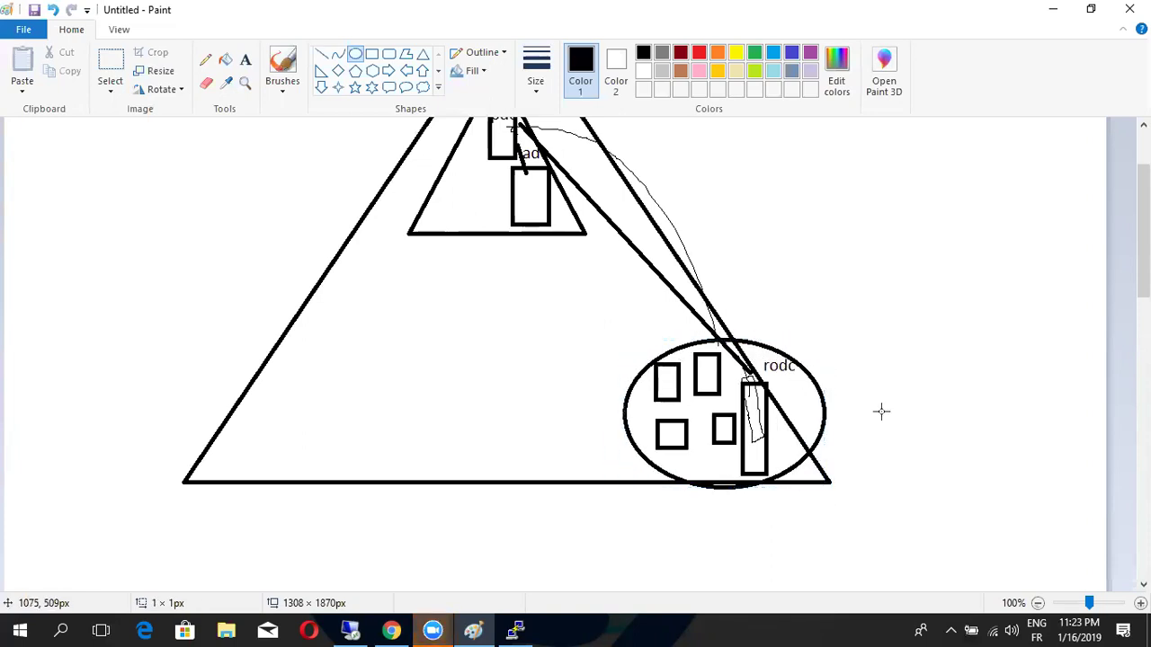
scroll(334, 231, "up", 3)
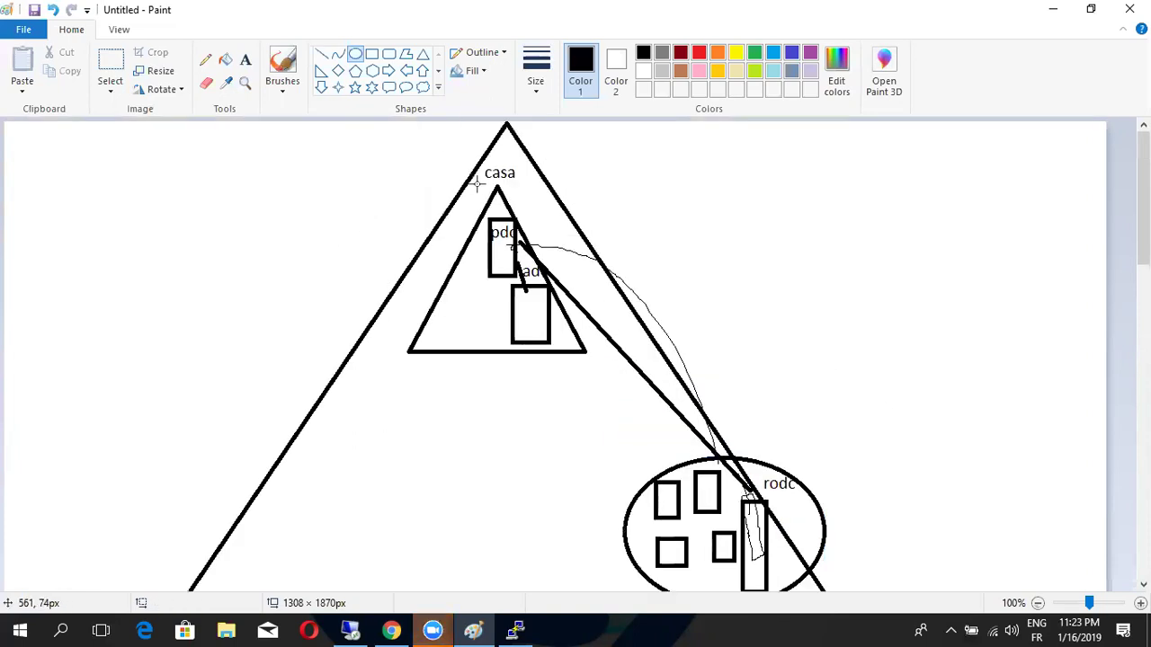
Write itup2you.com beside the large triangle's apex
left_click(246, 59)
left_click(551, 144)
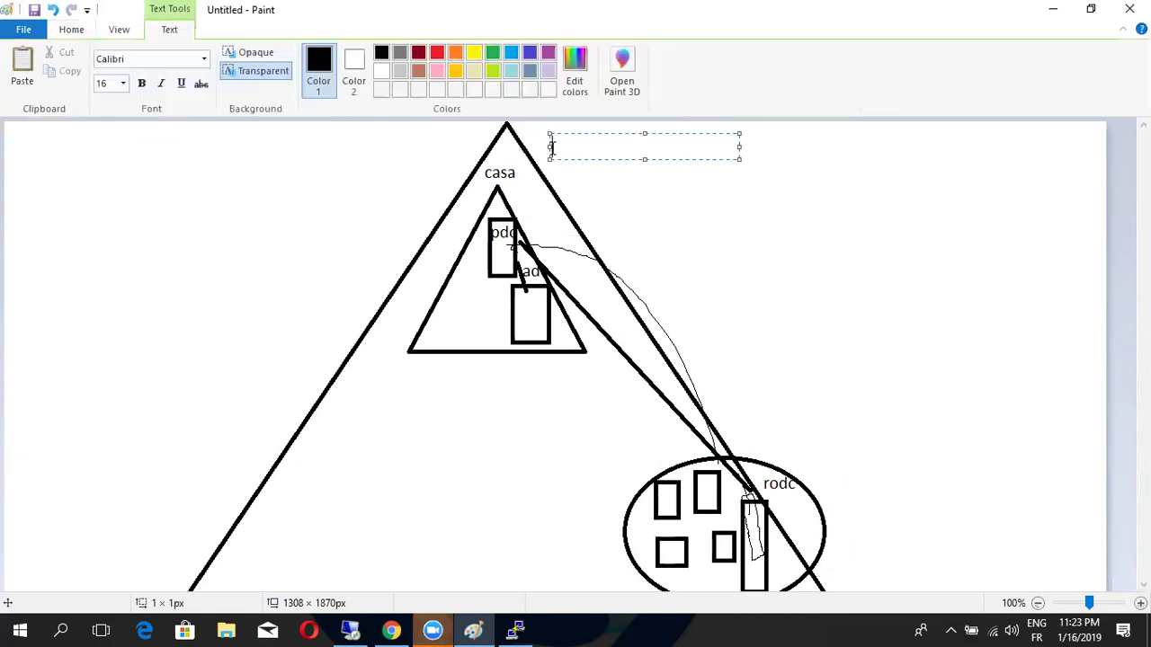
type("itup2you")
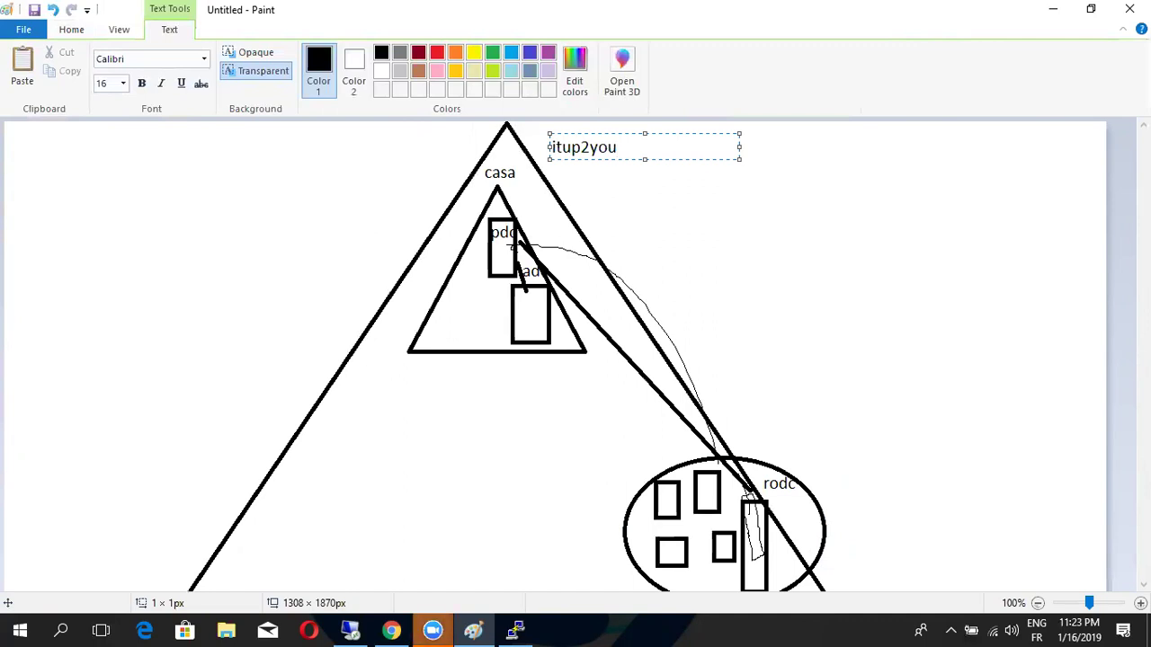
type("?")
key("shift+Left")
key("Right")
type("com")
key("ctrl+a")
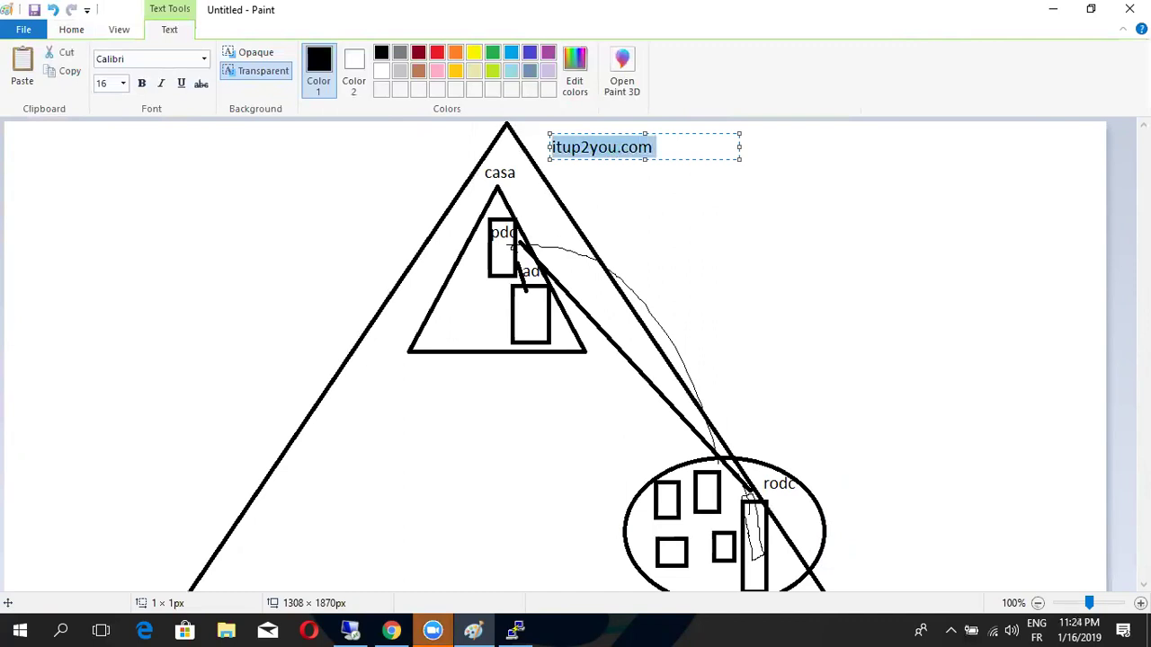
left_click(345, 241)
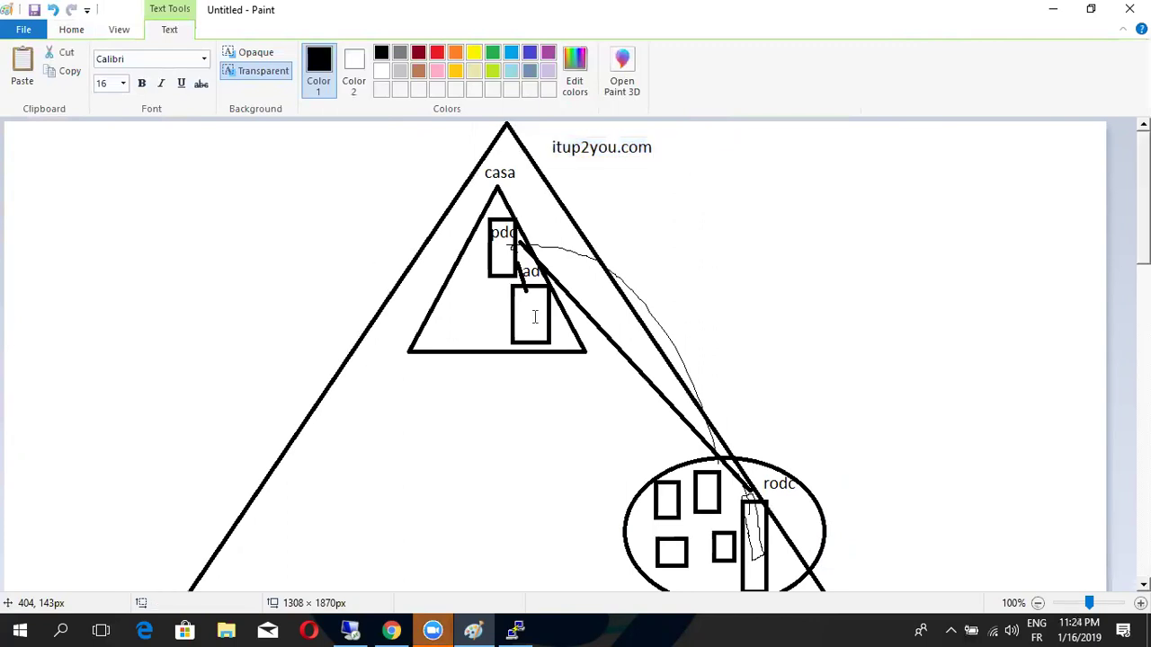
Add a second itup2you.com label beside the inner casa triangle
left_click(523, 204)
type("it")
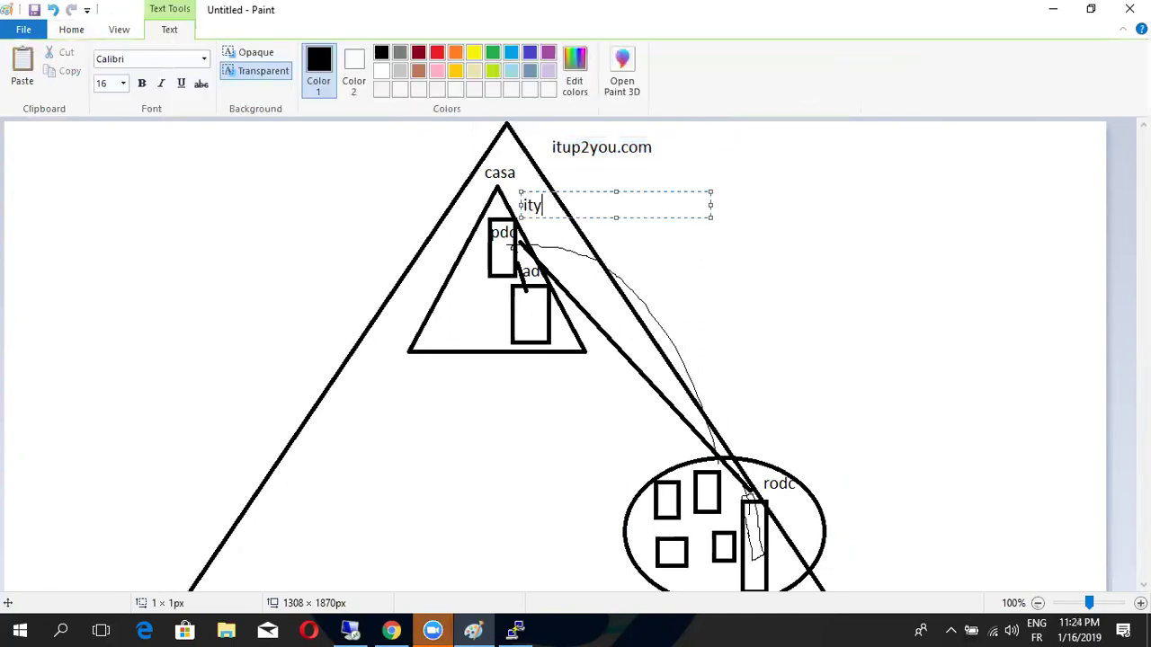
type("up2you")
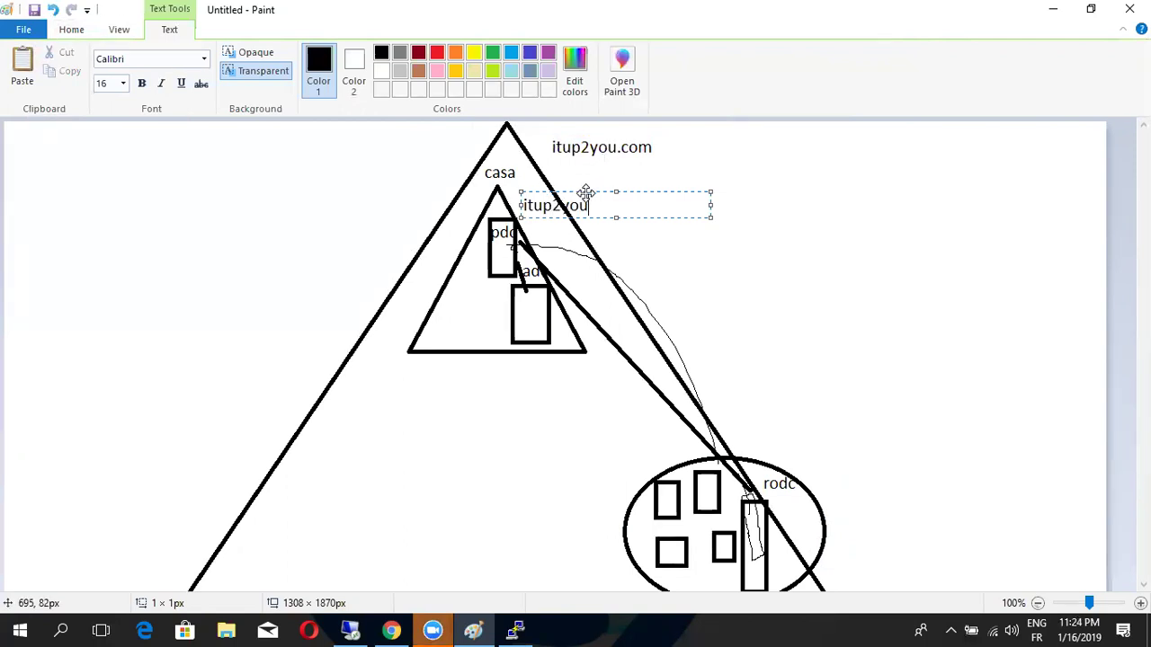
type(".com")
left_click(711, 223)
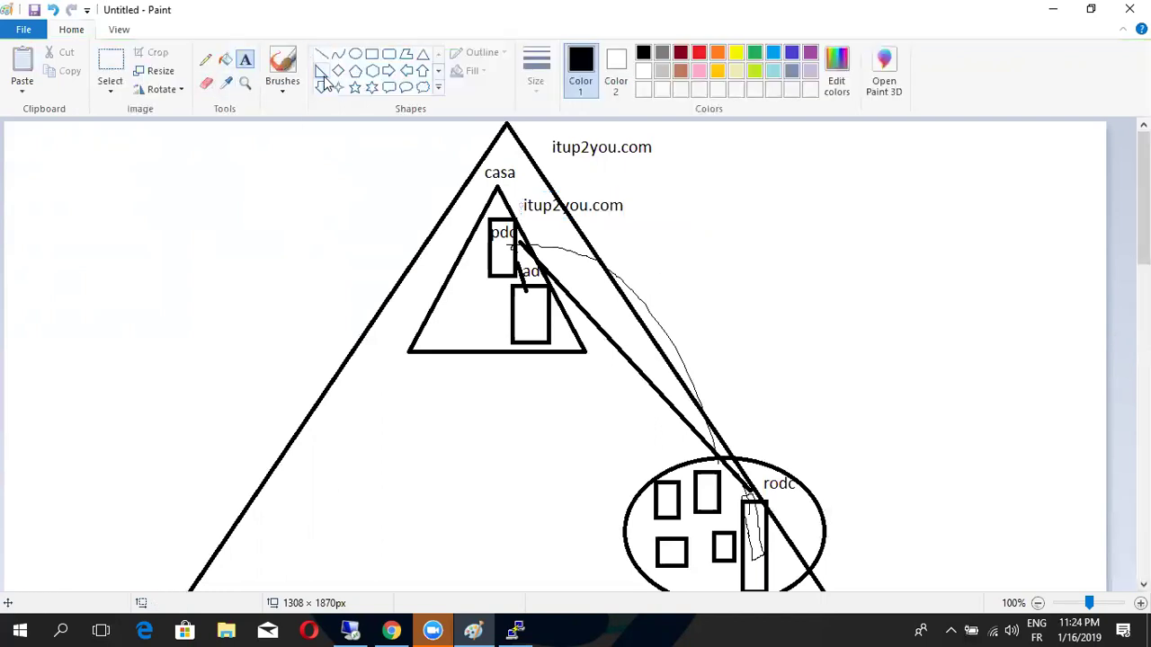
scroll(329, 83, "down", 1)
scroll(340, 61, "up", 1)
Draw a new triangle at the lower left and label it taza
left_click(423, 54)
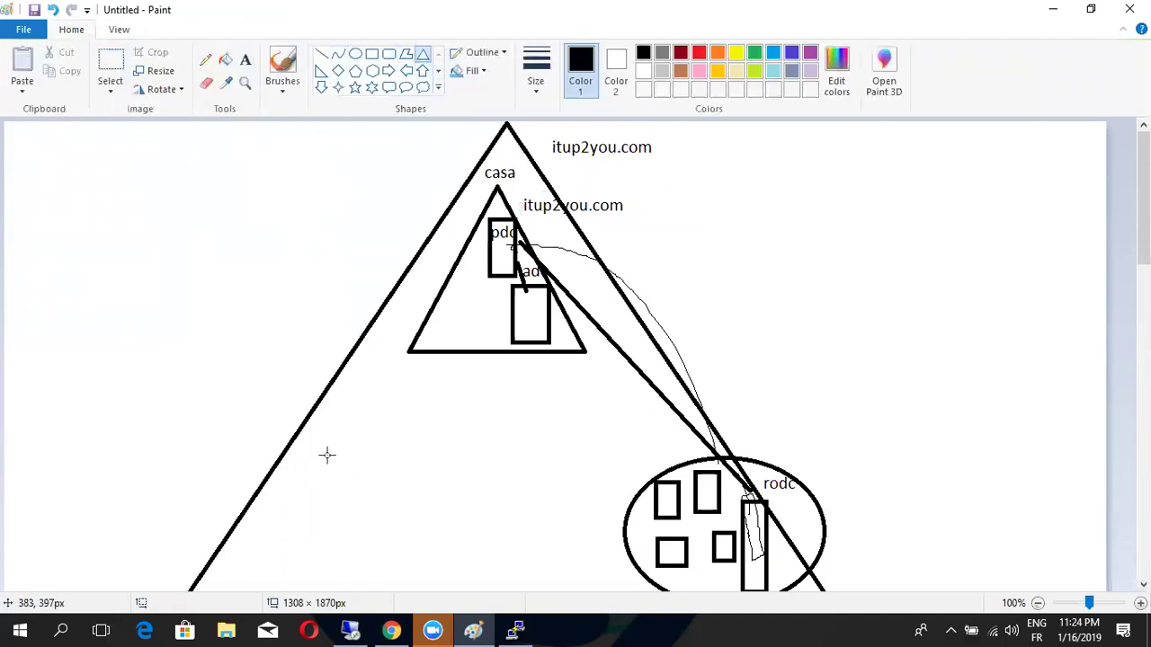
left_click_drag(326, 444, 388, 543)
left_click_drag(419, 582, 496, 578)
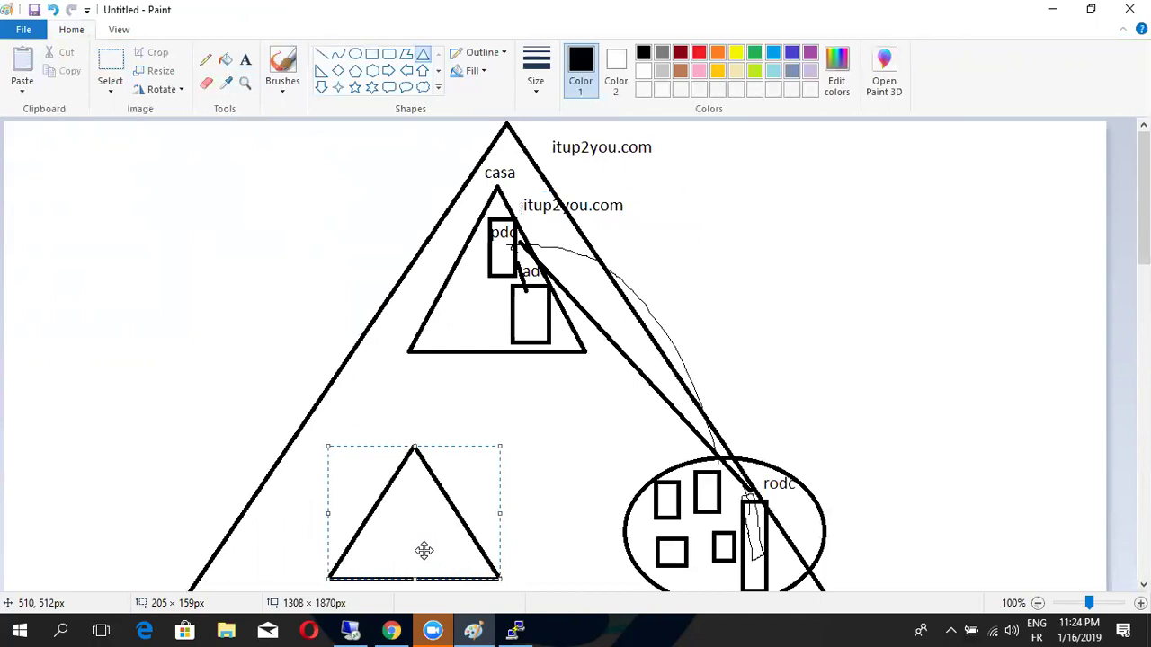
left_click_drag(423, 547, 350, 547)
left_click(388, 404)
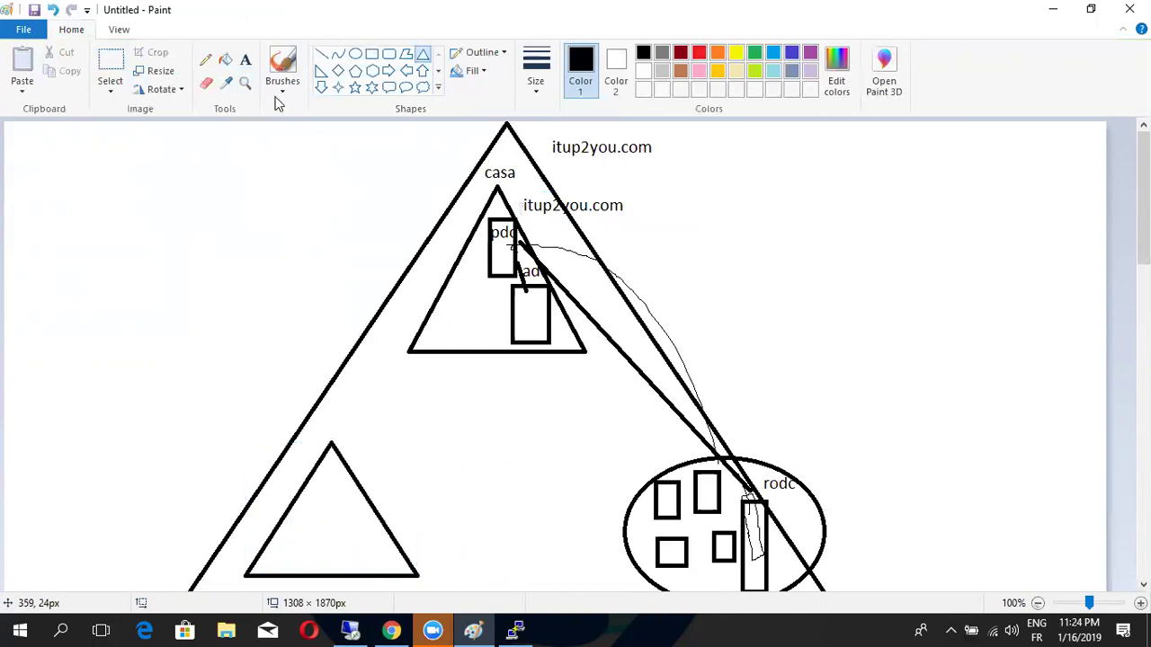
left_click(246, 60)
left_click(325, 401)
type("taza")
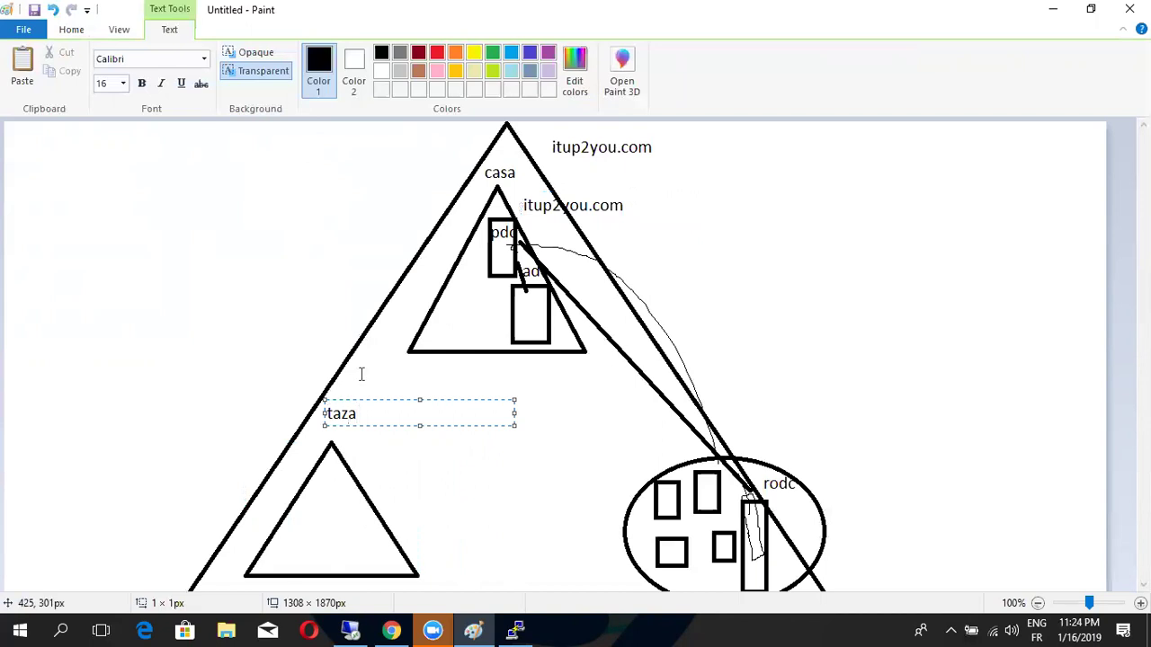
left_click(361, 374)
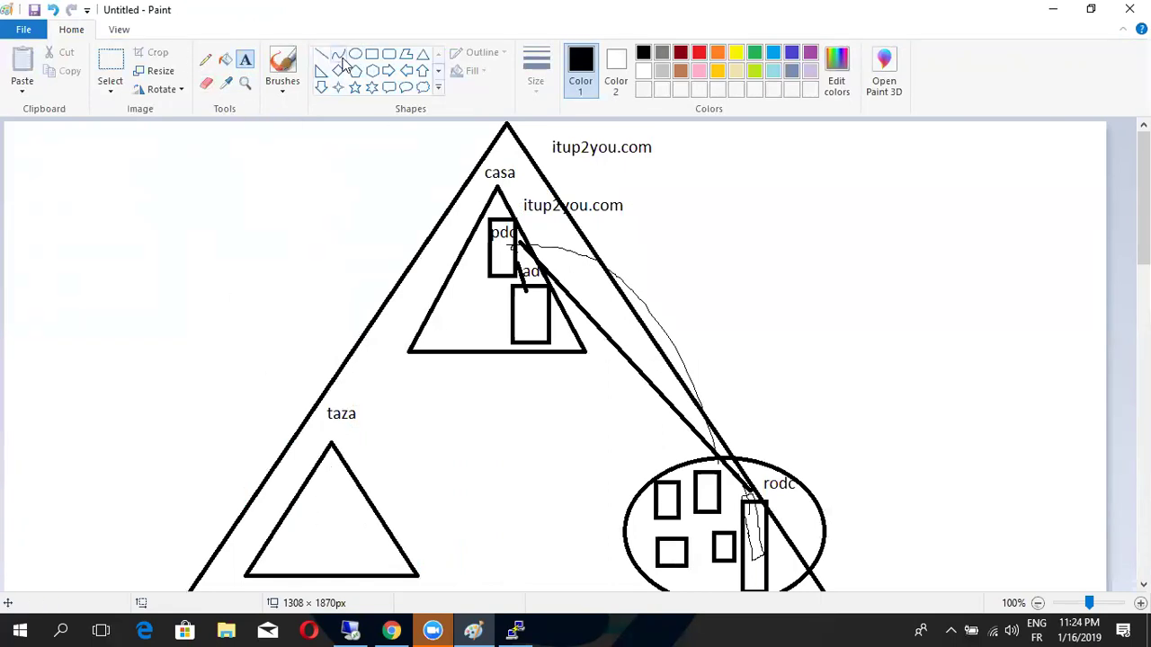
Draw four small boxes and a tall box inside taza, then start a chld label
left_click(372, 54)
left_click_drag(276, 534, 299, 553)
left_click_drag(297, 502, 318, 518)
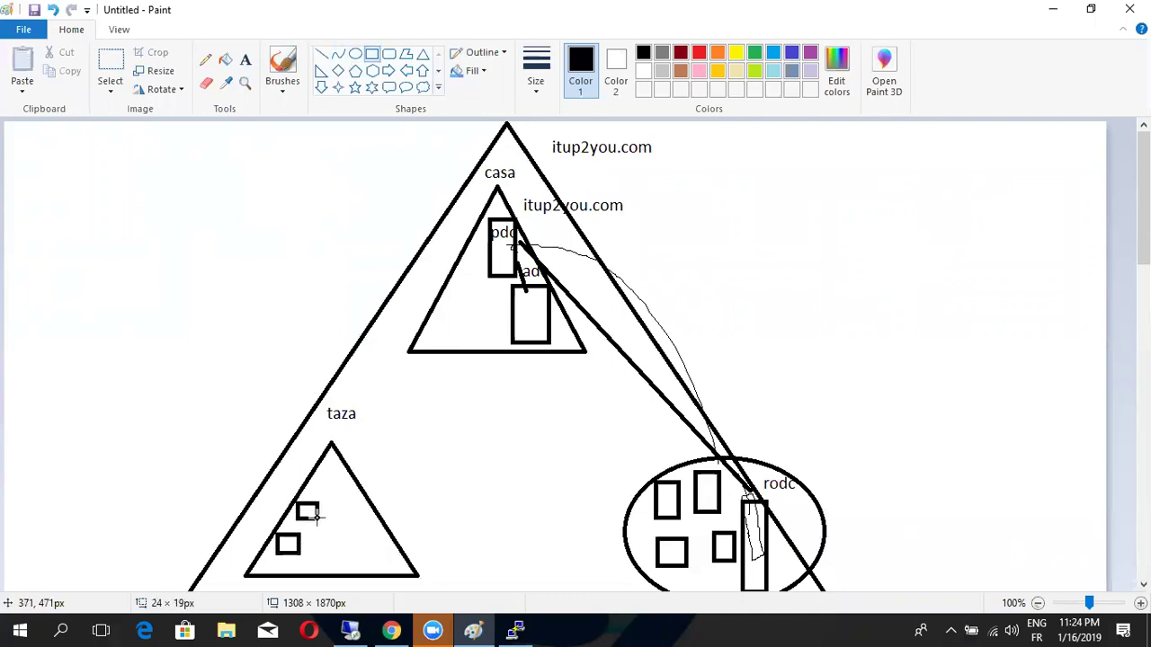
left_click_drag(316, 479, 328, 490)
left_click_drag(306, 550, 330, 568)
left_click(306, 530)
left_click_drag(327, 497, 359, 557)
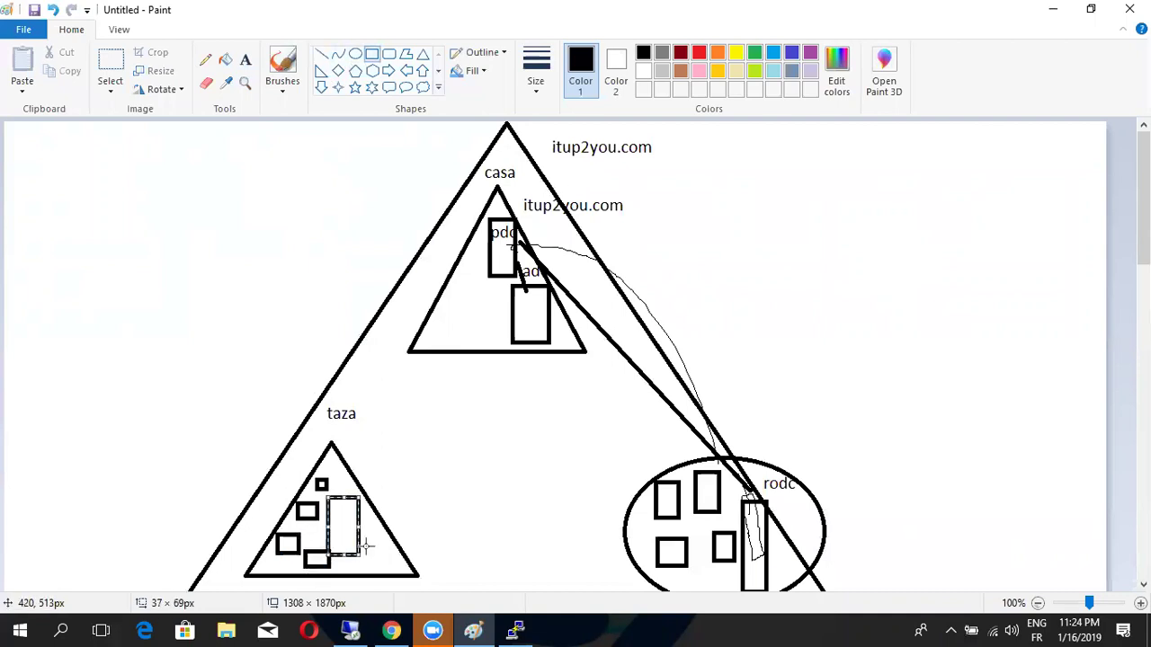
left_click(422, 503)
left_click(244, 59)
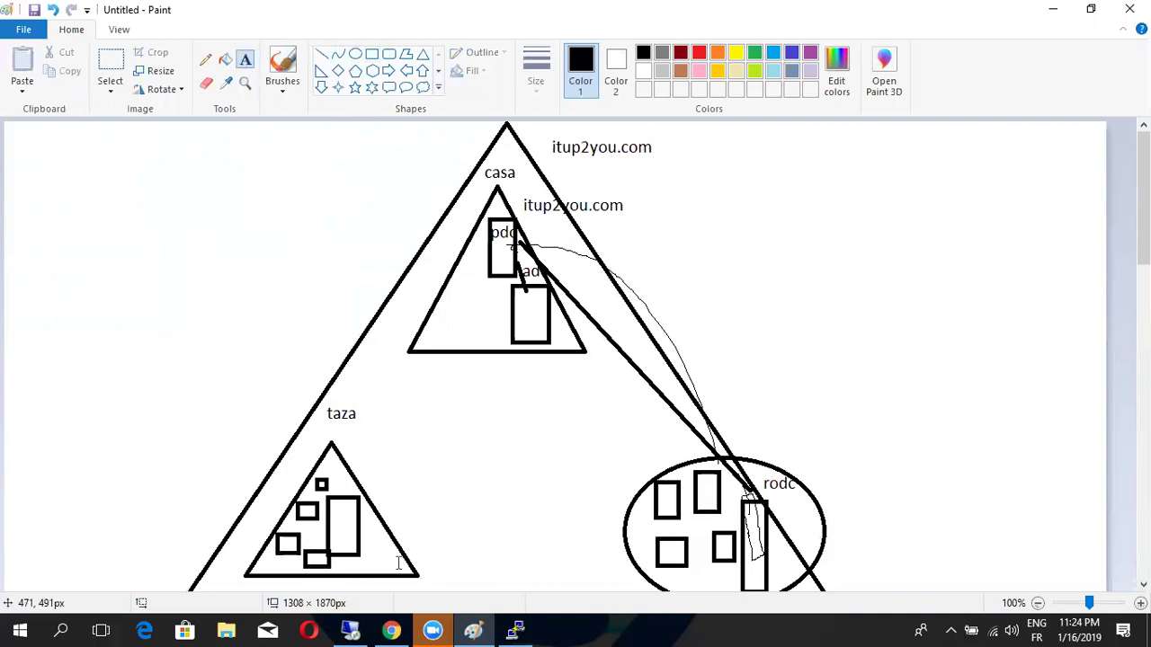
left_click(370, 530)
type("child")
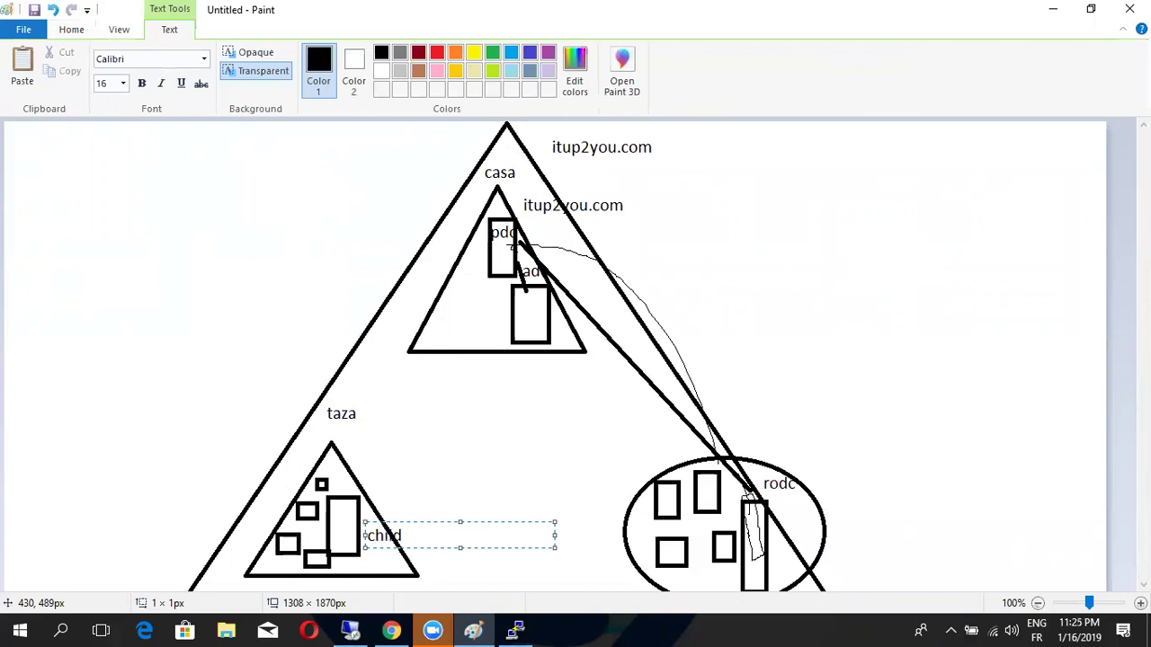
Draw a pencil curve from the taza triangle up to the inner triangle
left_click(400, 432)
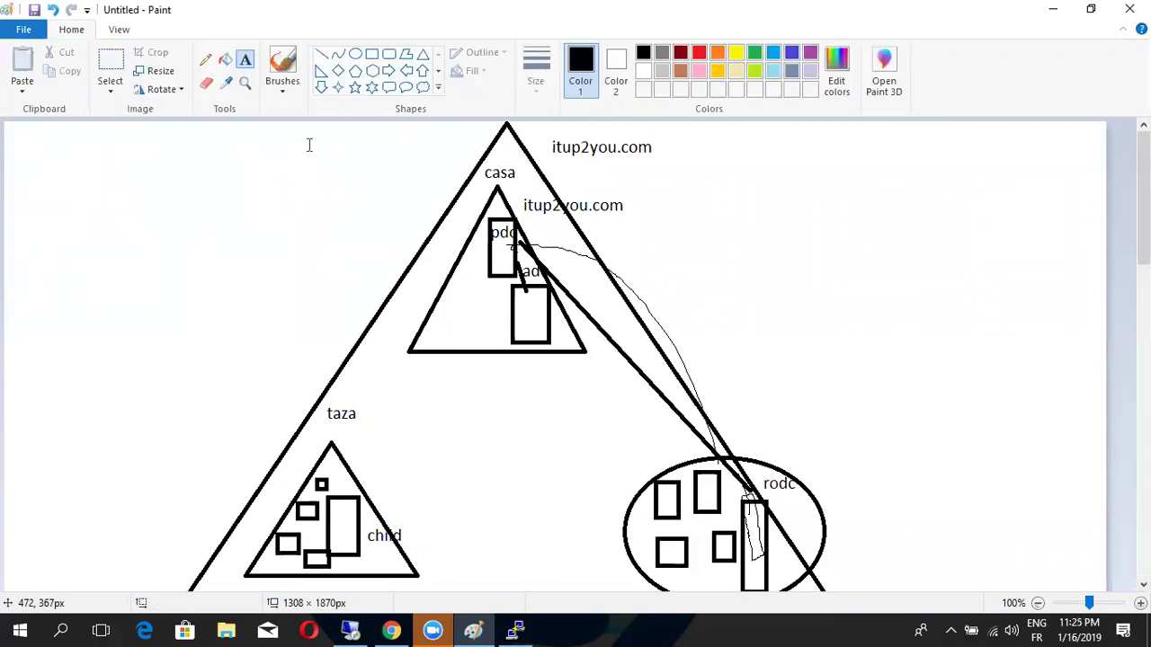
left_click(205, 59)
left_click_drag(341, 446, 488, 351)
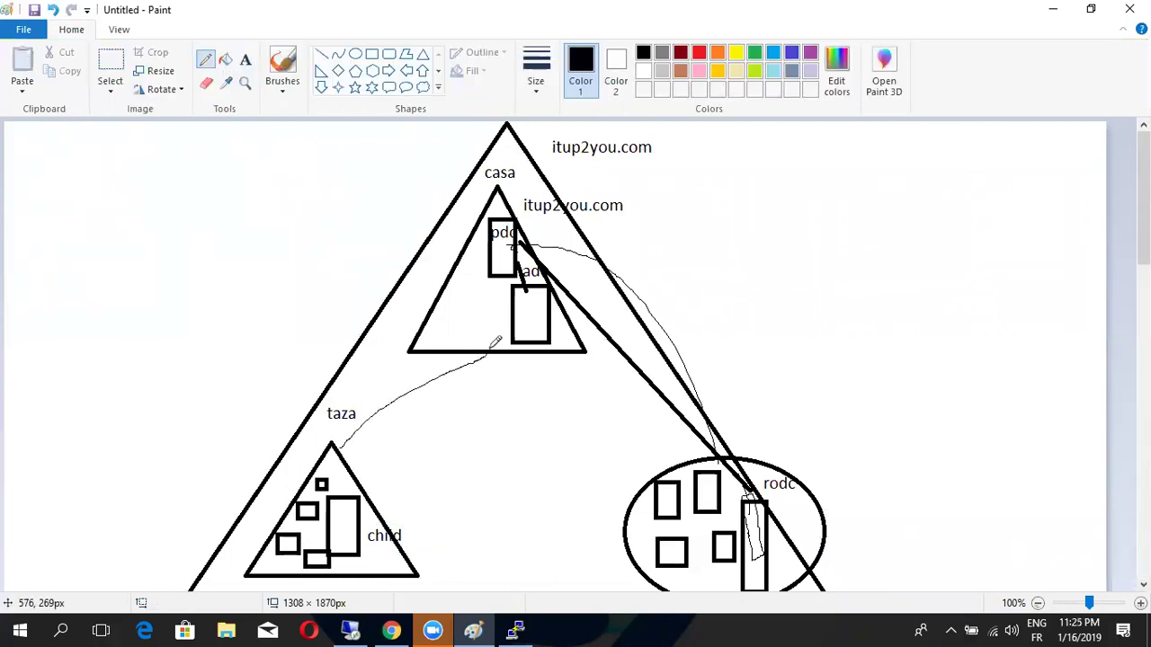
Write taza.itup2you.com and place it just below taza
left_click(245, 59)
left_click(351, 448)
type("taza.")
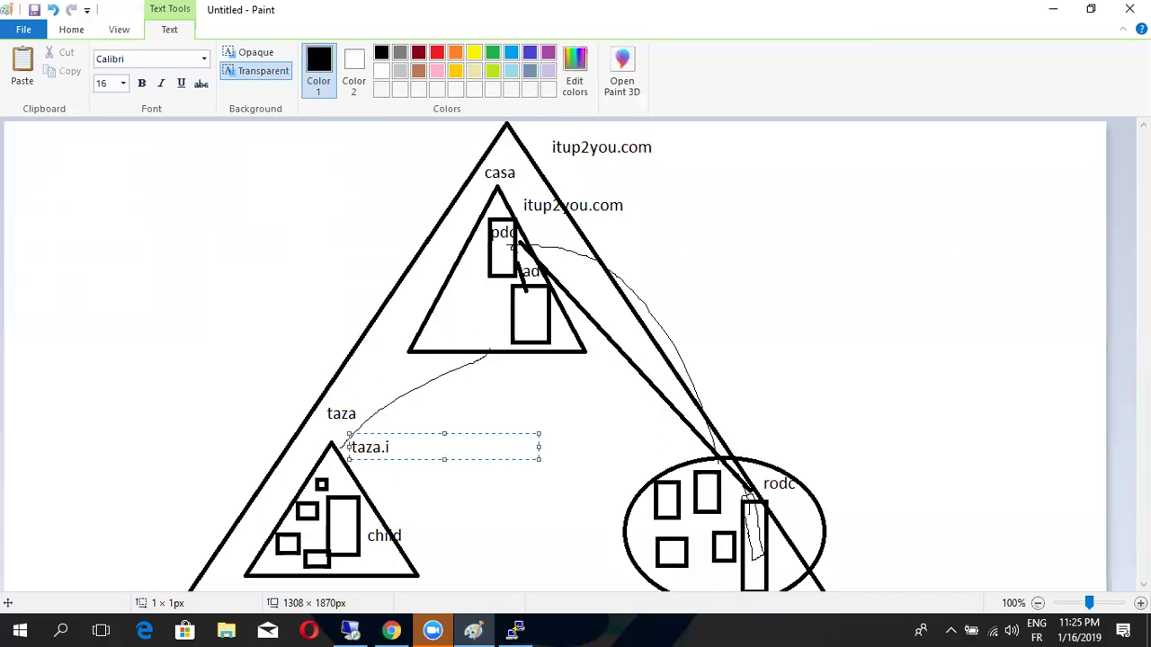
type("itup2you.com")
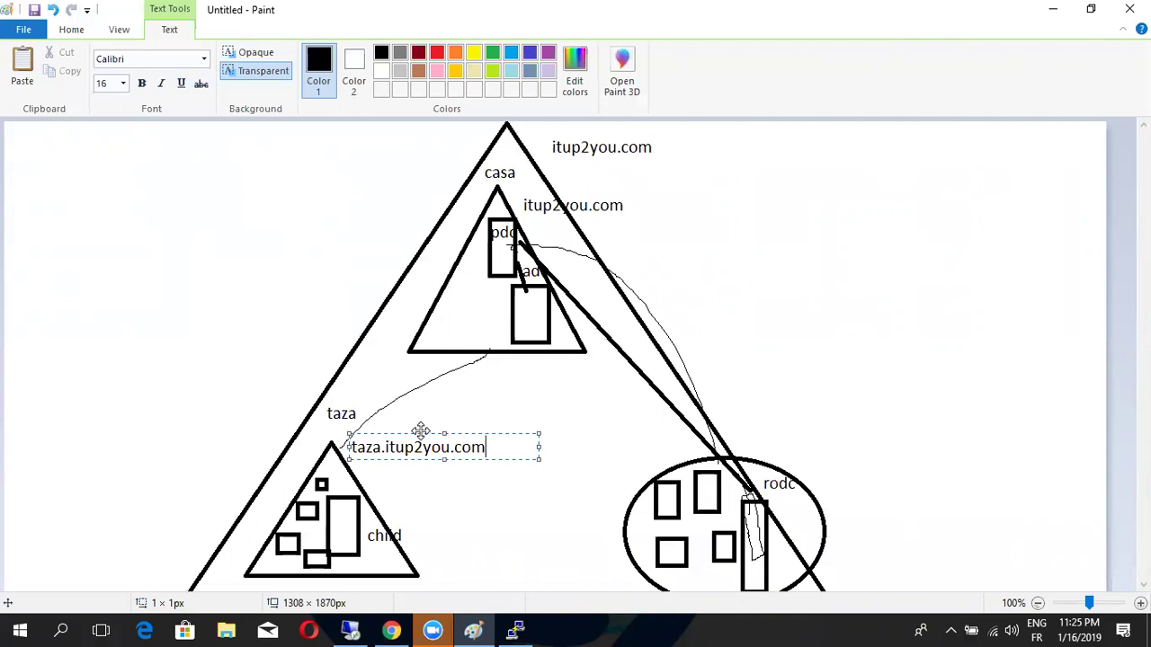
left_click_drag(417, 431, 352, 415)
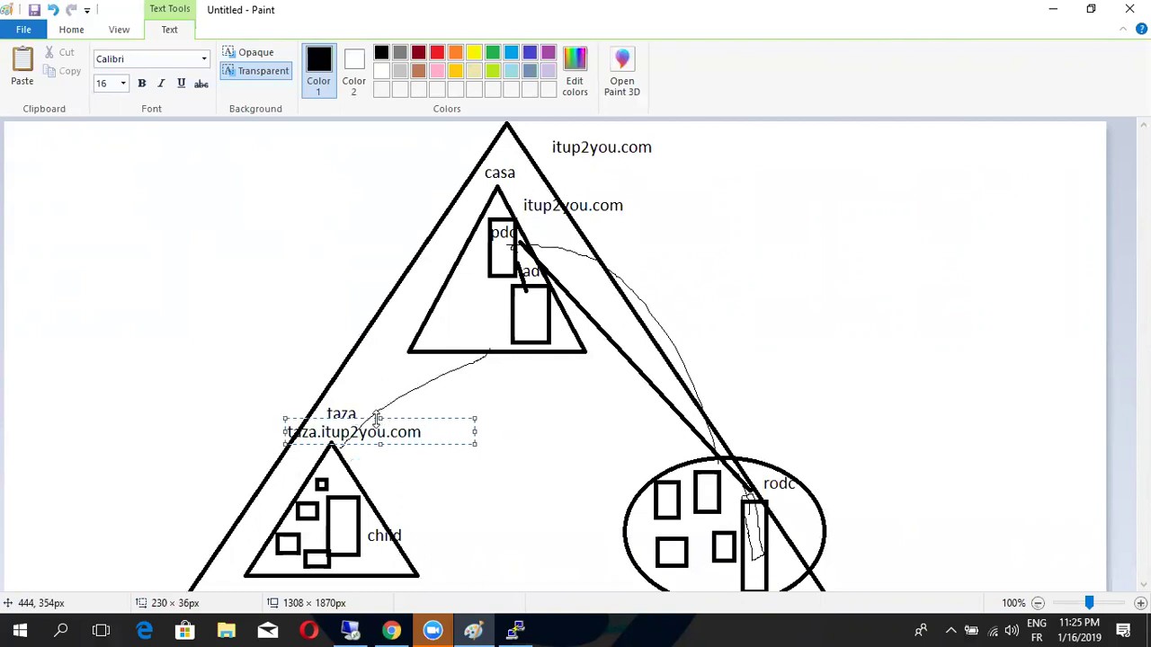
left_click(416, 501)
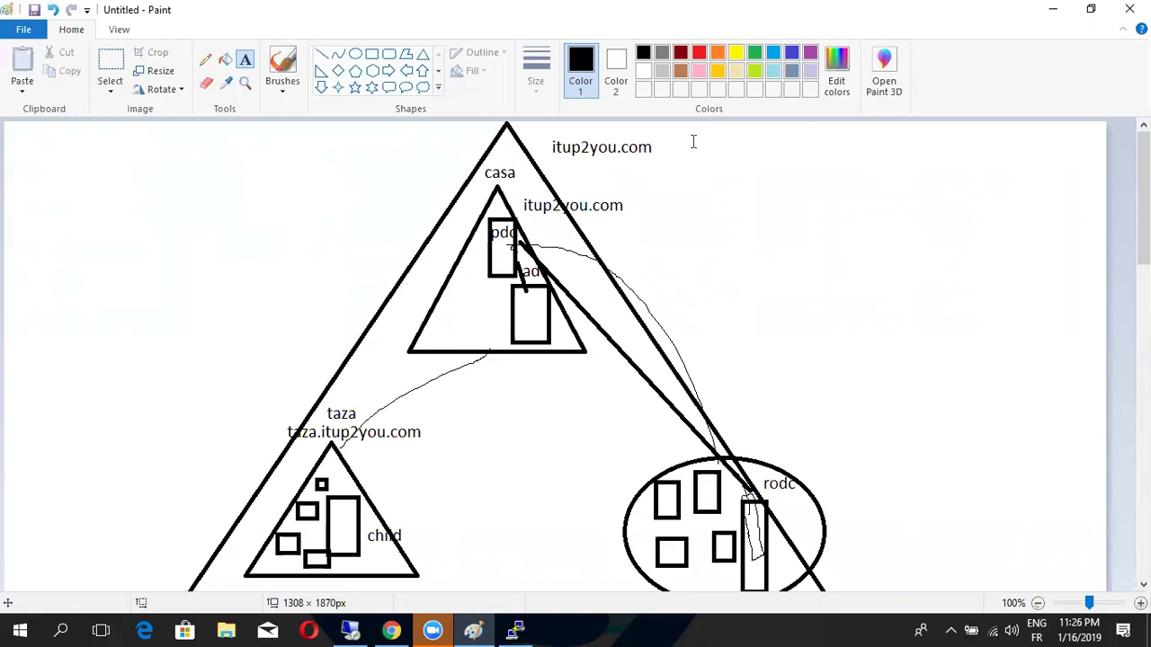
Draw a triangle between taza and the rodc ellipse and label it it.com
left_click(389, 53)
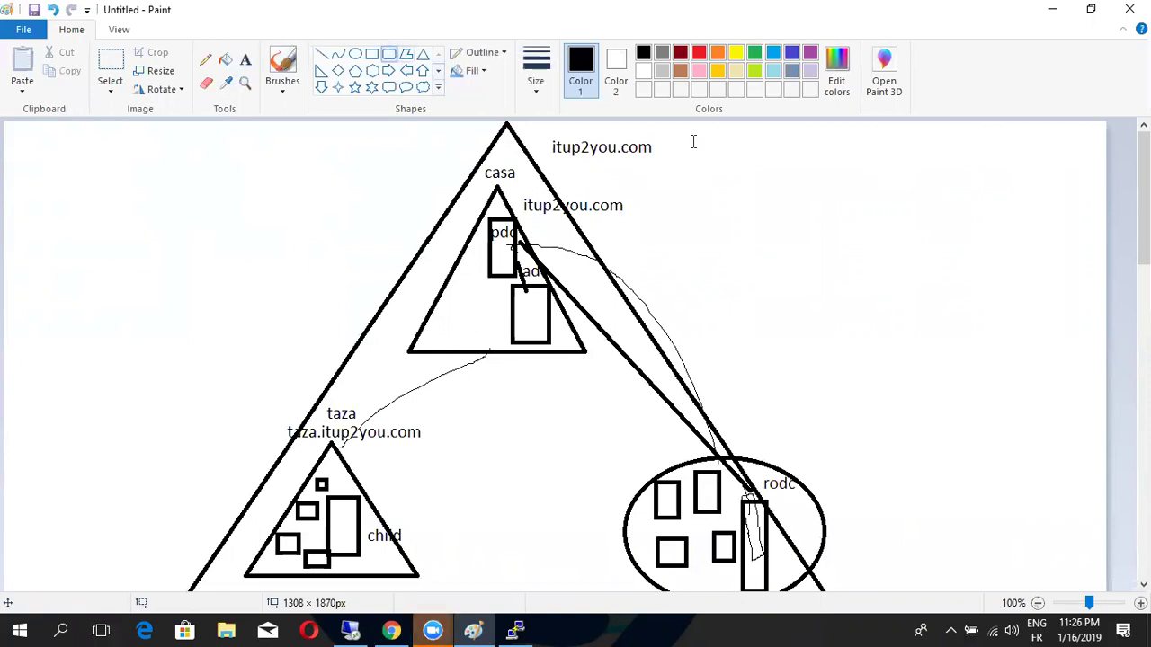
left_click_drag(447, 452, 516, 554)
key("ctrl+z")
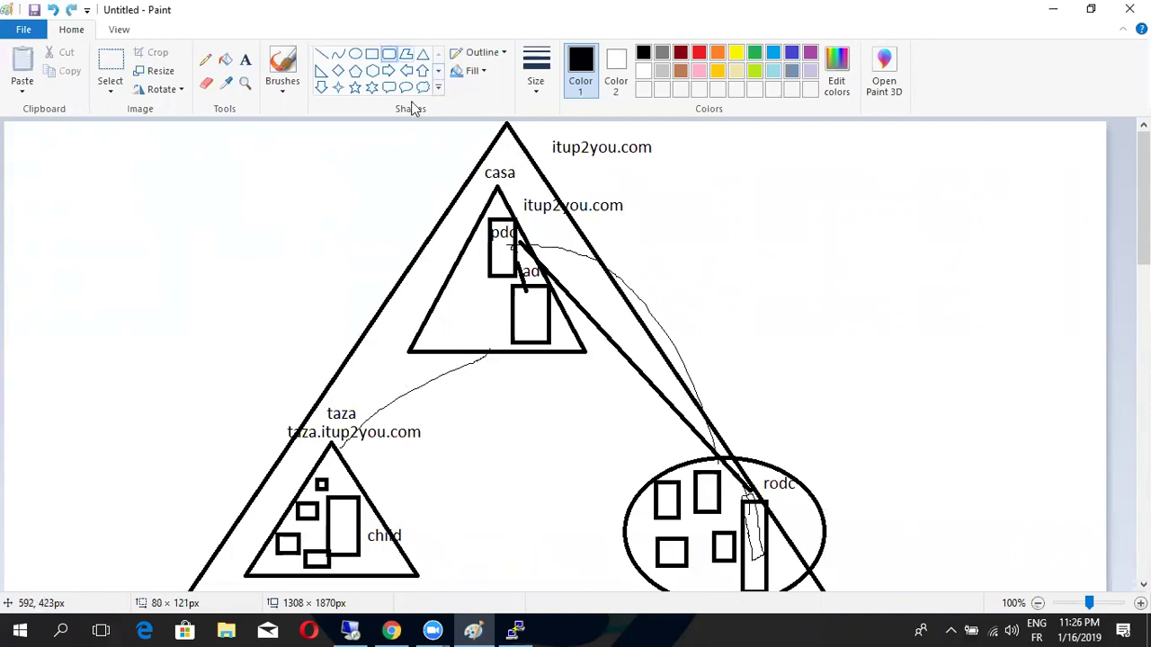
left_click(423, 53)
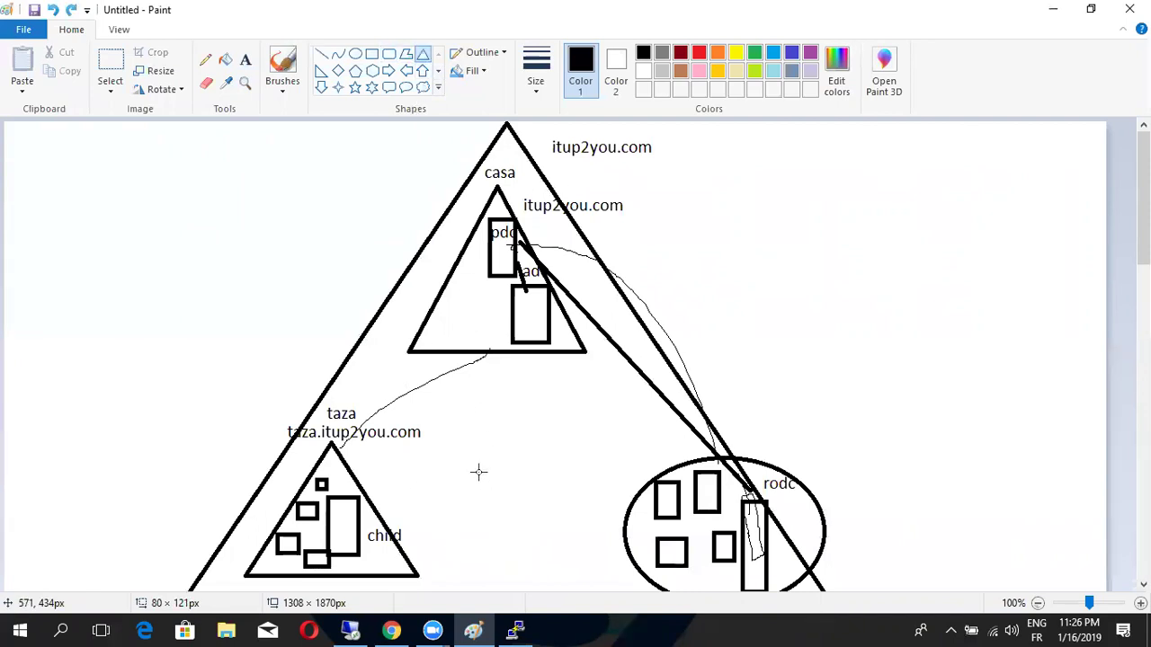
left_click_drag(449, 442, 608, 584)
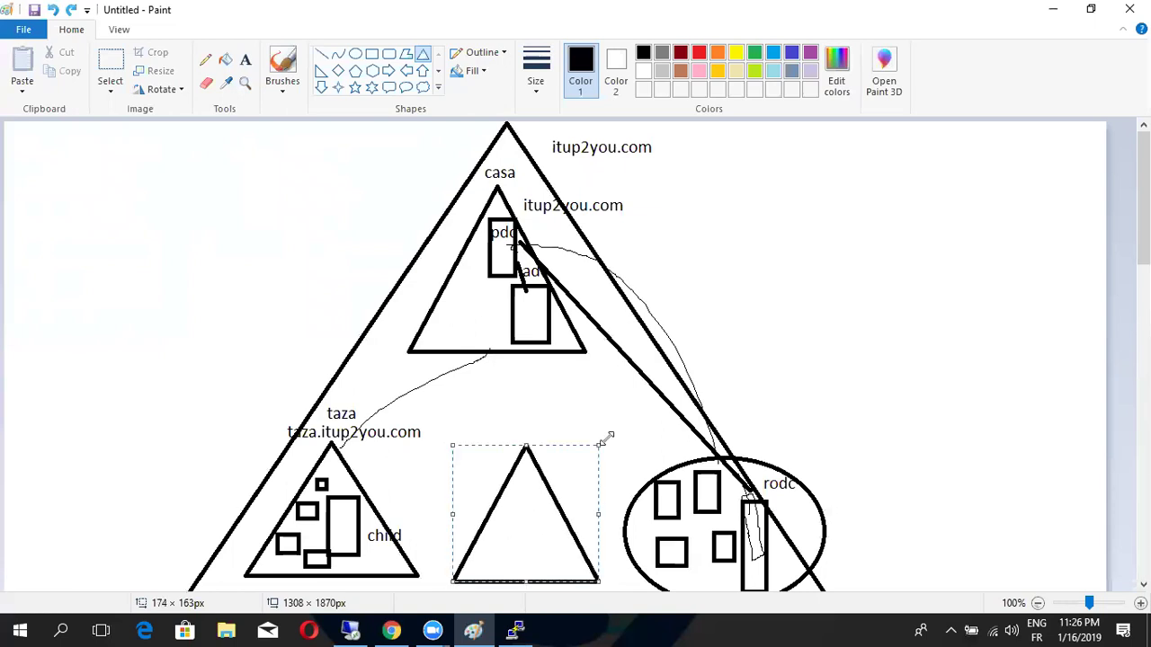
left_click(532, 352)
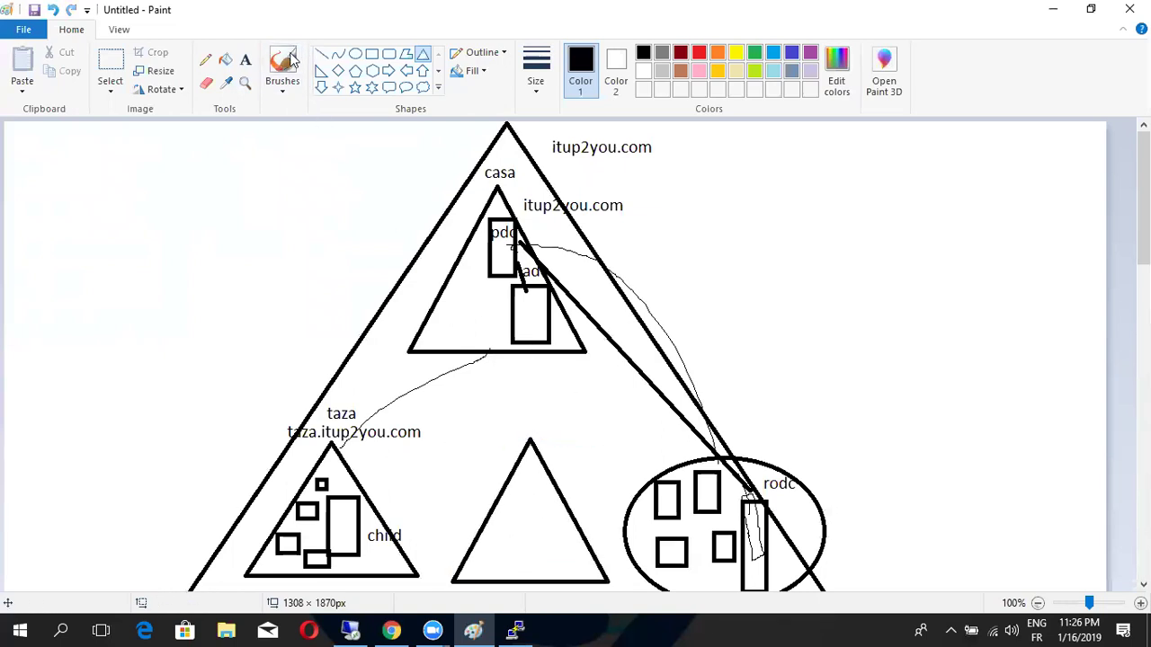
left_click(245, 59)
left_click(536, 419)
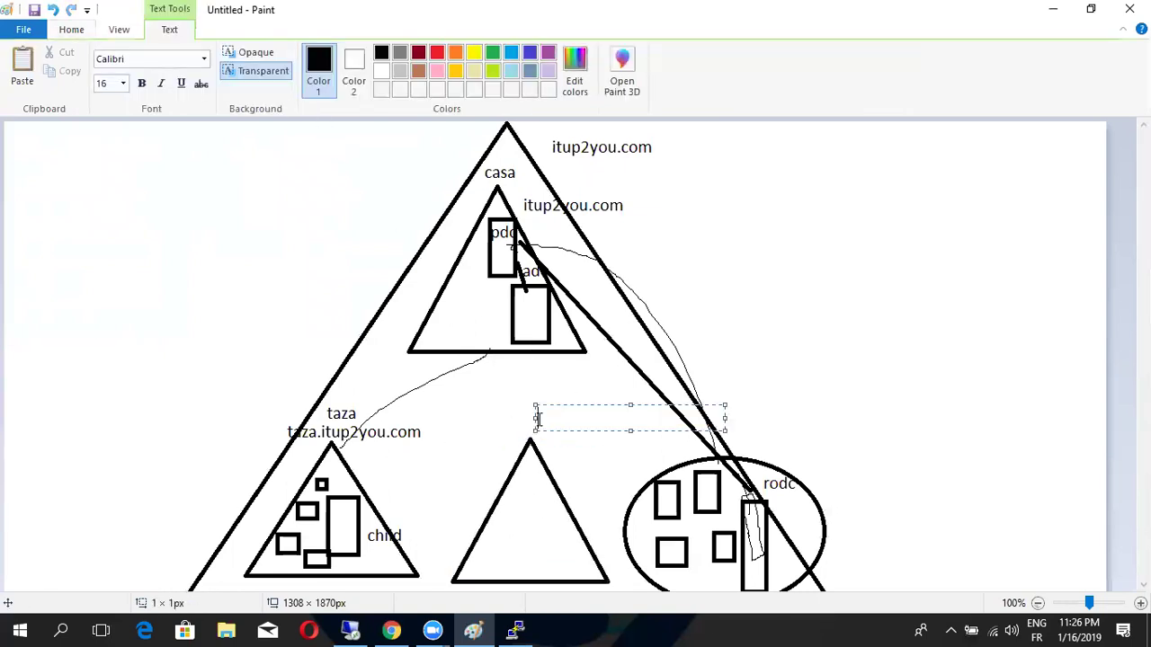
type("it.com")
left_click(577, 389)
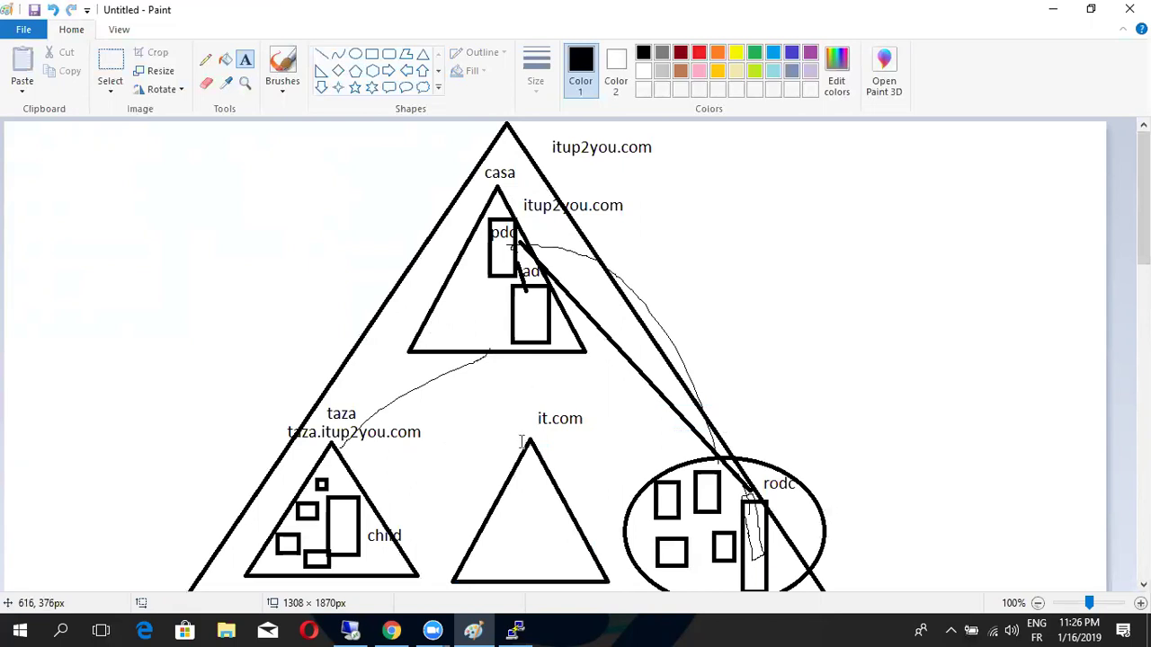
Fill the it.com triangle with five small boxes and a tall rectangle
left_click(370, 55)
left_click_drag(482, 557, 507, 570)
mouse_move(489, 531)
left_mouse_down()
mouse_move(509, 544)
mouse_move(513, 512)
mouse_move(522, 517)
left_mouse_up()
left_click_drag(517, 557, 542, 577)
left_click_drag(520, 531, 542, 543)
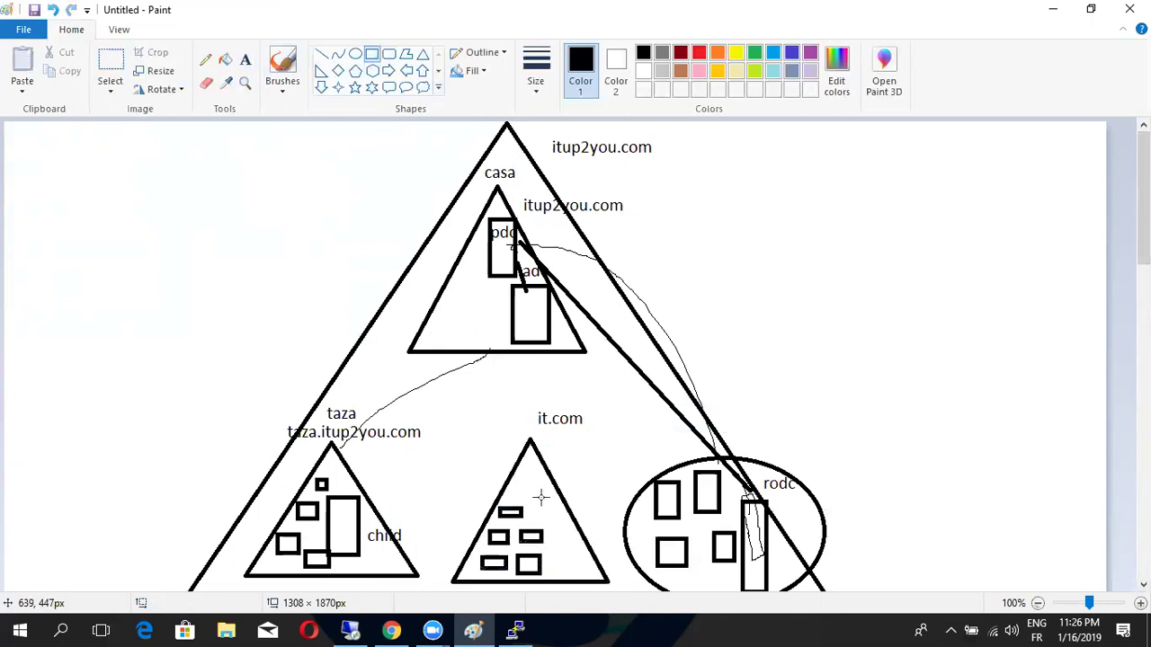
left_click_drag(528, 482, 549, 524)
left_click(578, 537)
left_click(321, 53)
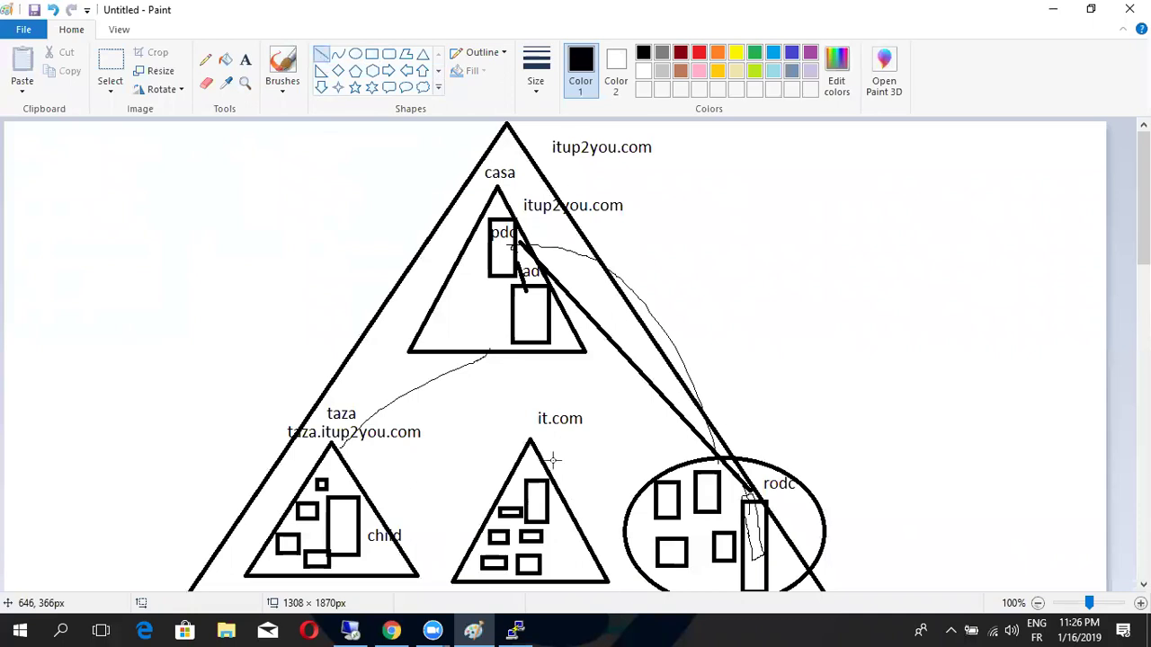
left_click(205, 60)
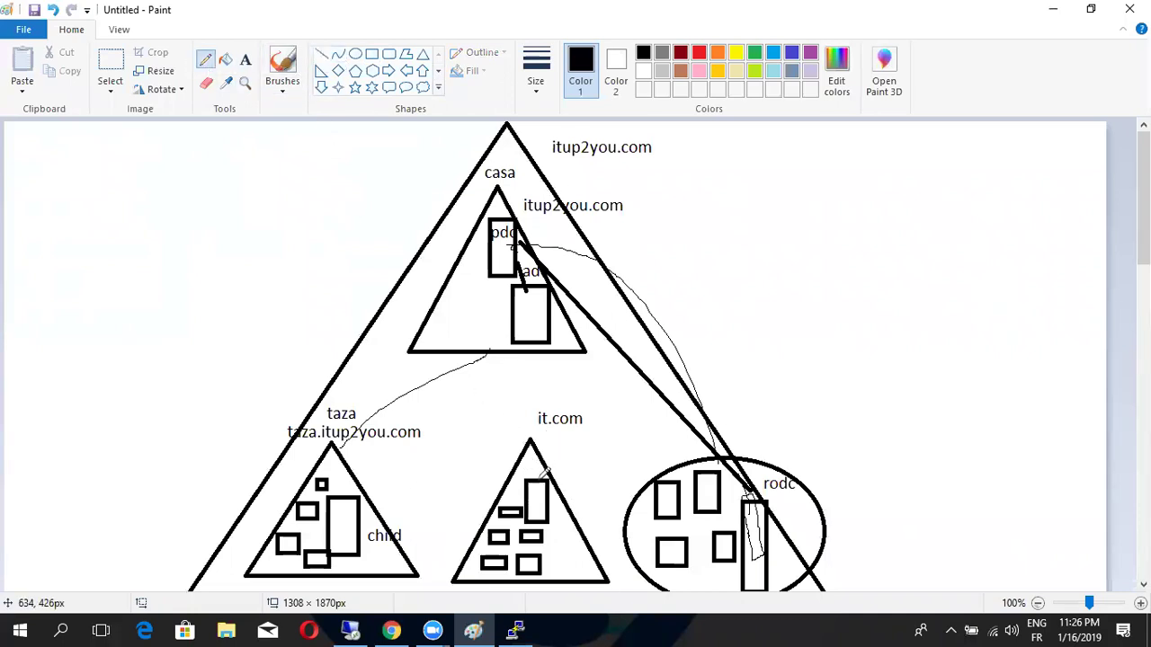
Pencil a curve from it.com up to casa, write TRUST beside it, and underline it.com
mouse_move(534, 434)
left_mouse_down()
mouse_move(402, 320)
mouse_move(455, 226)
mouse_move(483, 204)
mouse_move(496, 230)
left_mouse_up()
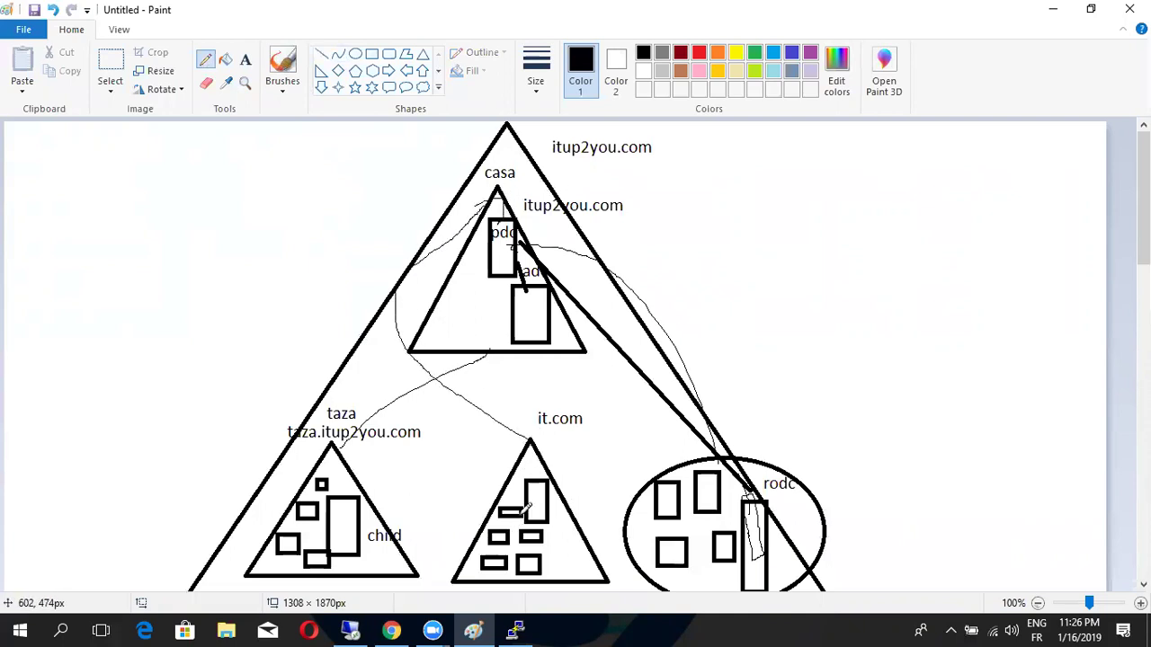
left_click_drag(540, 429, 602, 429)
mouse_move(532, 474)
left_mouse_down()
mouse_move(541, 458)
mouse_move(554, 477)
left_mouse_up()
left_click_drag(553, 432, 641, 431)
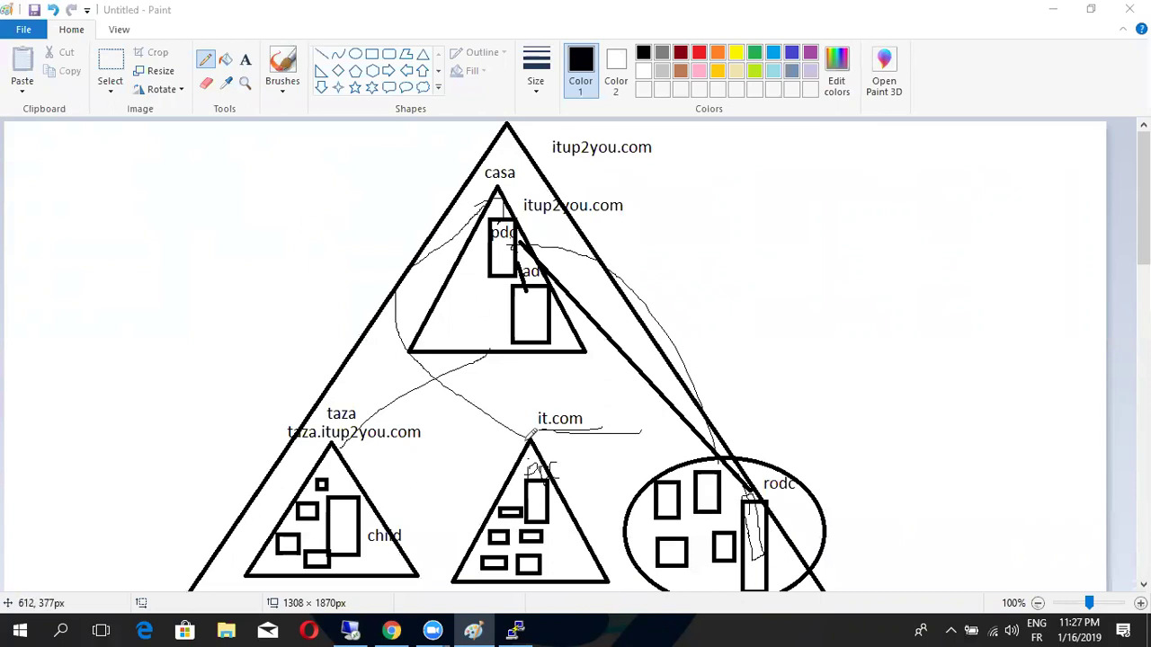
mouse_move(459, 383)
left_mouse_down()
mouse_move(440, 404)
mouse_move(494, 396)
mouse_move(474, 381)
mouse_move(500, 390)
mouse_move(500, 378)
mouse_move(509, 396)
mouse_move(557, 390)
mouse_move(548, 371)
mouse_move(566, 391)
mouse_move(556, 385)
mouse_move(567, 375)
left_mouse_up()
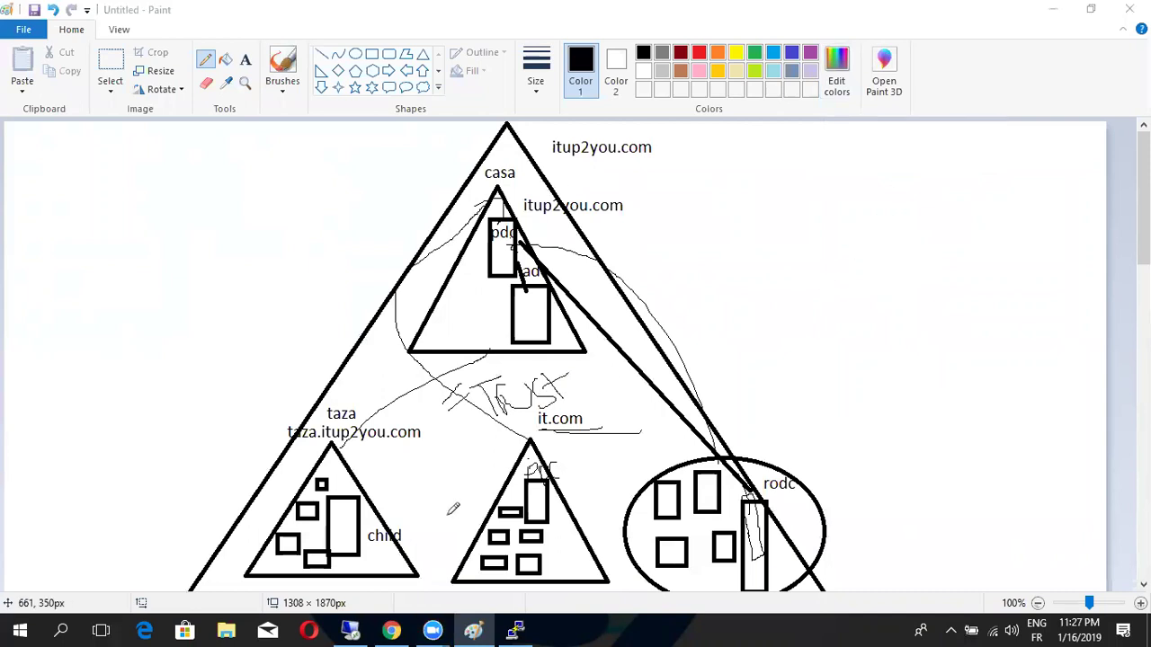
left_click_drag(544, 431, 591, 425)
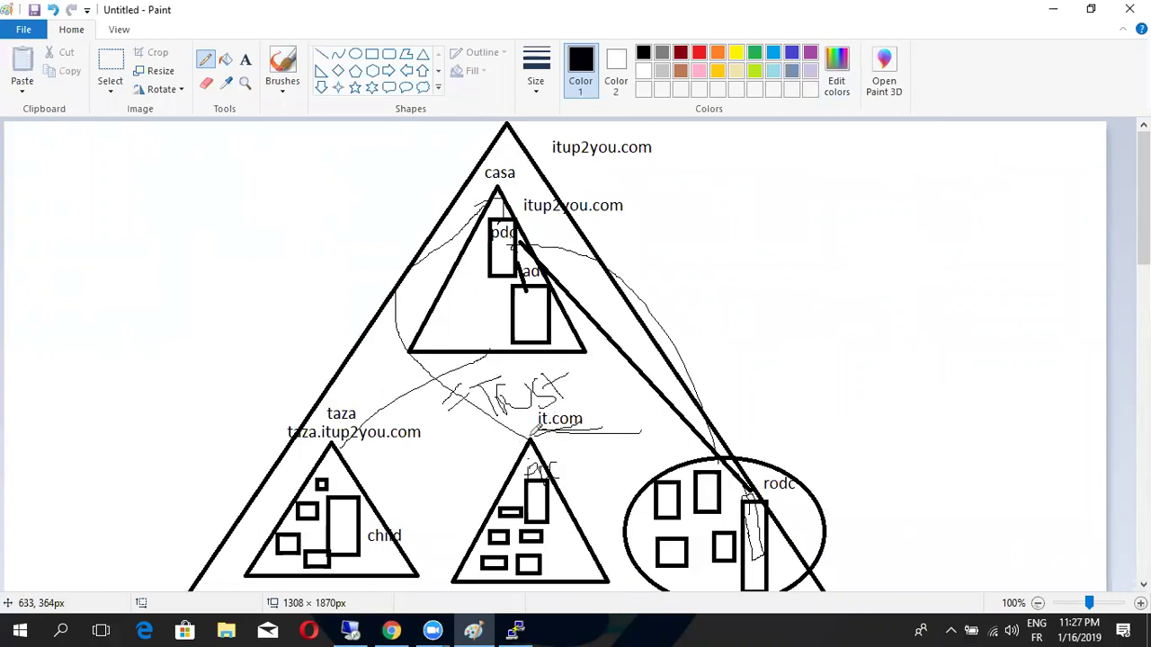
left_click_drag(537, 440, 596, 438)
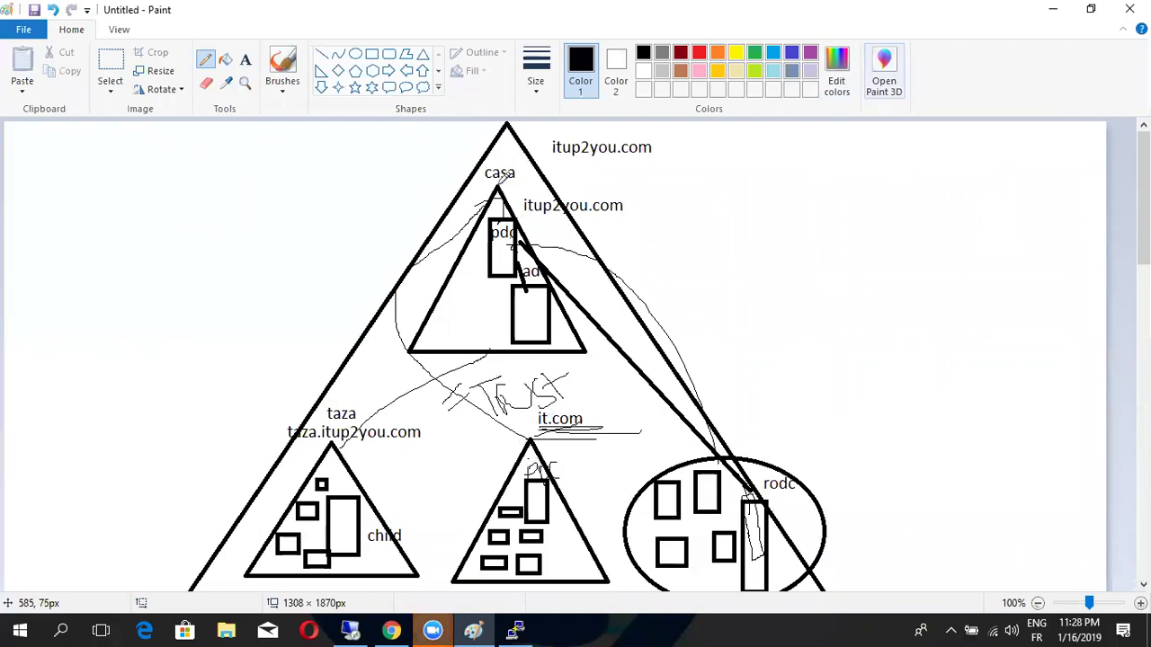
Pencil a labelled second forest triangle on the left, with small triangles inside it
left_click_drag(504, 126, 236, 144)
mouse_move(36, 136)
left_mouse_down()
mouse_move(74, 137)
mouse_move(106, 176)
mouse_move(128, 178)
mouse_move(169, 131)
left_mouse_up()
left_click_drag(70, 192, 4, 306)
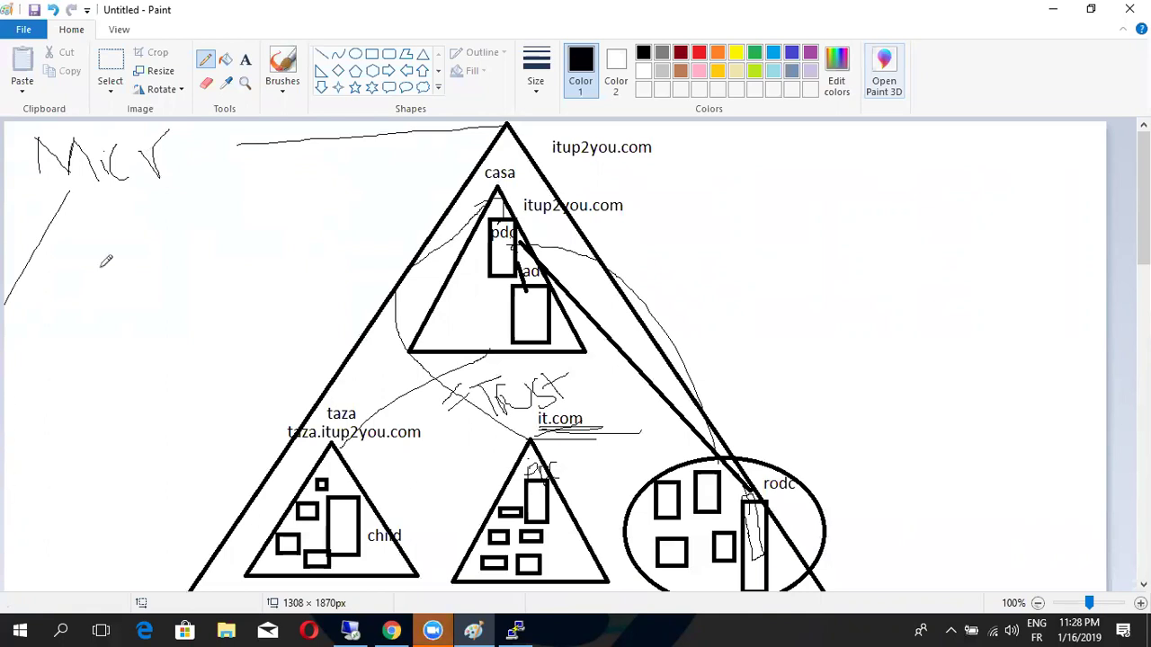
mouse_move(70, 189)
left_mouse_down()
mouse_move(193, 466)
mouse_move(4, 475)
left_mouse_up()
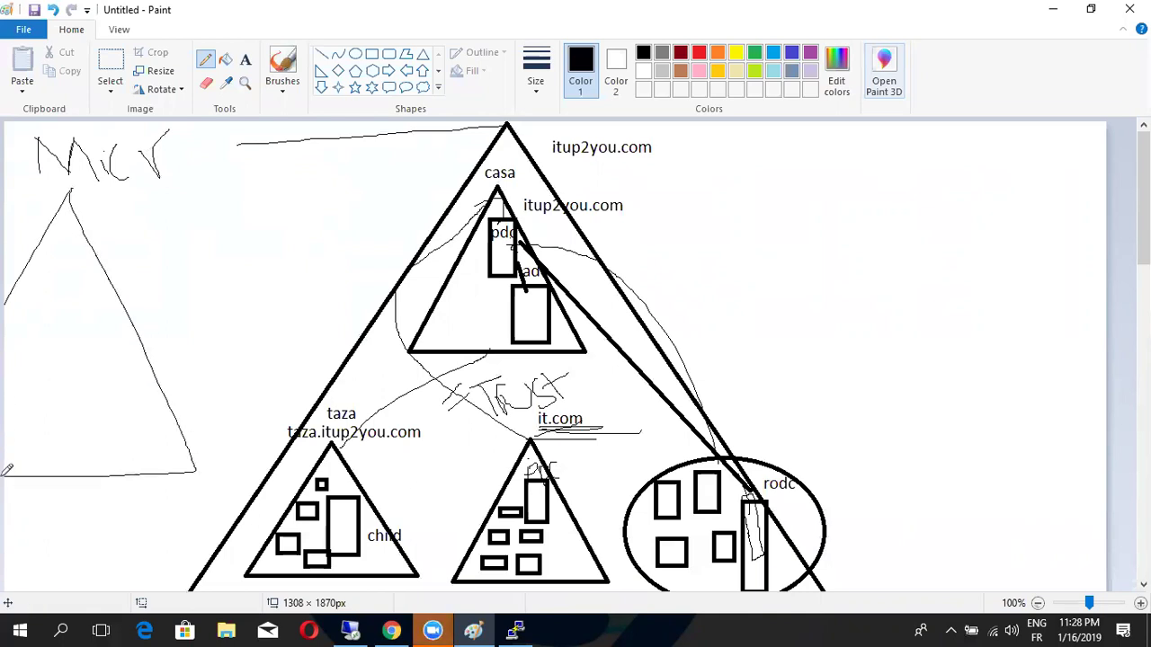
left_click_drag(51, 254, 92, 306)
mouse_move(53, 261)
left_mouse_down()
mouse_move(26, 306)
mouse_move(92, 311)
left_mouse_up()
mouse_move(66, 352)
left_mouse_down()
mouse_move(111, 416)
mouse_move(55, 417)
mouse_move(115, 423)
left_mouse_up()
left_click_drag(35, 358, 38, 419)
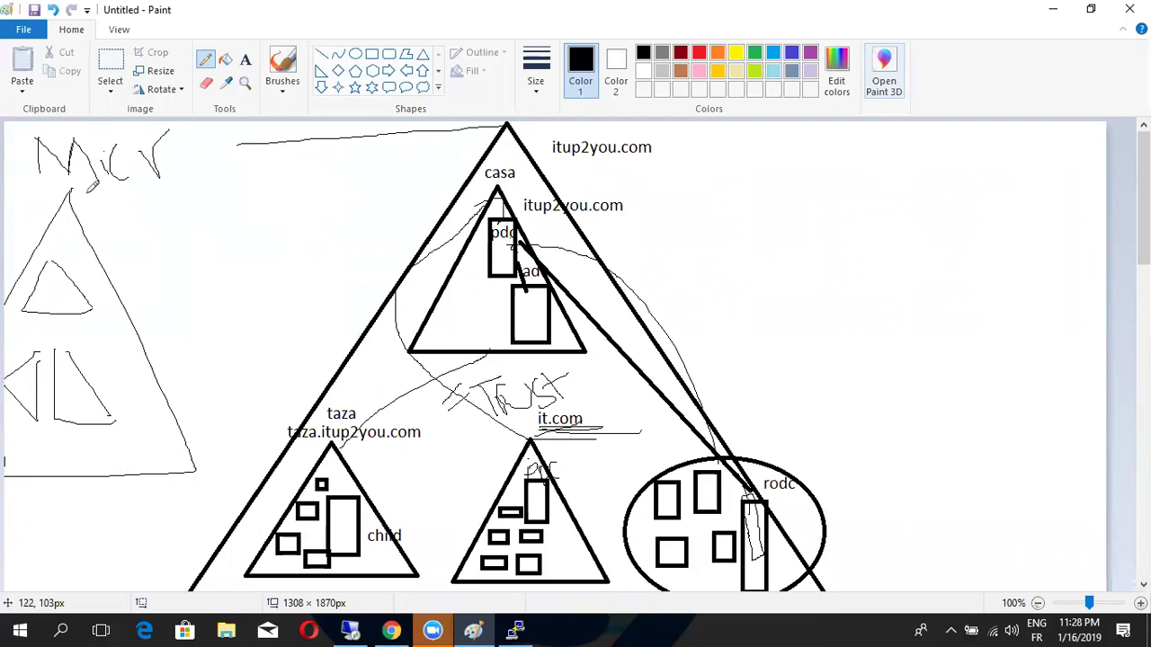
Link the left triangle to the main one, write TRUST by the line, and return to VMware
left_click_drag(79, 191, 546, 122)
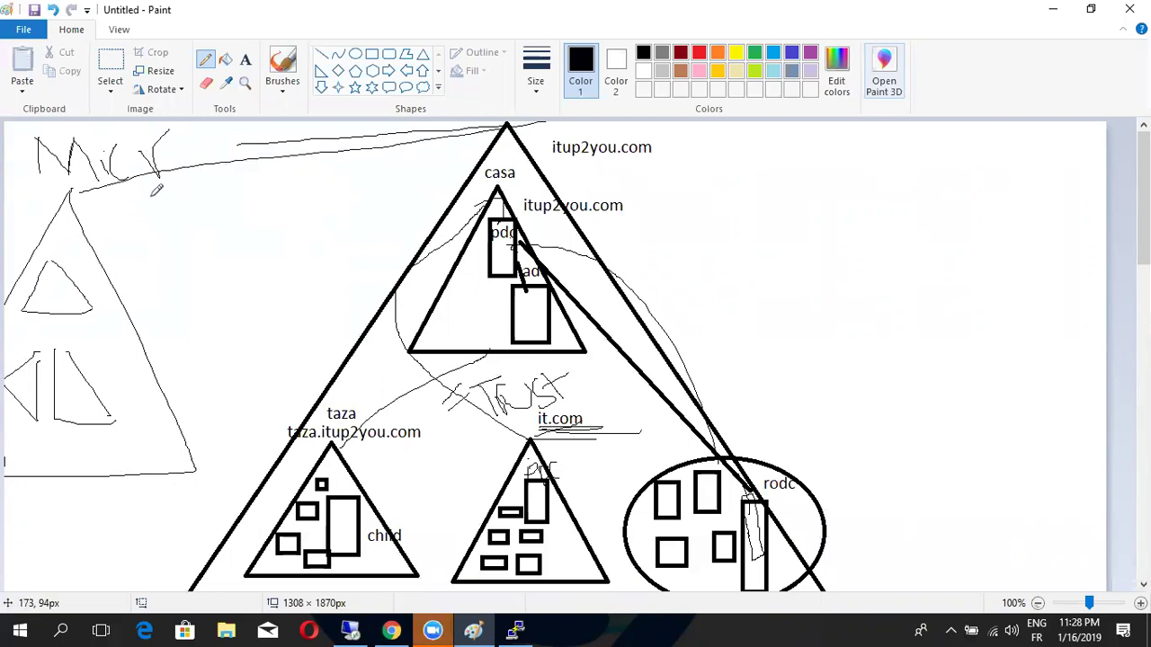
mouse_move(207, 180)
left_mouse_down()
mouse_move(208, 213)
mouse_move(236, 179)
mouse_move(252, 212)
mouse_move(274, 191)
mouse_move(286, 209)
mouse_move(305, 180)
mouse_move(321, 194)
mouse_move(338, 175)
mouse_move(367, 226)
left_mouse_up()
left_click_drag(331, 189, 377, 170)
left_click_drag(205, 252, 401, 214)
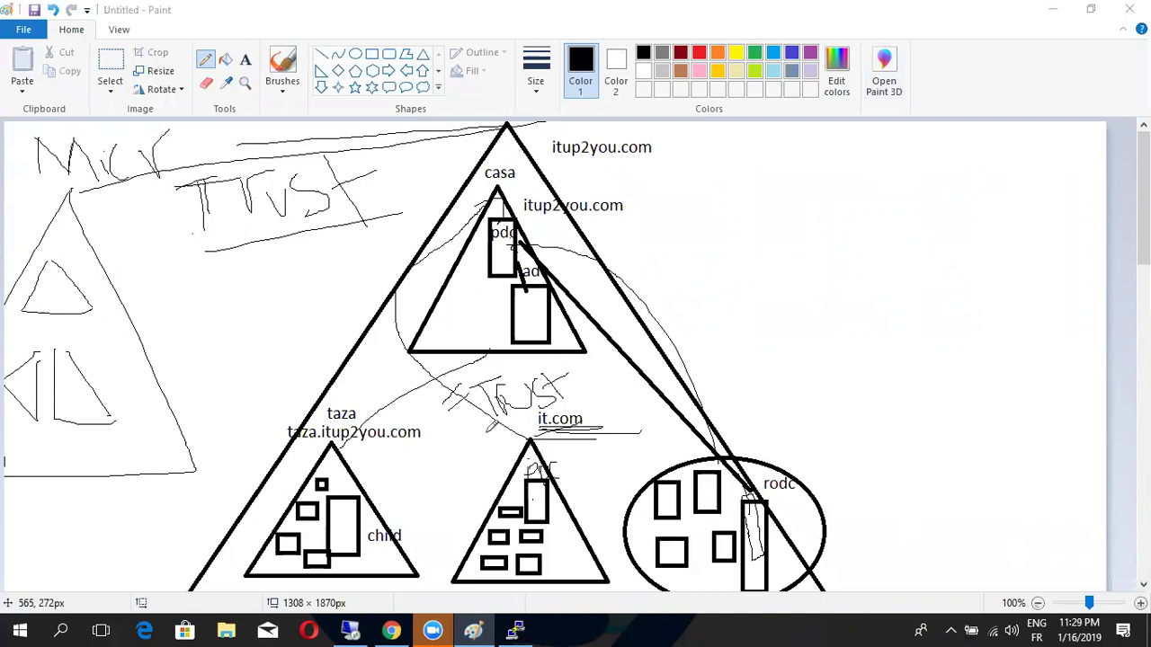
left_click_drag(582, 421, 614, 418)
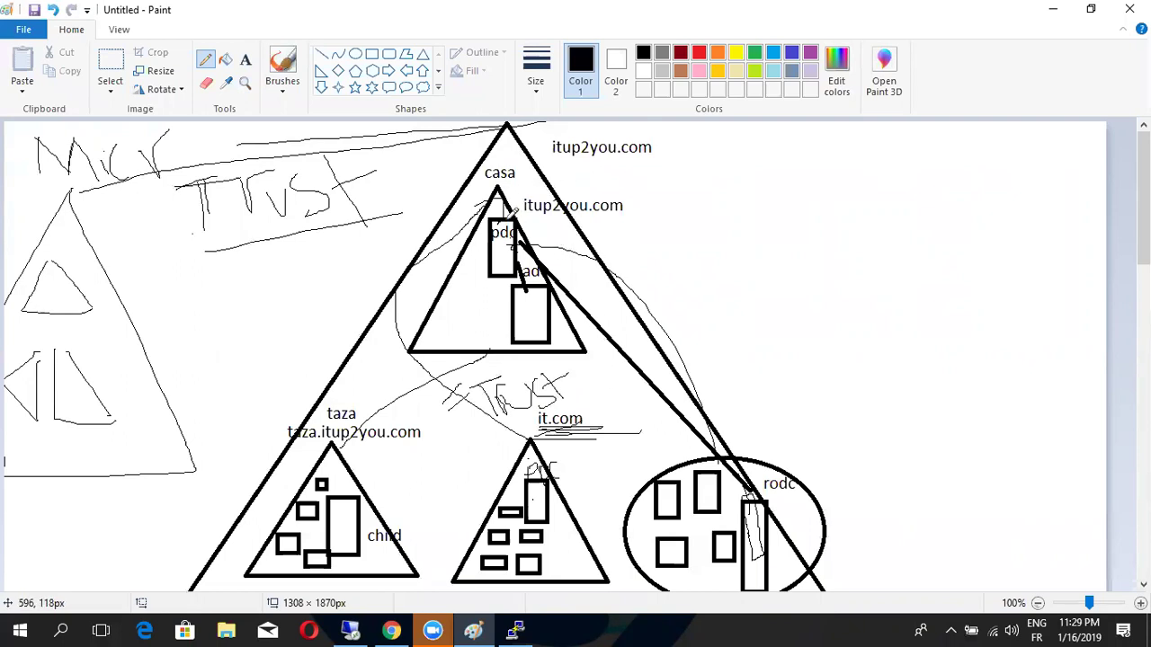
left_click(349, 633)
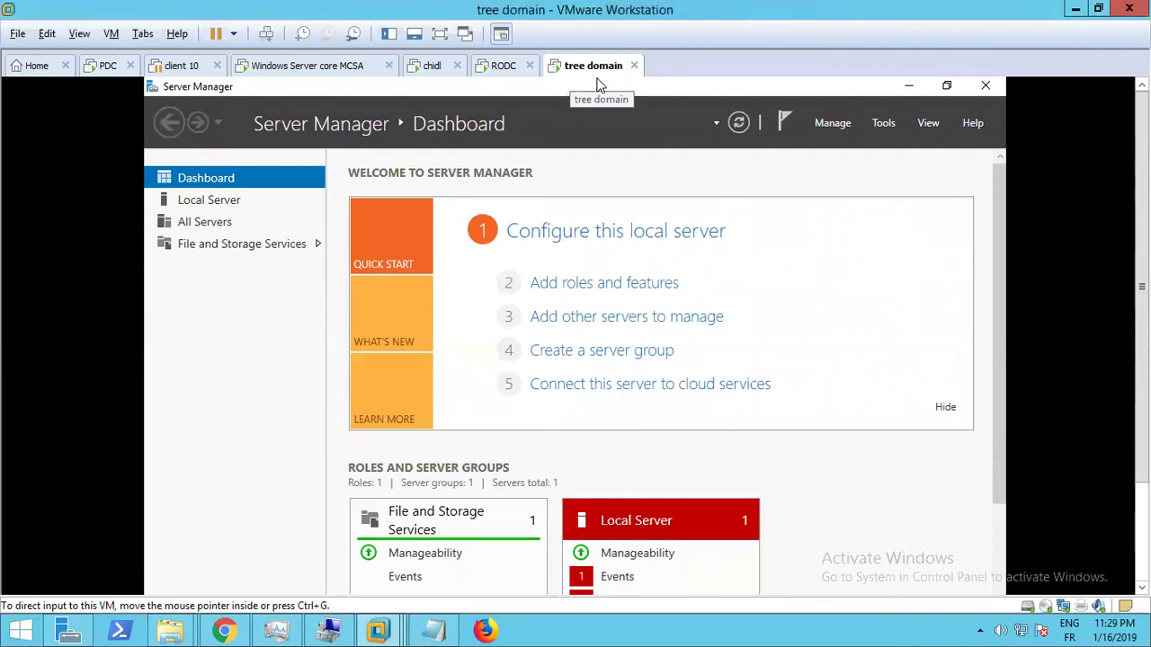
Rename the 'tree domain' virtual machine to 'tree it.com' in its General options
right_click(580, 68)
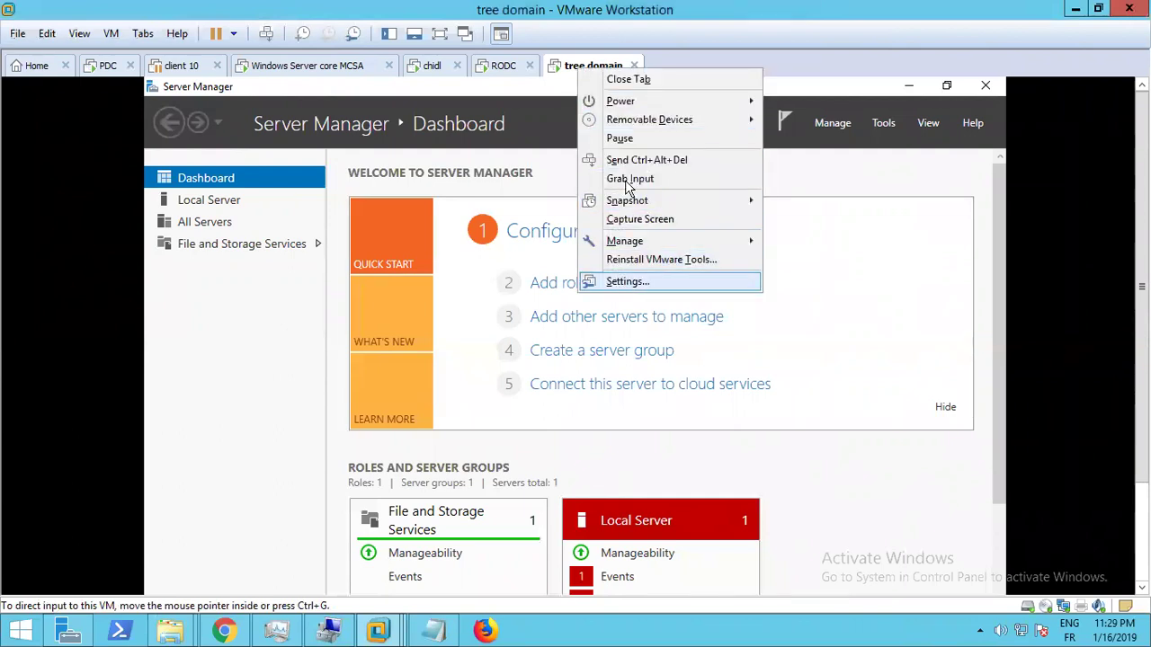
left_click(628, 282)
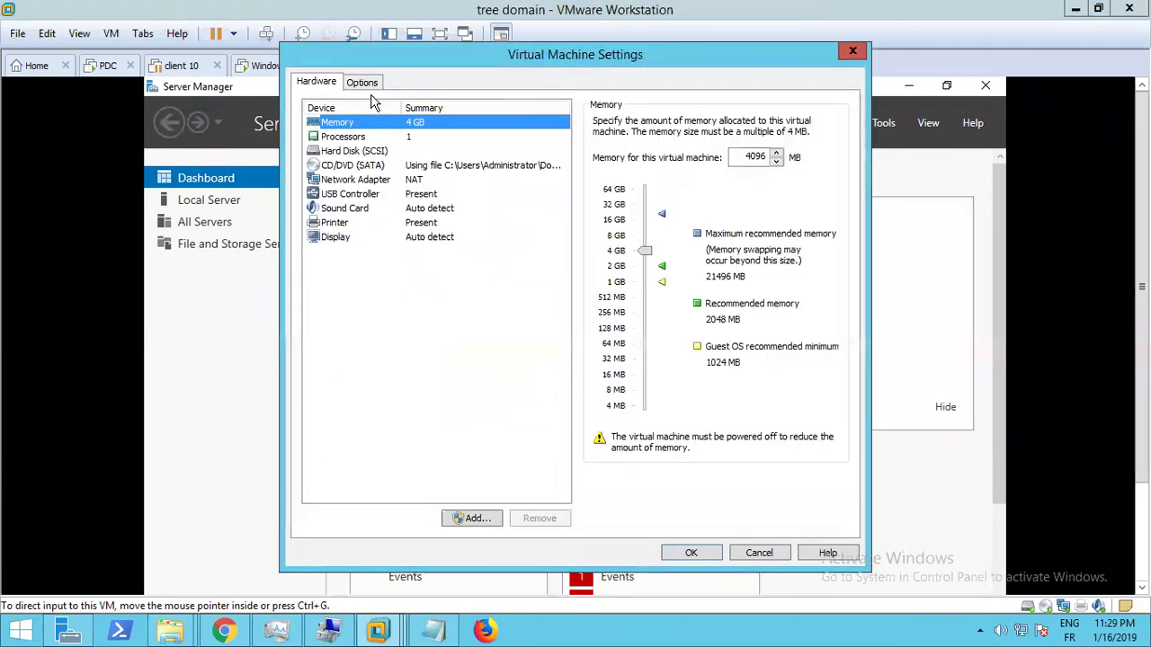
left_click(361, 83)
left_click(650, 124)
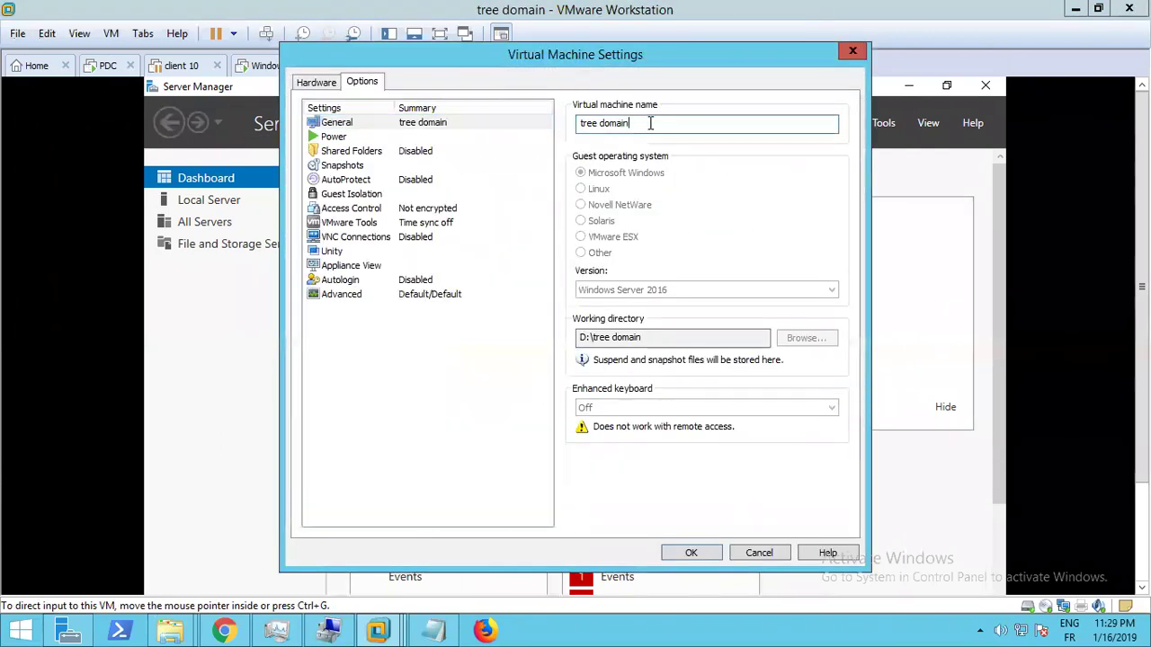
key("BackSpace")
key("BackSpace")
key("BackSpace")
type("it.com")
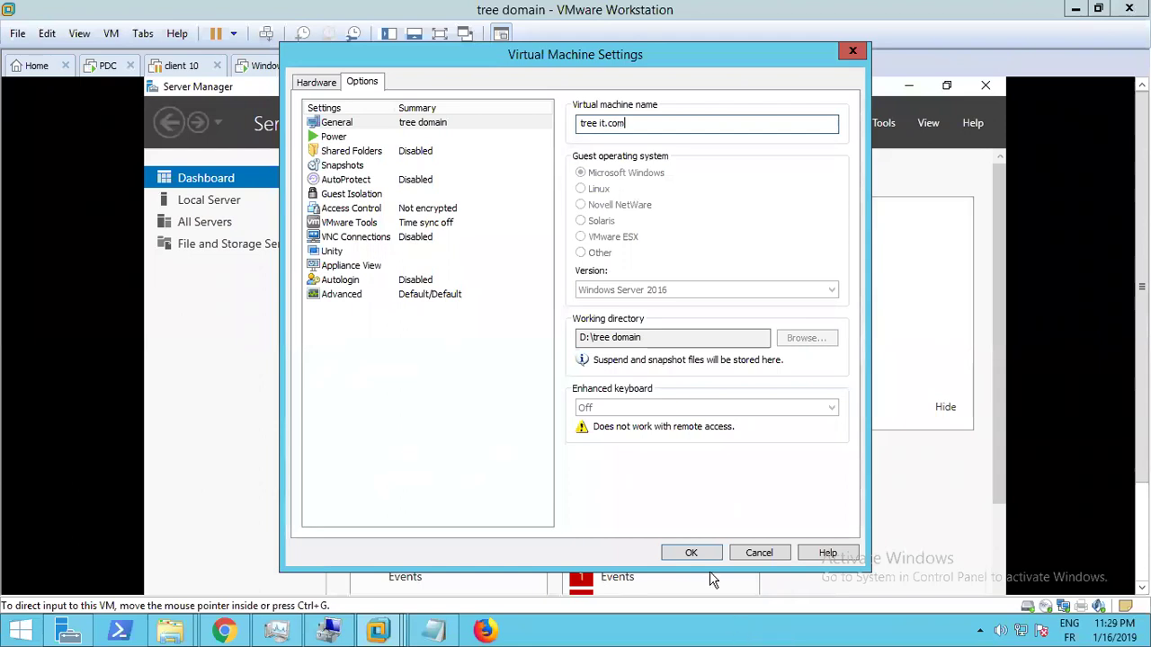
left_click(690, 554)
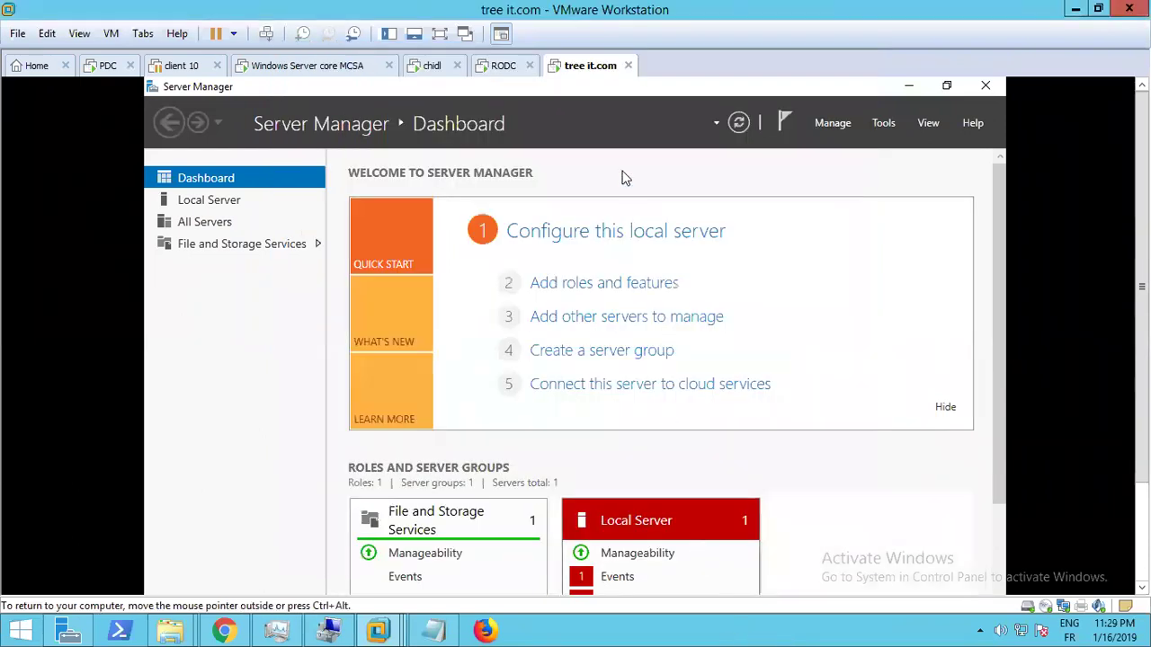
Try renaming the Windows Server core MCSA machine to 'adc' in its General options
right_click(289, 71)
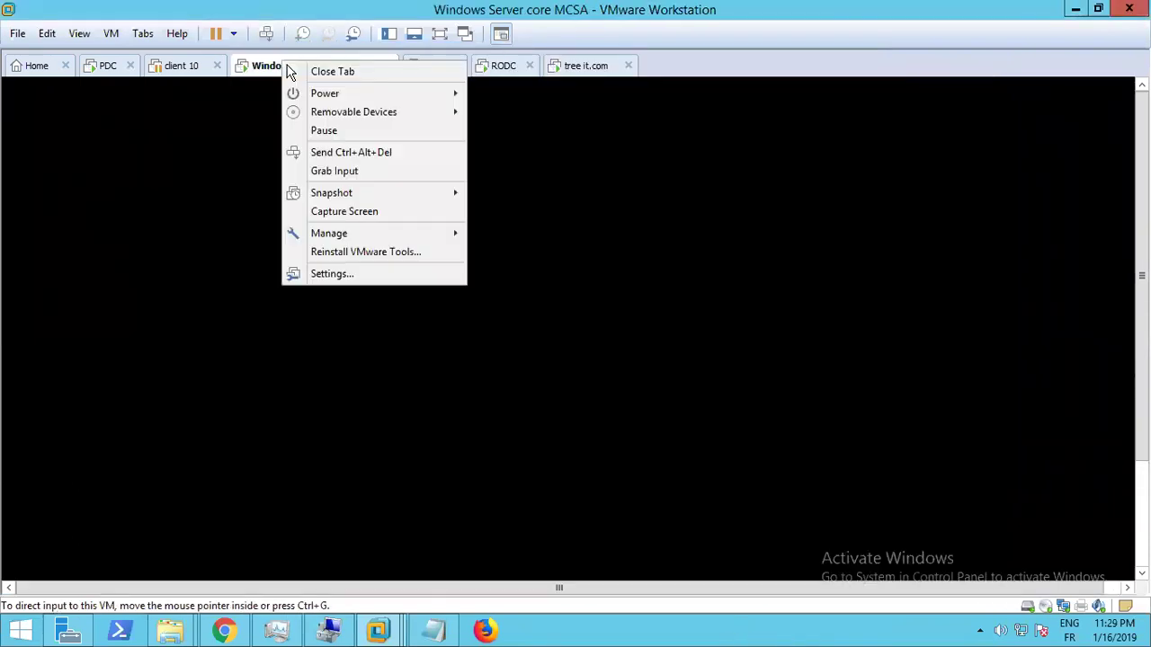
left_click(336, 273)
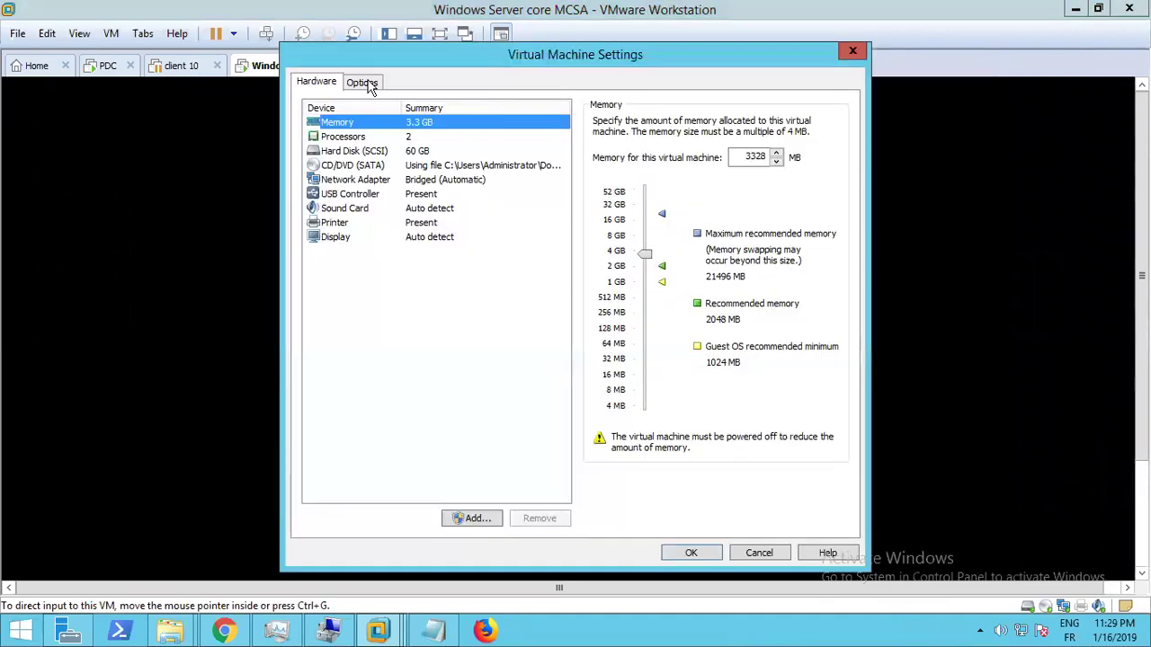
left_click(361, 82)
double_click(689, 123)
left_click(690, 122)
key("ctrl+a")
key("BackSpace")
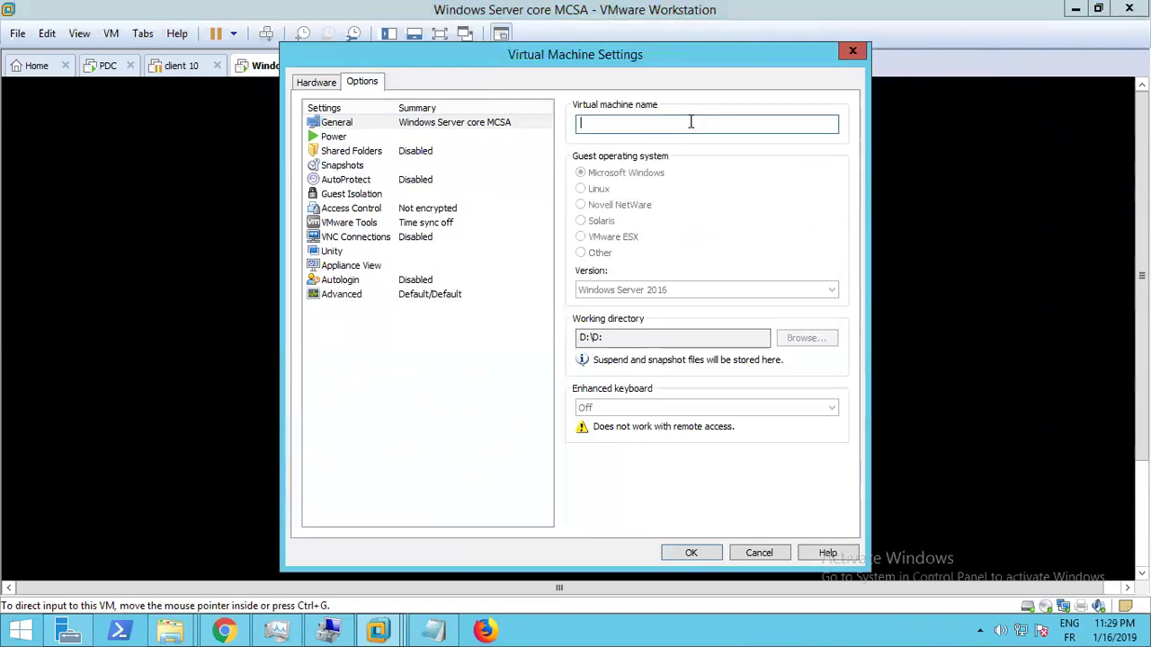
type("add")
key("BackSpace")
type("c")
left_click(691, 553)
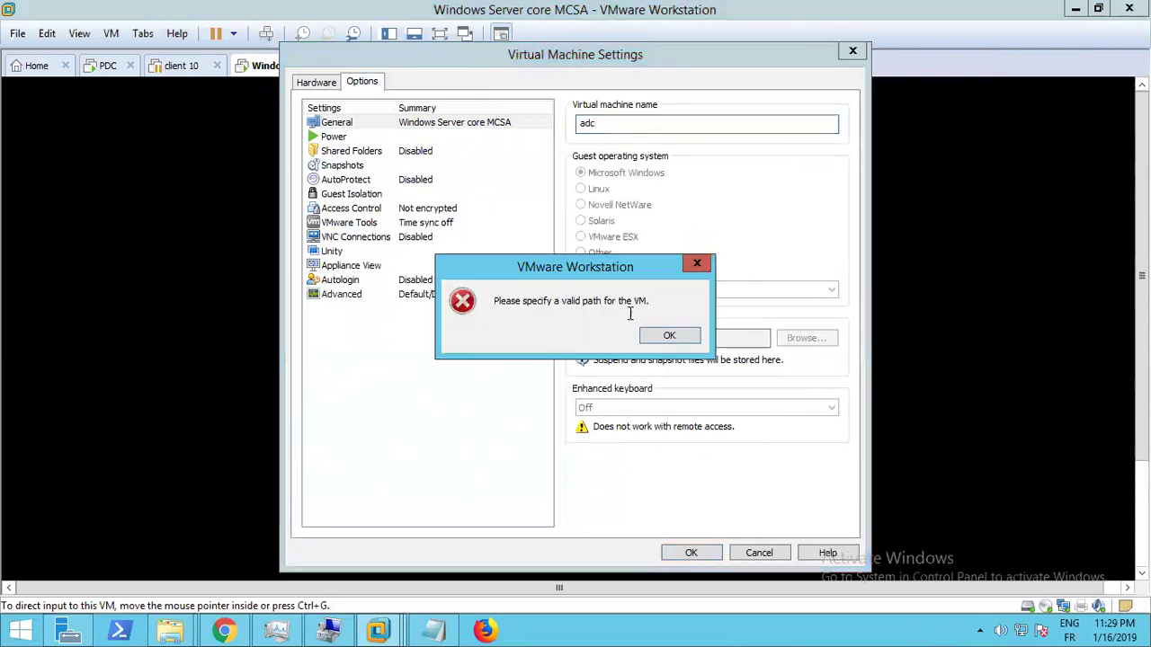
Dismiss the invalid path error, discard the settings, and switch to the tree it.com VM
left_click(664, 336)
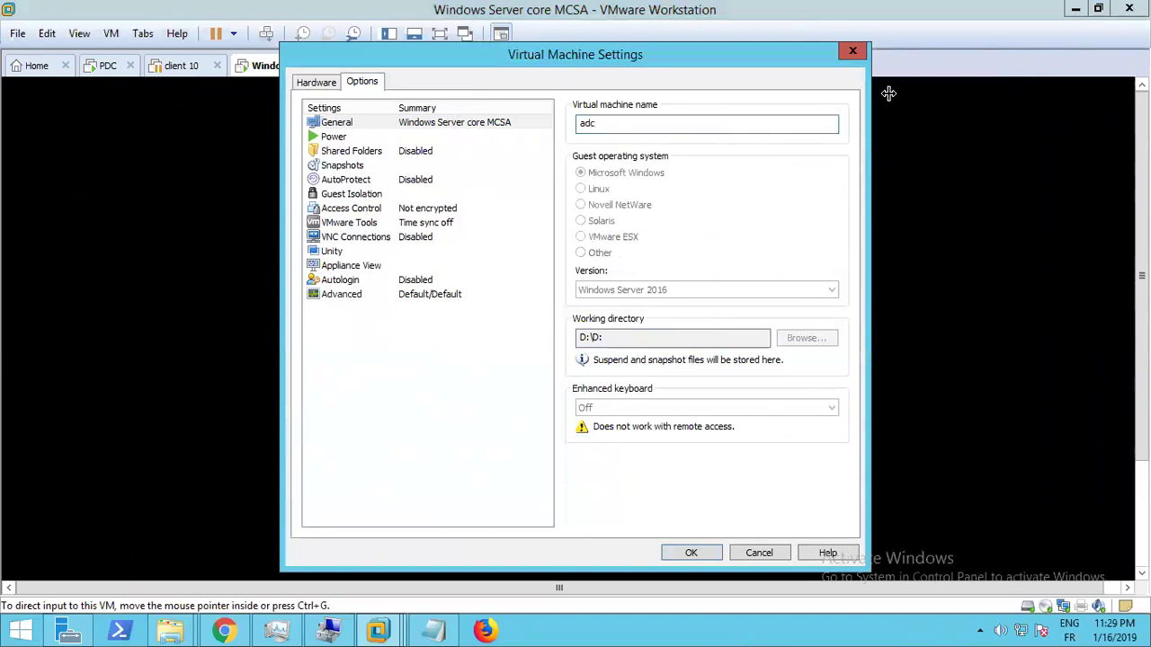
left_click(855, 49)
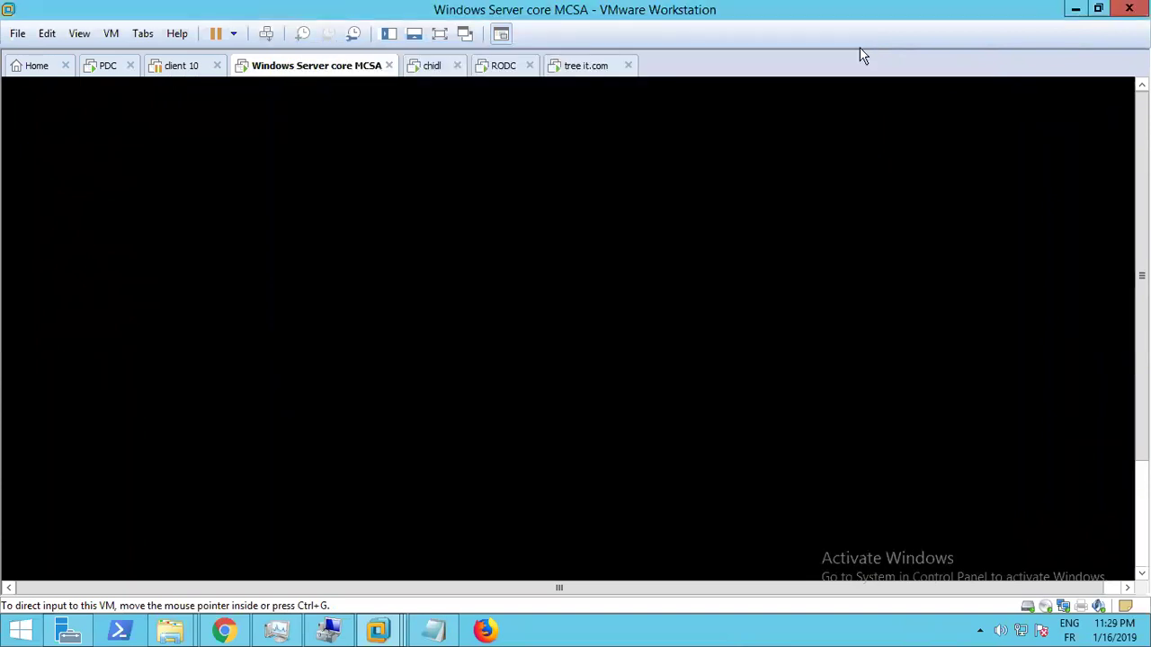
left_click(504, 70)
left_click(570, 71)
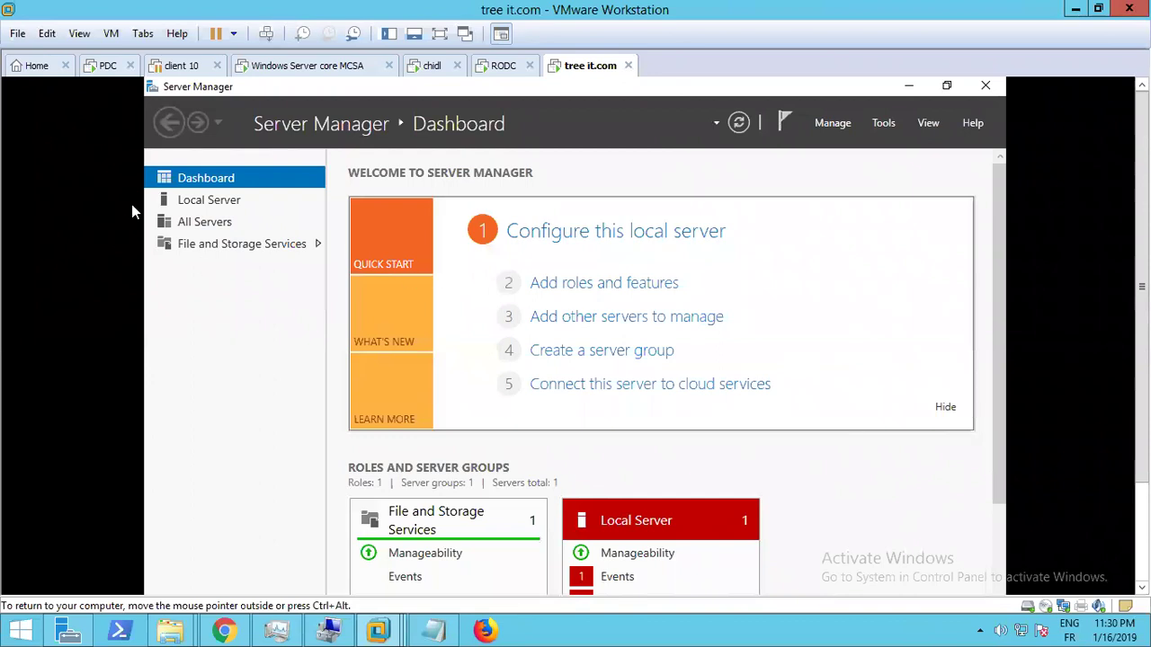
Close Server Manager and switch the tree it.com VM's network adapter from NAT to Bridged
key("super+d")
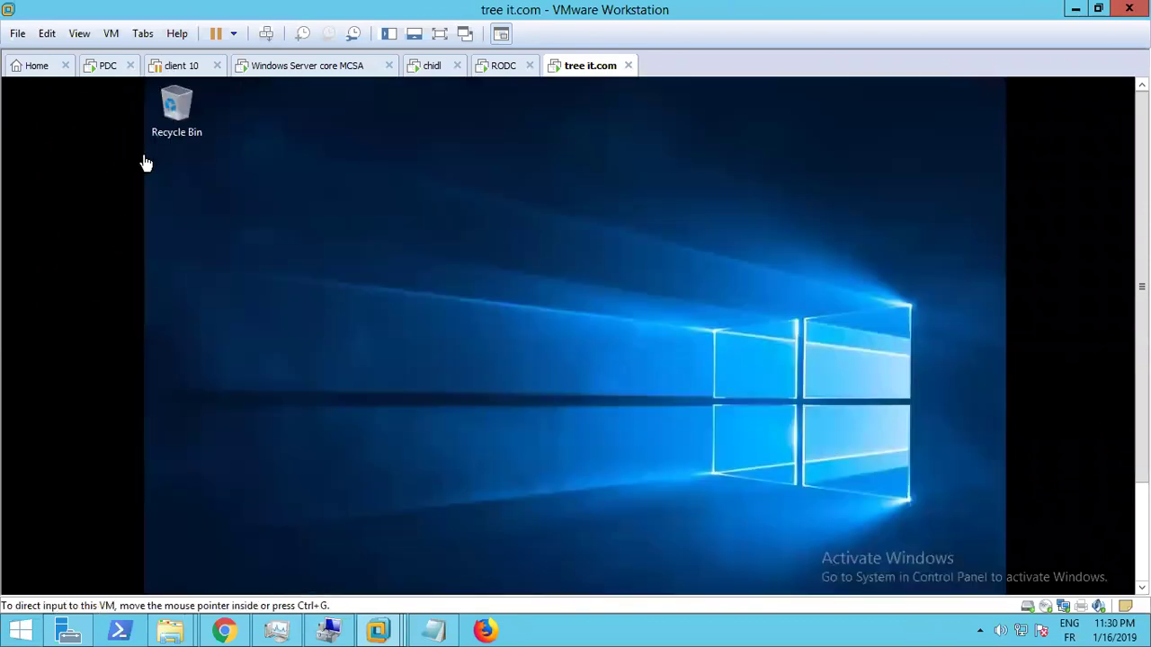
left_click(83, 36)
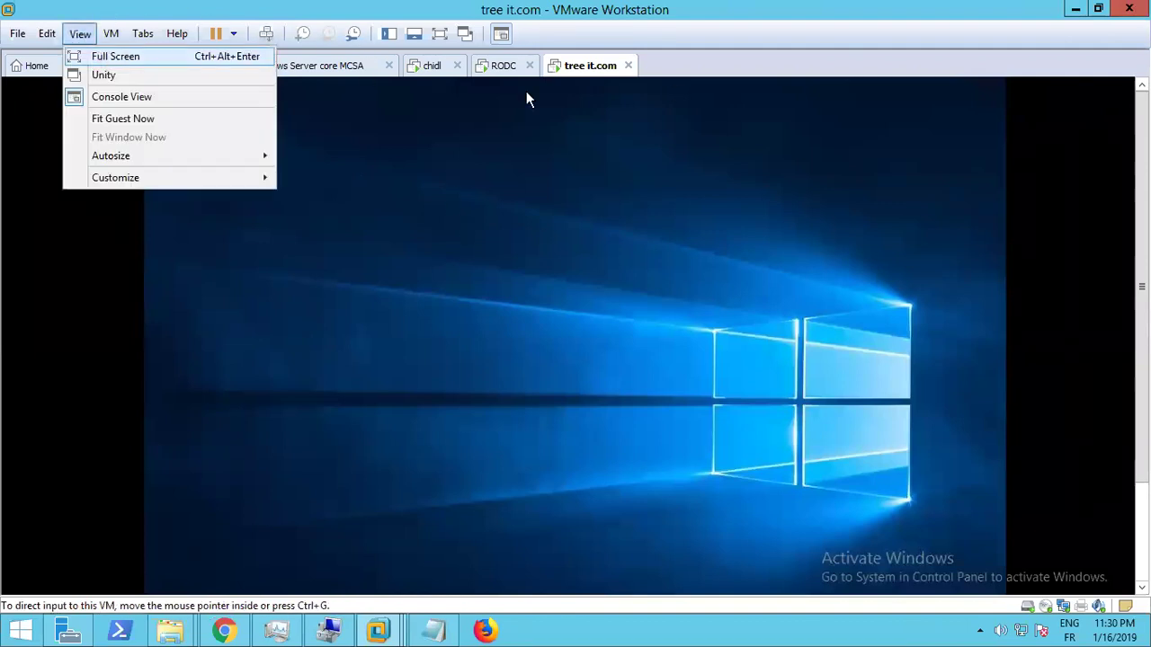
left_click(592, 70)
right_click(592, 72)
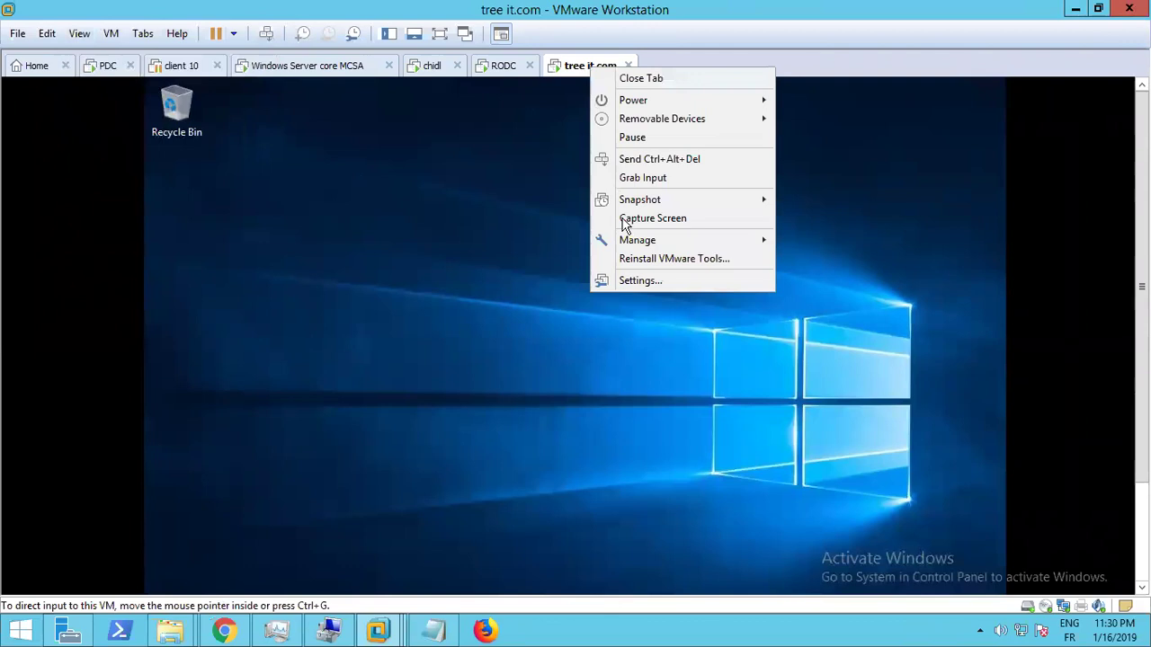
left_click(626, 282)
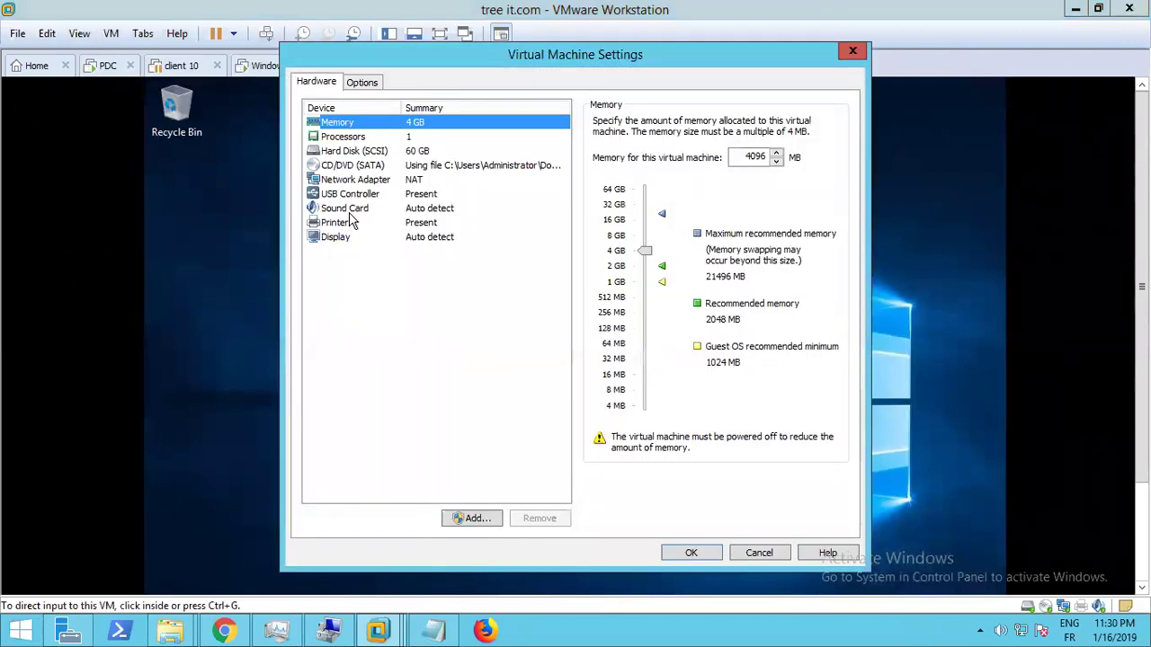
left_click(337, 222)
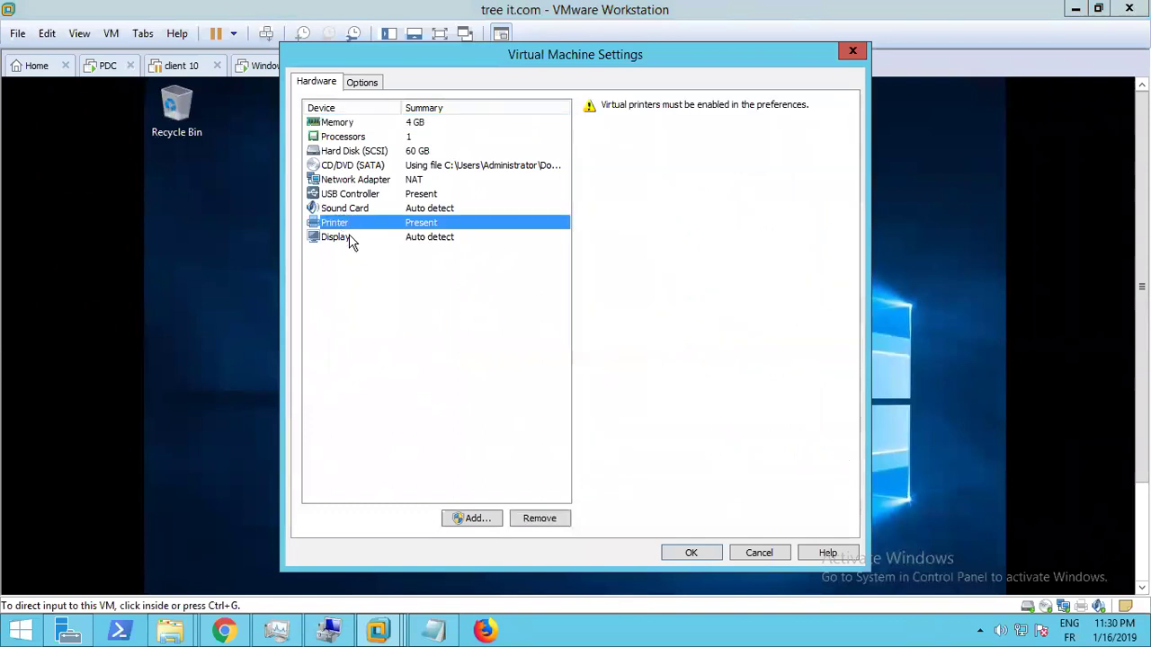
left_click(356, 180)
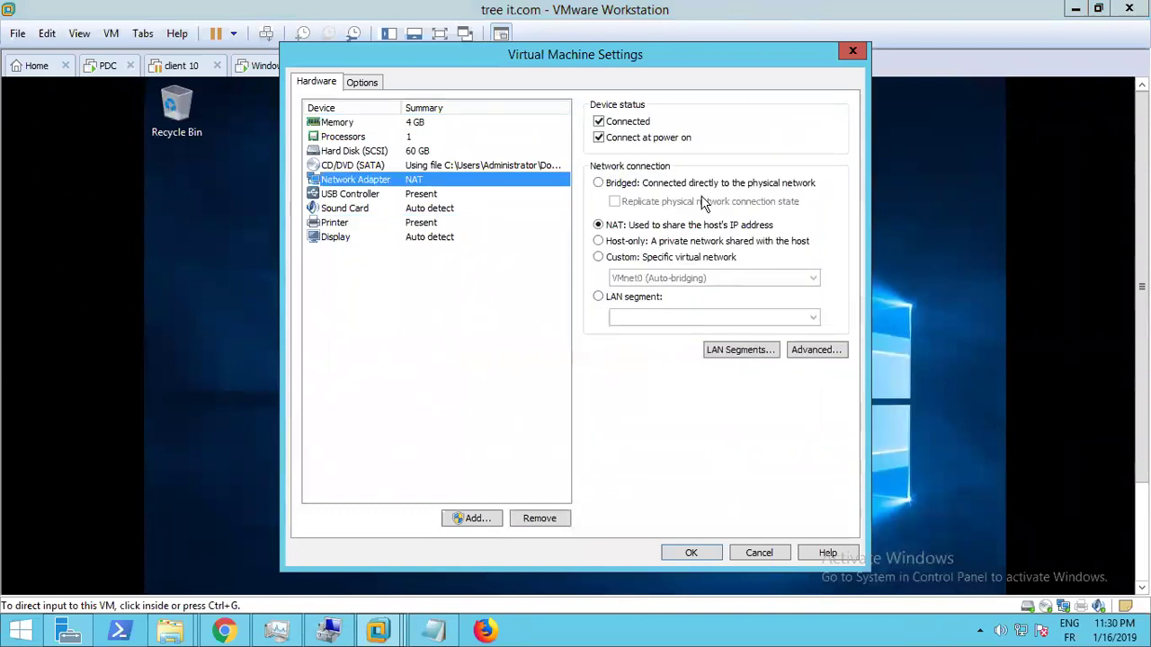
left_click(598, 182)
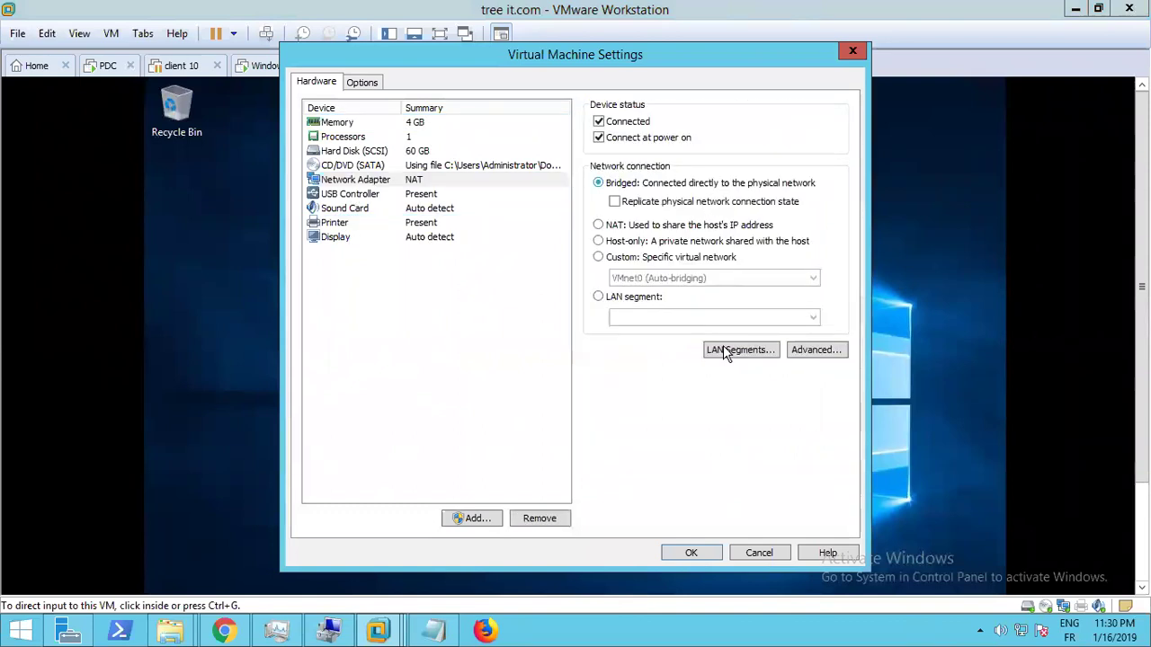
left_click(697, 552)
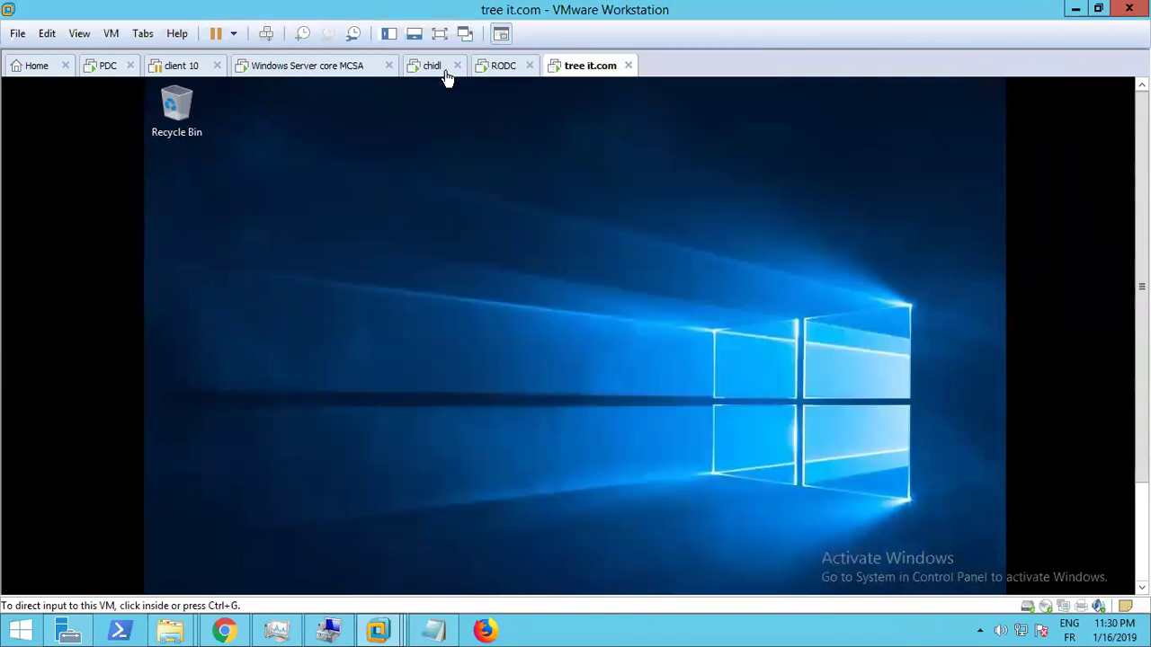
Confirm the adapter is bridged, then show the VM in full screen
right_click(569, 59)
left_click(611, 271)
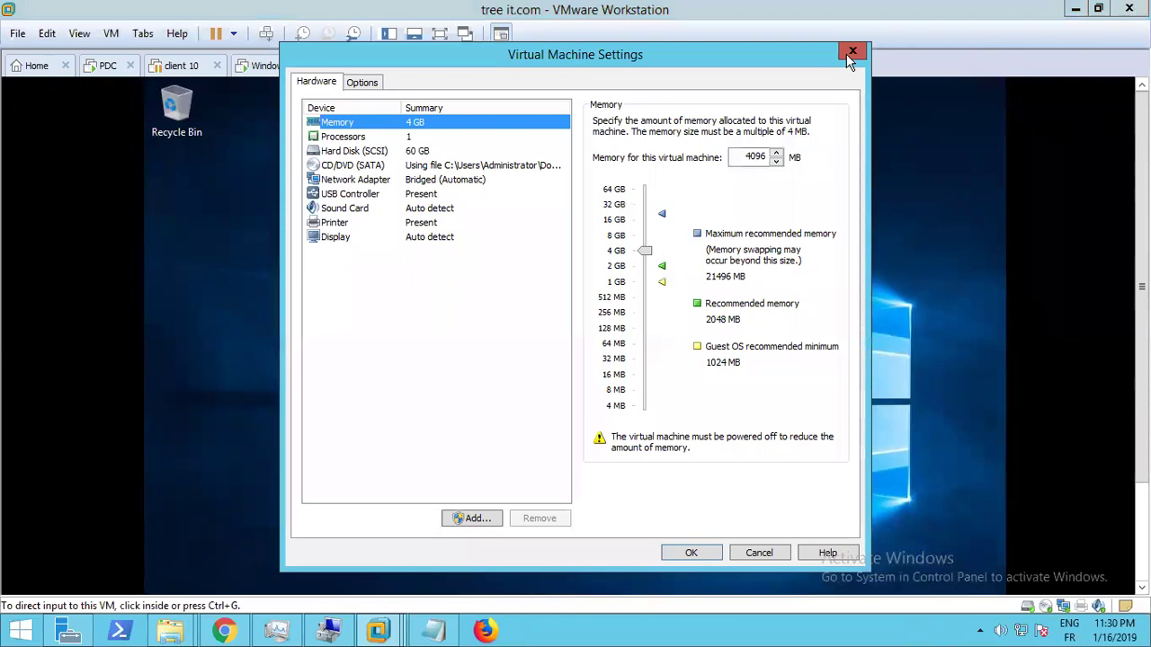
left_click(853, 54)
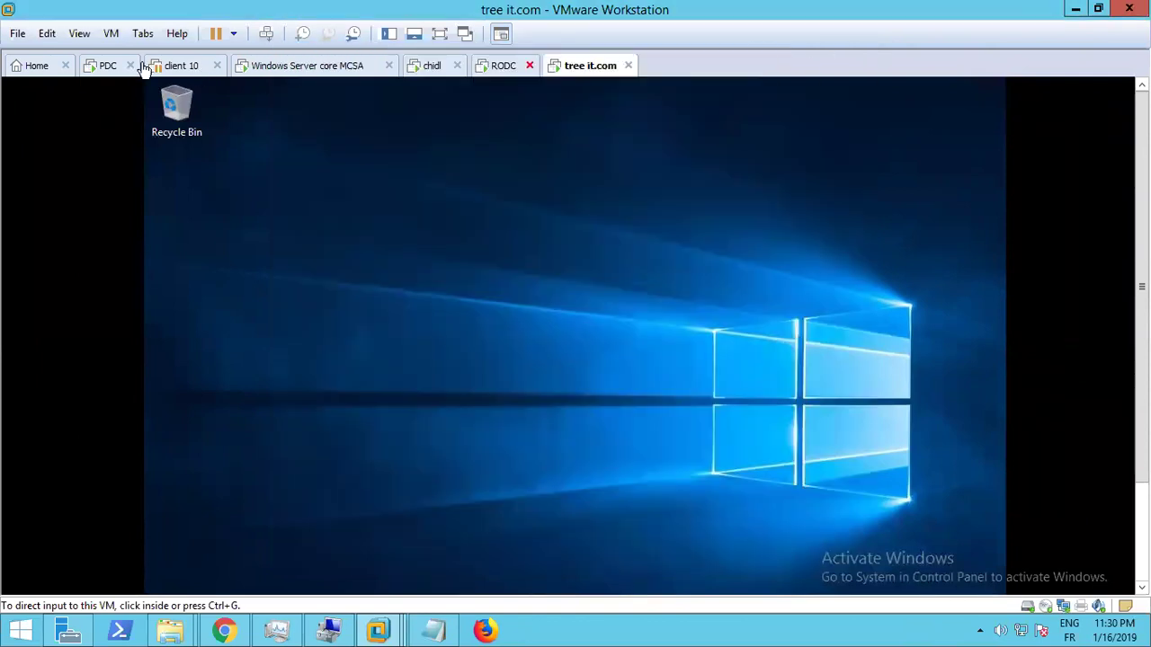
left_click(77, 34)
left_click(77, 57)
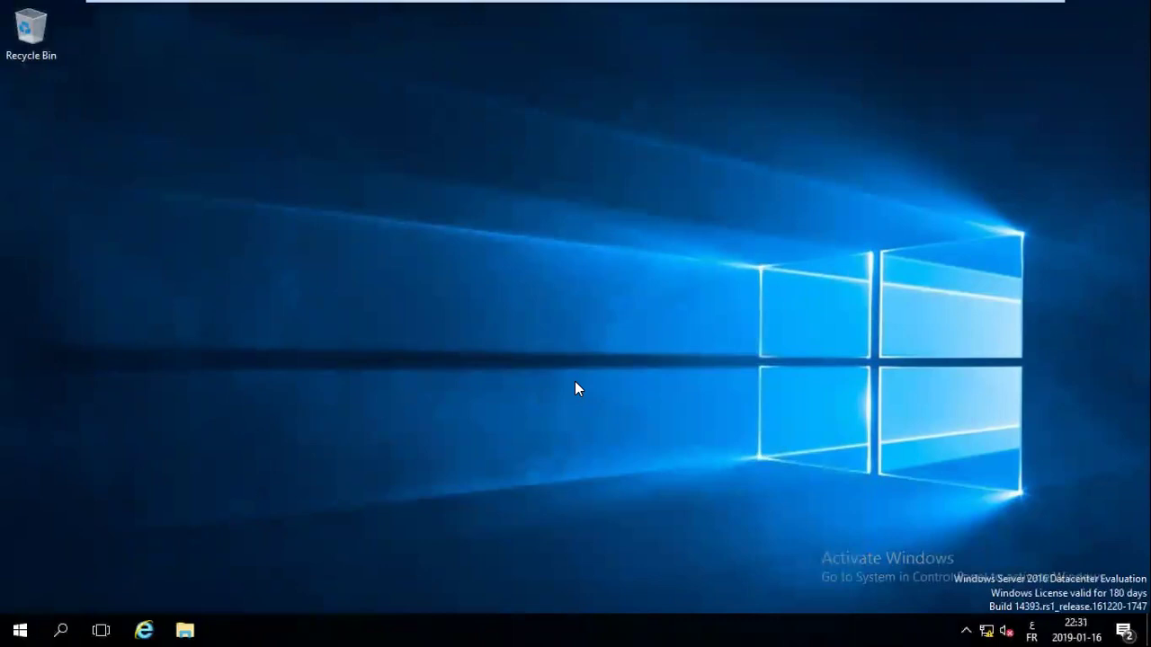
Open Network and Sharing Center from the tray network icon and bring up Ethernet0 Properties
left_click(60, 630)
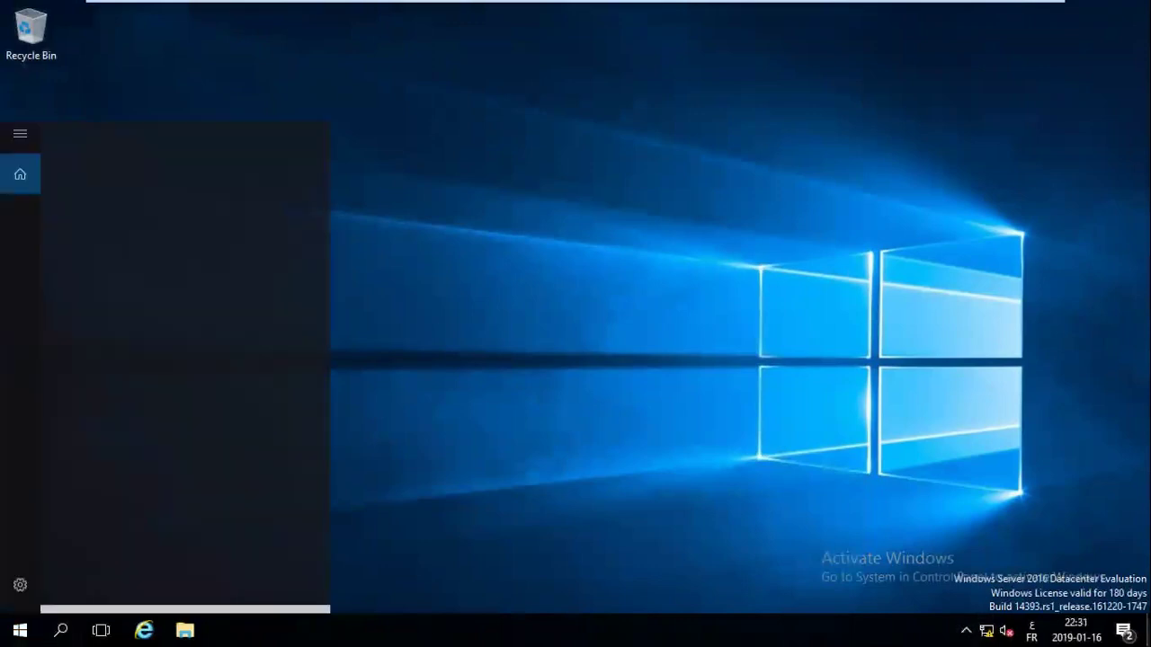
left_click(986, 629)
right_click(985, 629)
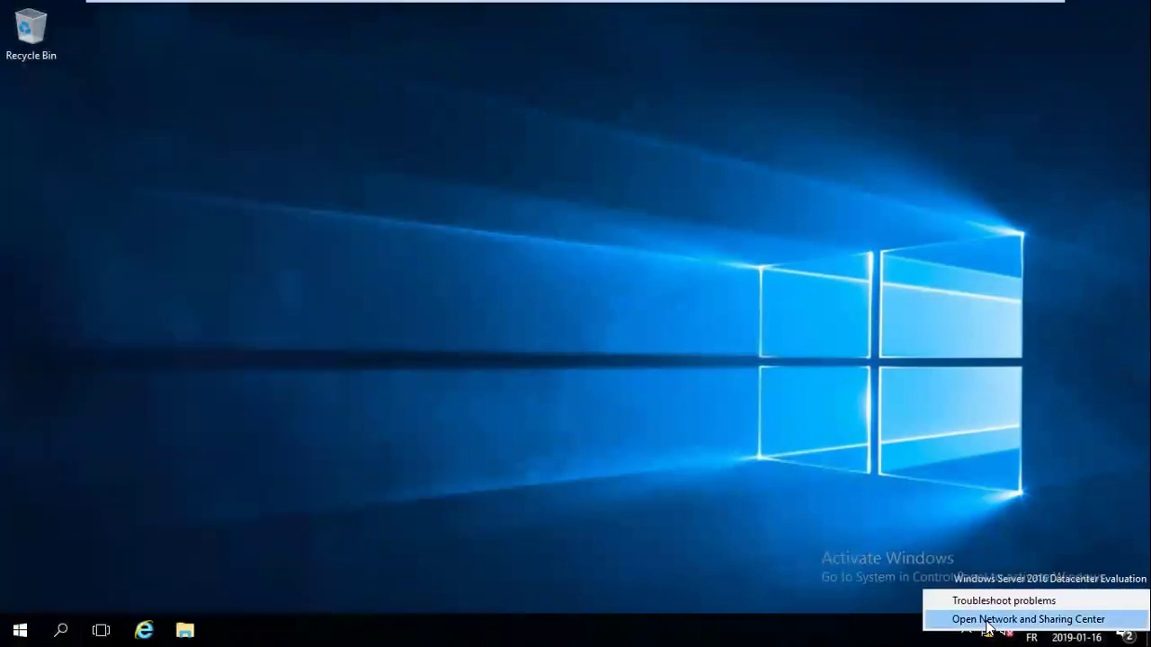
left_click(987, 620)
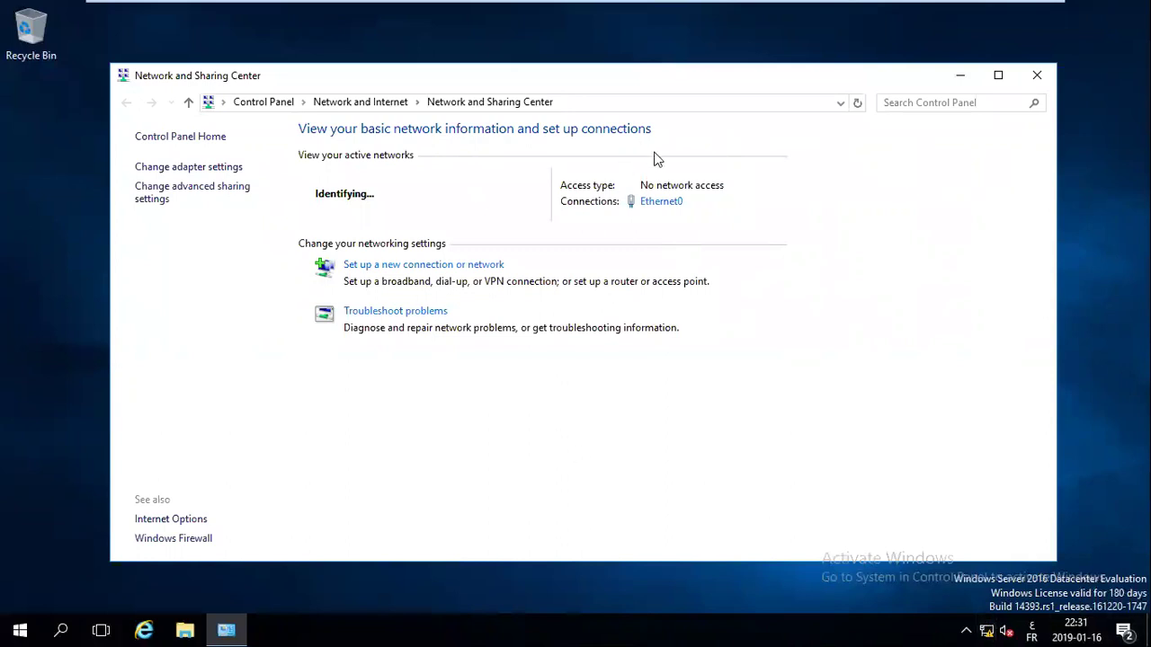
left_click(662, 203)
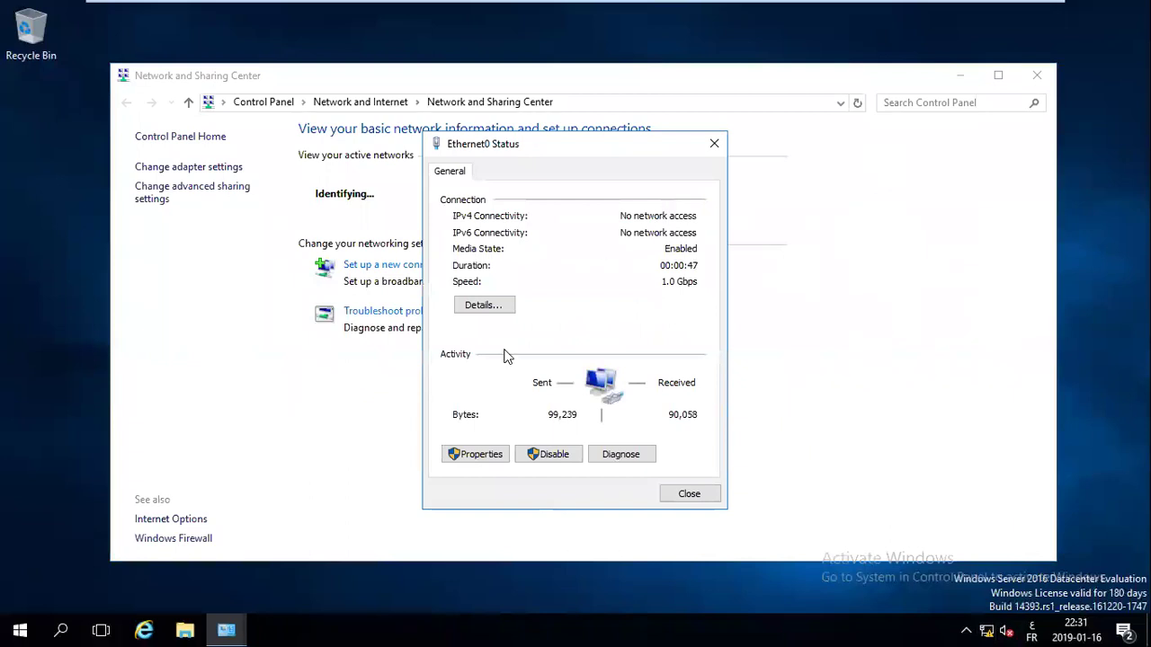
left_click(492, 459)
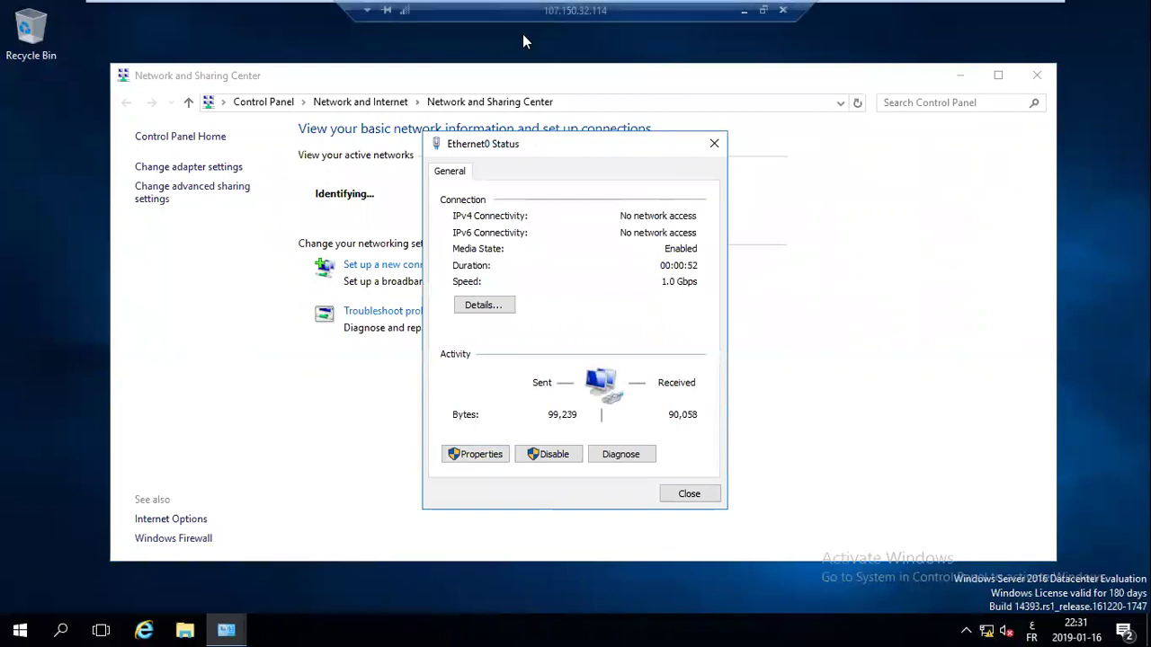
left_click(455, 460)
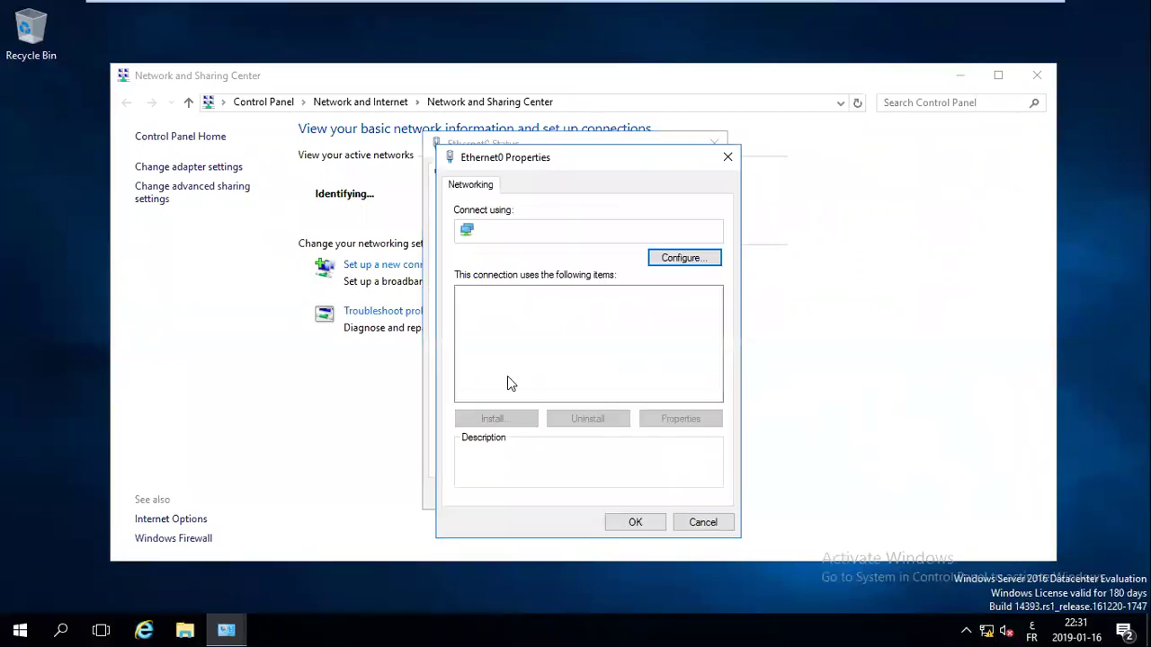
double_click(621, 338)
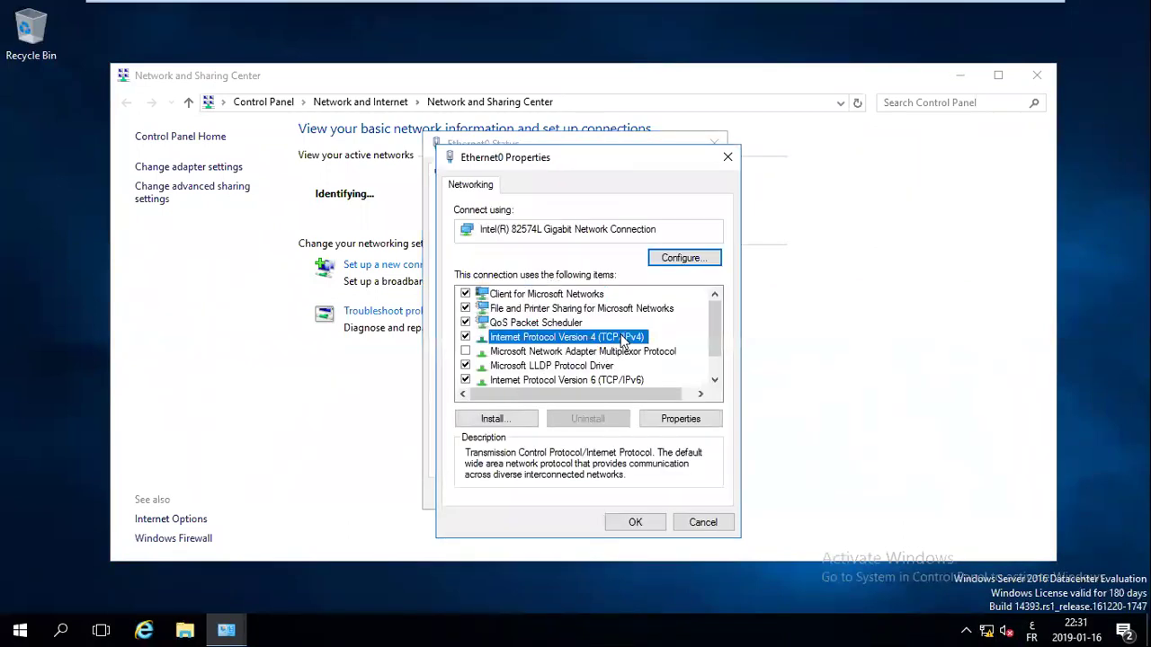
Give Ethernet0 the static IPv4 address 10.0.0.102 with subnet mask 255.255.255.0
left_click(598, 346)
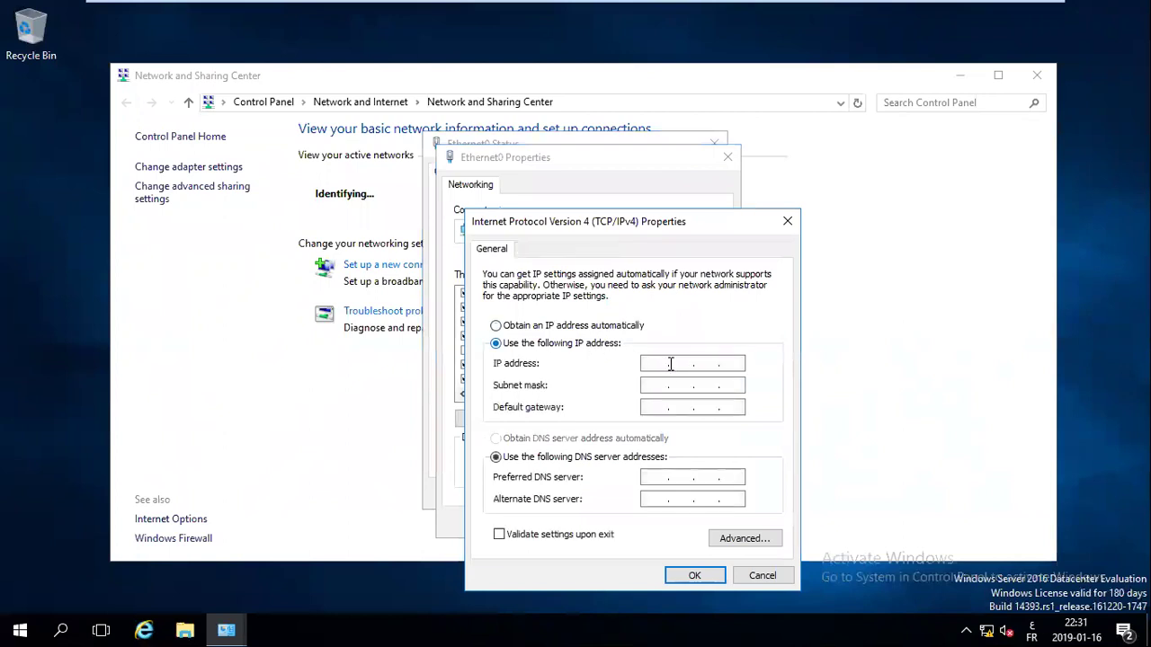
left_click(656, 364)
type("10.0.0.102")
key("Tab")
key("Tab")
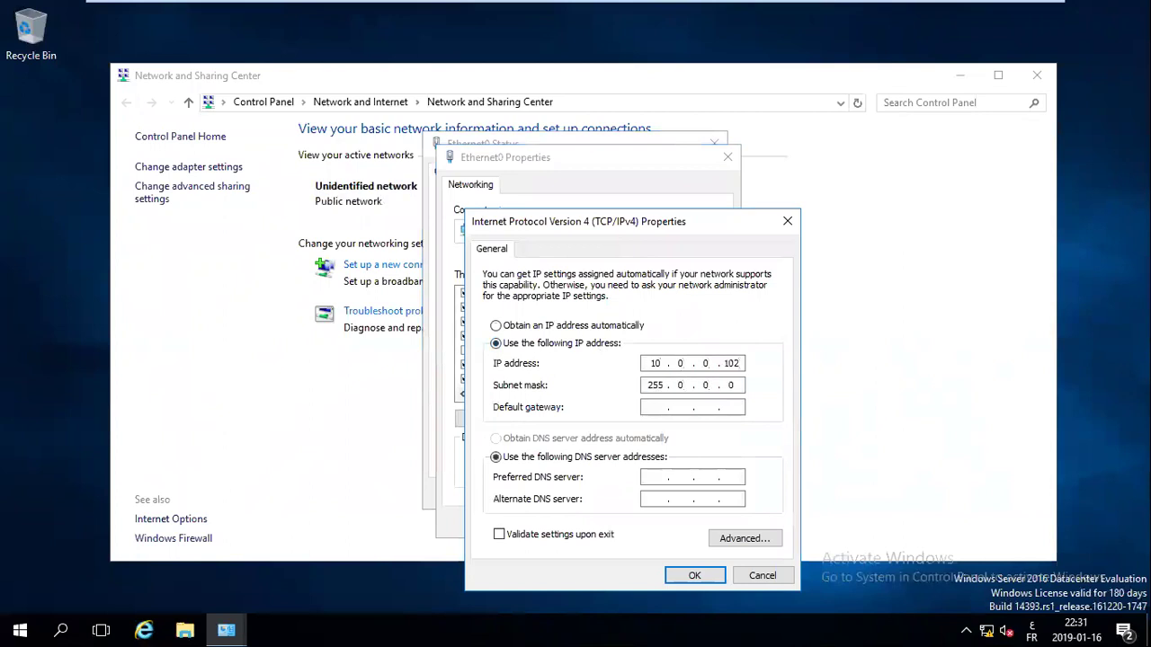
key("BackSpace")
type("255")
key("BackSpace")
type("255")
key("Tab")
type("10.0.0.")
key("BackSpace")
key("BackSpace")
key("BackSpace")
key("BackSpace")
key("BackSpace")
Set the preferred DNS server to 10.0.0.1 and apply the settings
left_click(654, 478)
type("10.0.0.1")
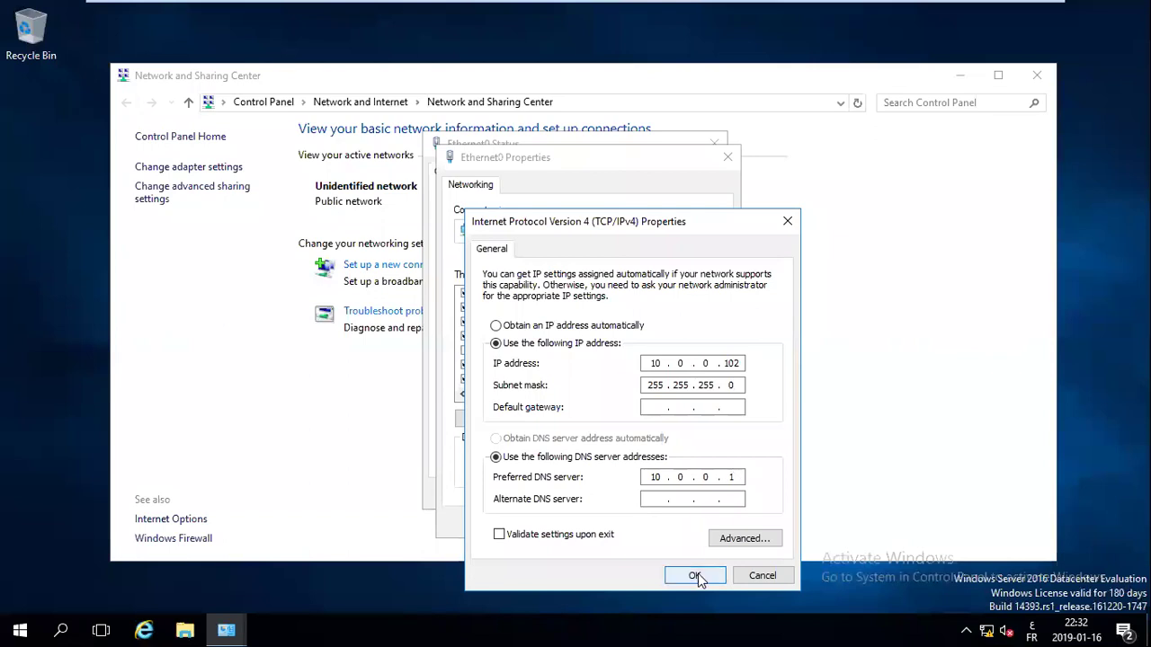
left_click(698, 577)
left_click(649, 525)
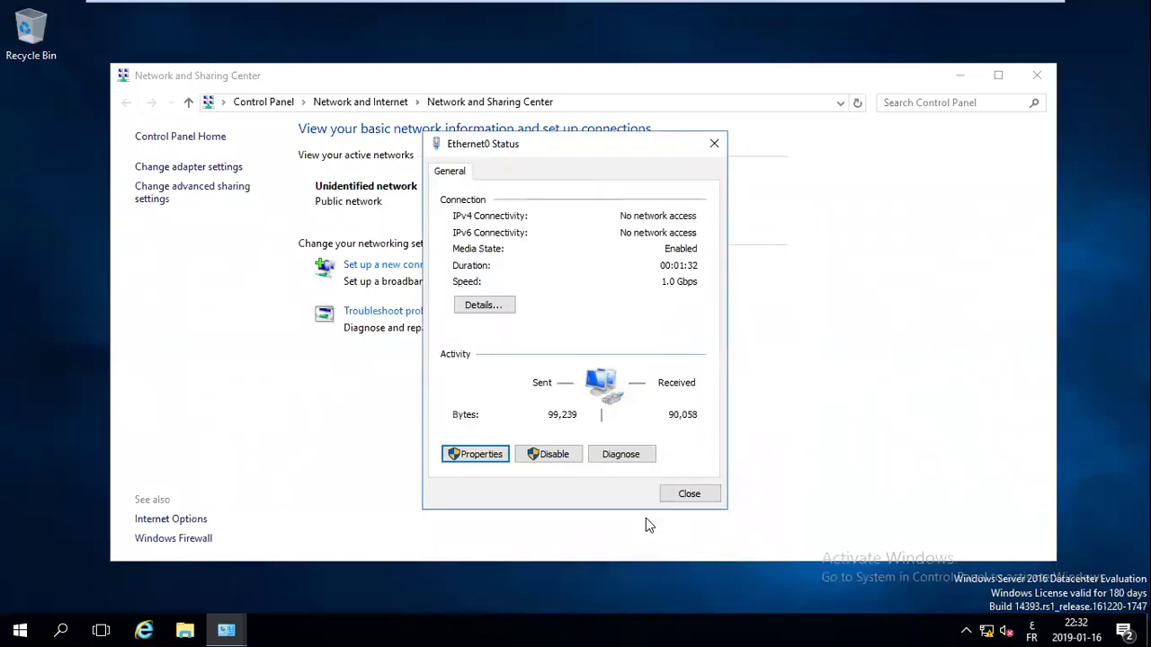
Close Ethernet0 Status and open This PC's system properties from File Explorer
left_click(674, 494)
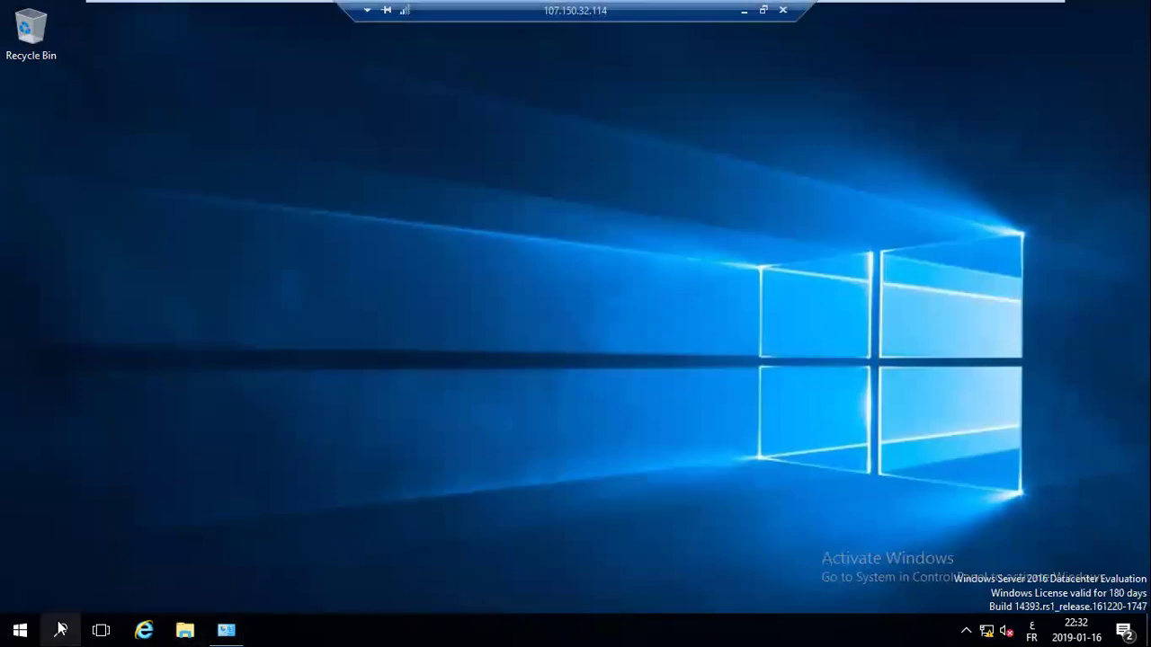
left_click(60, 629)
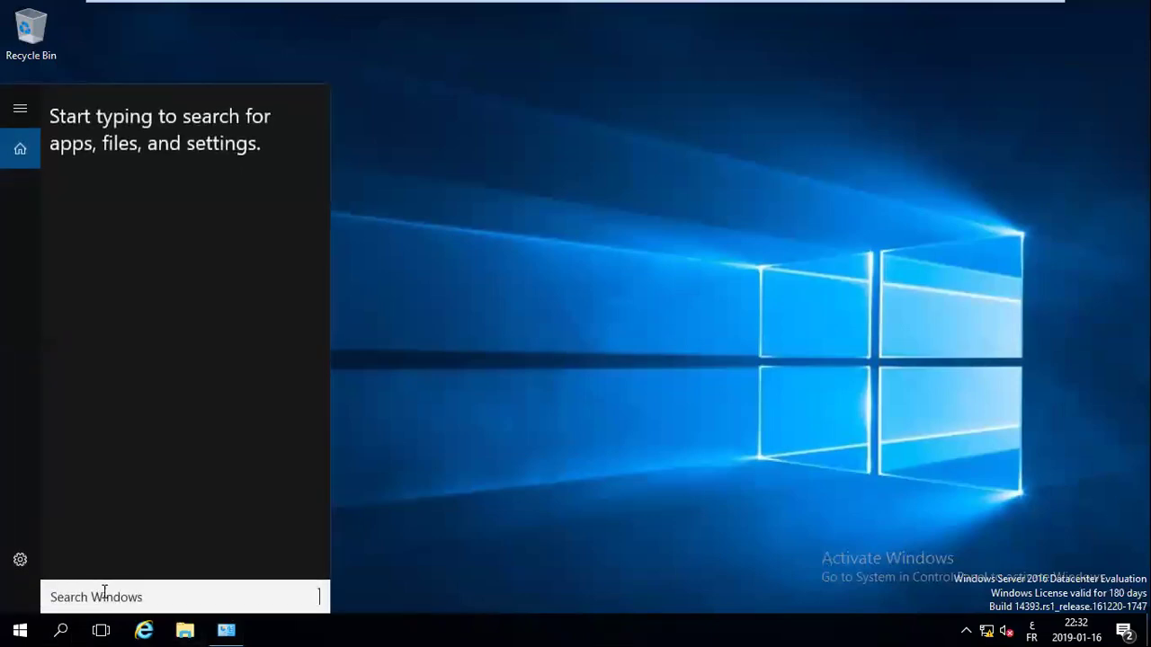
left_click(600, 303)
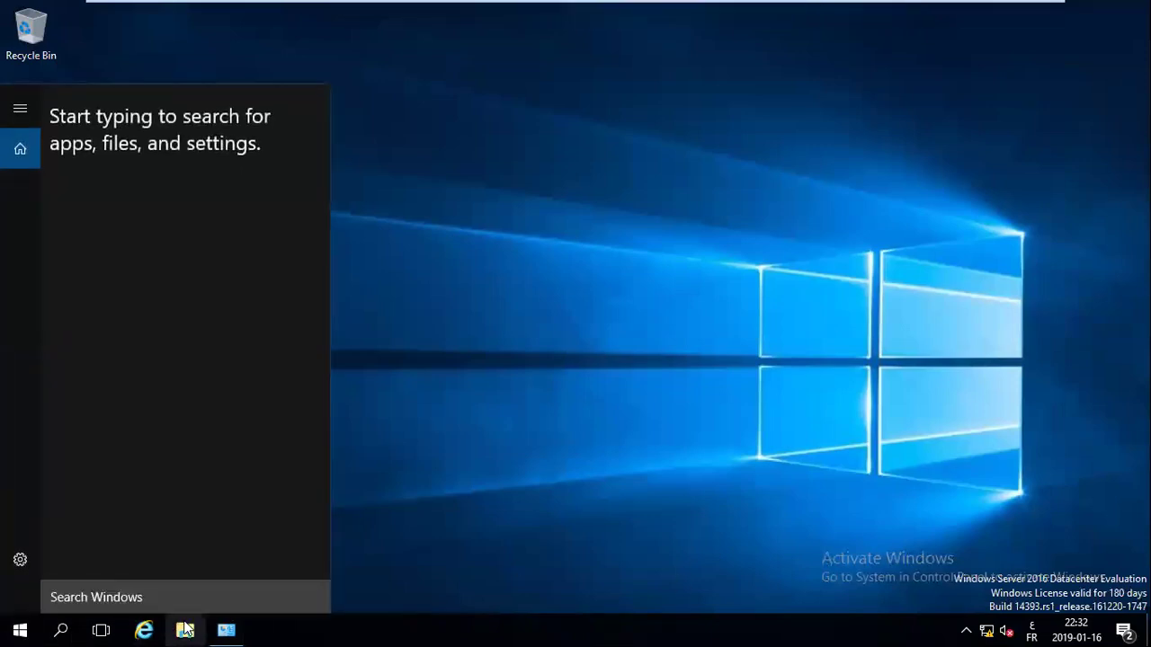
key("super+e")
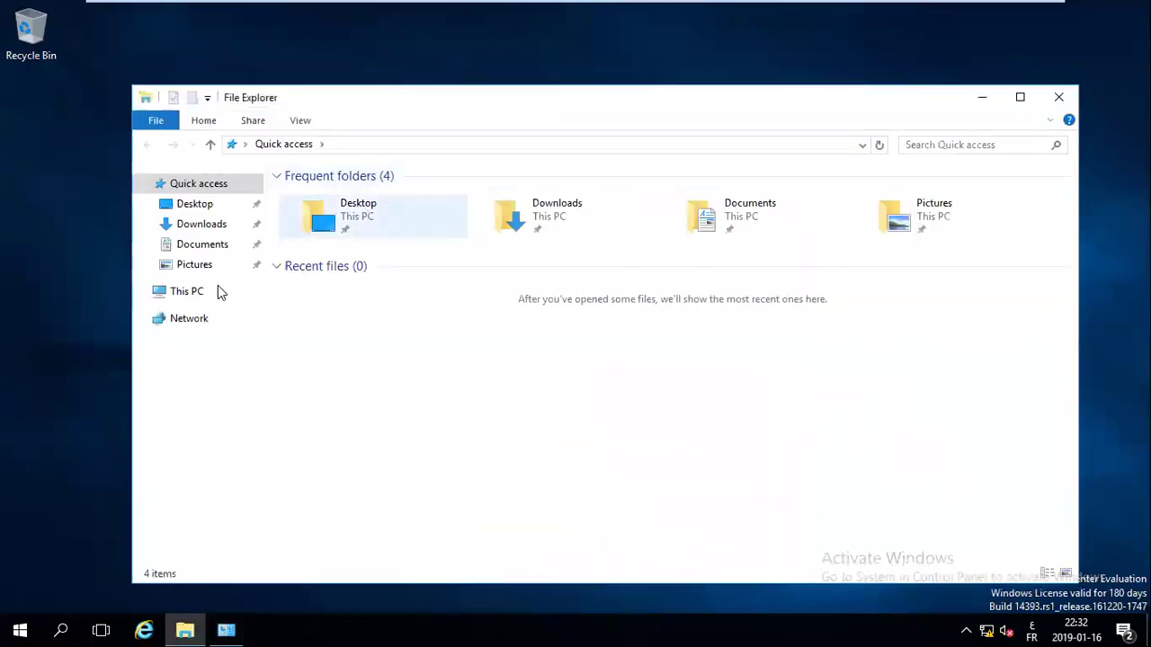
left_click(171, 297)
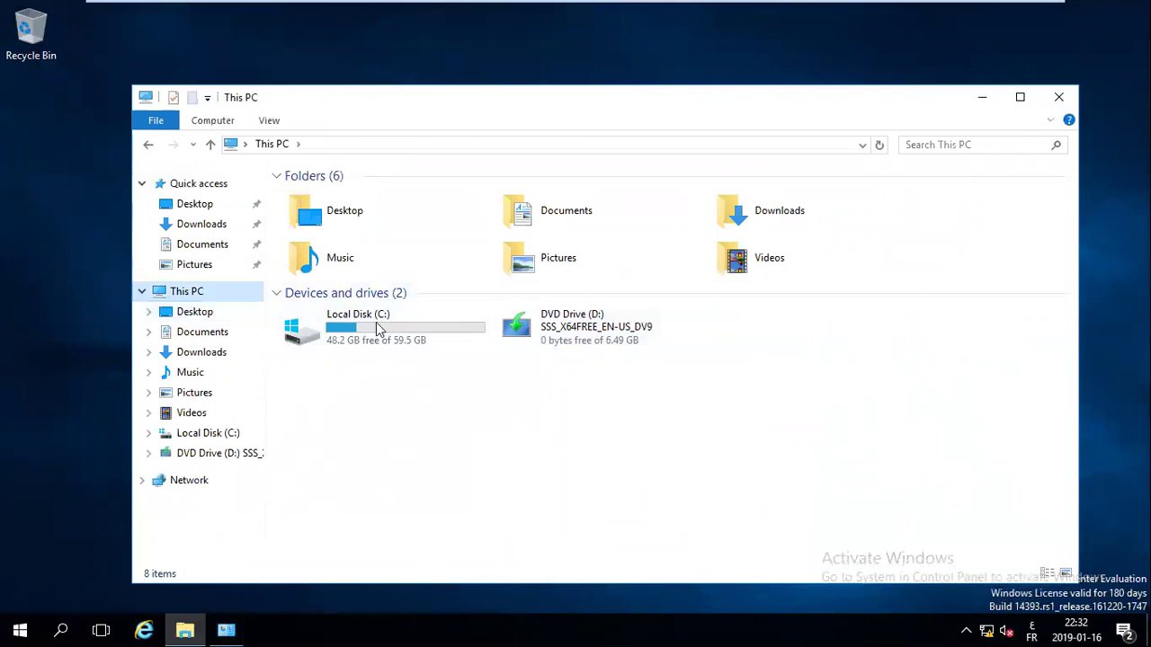
right_click(187, 294)
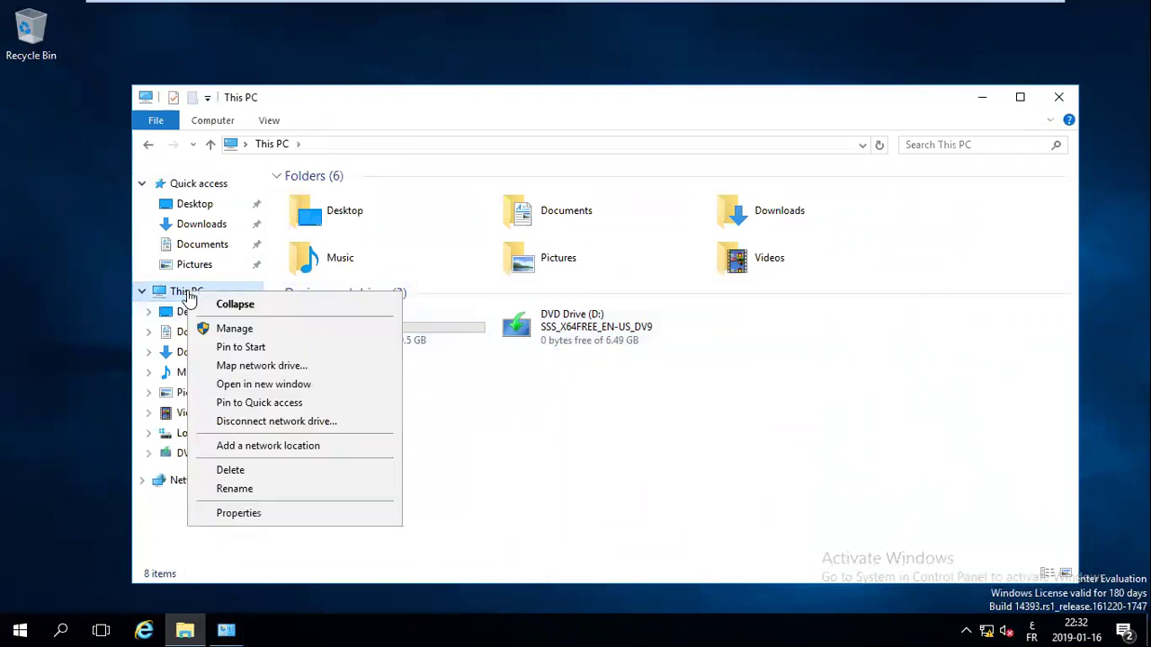
left_click(239, 514)
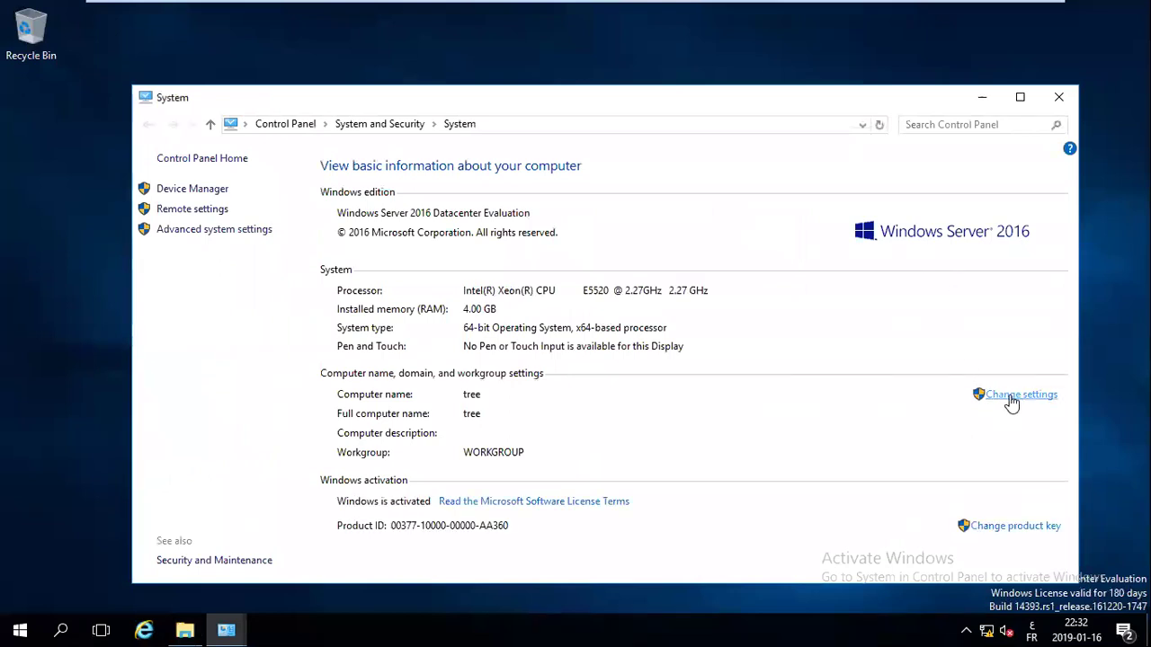
In the computer name settings, choose Domain membership and enter itup2you.com
left_click(1010, 397)
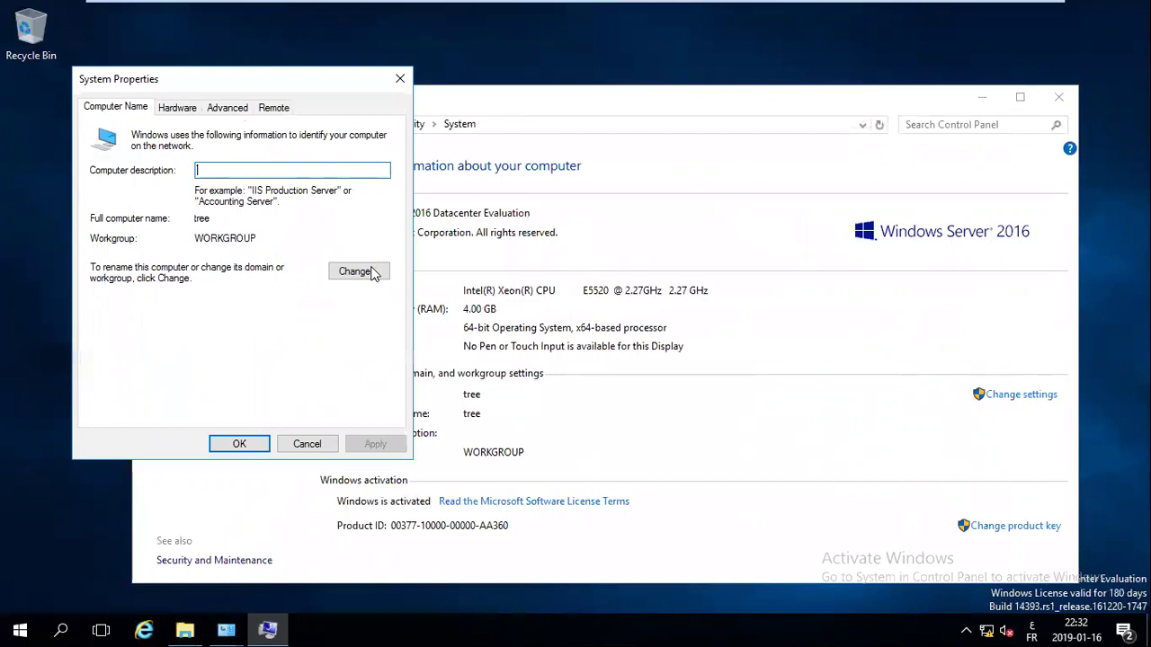
left_click(357, 271)
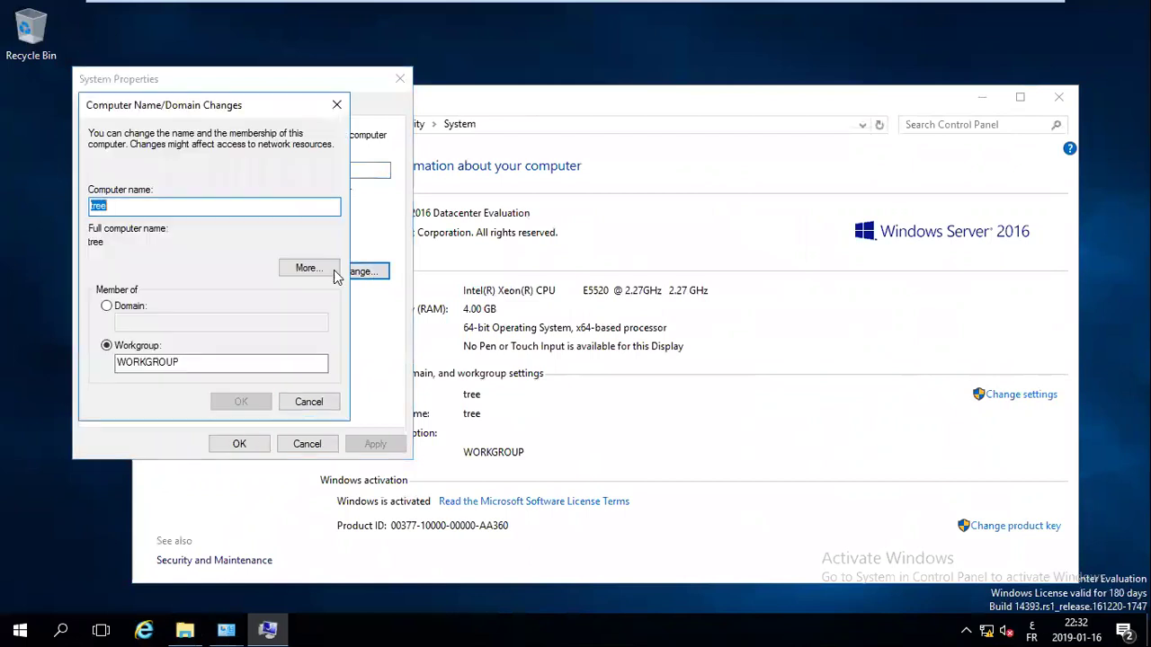
left_click(106, 308)
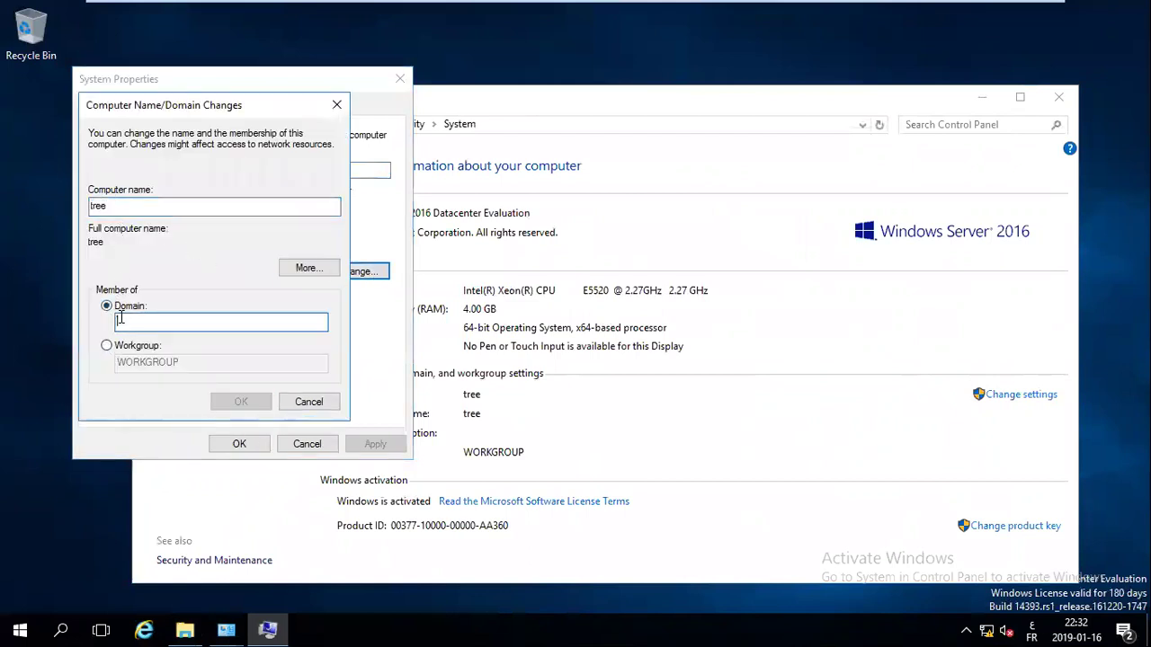
type("itu")
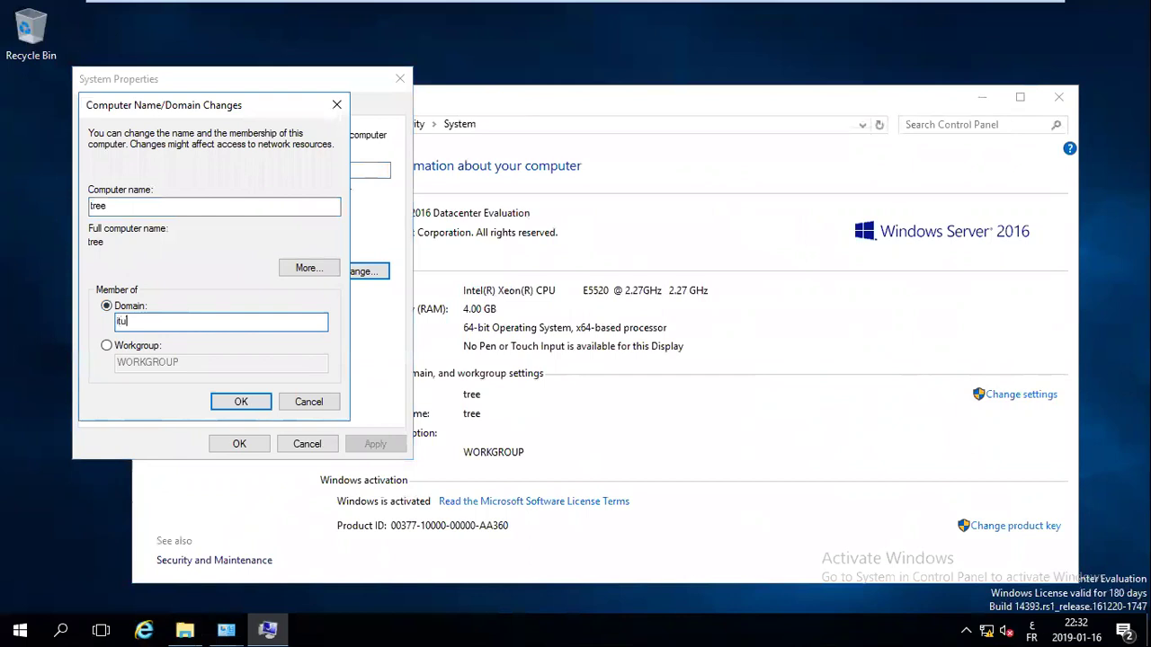
type("p2you.com")
Confirm the itup2you.com join using the domain administrator account and its password
left_click(268, 400)
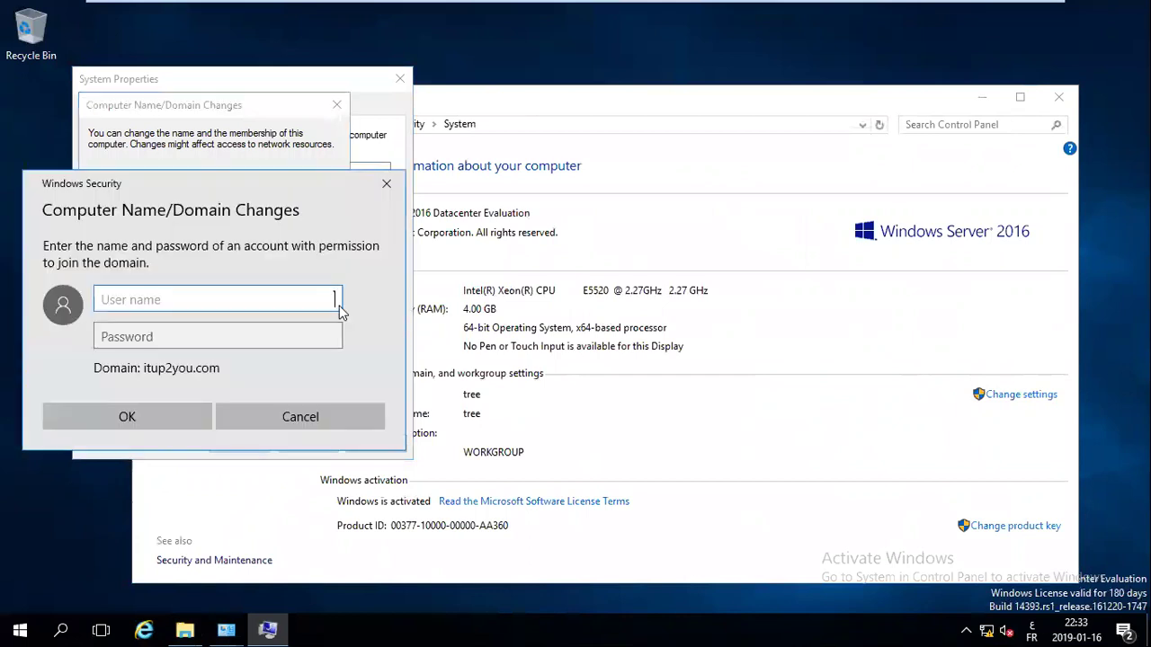
type("admin")
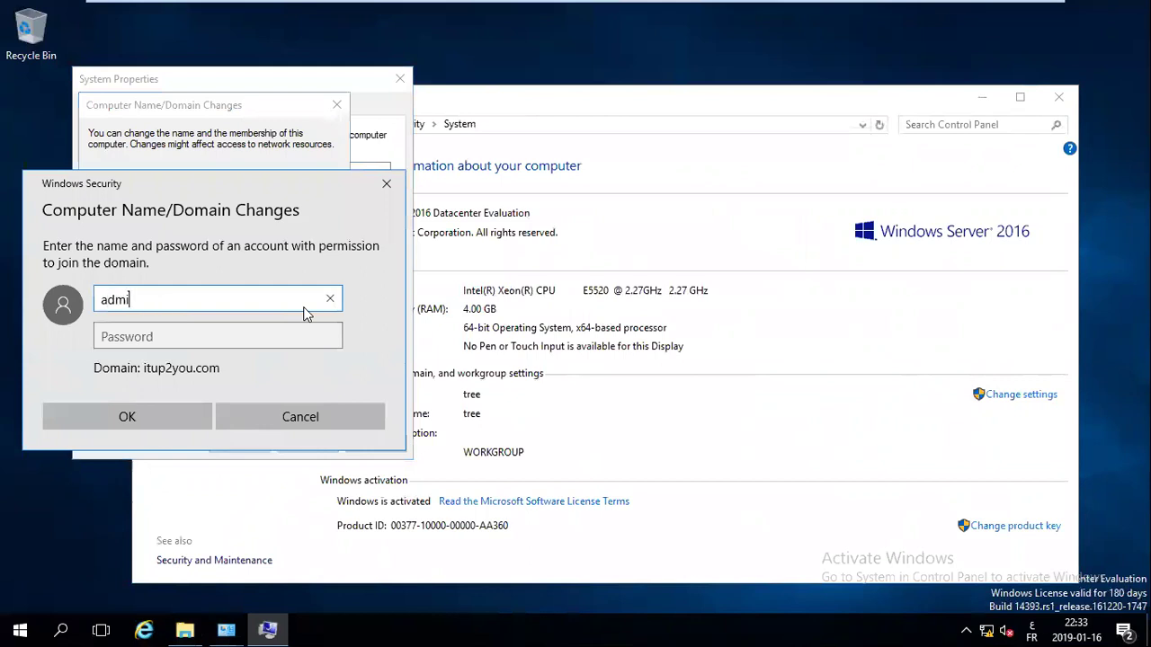
key("BackSpace")
key("BackSpace")
key("BackSpace")
key("BackSpace")
key("BackSpace")
type("administ")
type("rator")
key("Tab")
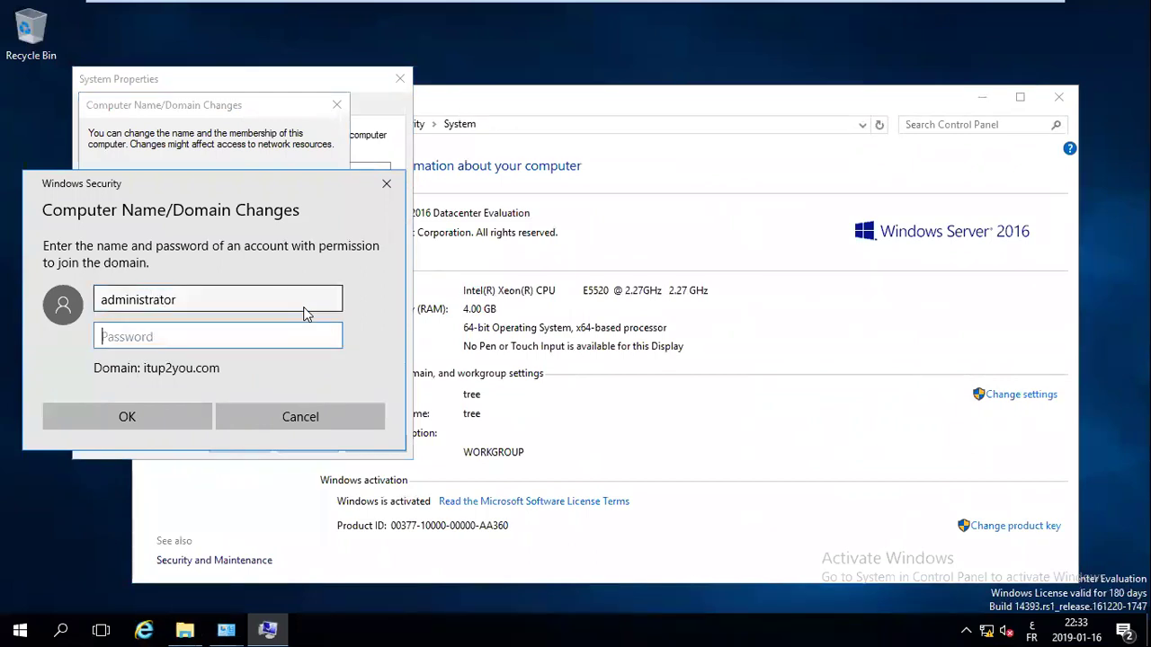
type("****")
key("Caps_Lock")
type("*******")
key("Return")
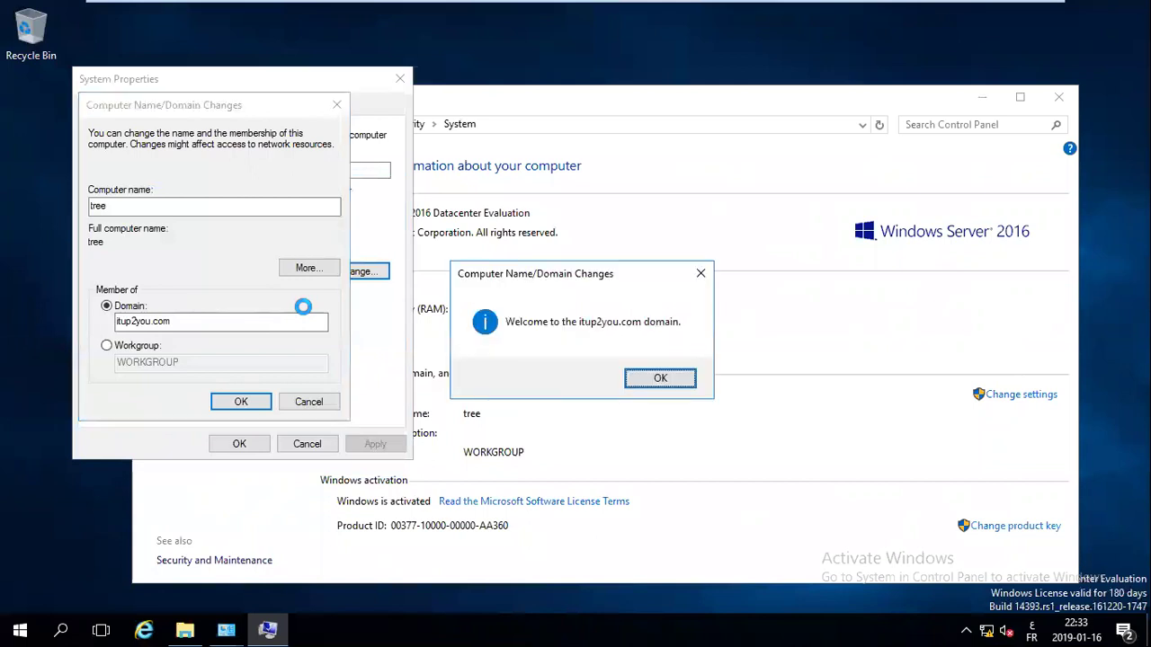
Acknowledge the domain welcome and restart-required notices, then close System Properties
key("Return")
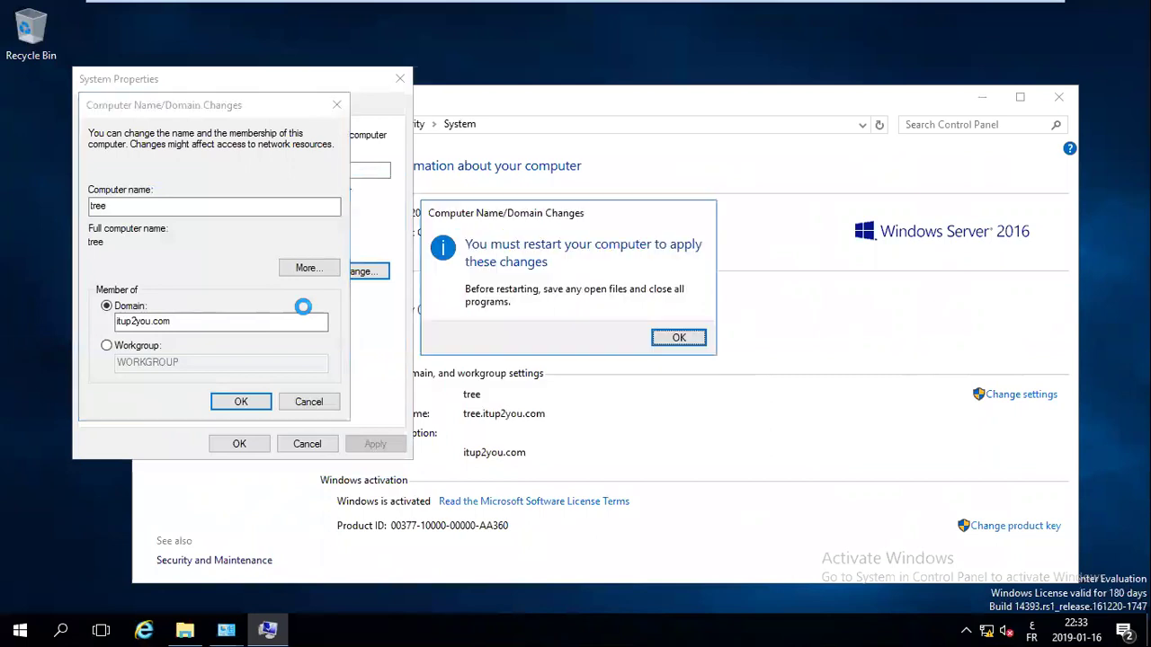
left_click(694, 339)
left_click(240, 444)
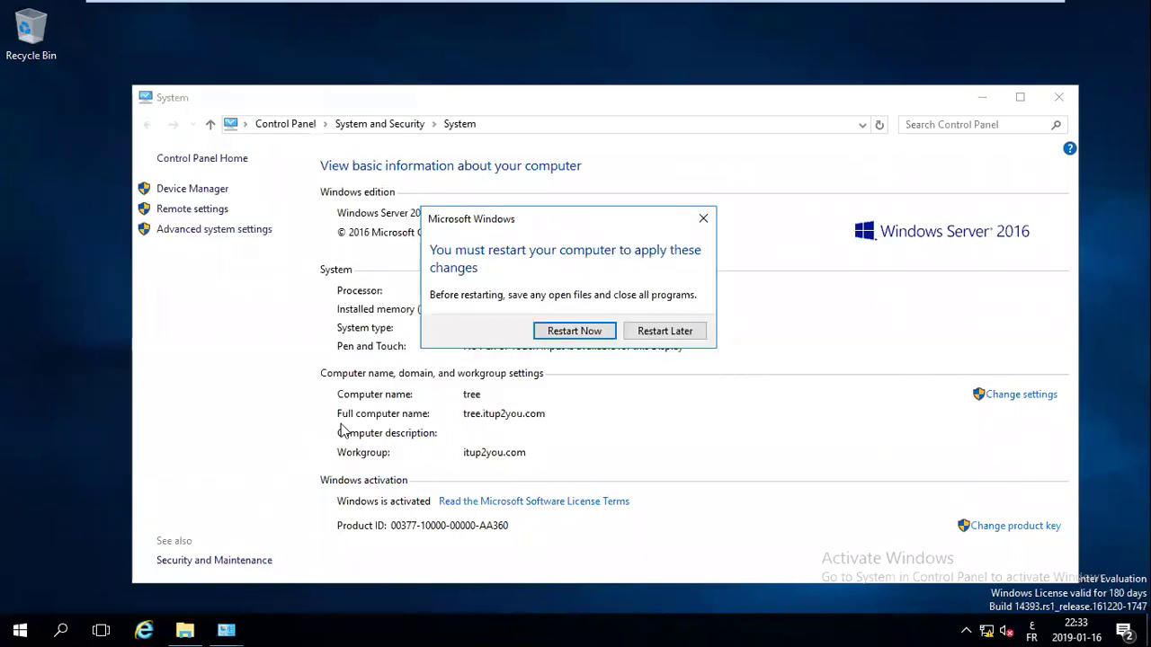
Restart the tree server now to complete the itup2you.com domain join
left_click(575, 331)
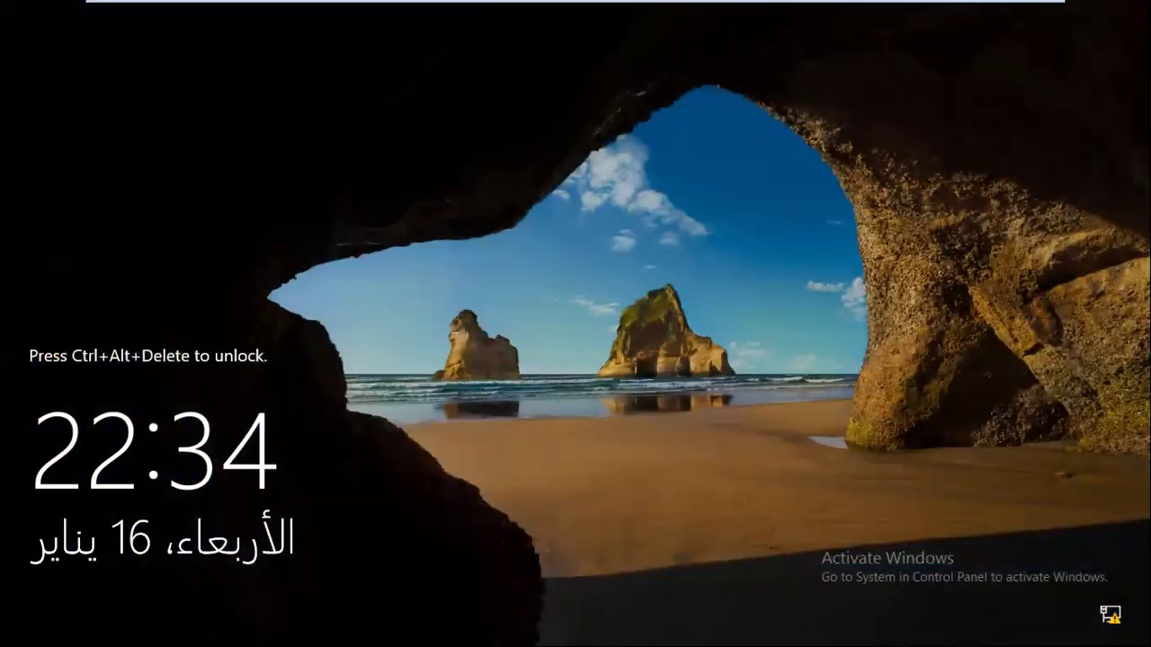
Send Ctrl+Alt+Del to the tree VM and sign in as Administrator with the password
mouse_move(334, 11)
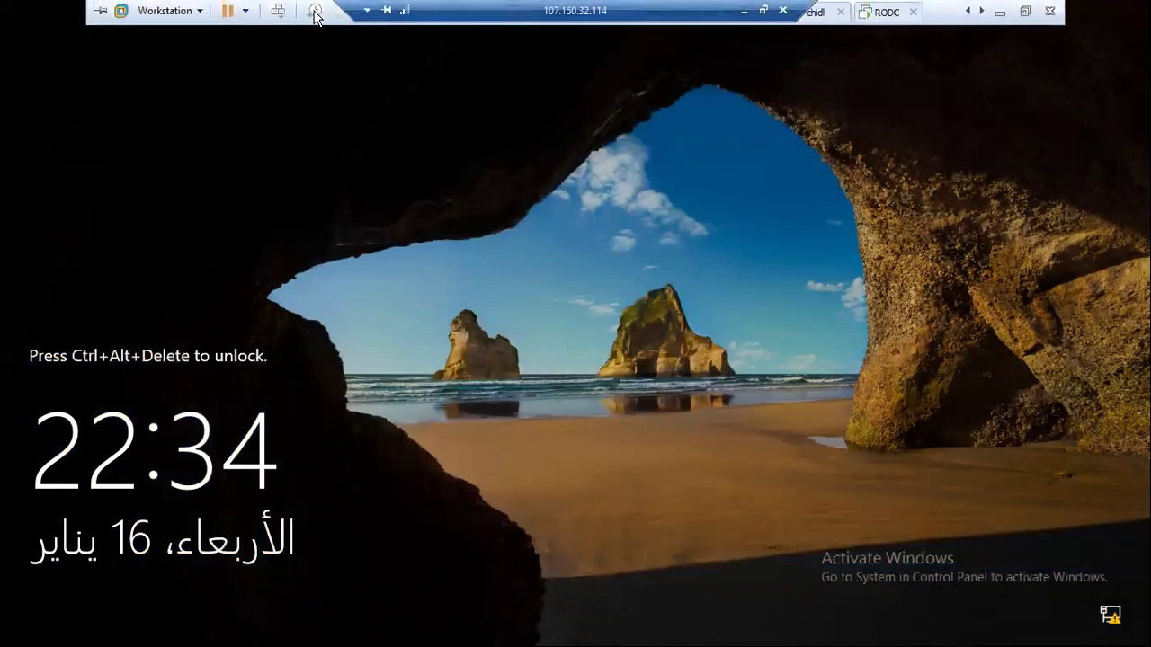
left_click(277, 12)
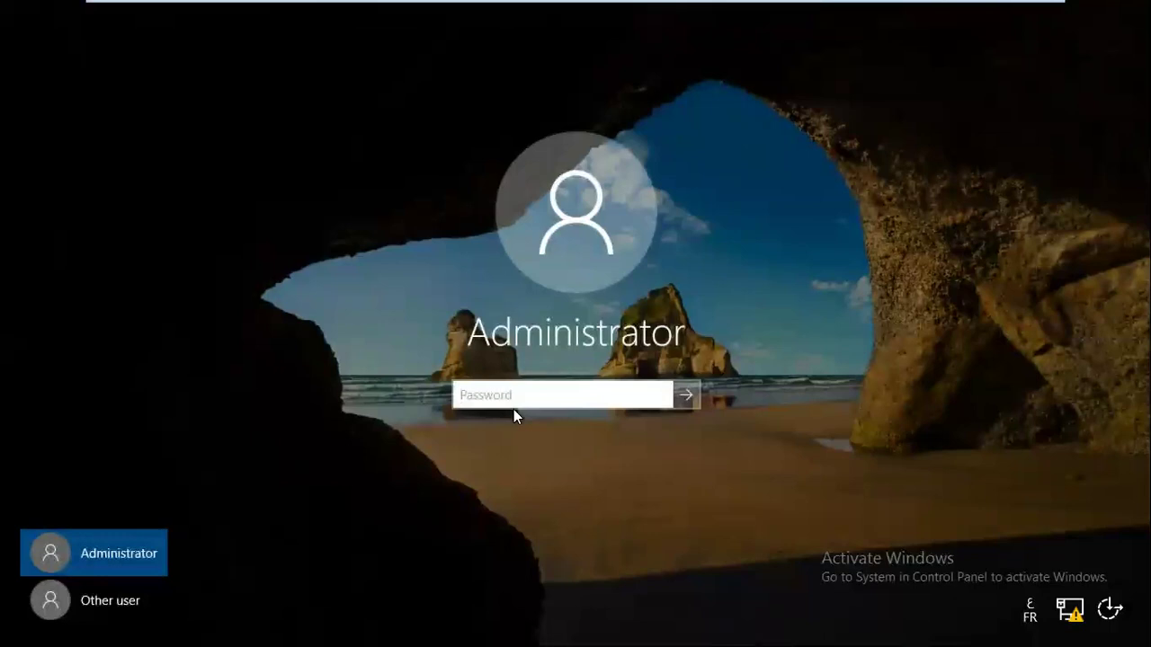
type("••••")
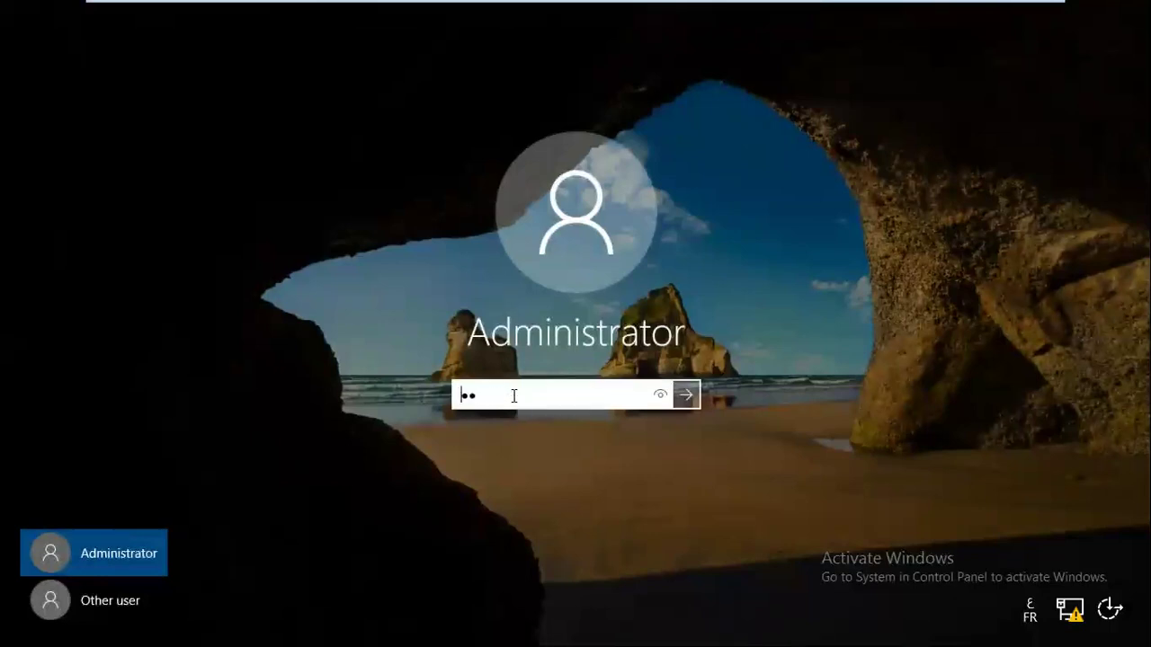
key("Caps_Lock")
type("•••••")
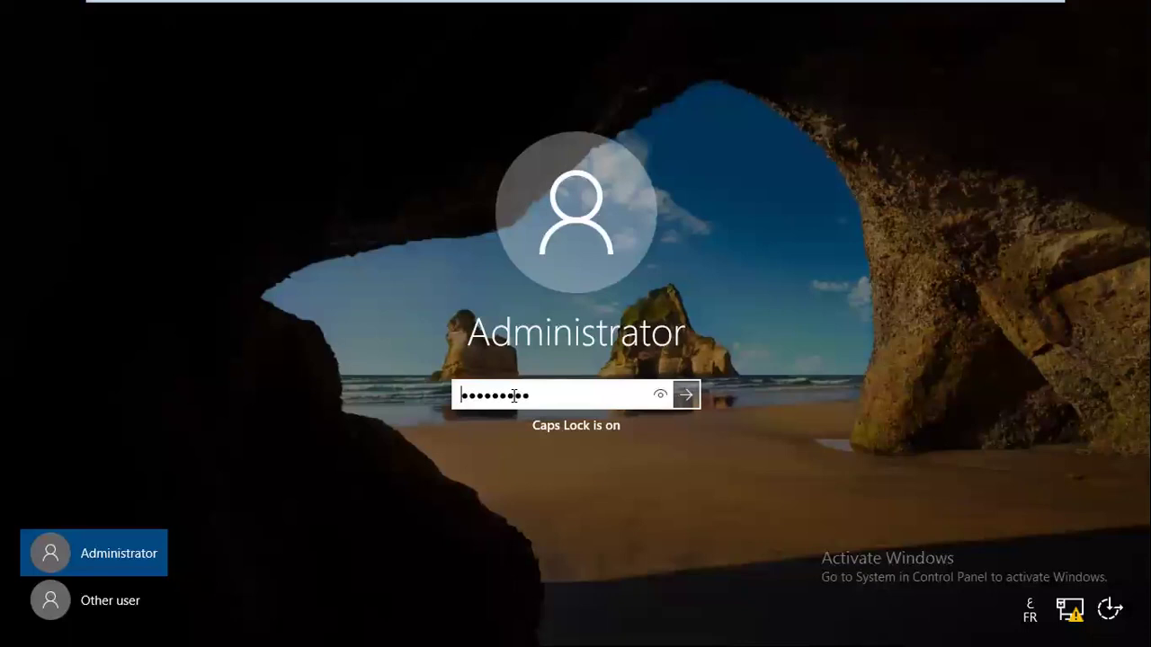
type("•")
key("Return")
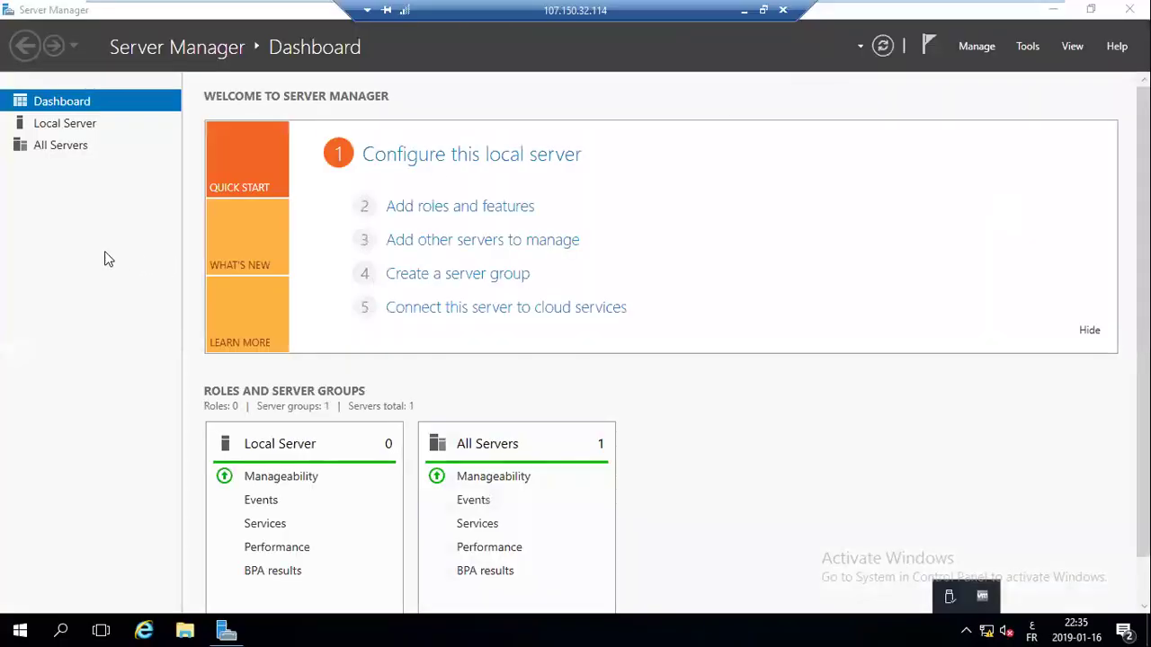
Start Add roles and features and dismiss the inventory-collection notice so data collection can finish
left_click(446, 206)
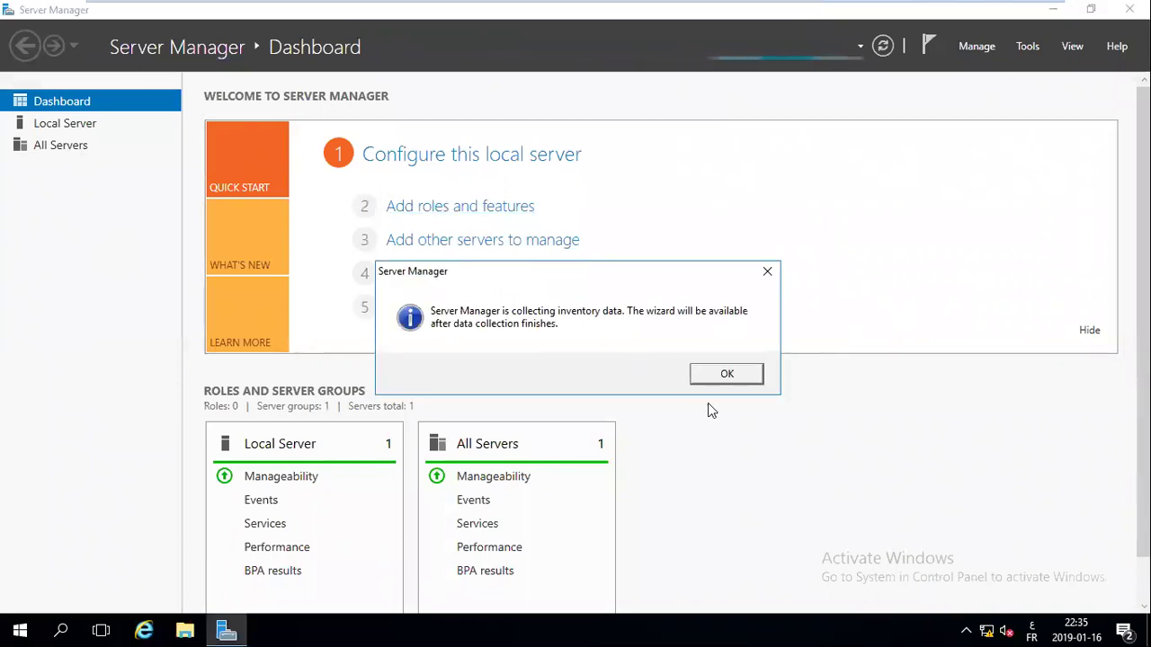
left_click(743, 376)
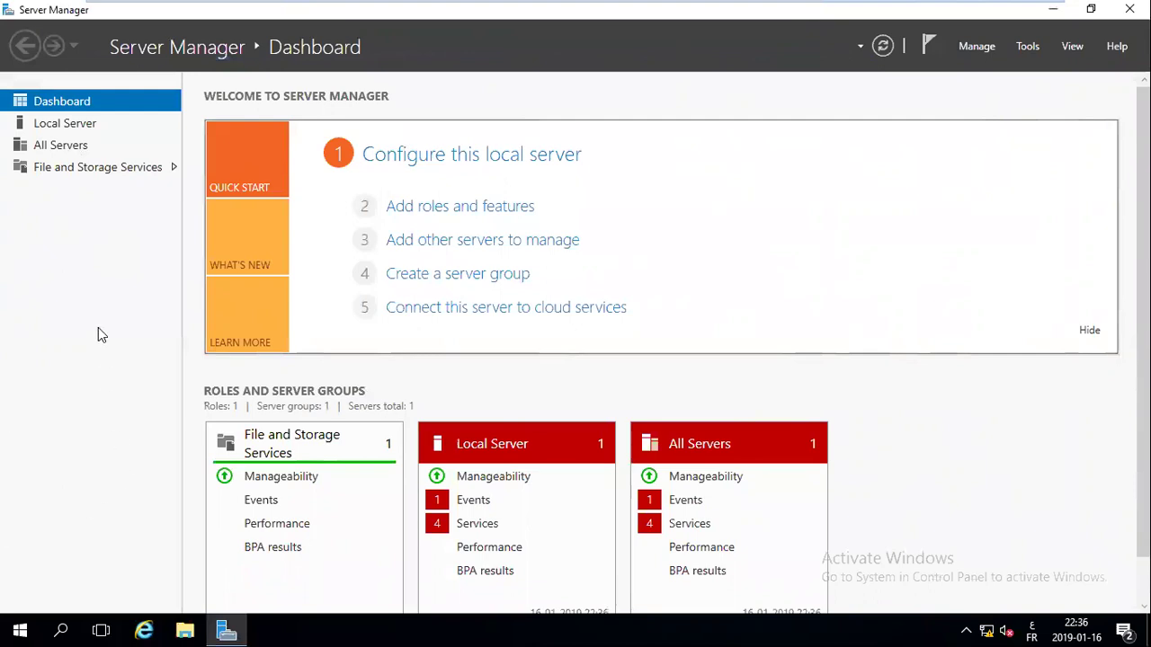
Queue a role-based install of Active Directory Domain Services on tree.itup2you.com, reaching the confirmation page
left_click(502, 210)
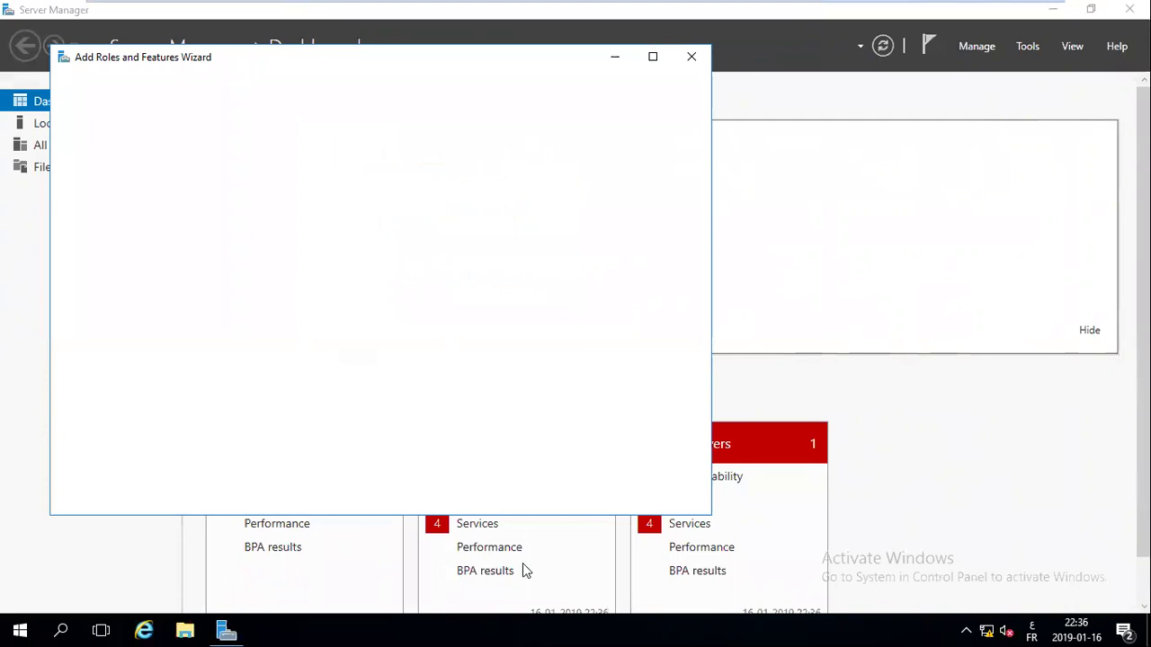
left_click(506, 498)
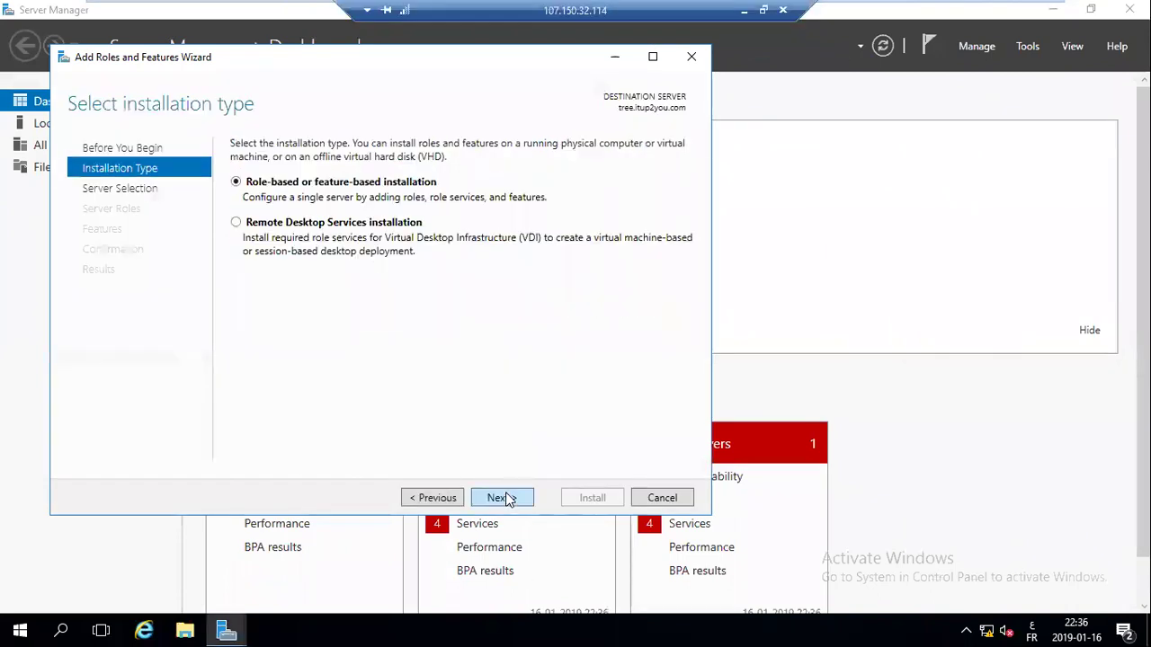
left_click(506, 498)
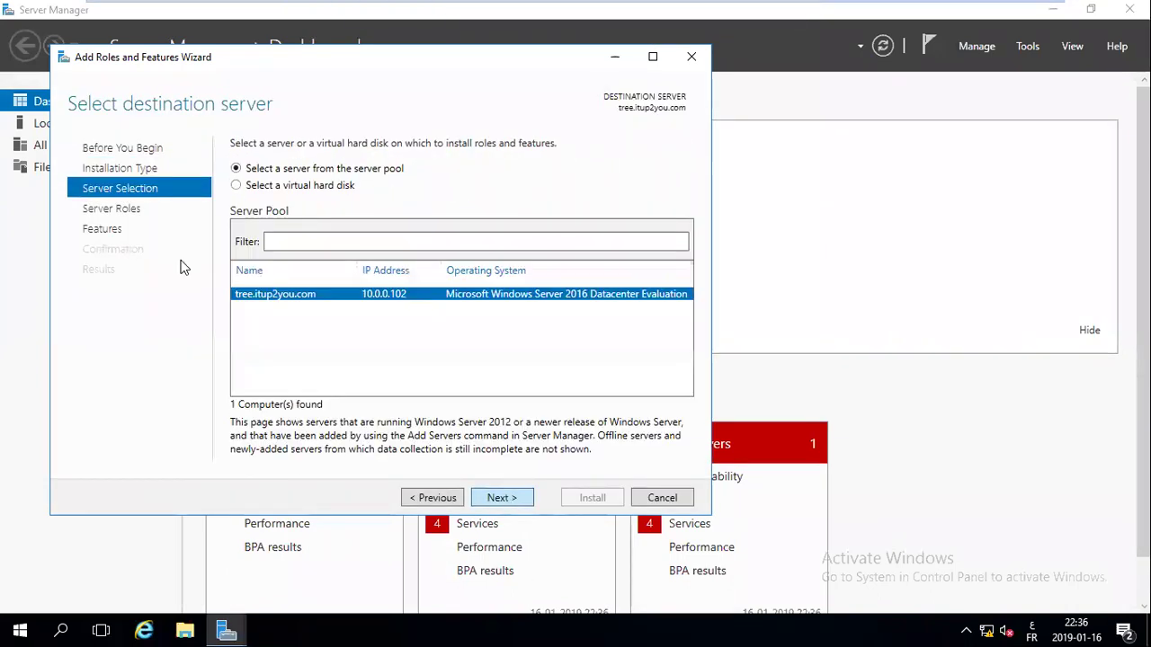
left_click(477, 501)
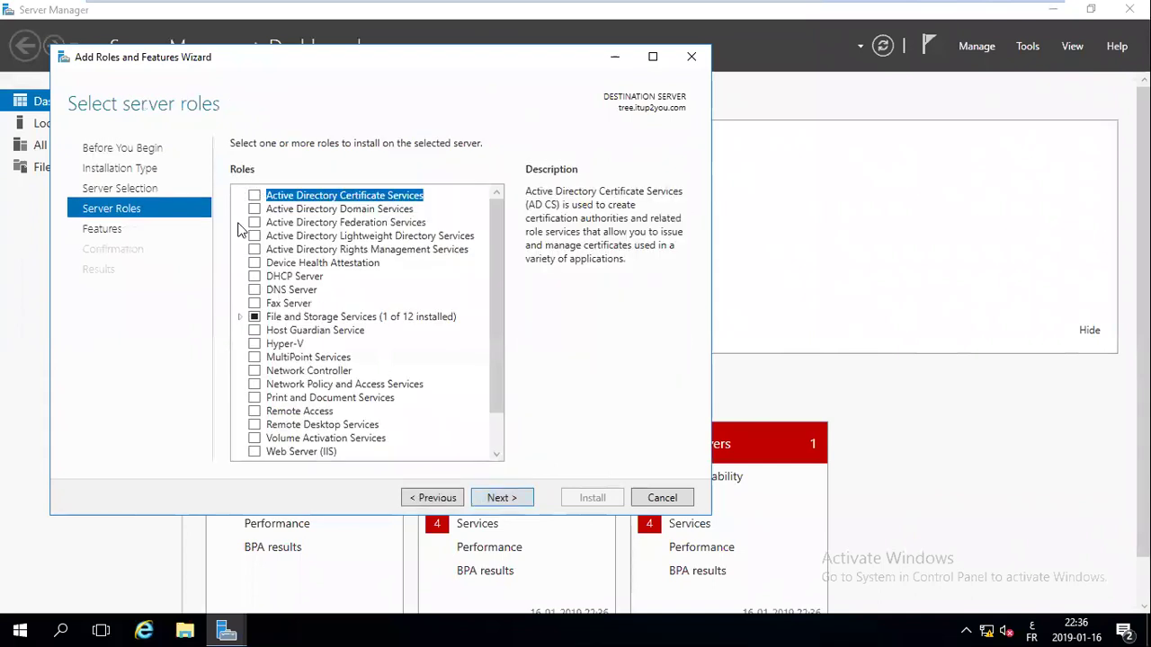
left_click(254, 209)
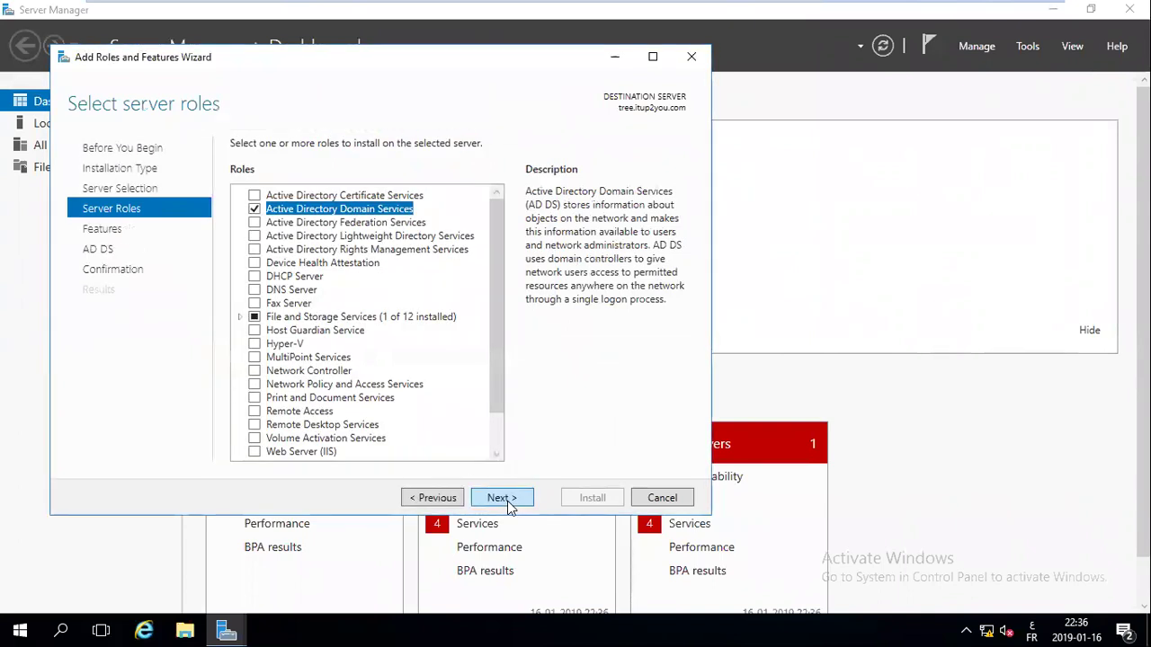
left_click(509, 506)
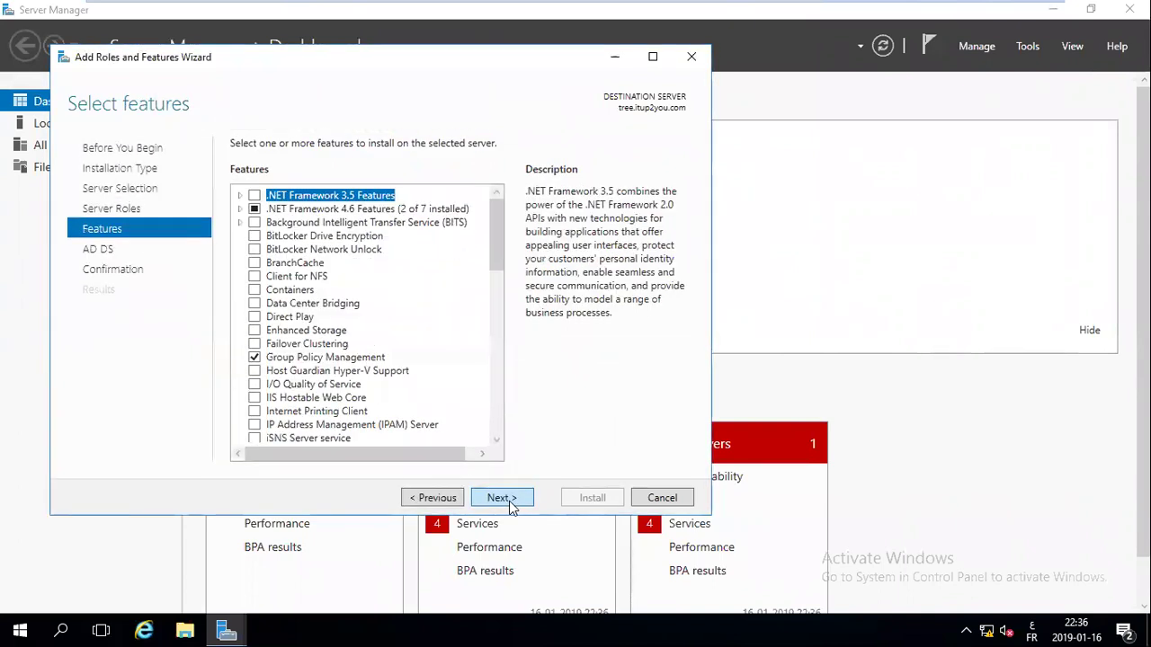
left_click(509, 506)
left_click(509, 506)
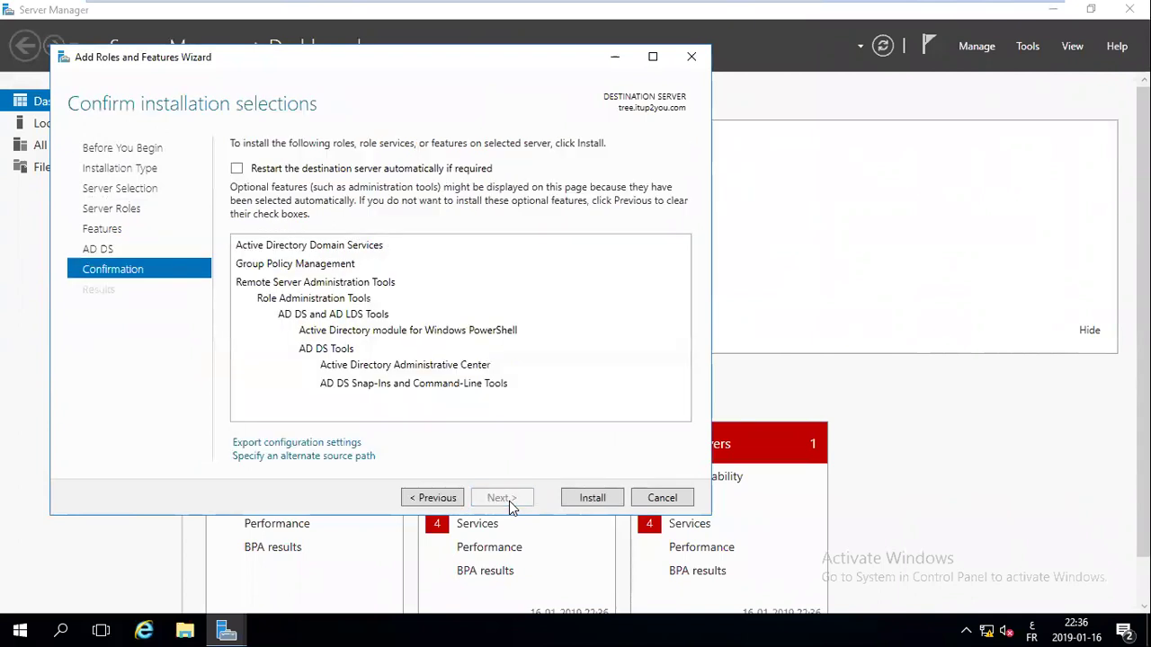
Install Active Directory Domain Services and management tools, waiting until the installation succeeds
left_click(590, 503)
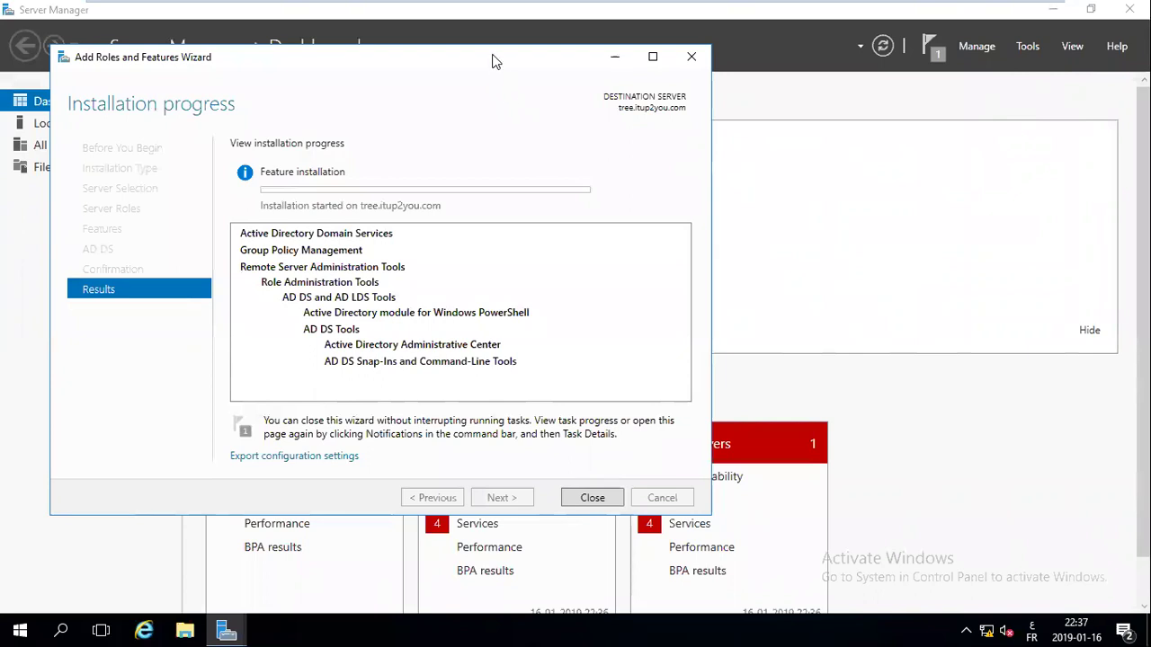
left_click_drag(492, 53, 525, 54)
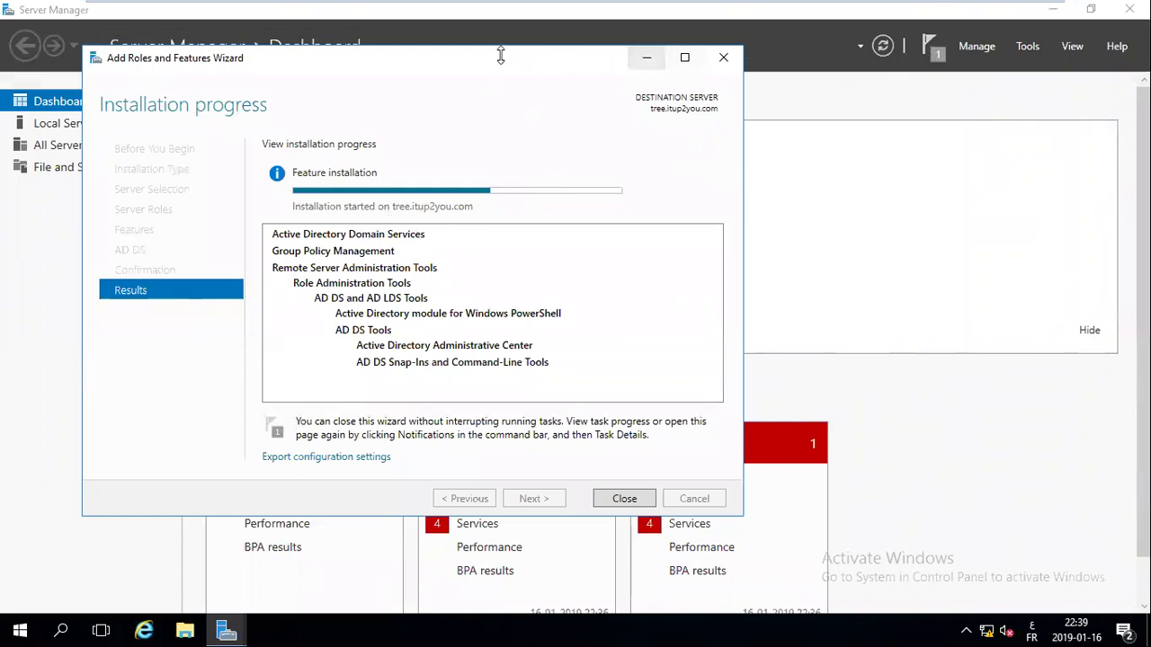
left_click_drag(486, 56, 517, 36)
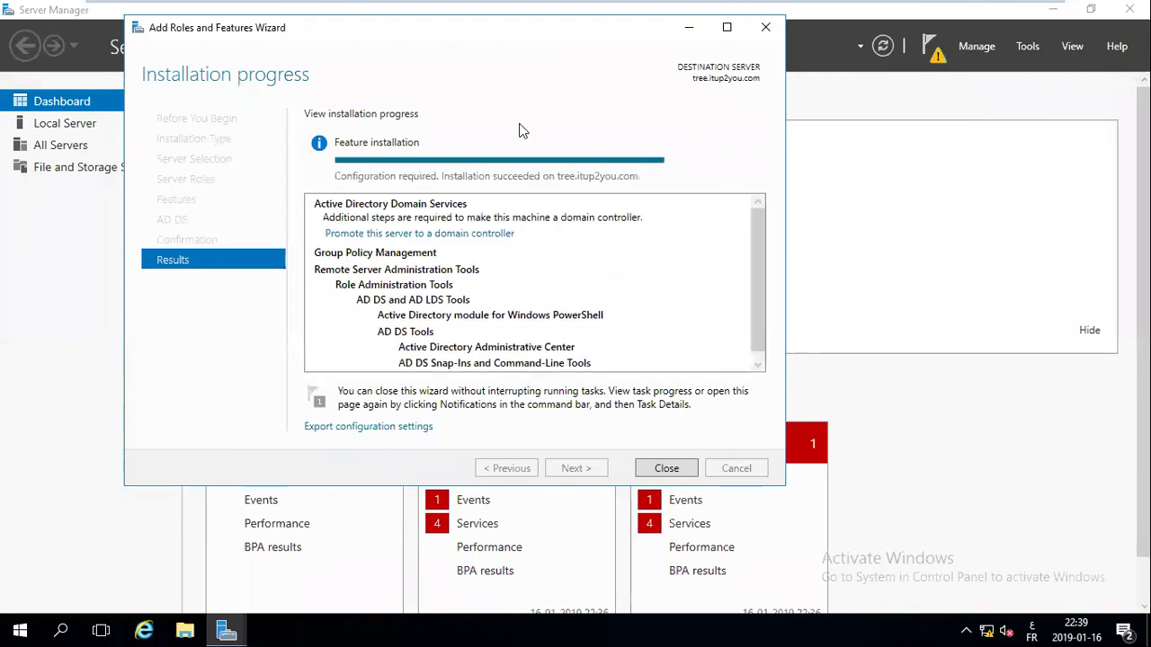
Close the finished wizard and choose 'Promote this server to a domain controller' from notifications
left_click(680, 468)
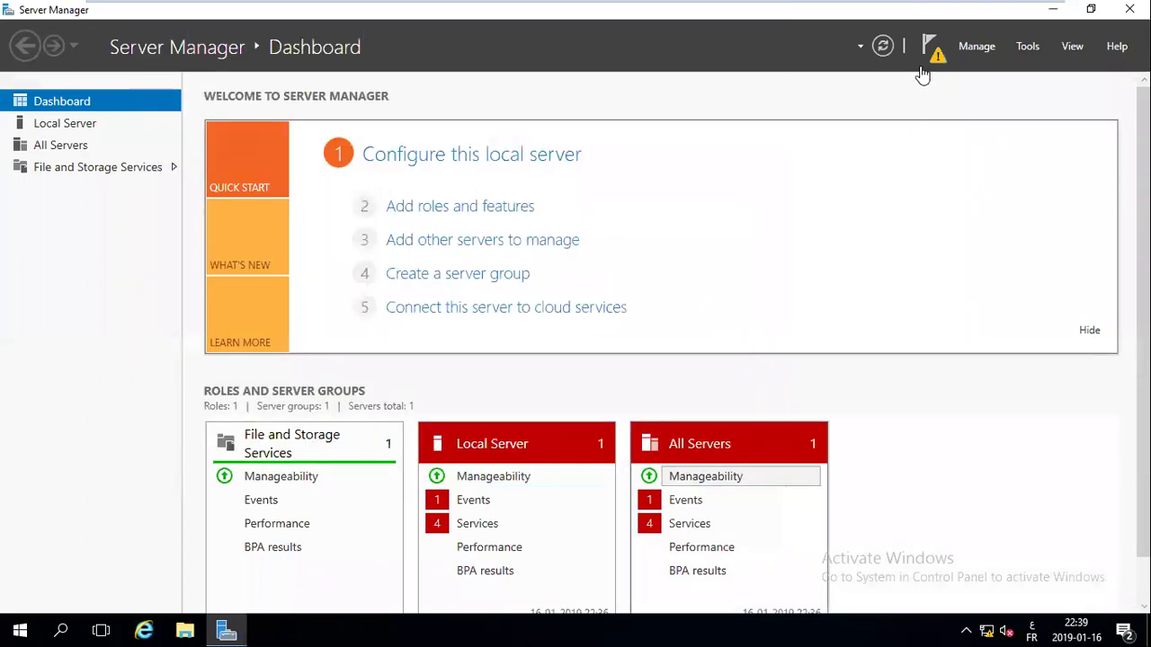
left_click(935, 47)
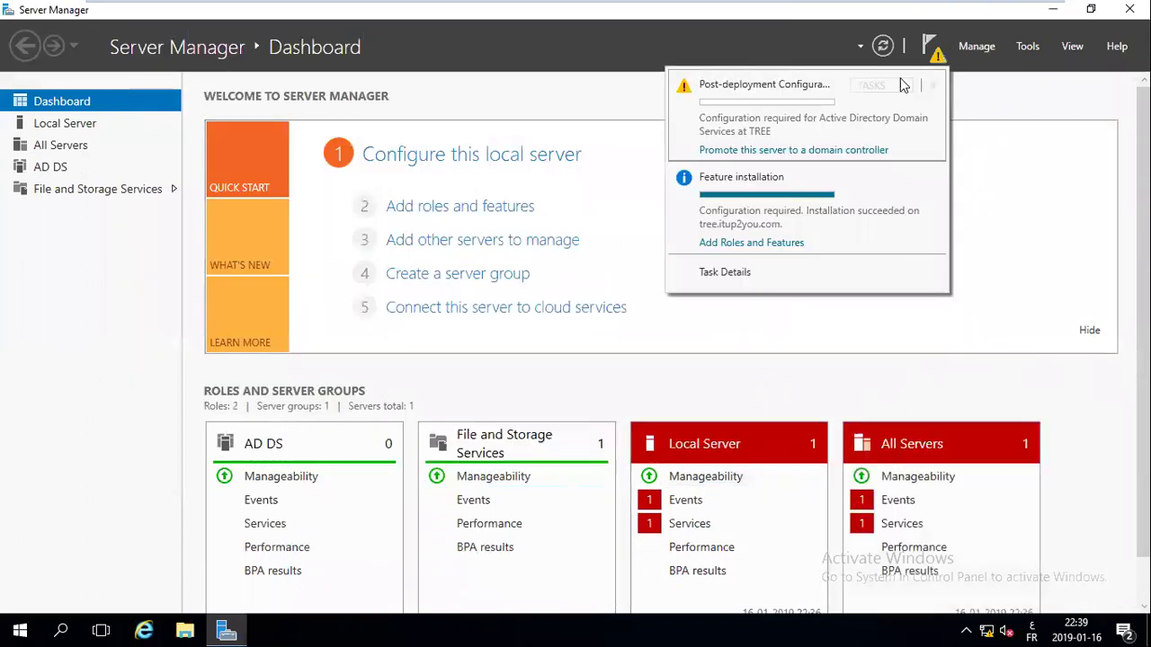
left_click(758, 150)
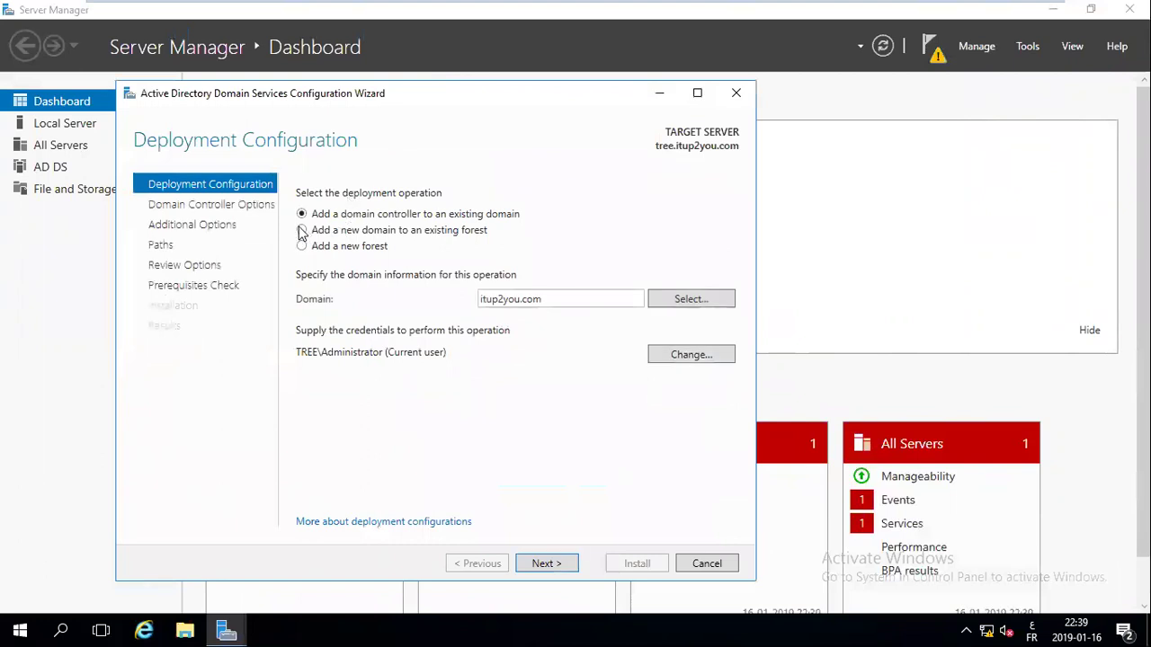
Choose to add a new Tree Domain named it.com to the existing forest
left_click(302, 231)
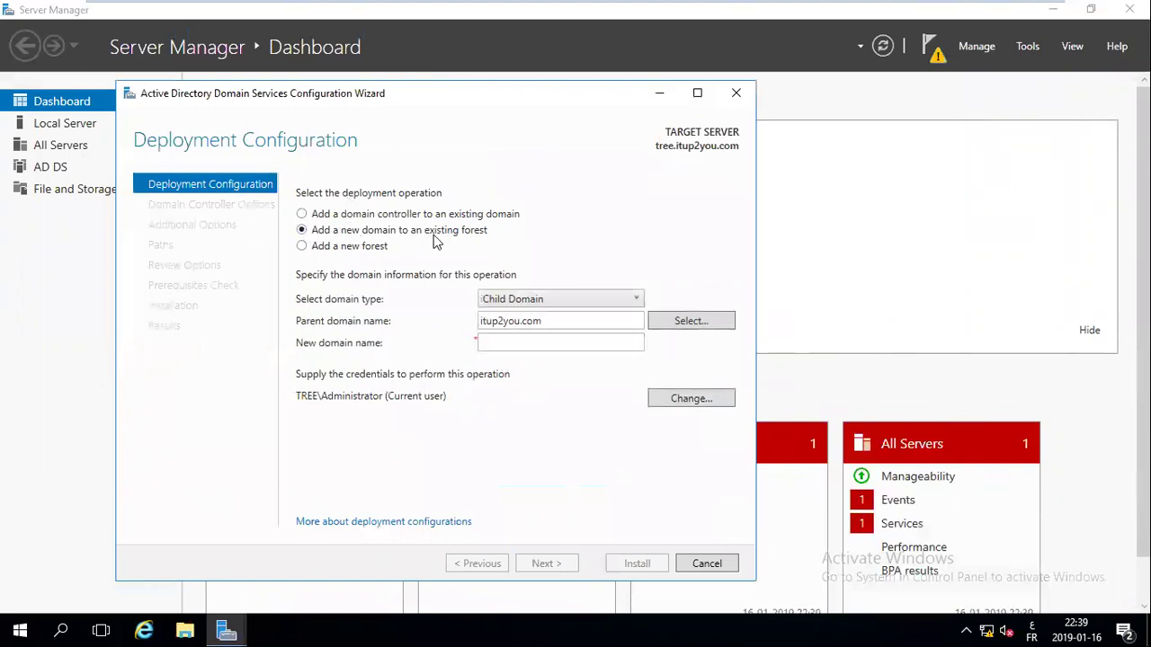
left_click(540, 300)
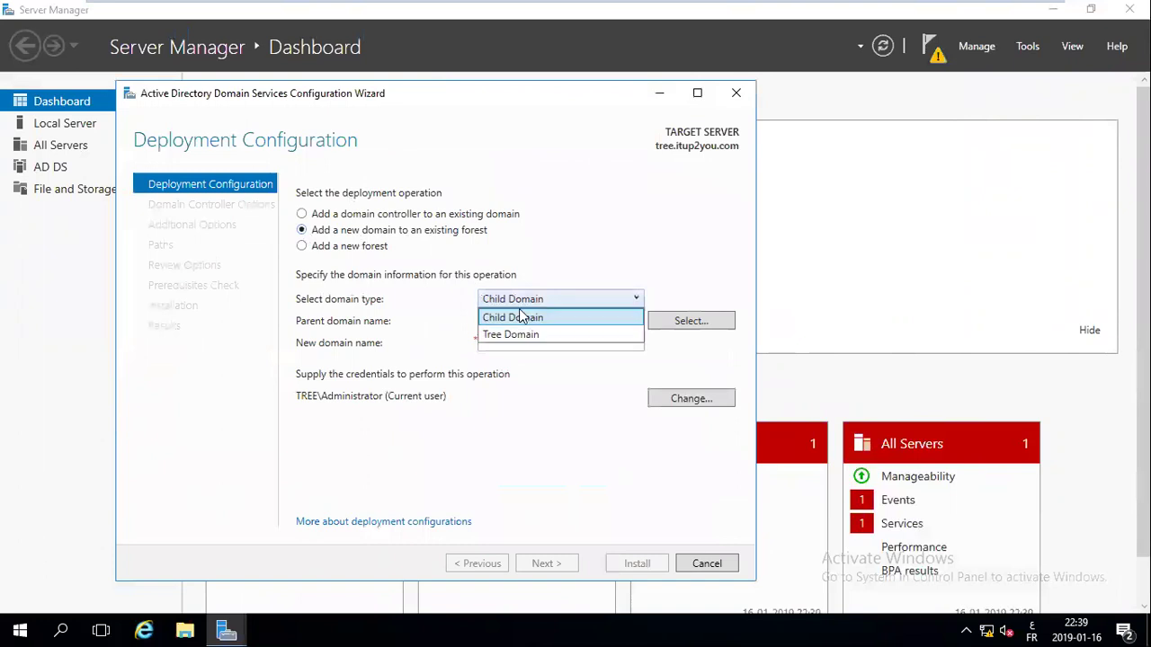
left_click(511, 335)
left_click(513, 340)
type("it")
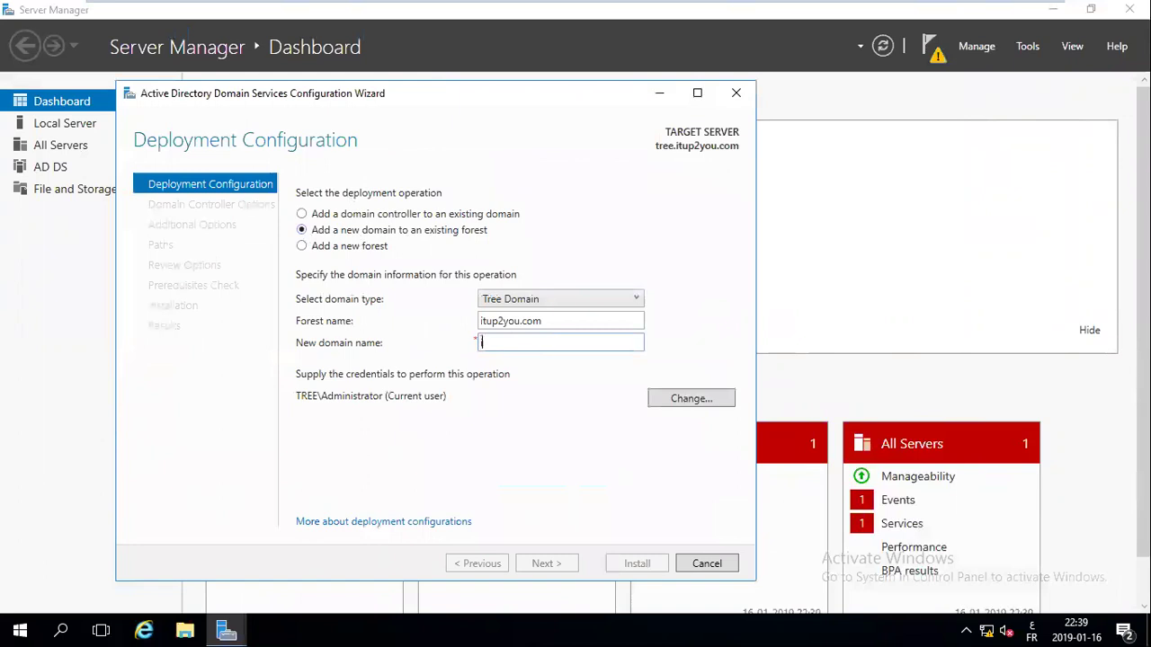
type(".com")
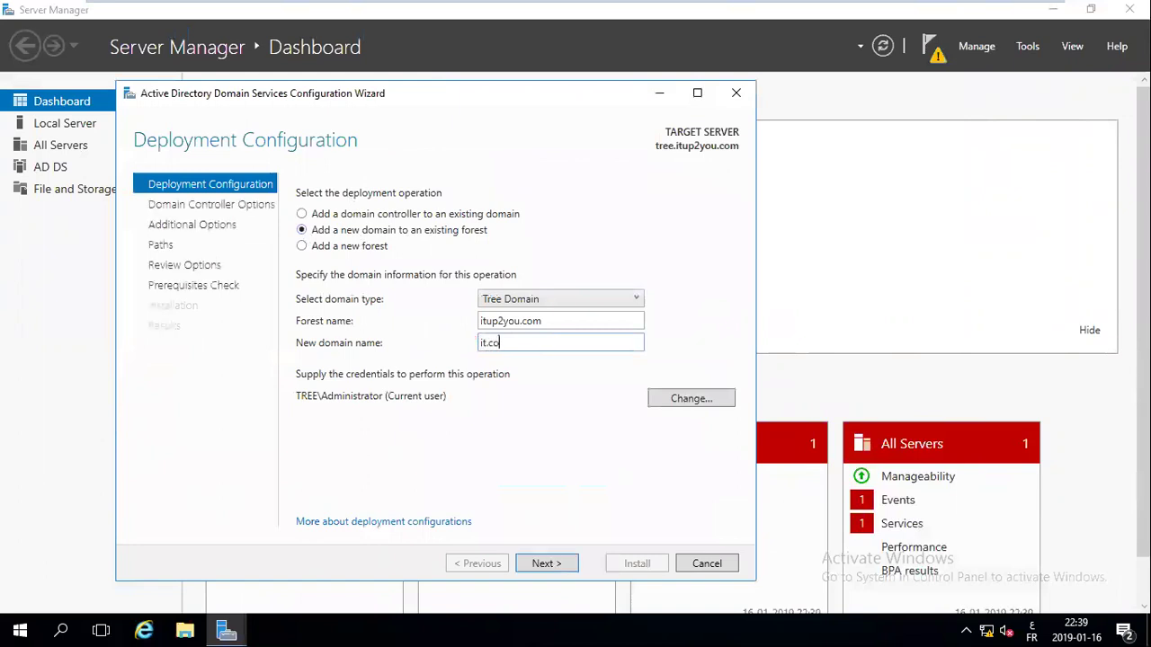
Supply the domain administrator account and password as the deployment credentials
left_click(665, 405)
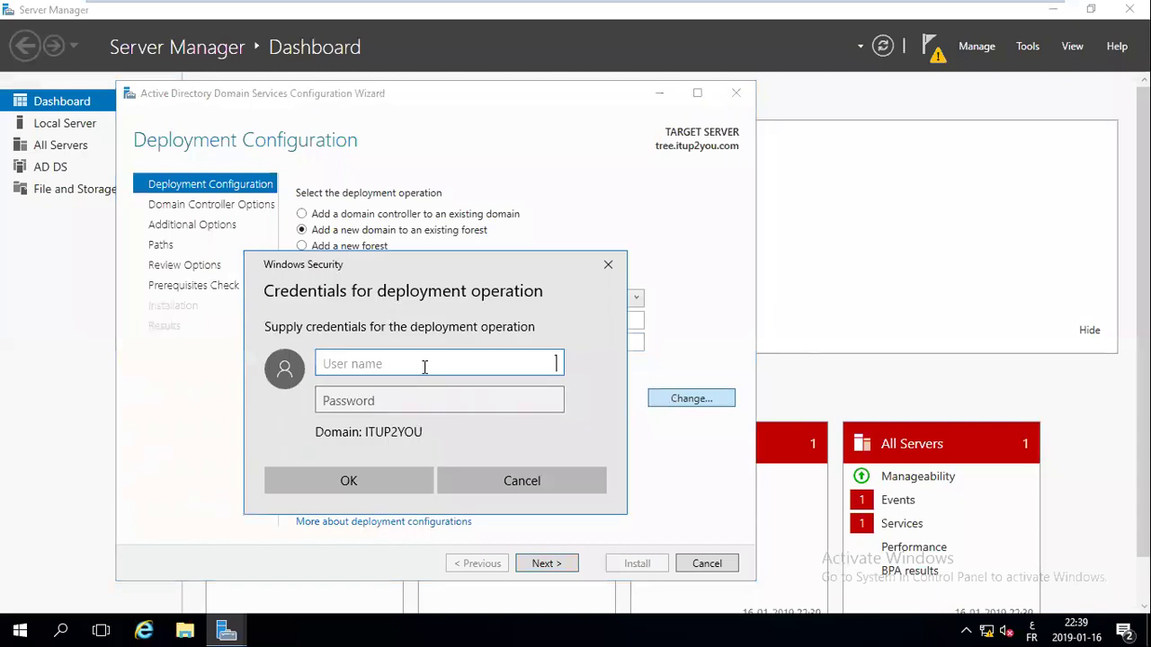
type("administrato")
key("BackSpace")
key("BackSpace")
type("or")
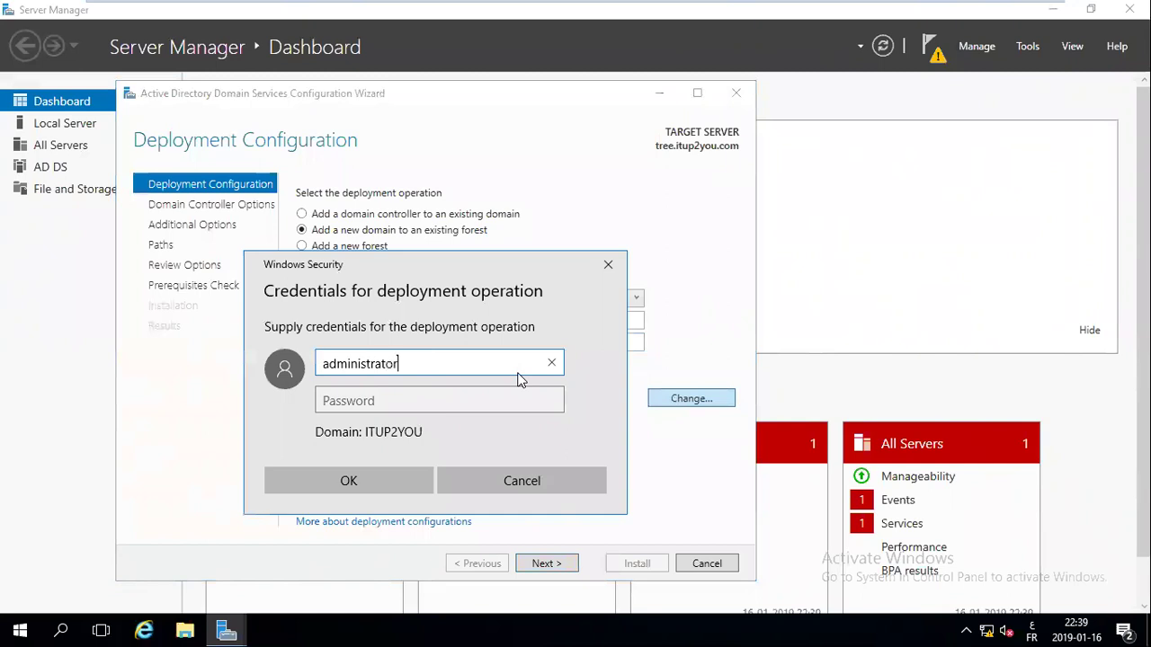
key("Tab")
type("****")
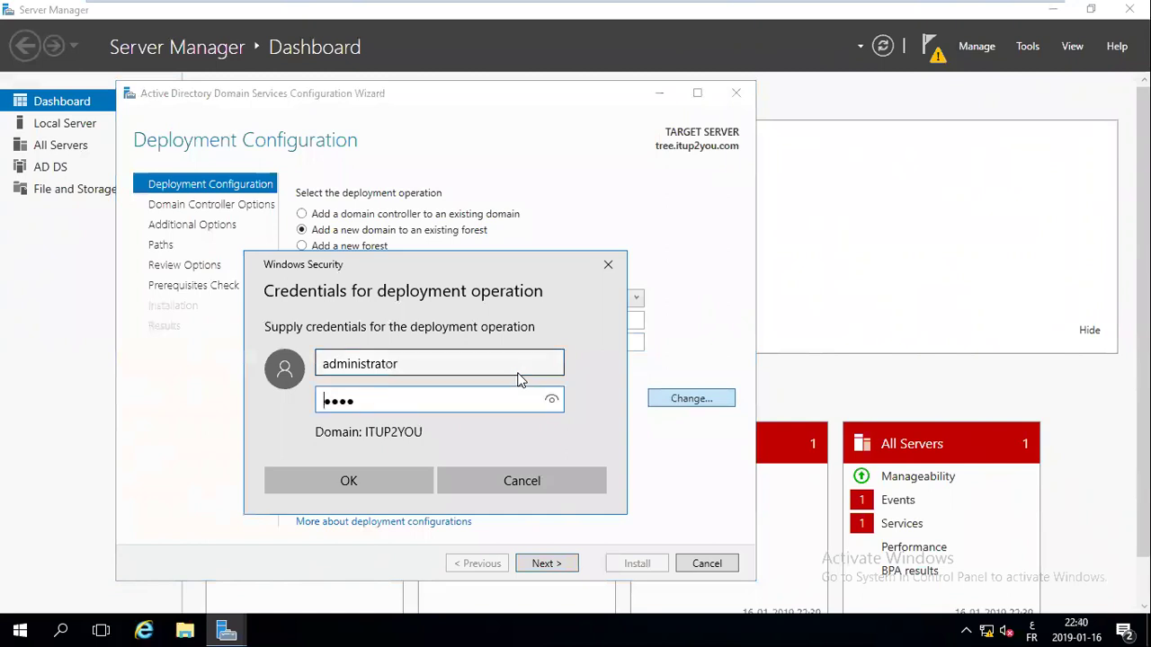
key("Caps_Lock")
type("********")
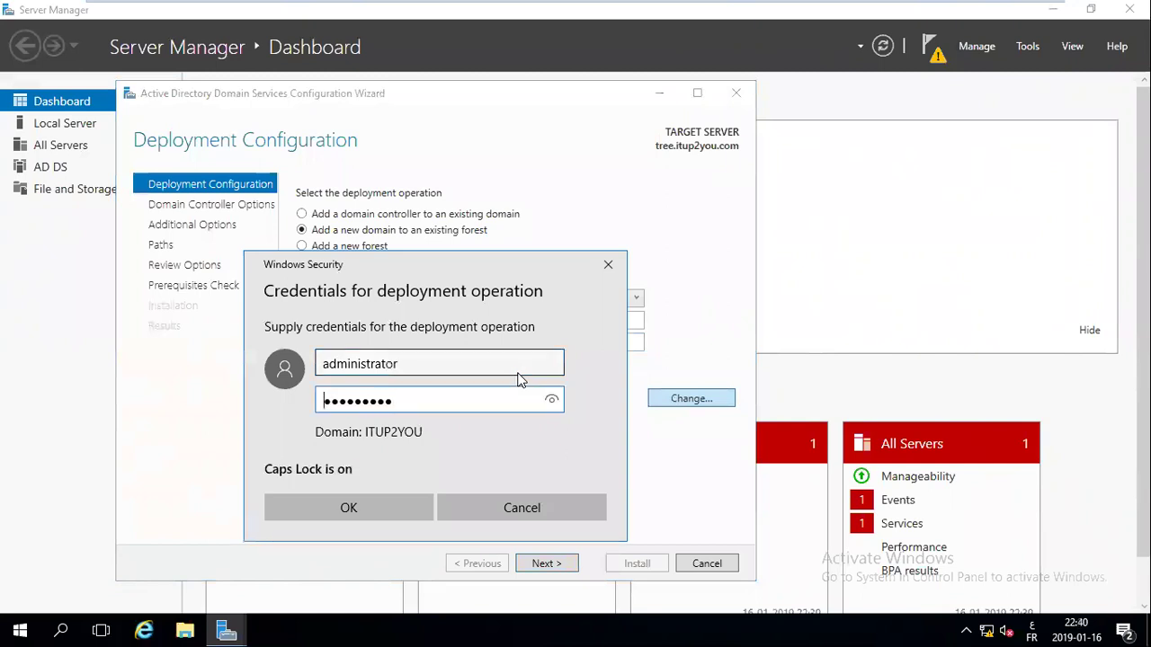
key("Return")
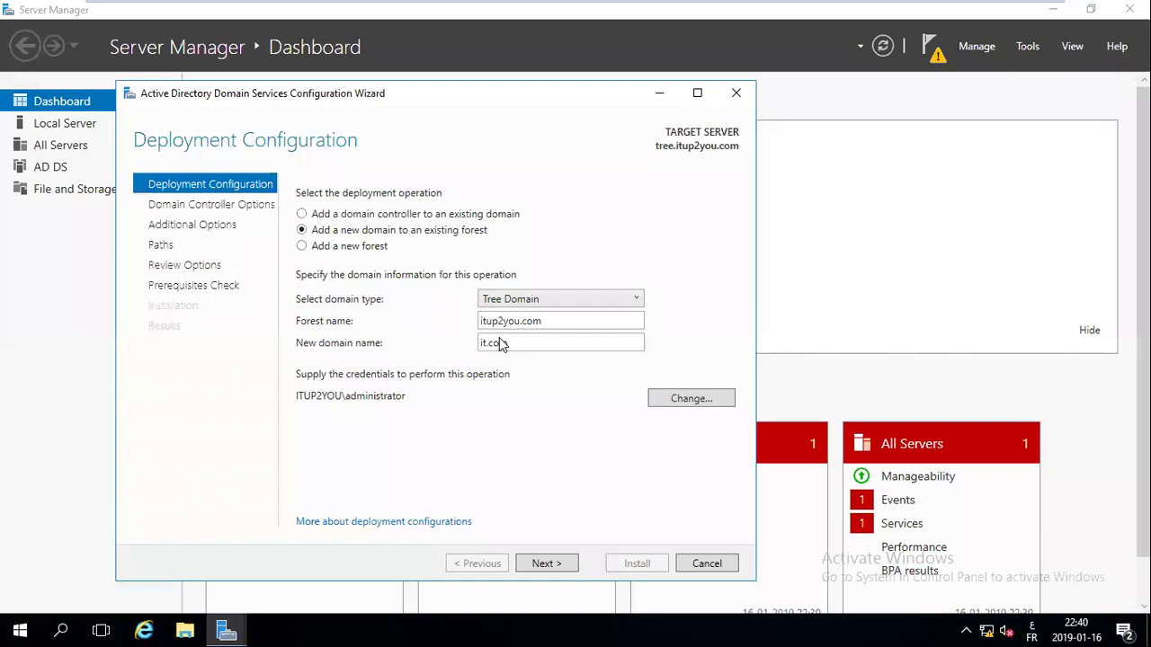
left_click(473, 345)
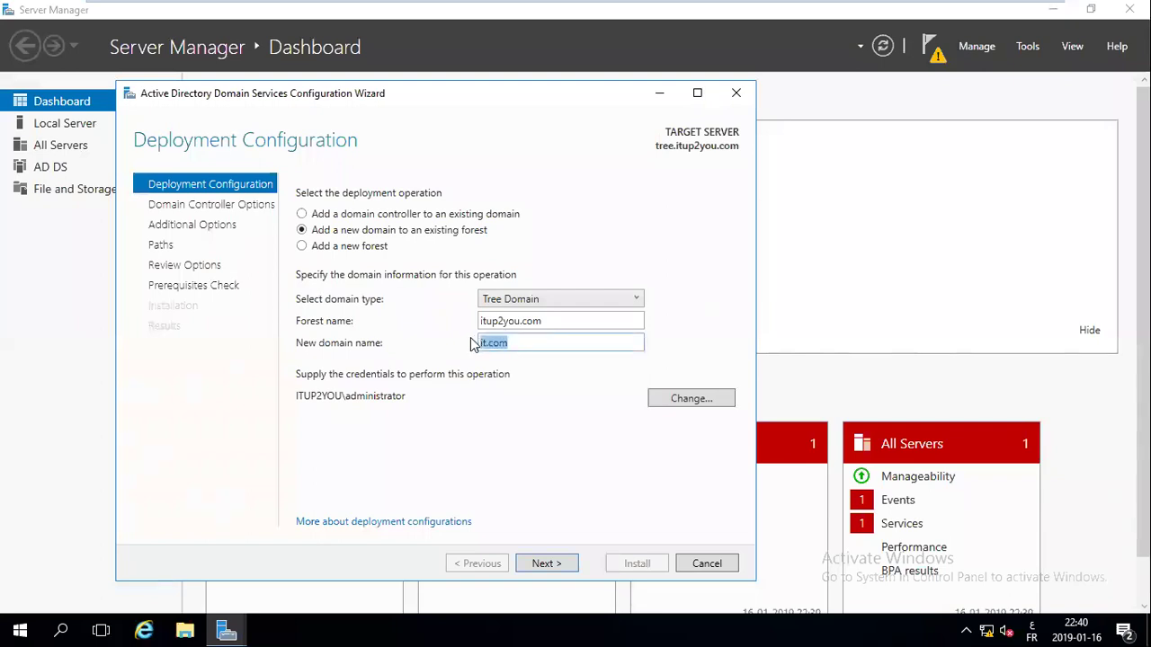
left_click(1086, 72)
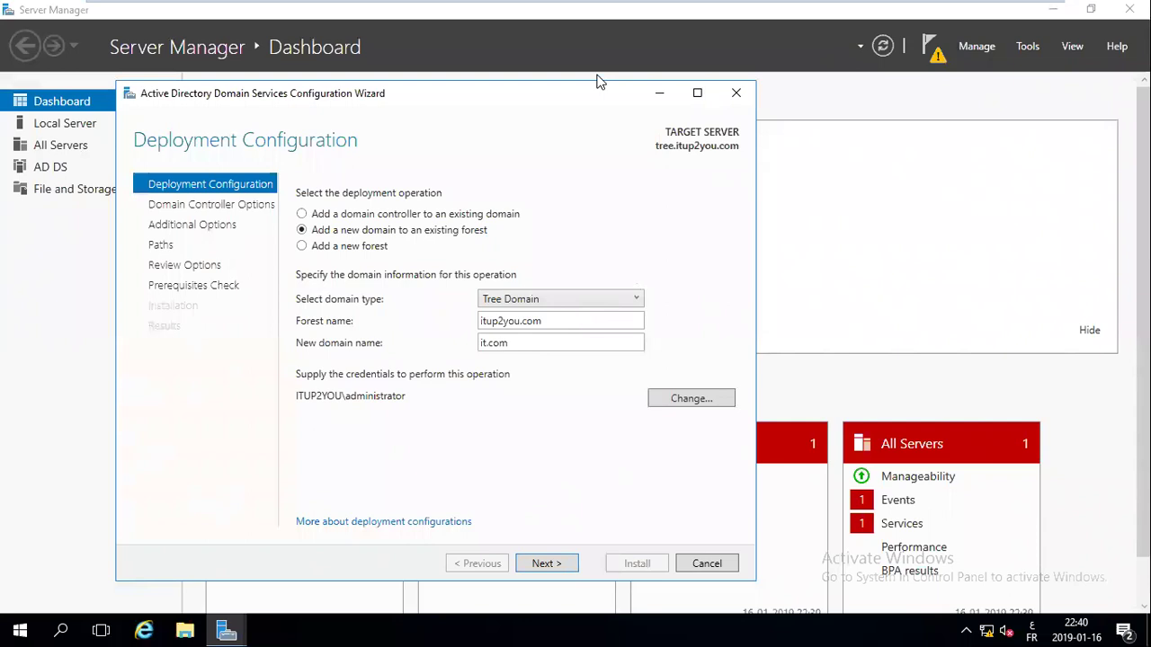
Advance the wizard past Deployment Configuration and bring up the VMware full-screen toolbar
left_click(557, 567)
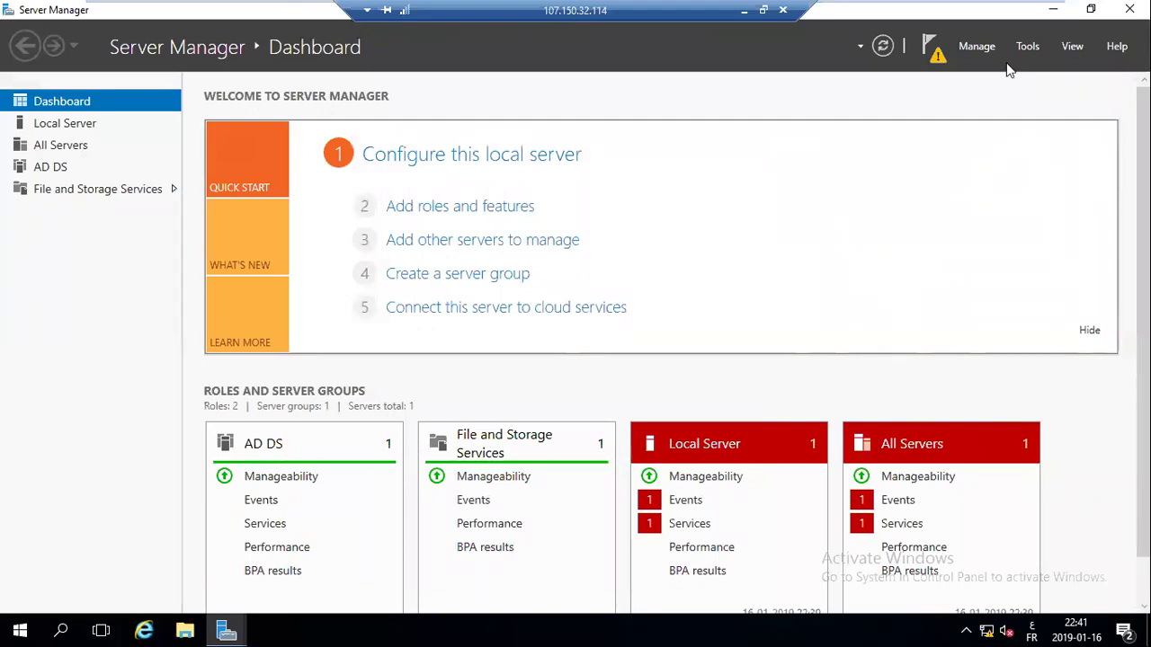
mouse_move(194, 9)
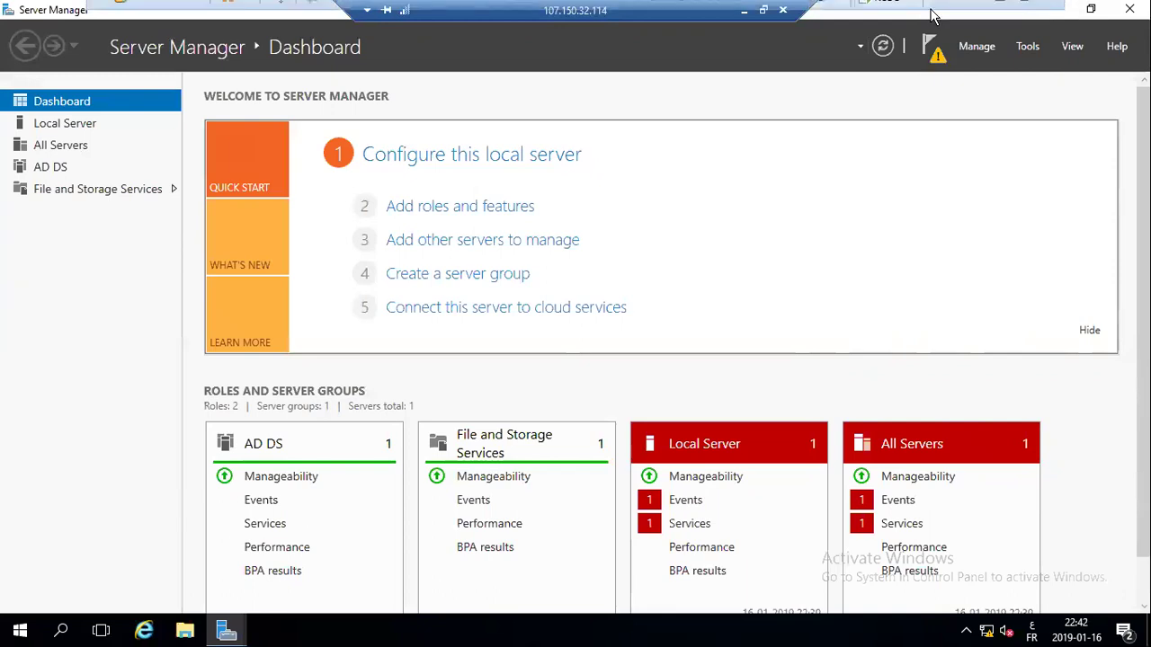
Leave full-screen view and switch to the PDC virtual machine
mouse_move(932, 12)
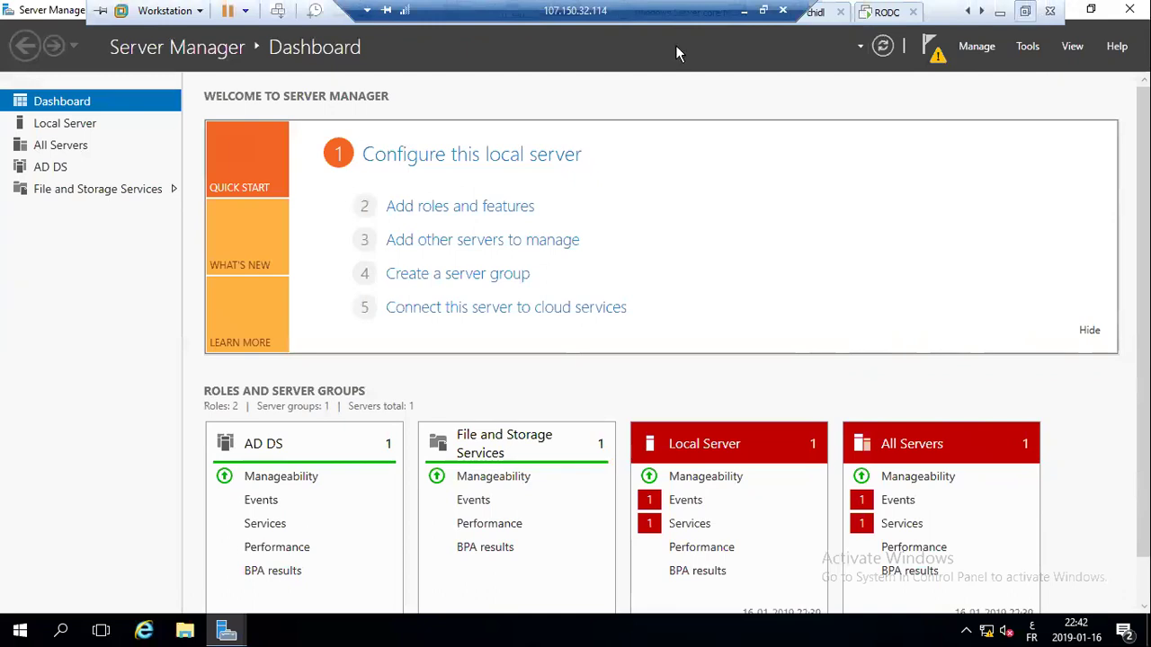
left_click(1025, 12)
left_click(182, 70)
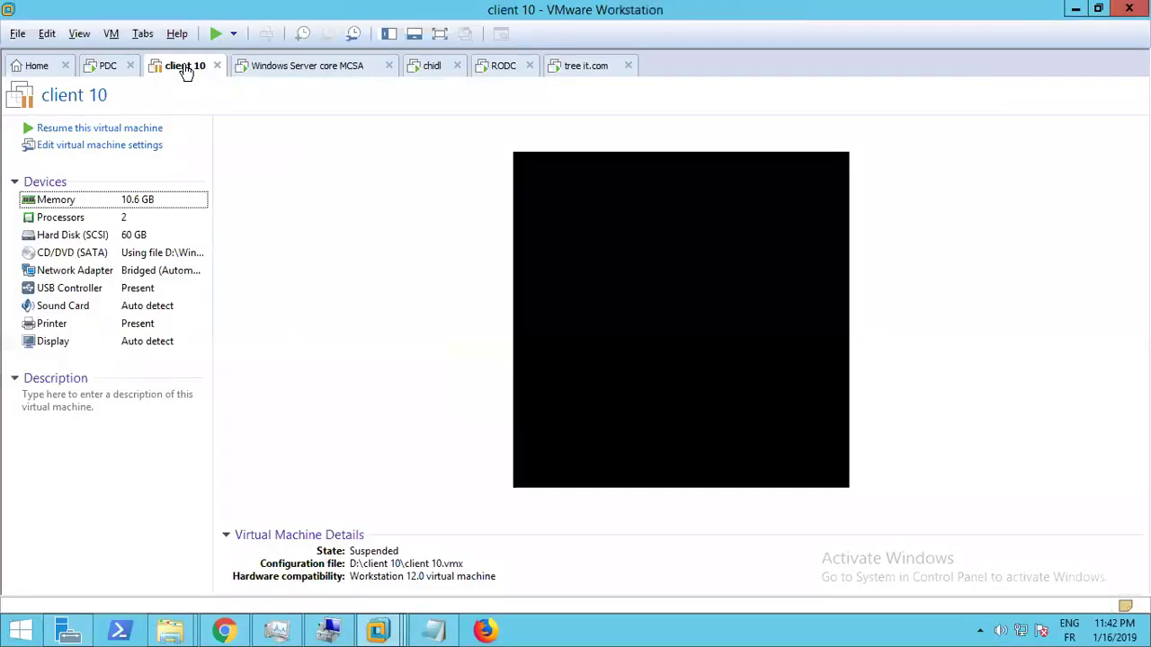
left_click(114, 72)
left_click(411, 305)
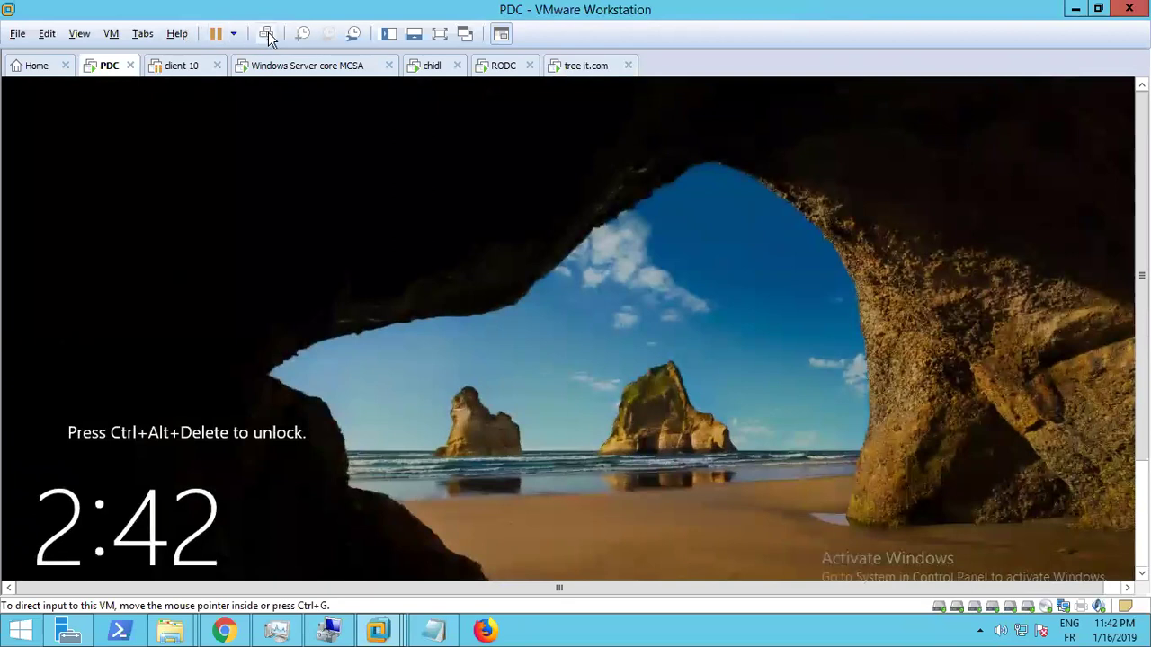
Unlock the PDC with Ctrl+Alt+Del and sign in with the domain administrator password, retrying once
left_click(267, 34)
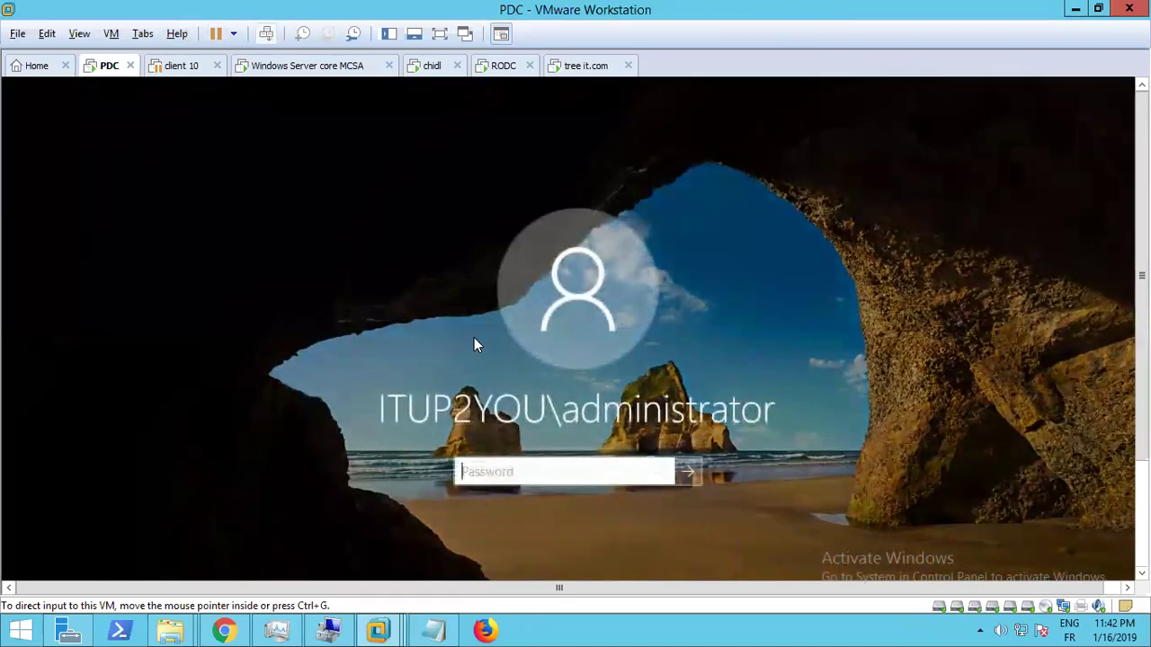
type("••")
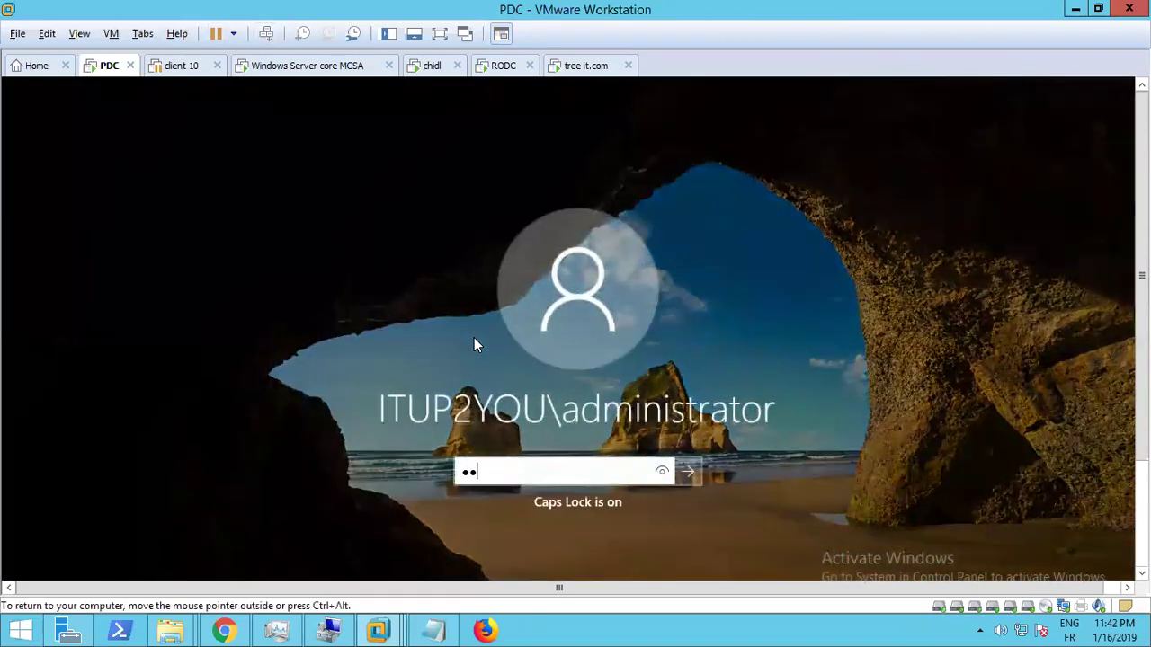
key("Caps_Lock")
type("••••••••••••••")
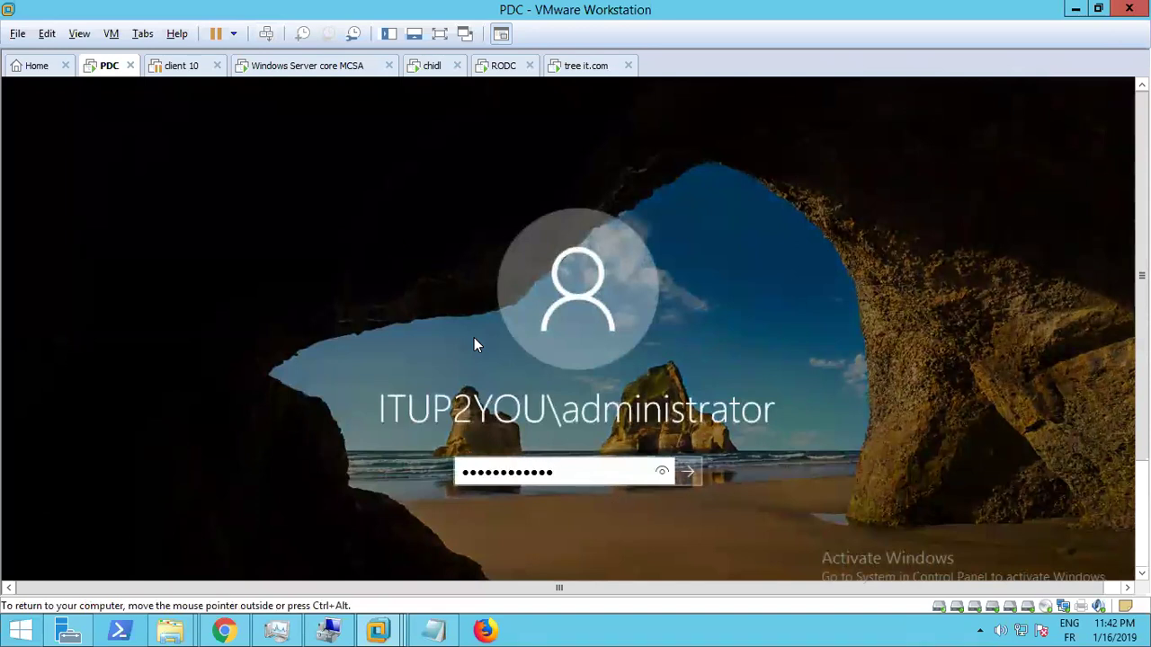
key("Return")
key("Return")
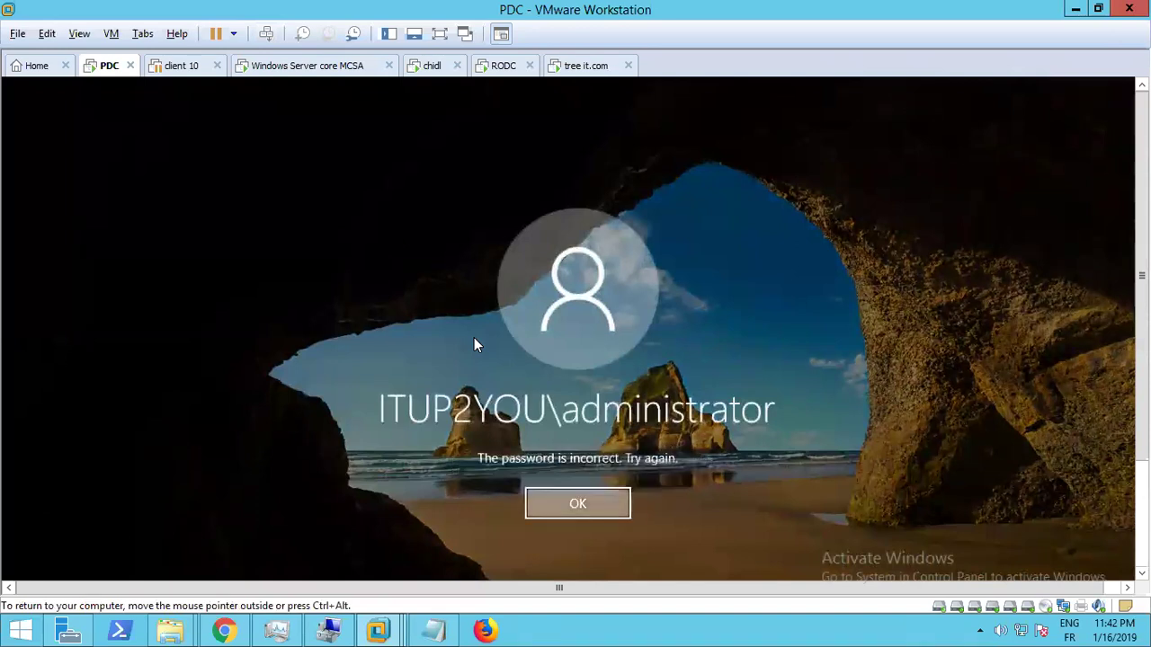
type("•••••")
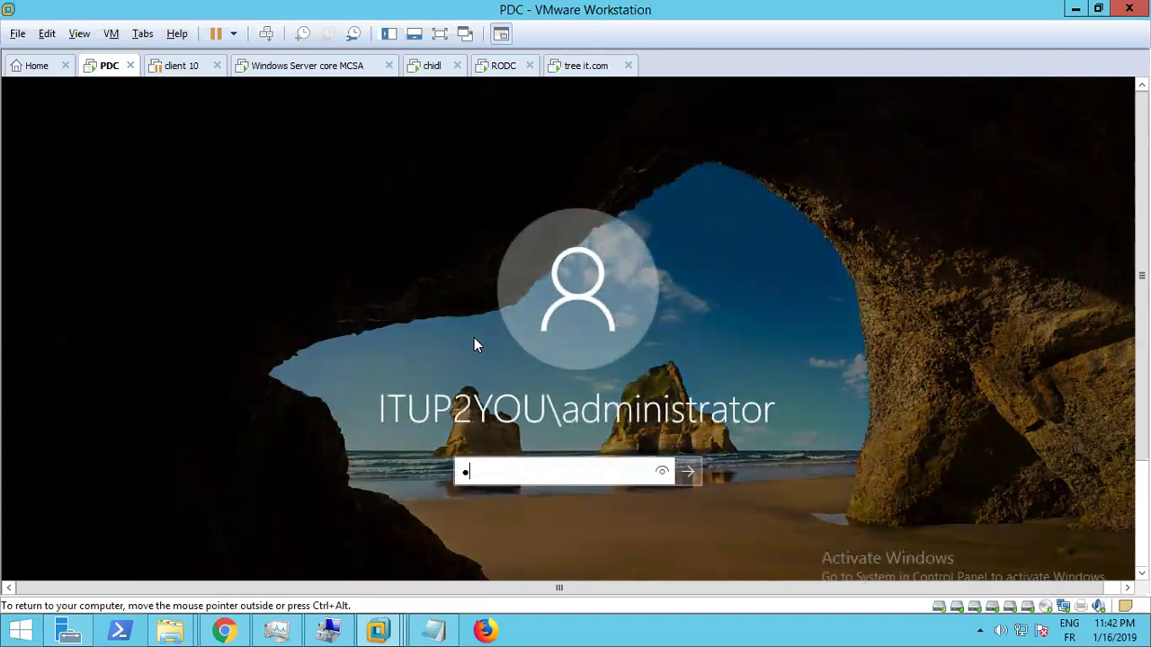
key("Caps_Lock")
type("••••••••")
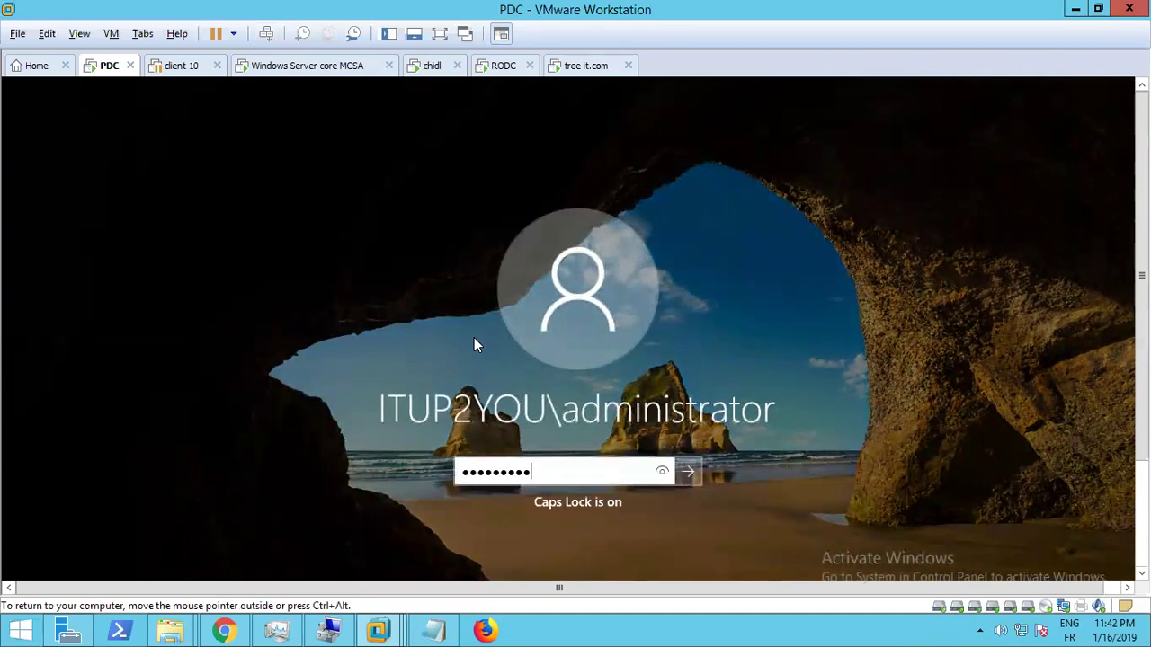
key("Return")
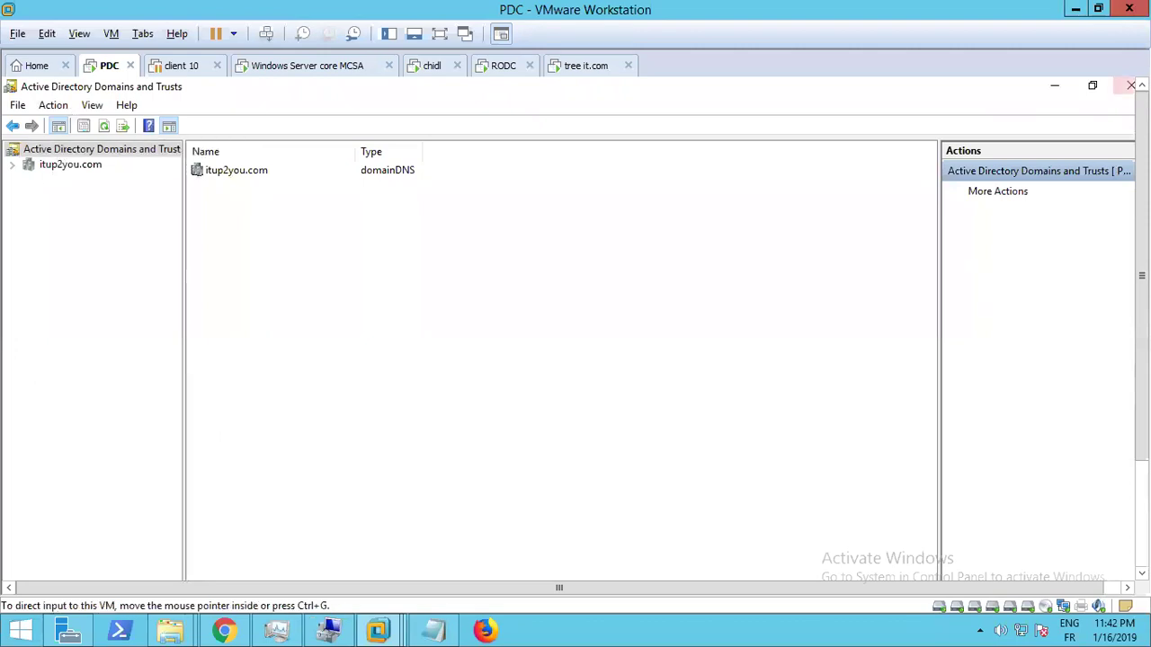
Close Domains and Trusts, then reopen it from Server Manager's Tools menu
left_click(1131, 85)
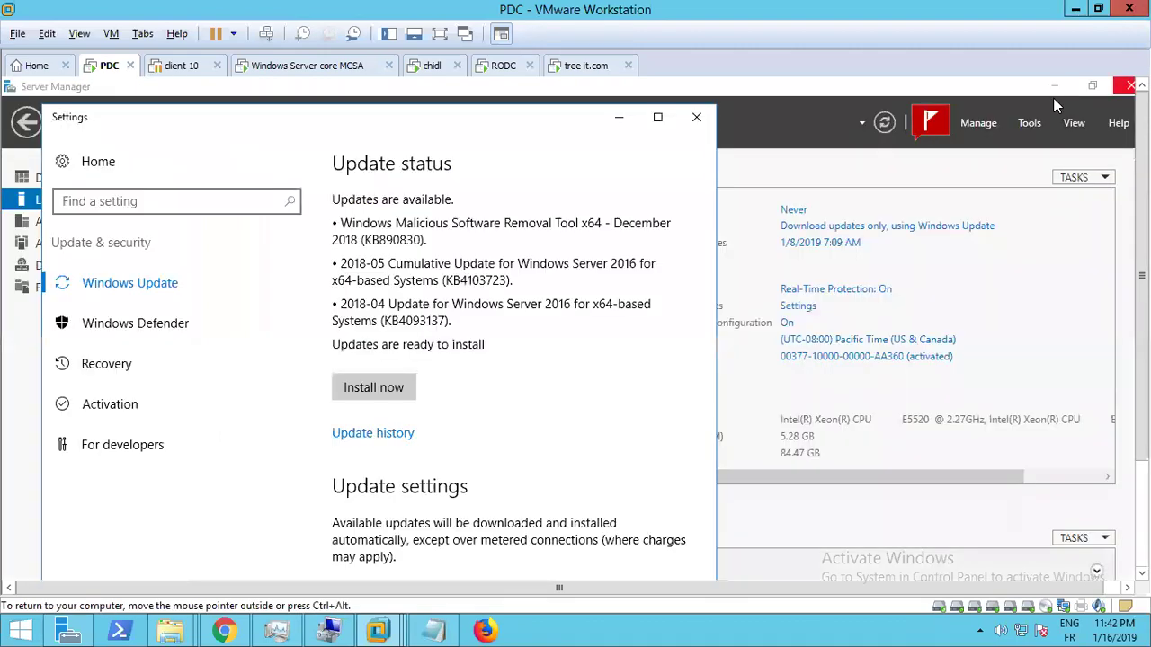
left_click(883, 124)
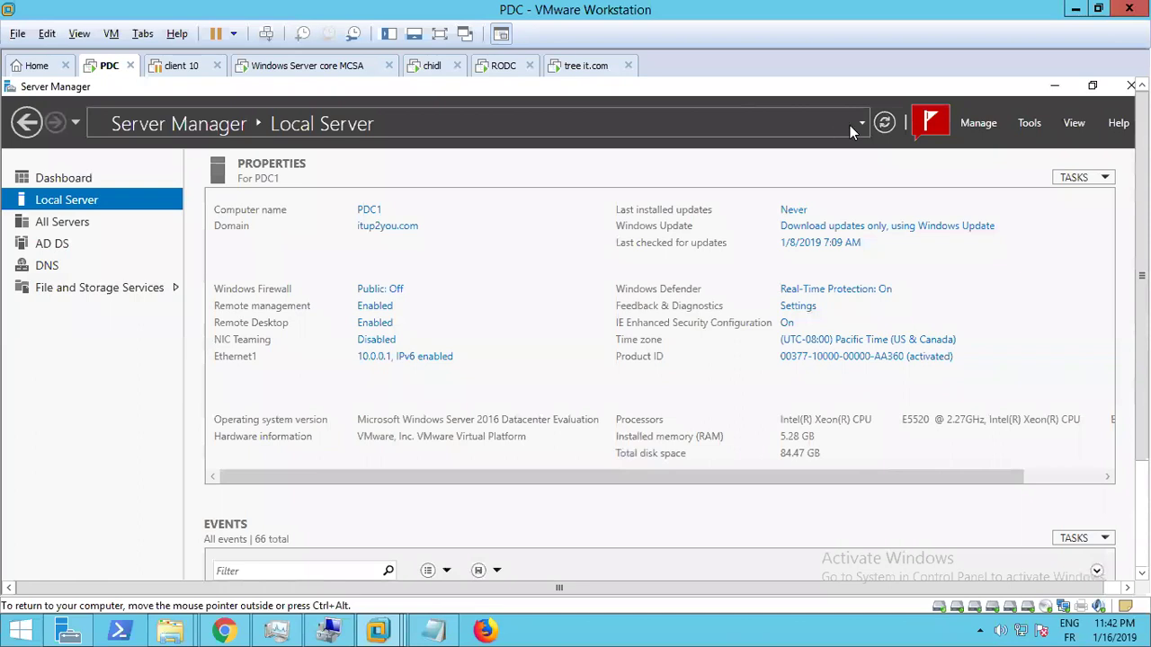
left_click(1030, 124)
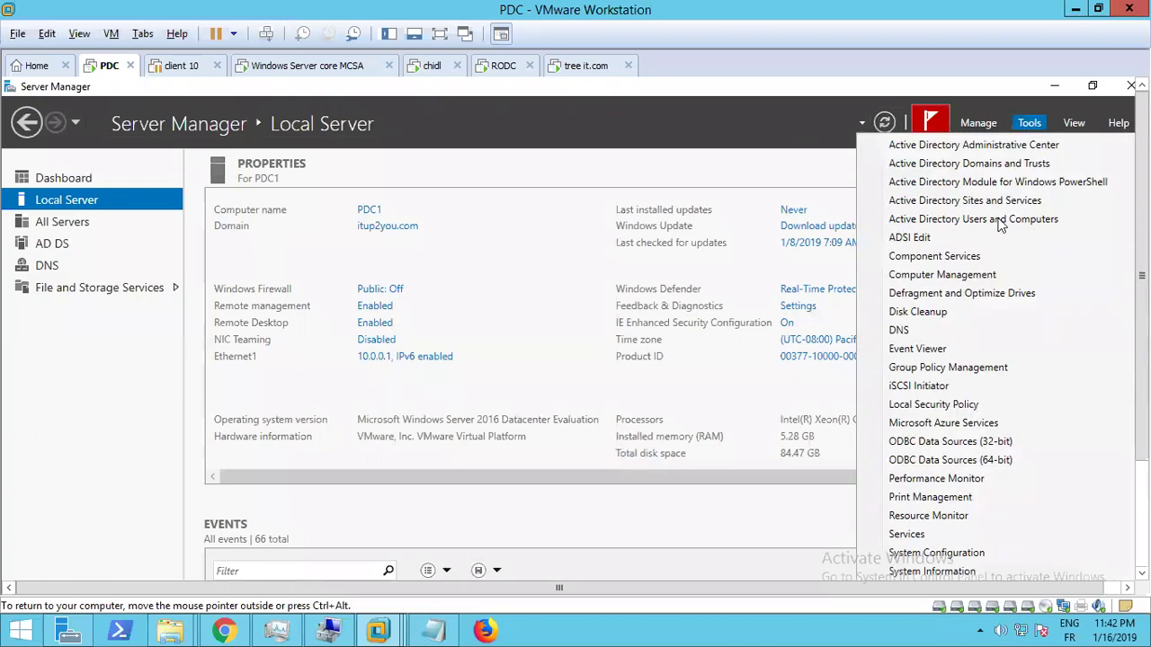
left_click(978, 164)
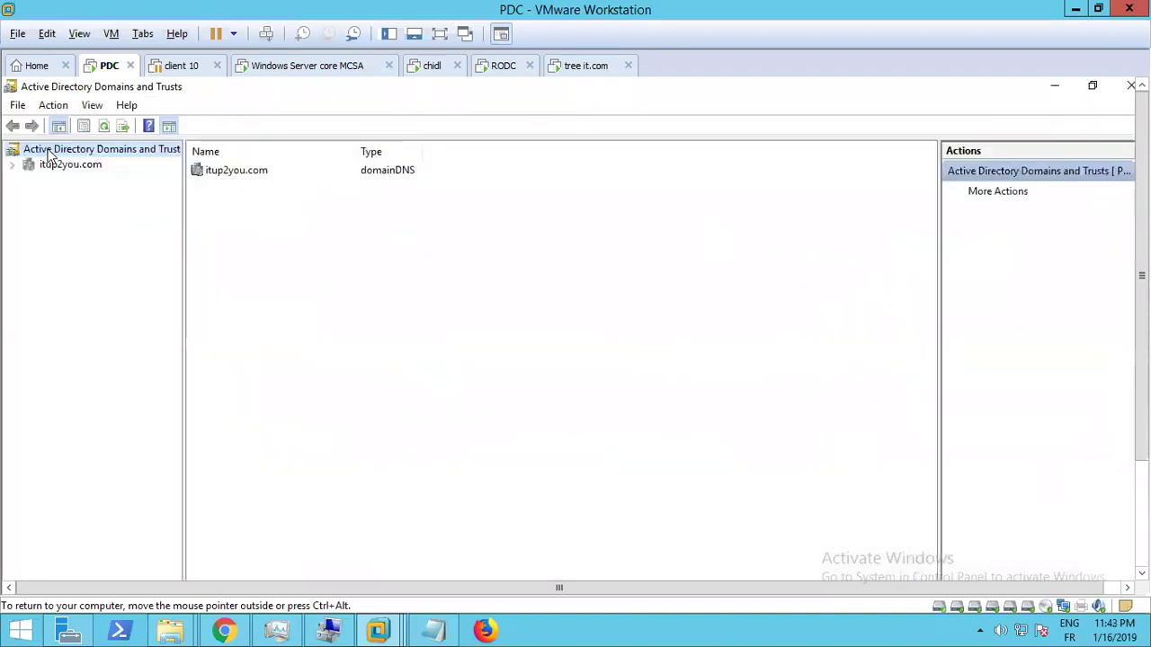
Open the Operations Master dialog and inspect the current domain naming master, srv-core.itup2you.com
right_click(50, 155)
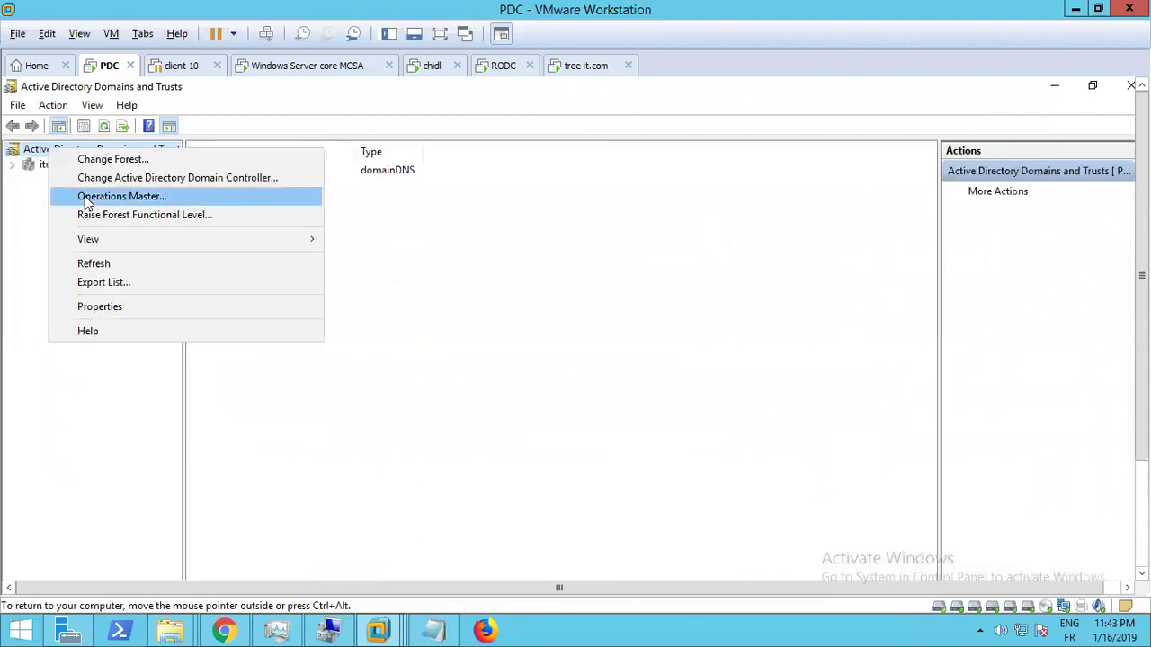
left_click(87, 199)
left_click_drag(534, 369, 406, 371)
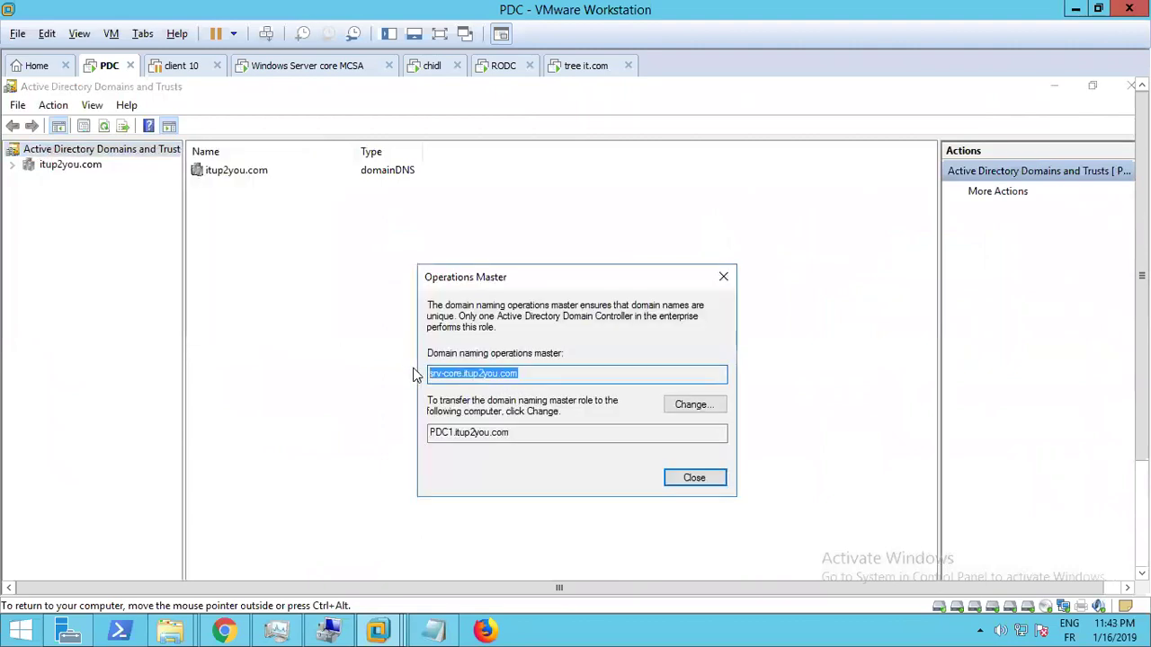
double_click(459, 374)
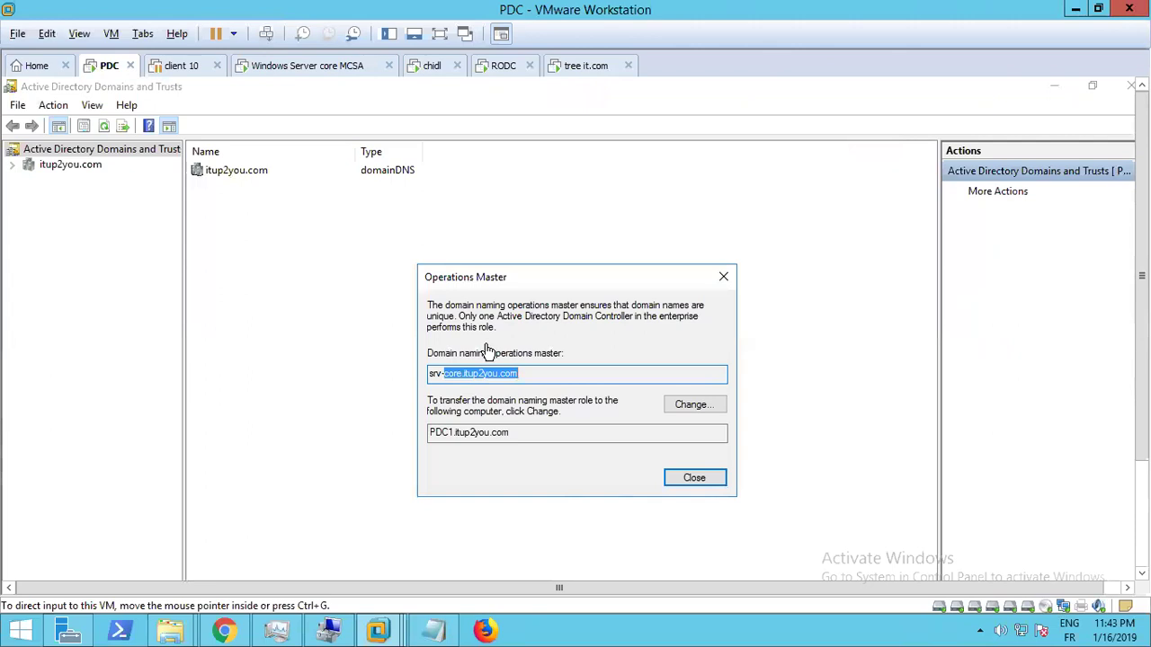
left_click(493, 371)
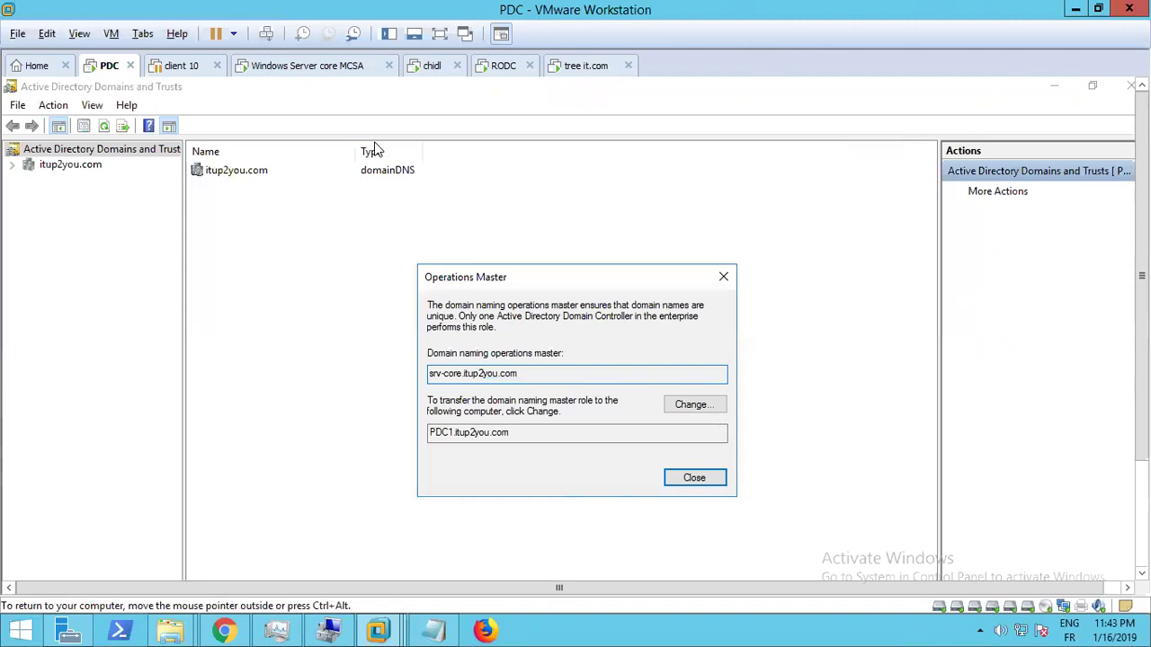
key("ctrl+alt")
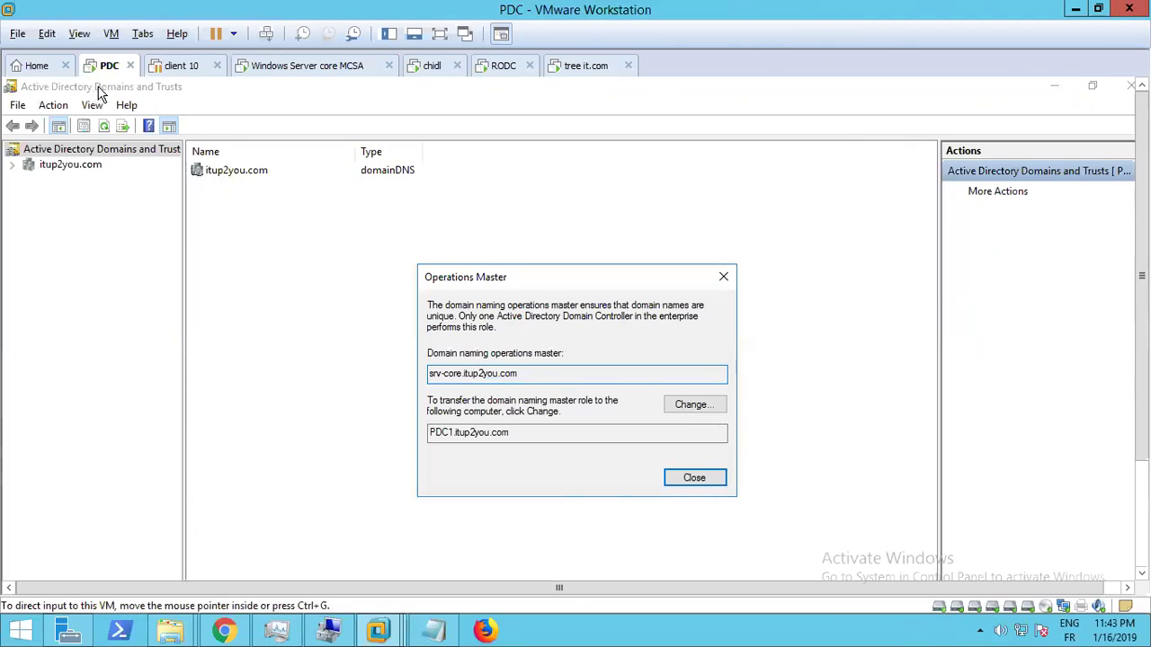
Transfer the domain naming master role to PDC1.itup2you.com, confirm it, and close the dialog
left_click(694, 406)
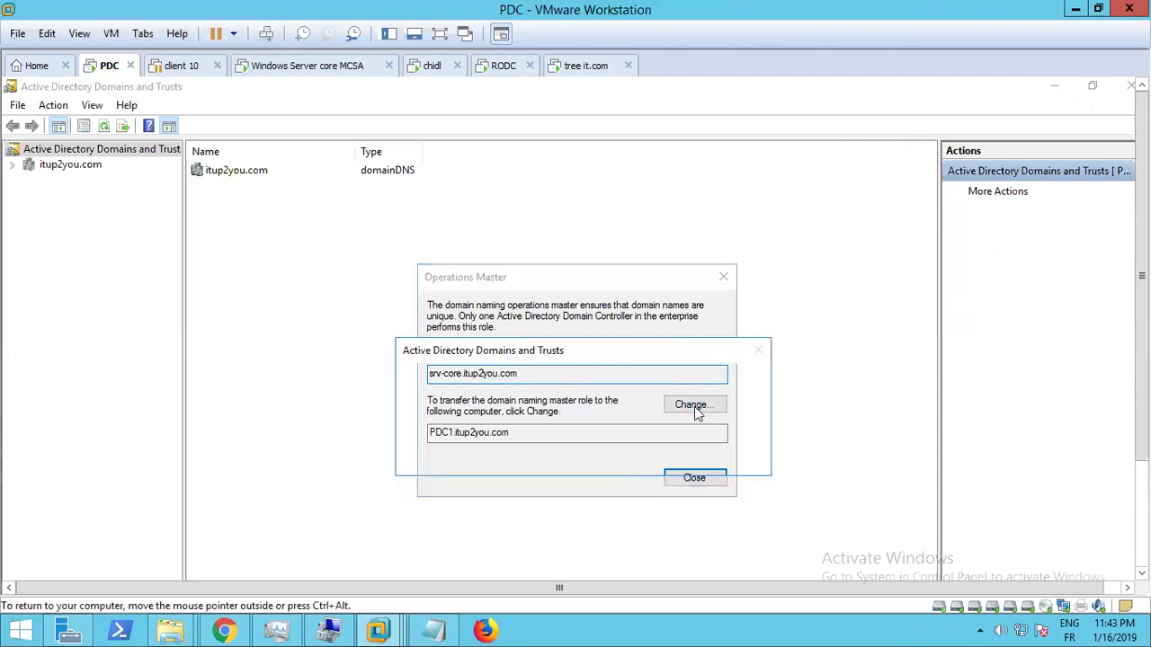
left_click(637, 456)
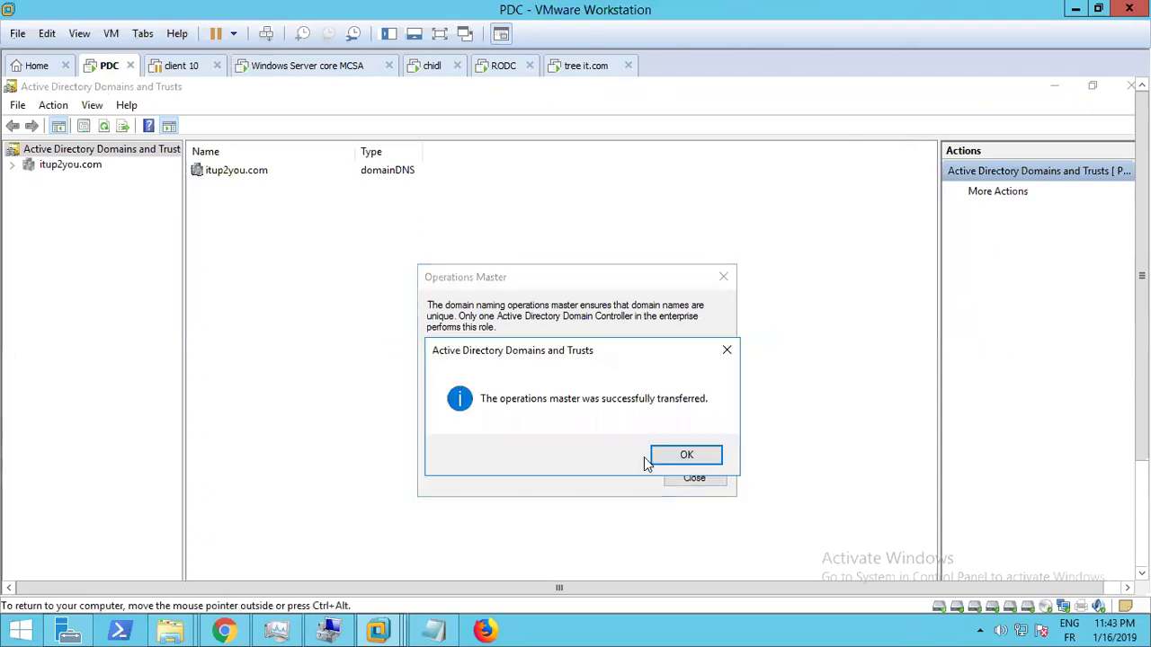
left_click(687, 457)
left_click_drag(433, 372, 458, 371)
left_click(458, 372)
double_click(458, 372)
left_click(458, 373)
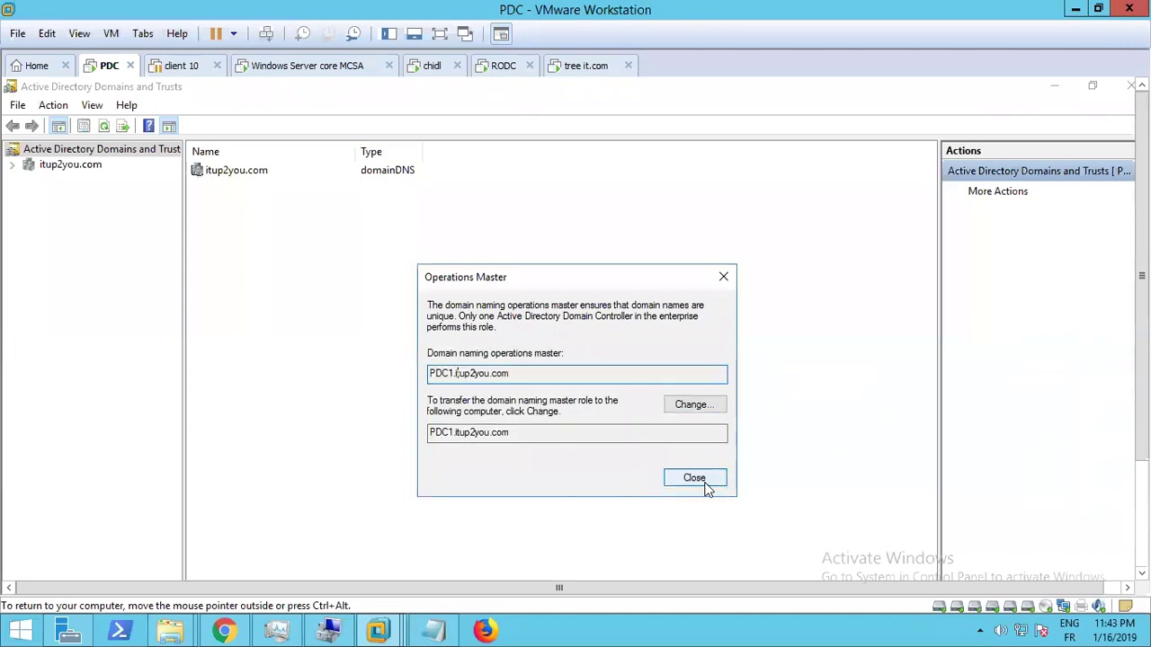
left_click(694, 479)
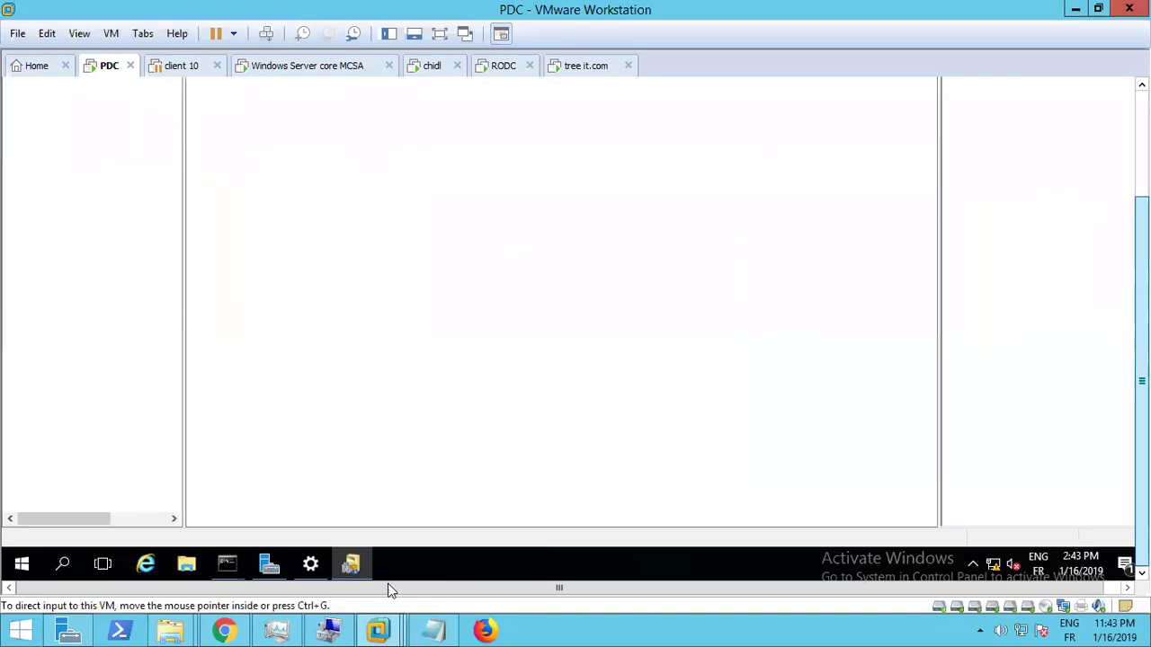
Launch ADSI Edit from Server Manager's Tools menu
left_click(262, 557)
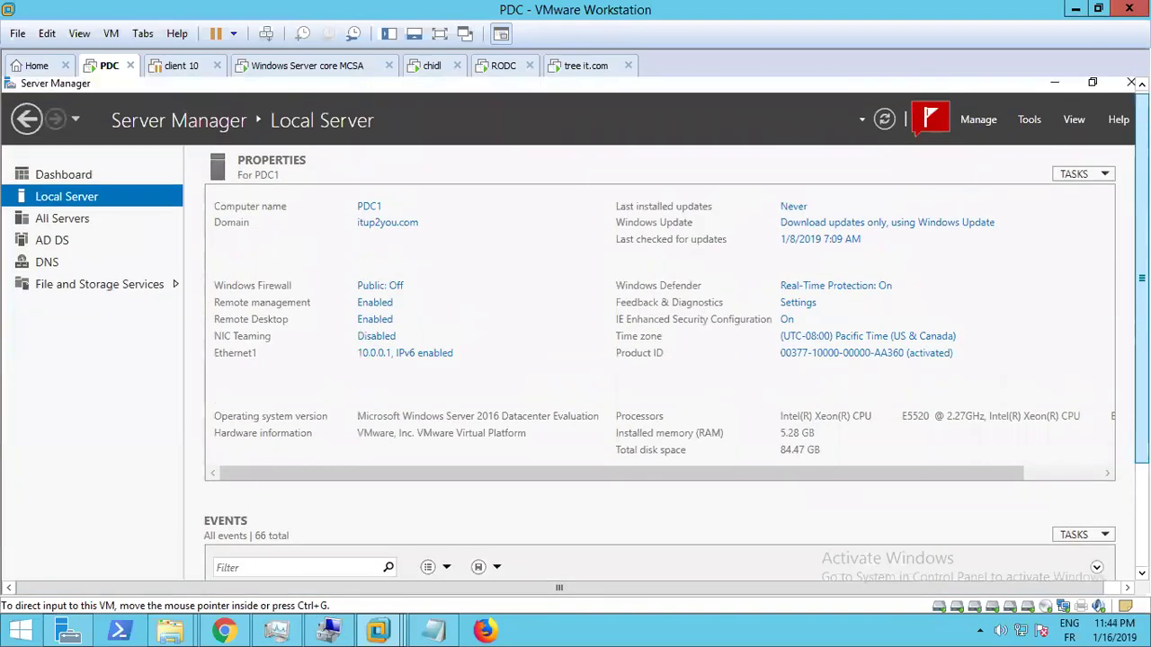
left_click(1022, 120)
left_click(910, 238)
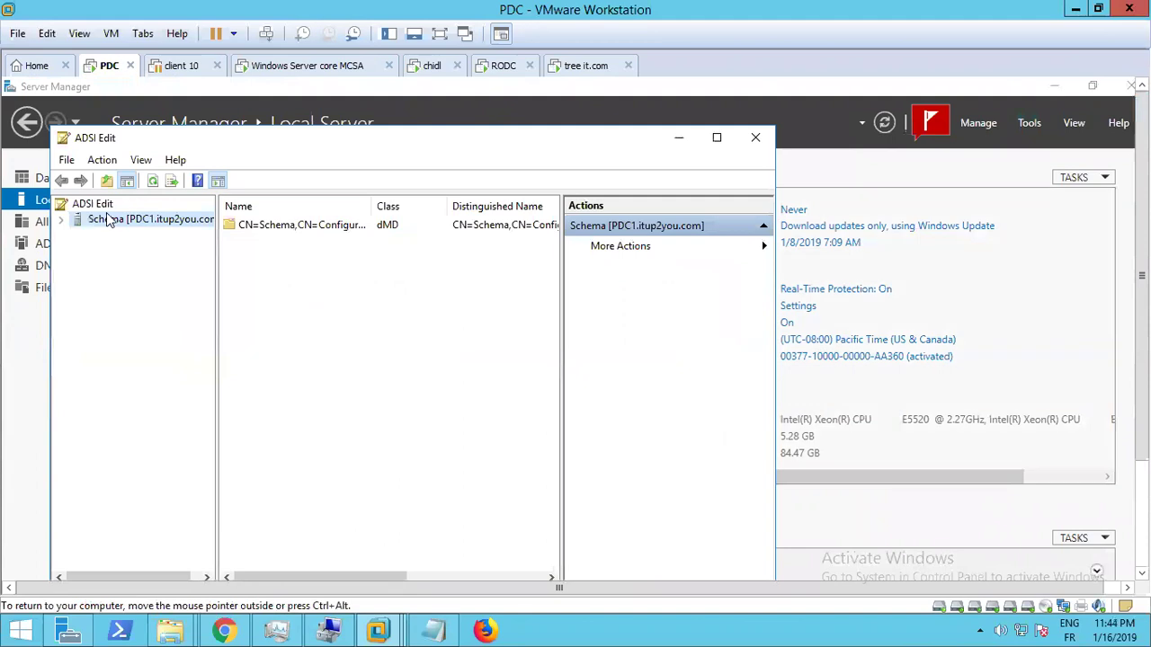
Inspect the context menus of the Schema connection and container, then close ADSI Edit
right_click(104, 221)
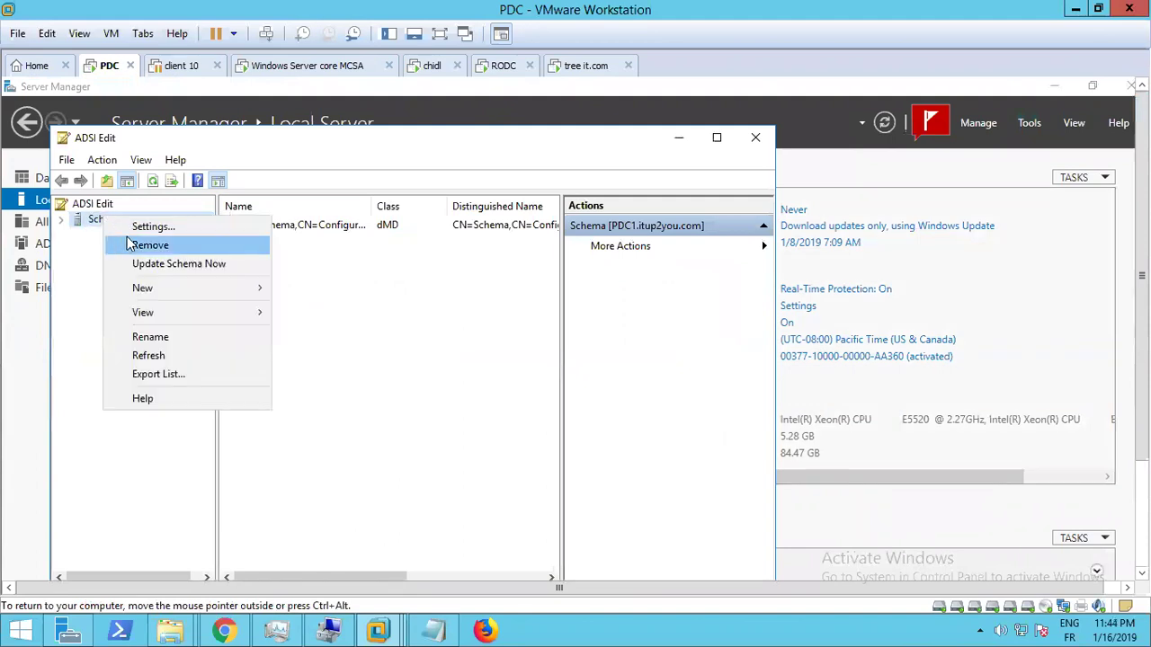
right_click(84, 200)
left_click(102, 161)
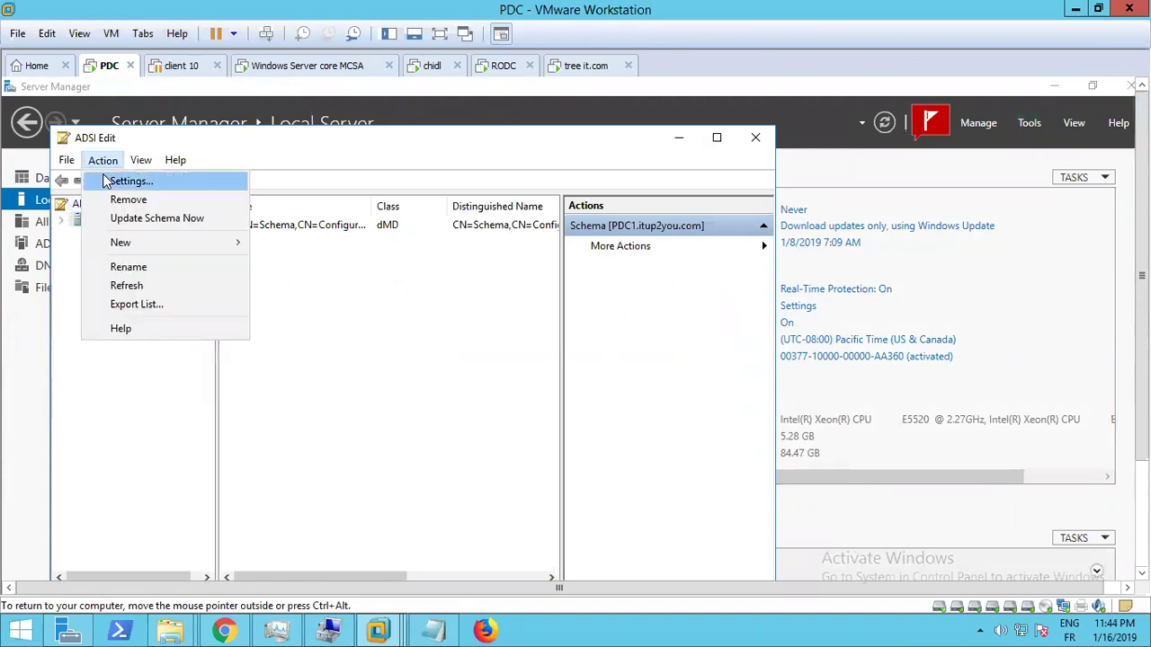
left_click(505, 266)
right_click(486, 225)
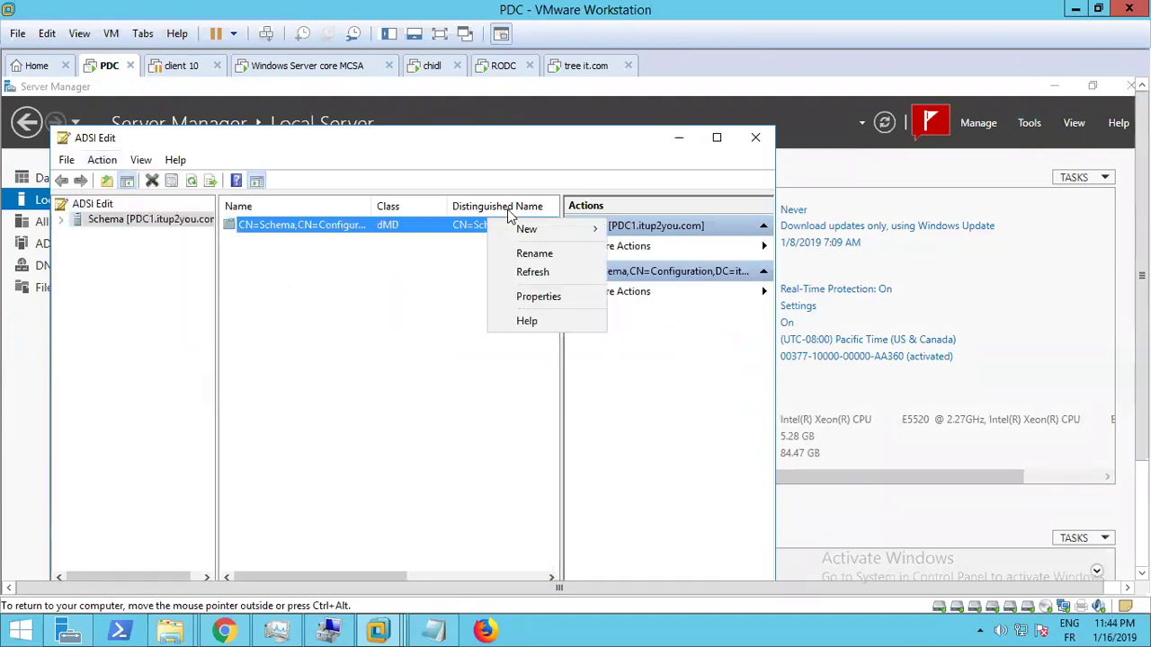
left_click(775, 142)
left_click(771, 139)
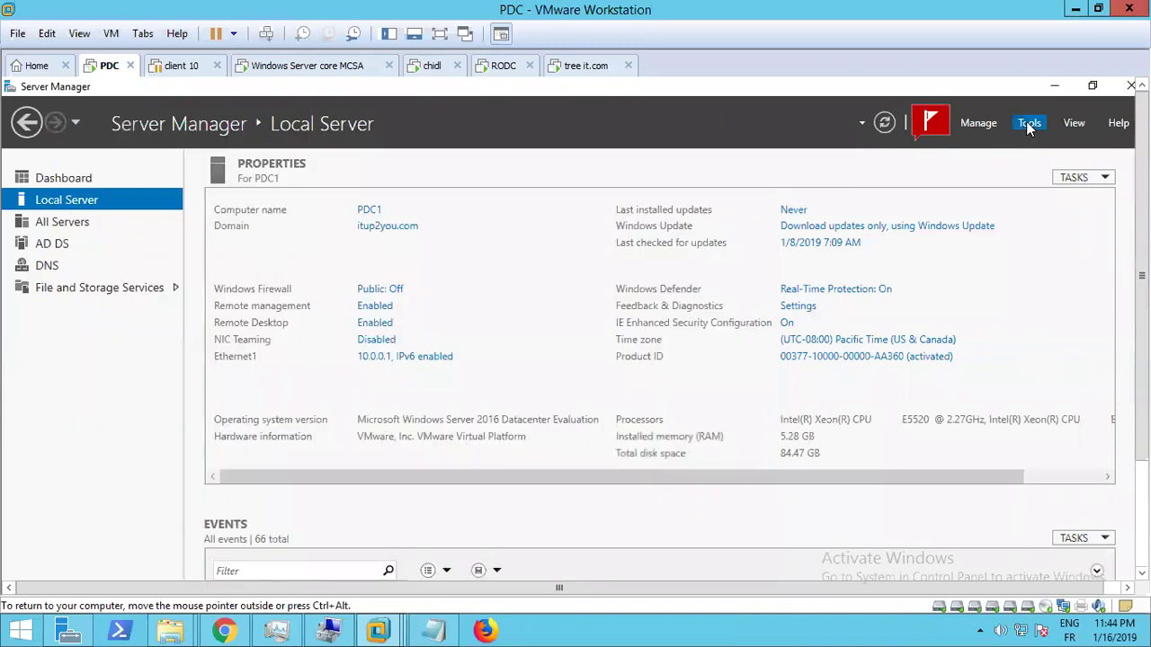
Browse PDC1's Server Manager Tools list, dismiss it, and bring the administrative tools list back up
left_click(1030, 124)
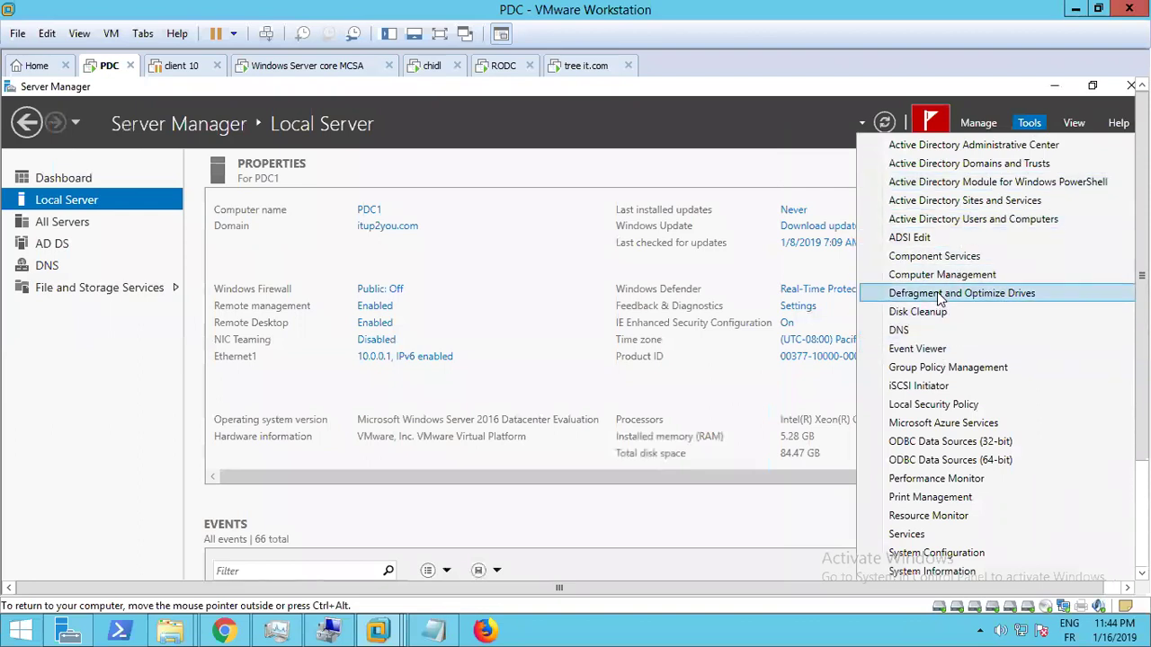
scroll(937, 291, "down", 1)
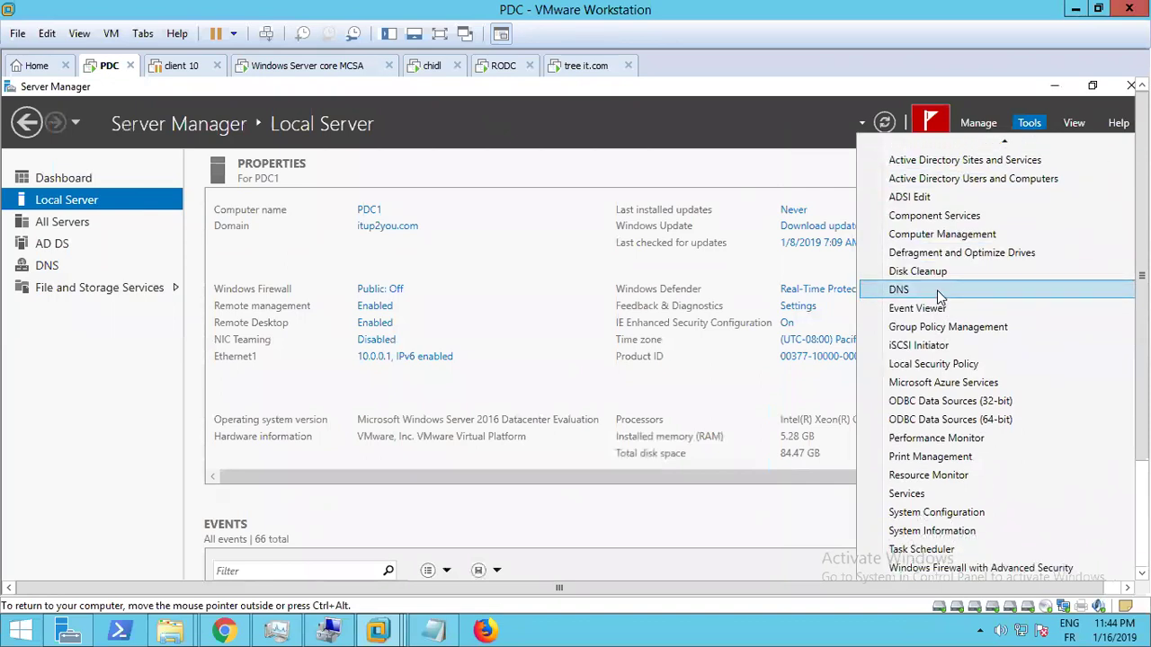
scroll(937, 289, "up", 1)
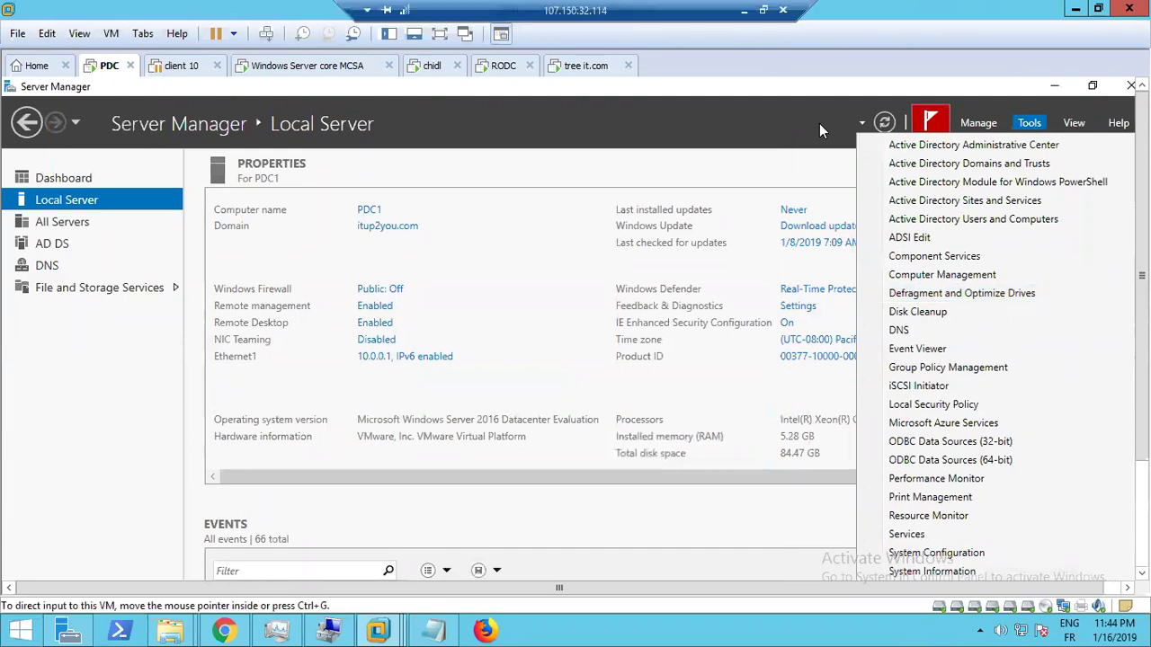
left_click(526, 233)
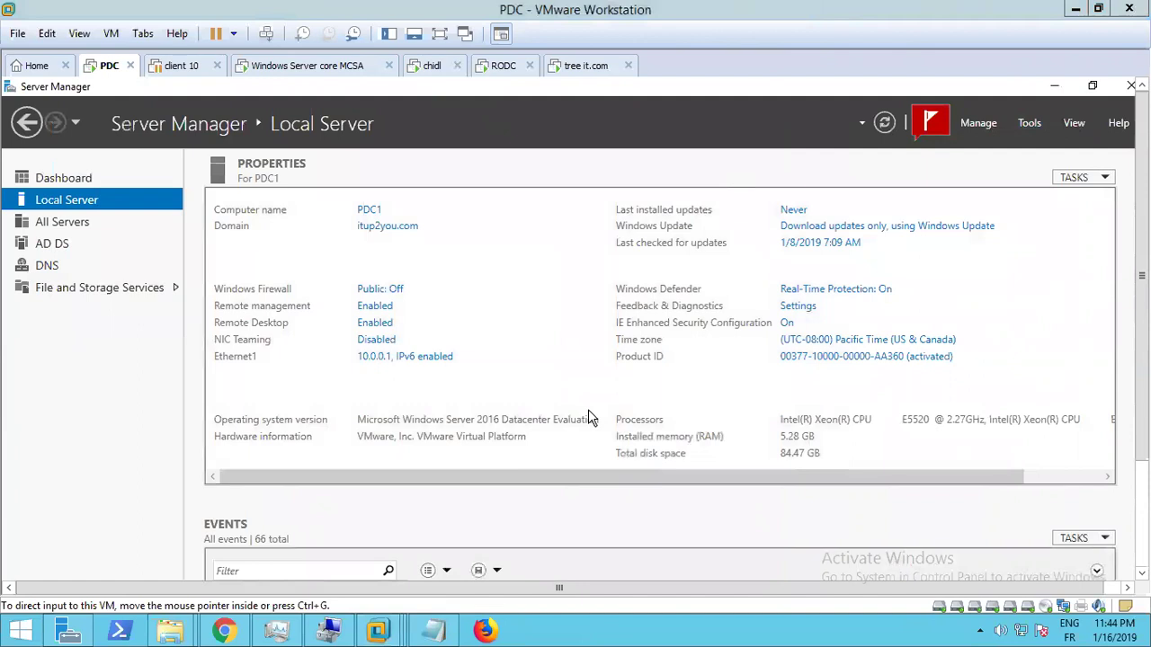
mouse_move(698, 3)
left_click(1029, 123)
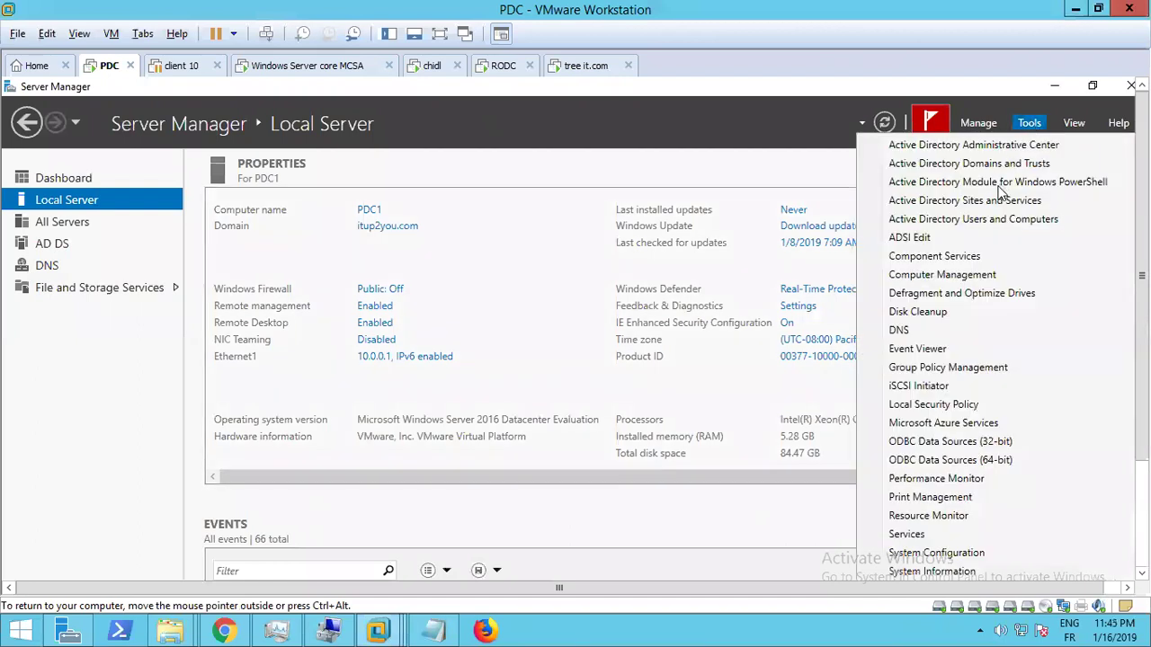
left_click(960, 244)
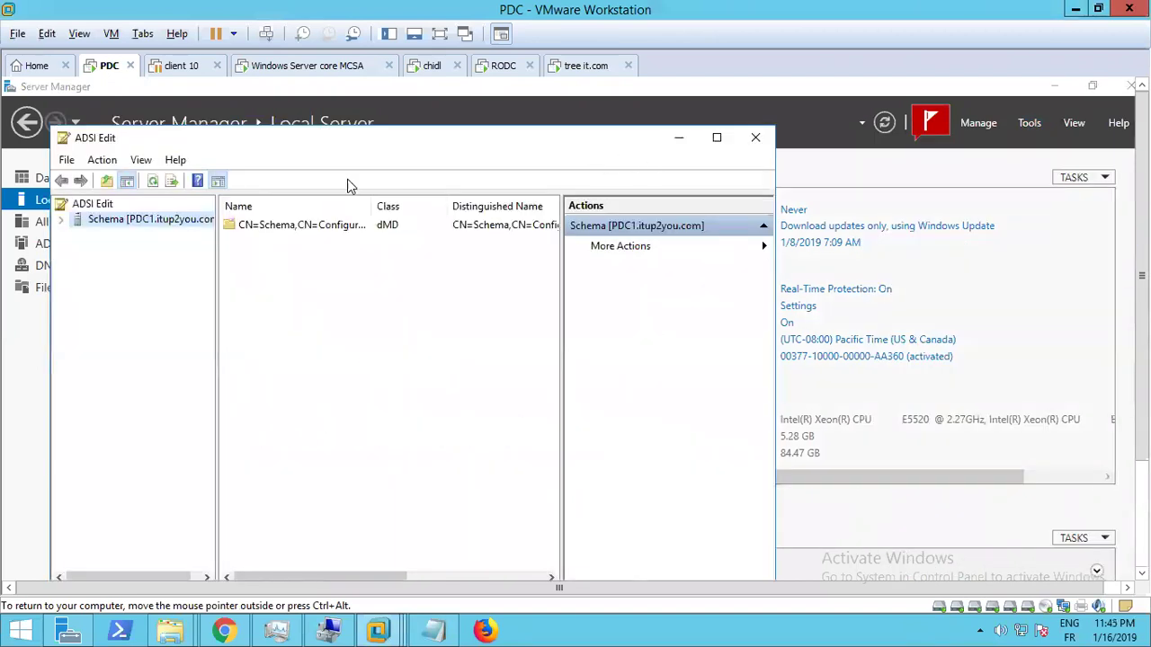
left_click(67, 160)
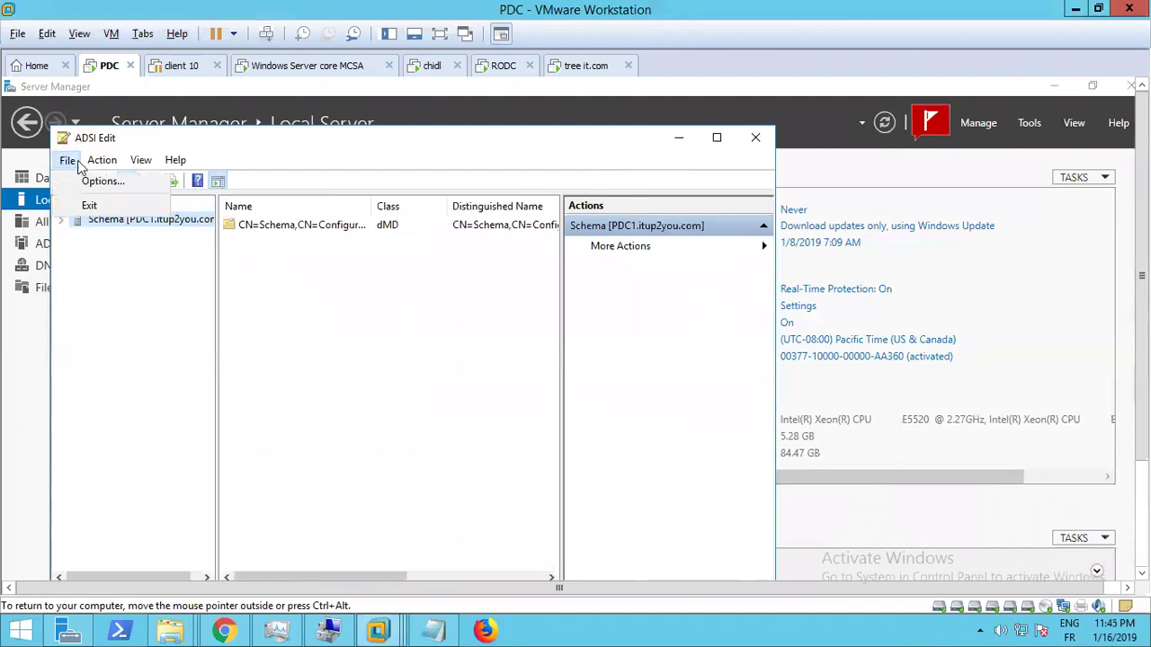
left_click(100, 161)
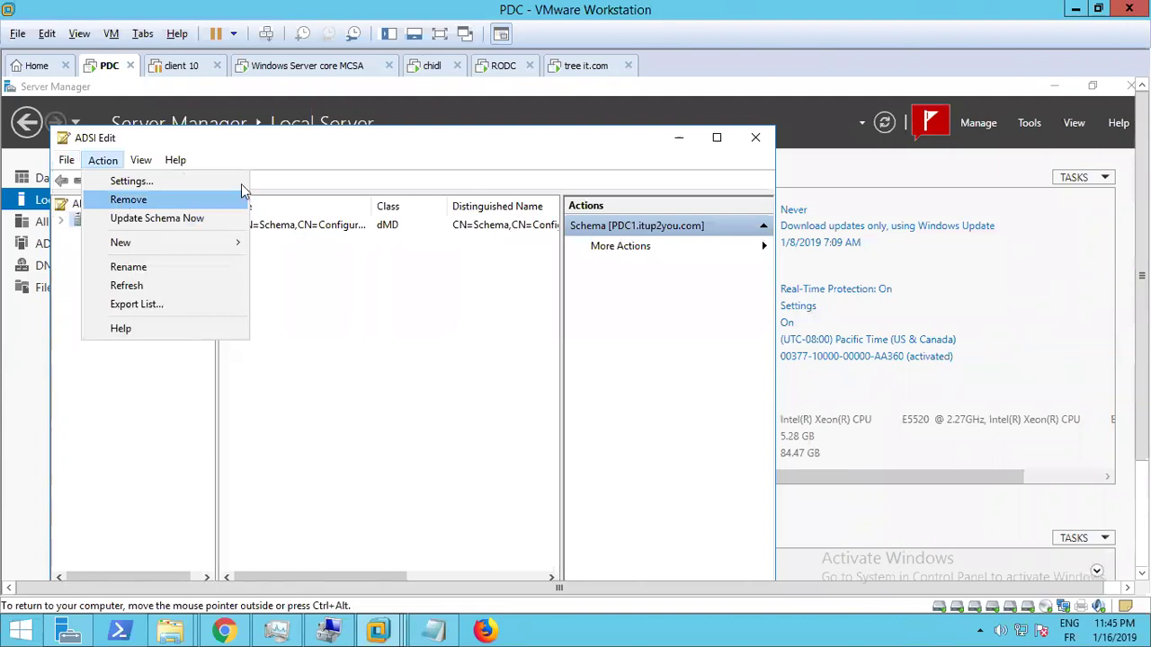
mouse_move(141, 160)
mouse_move(105, 163)
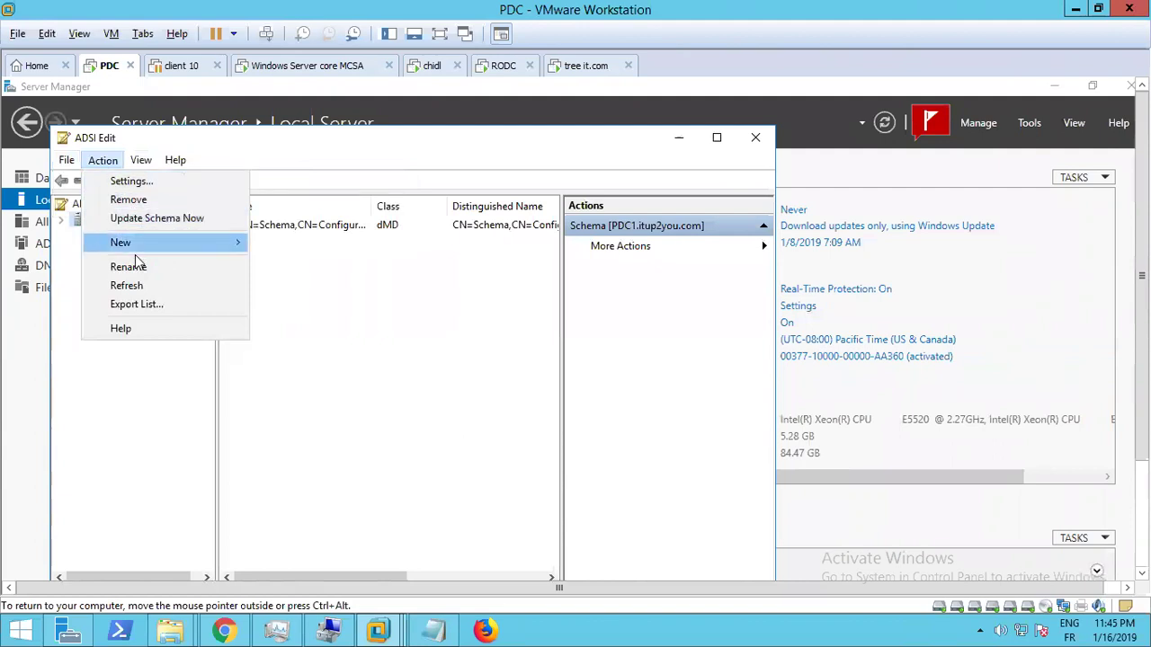
left_click(630, 247)
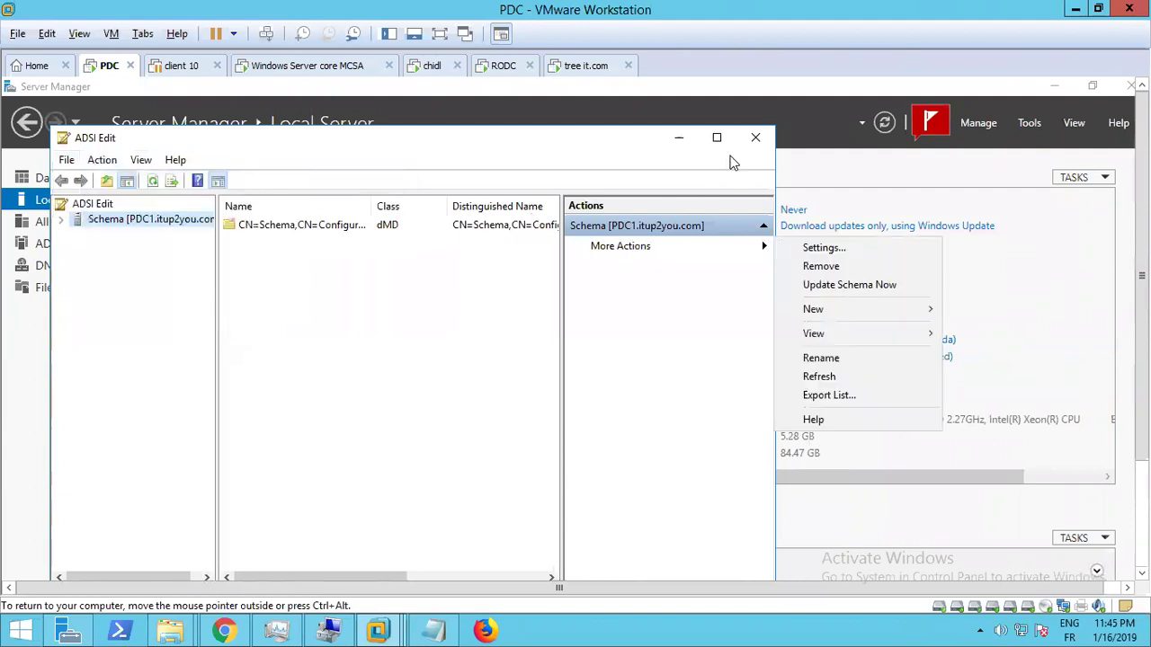
left_click(755, 138)
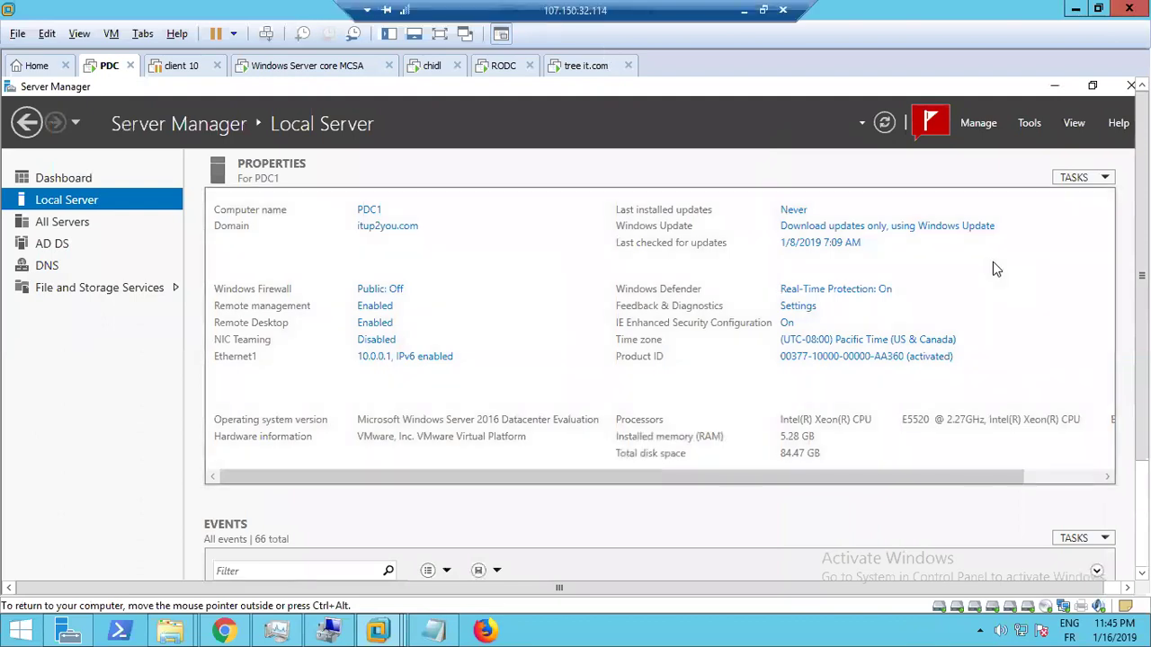
Switch to the tree it.com VM with the domain controller wizard in front, in full screen
left_click(744, 13)
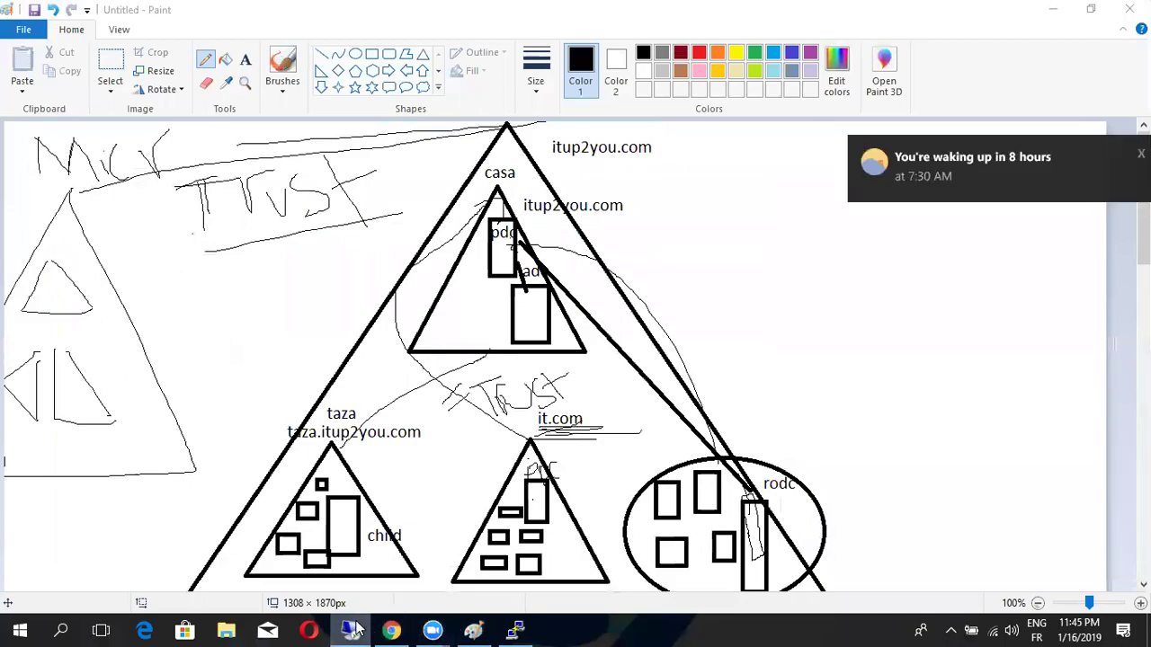
left_click(362, 631)
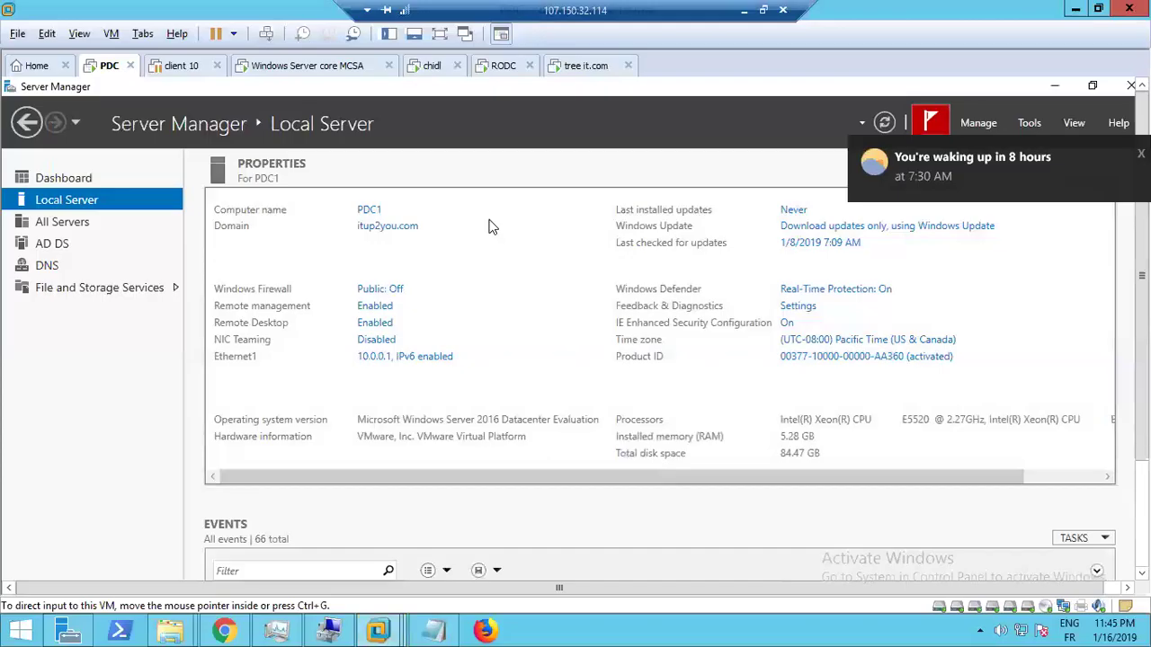
left_click(566, 70)
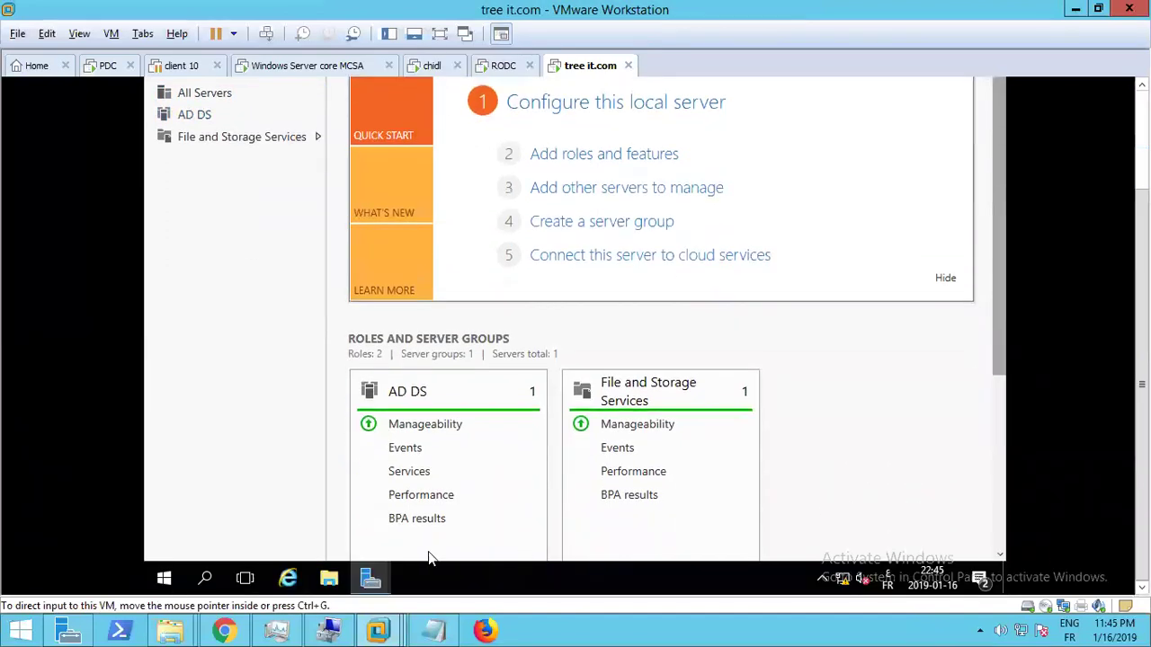
mouse_move(367, 576)
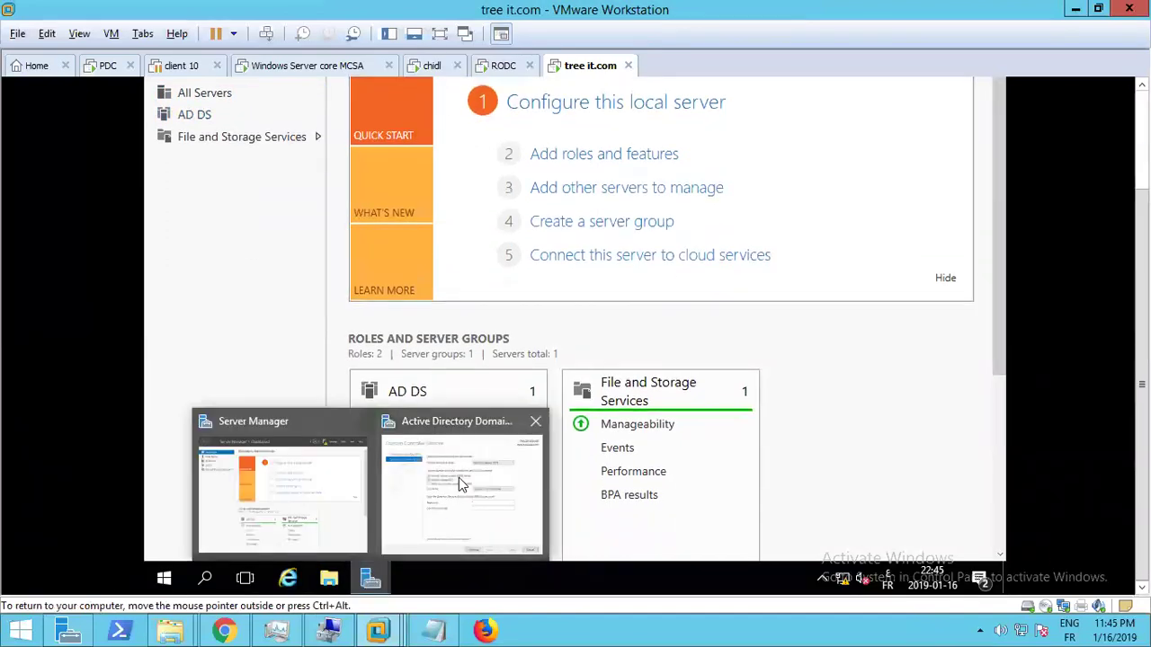
left_click(459, 478)
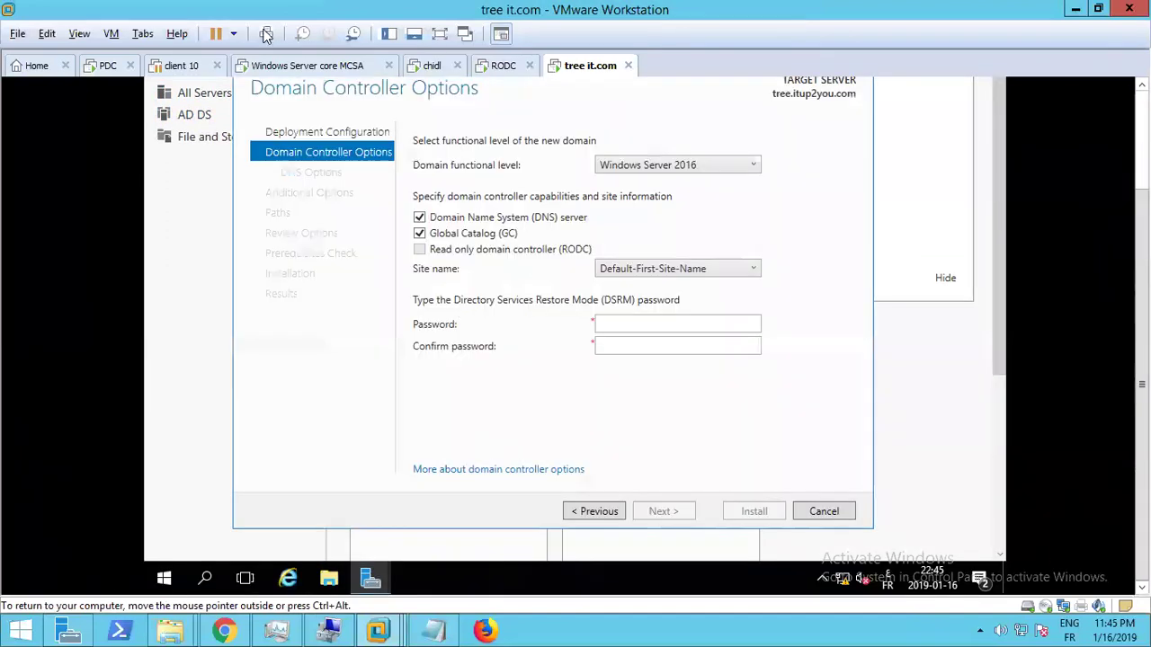
left_click(79, 36)
left_click(106, 52)
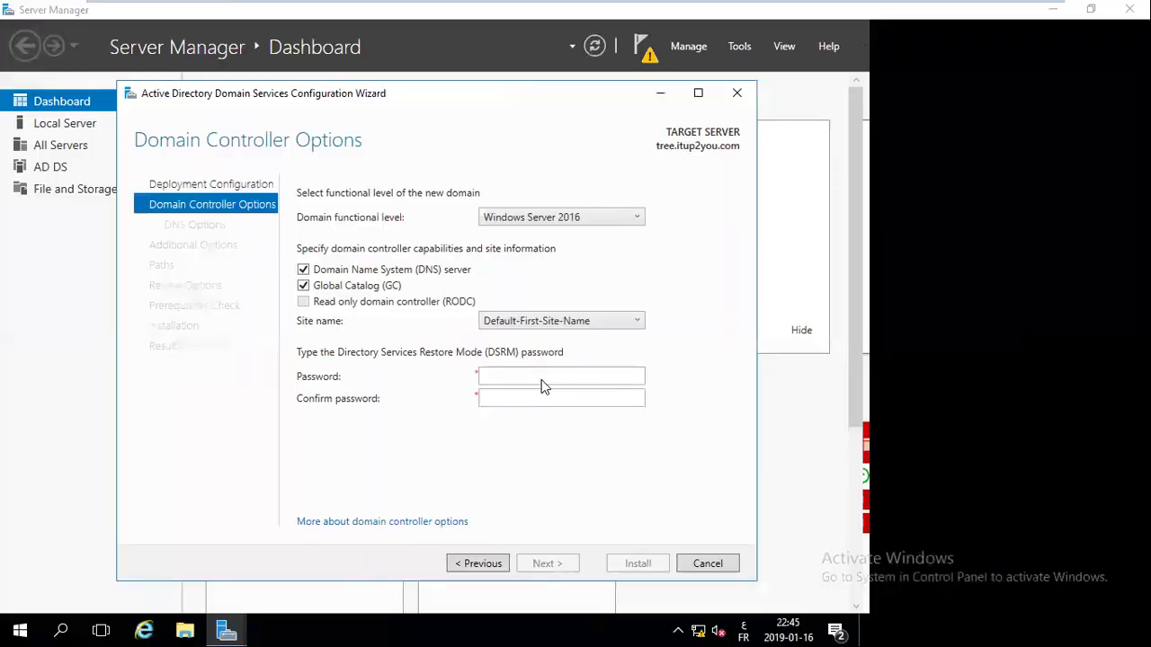
Keep site Default-First-Site-Name and Windows Server 2016 level, and enter and confirm the DSRM password
left_click(552, 323)
left_click(551, 338)
left_click(578, 219)
left_click(581, 340)
left_click(566, 371)
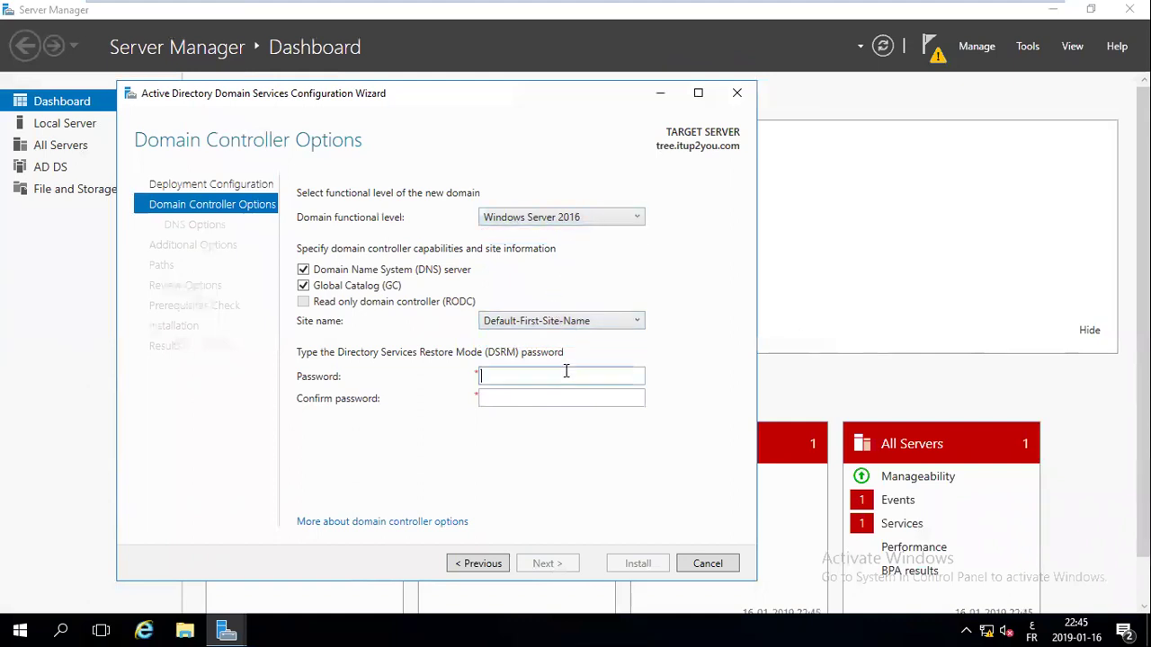
key("Tab")
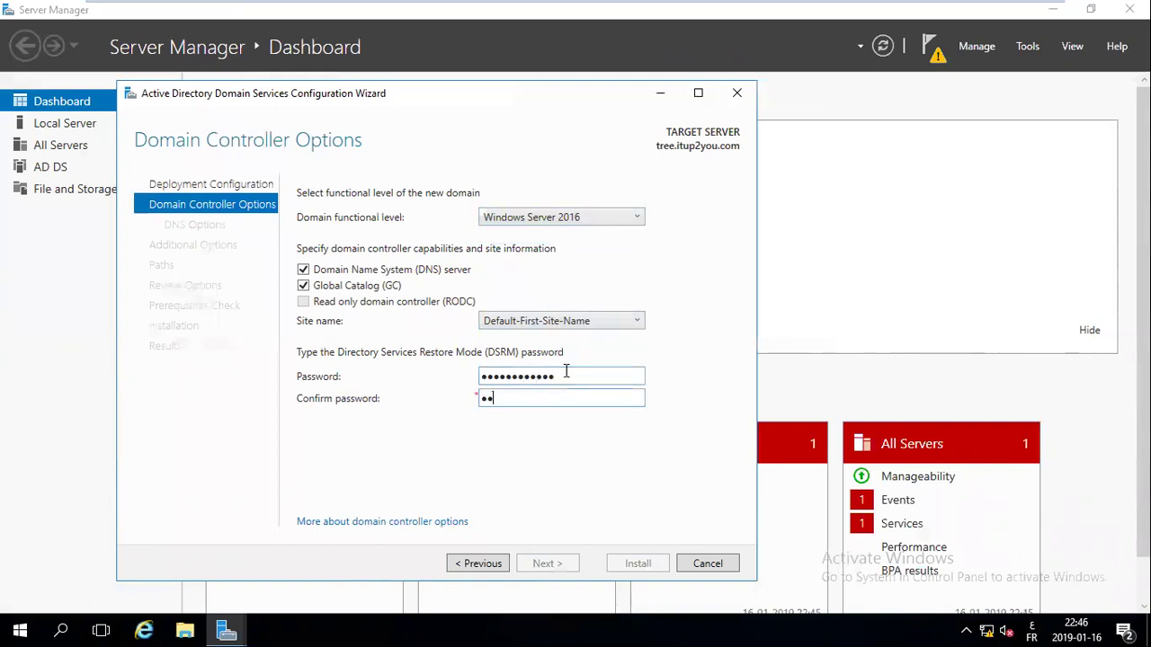
Recheck the domain functional level, leave it at Windows Server 2016, and accept the Domain Controller Options
left_click(545, 222)
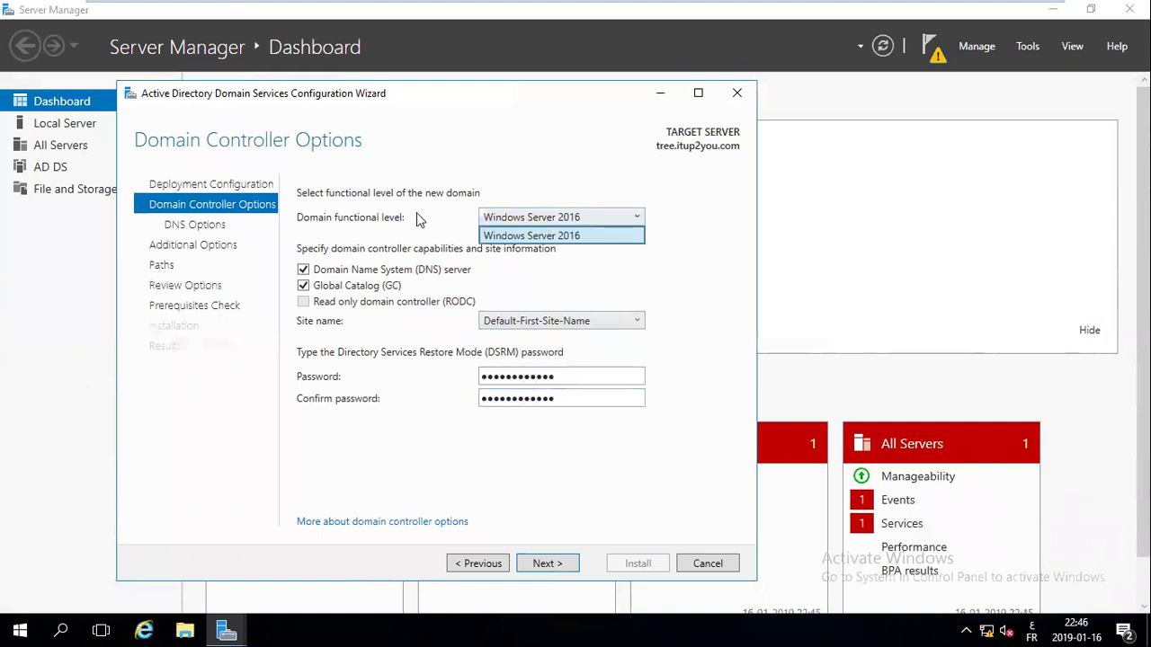
left_click(307, 209)
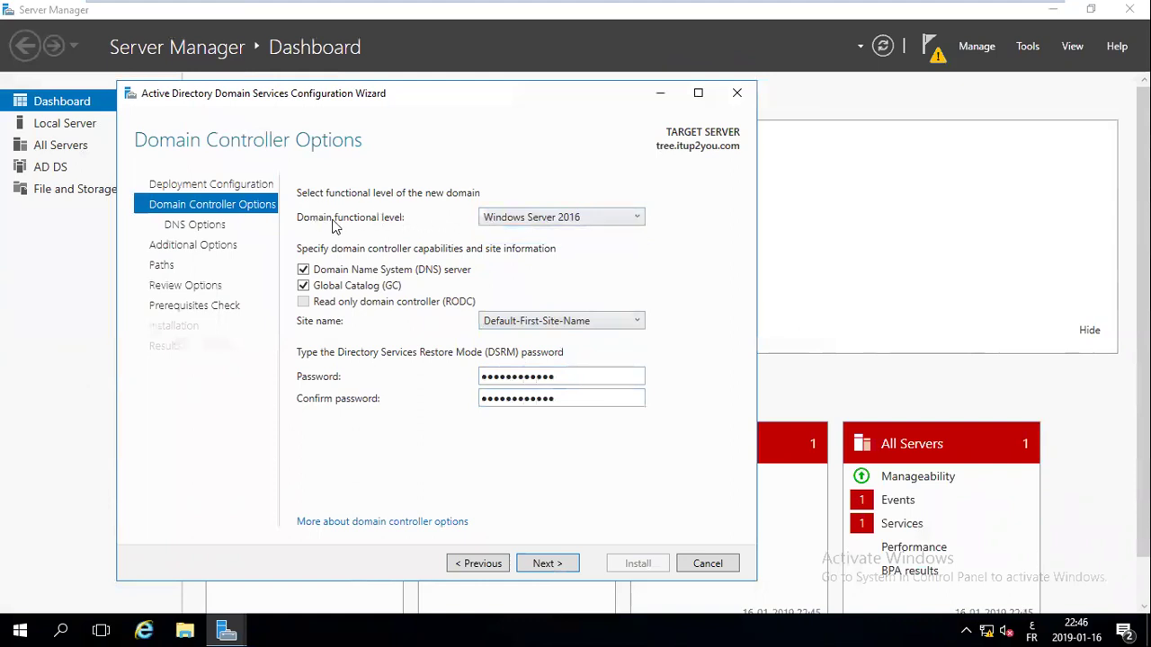
left_click(534, 225)
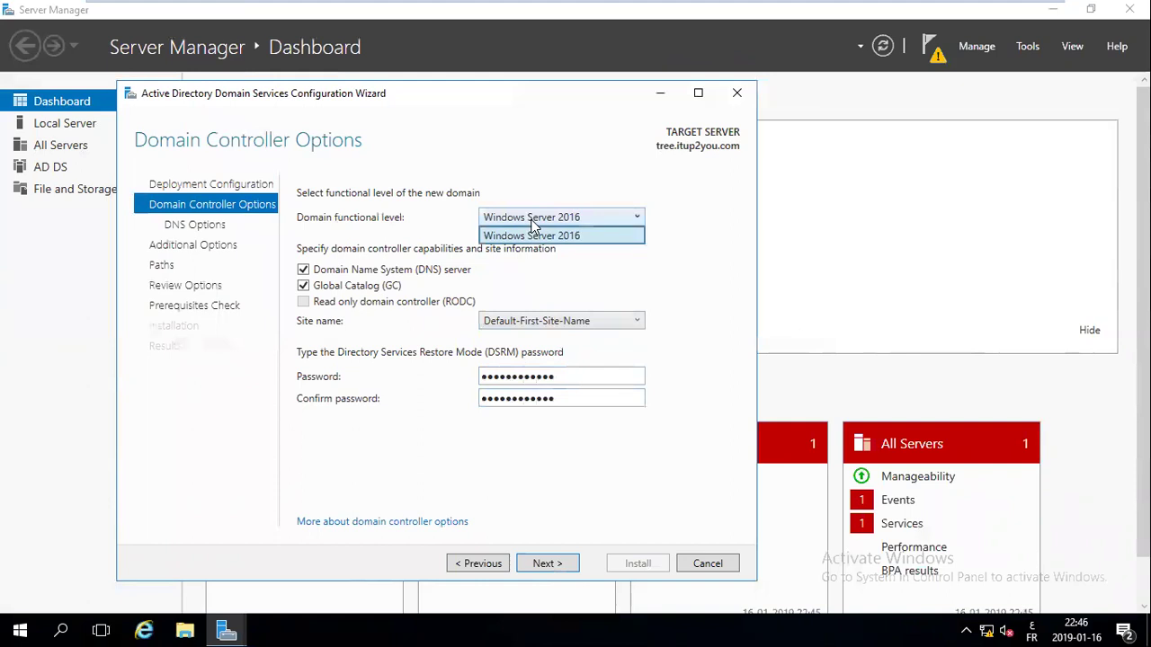
left_click(531, 220)
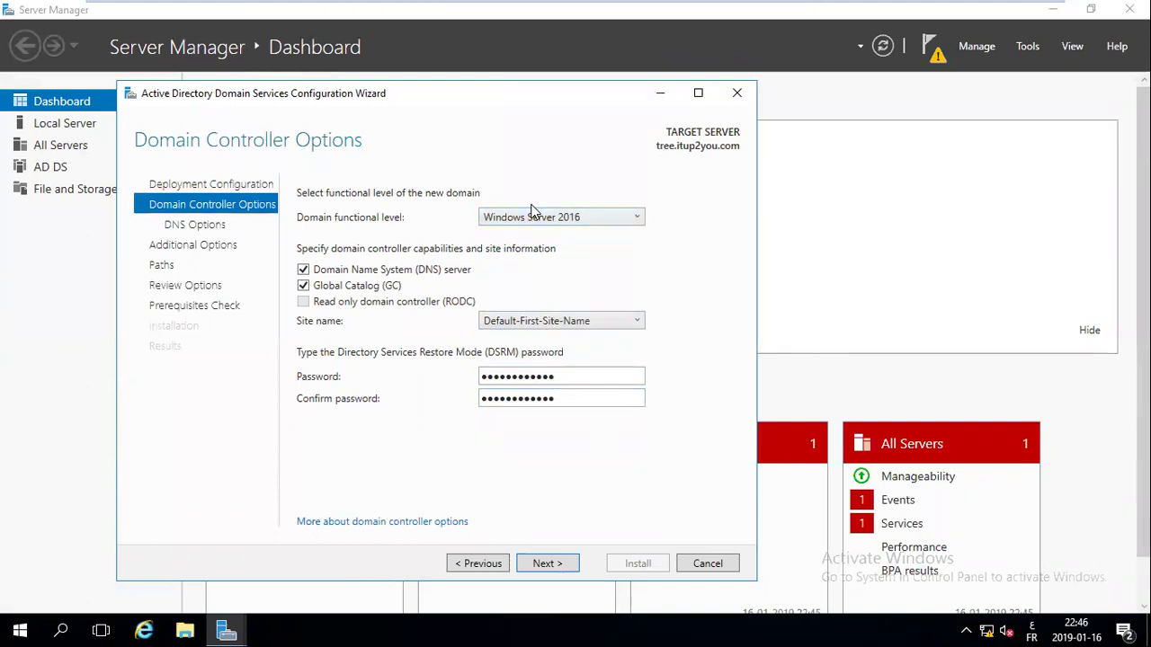
left_click(615, 222)
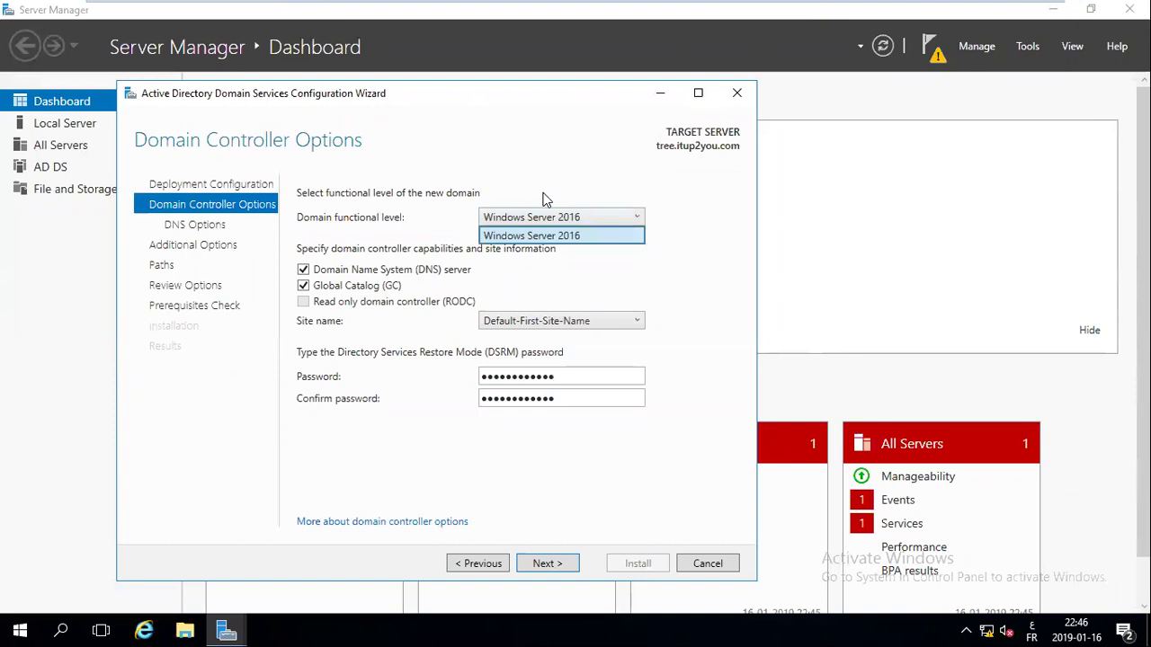
left_click(310, 227)
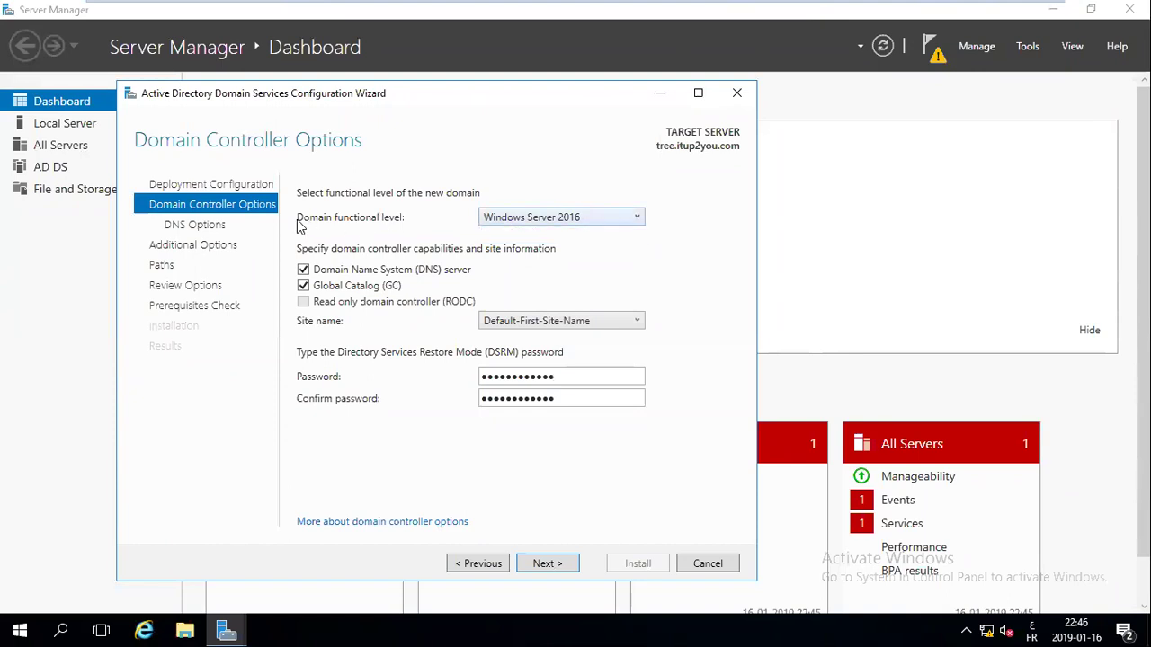
left_click(516, 221)
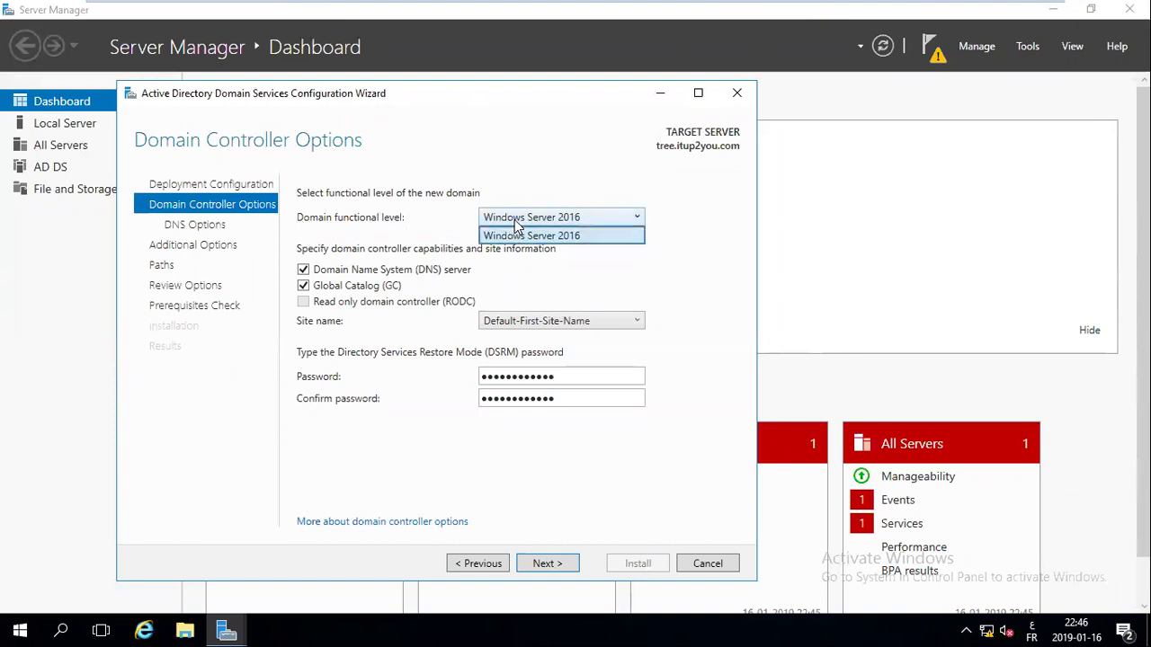
left_click(514, 148)
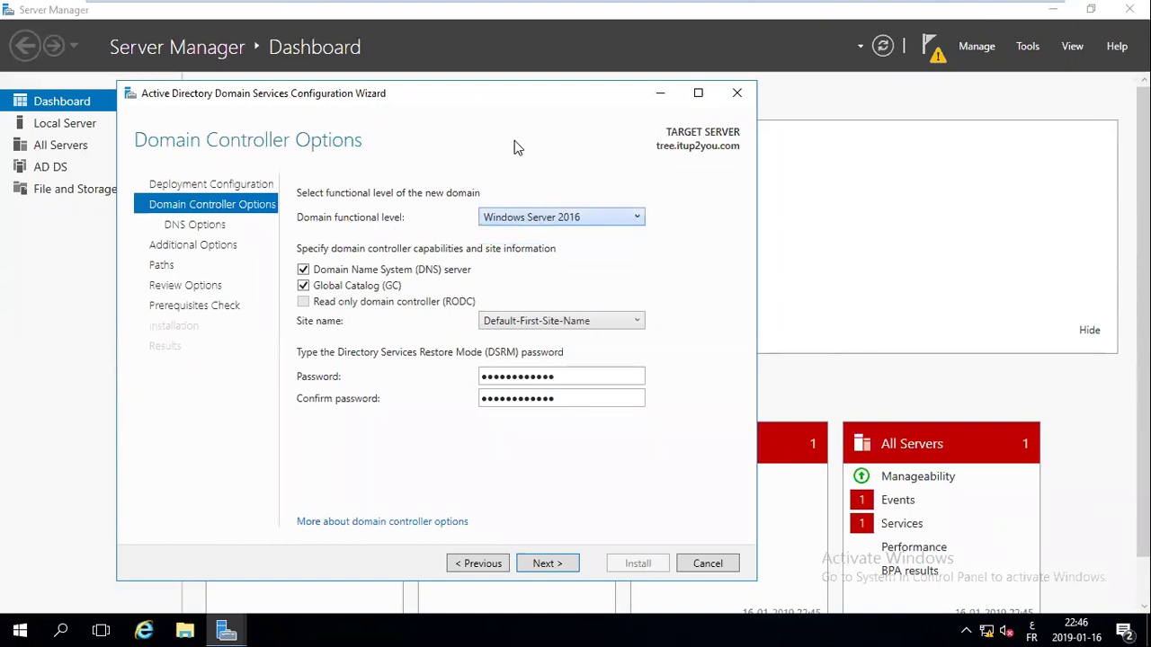
left_click(556, 571)
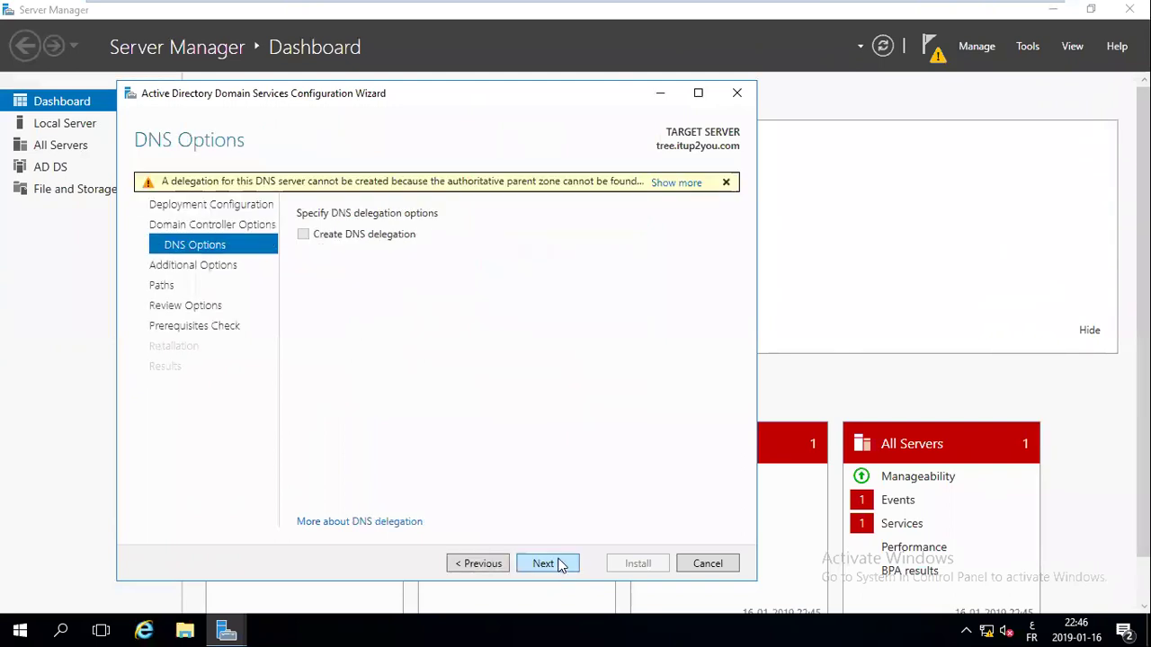
Skip DNS delegation, accept NetBIOS name IT and default database, log and SYSVOL paths, and confirm the review
left_click(559, 564)
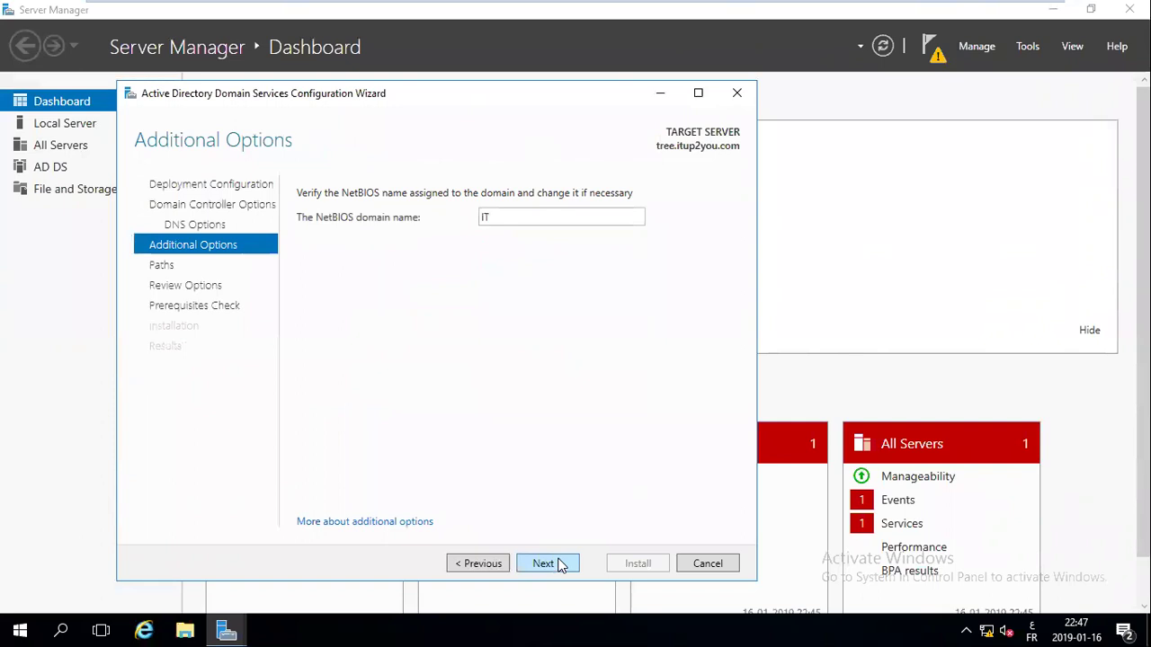
left_click(557, 563)
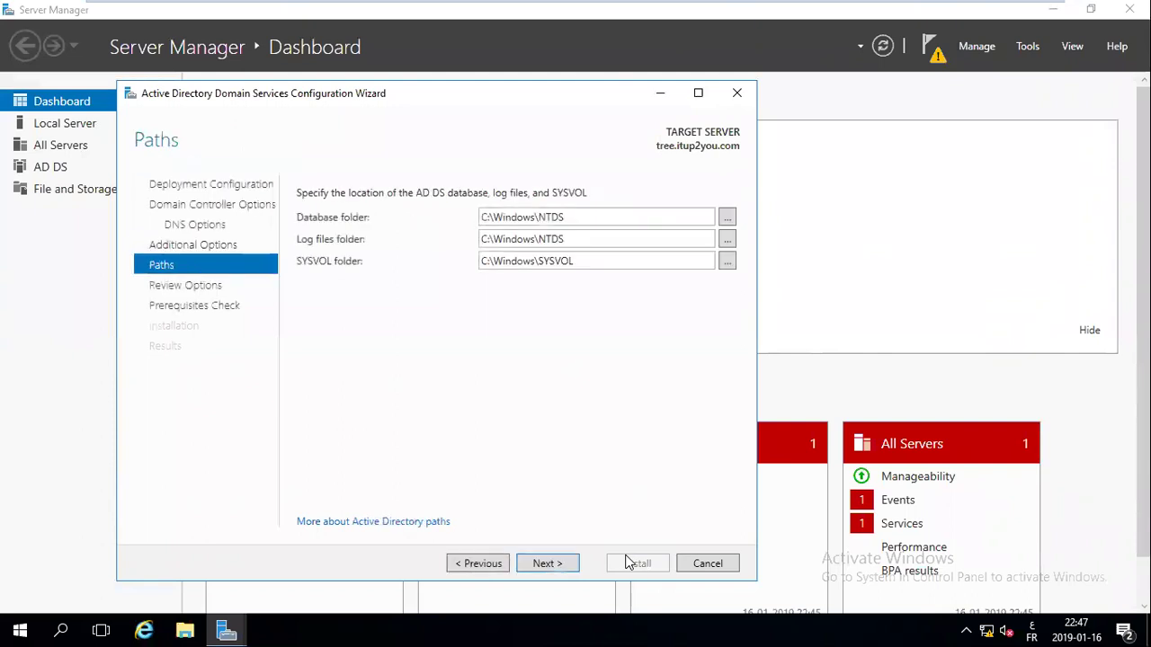
left_click(545, 567)
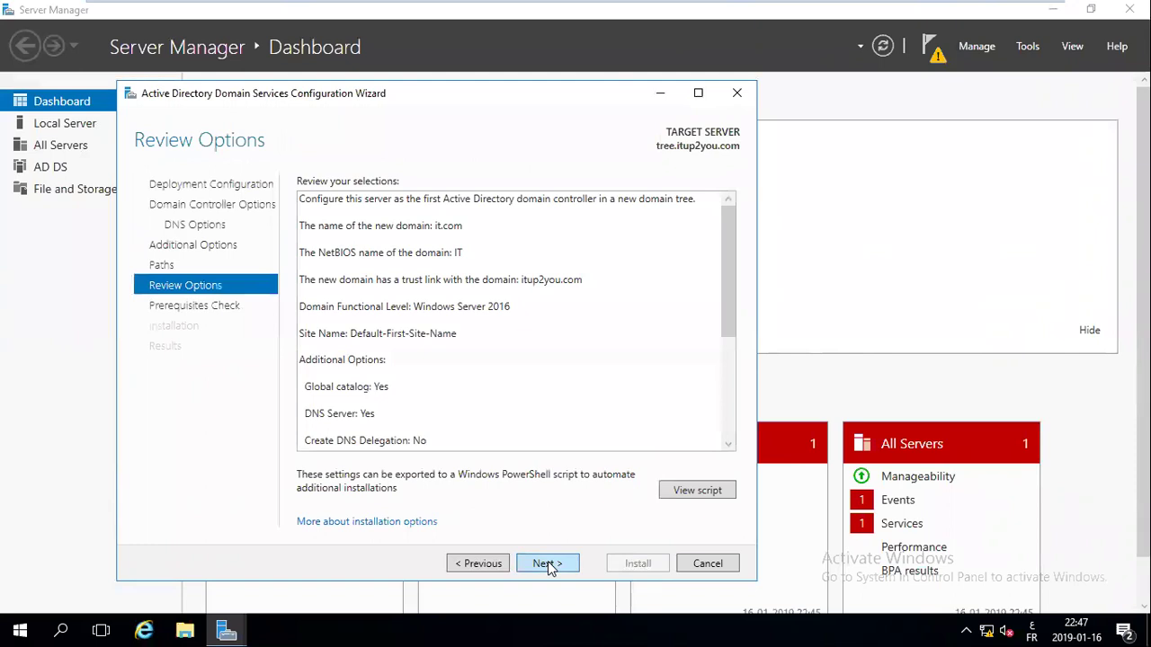
left_click(549, 567)
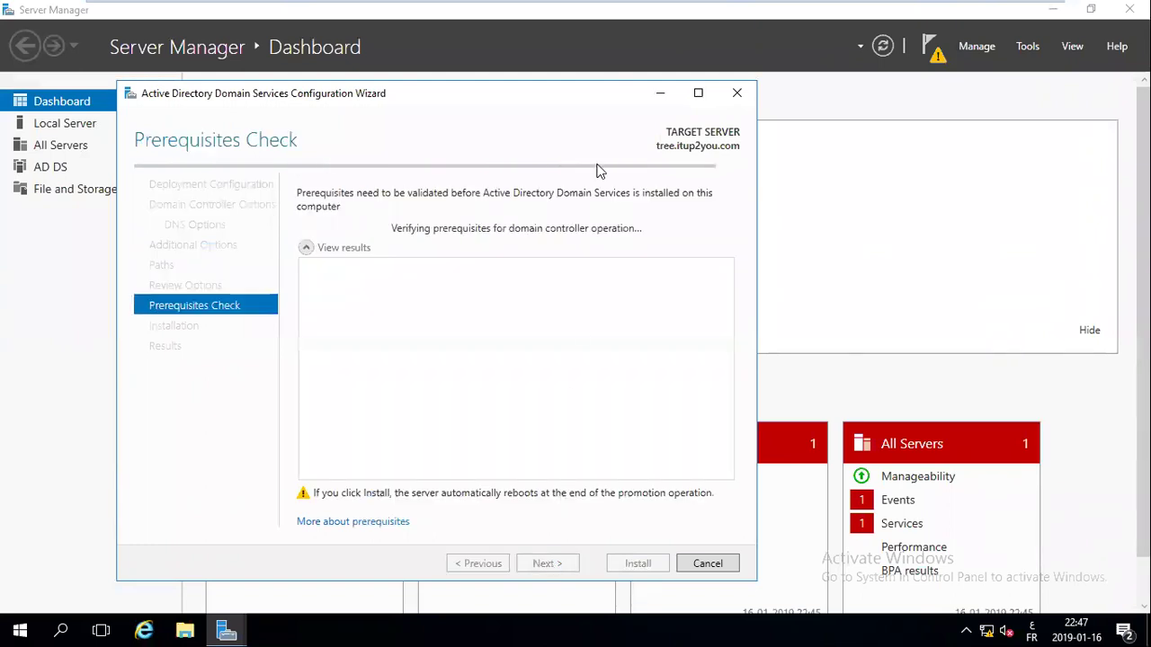
Reposition the wizard window and, once prerequisites pass, install the it.com domain controller
left_click_drag(445, 90, 445, 74)
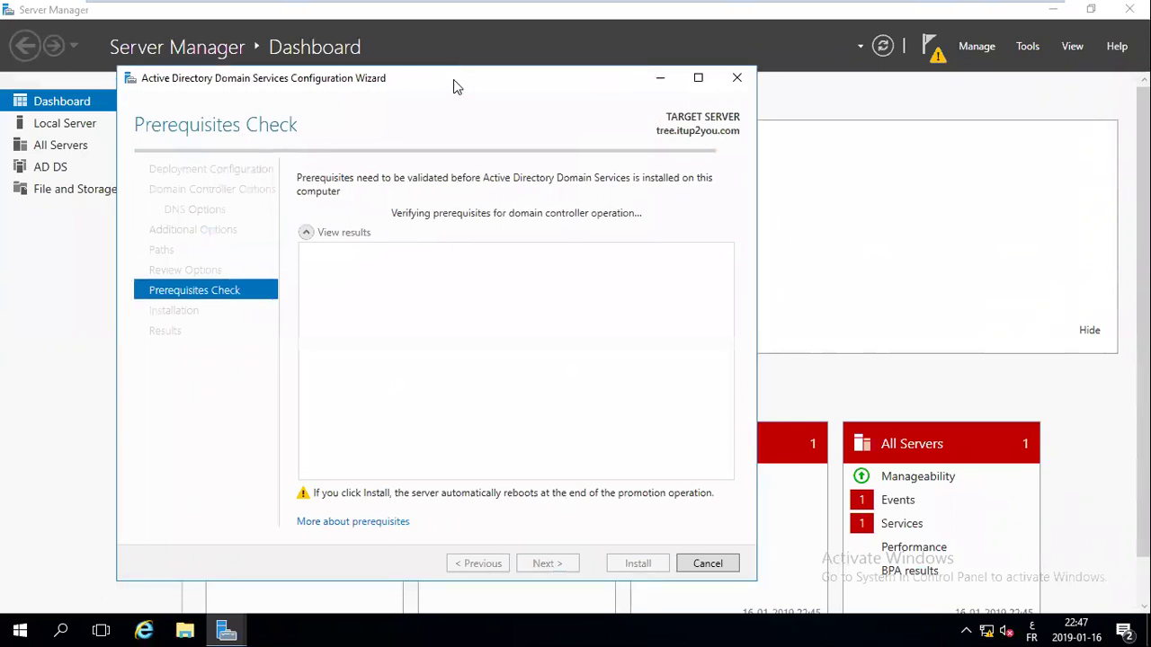
left_click_drag(353, 90, 353, 86)
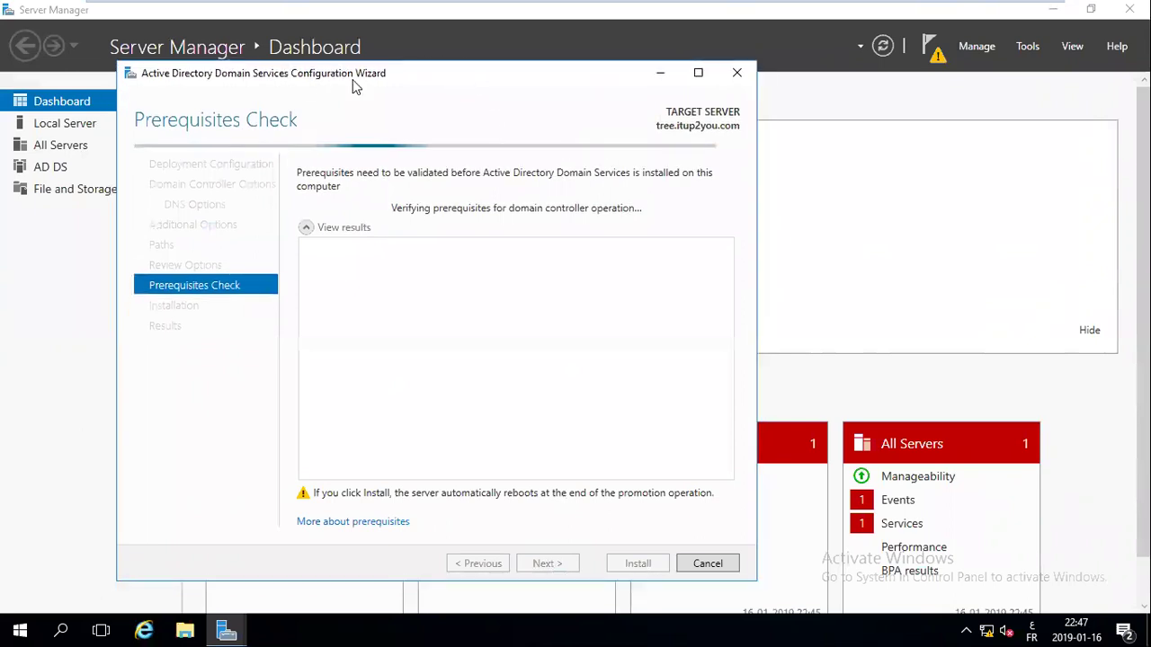
left_click_drag(458, 82, 570, 70)
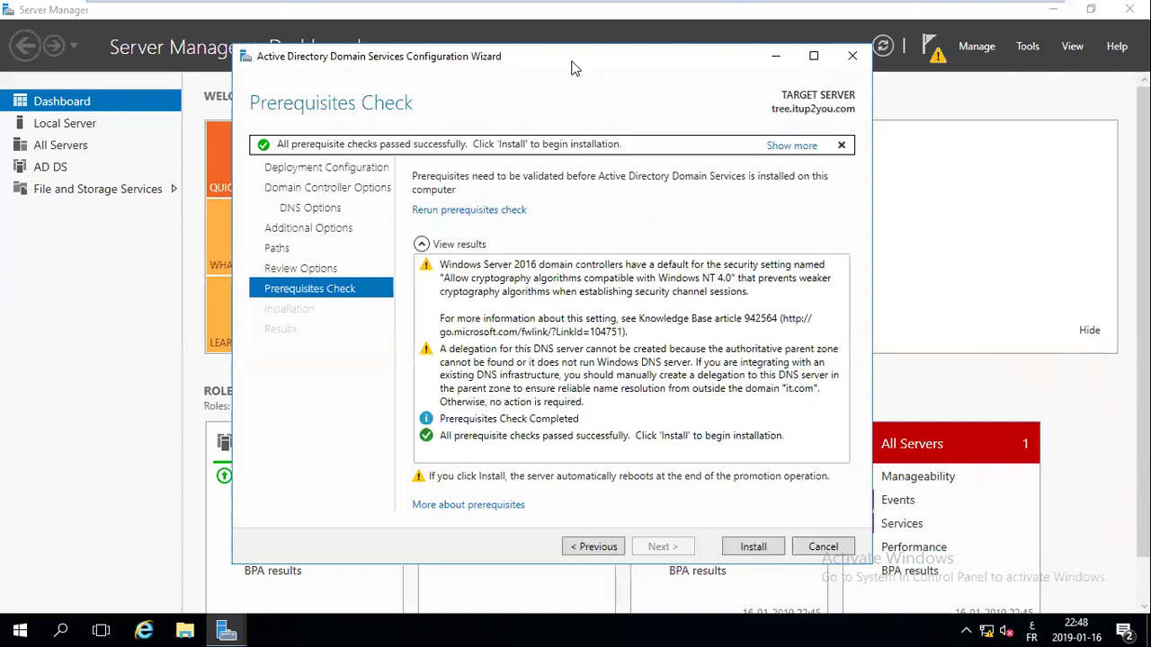
left_click(754, 547)
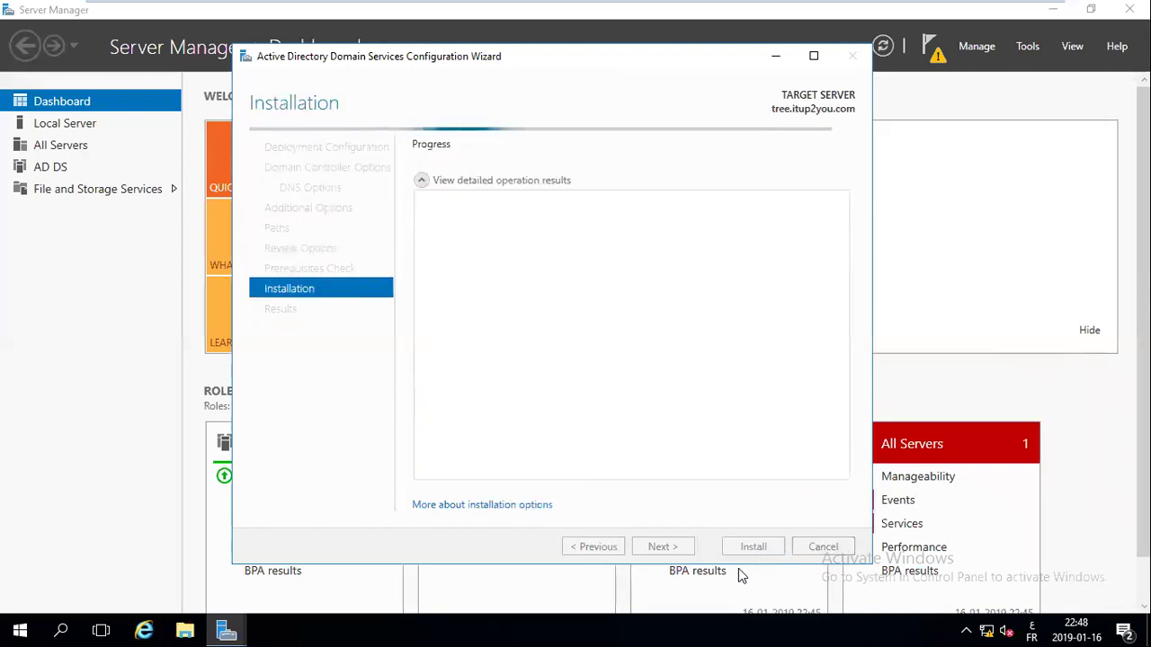
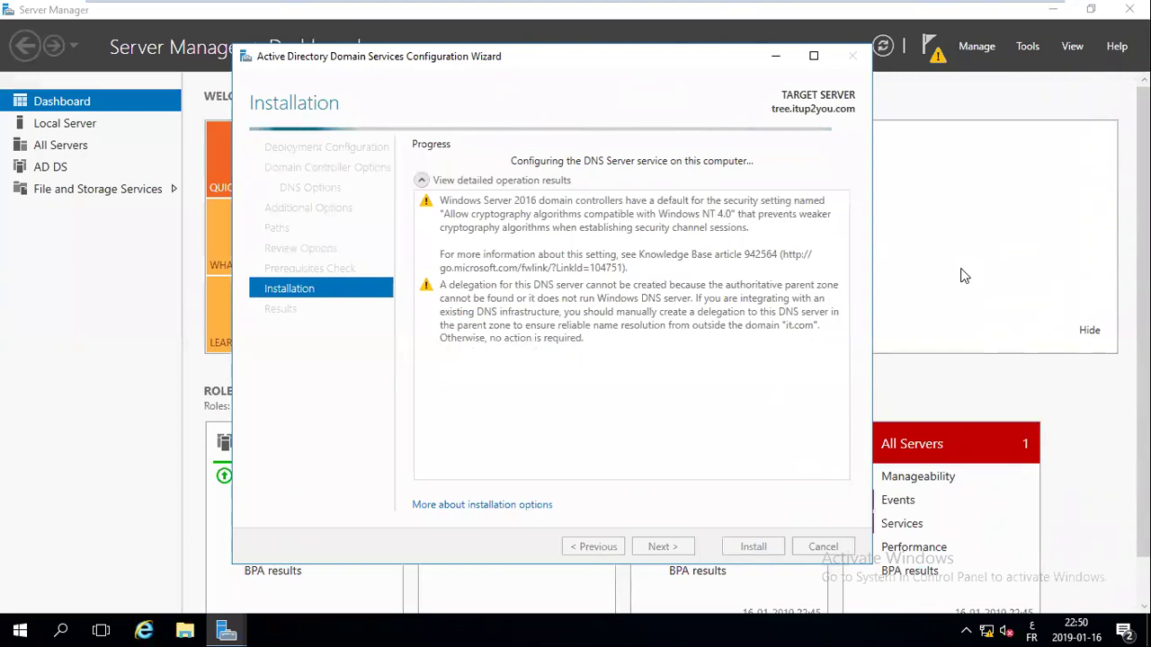
Minimize the AD DS configuration wizard and exit full-screen view of the tree it.com VM
left_click(775, 56)
mouse_move(692, 7)
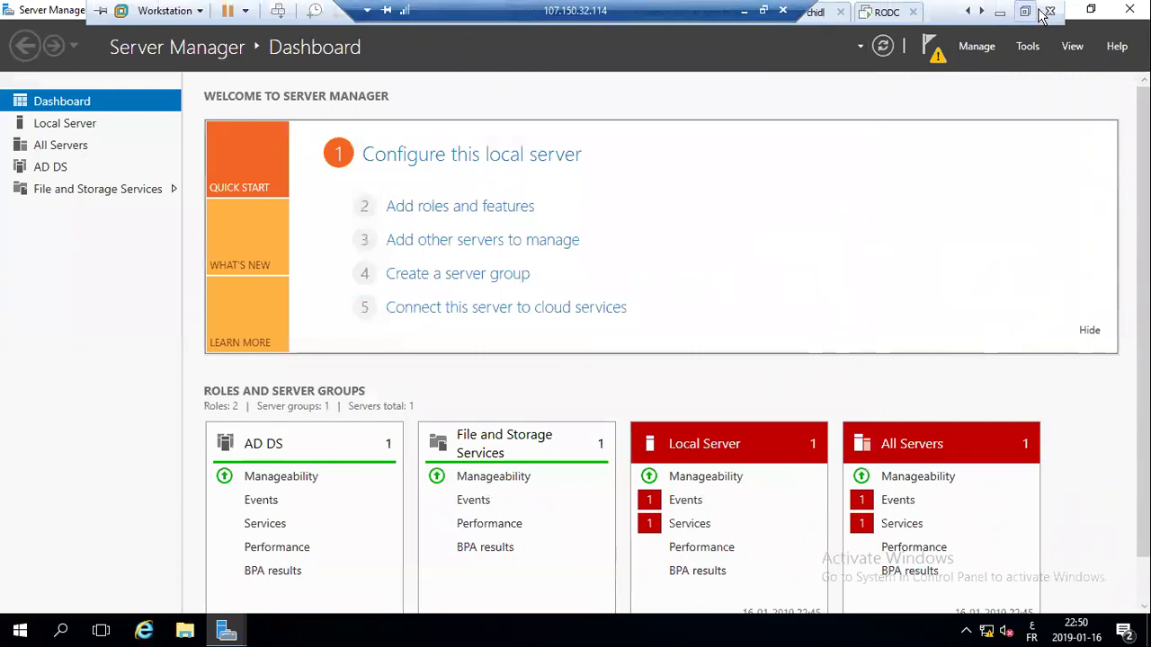
left_click(1028, 11)
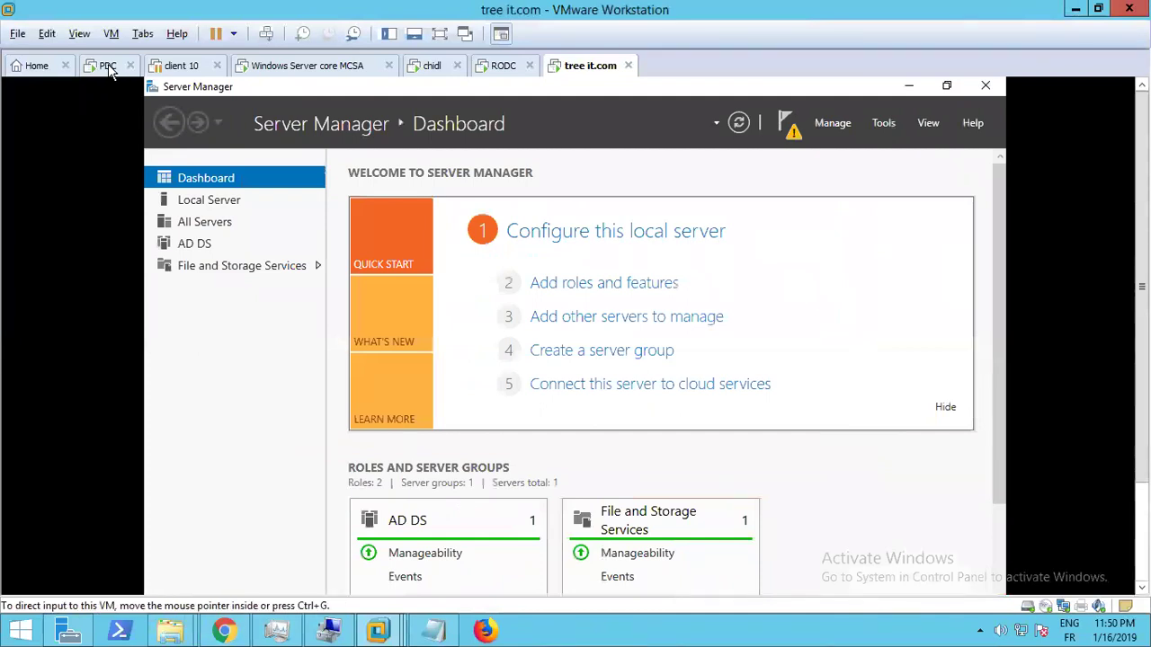
On PDC, open Raise Forest Functional Level from the Active Directory Domains and Trusts root
left_click(108, 64)
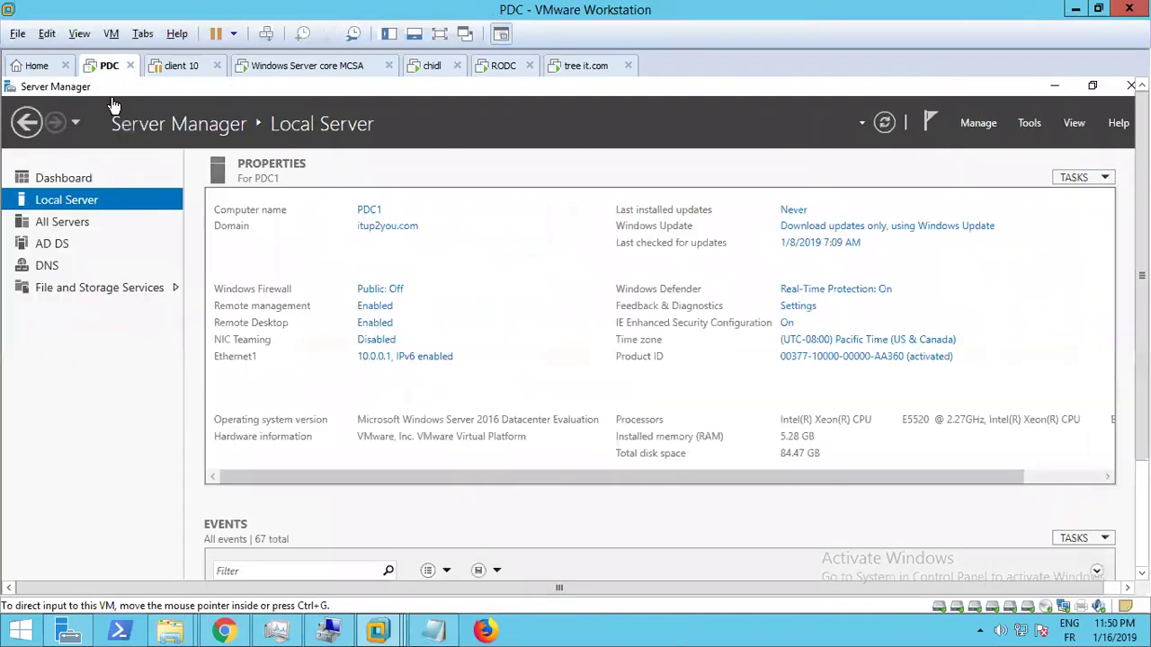
left_click(1029, 126)
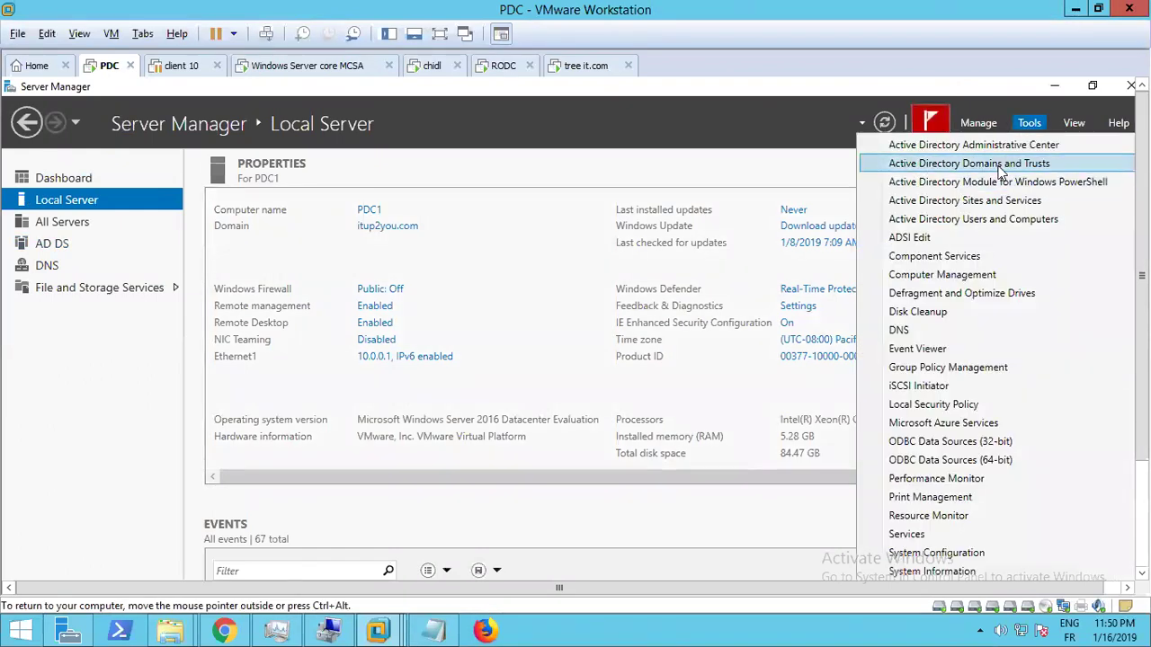
left_click(998, 164)
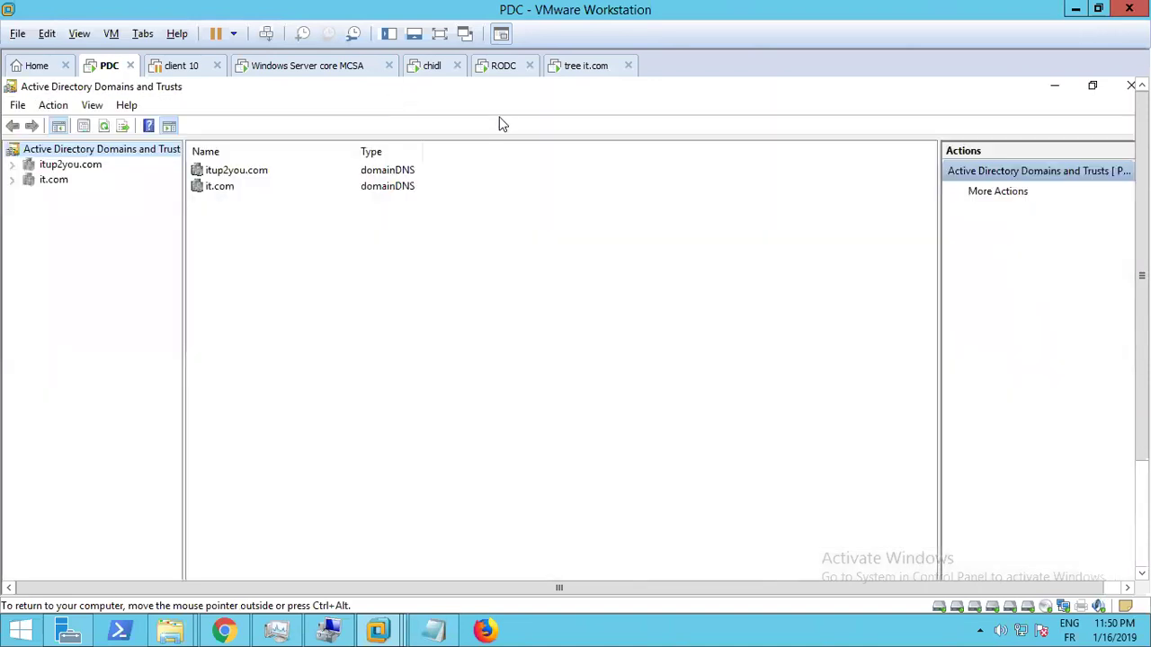
right_click(67, 152)
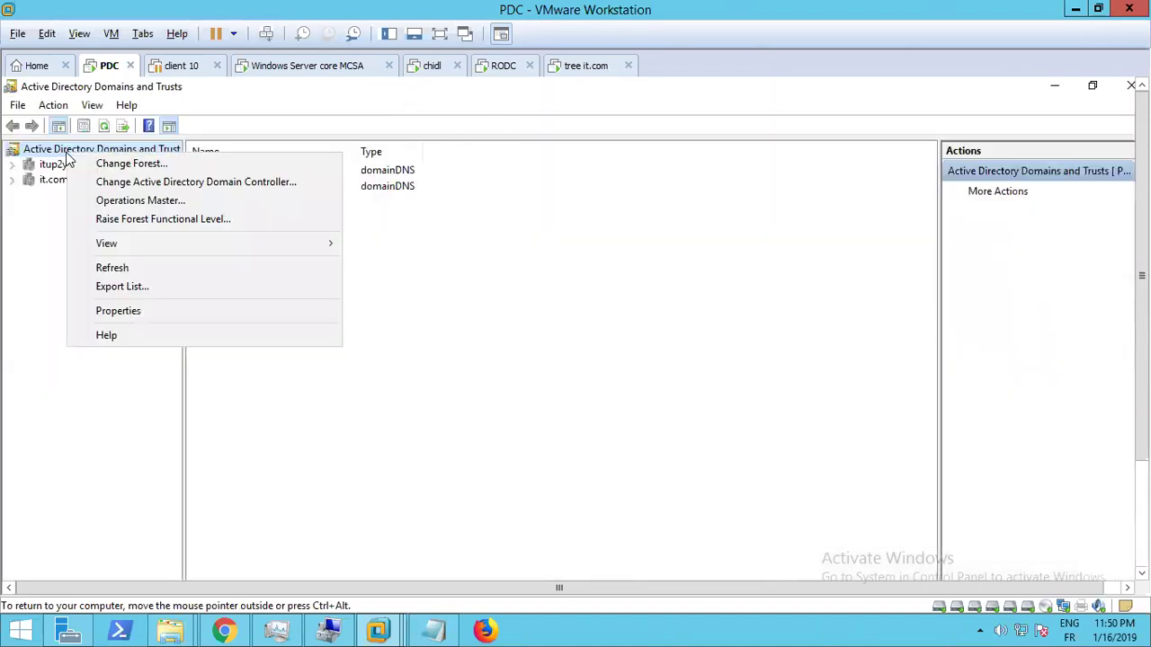
left_click(159, 225)
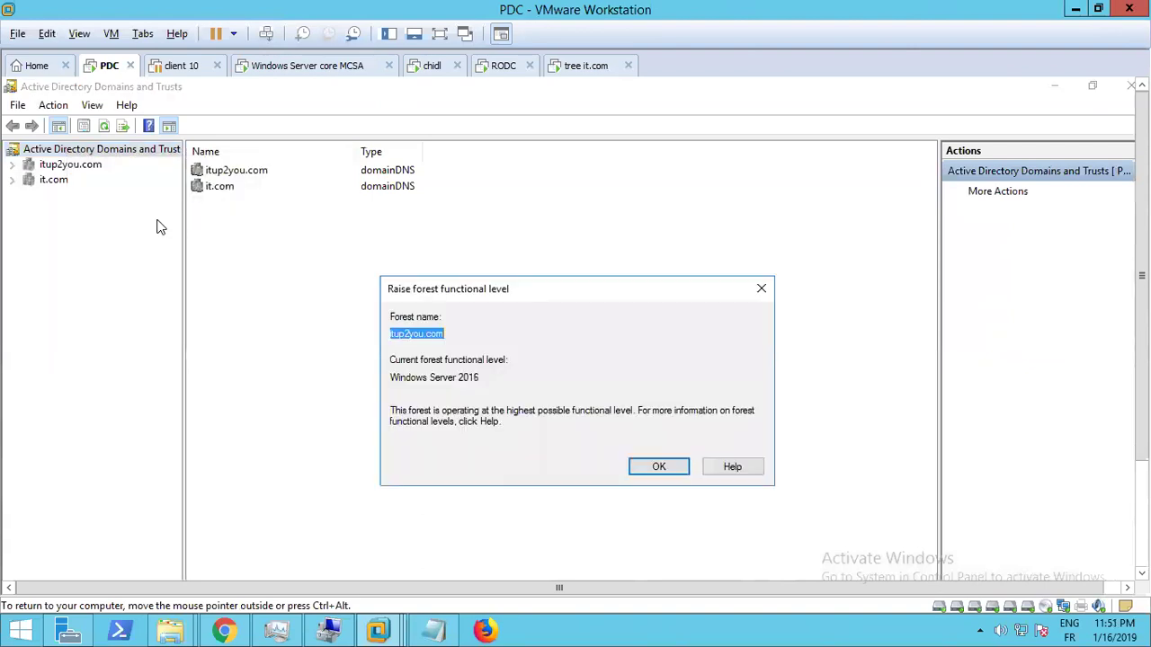
Confirm the forest level reads Windows Server 2016, close the dialog and minimize the console
left_click(404, 382)
double_click(404, 381)
left_click(404, 382)
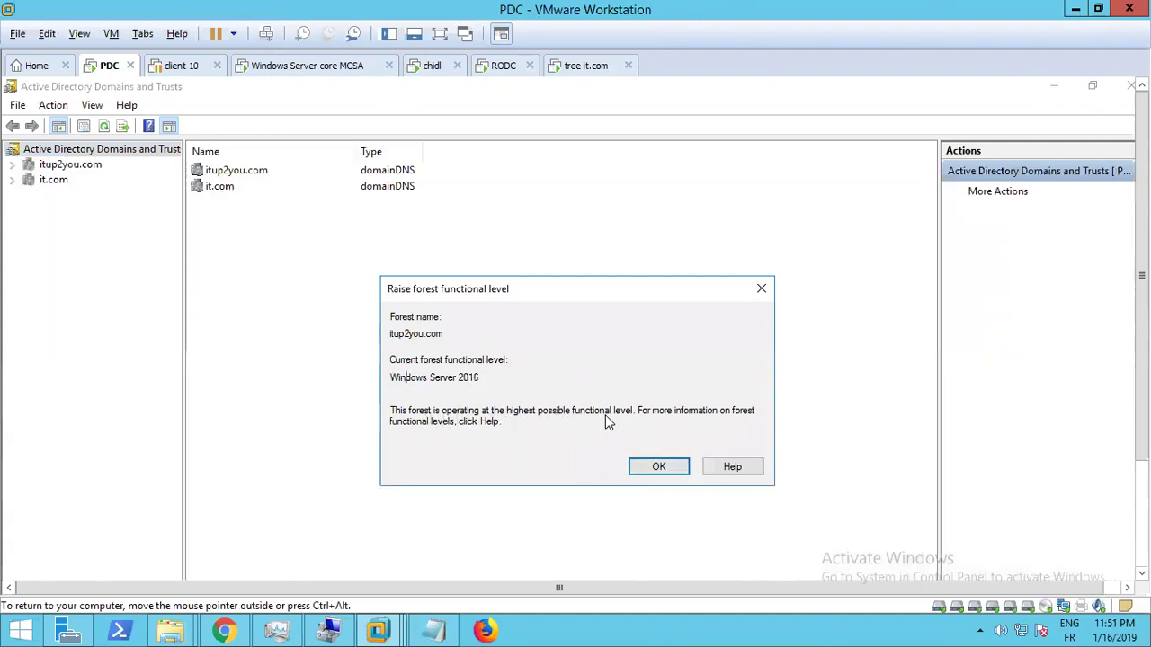
left_click_drag(478, 378, 392, 377)
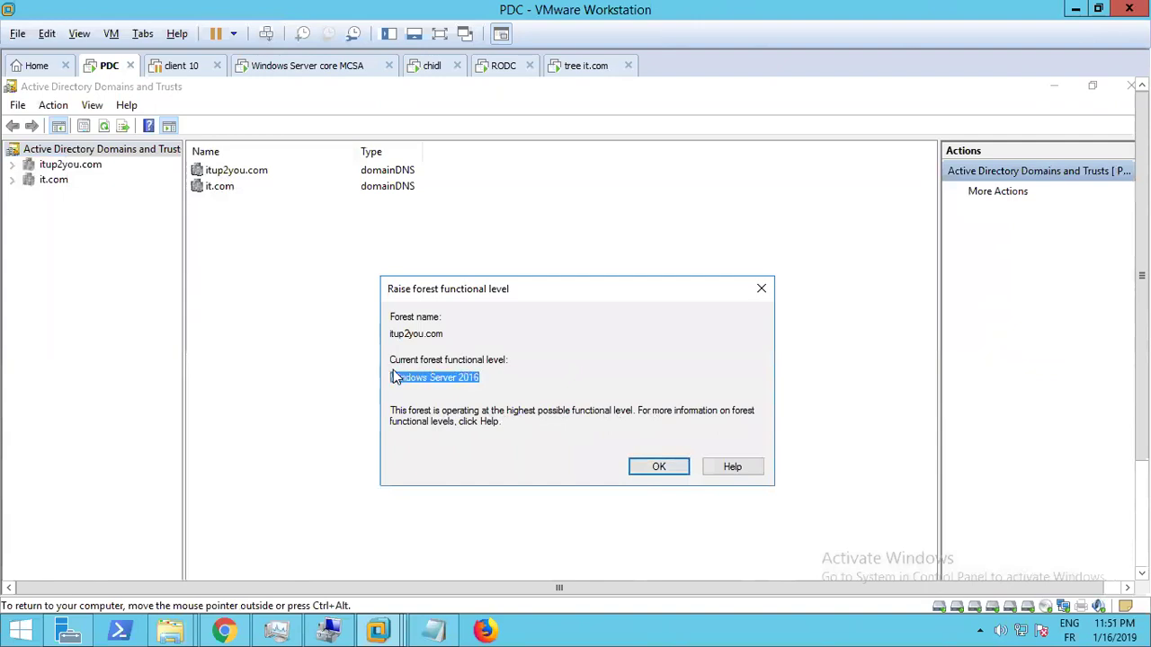
left_click(659, 468)
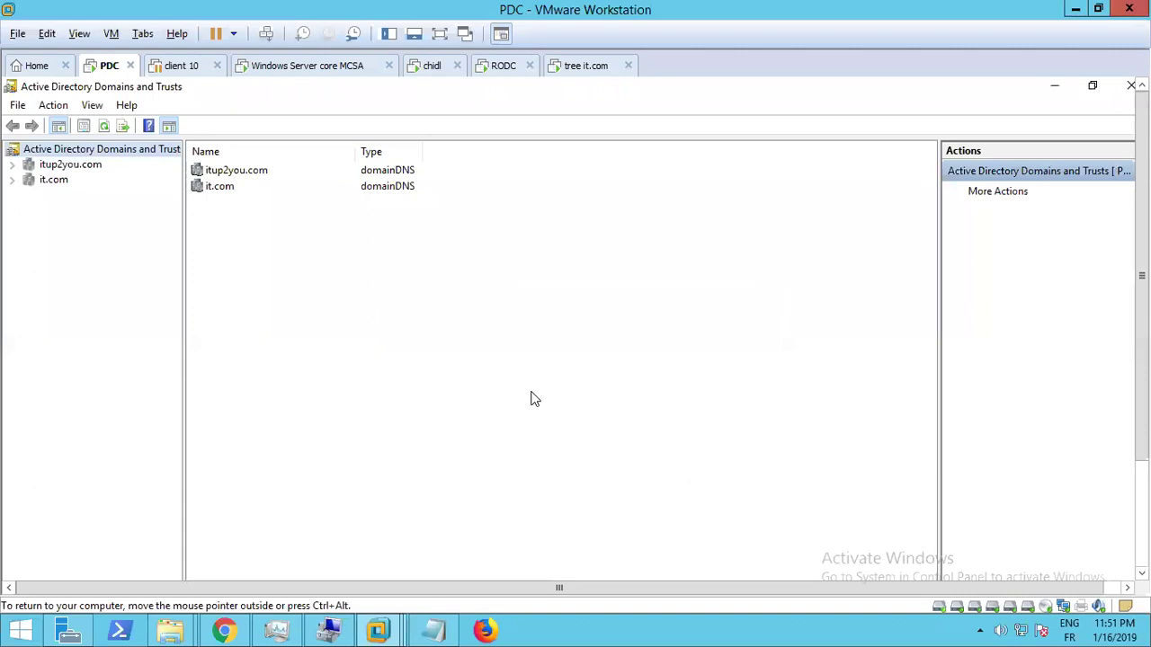
left_click(1054, 87)
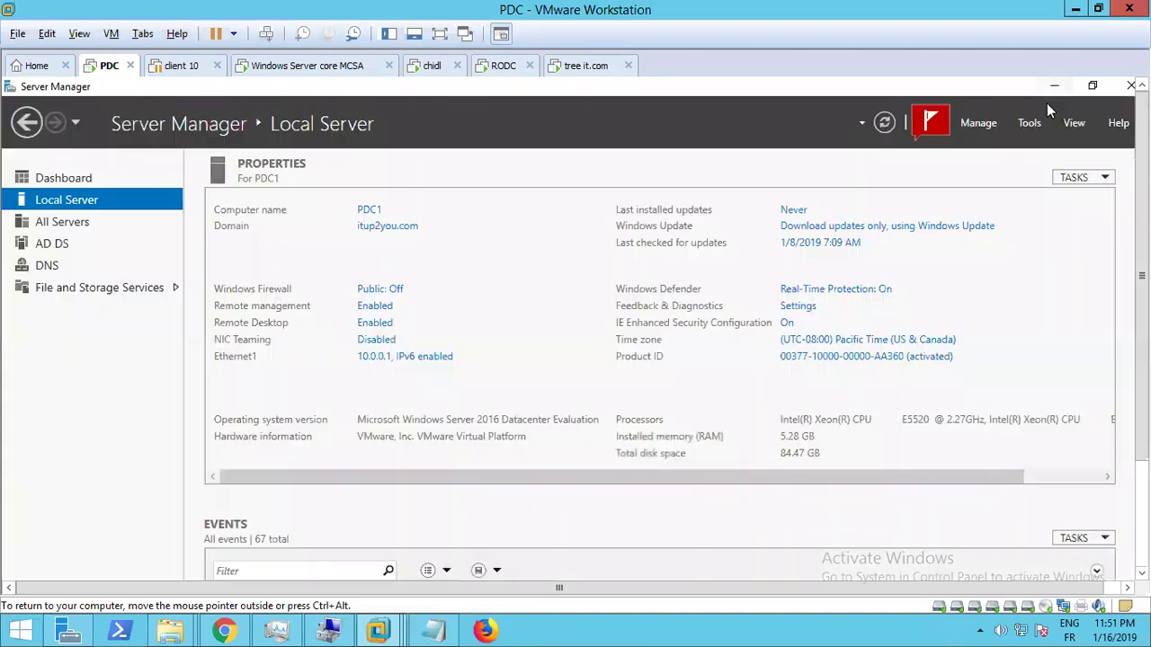
left_click(1028, 124)
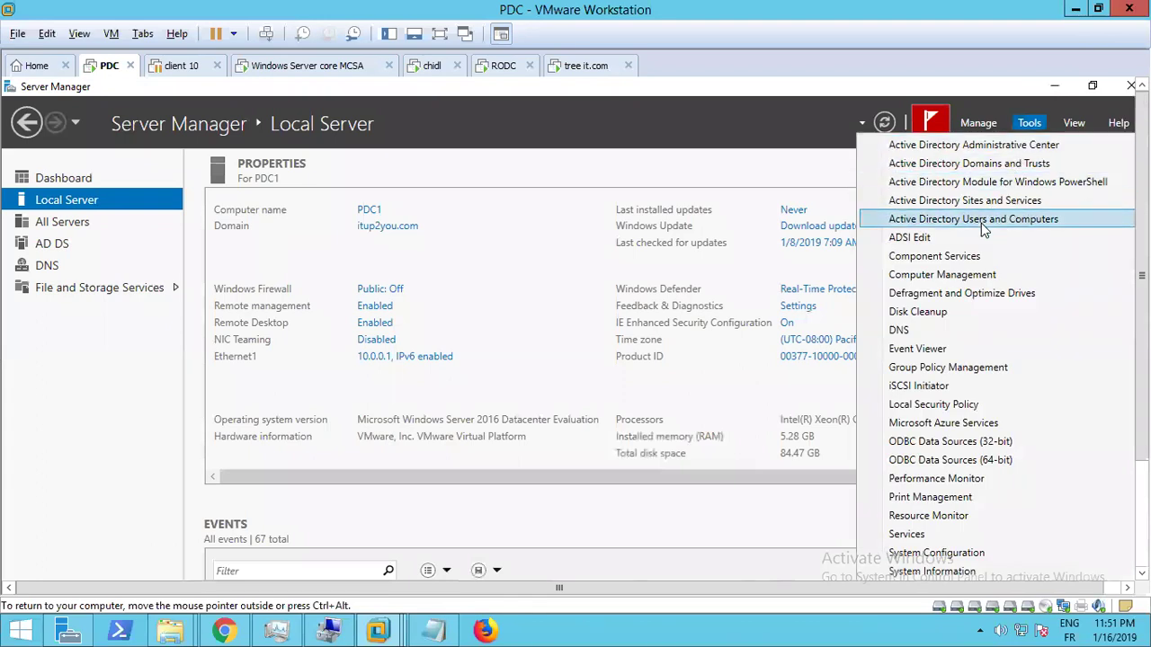
Verify itup2you.com's domain functional level is Windows Server 2016 in Users and Computers, then minimize it
left_click(981, 223)
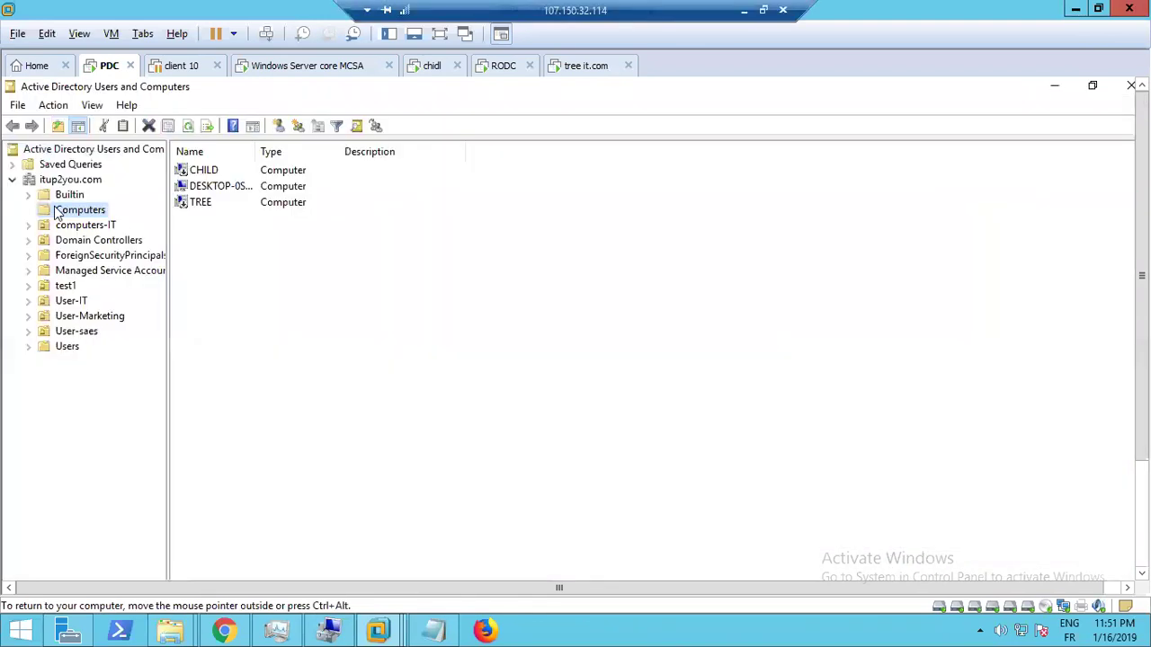
right_click(54, 179)
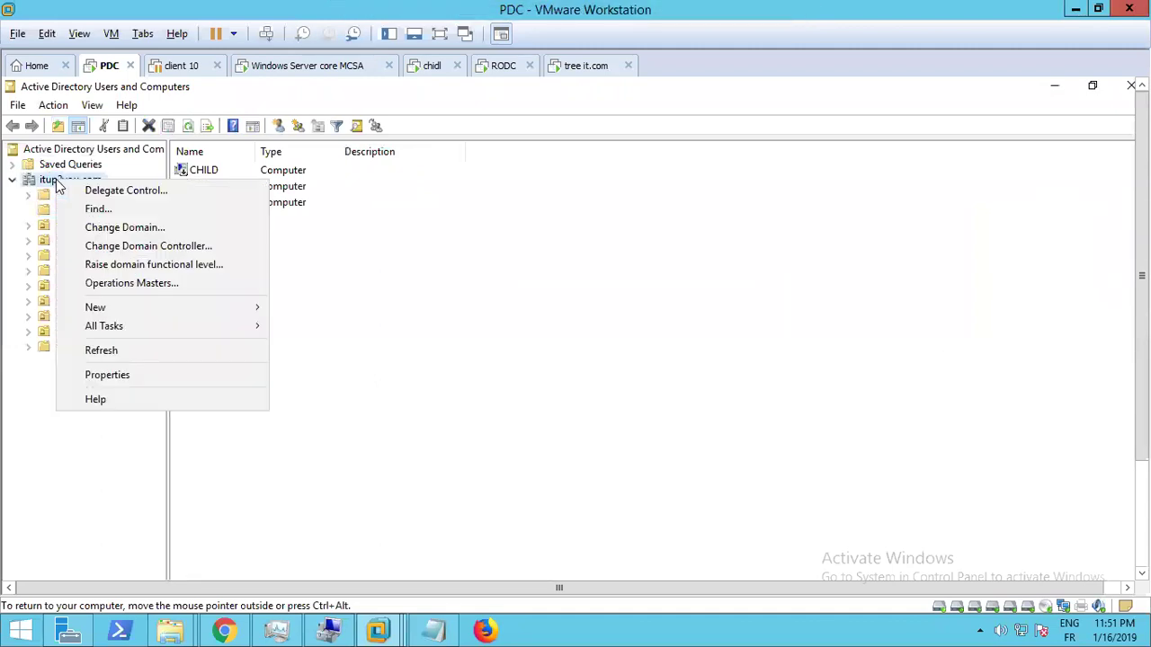
left_click(131, 268)
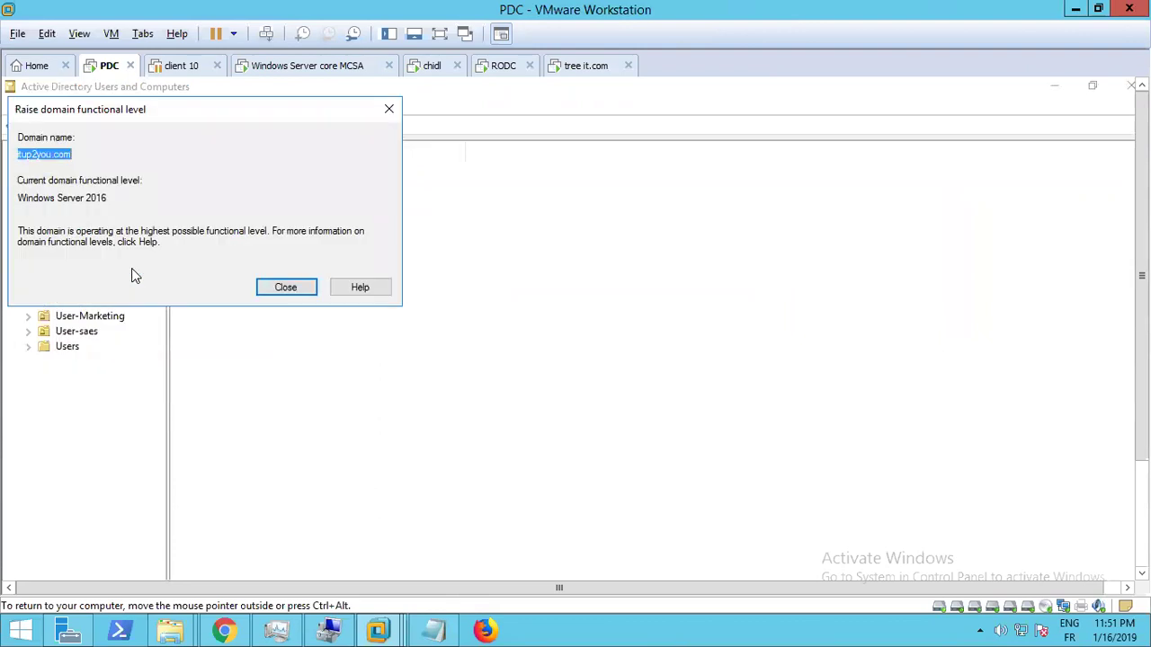
left_click(63, 155)
double_click(63, 154)
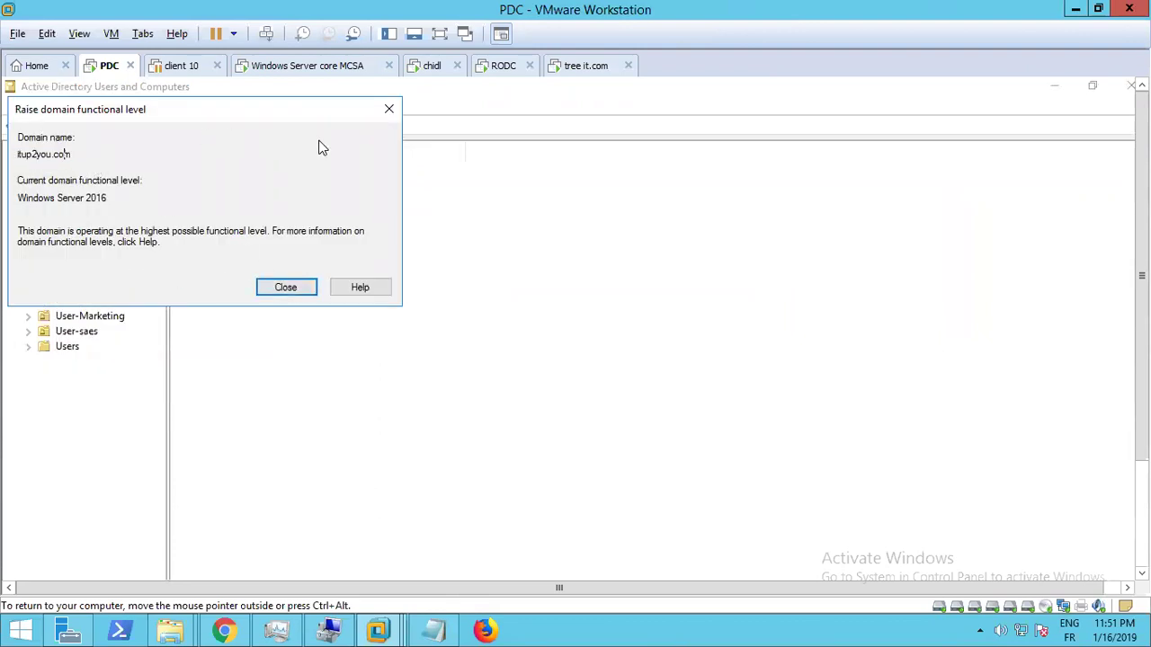
left_click(390, 110)
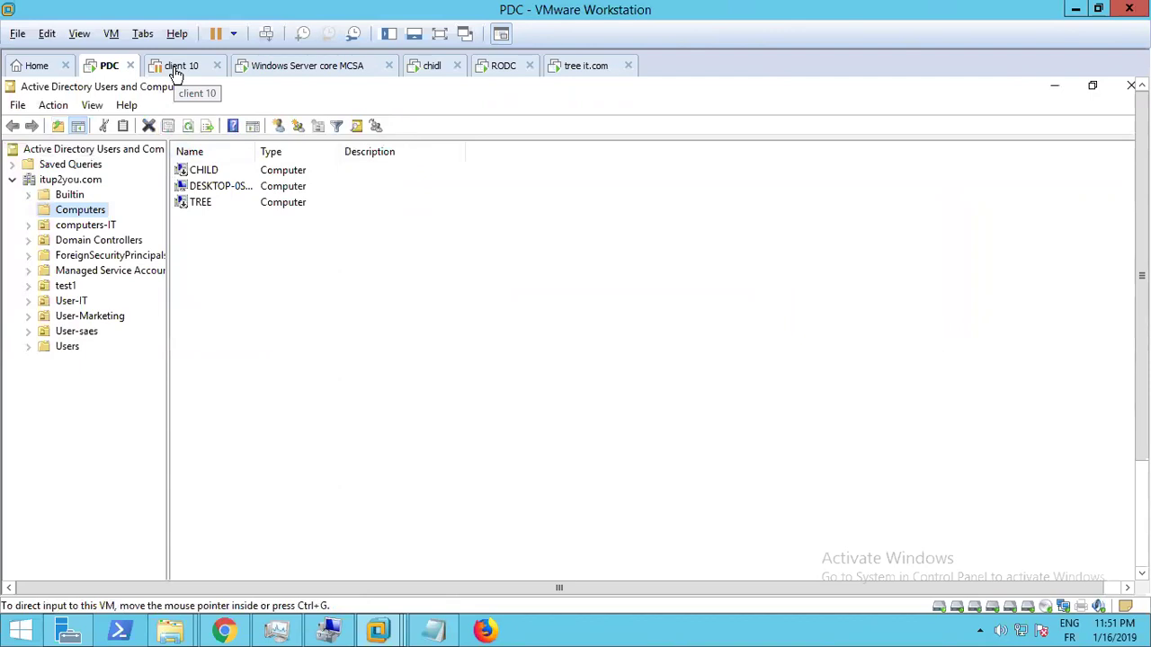
left_click(1054, 87)
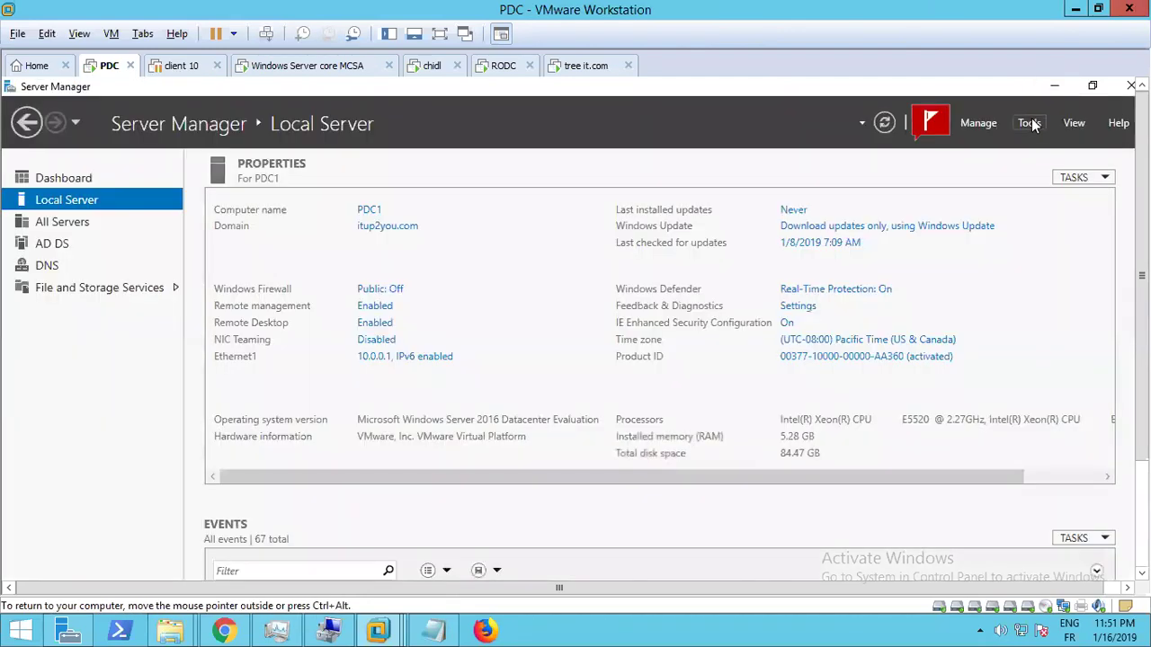
Reopen Domains and Trusts, expand itup2you.com to reveal fes.itup2you.com, and check it.com's functional level
left_click(1030, 123)
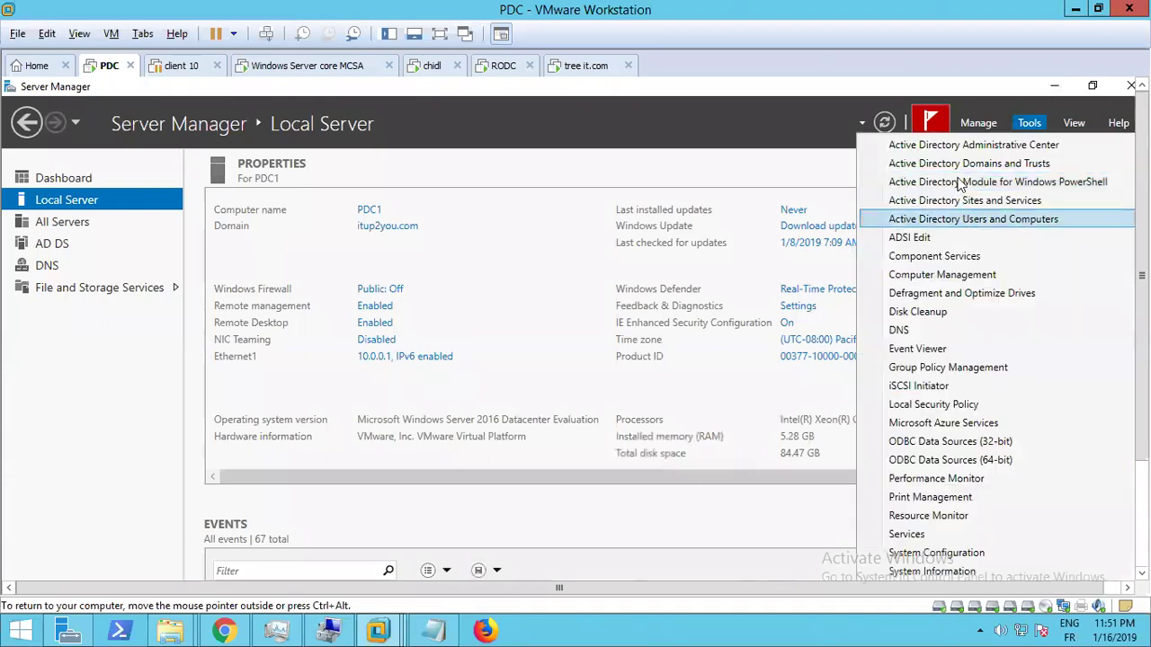
left_click(961, 164)
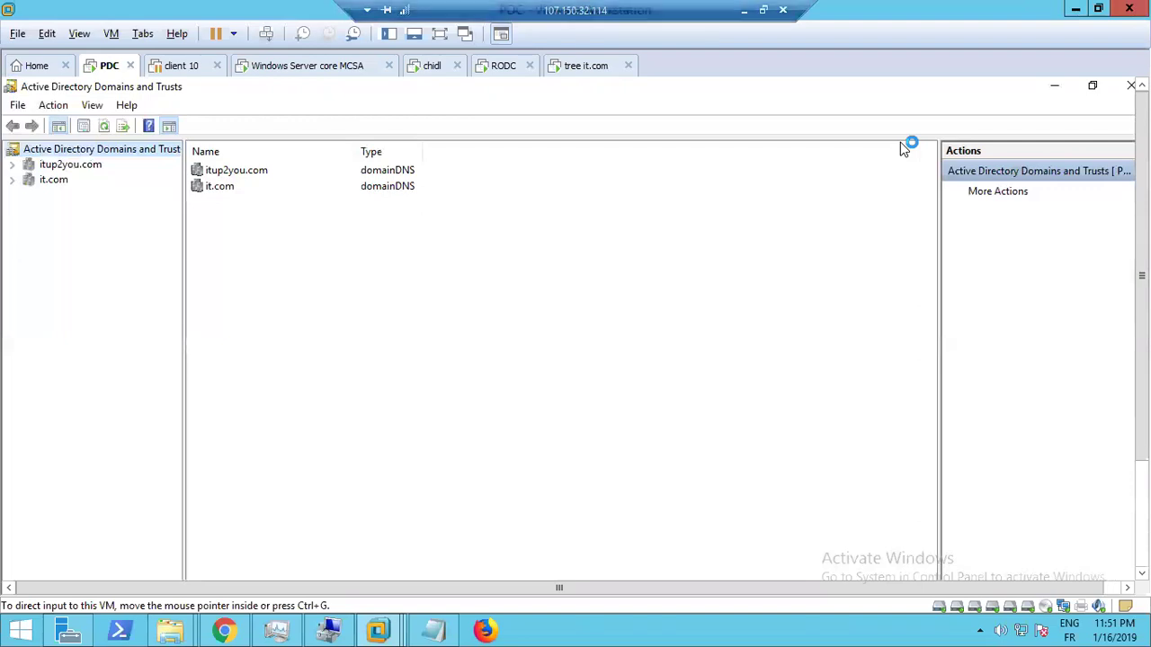
left_click(11, 165)
left_click(79, 181)
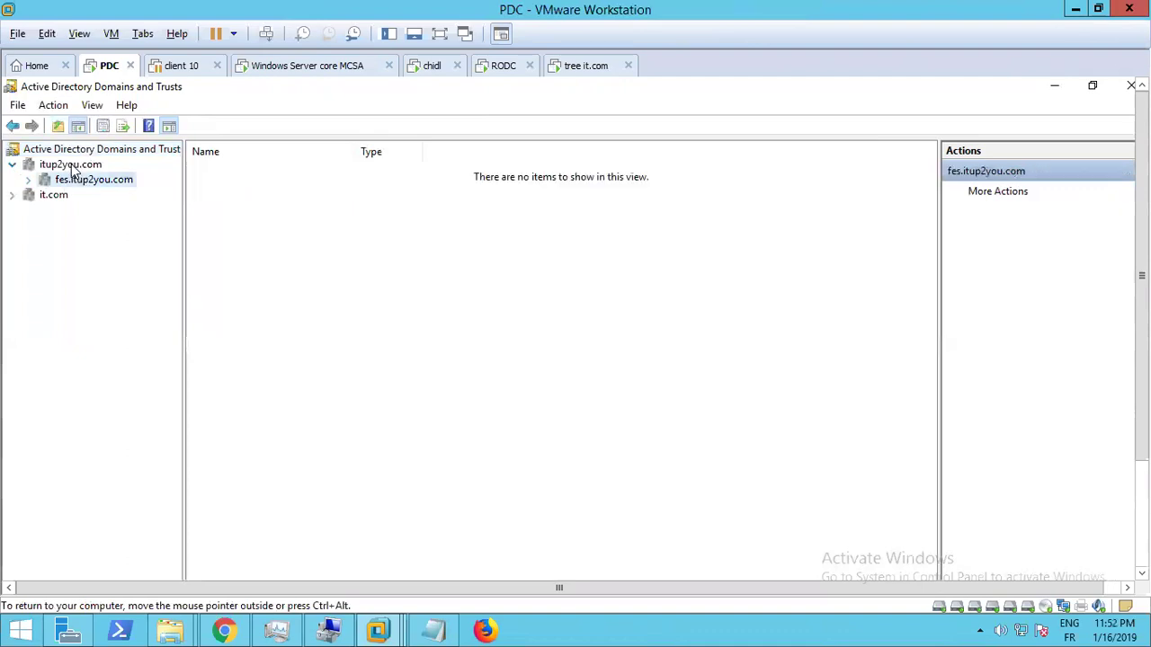
key("Up")
left_click(49, 196)
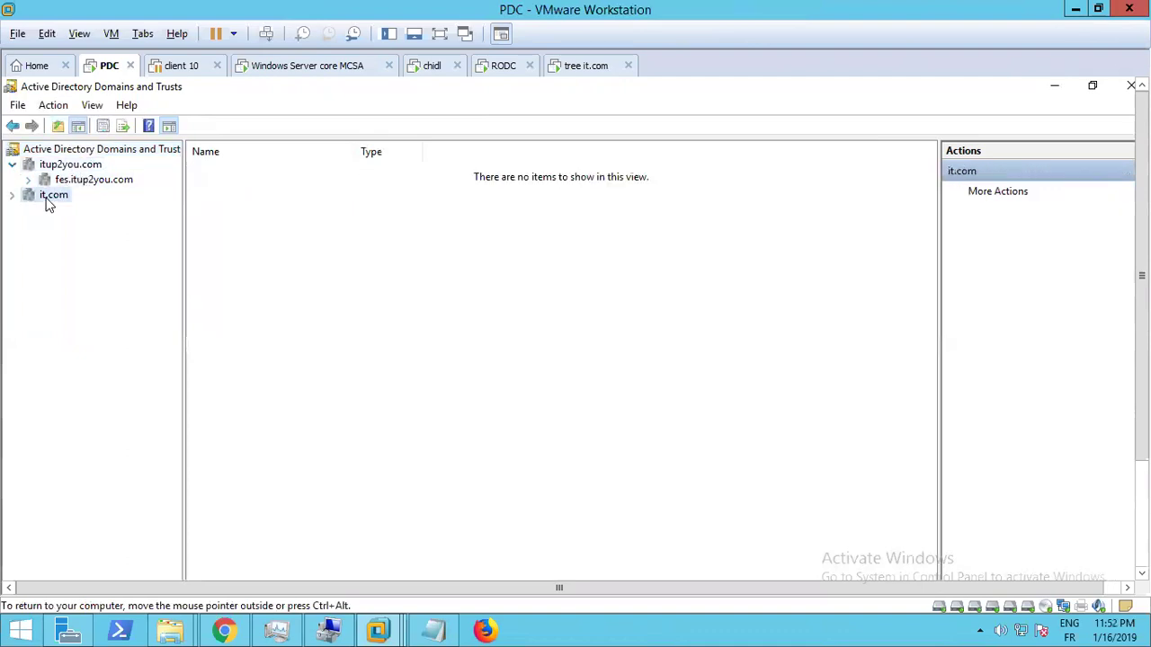
right_click(48, 199)
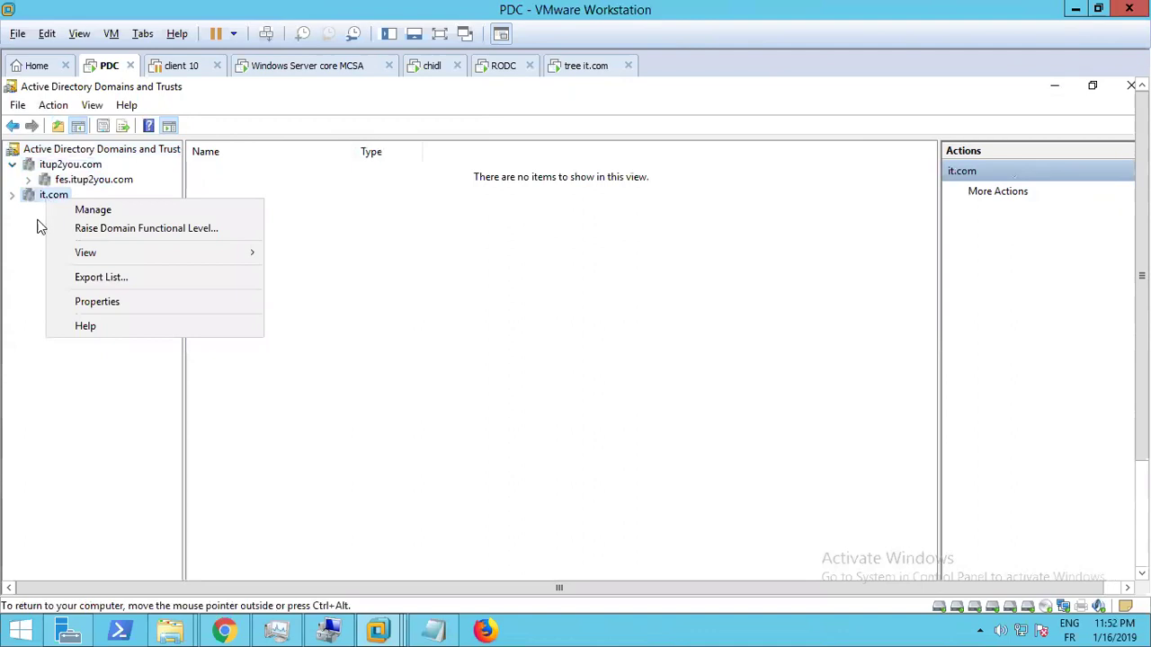
left_click(54, 198)
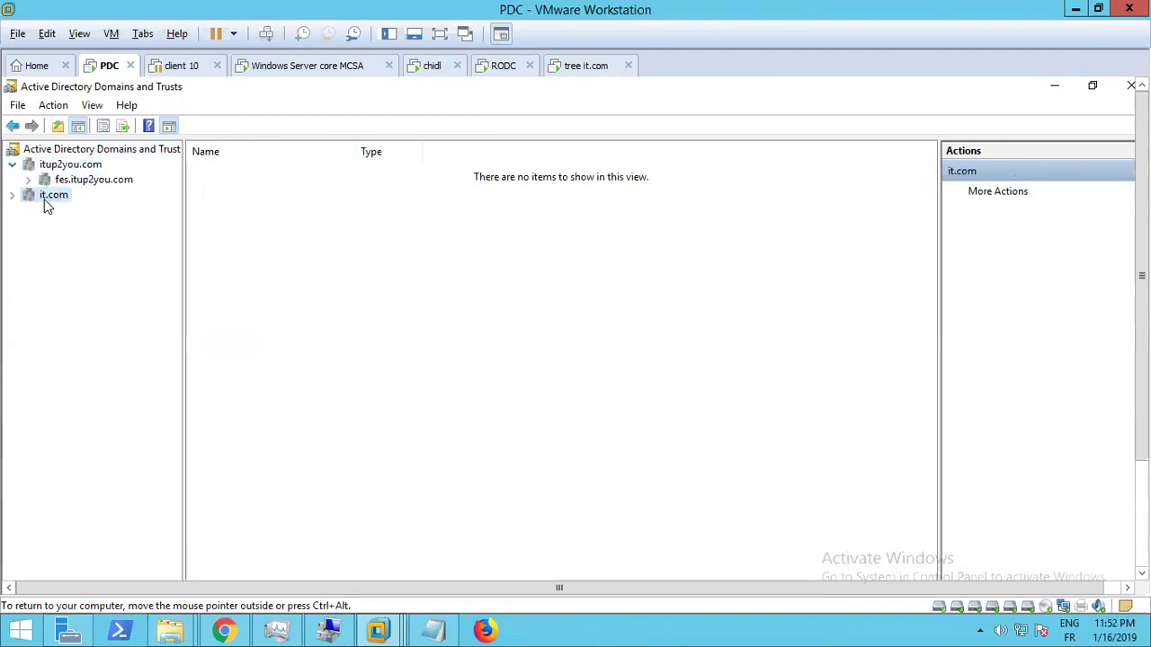
right_click(47, 202)
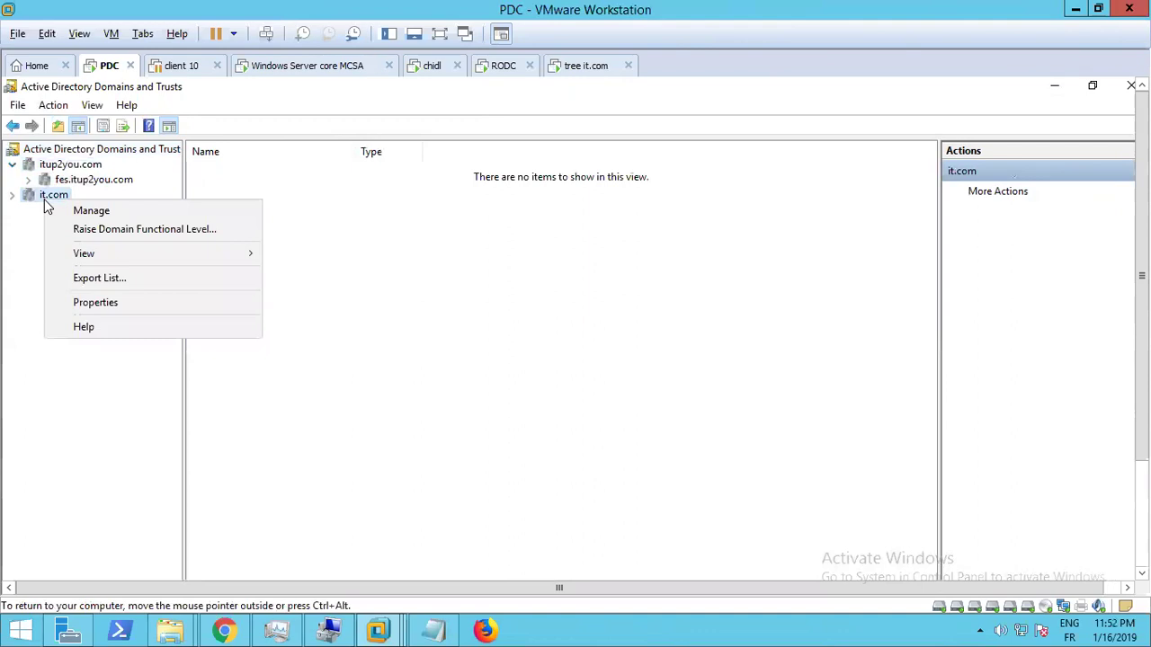
left_click(106, 224)
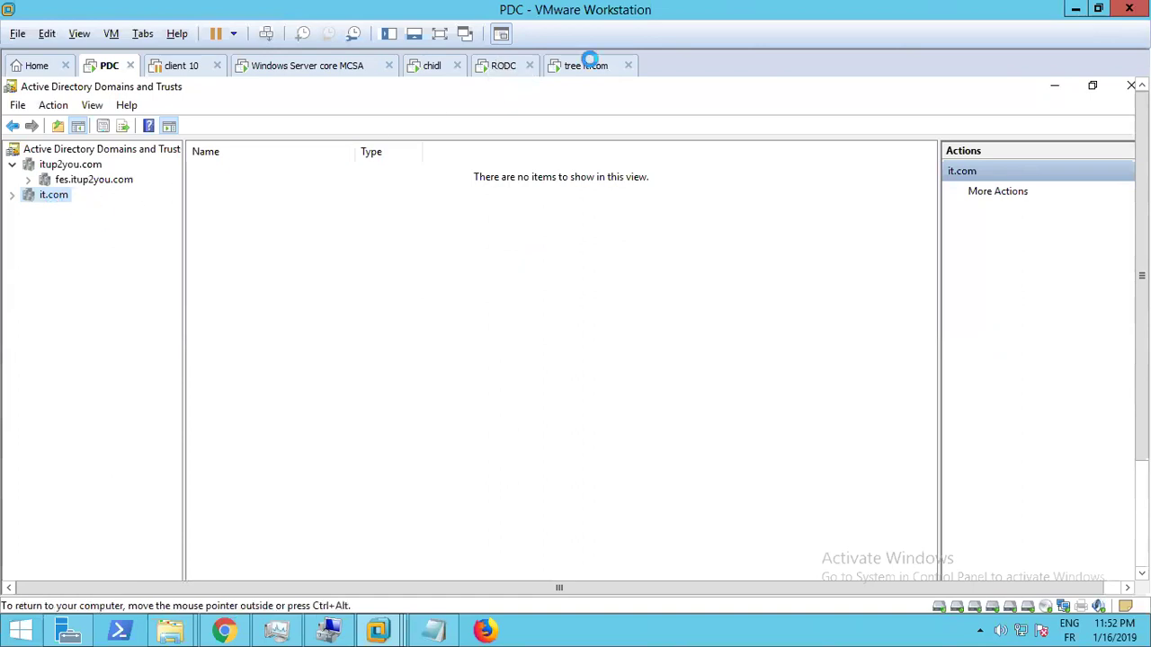
Check on the tree it.com VM's progress, then release input from it
left_click(586, 70)
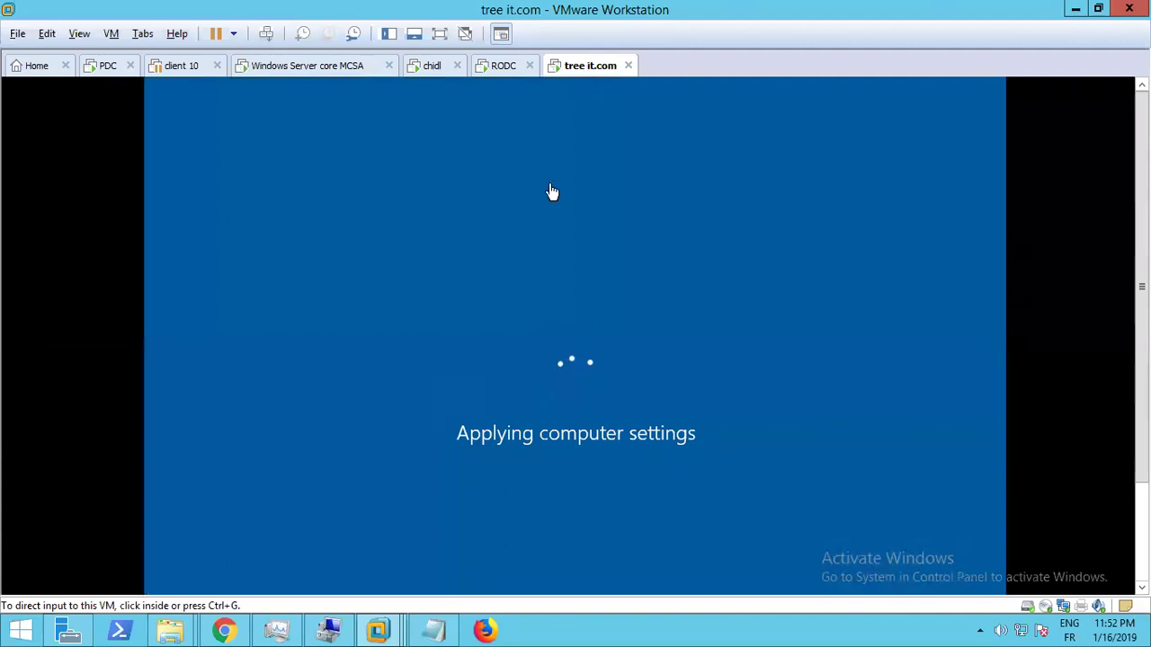
key("ctrl+alt")
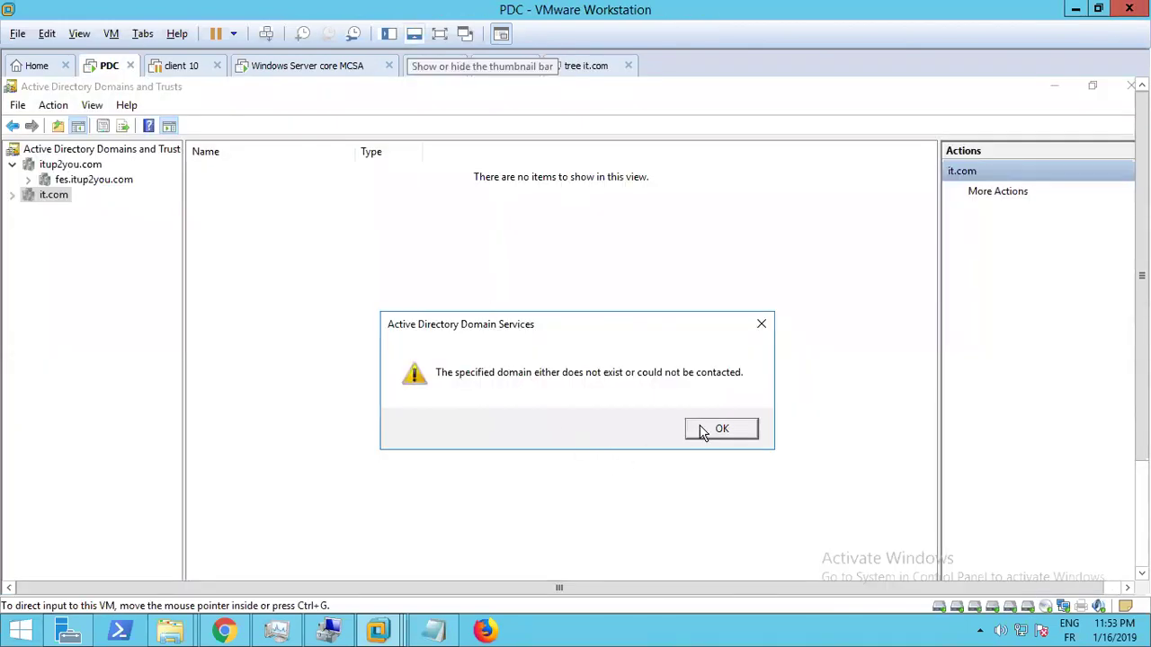
Dismiss the it.com unreachable error and confirm fes.itup2you.com is at Windows Server 2016 level
left_click(705, 432)
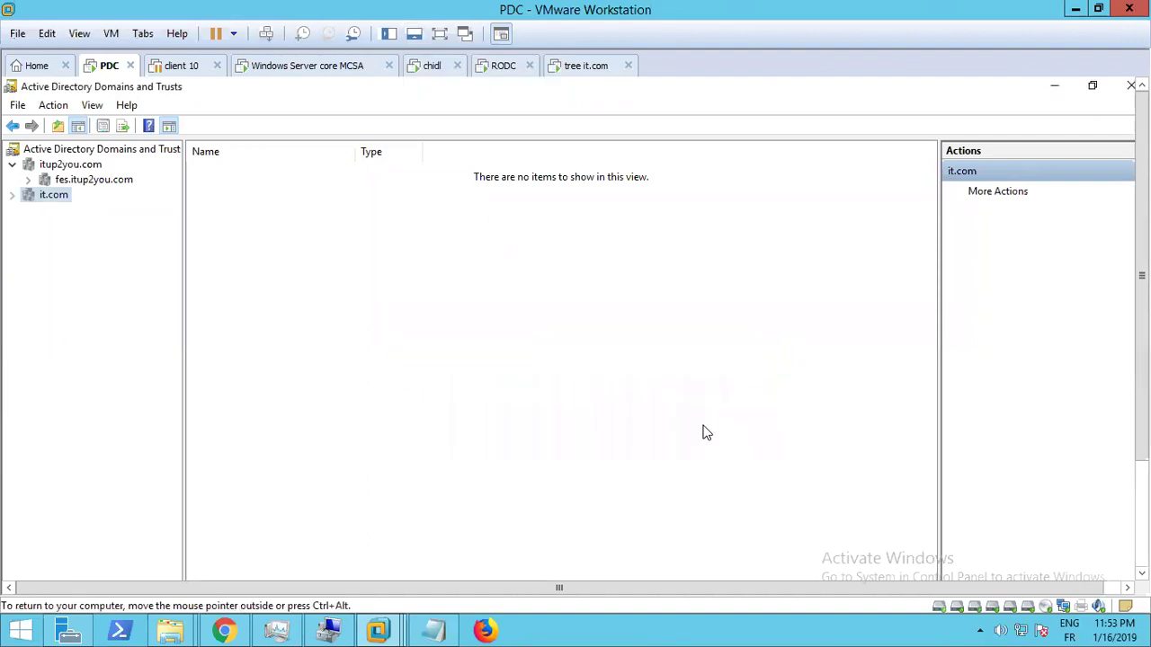
right_click(60, 183)
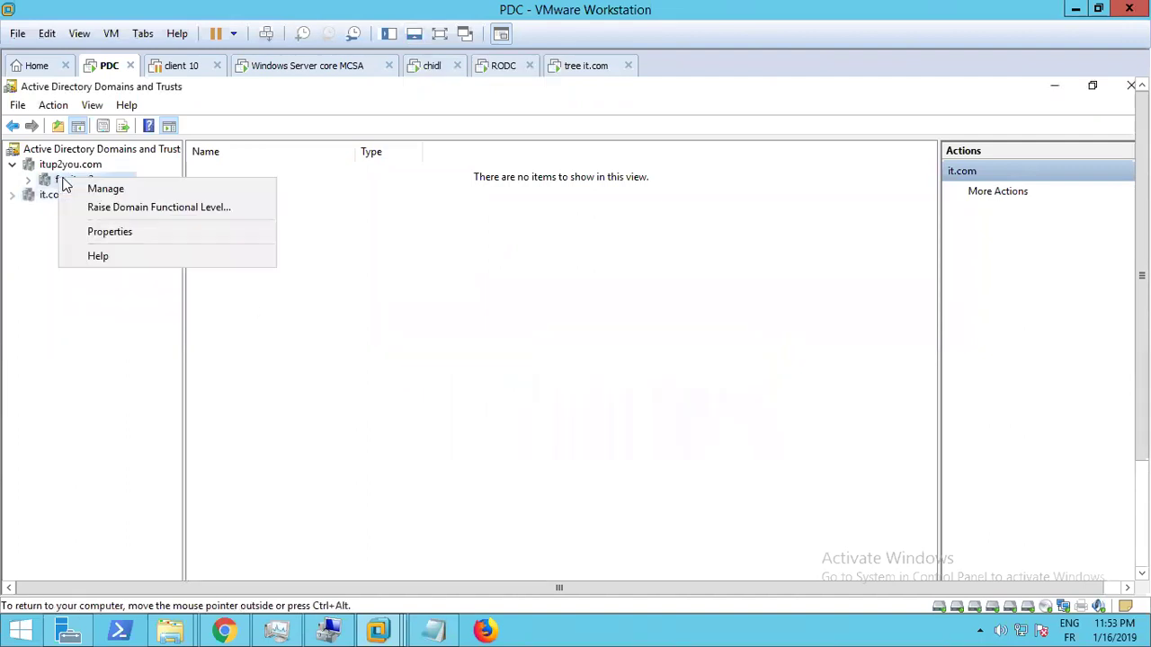
left_click(96, 208)
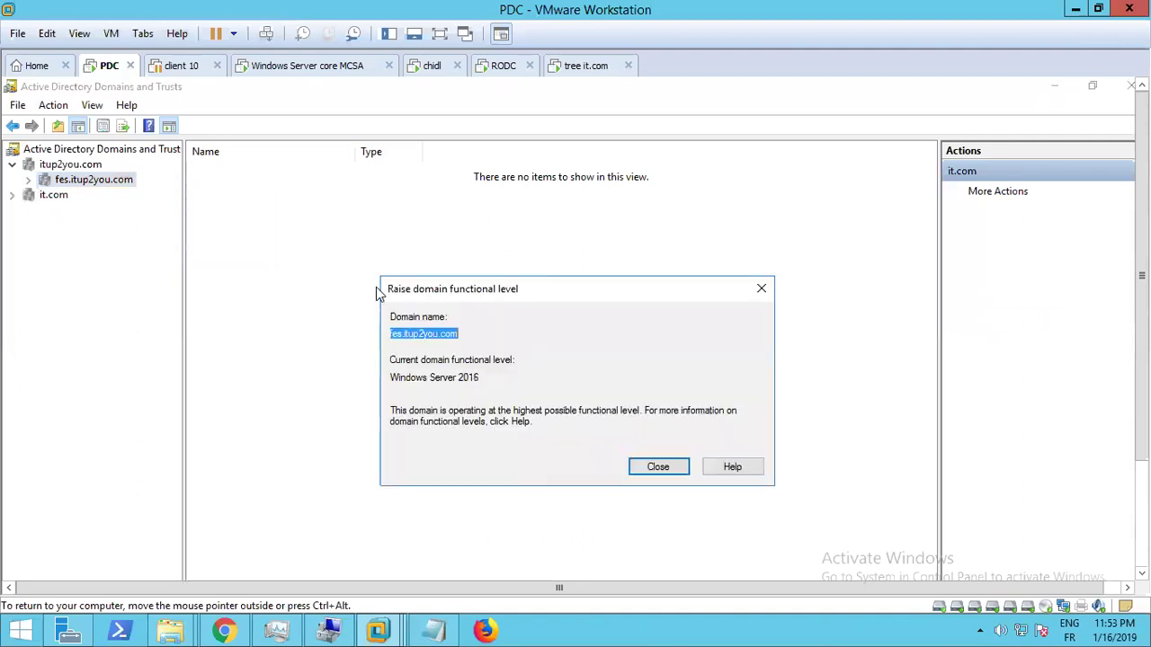
left_click(670, 468)
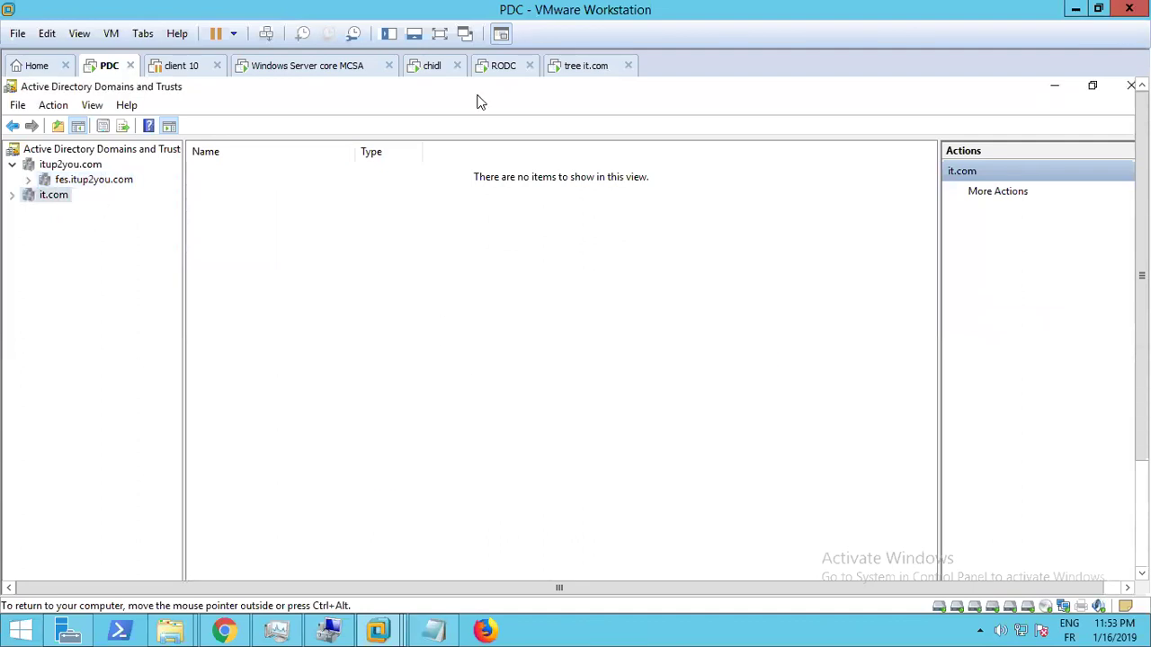
key("ctrl+alt")
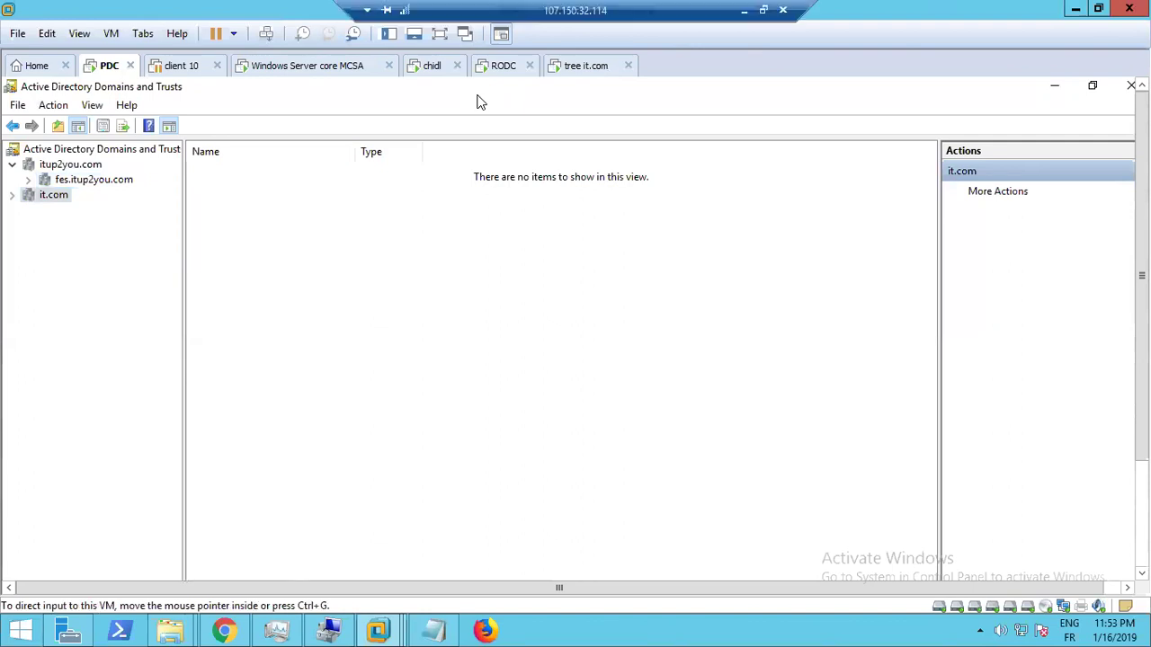
Look into the tree it.com VM console, still applying computer settings
left_click(585, 69)
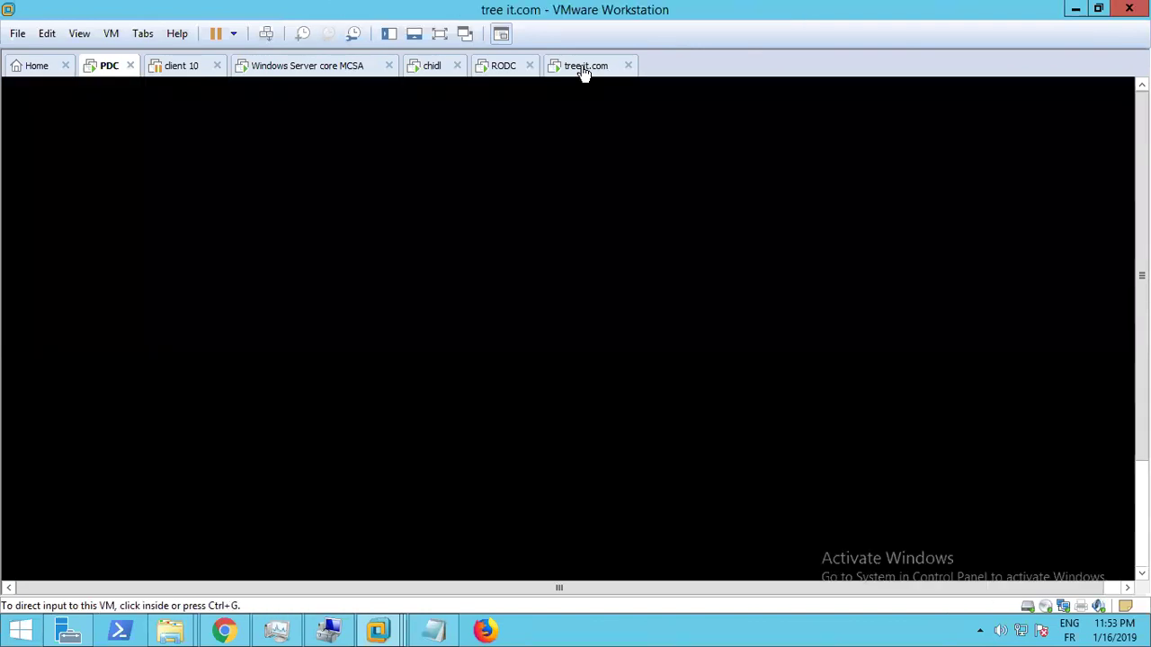
left_click(567, 244)
key("ctrl+alt")
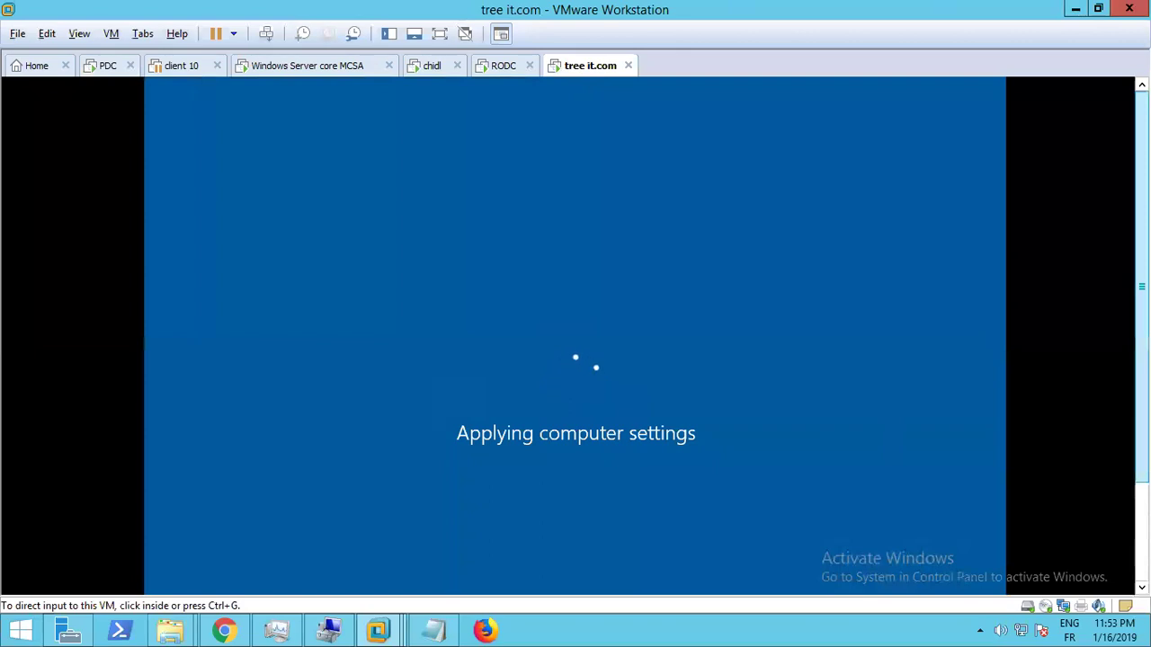
left_click(634, 336)
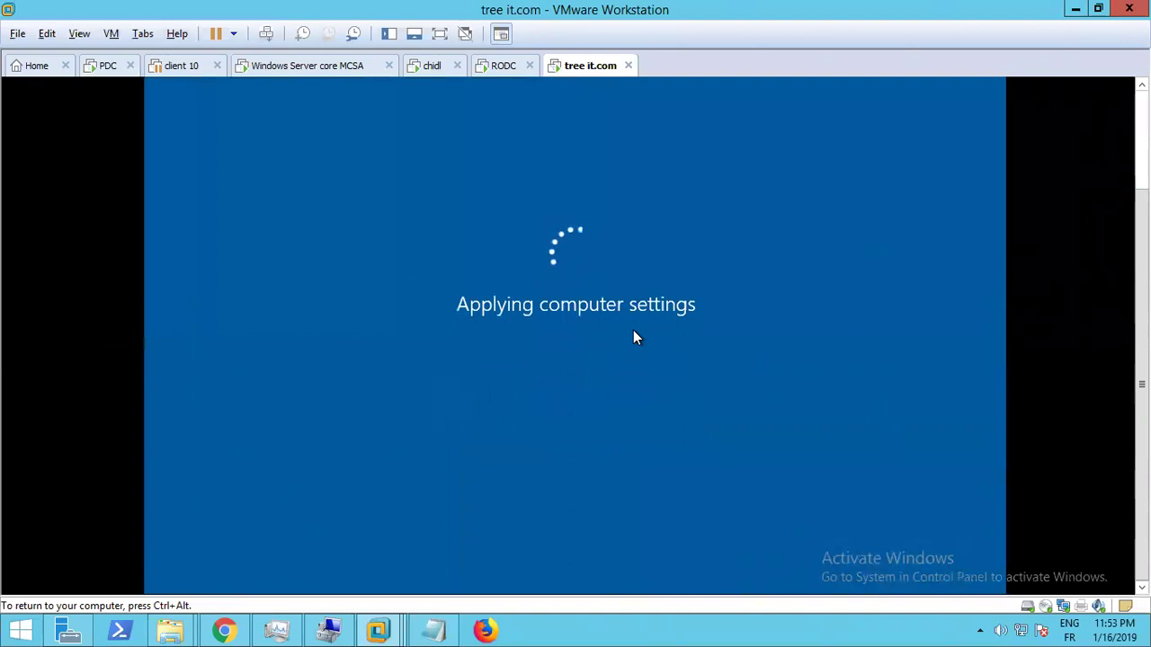
key("ctrl+alt")
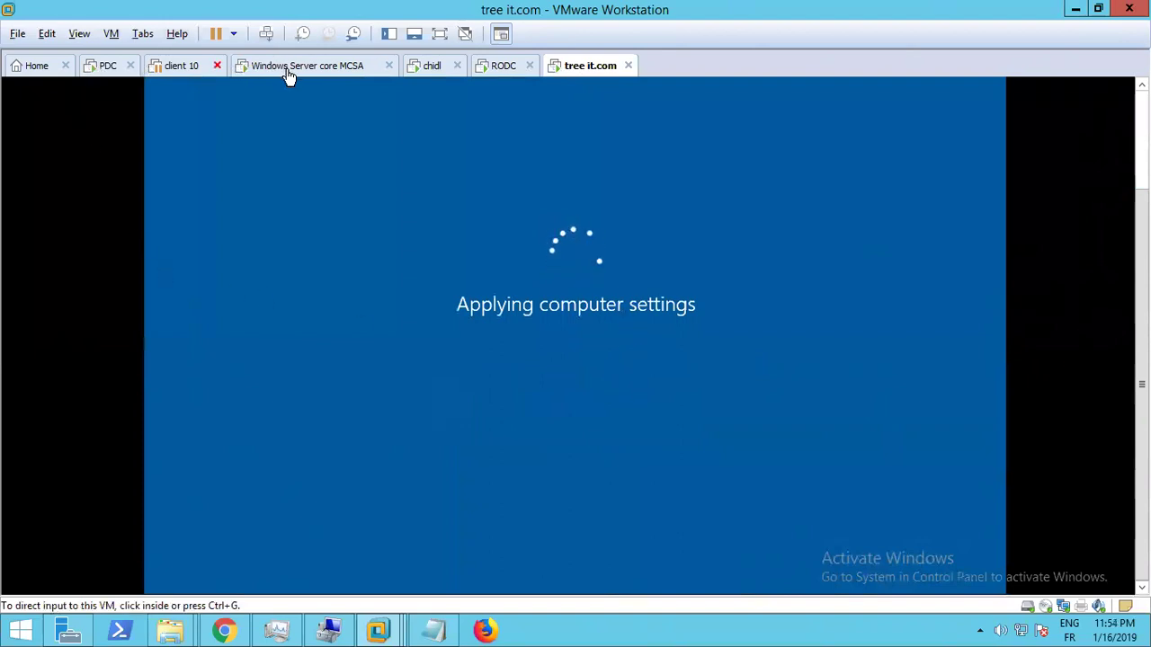
Check the Server core, chidl and RODC VMs, return to tree it.com, then show the host desktop
left_click(397, 66)
left_click(430, 70)
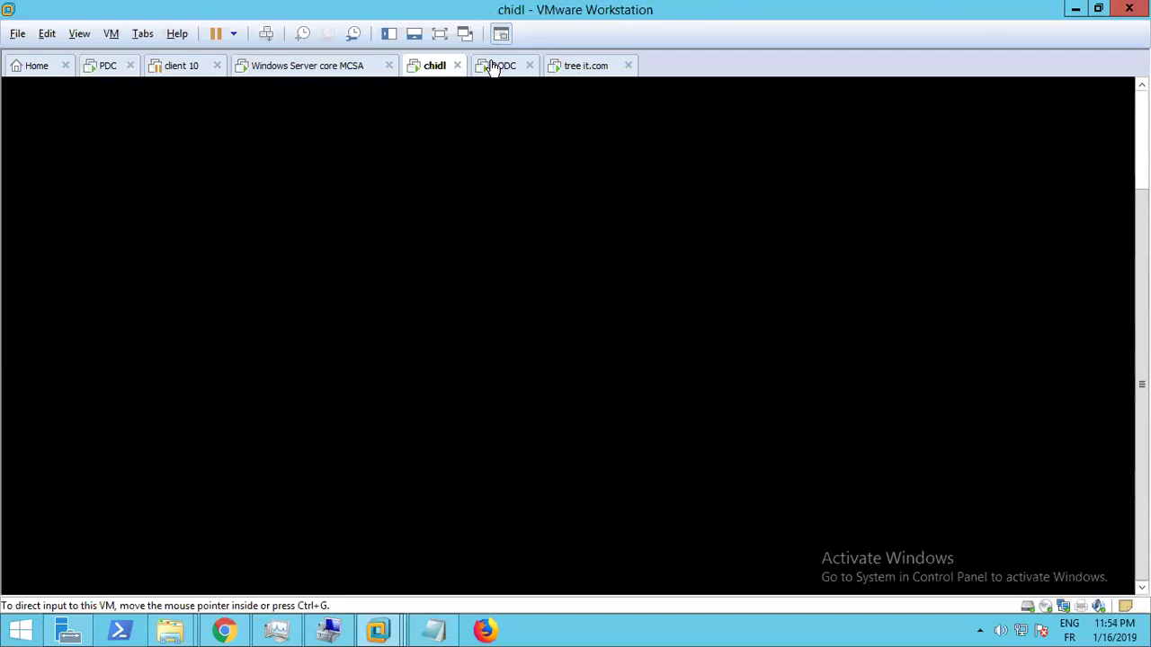
left_click(497, 65)
left_click(582, 70)
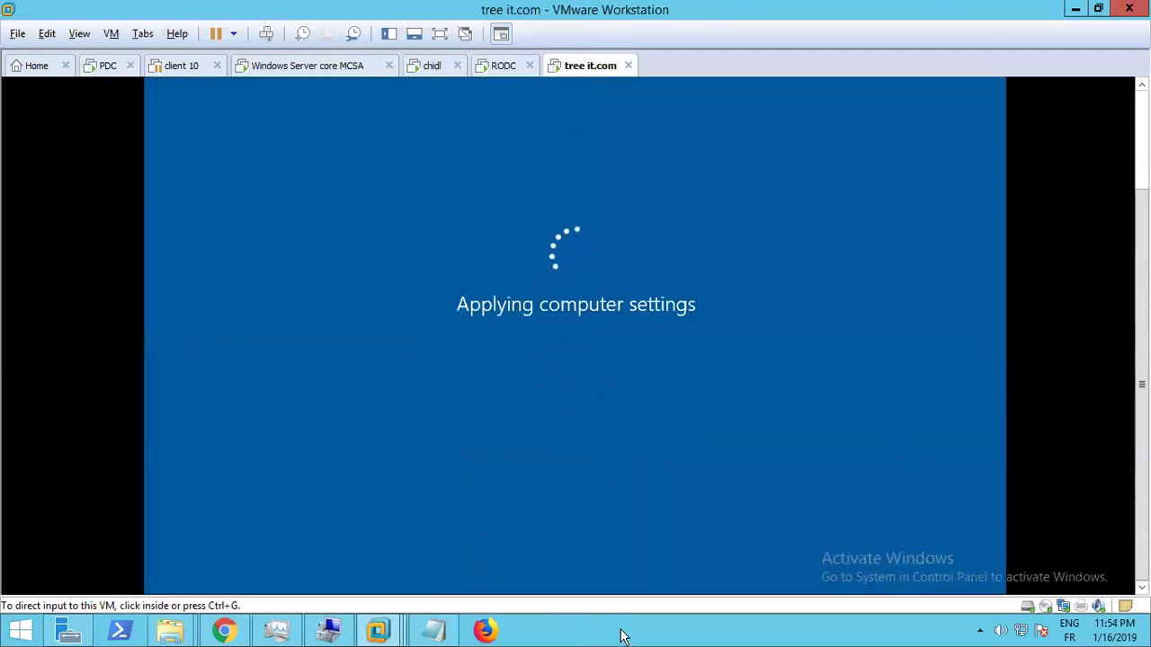
right_click(626, 626)
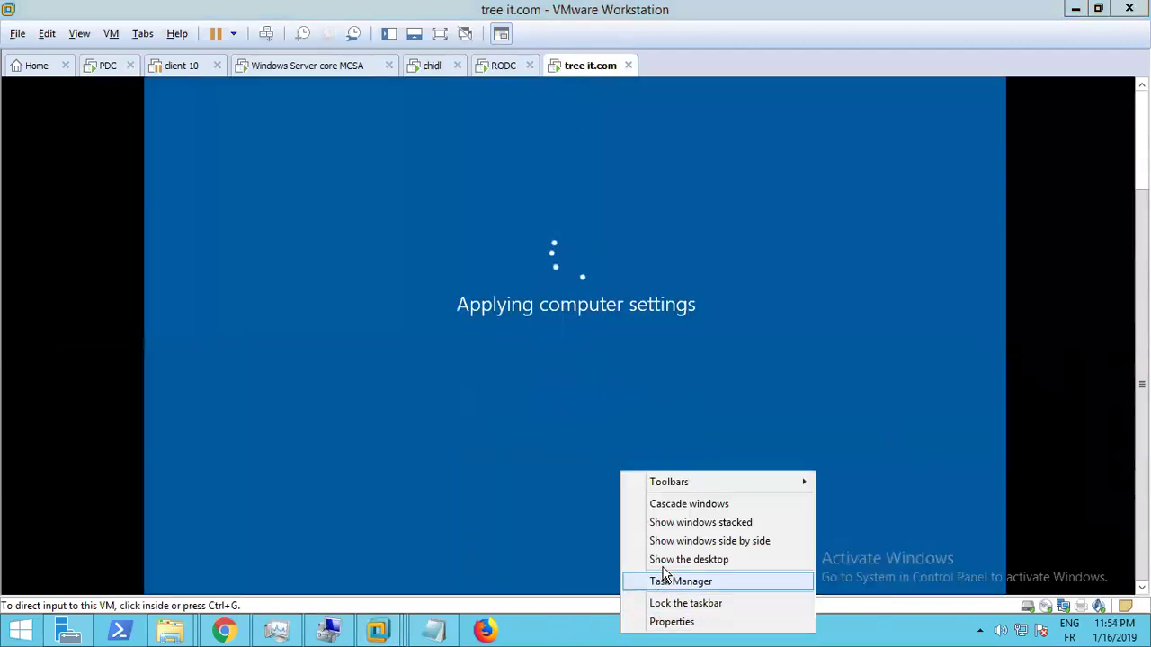
left_click(669, 562)
Open the host's Task Manager and sort processes by memory, showing 94% in use
right_click(644, 629)
left_click(676, 571)
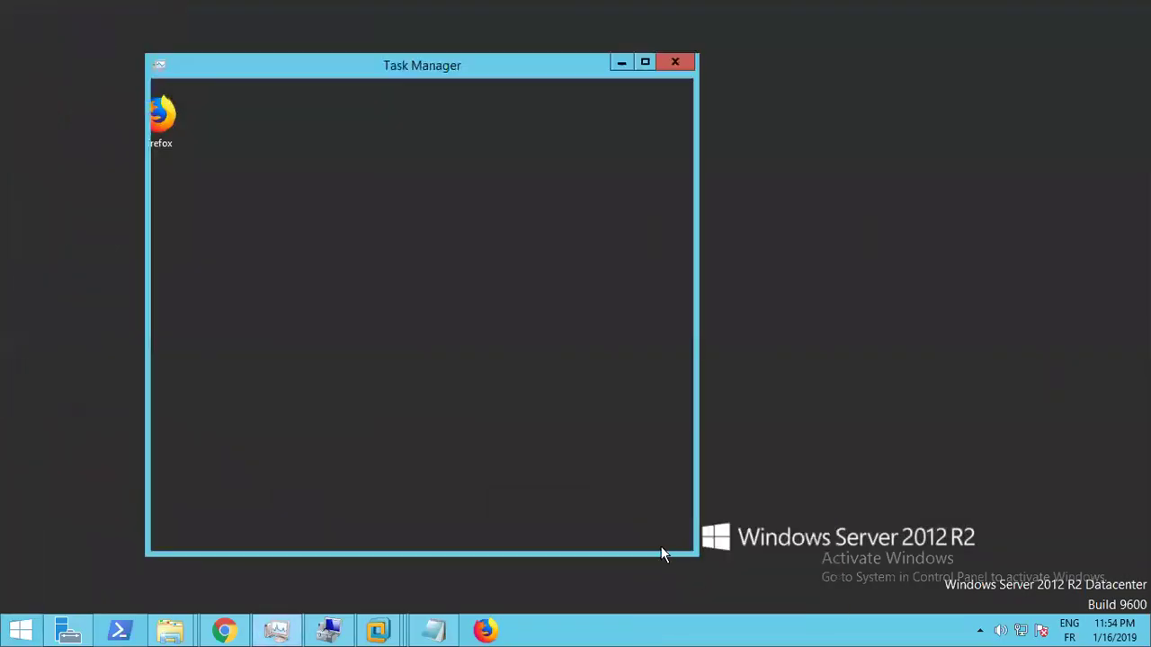
left_click(535, 149)
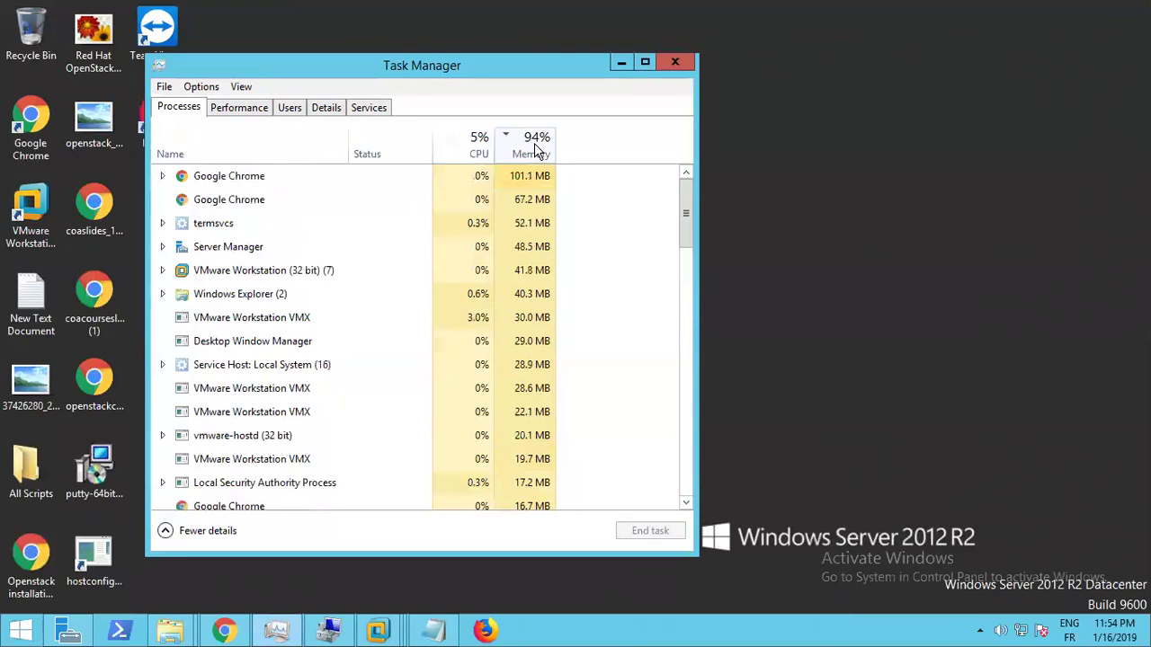
left_click(482, 151)
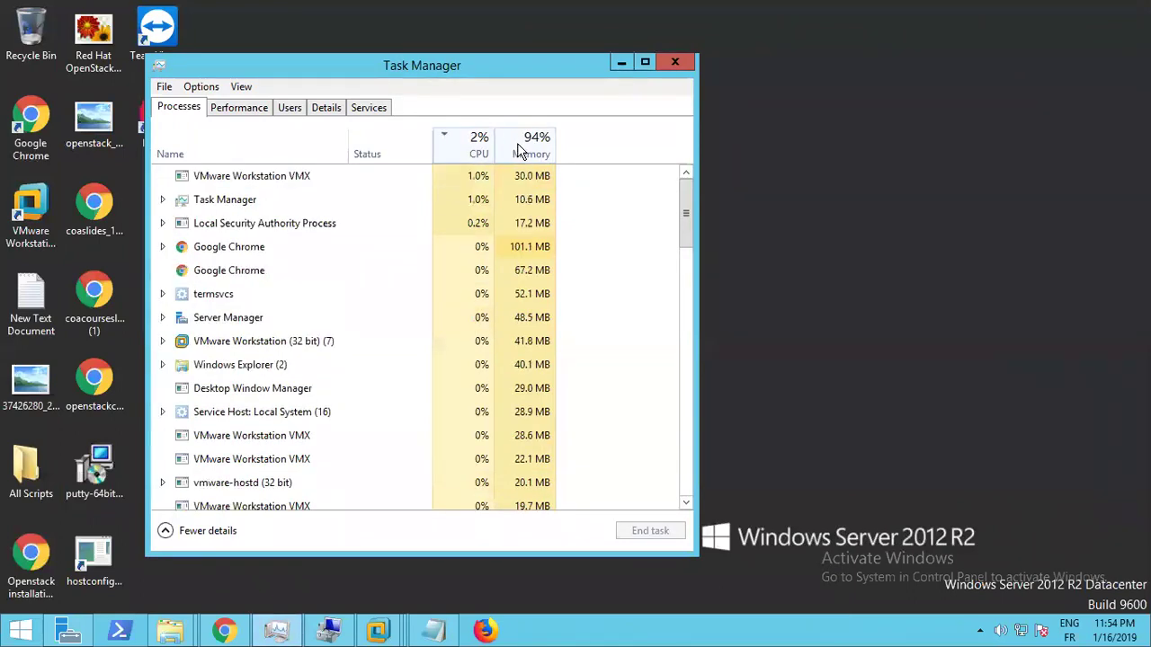
left_click(551, 137)
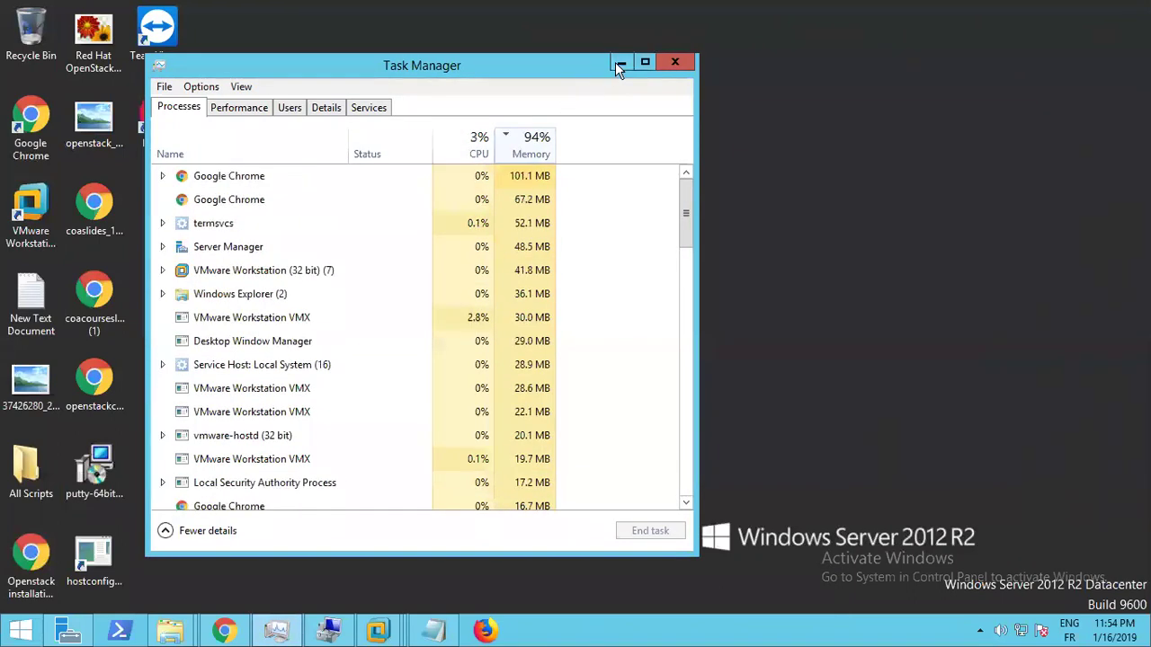
Minimize Task Manager, restore VMware, and cycle through the VM tabs to the suspended client 10
left_click(618, 64)
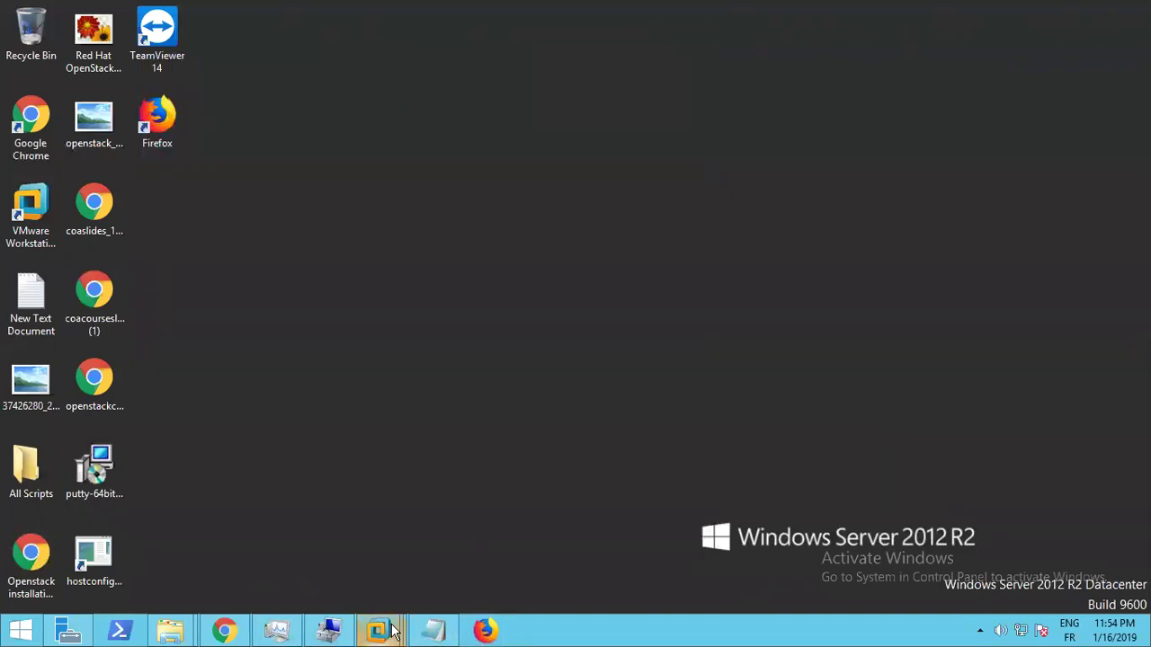
mouse_move(391, 630)
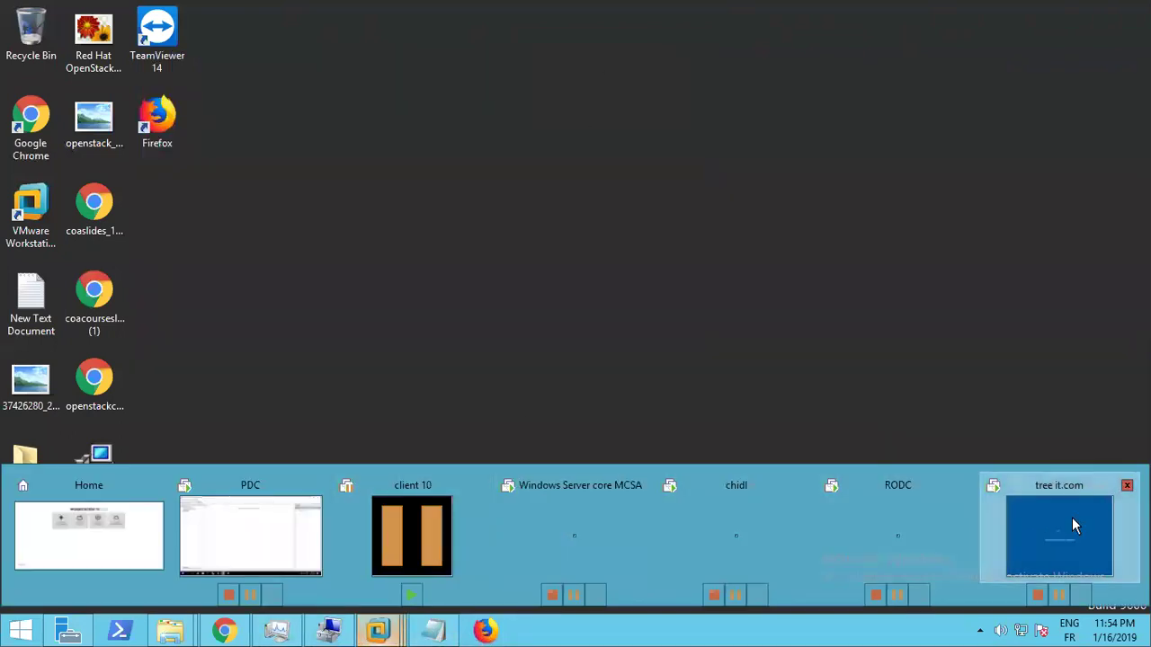
left_click(1075, 526)
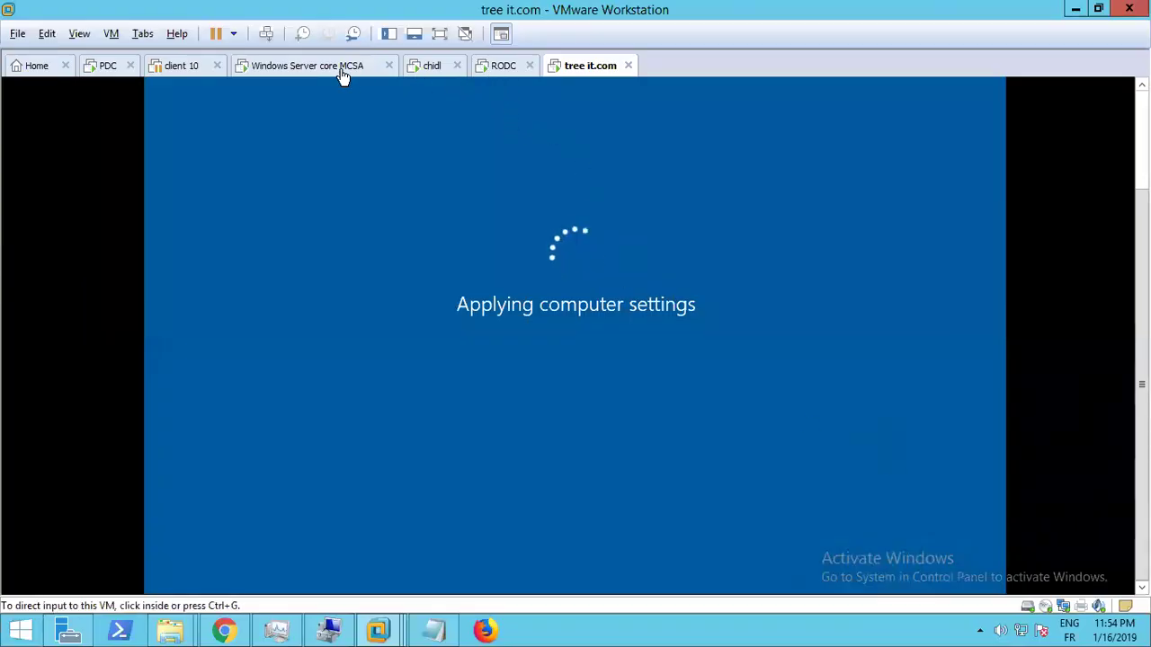
left_click(311, 70)
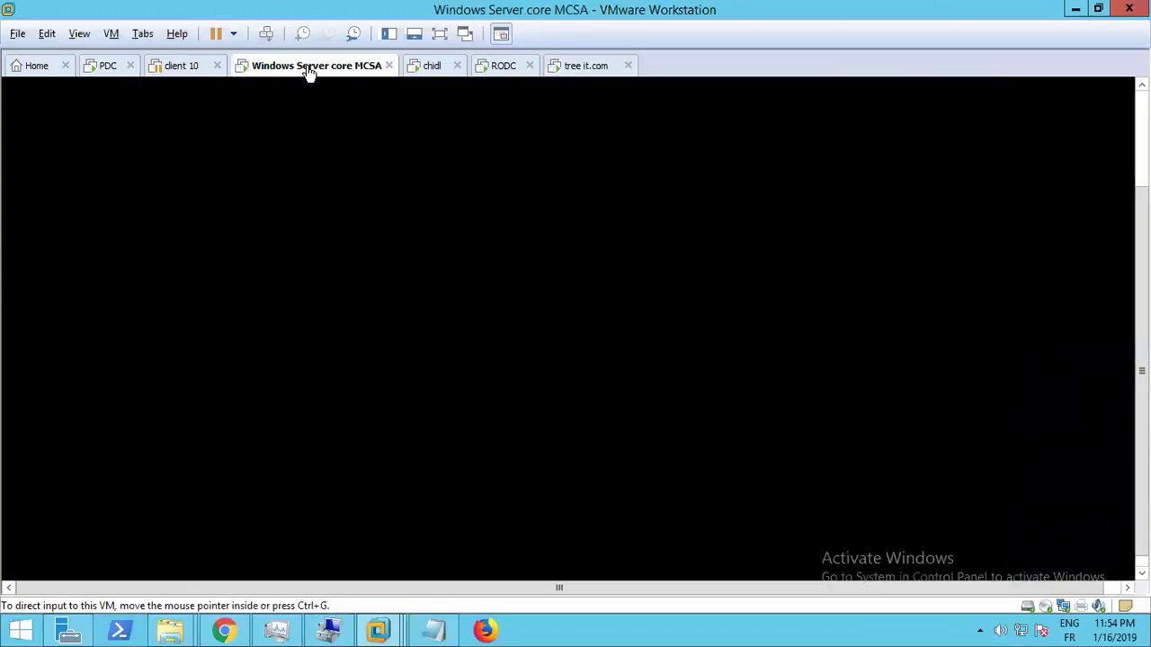
left_click(432, 70)
left_click(504, 70)
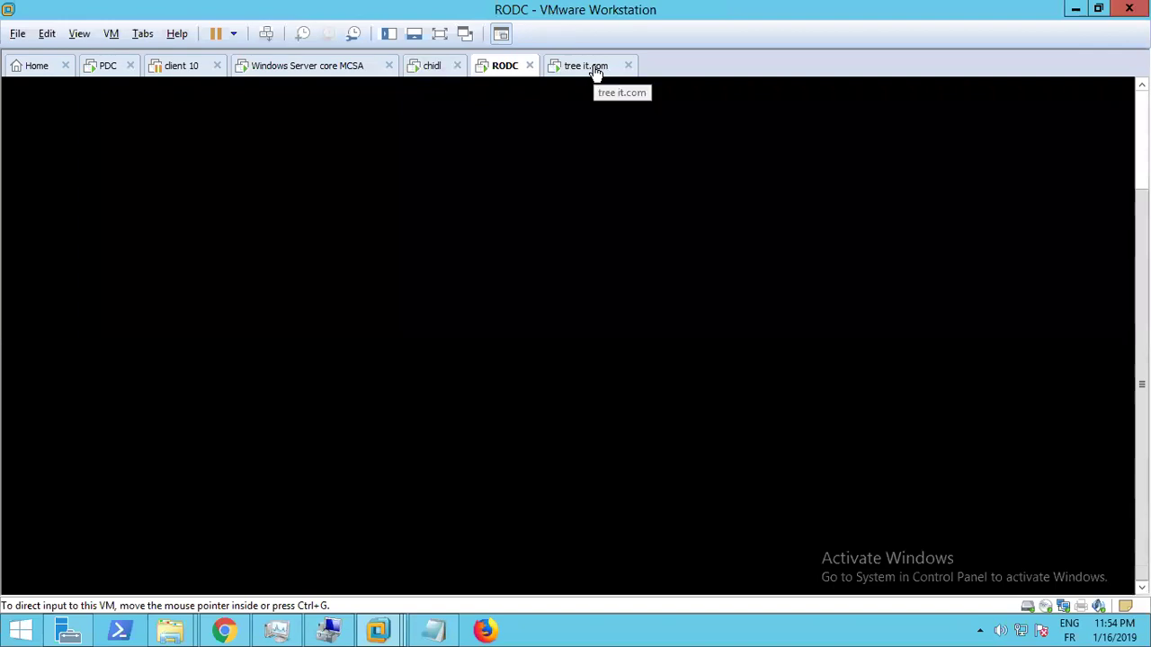
left_click(595, 70)
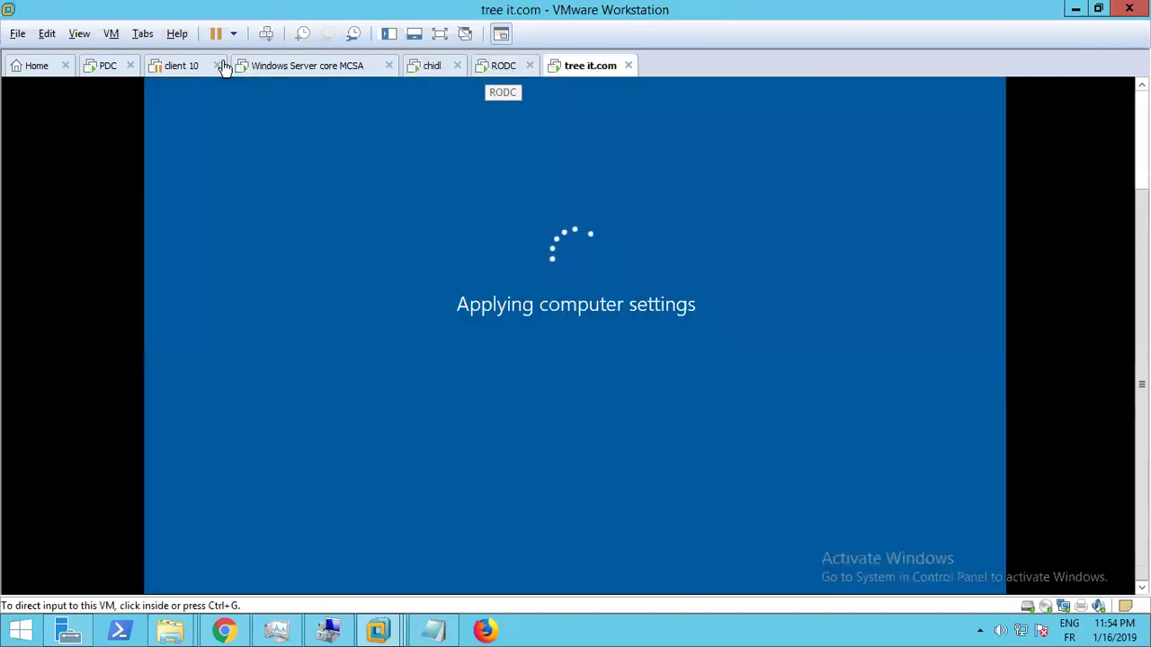
left_click(169, 69)
Power off client 10, discarding its suspended state
right_click(169, 68)
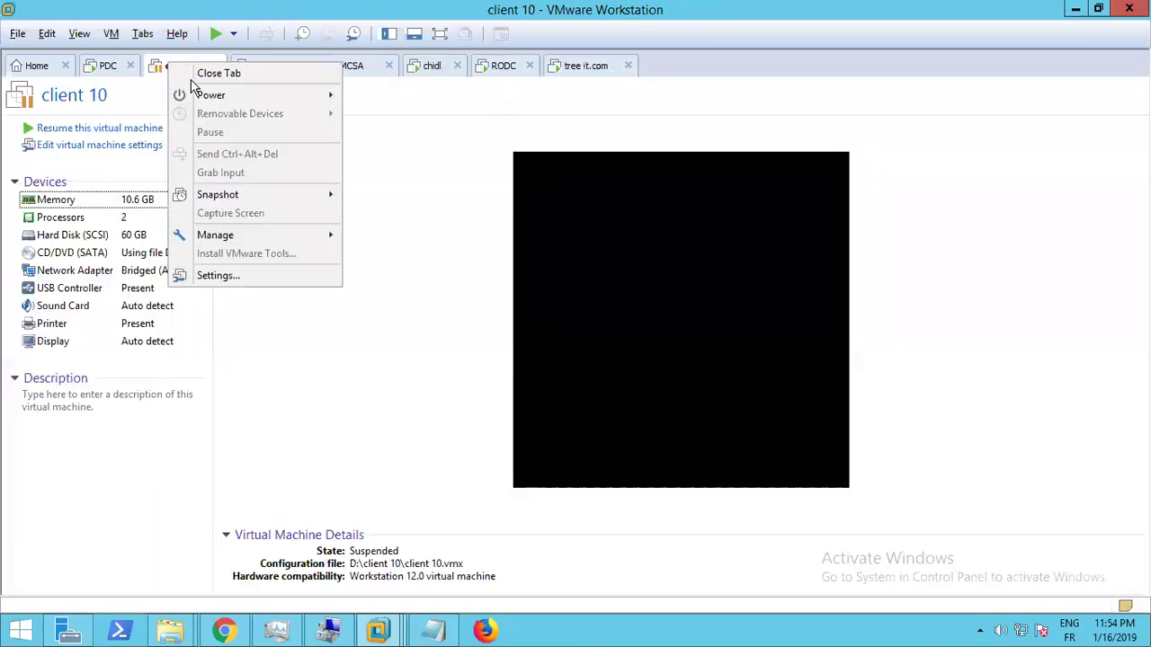
mouse_move(232, 97)
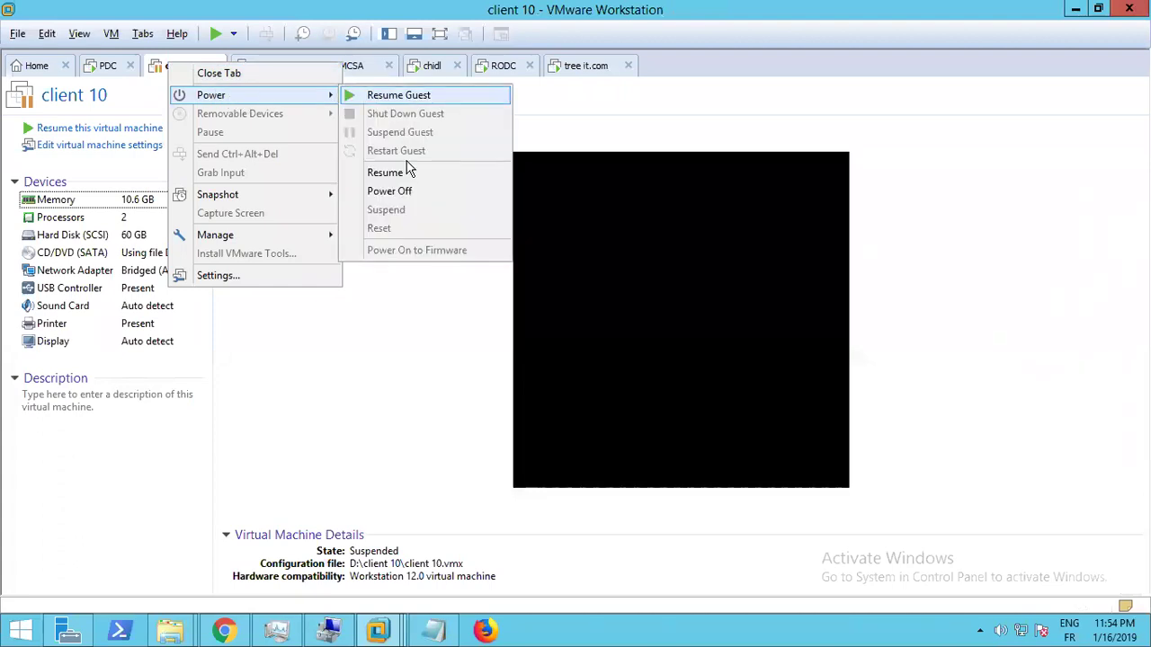
left_click(416, 191)
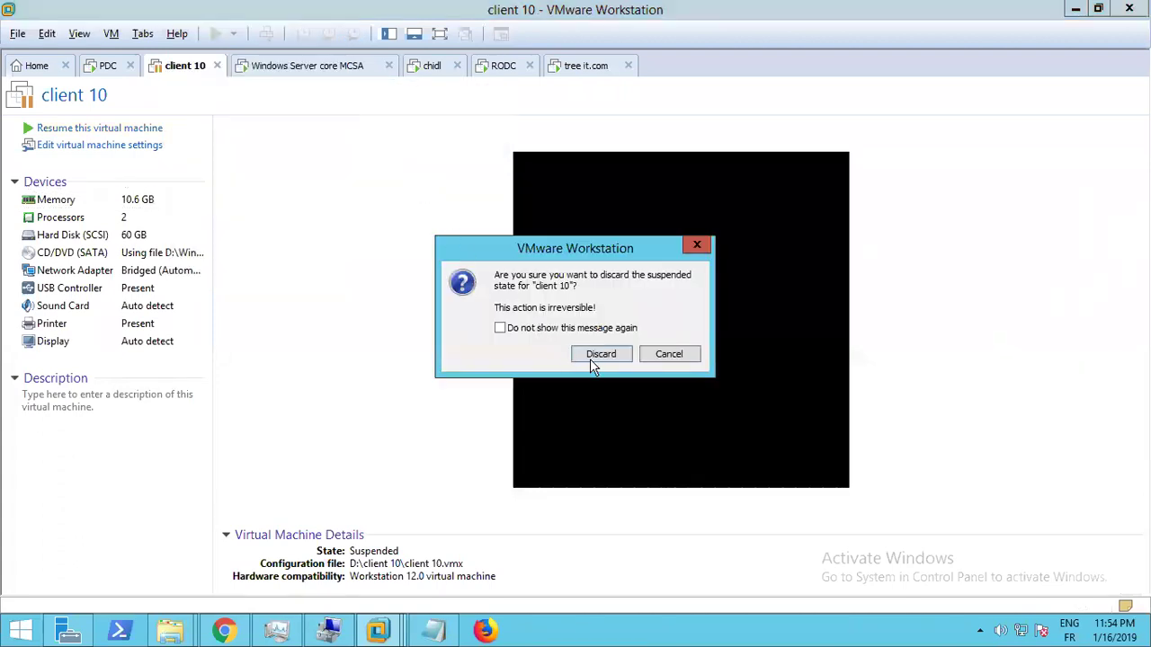
left_click(590, 357)
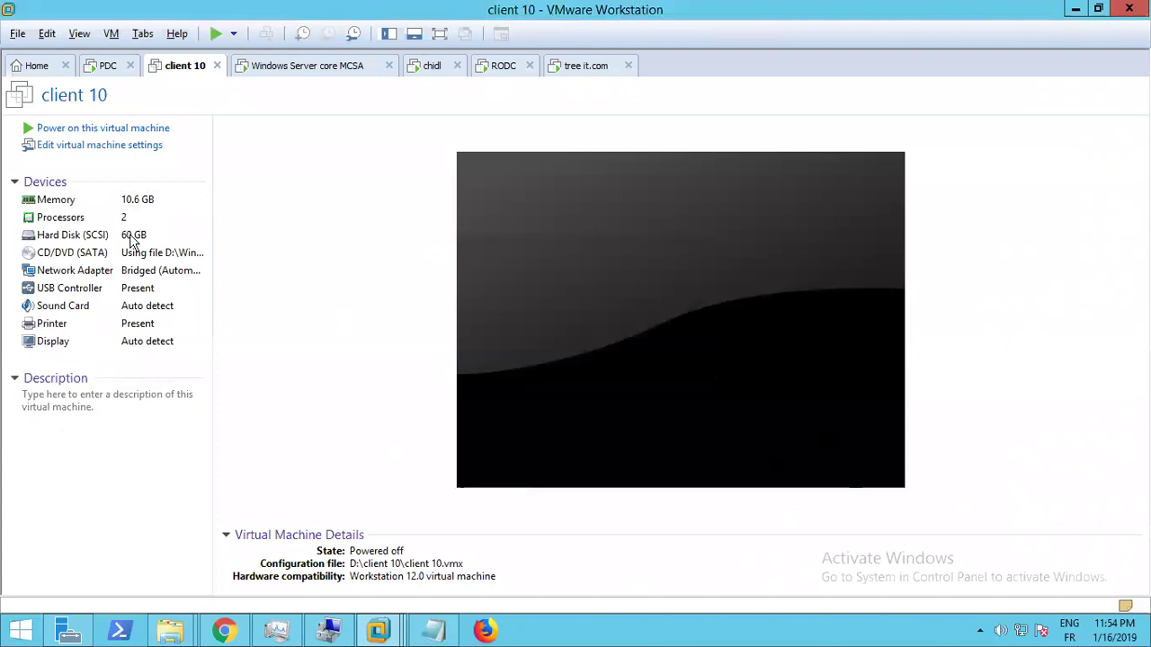
Lower client 10's memory from 10.6 GB to 4 GB
left_click(100, 200)
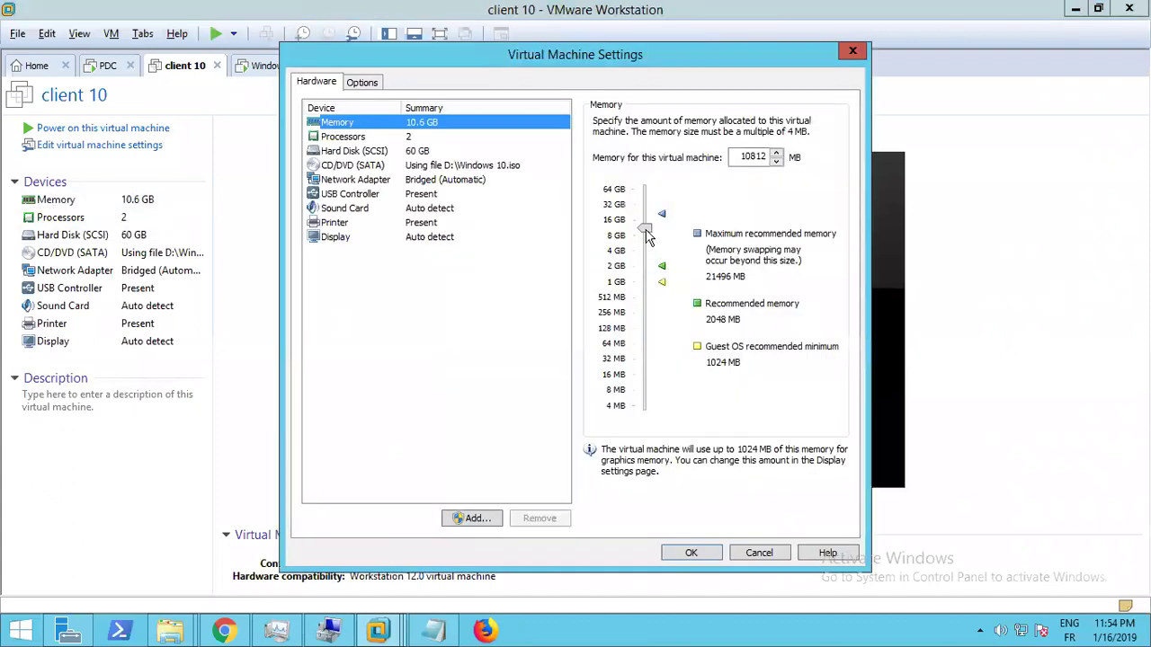
mouse_move(649, 230)
left_mouse_down()
mouse_move(656, 261)
mouse_move(639, 249)
left_mouse_up()
left_click(691, 552)
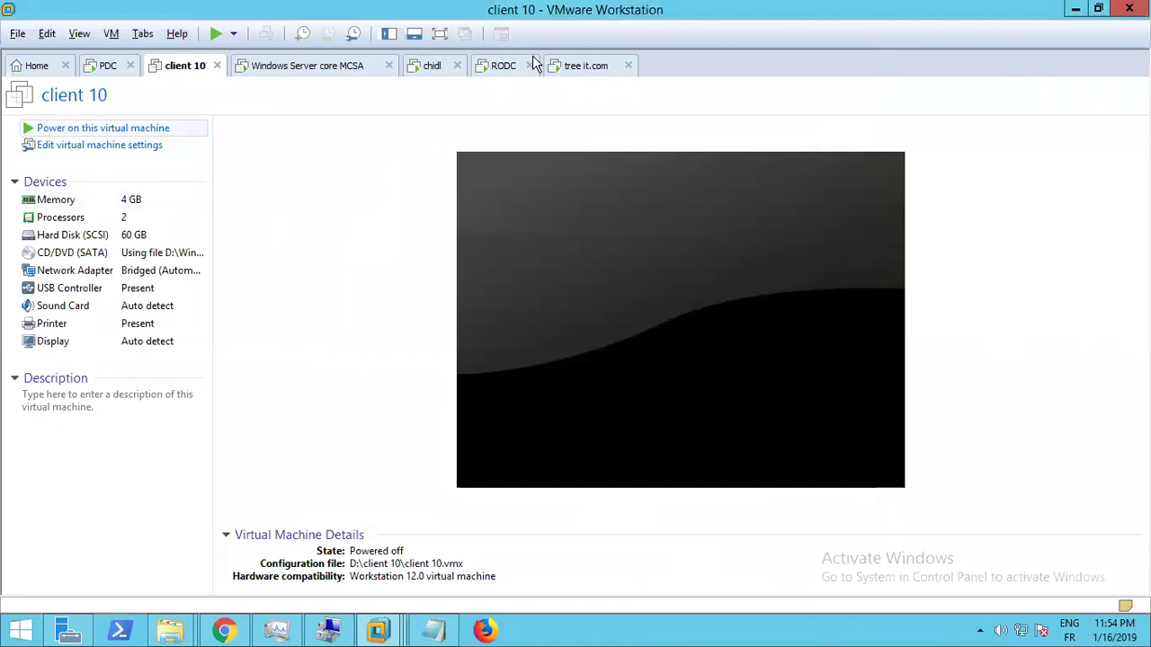
Bring the tree it.com VM into view while it is still applying computer settings
left_click(610, 71)
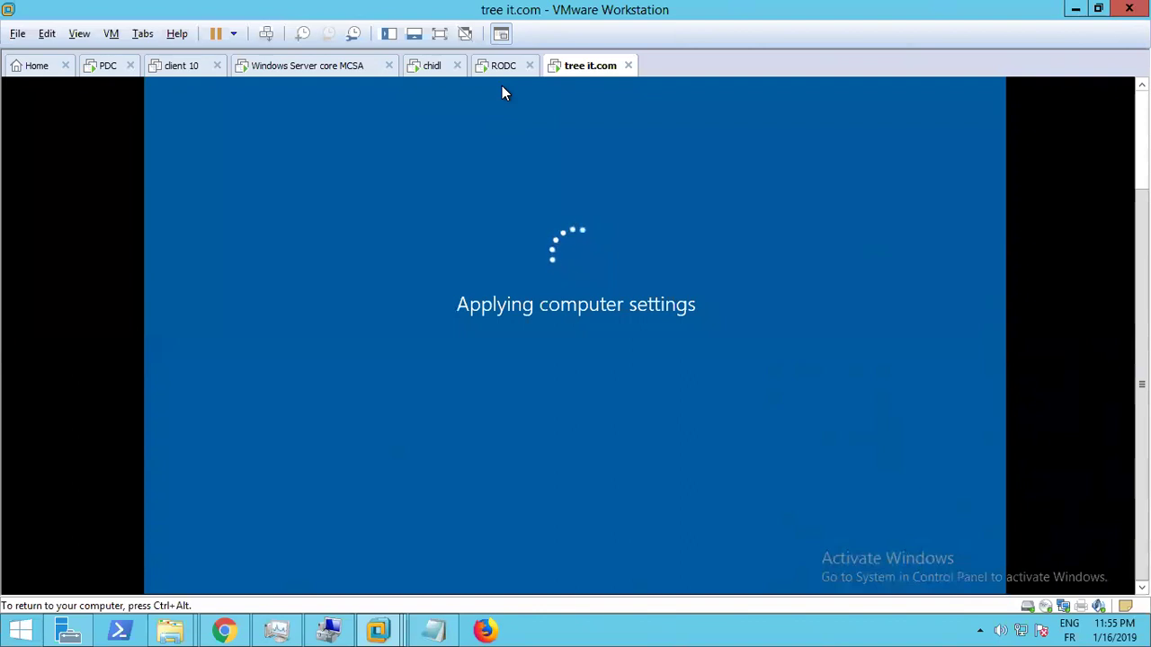
Suspend the RODC VM from its Power menu, then return via chidl to tree it.com
left_click(187, 72)
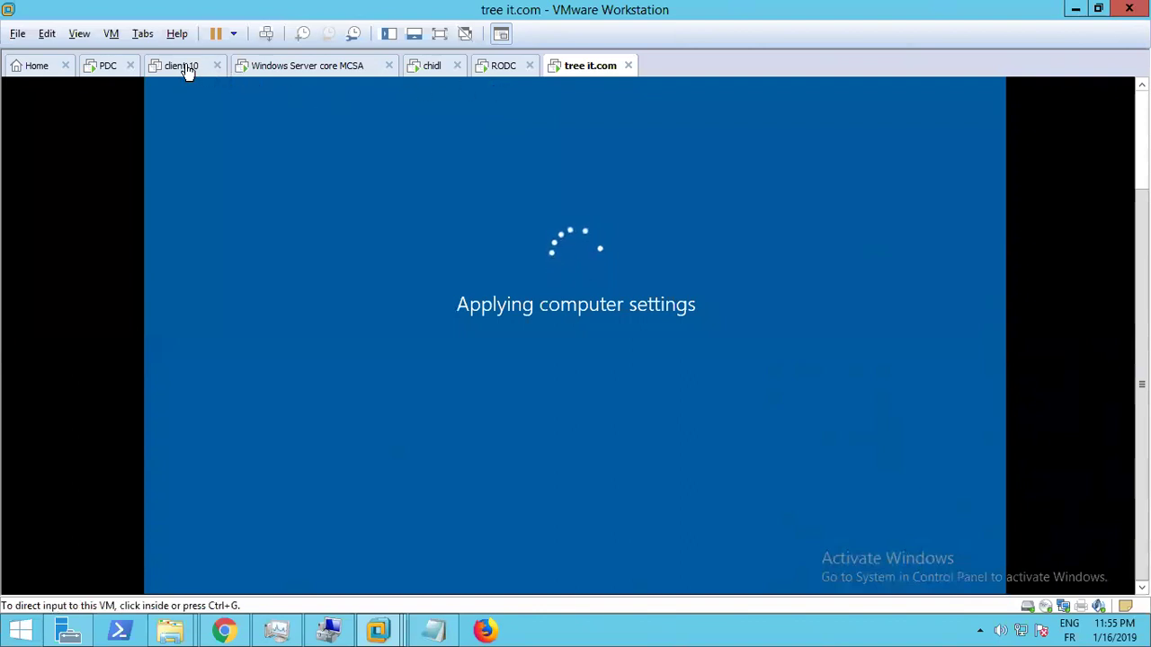
left_click(426, 72)
left_click(494, 72)
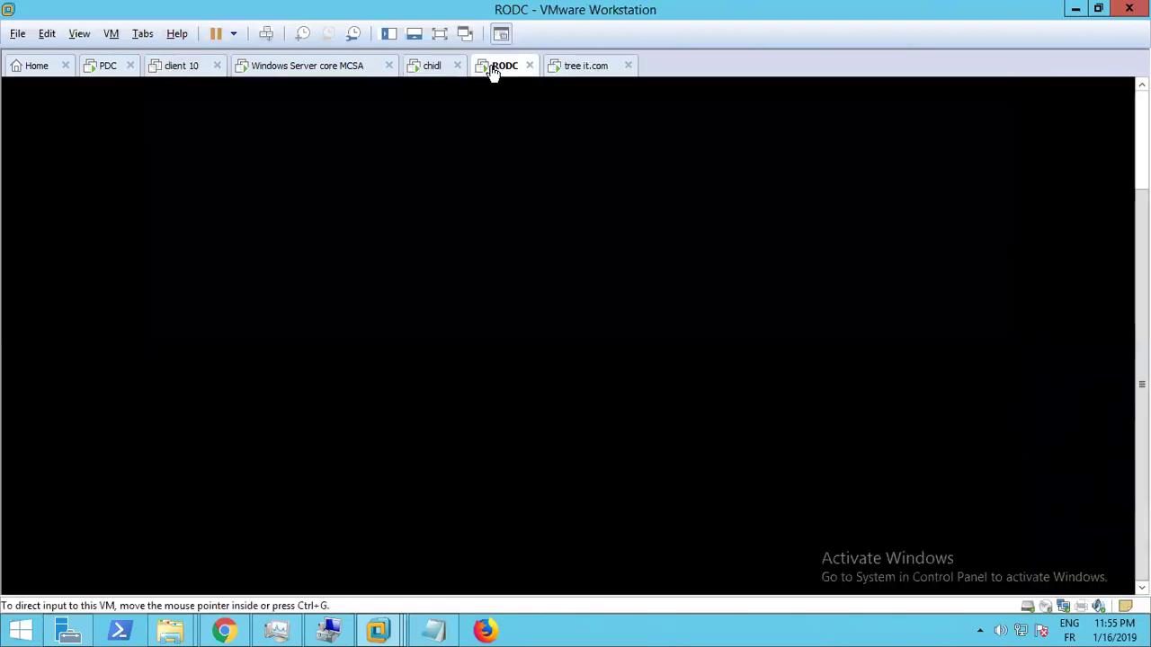
right_click(495, 72)
mouse_move(539, 99)
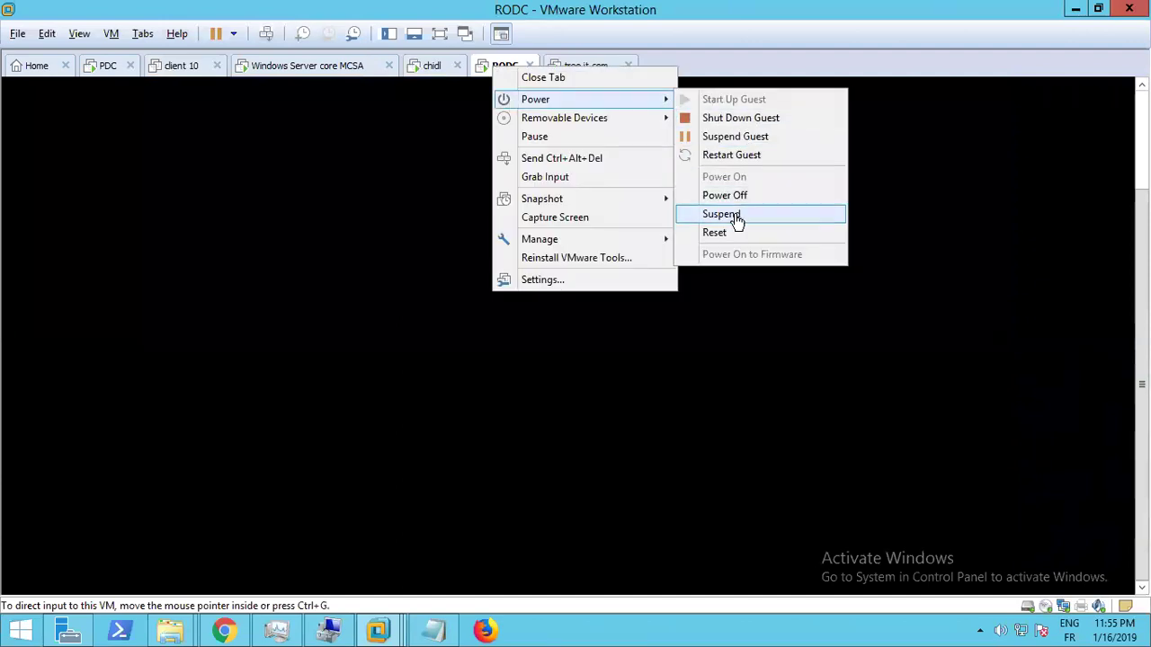
left_click(736, 217)
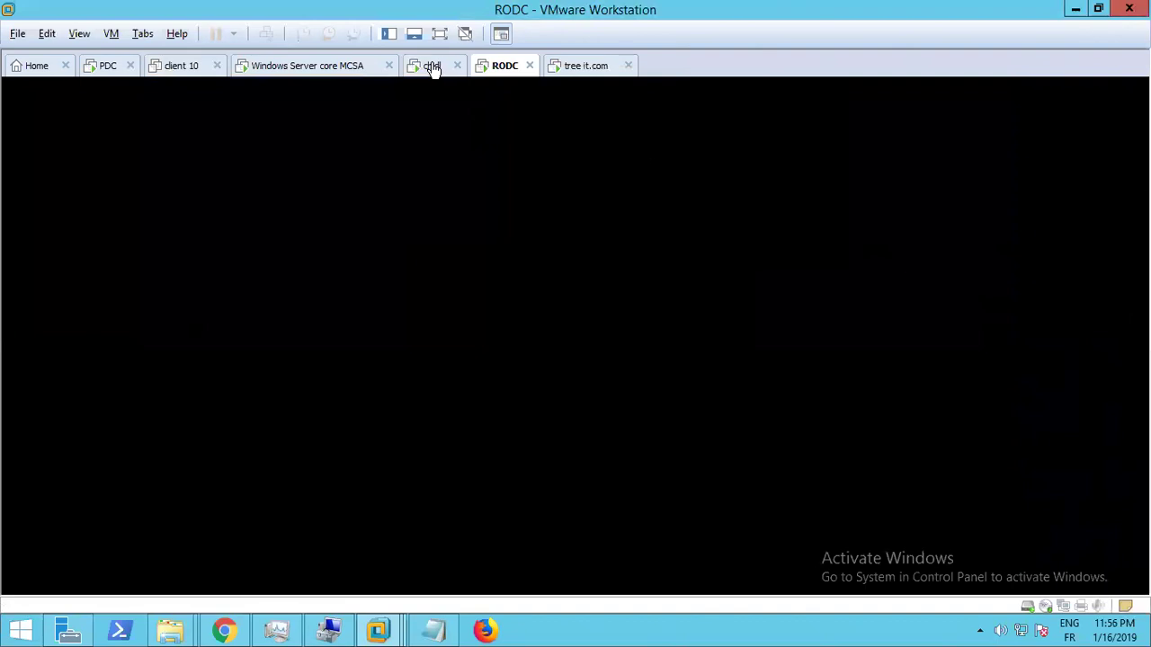
left_click(434, 68)
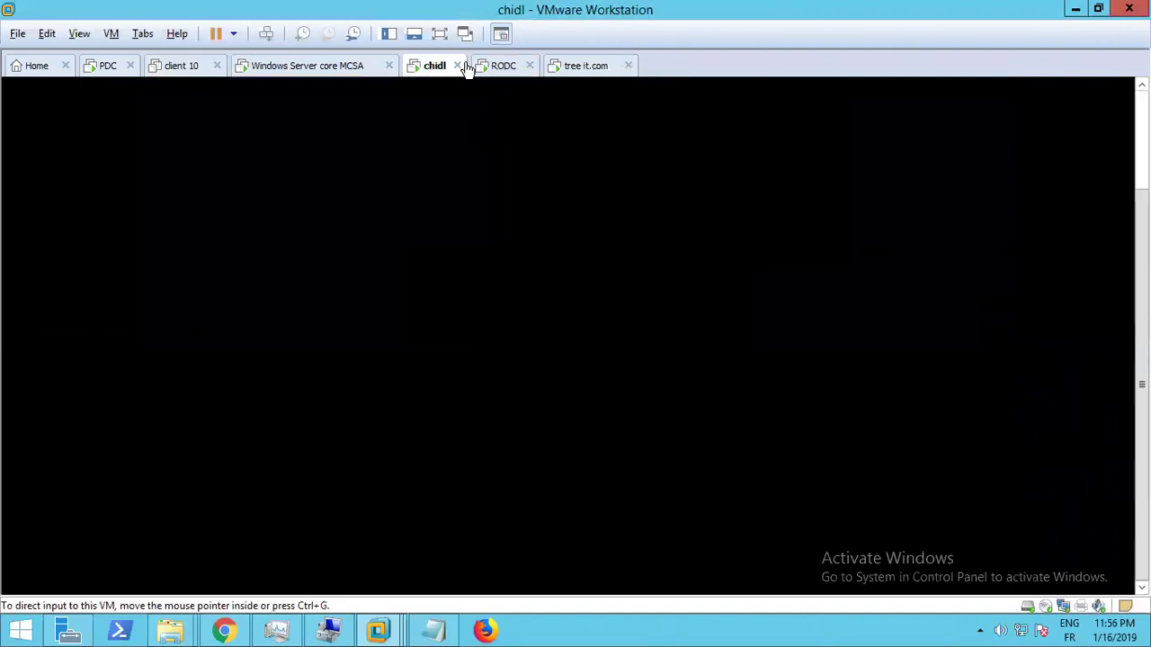
left_click(587, 70)
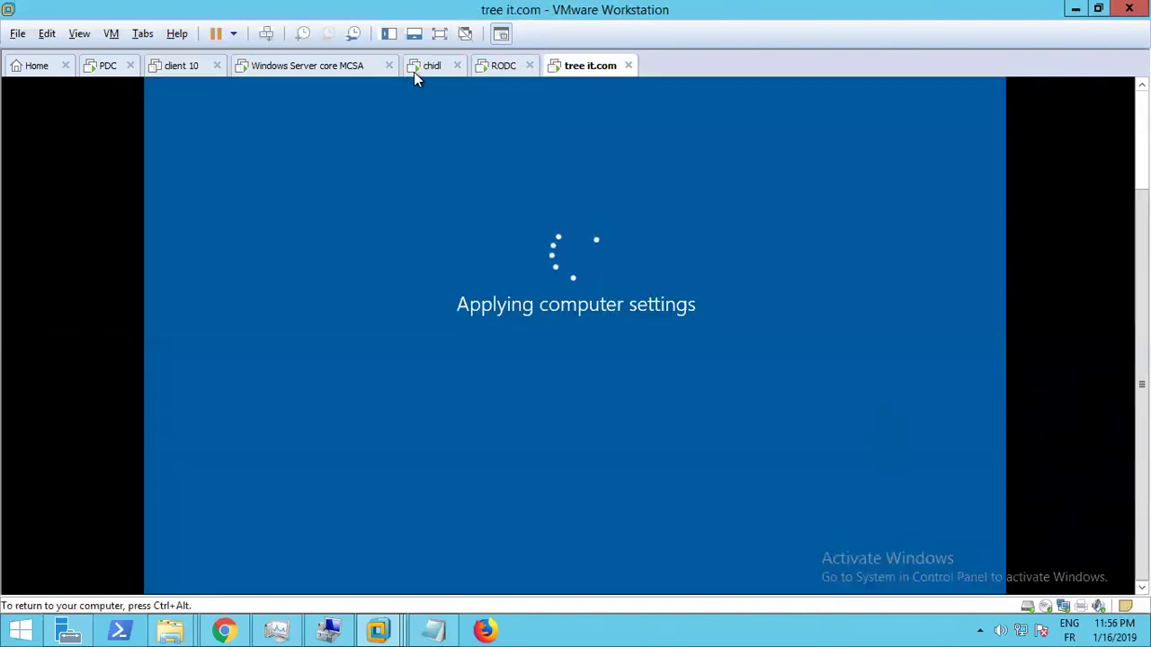
Check the powered-off client 10 VM, then return to tree it.com at its lock screen
left_click(174, 72)
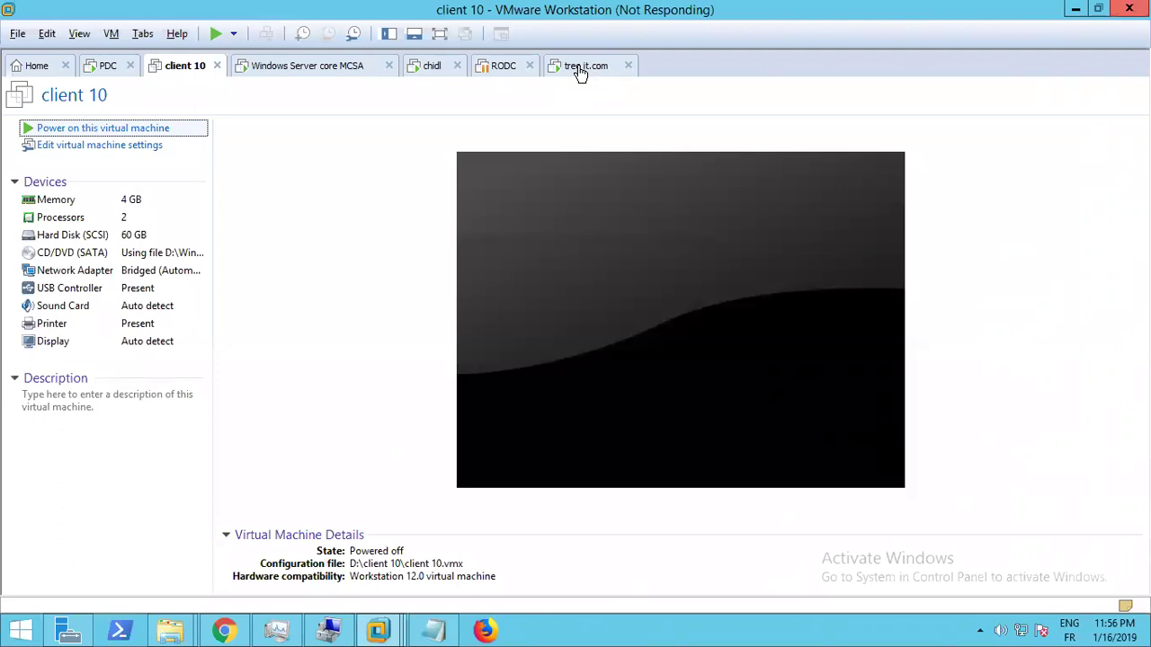
left_click(580, 70)
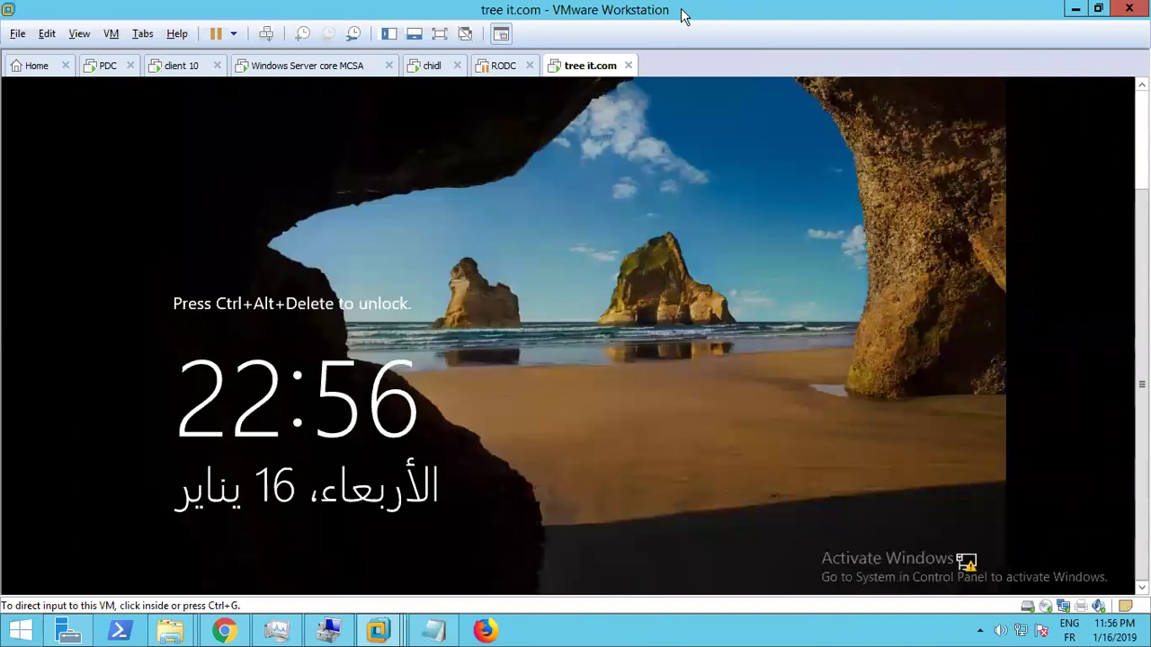
Sign in to tree it.com with the domain administrator password, correcting the Caps Lock mistype
left_click(266, 36)
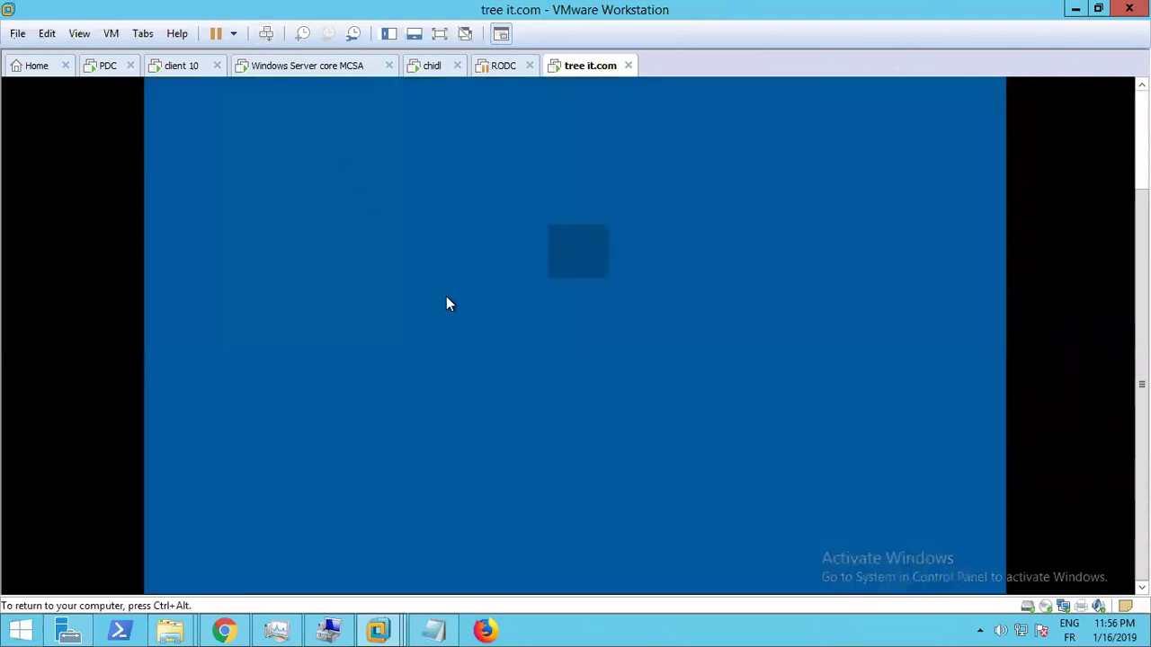
type("********")
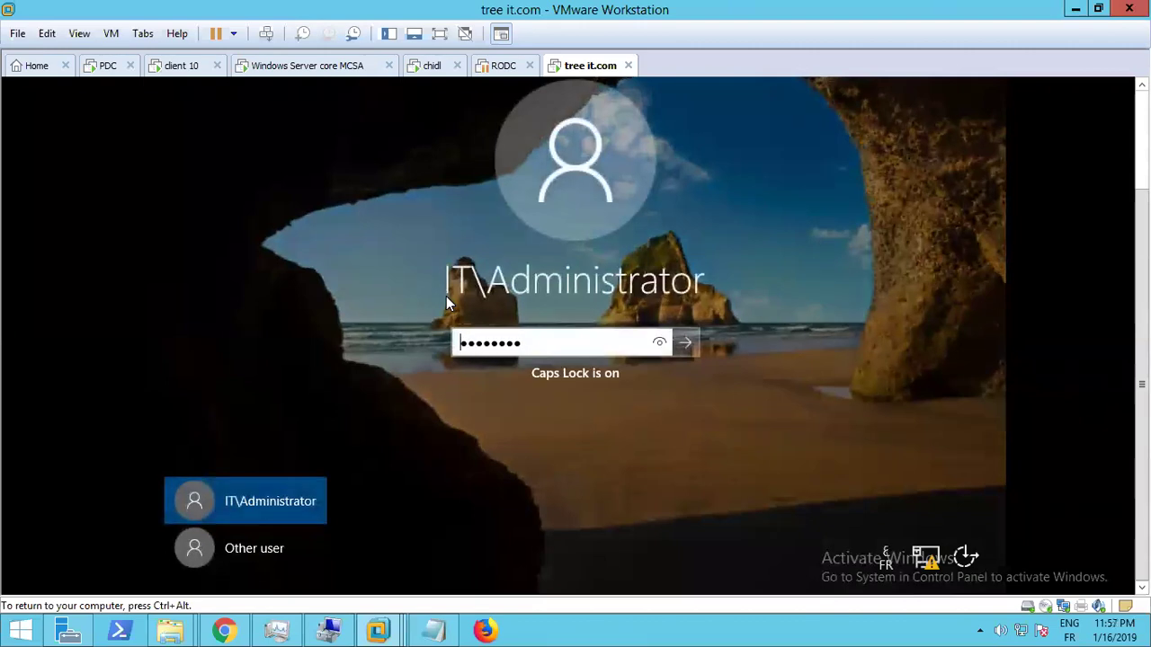
key("Caps_Lock")
type("****")
key("ctrl+a")
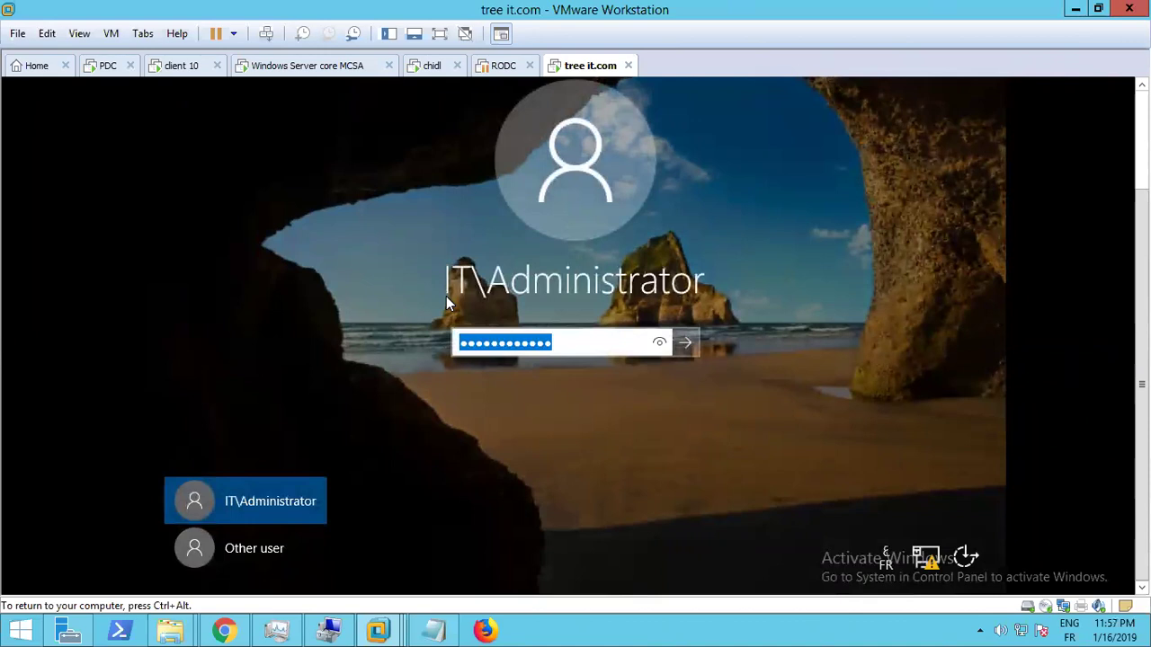
key("BackSpace")
type("******")
key("Caps_Lock")
type("******")
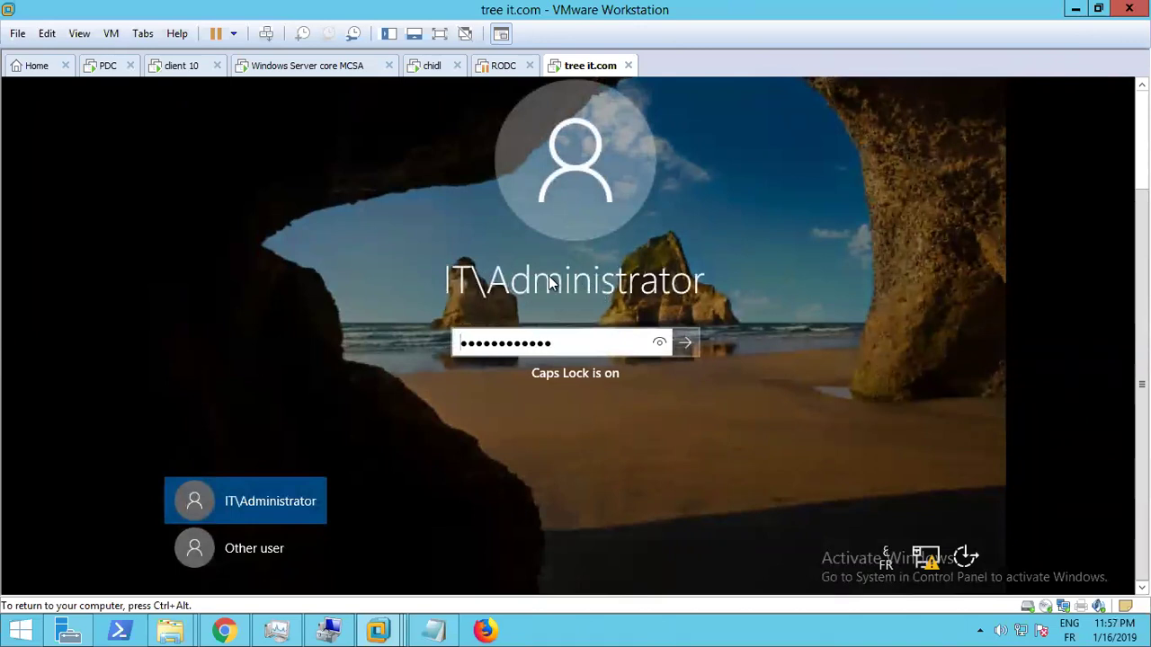
key("Return")
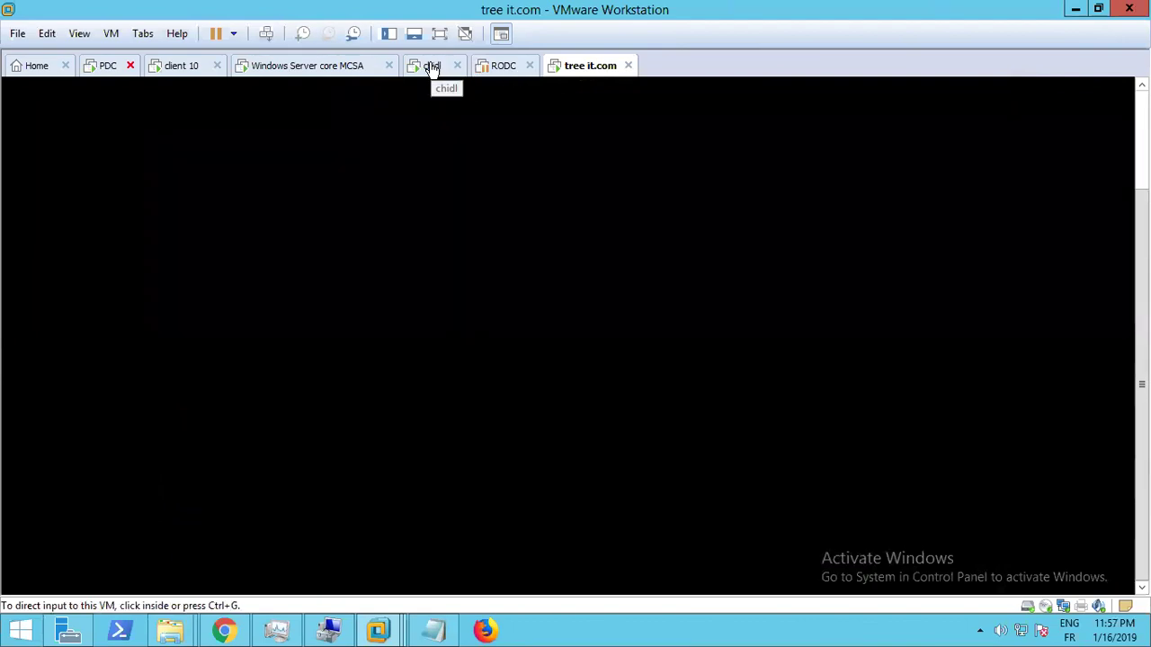
Glance at the PDC VM, then show the tree it.com VM in full-screen mode
left_click(92, 74)
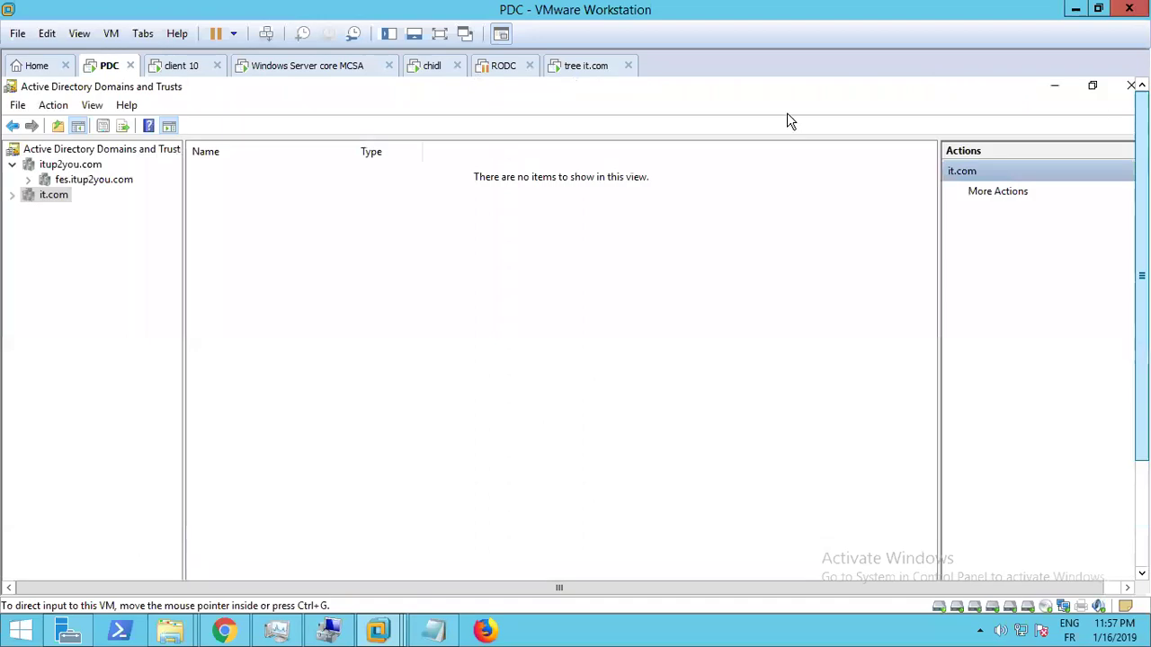
left_click(576, 72)
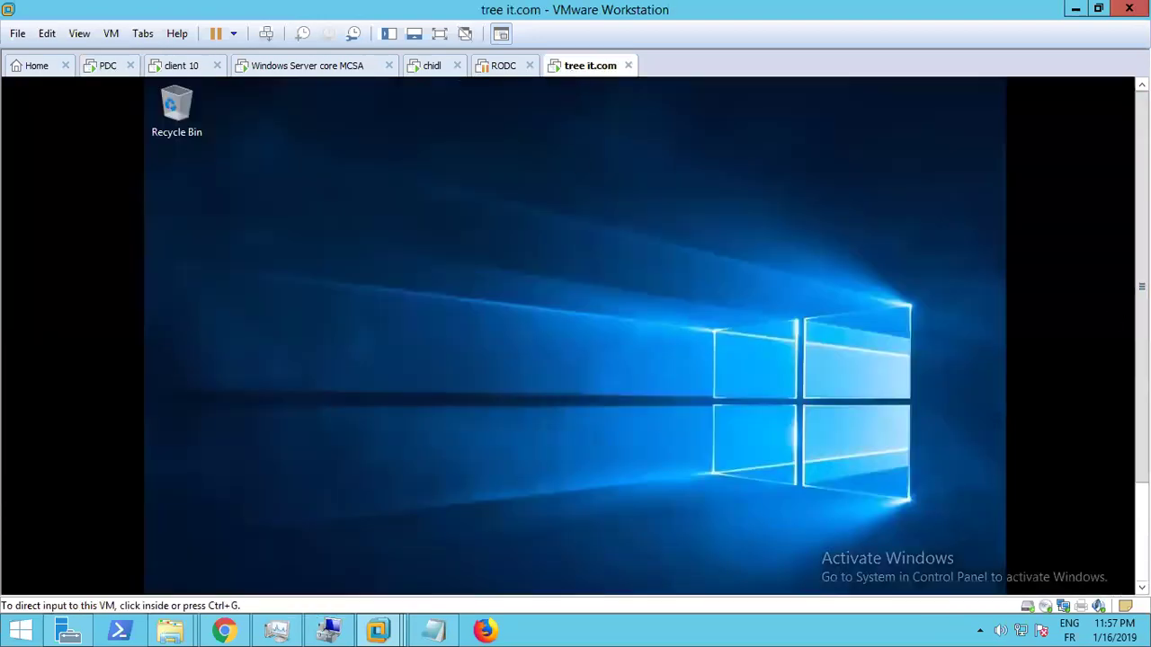
left_click(265, 187)
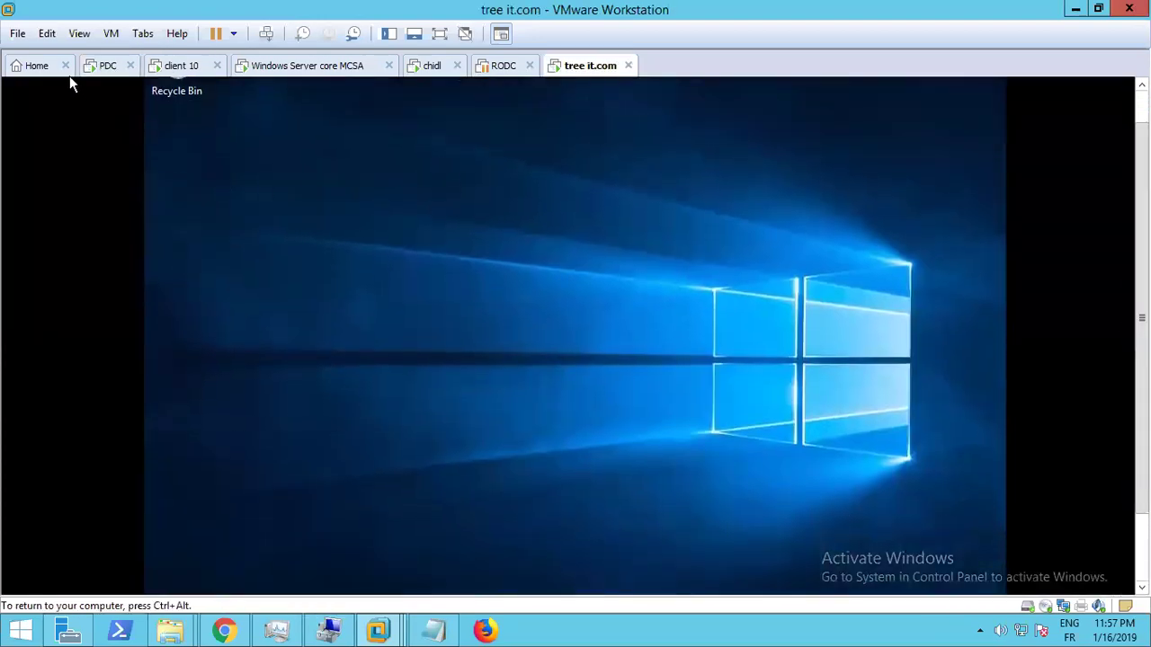
left_click(80, 34)
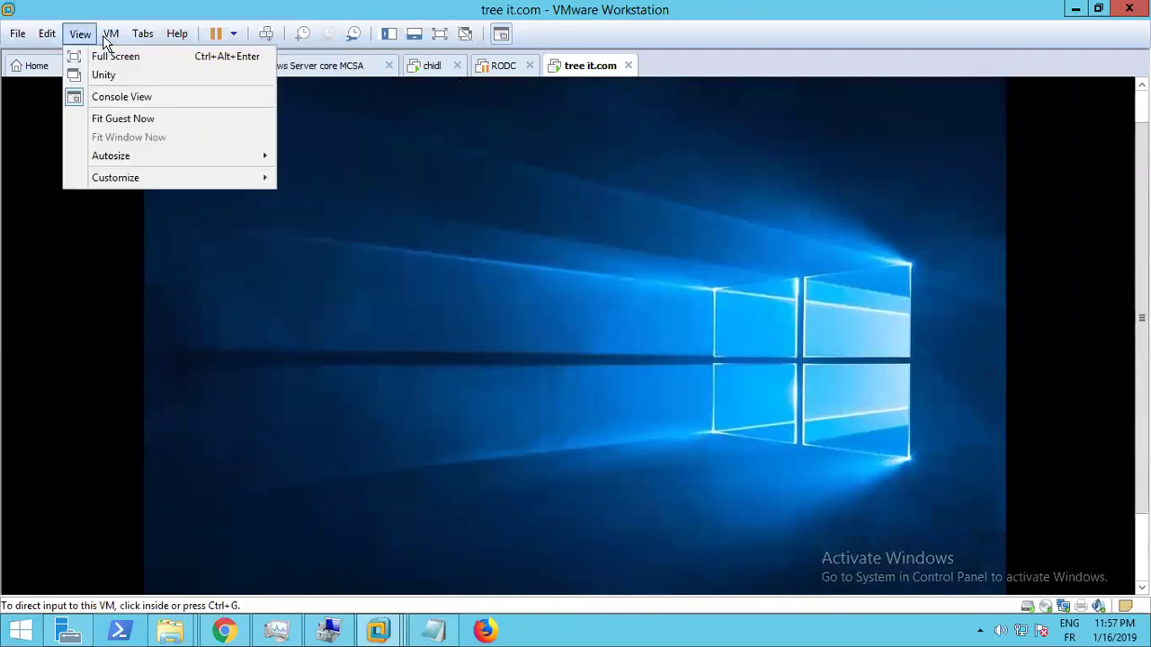
left_click(101, 57)
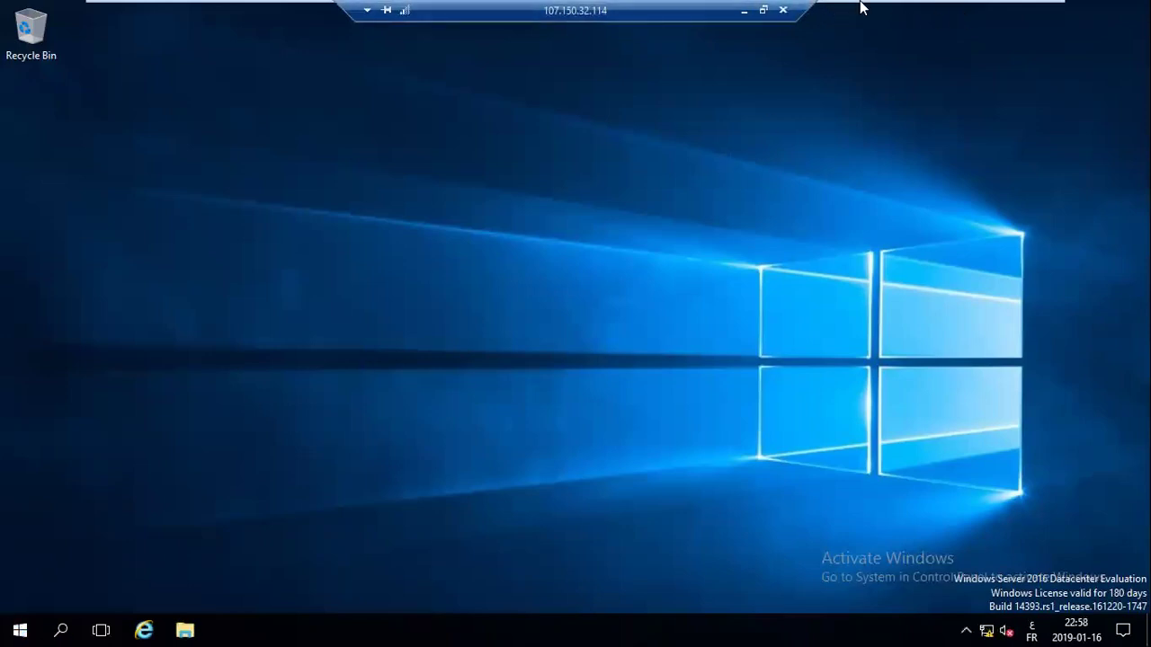
Exit full-screen mode and cycle through the chidl, PDC and client 10 VMs
mouse_move(971, 13)
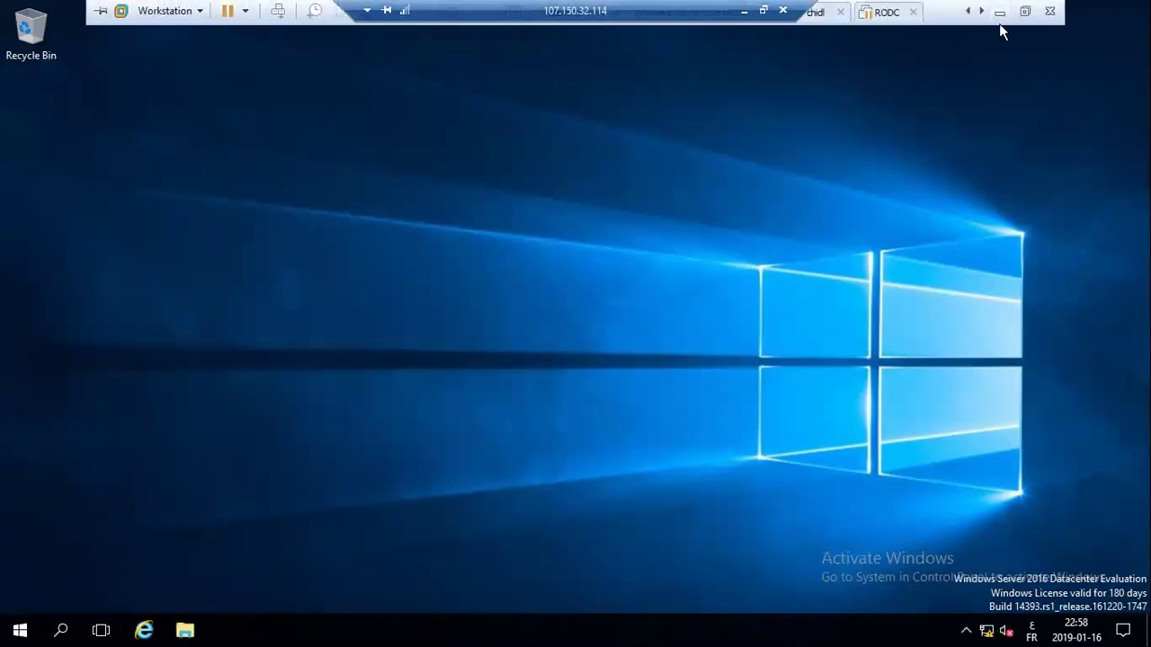
left_click(1025, 12)
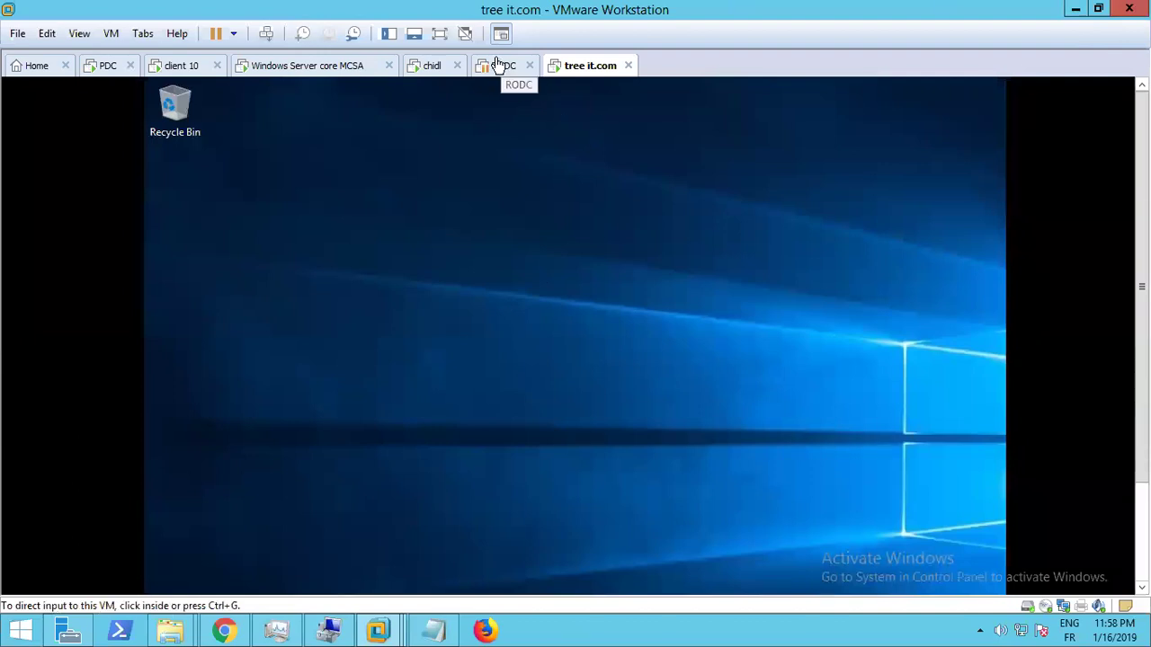
left_click(435, 72)
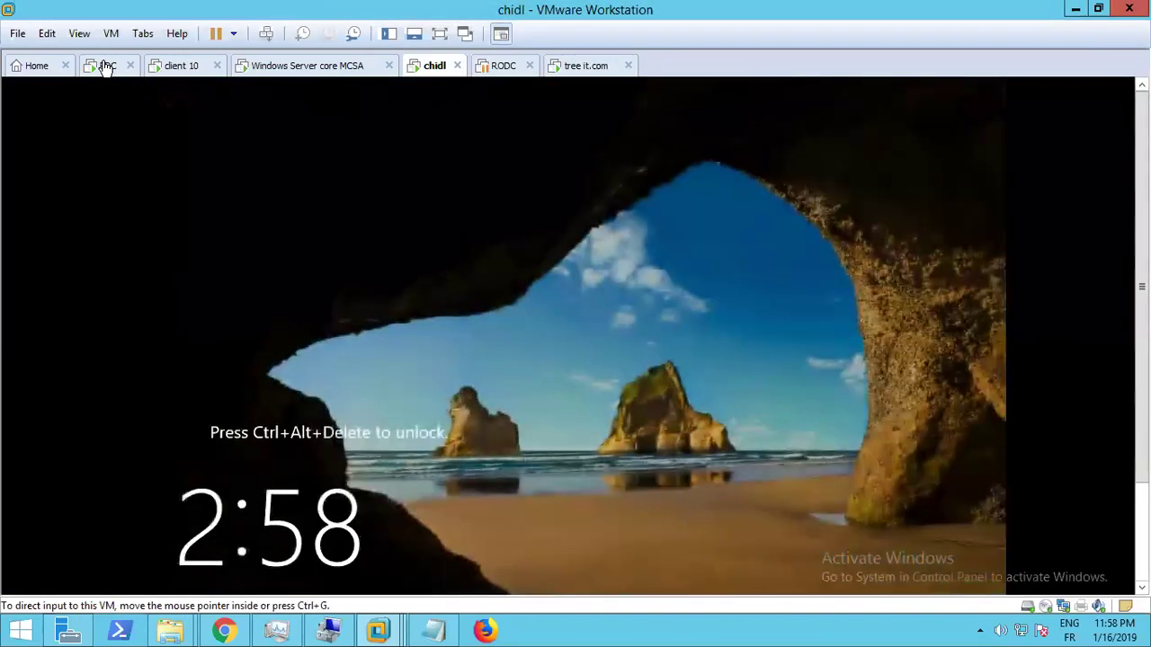
left_click(108, 66)
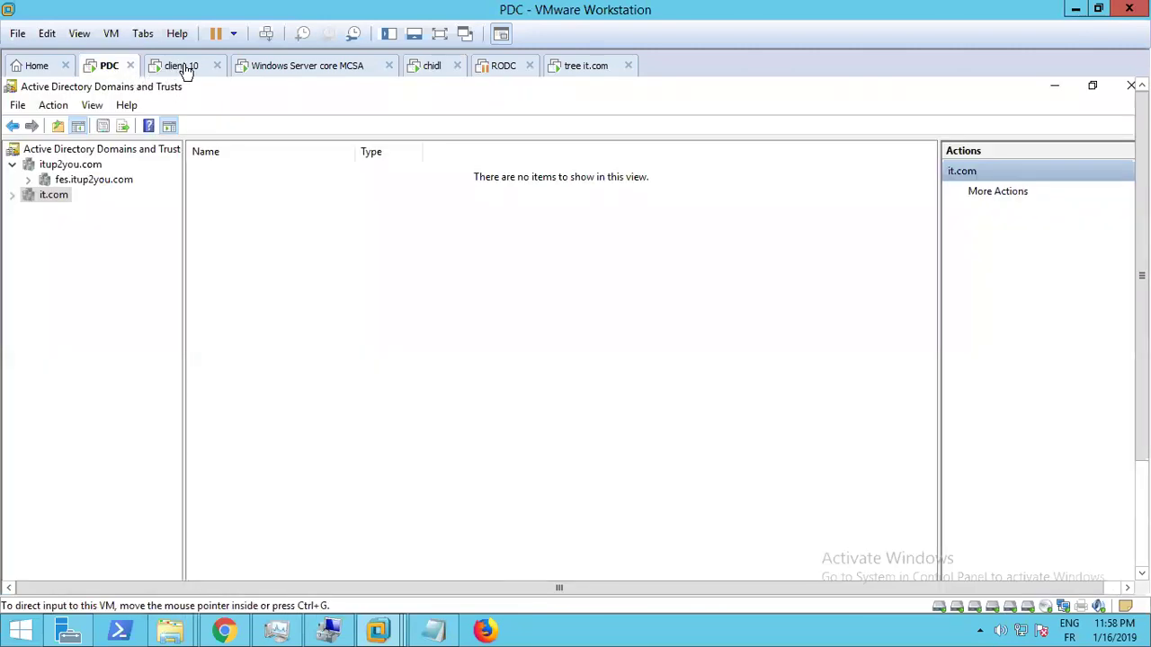
left_click(183, 67)
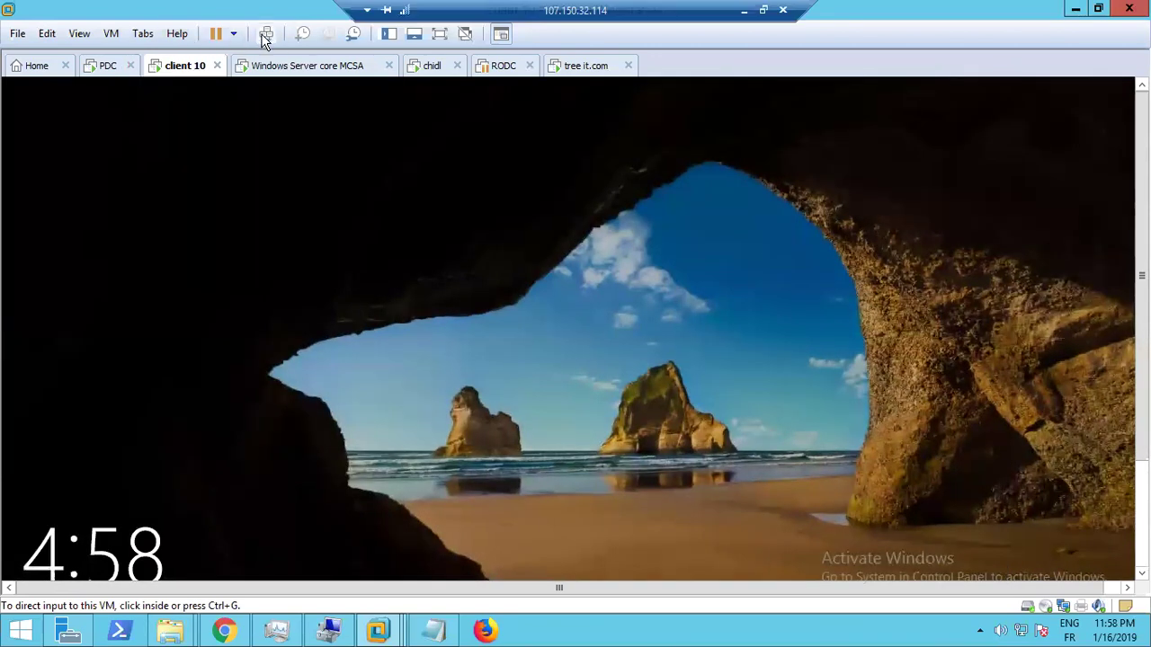
Bring up client 10's sign-in screen and enter a password for the current account
left_click(531, 396)
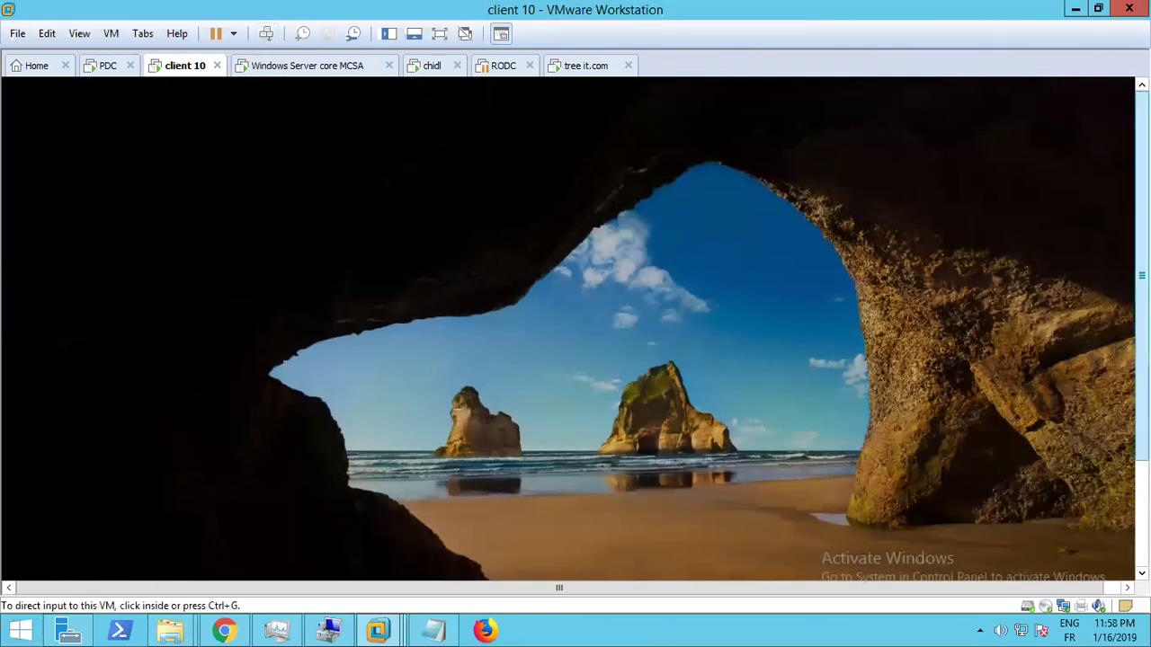
left_click(268, 34)
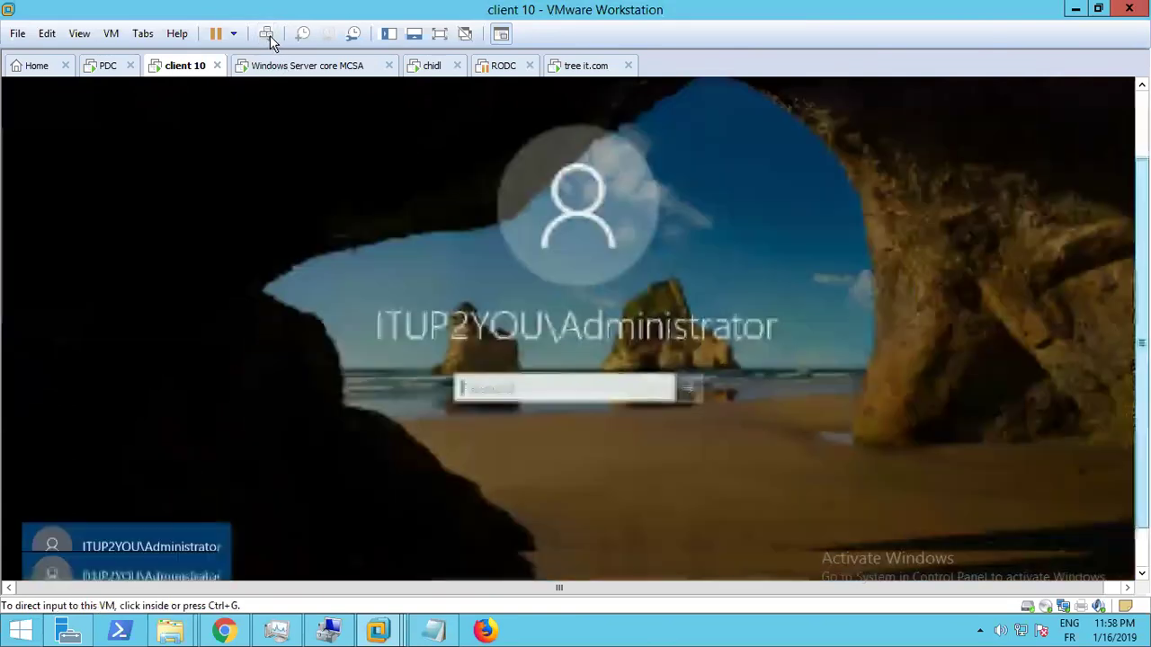
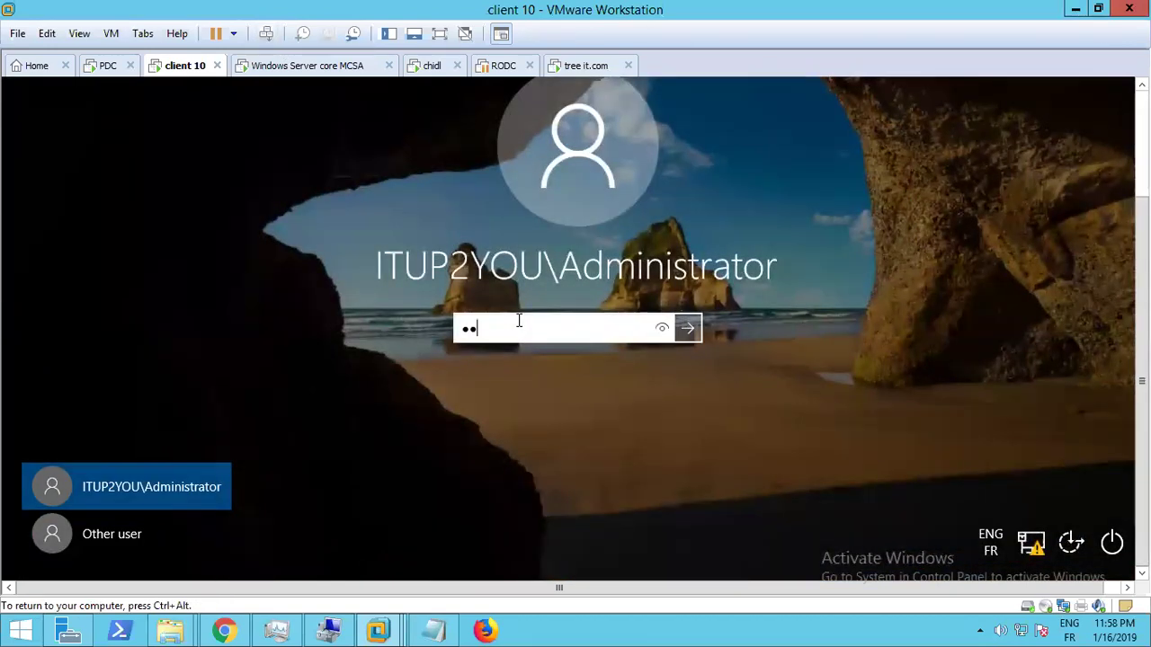
Choose Other user and attempt to sign in as user1 with its password
left_click(124, 537)
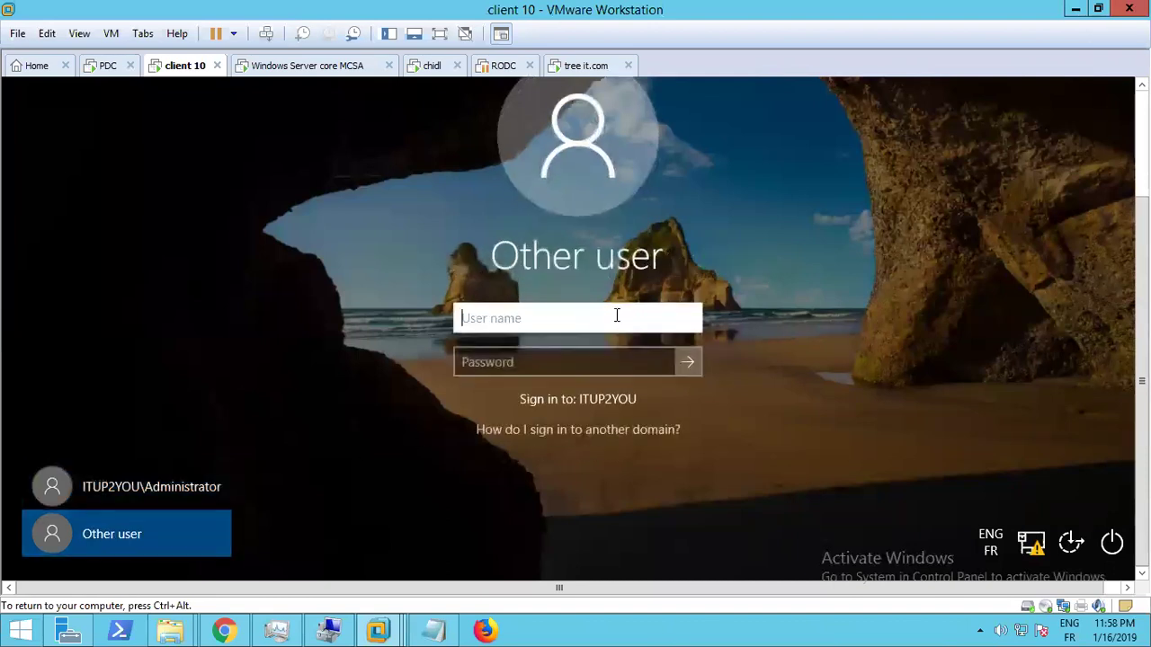
type("user1")
key("Left")
key("Left")
key("Left")
key("Left")
key("Left")
key("Tab")
type("••••")
key("Caps_Lock")
type("••••••••")
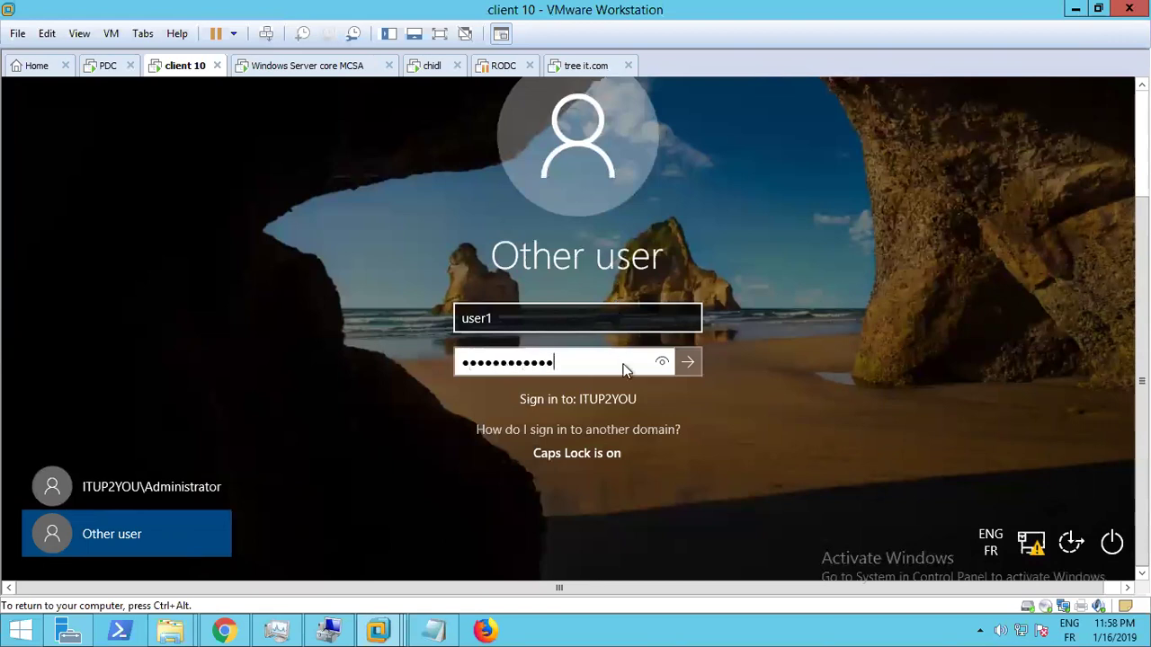
left_click(689, 369)
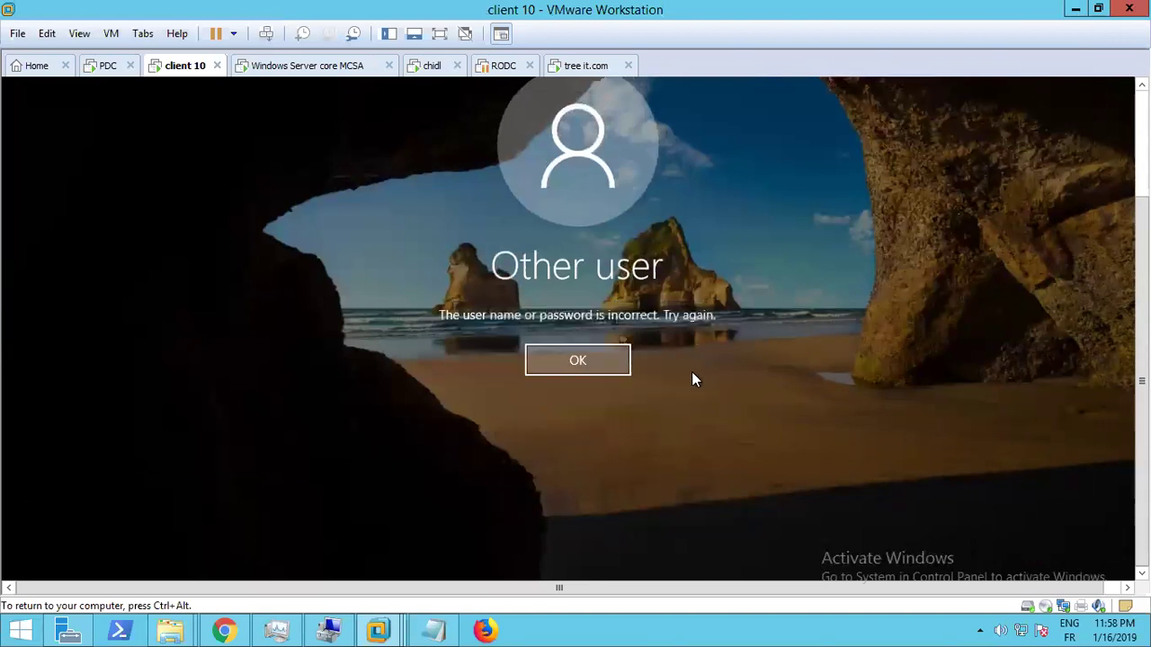
Retry the password after the rejection, dismiss the second error, and return to the PDC VM
left_click(544, 365)
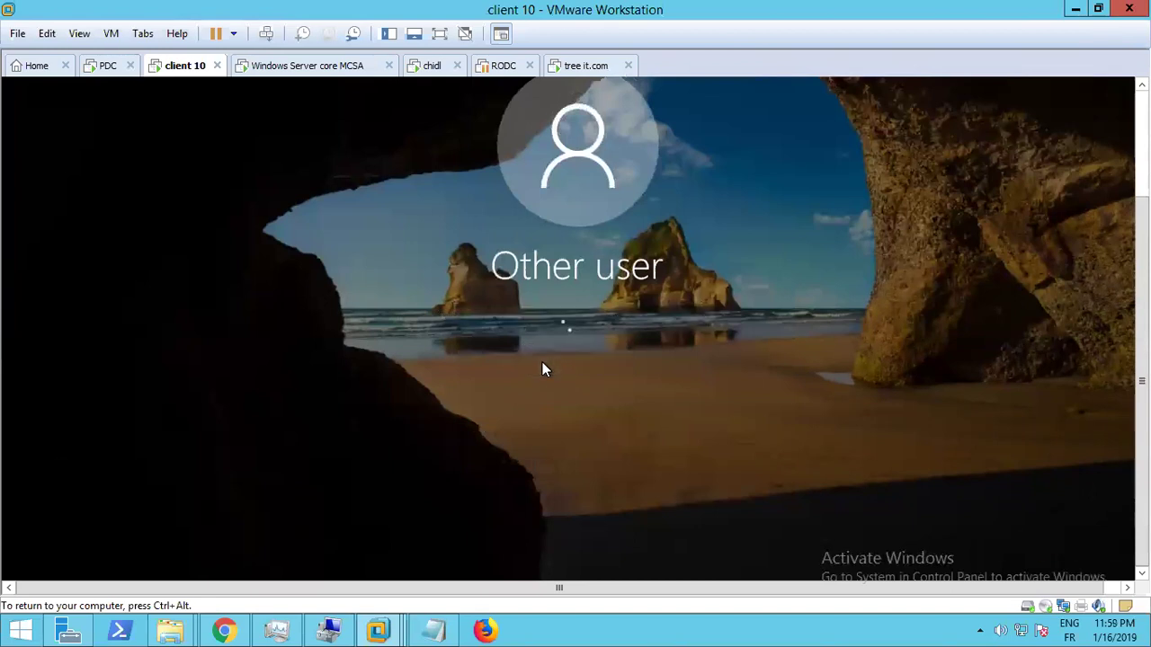
type("••••••••••••")
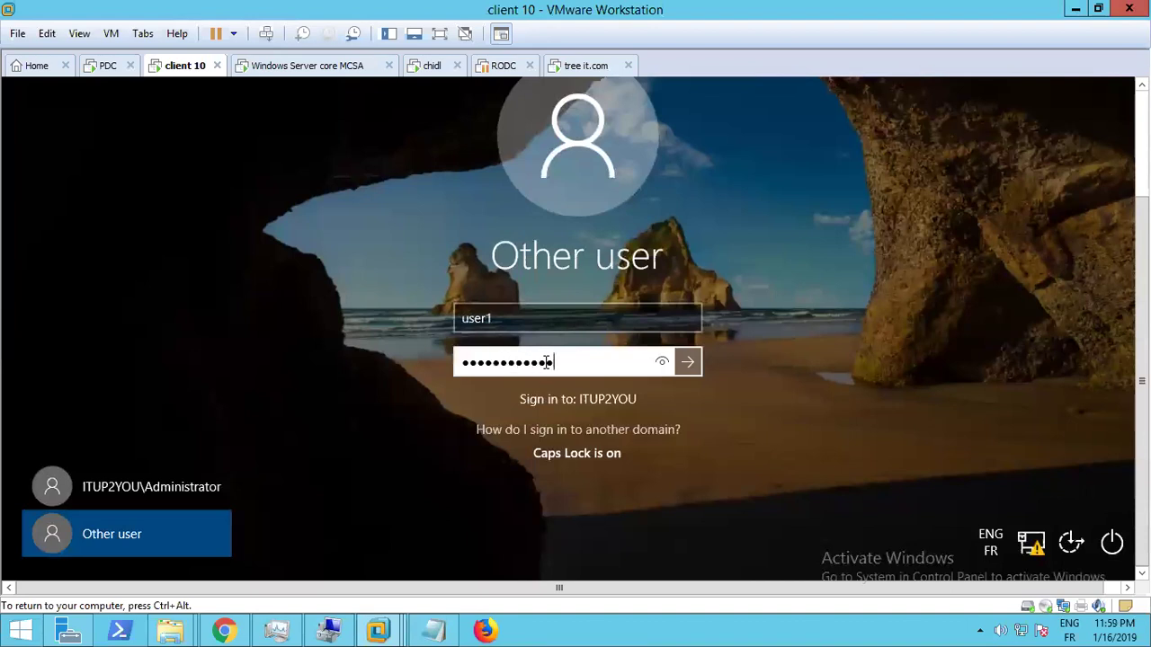
key("Return")
left_click(543, 361)
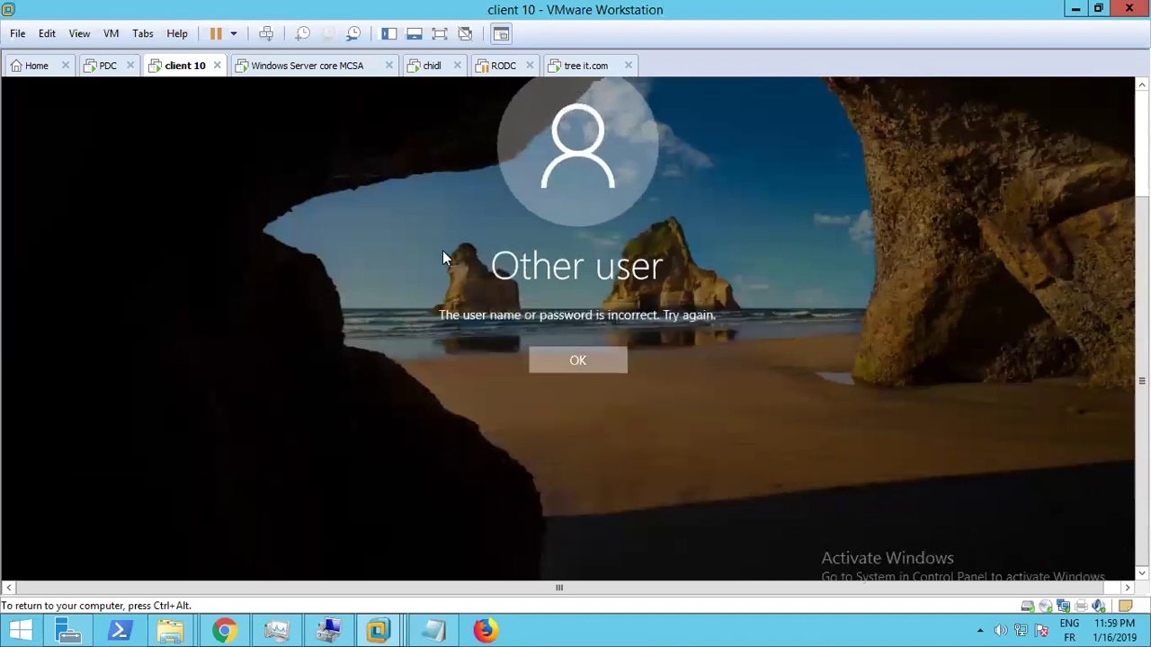
left_click(106, 67)
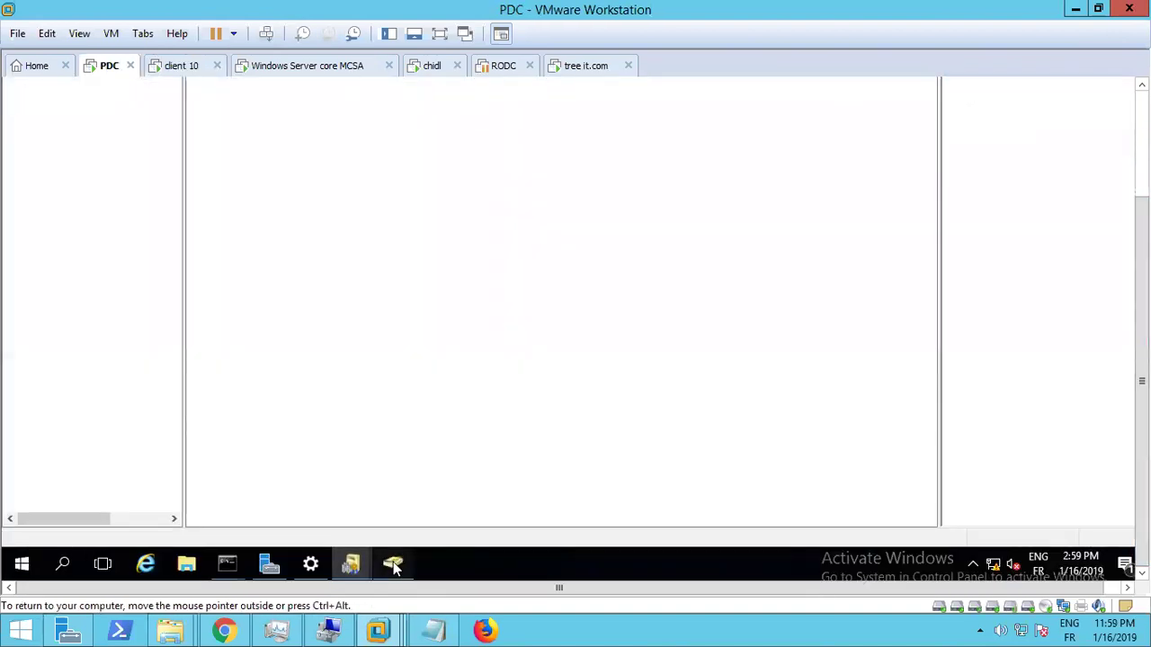
Start a password reset for user2 in the User-IT unit of Active Directory Users and Computers
left_click(393, 564)
left_click(74, 159)
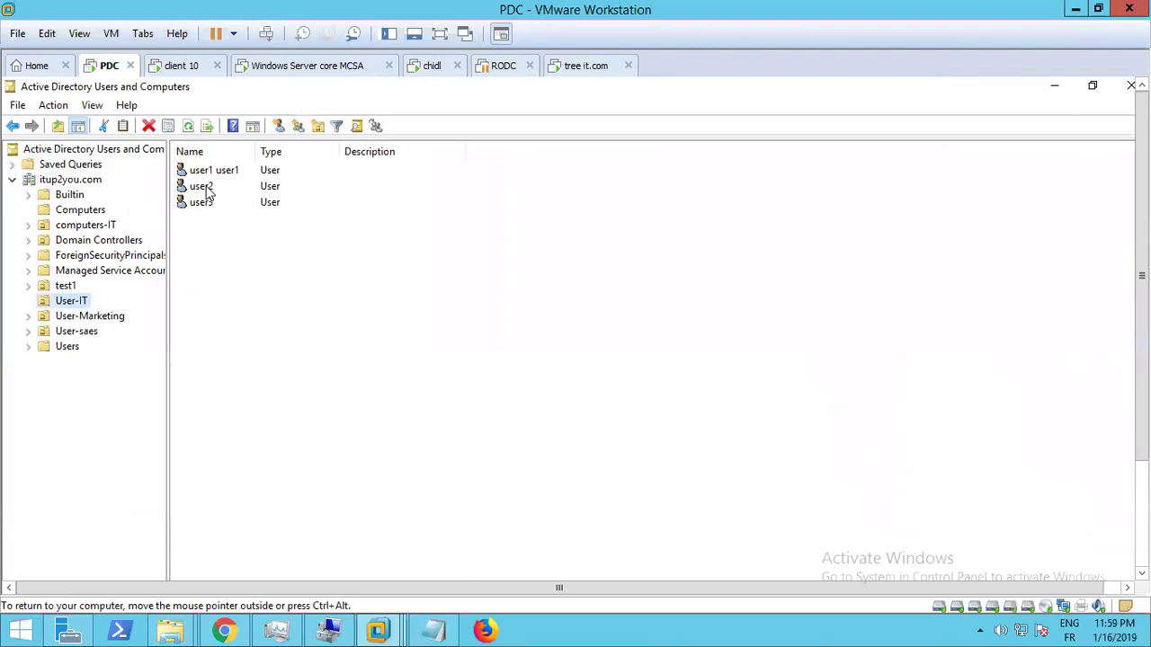
left_click(206, 189)
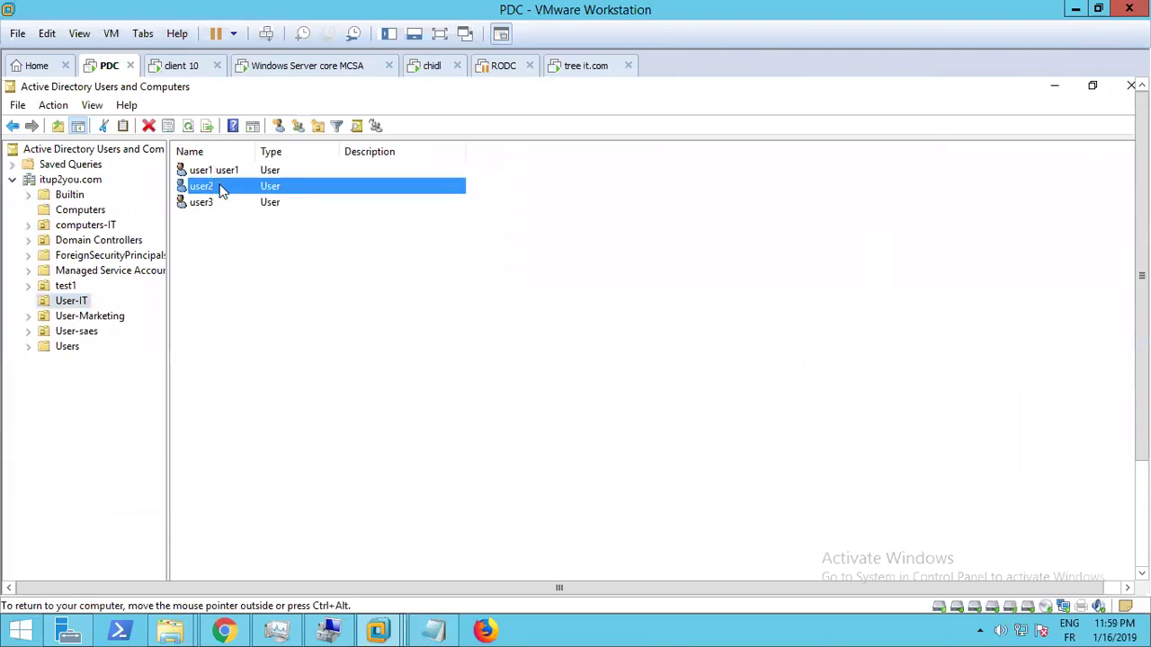
left_click(216, 282)
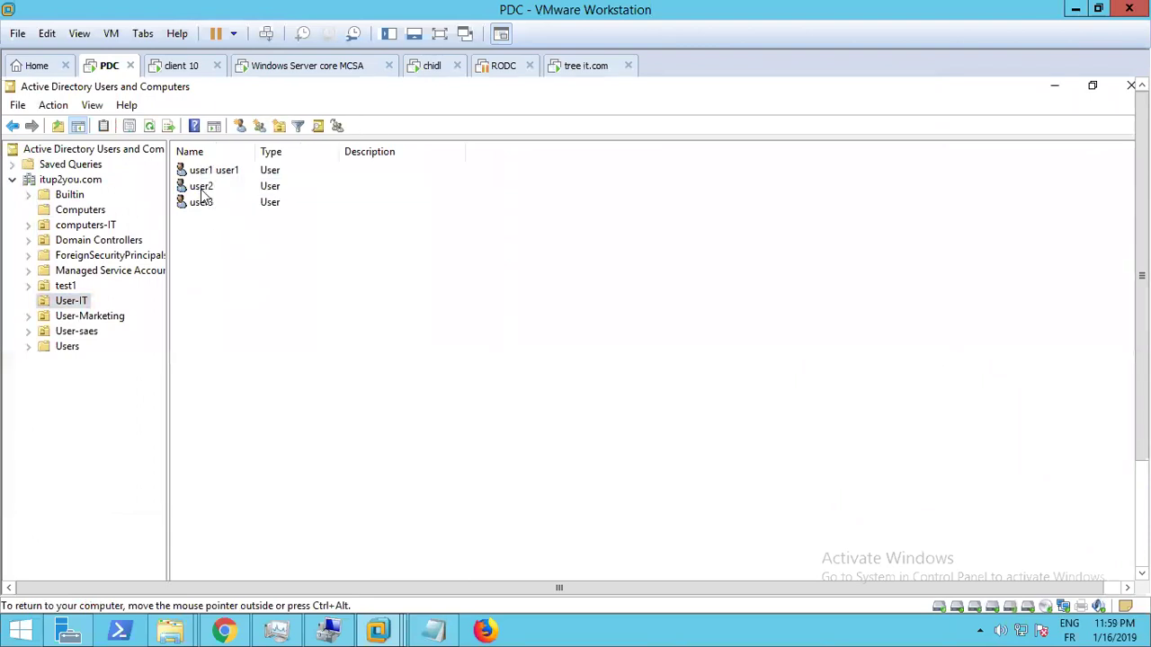
right_click(201, 190)
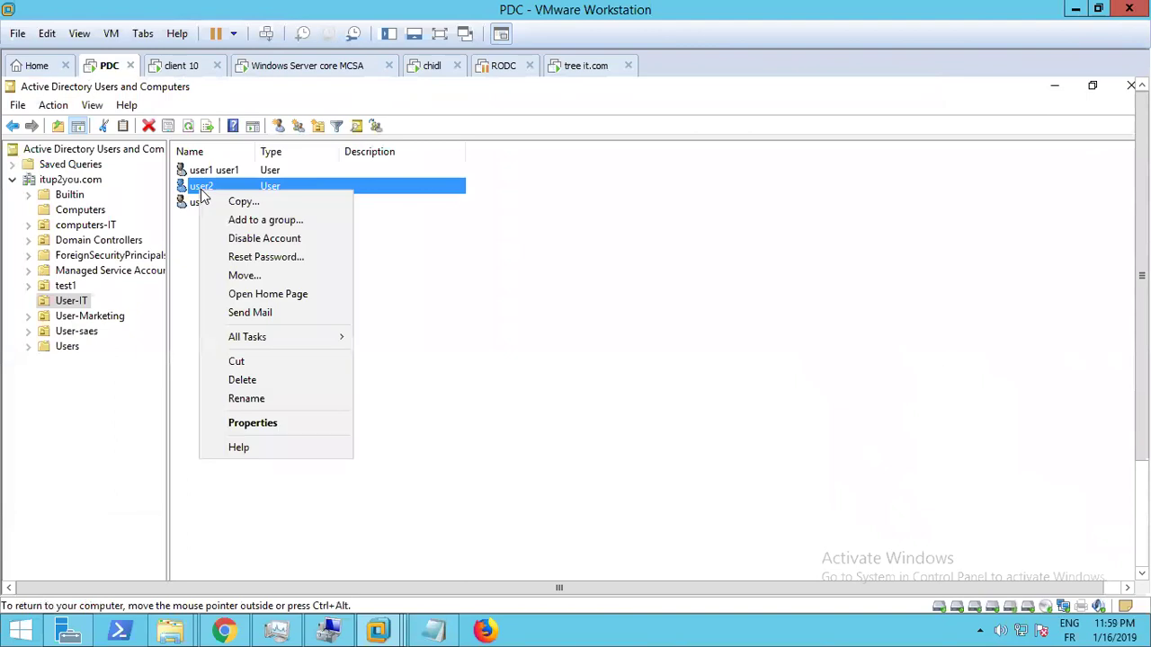
left_click(255, 258)
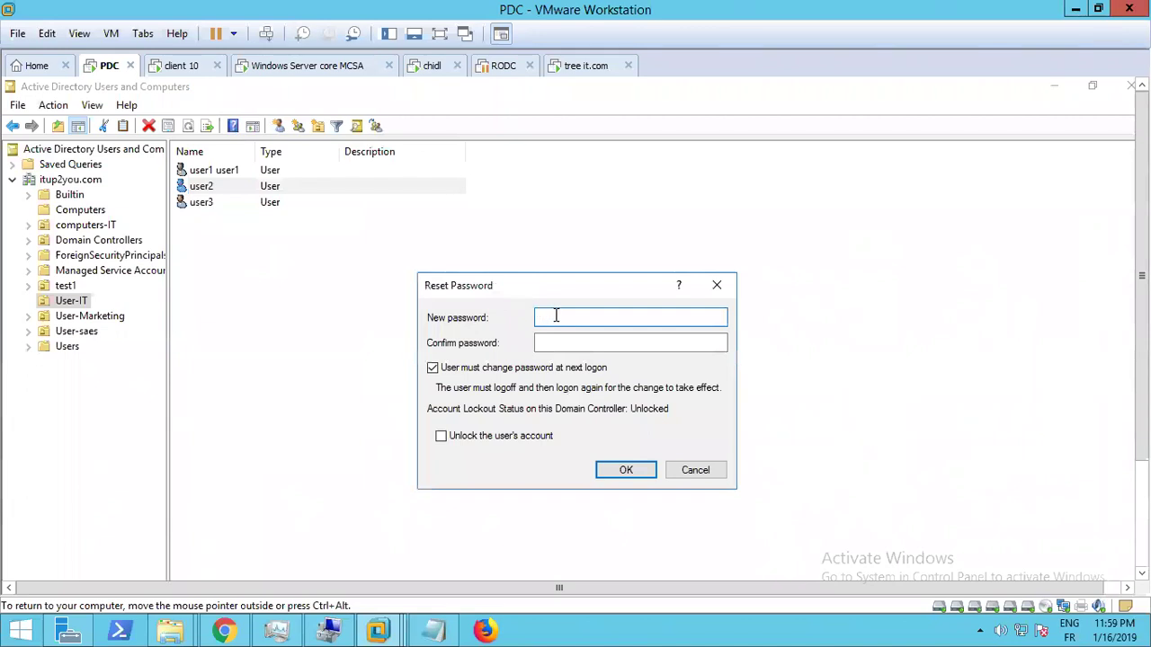
Enter and confirm user2's new password, acknowledge the change, and switch to client 10
key("Tab")
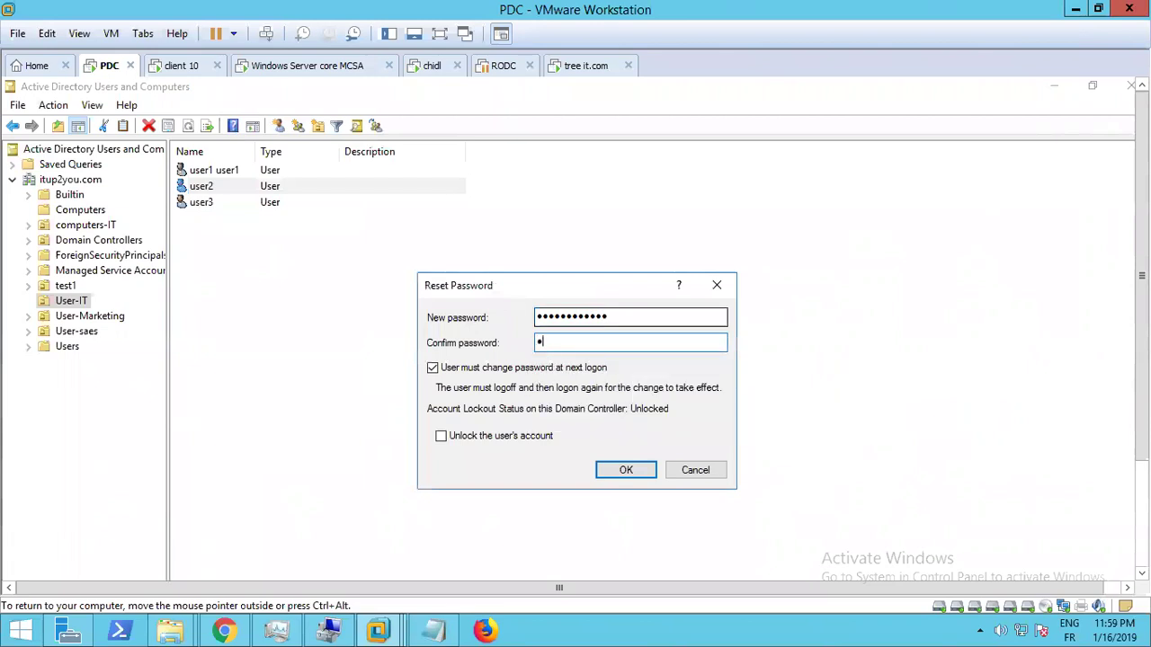
key("Return")
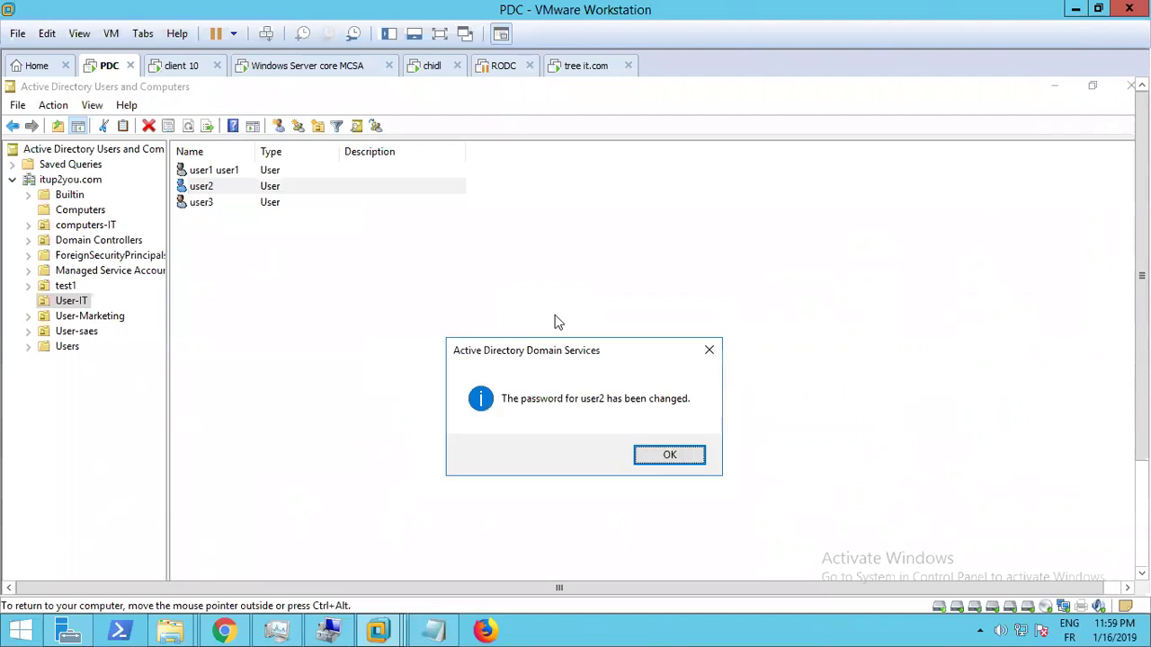
left_click(686, 454)
left_click(181, 65)
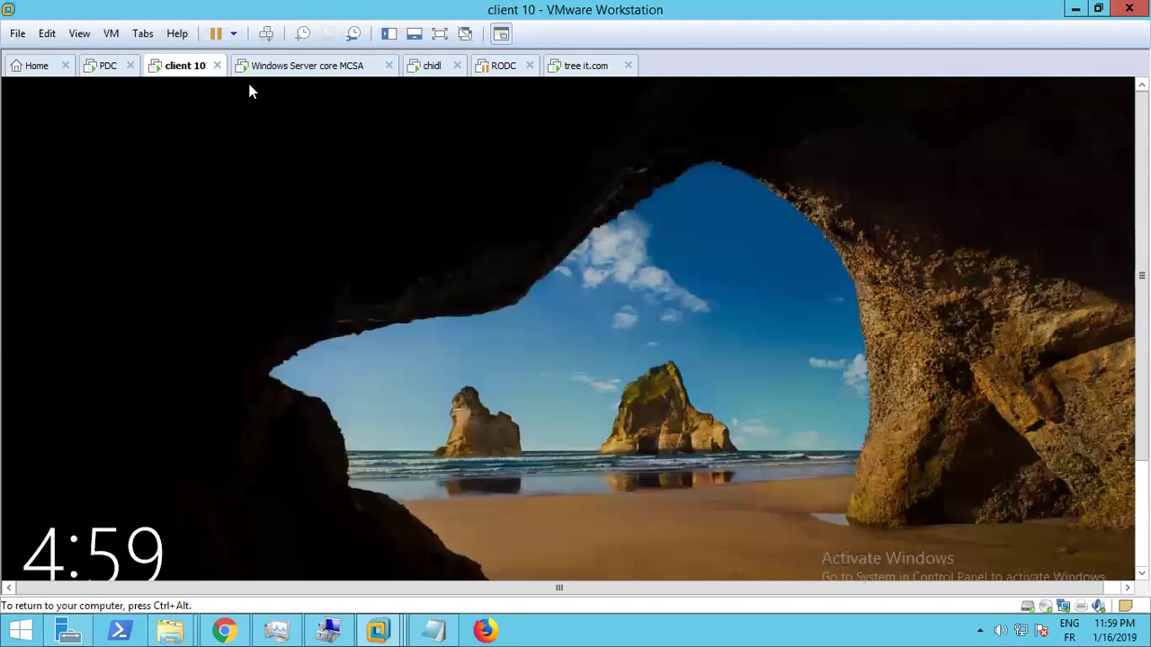
Attempt to sign in to client 10 as user2 with the new password via Other user
left_click(266, 34)
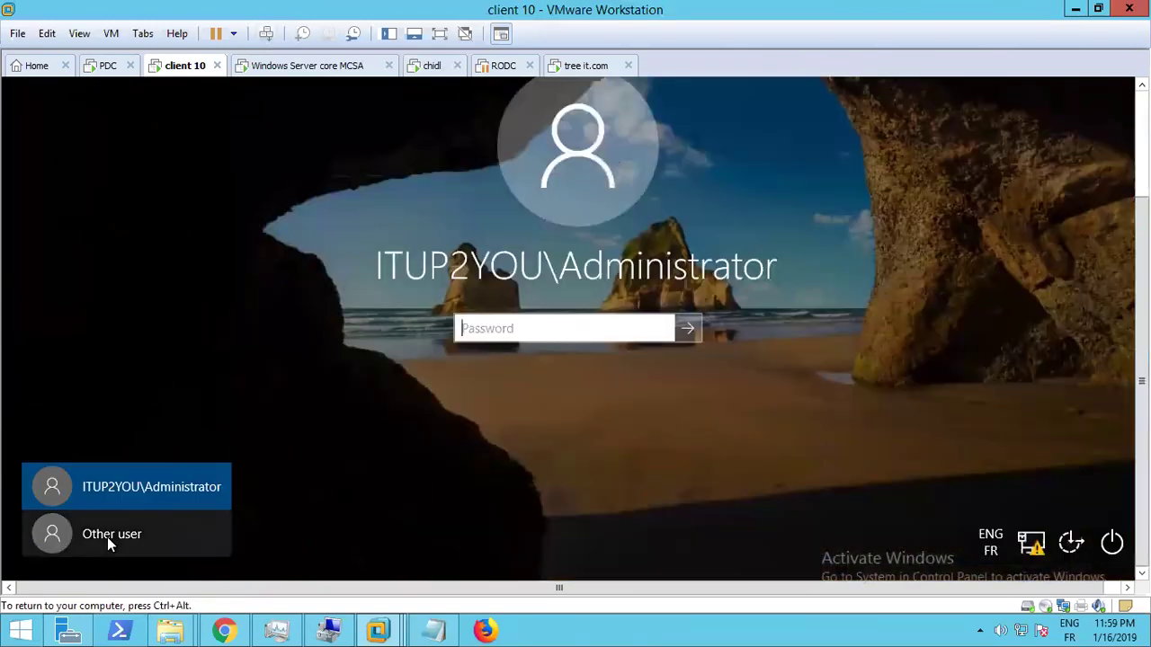
left_click(107, 537)
type("user")
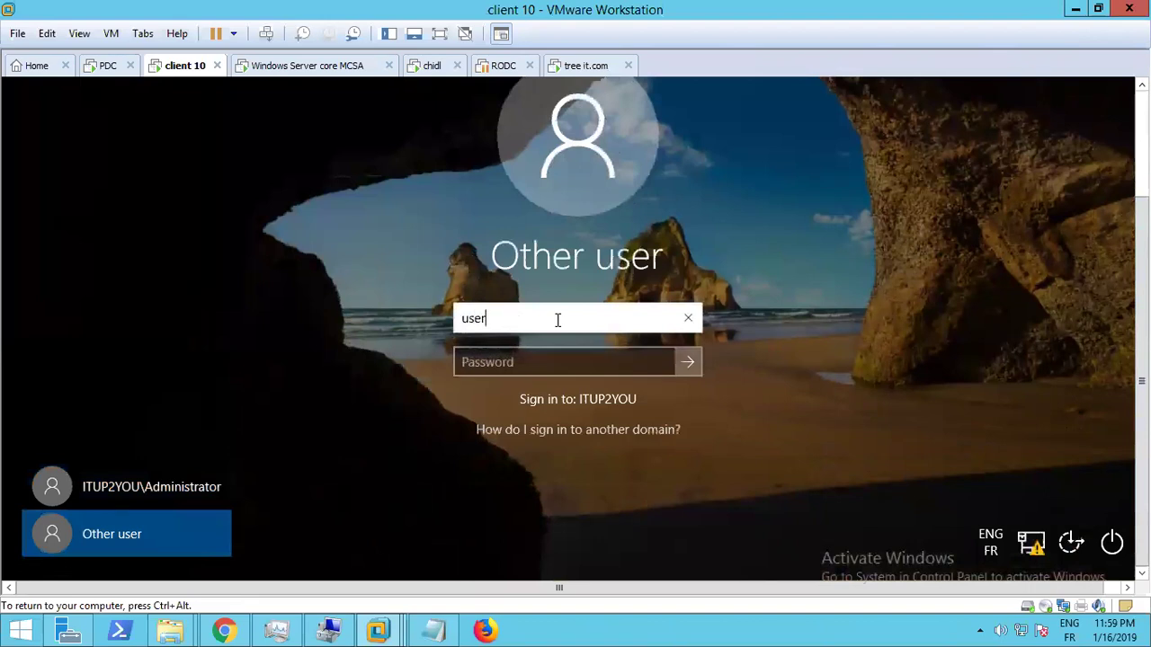
type("2")
key("Tab")
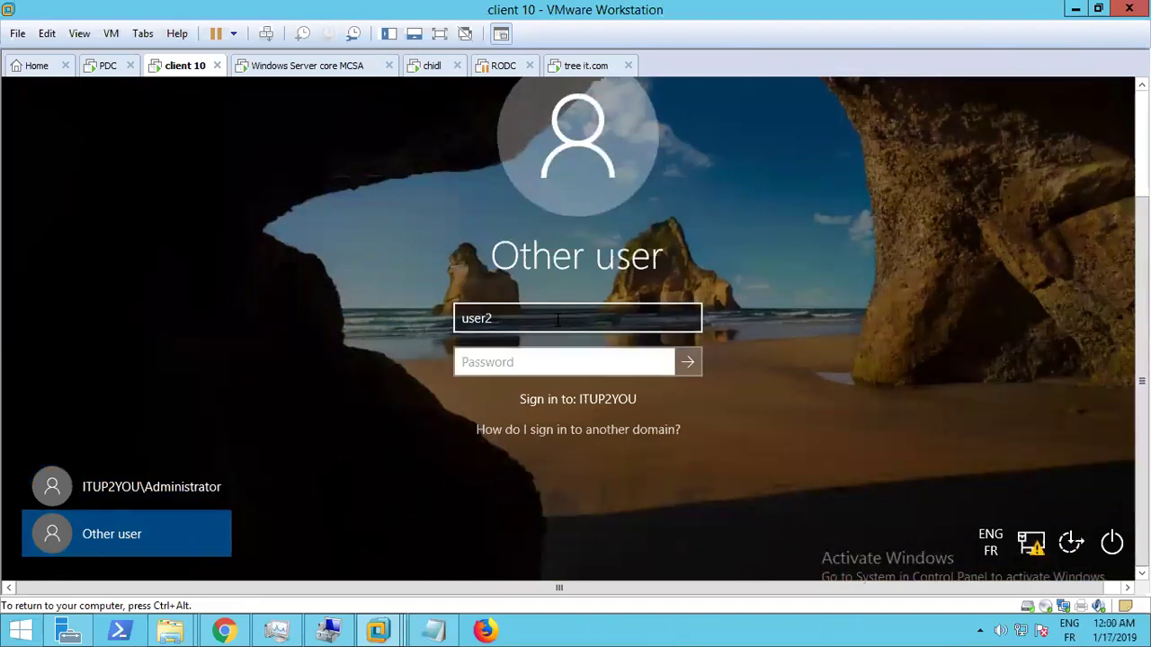
type("***")
key("Caps_Lock")
type("*********")
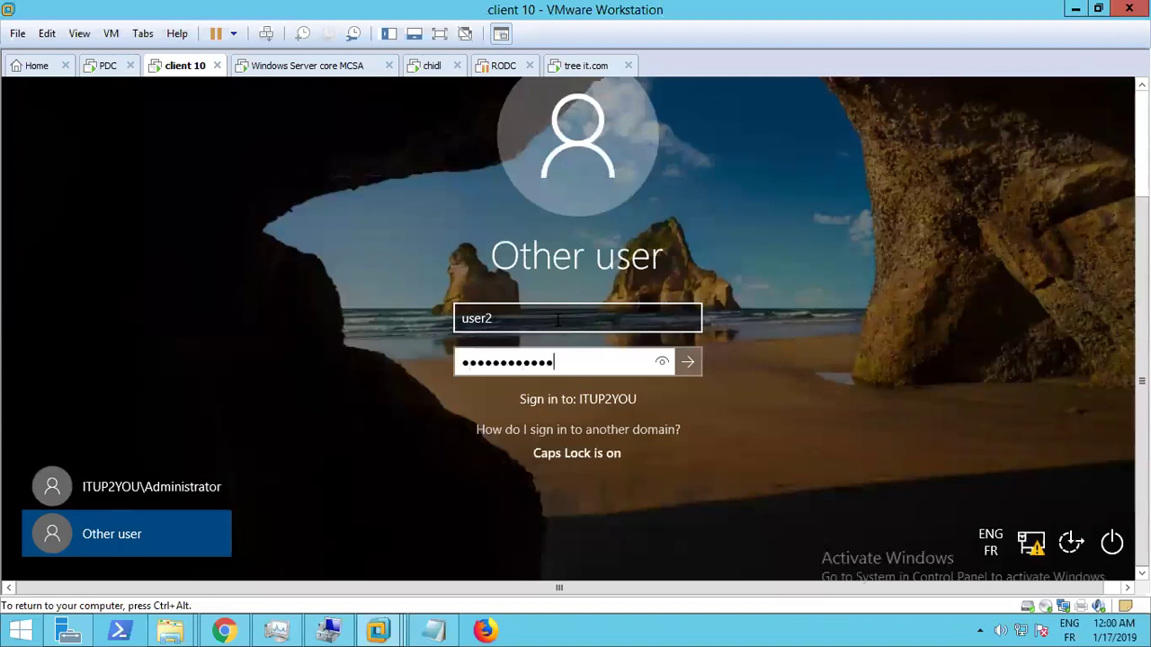
key("Return")
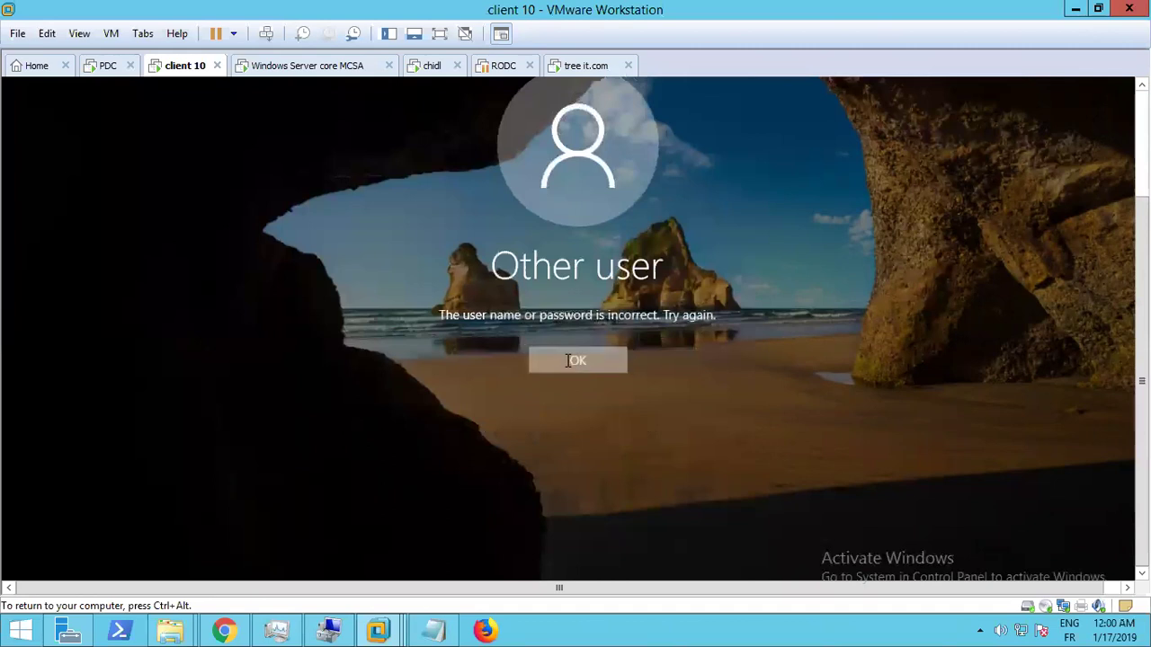
Retry user2's password after the error, dismiss the second rejection, and return to PDC
left_click(577, 361)
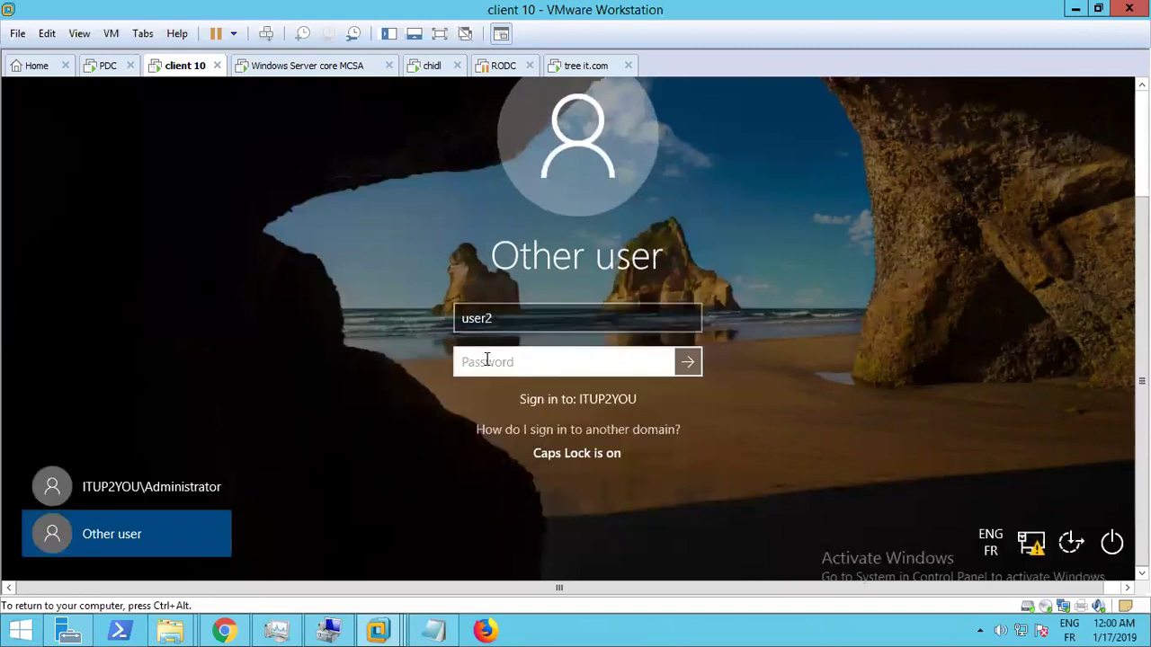
key("Caps_Lock")
type("****")
key("Caps_Lock")
type("********")
key("Return")
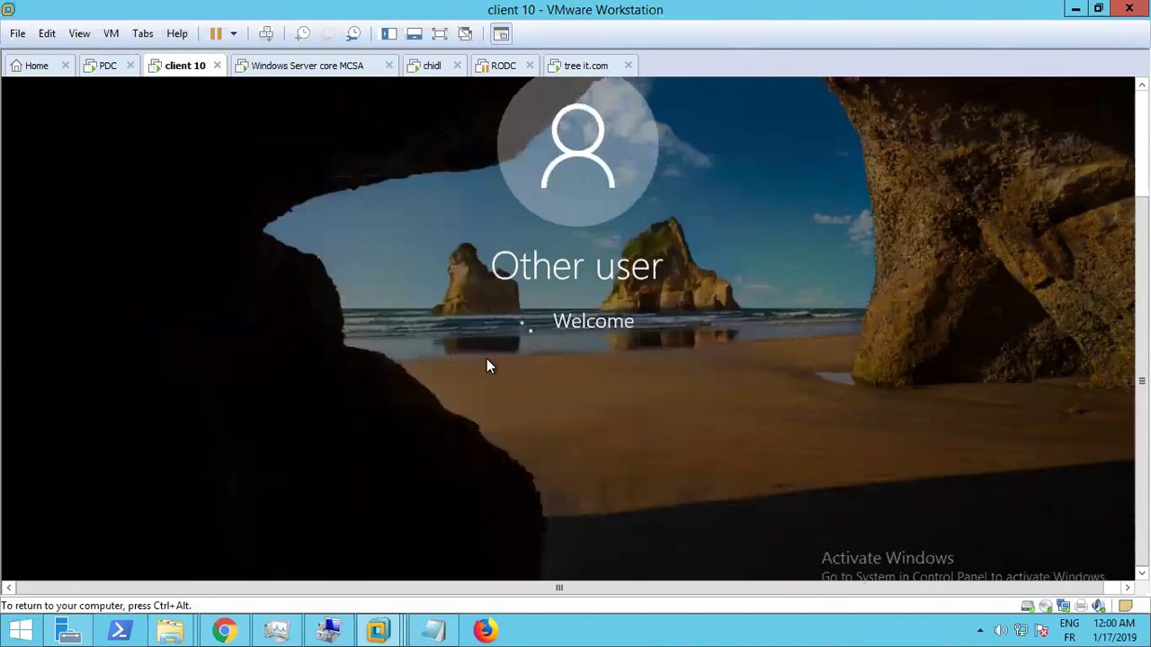
key("Return")
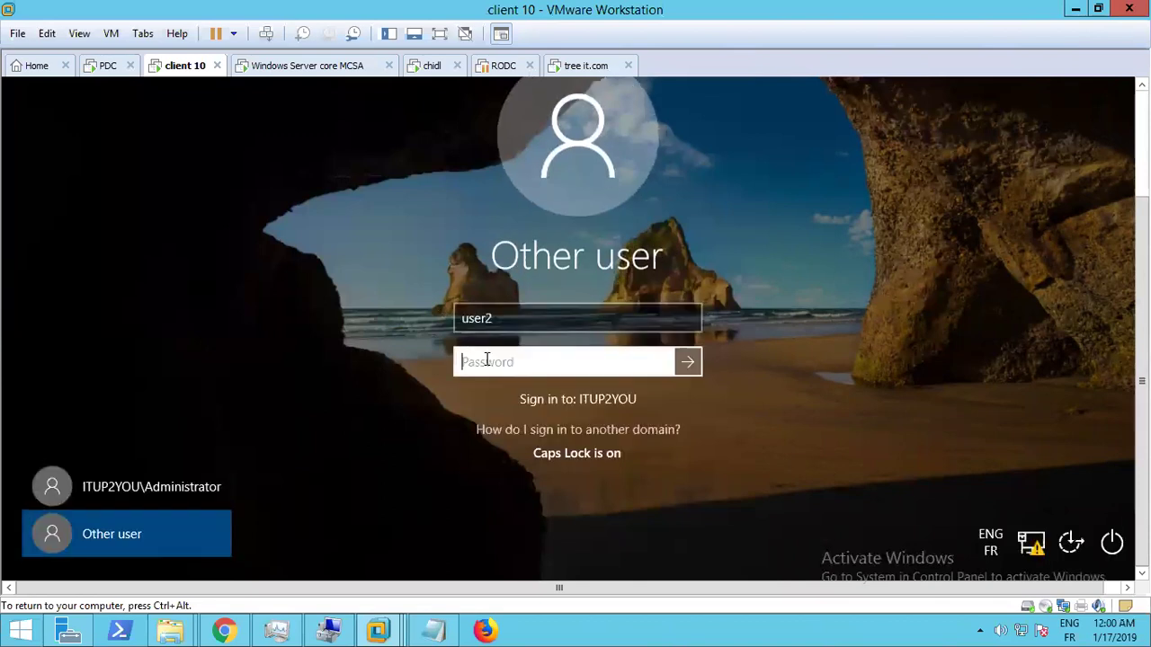
key("Caps_Lock")
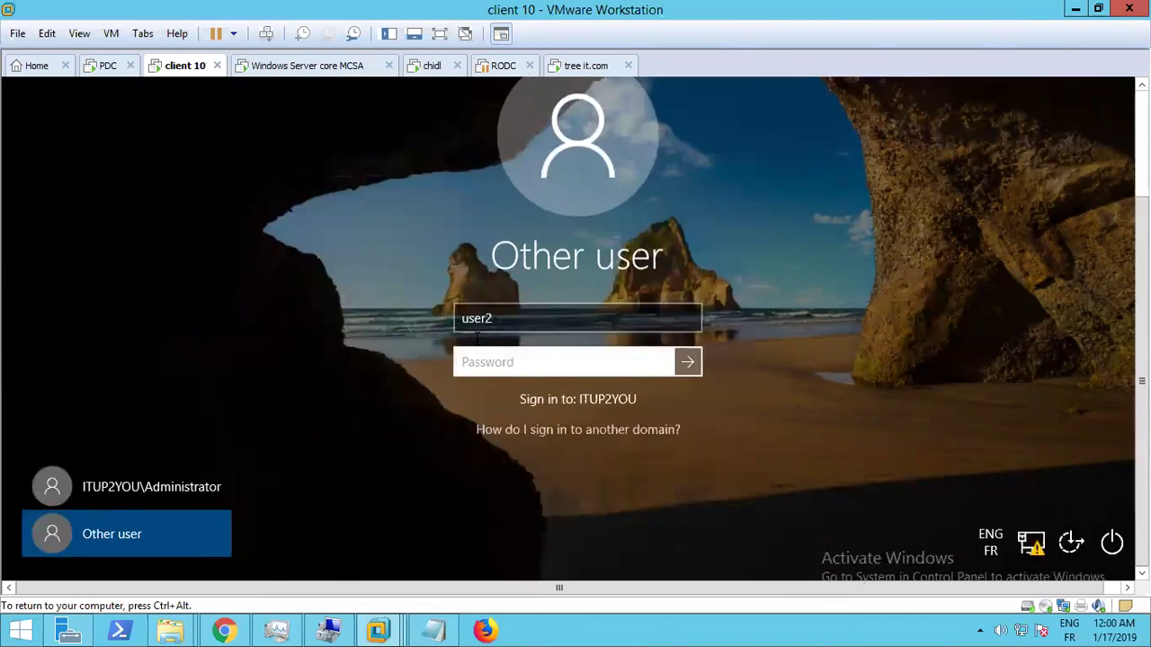
left_click(465, 326)
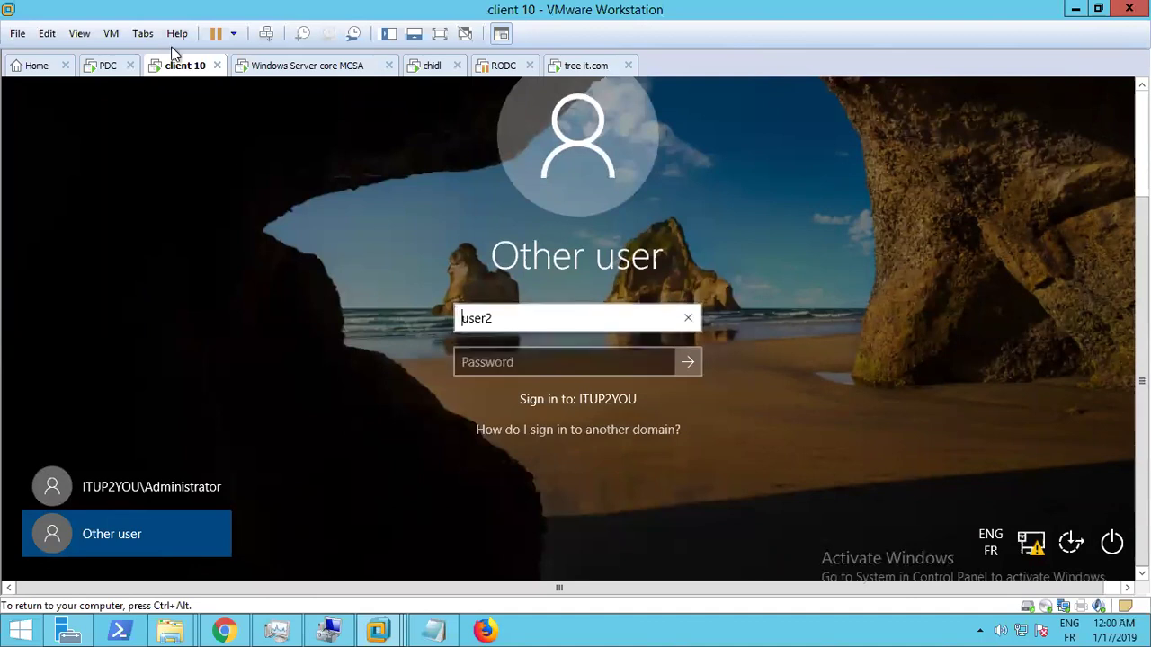
left_click(97, 66)
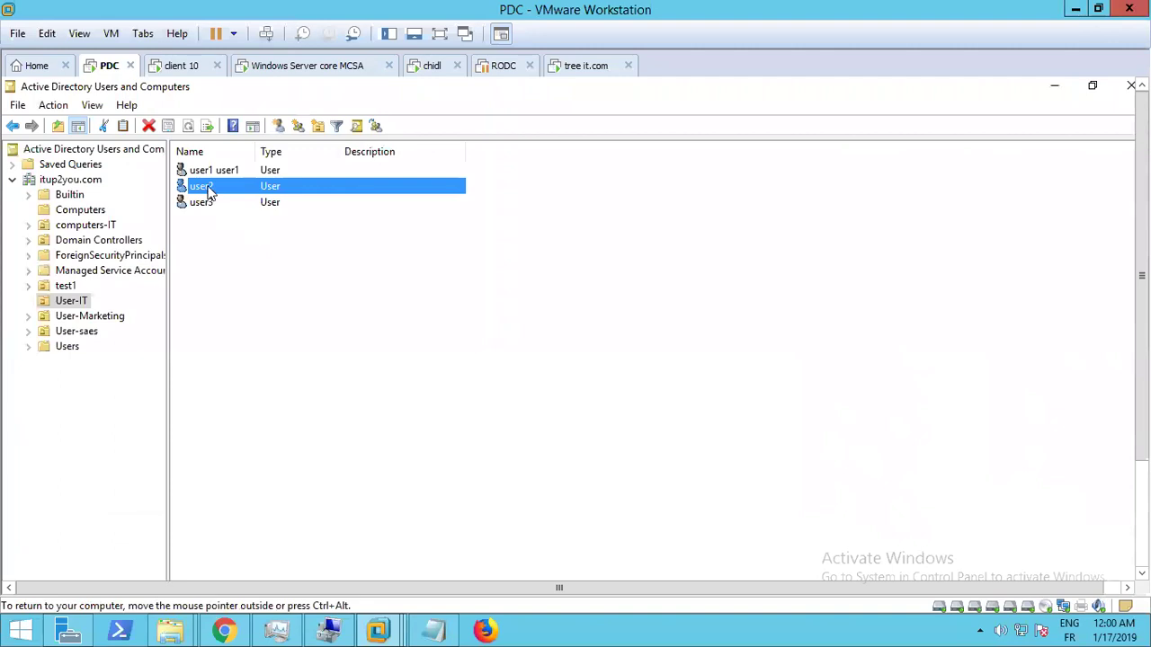
right_click(208, 191)
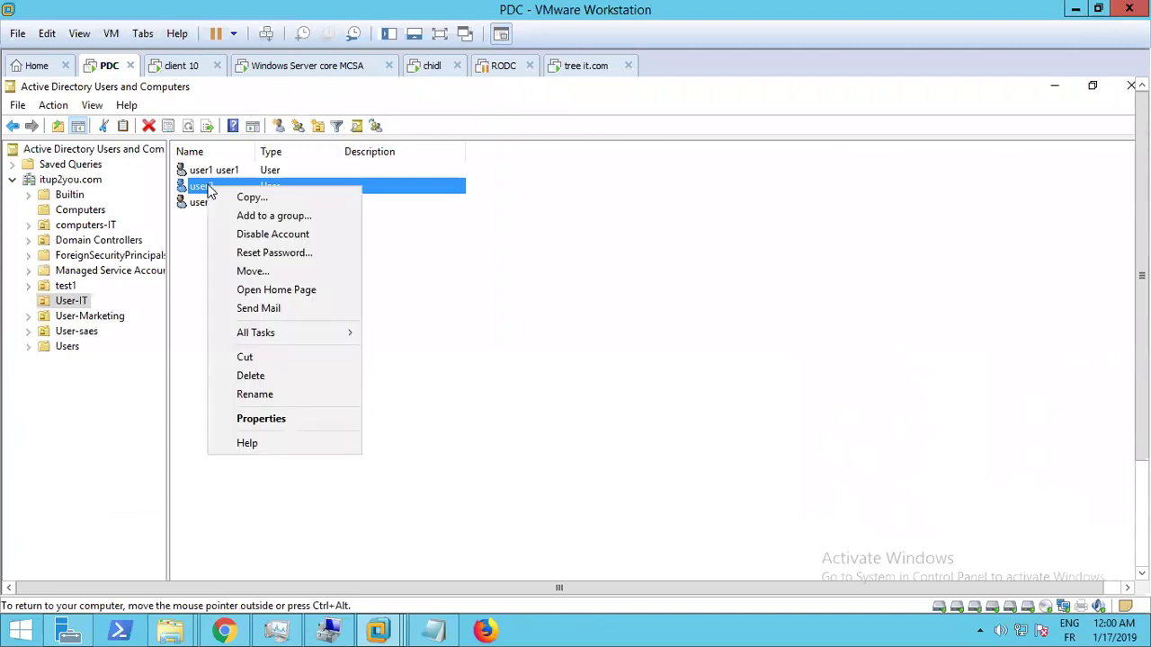
left_click(262, 421)
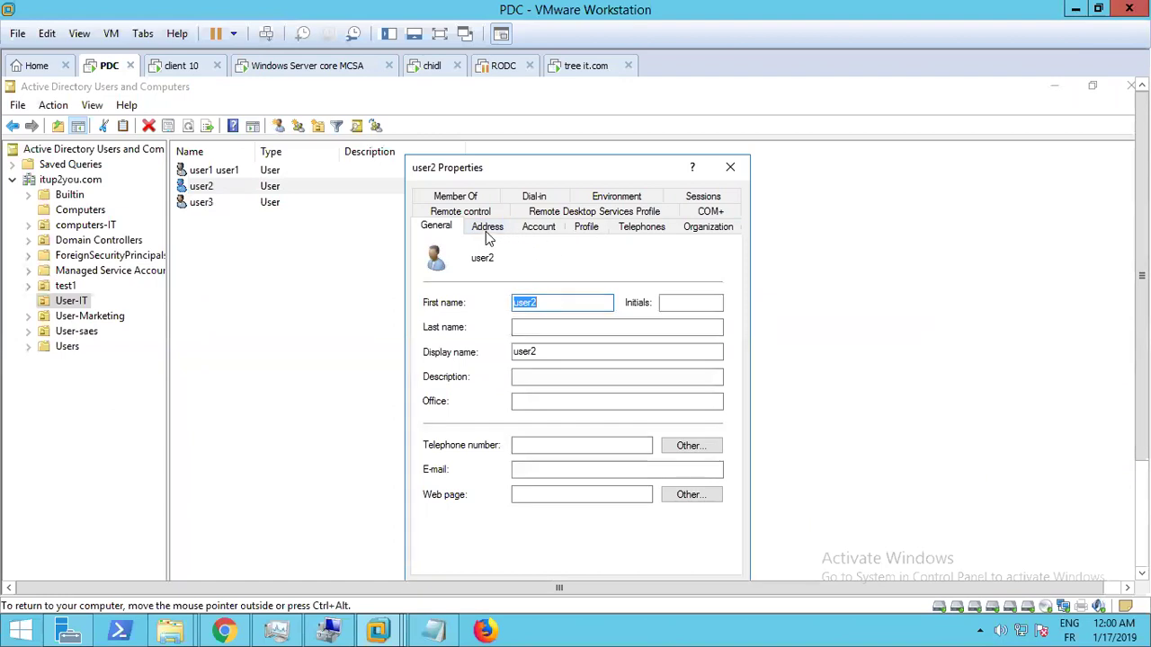
left_click(488, 230)
left_click(534, 228)
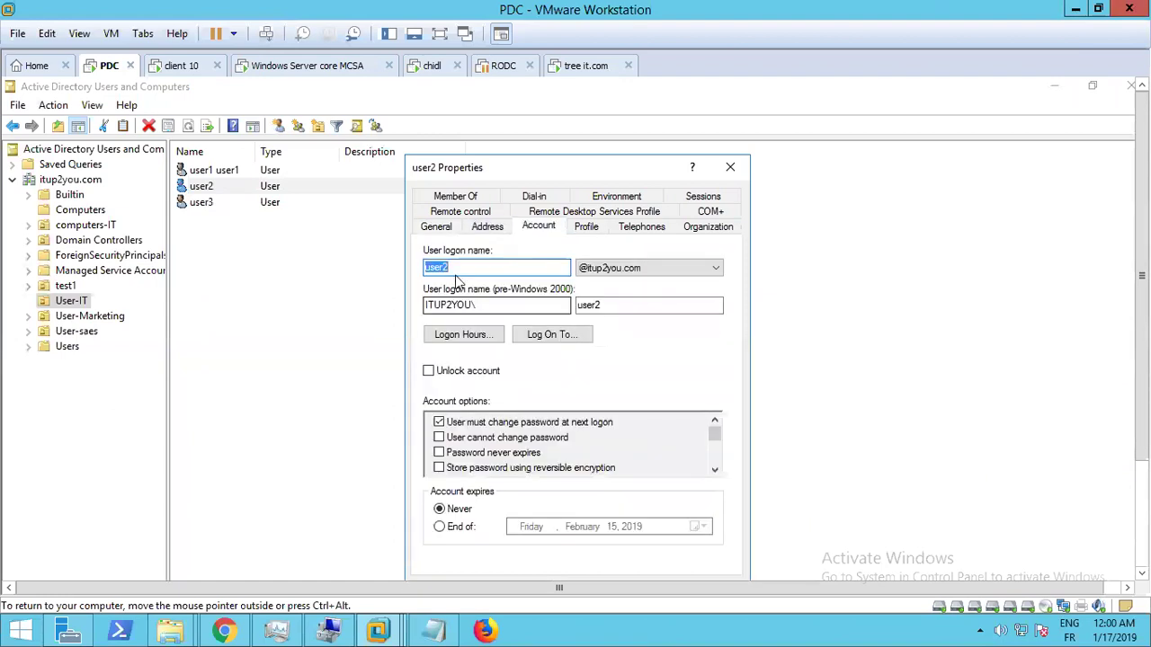
left_click(673, 270)
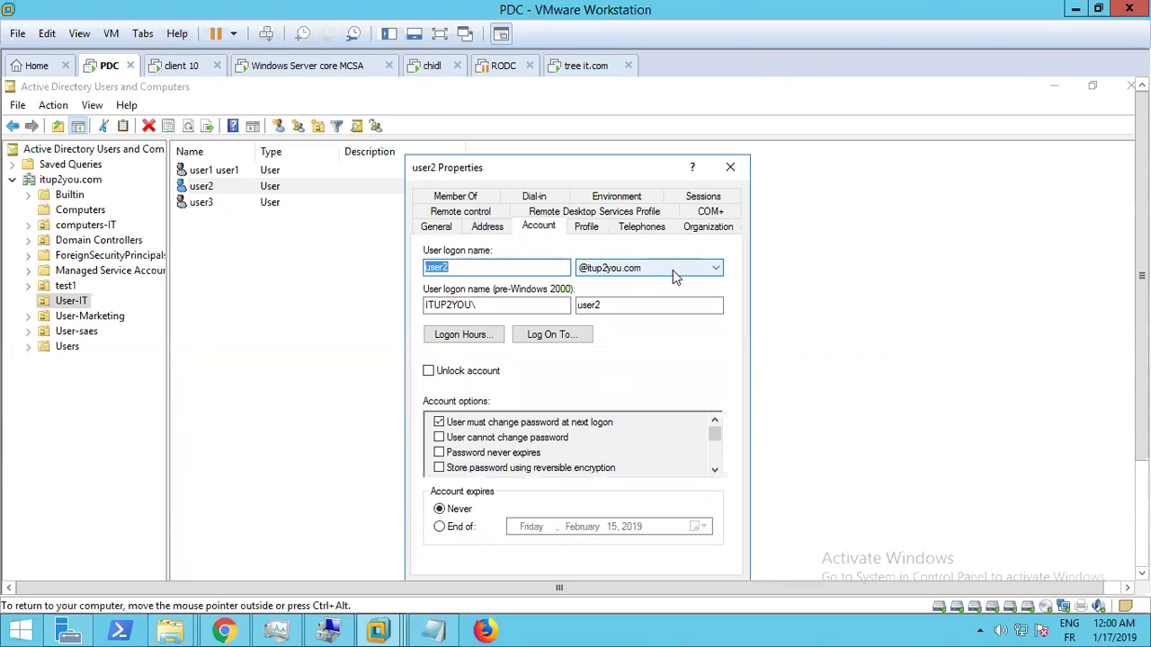
left_click(673, 270)
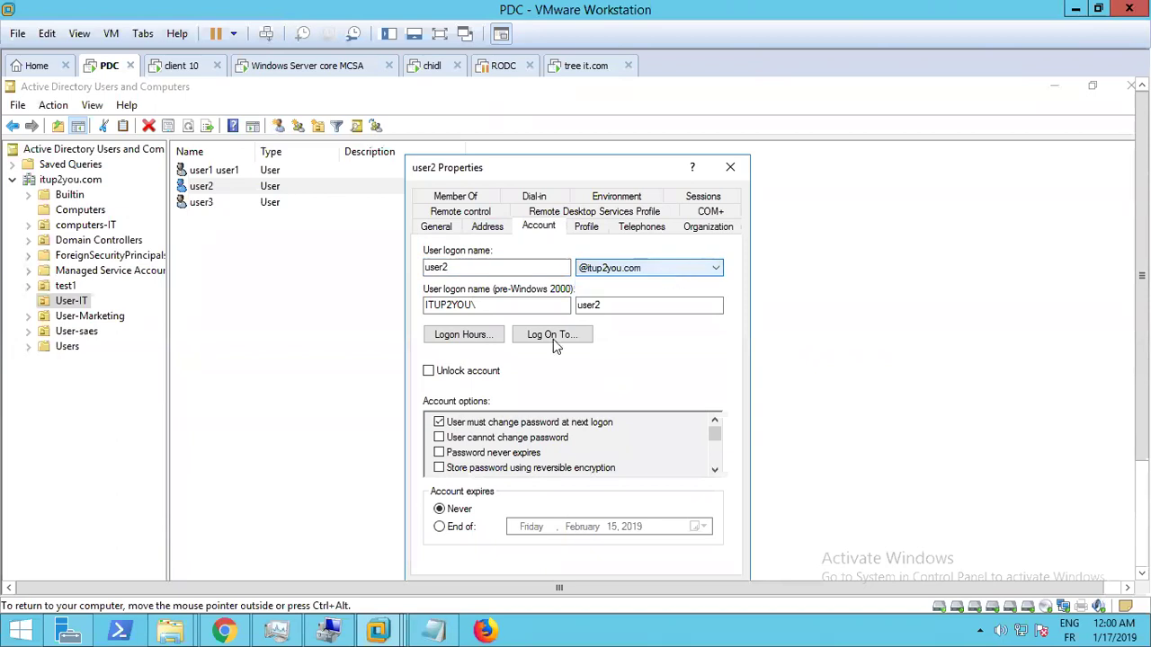
left_click(175, 69)
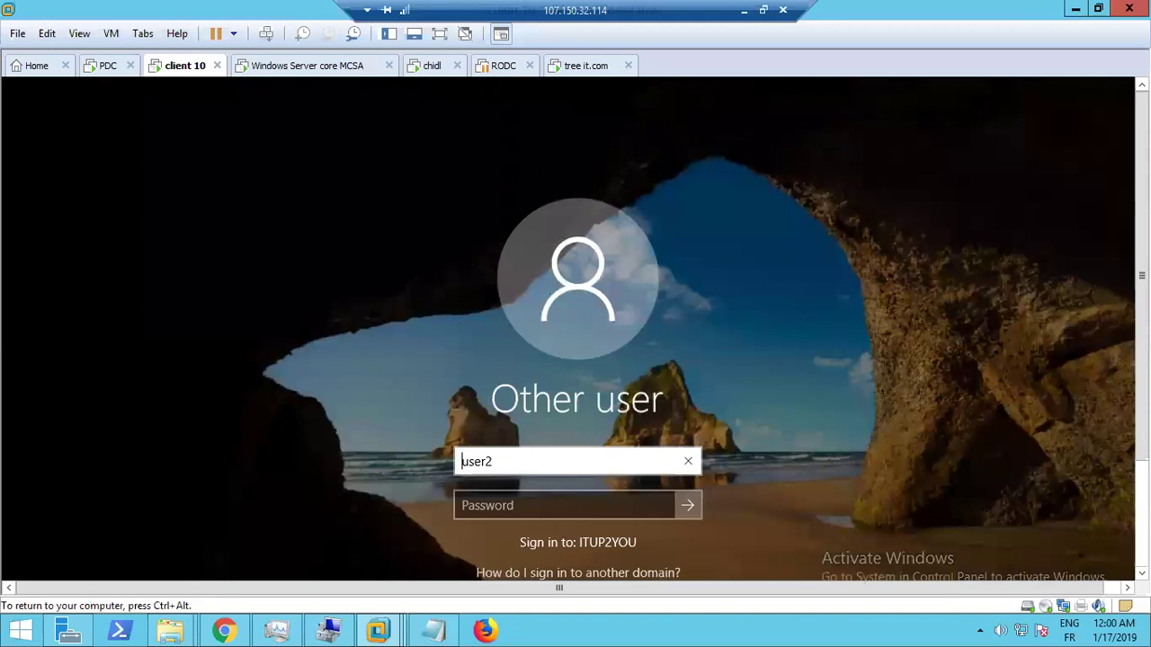
Try signing in on client 10 as itup2you\user2 with the account password and dismiss the rejection
scroll(861, 376, "down", 3)
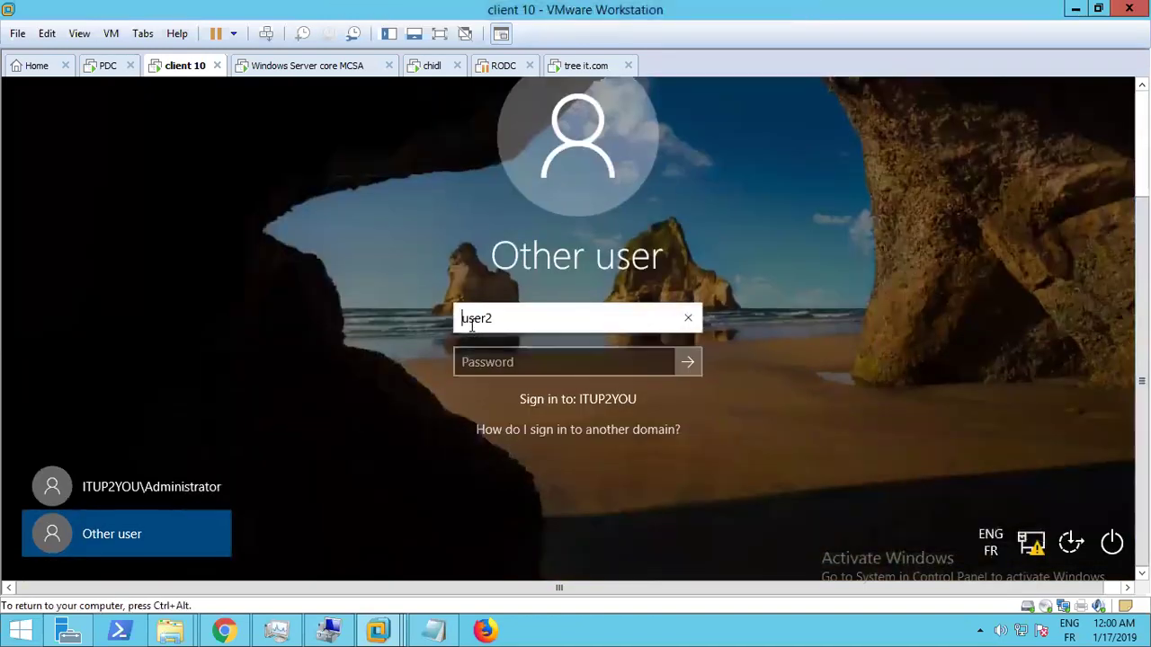
type("itup2\\")
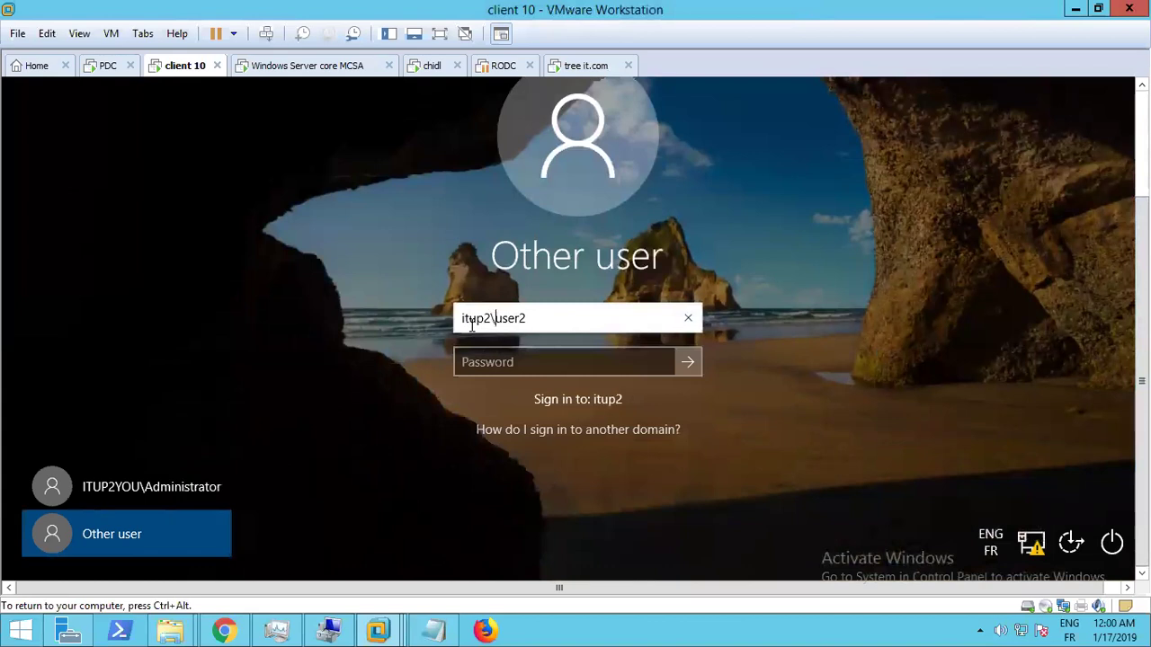
key("Left")
type("uou")
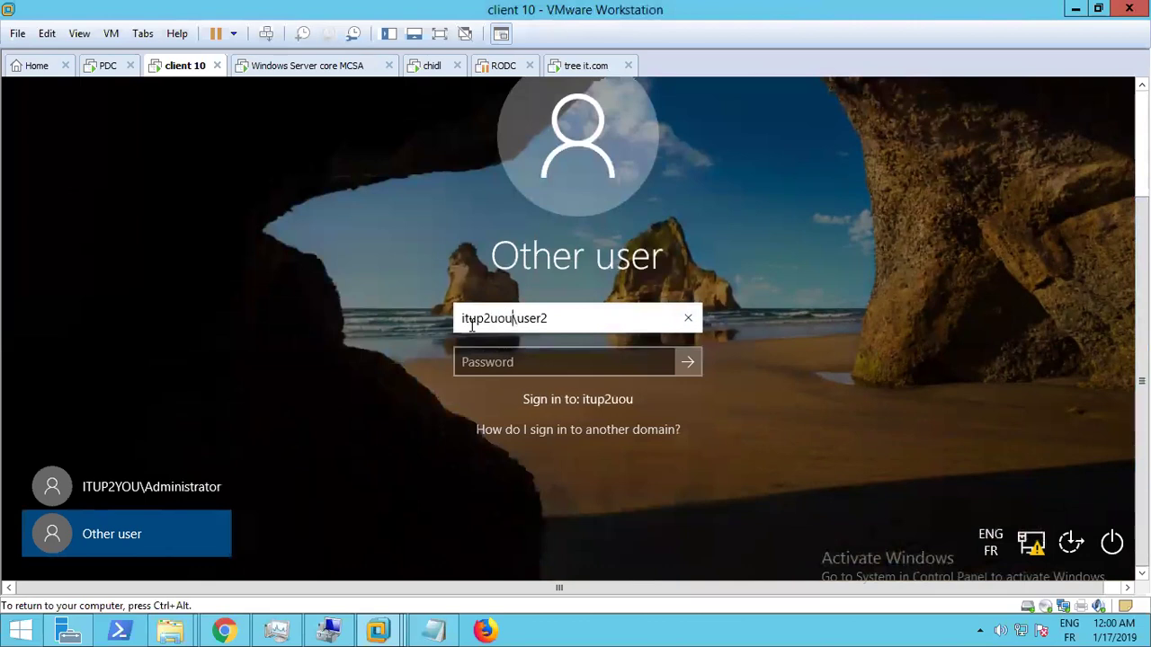
key("Tab")
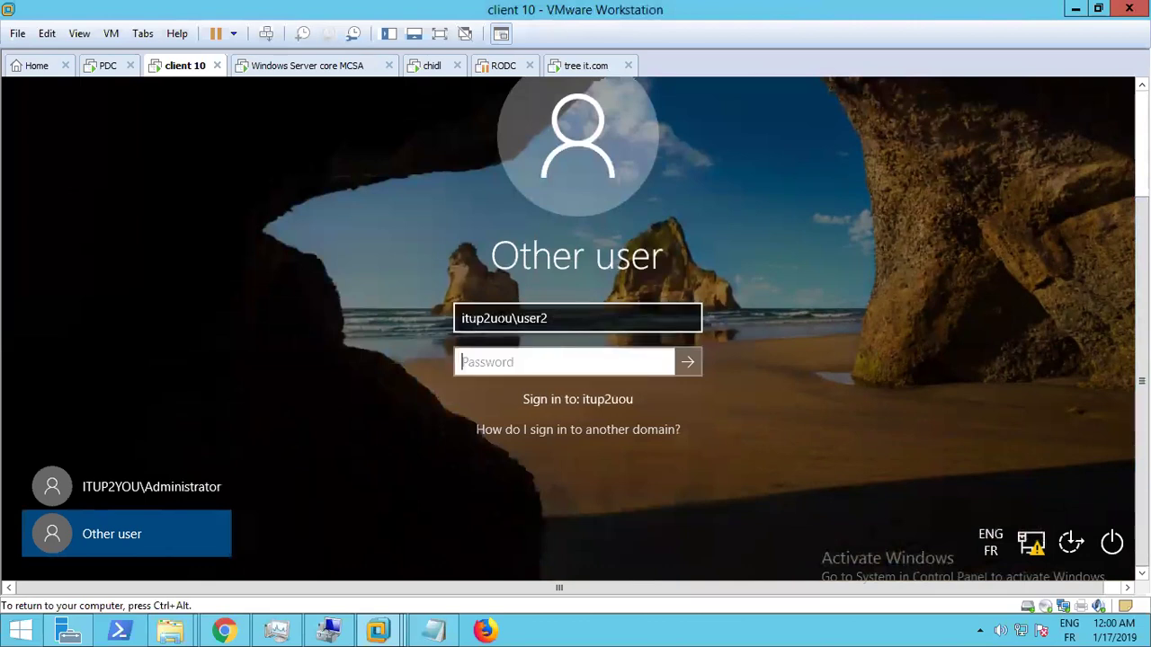
left_click(501, 319)
key("BackSpace")
type("y")
key("Tab")
key("Return")
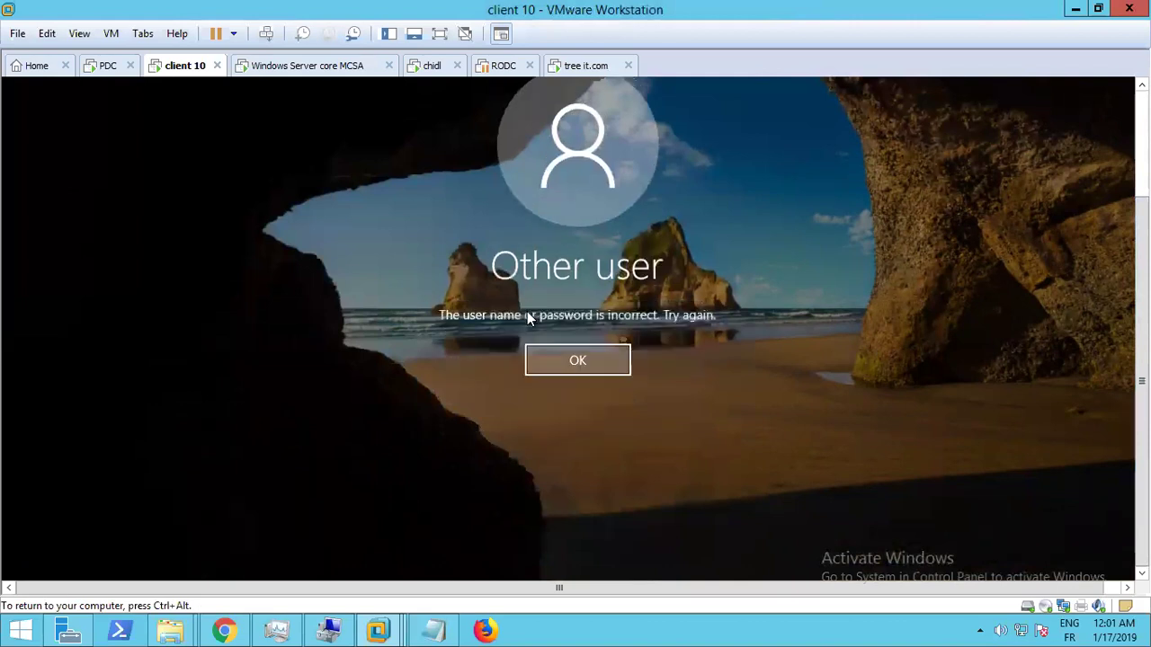
left_click(557, 360)
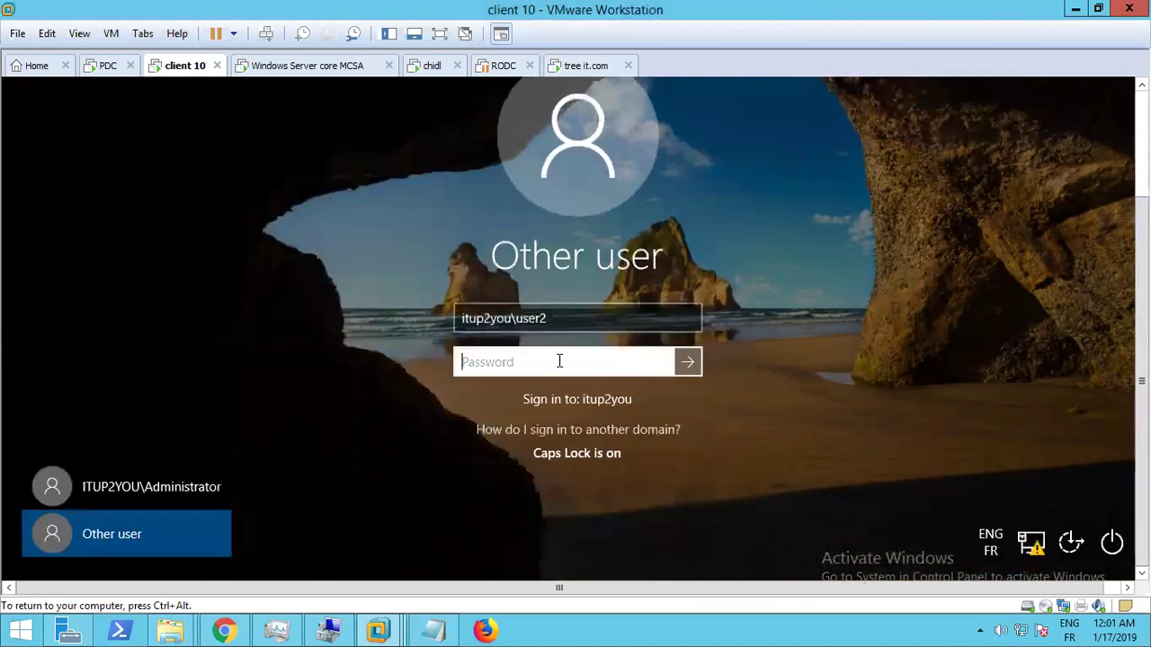
Return to the PDC virtual machine and close user2's properties window
key("ctrl+alt")
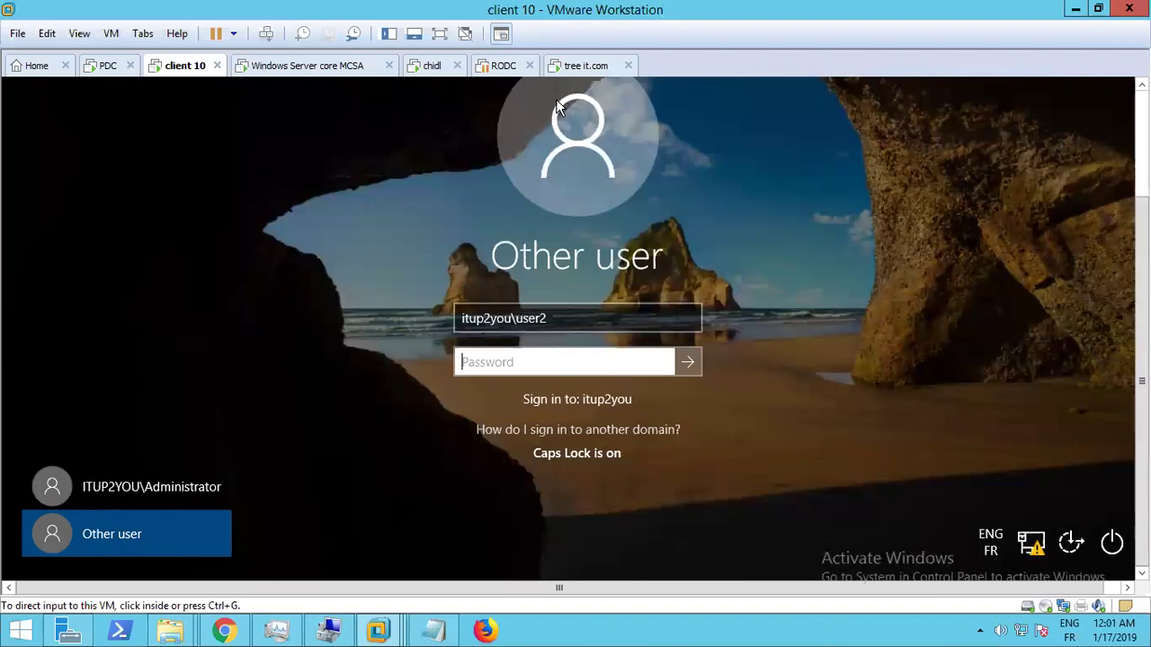
left_click(103, 71)
left_click(579, 447)
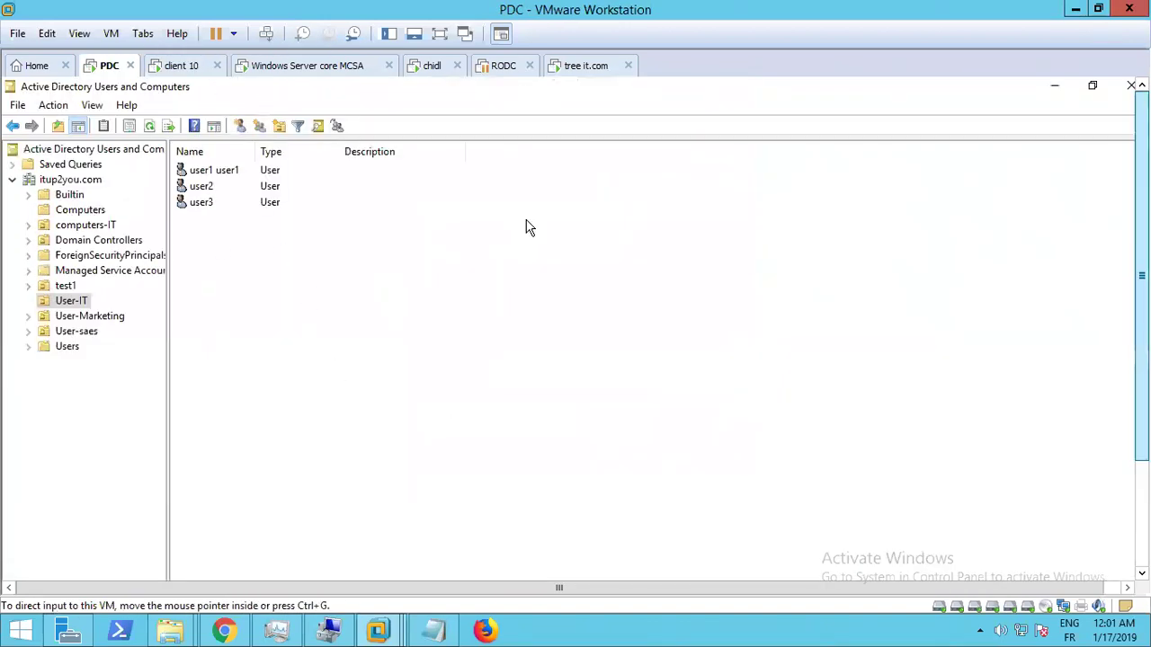
Point Active Directory Users and Computers at domain it.com, which fails with server not operational
right_click(50, 181)
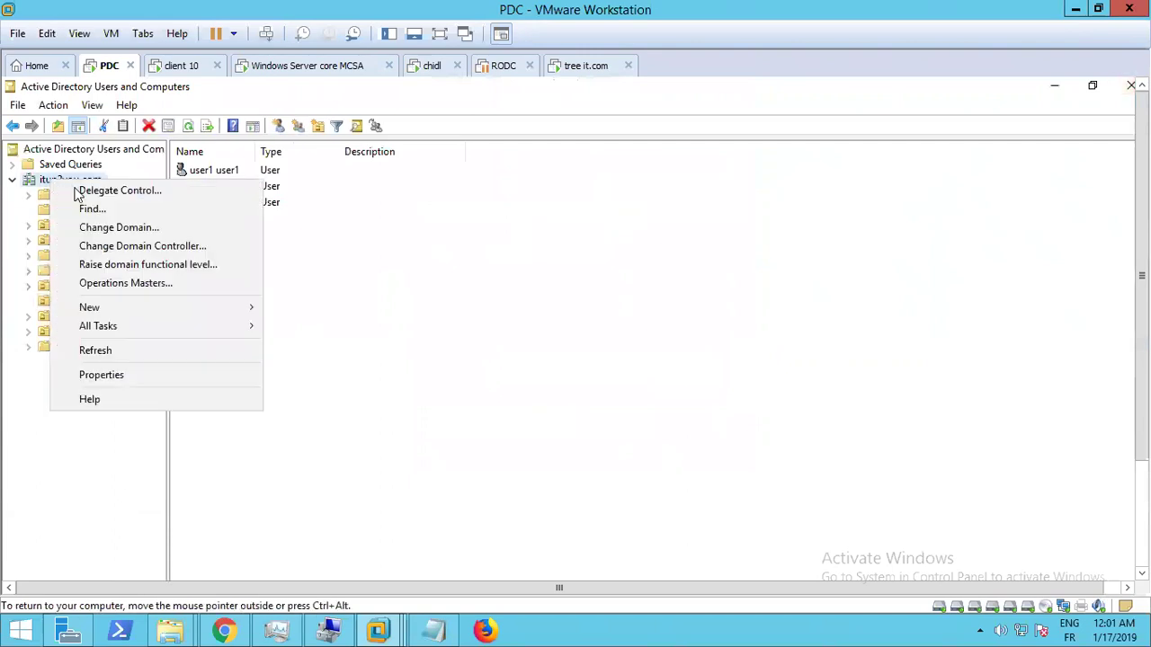
left_click(135, 246)
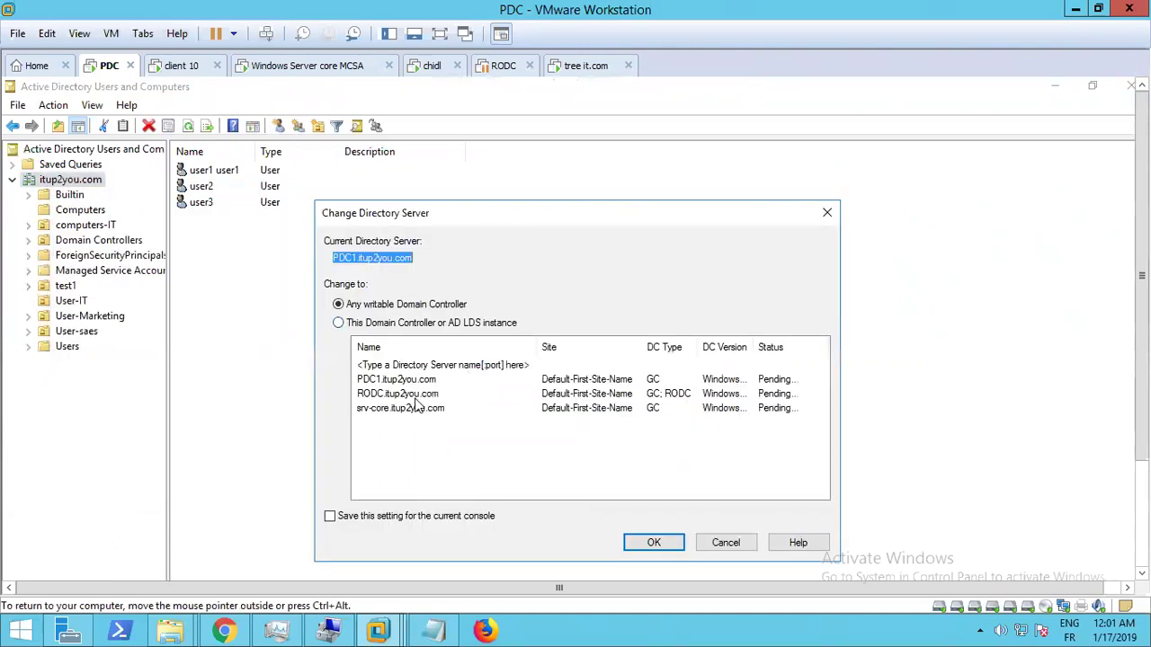
left_click(827, 213)
right_click(70, 180)
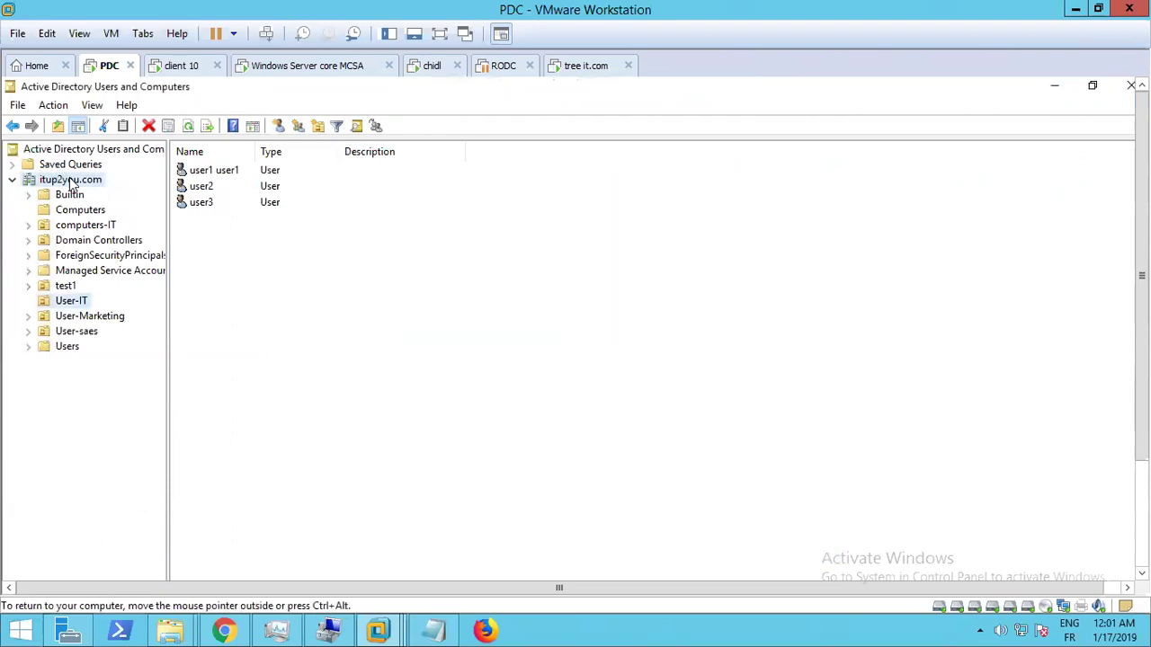
left_click(137, 227)
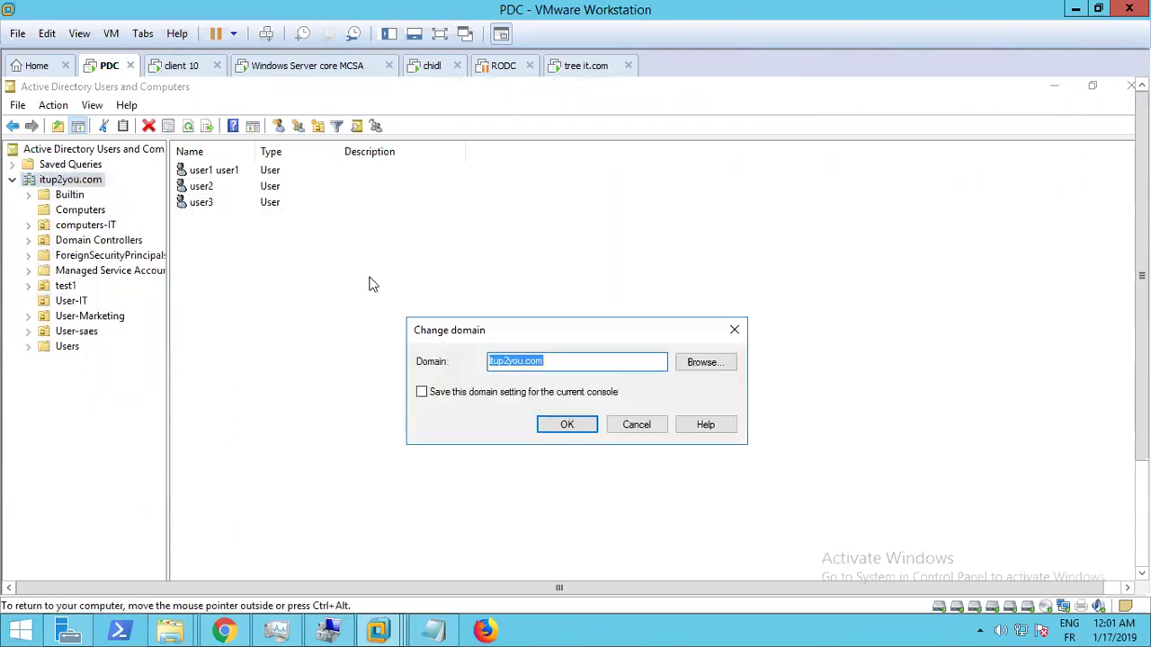
left_click(706, 370)
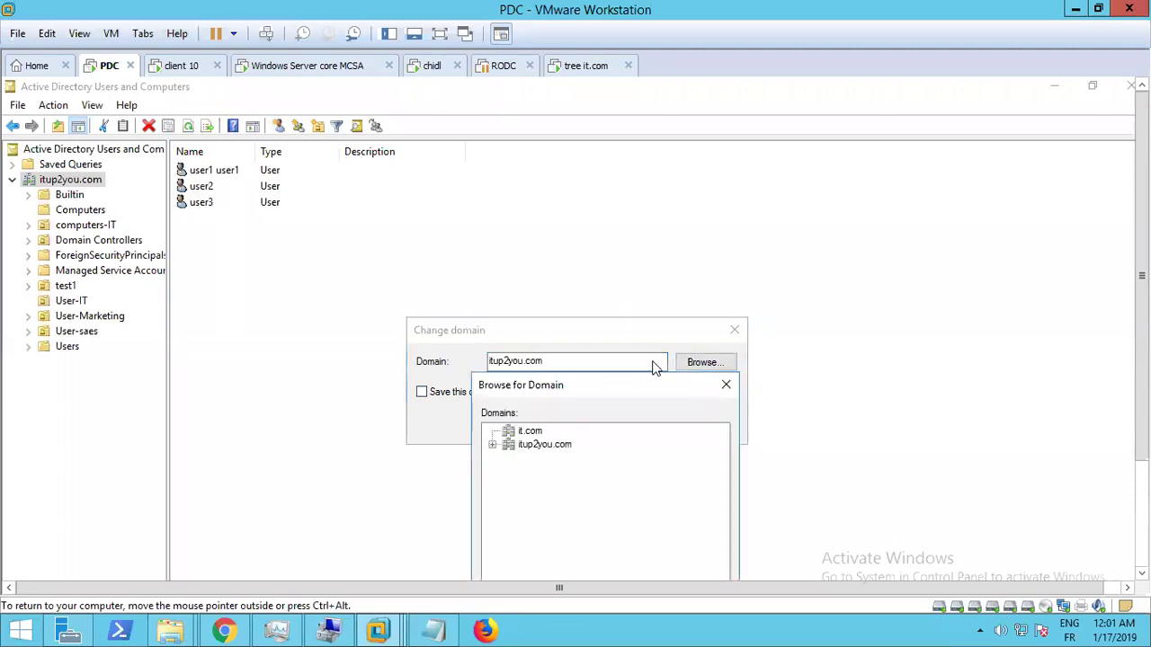
left_click(544, 433)
scroll(708, 494, "down", 3)
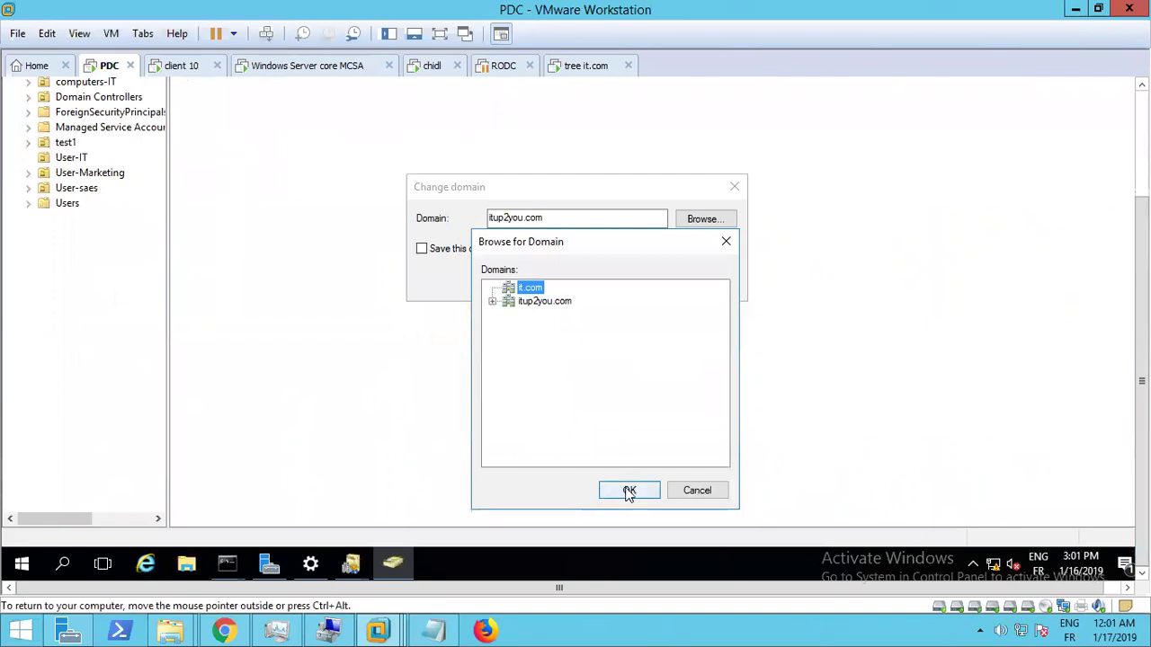
left_click(629, 511)
left_click(577, 281)
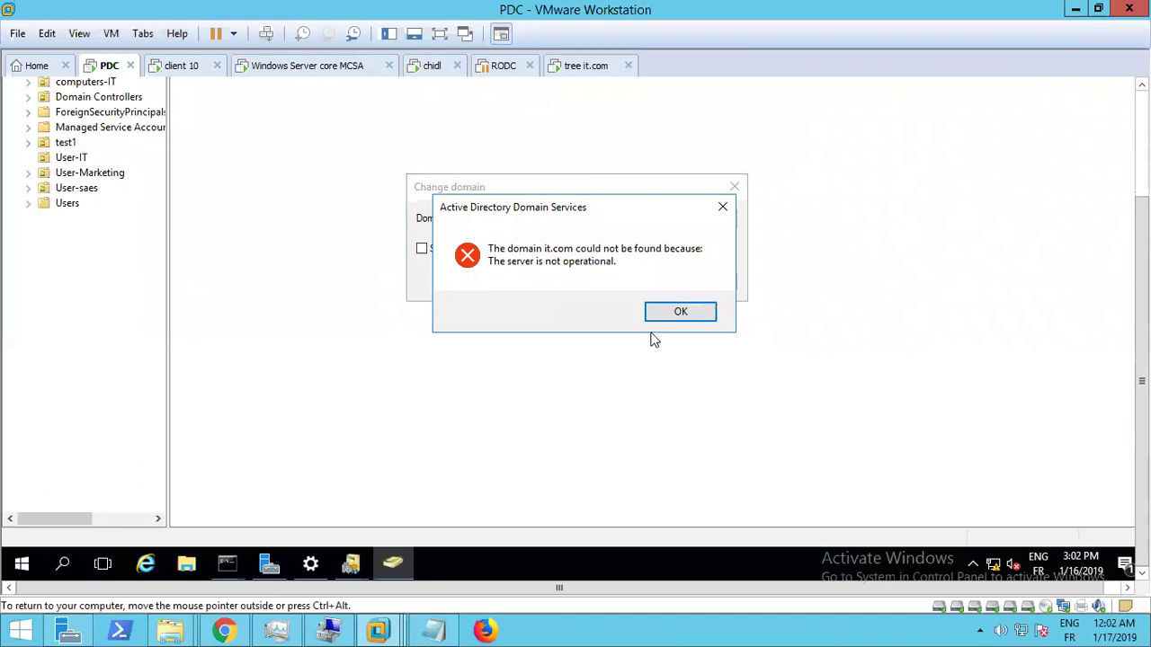
On the tree it.com VM, launch Active Directory Users and Computers from Server Manager's AD DS page
left_click(586, 72)
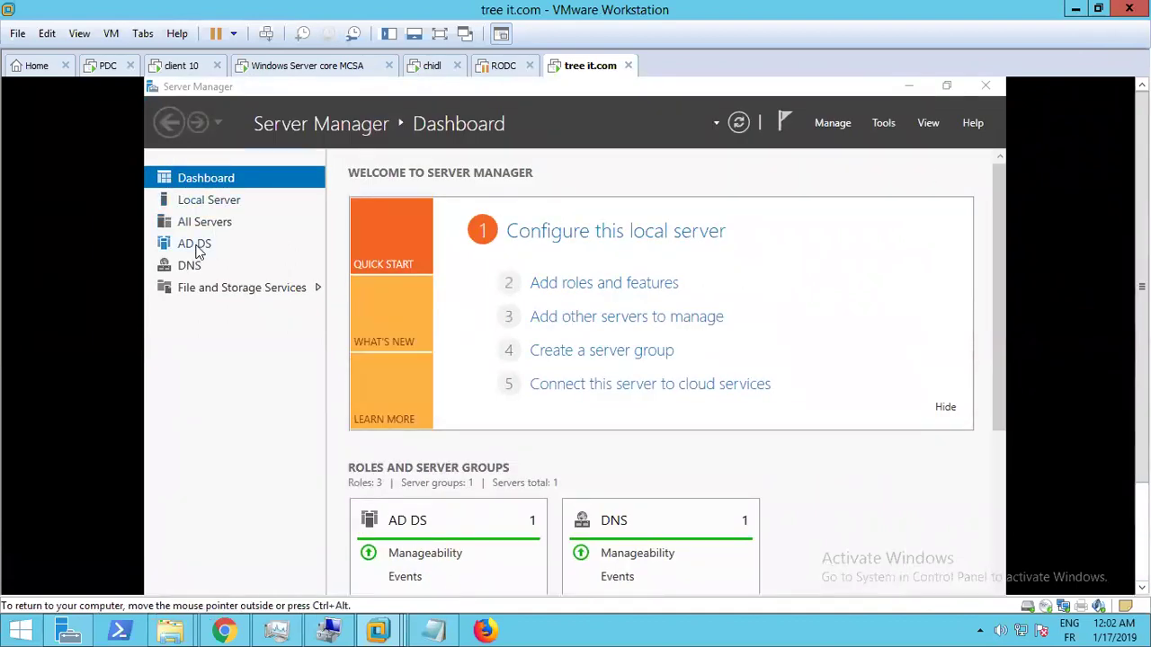
left_click(194, 244)
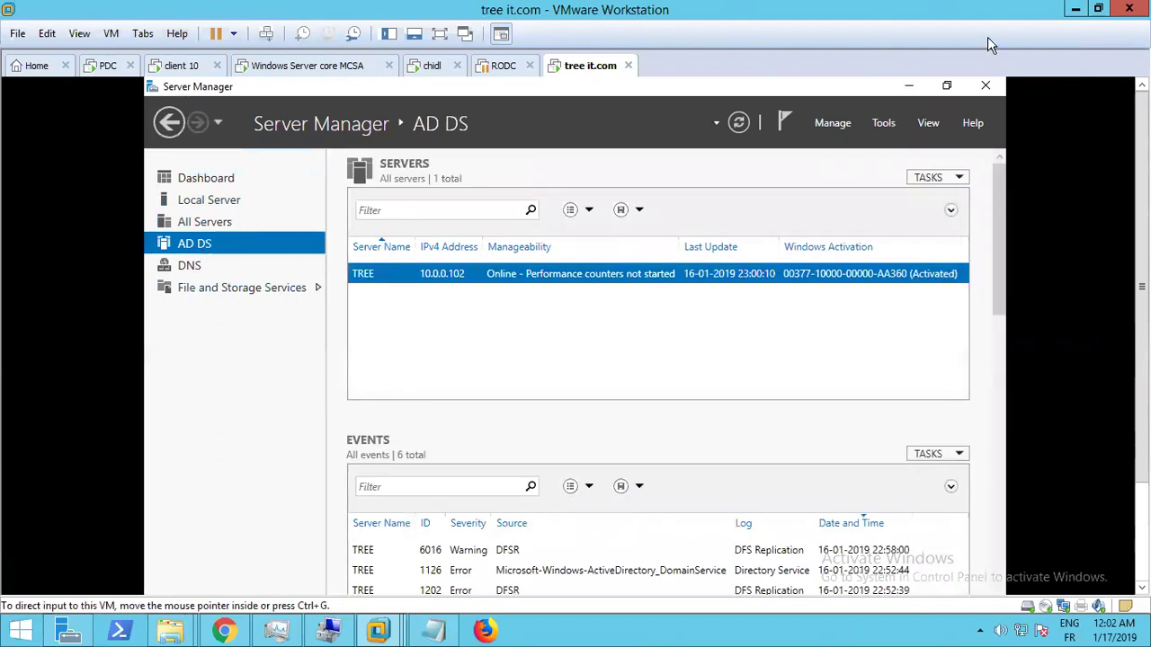
left_click(884, 123)
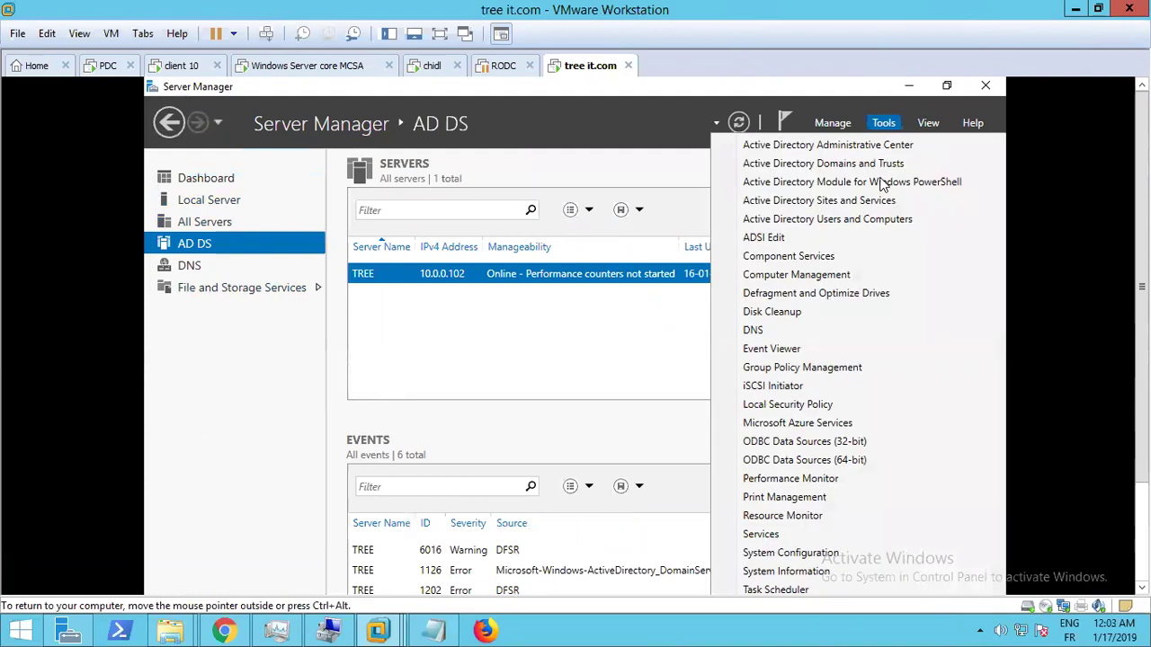
left_click(857, 219)
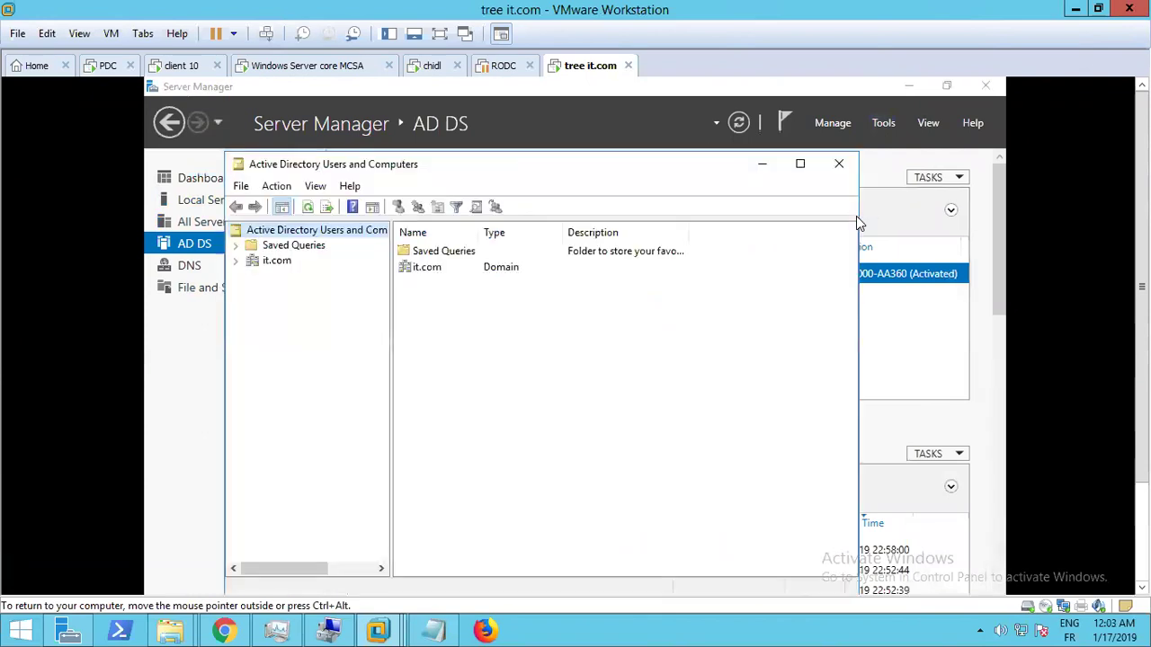
Maximize ADUC and browse it.com's Builtin, Computers, Domain Controllers (TREE) and Users containers
left_click(800, 164)
left_click(154, 179)
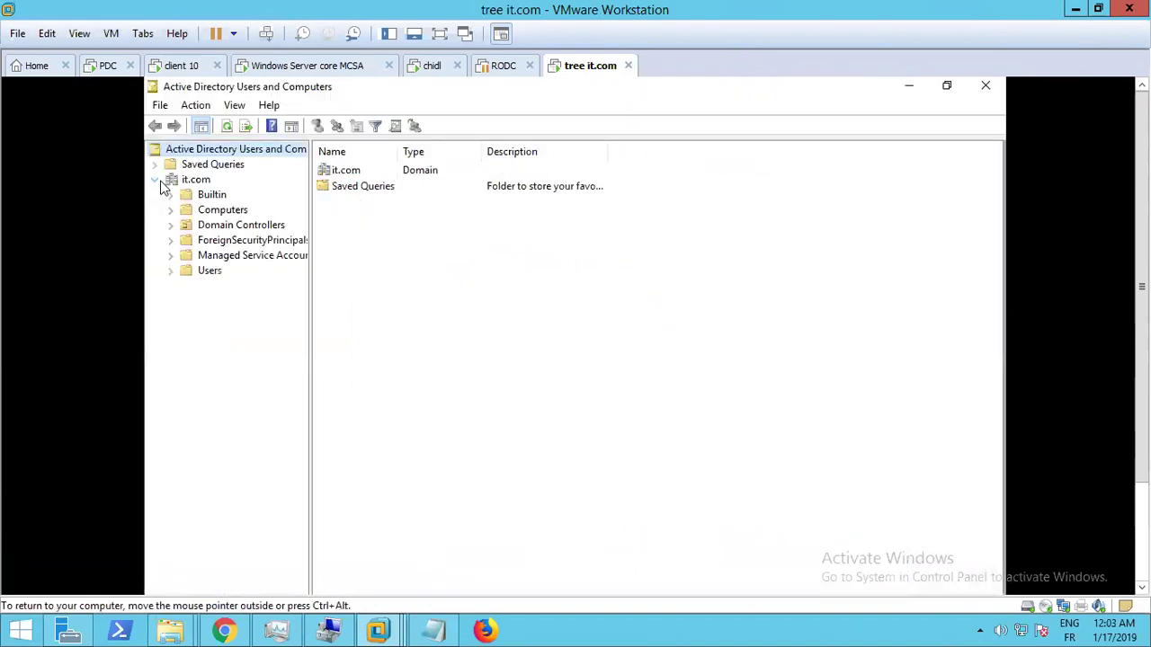
left_click(200, 198)
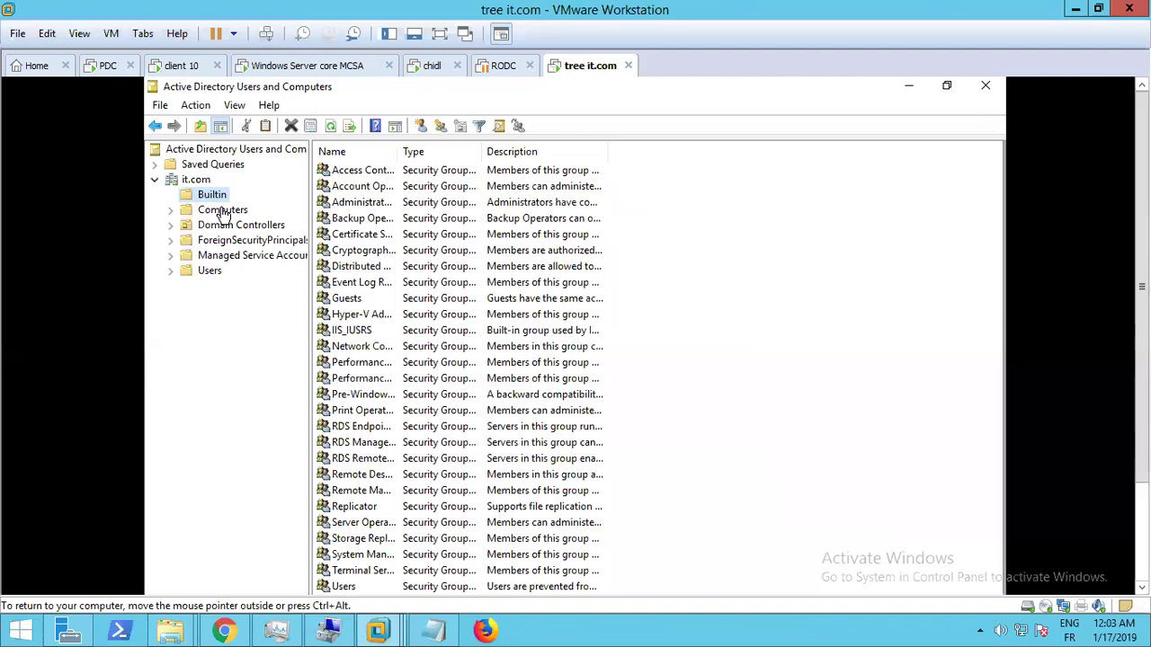
key("ctrl+alt")
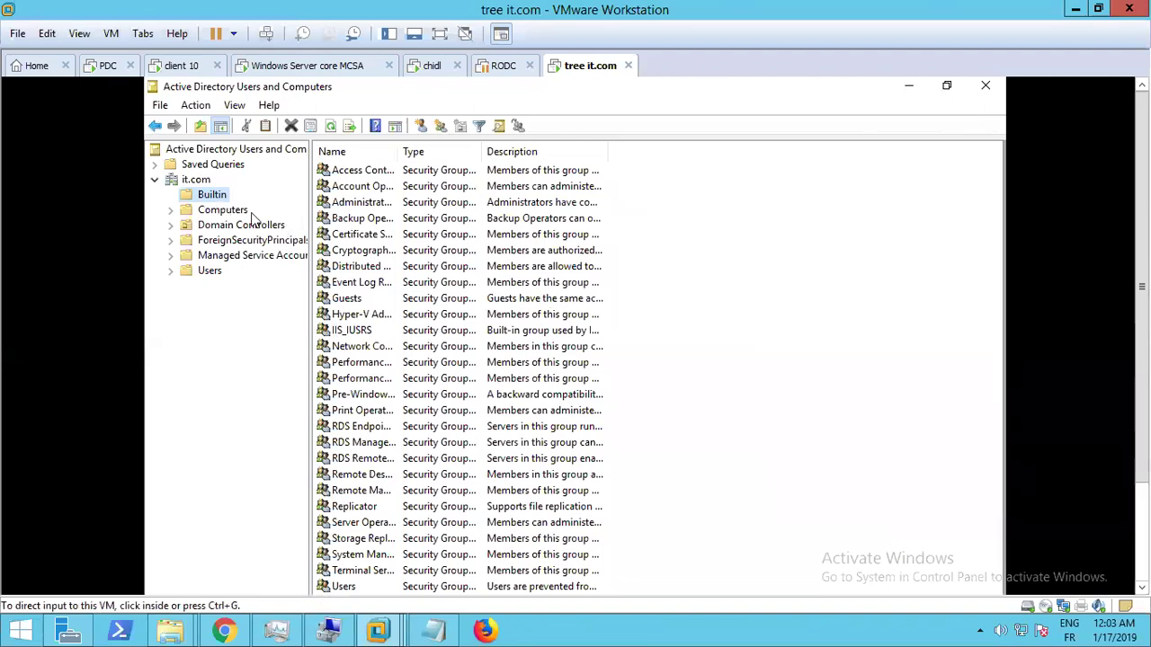
left_click(224, 211)
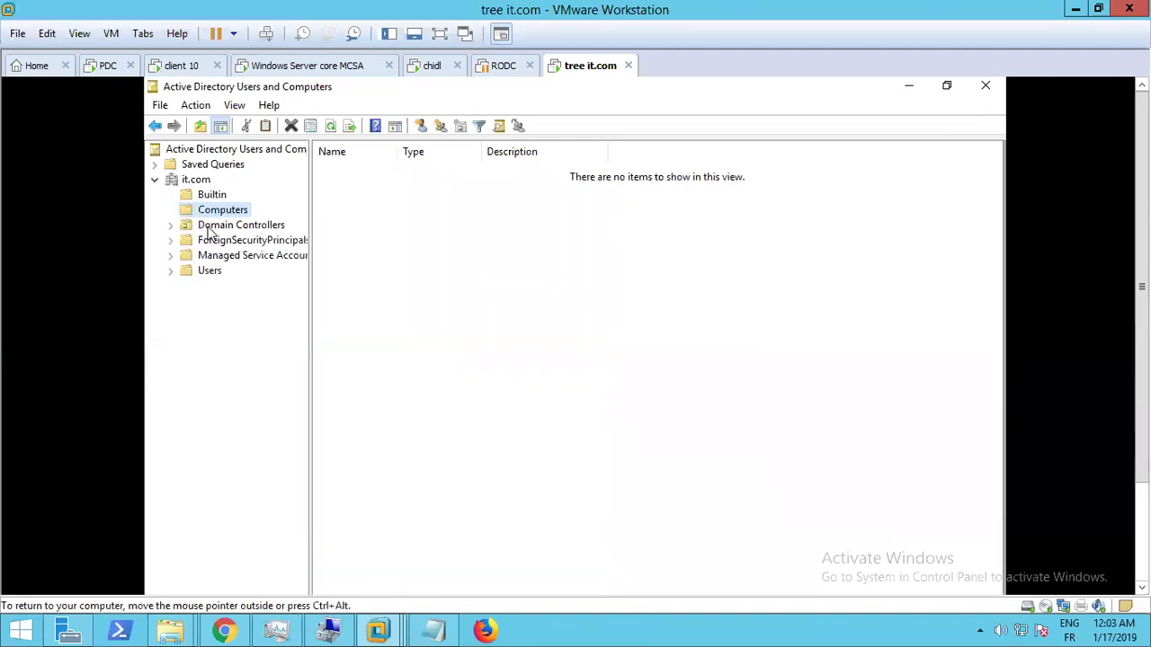
left_click(216, 227)
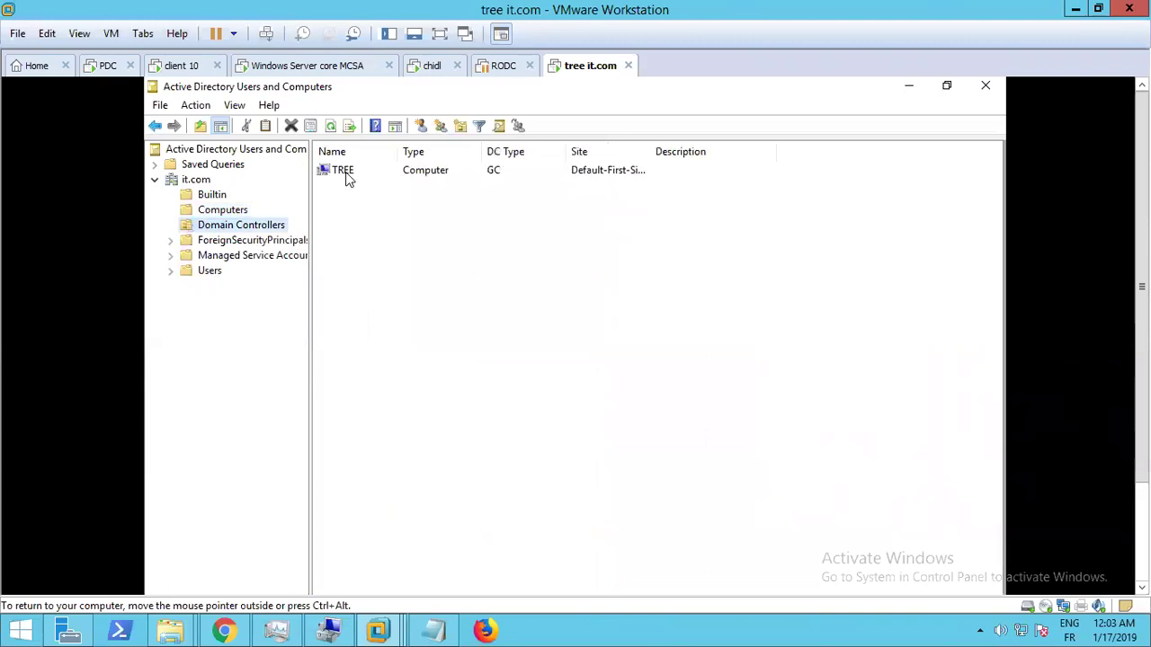
left_click(348, 176)
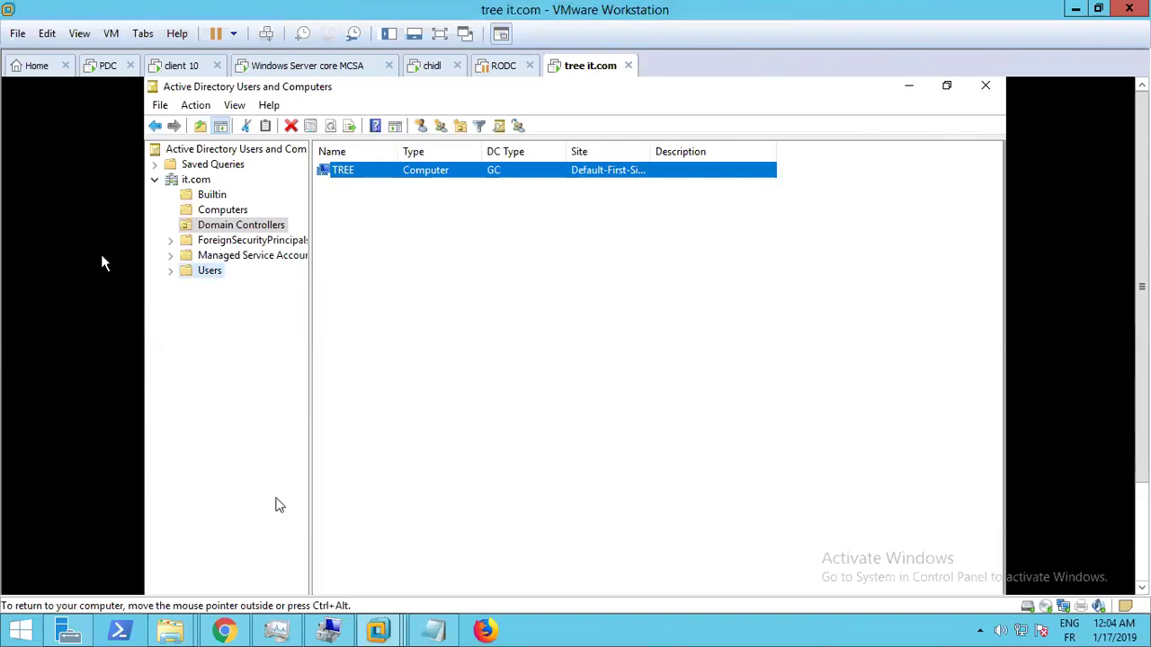
left_click(203, 273)
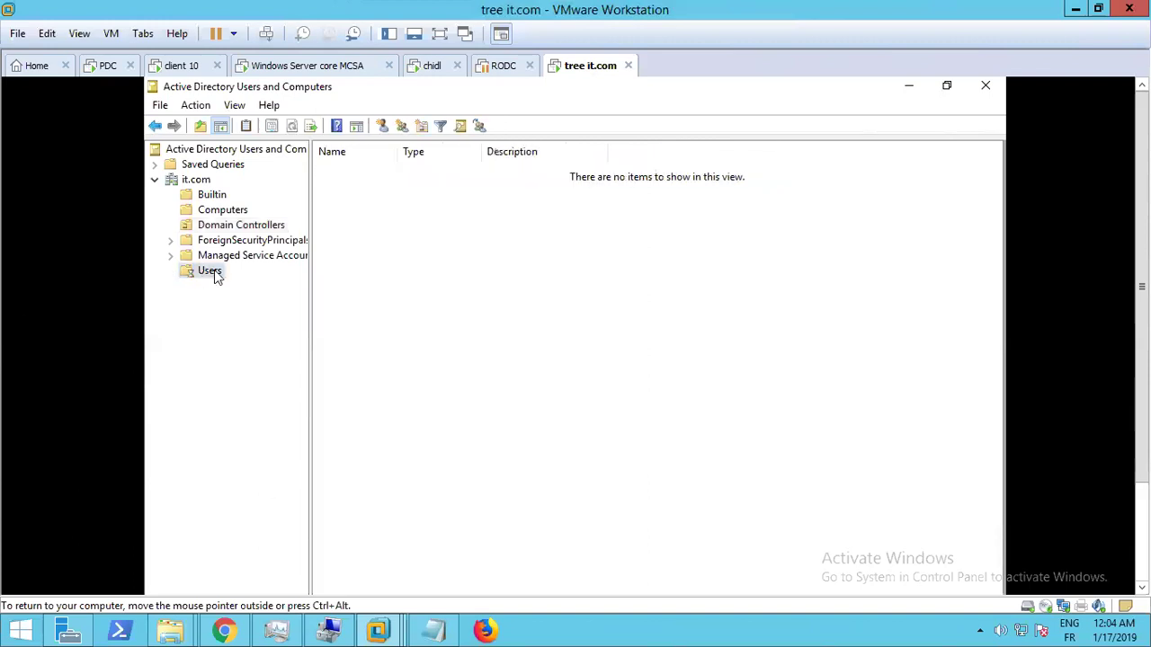
Cancel a mistaken New msDS-KeyCredential dialog on the Users container and reopen its New menu
right_click(402, 491)
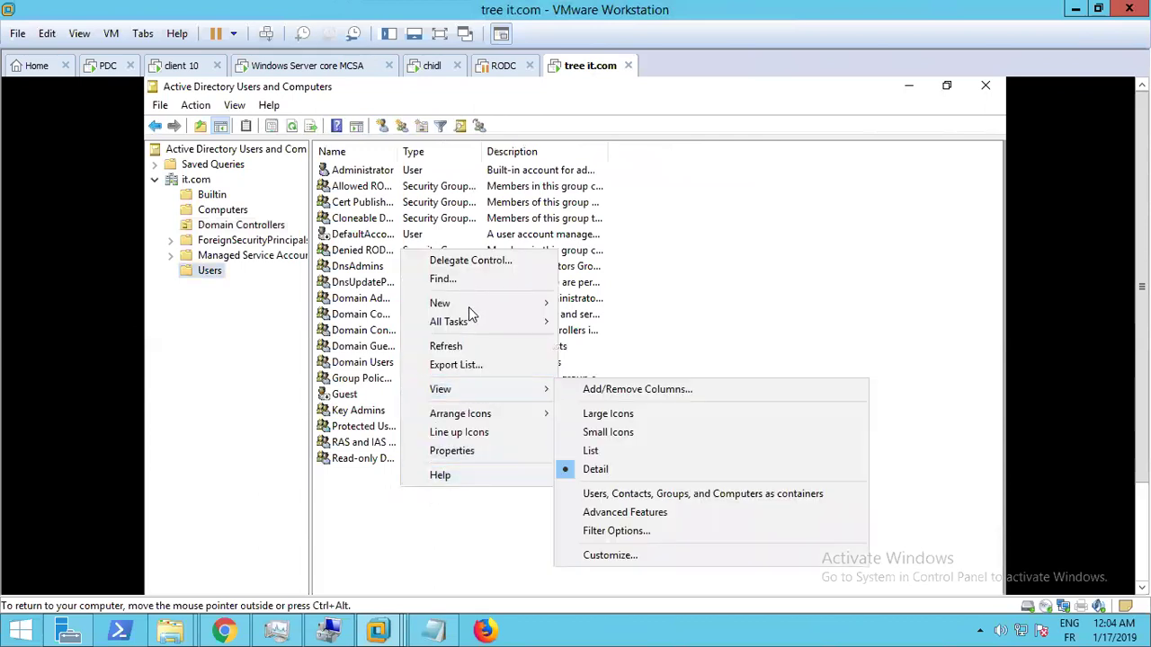
mouse_move(469, 307)
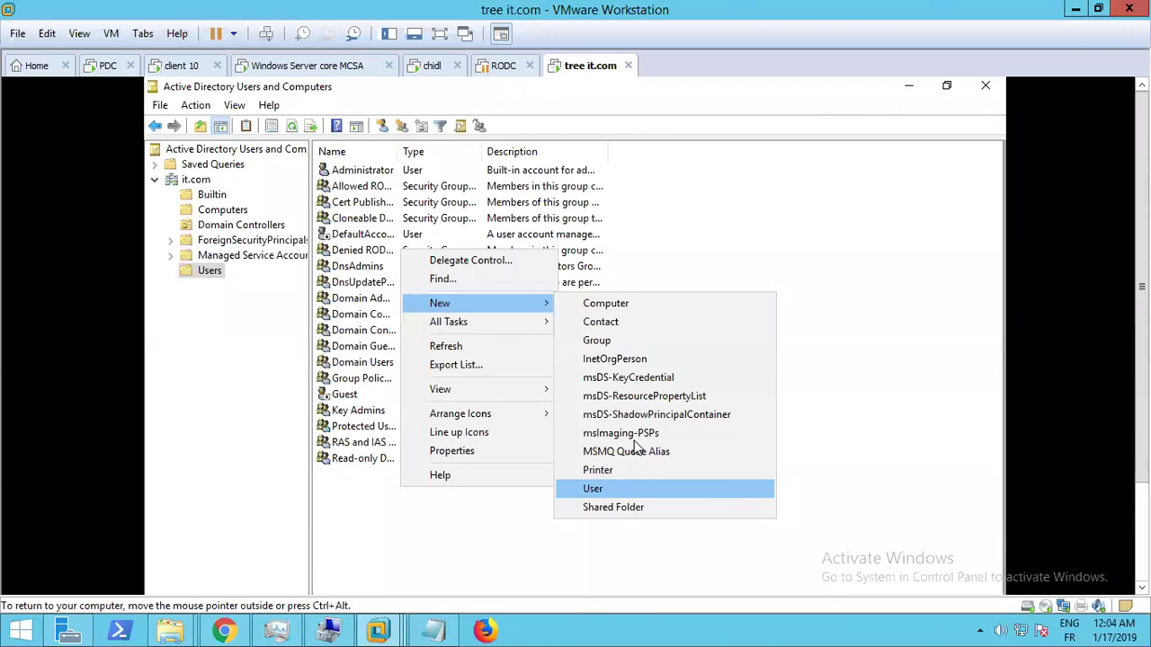
left_click(751, 377)
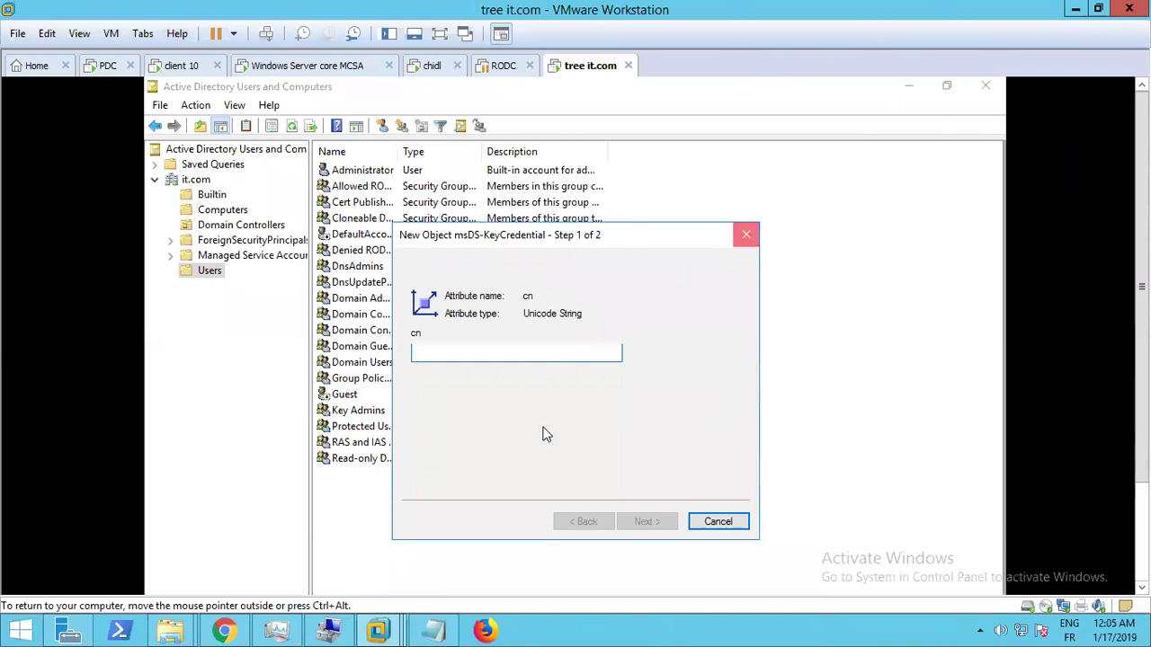
key("Escape")
right_click(406, 533)
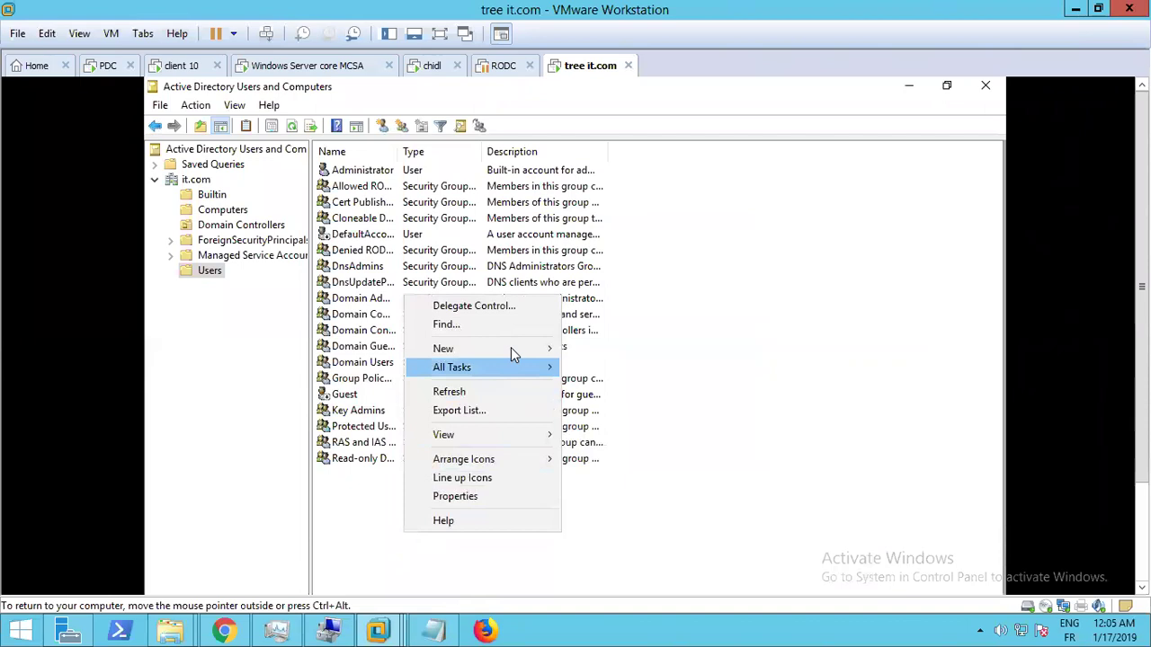
Start a new user in it.com/Users with first name and logon name treeuser
mouse_move(496, 349)
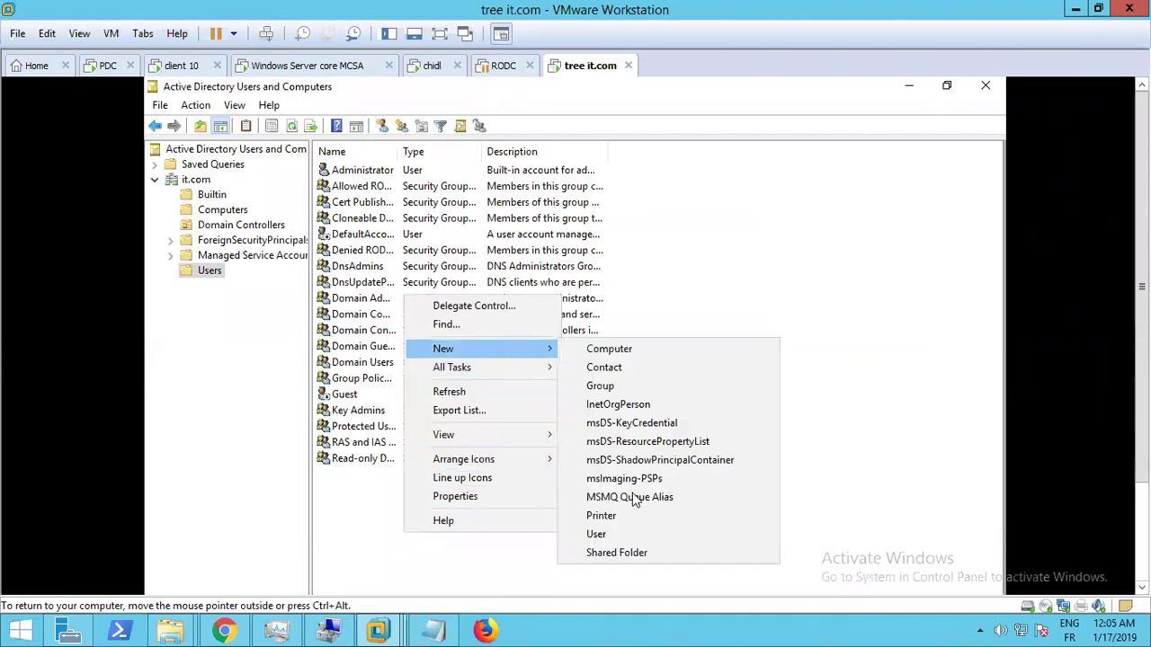
left_click(598, 535)
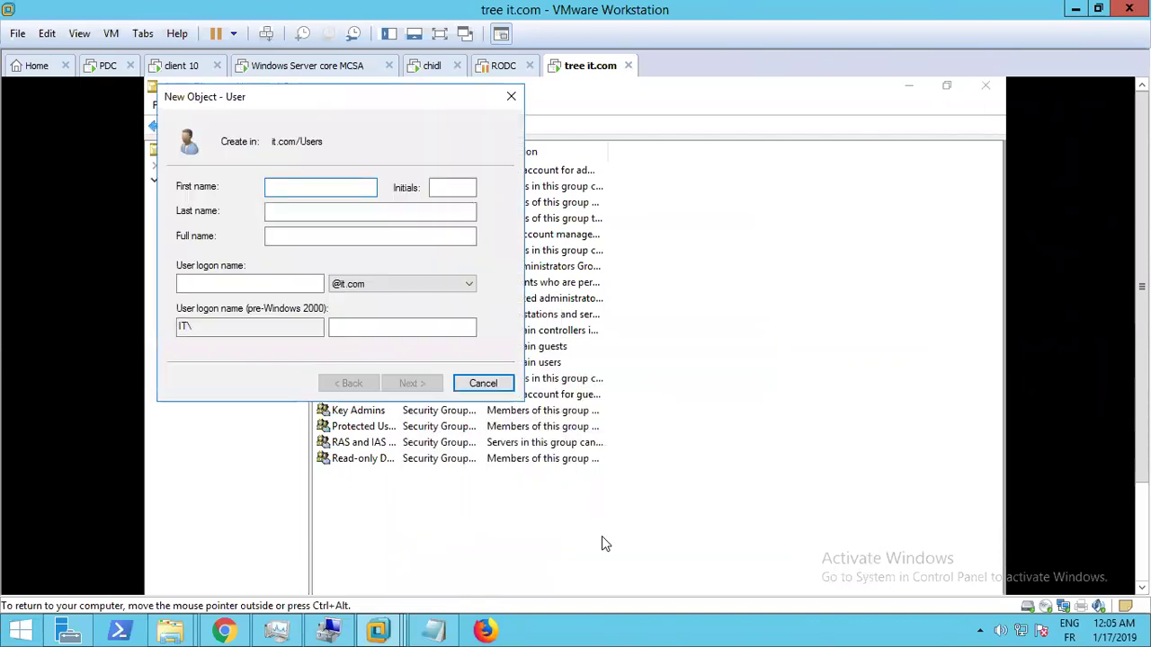
type("TREEUSER&")
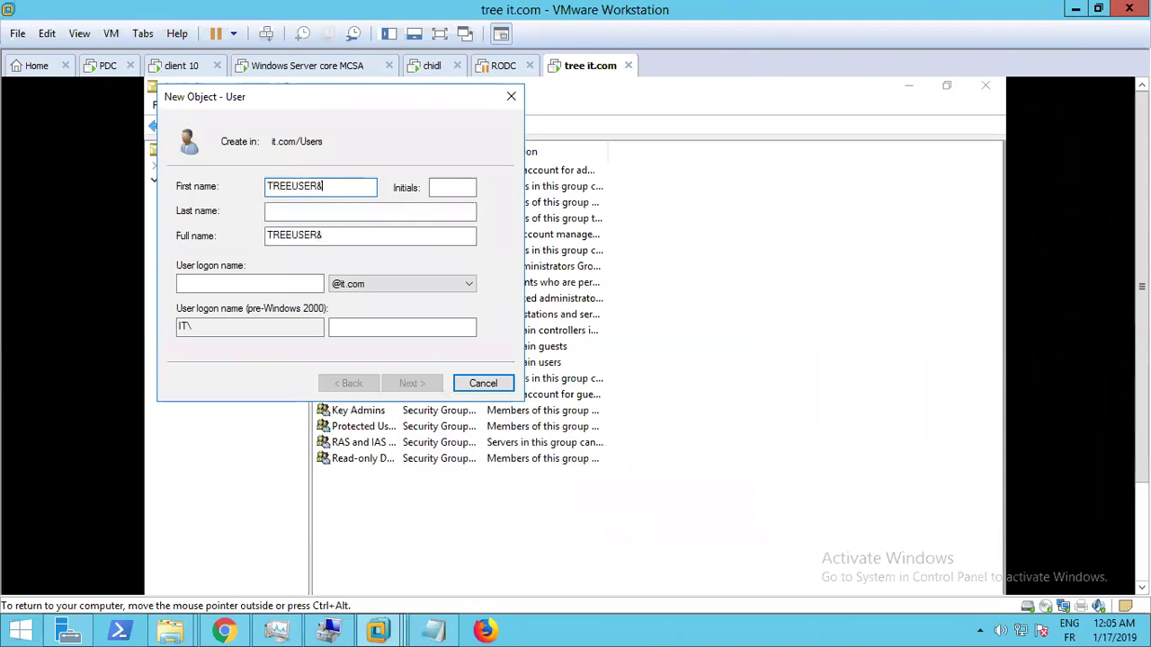
key("BackSpace")
key("BackSpace")
key("BackSpace")
key("BackSpace")
key("BackSpace")
key("BackSpace")
key("BackSpace")
key("BackSpace")
key("BackSpace")
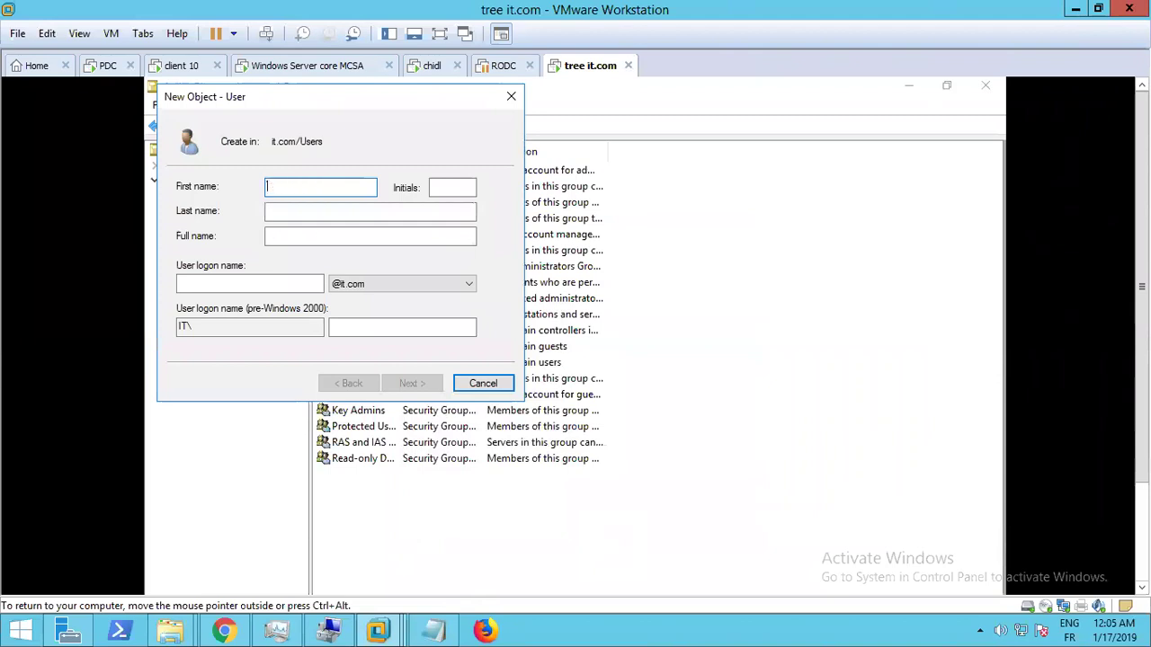
type("a")
key("BackSpace")
type("treeuser")
key("ctrl+a")
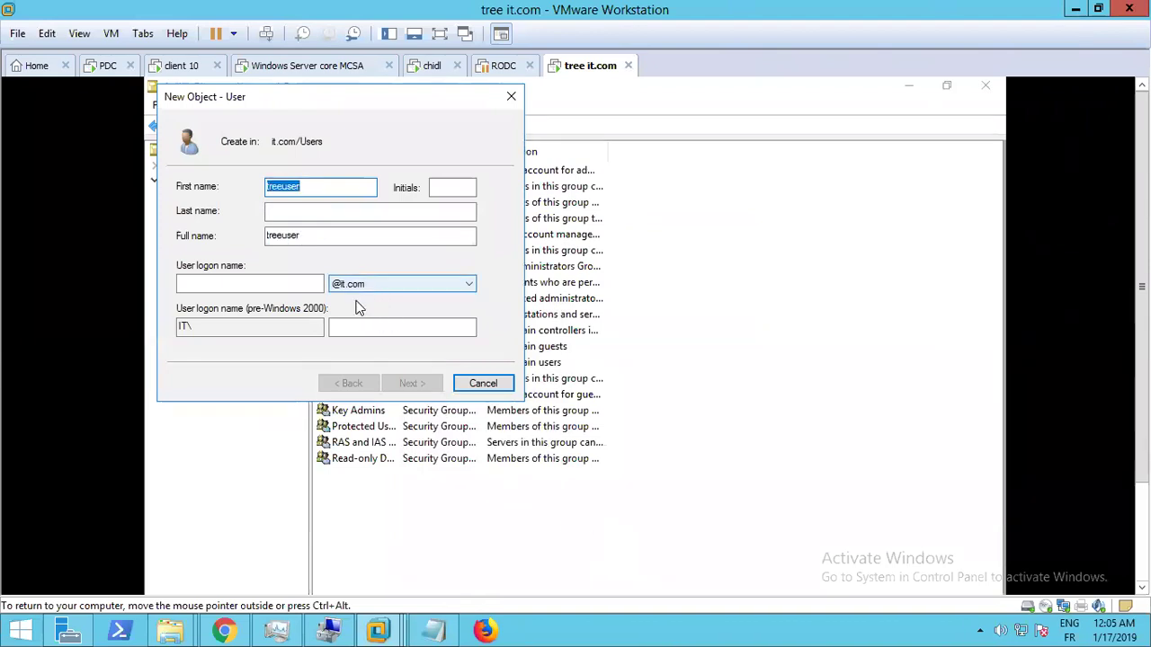
left_click(267, 282)
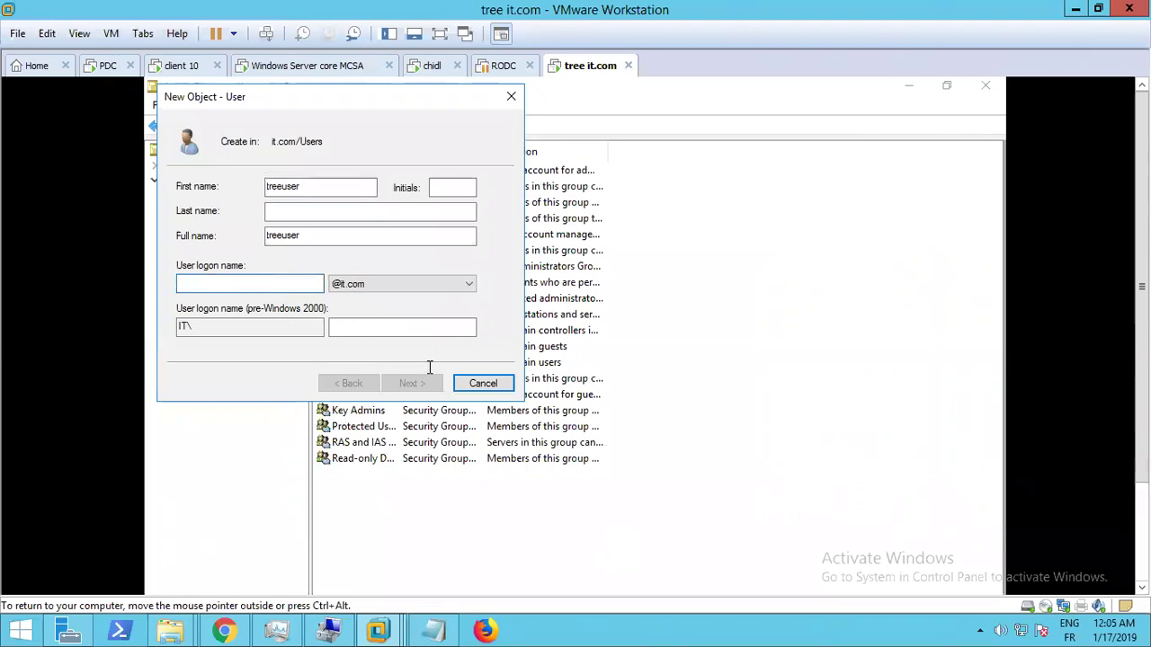
type("treeuser")
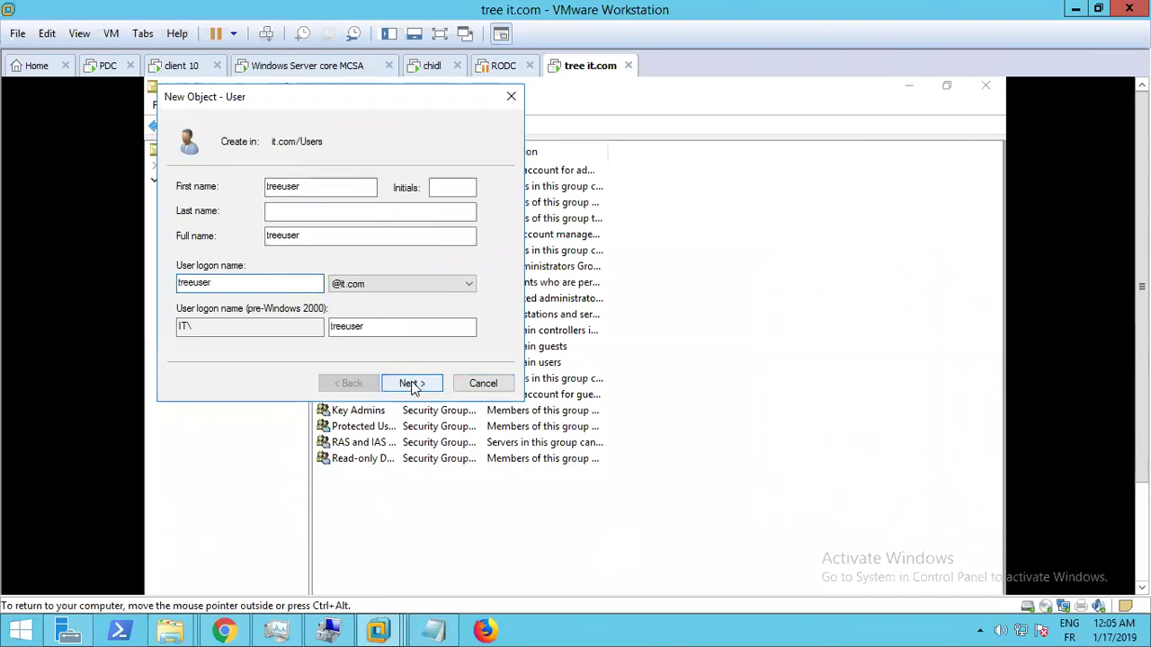
left_click(412, 385)
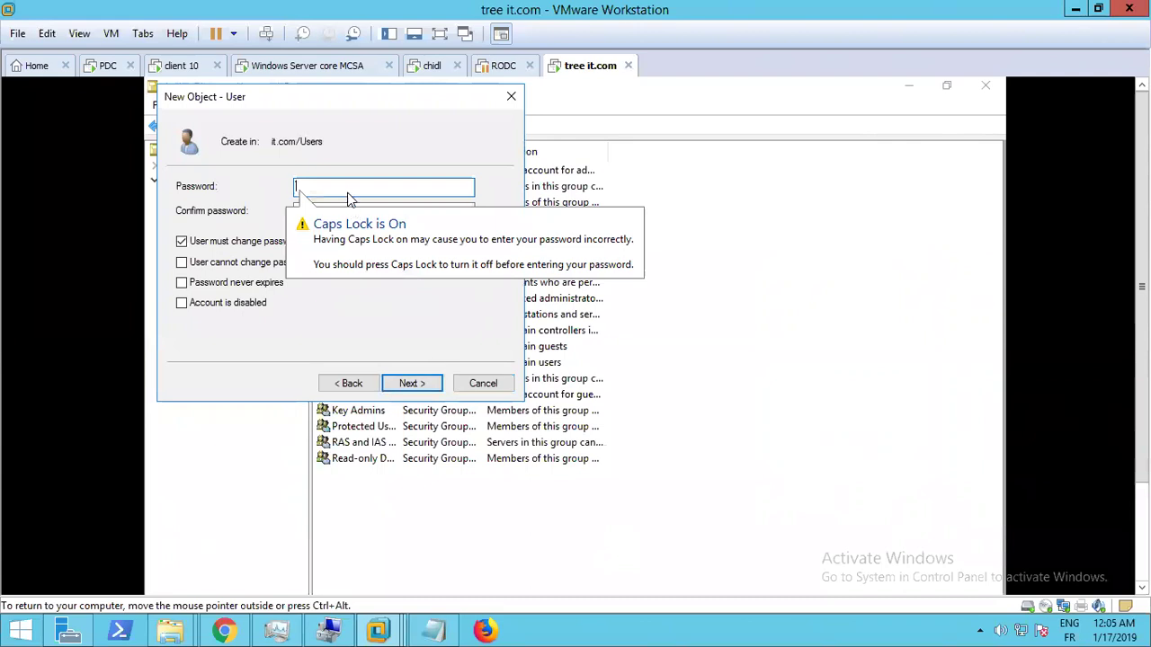
Enter and confirm treeuser's password, advance to the summary, and return to the PDC VM
type("Pa")
key("BackSpace")
key("BackSpace")
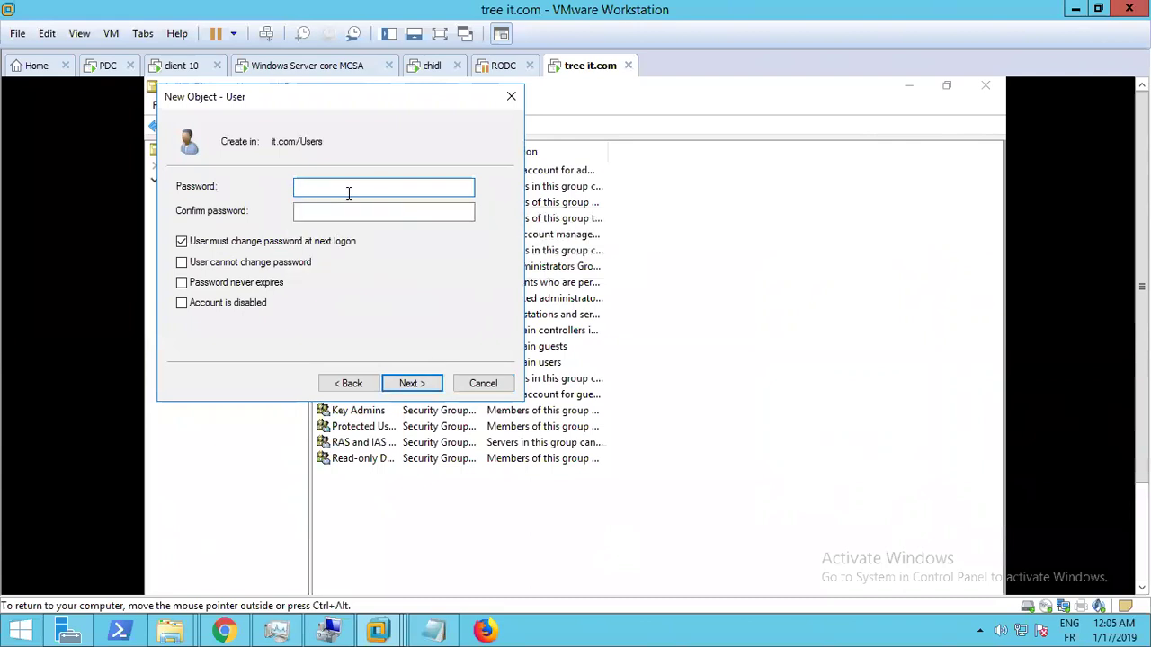
key("Tab")
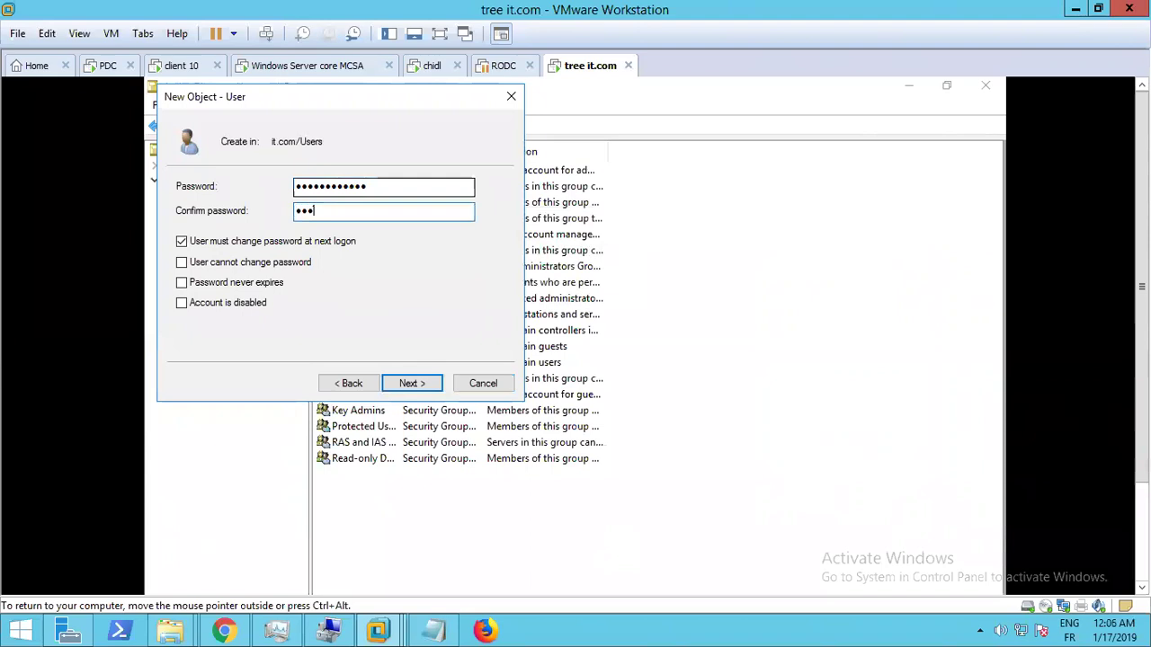
key("Return")
key("Return")
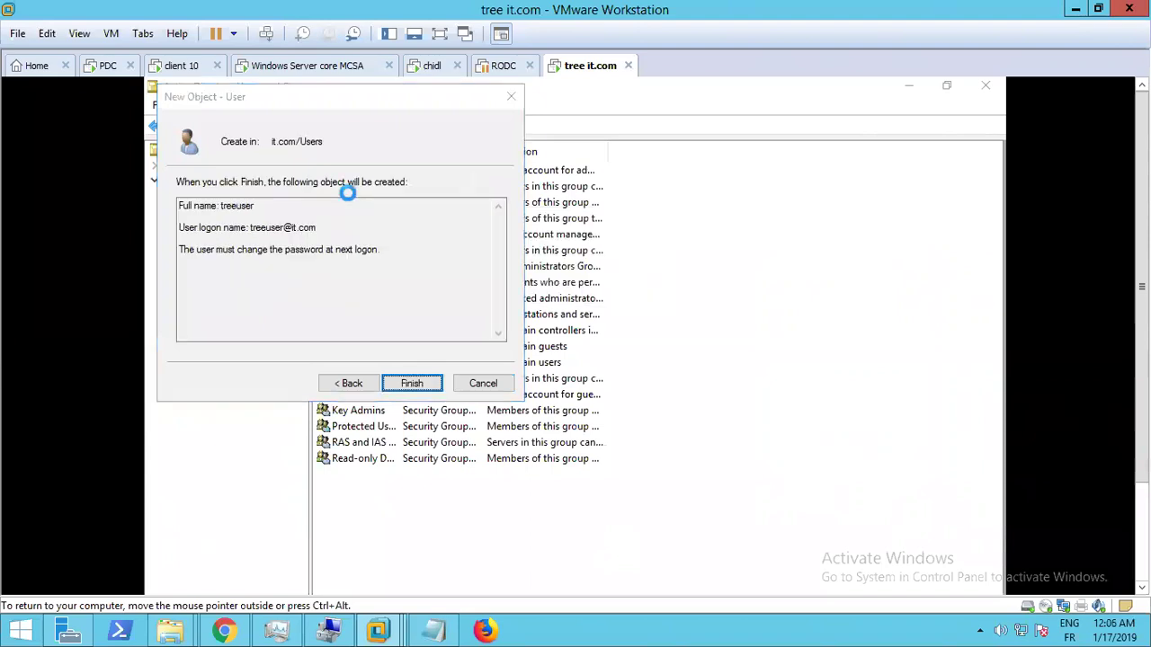
left_click(95, 66)
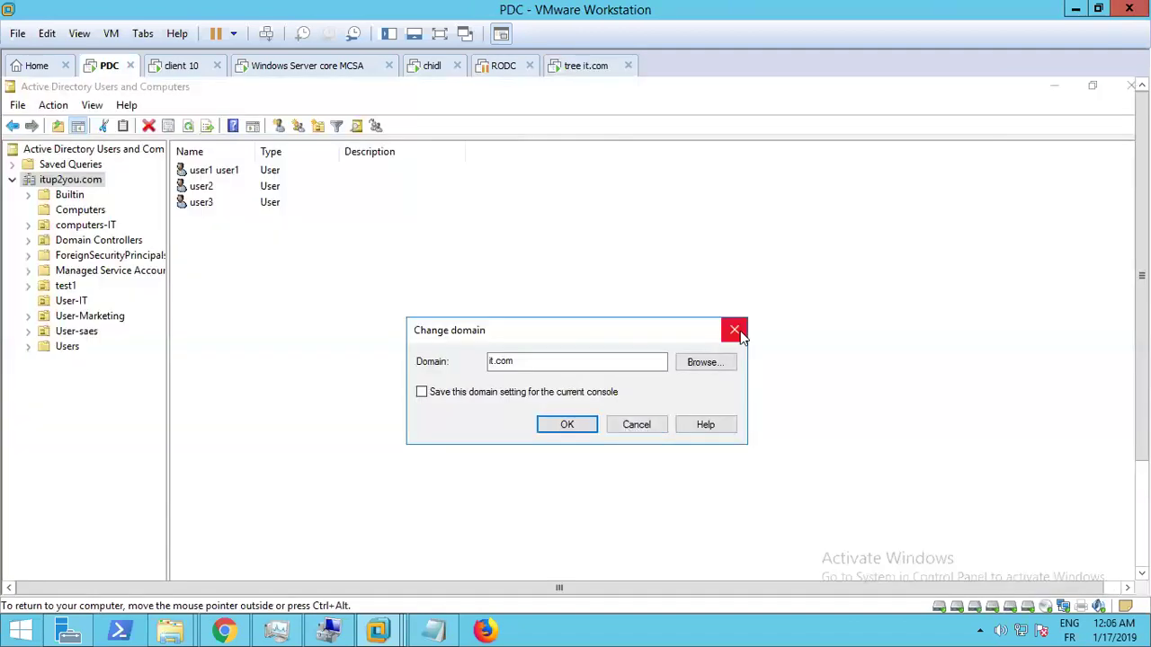
Close Change domain, show the PDC full screen, and launch mmc, closing the duplicate Console1
left_click(735, 331)
left_click(80, 34)
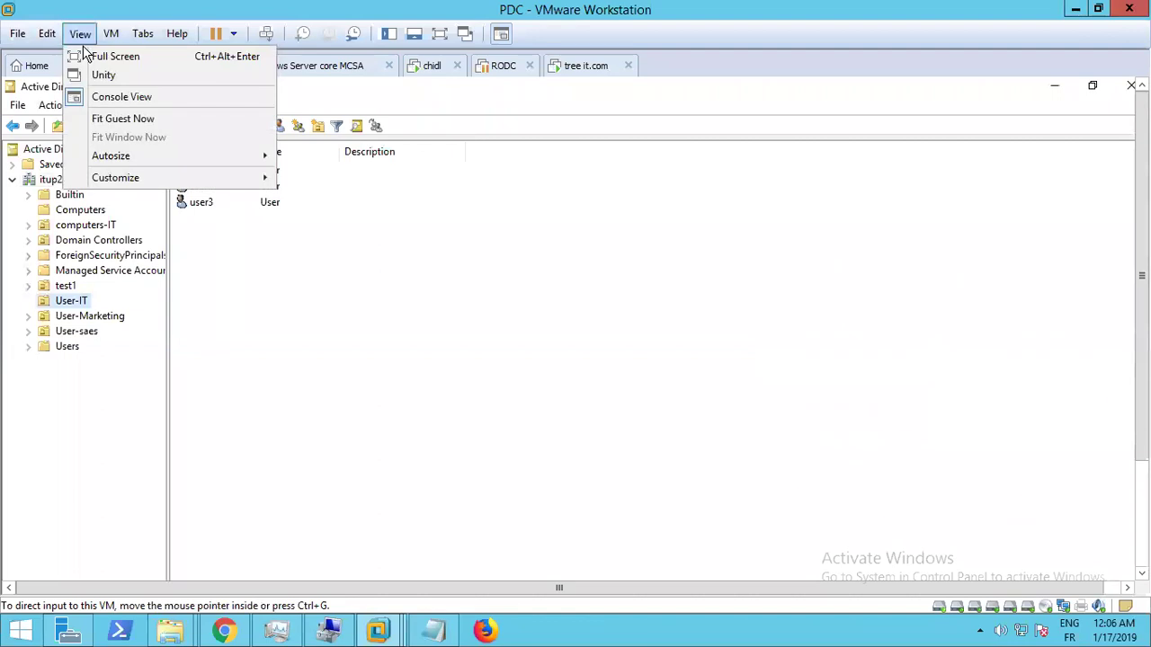
left_click(87, 56)
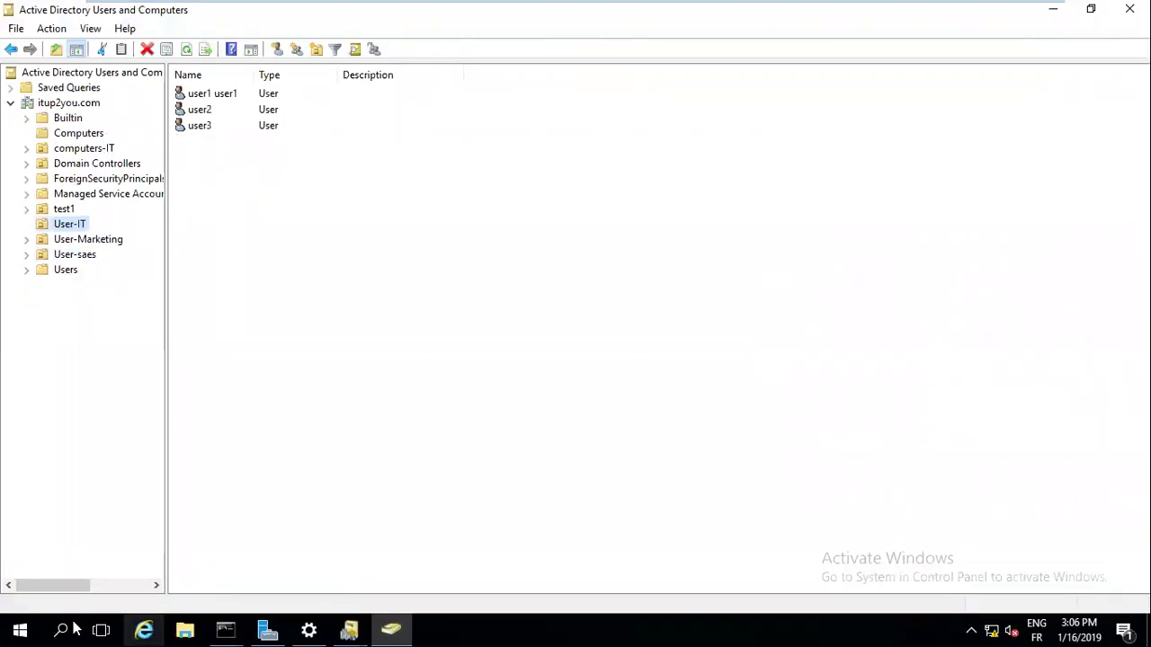
left_click(63, 630)
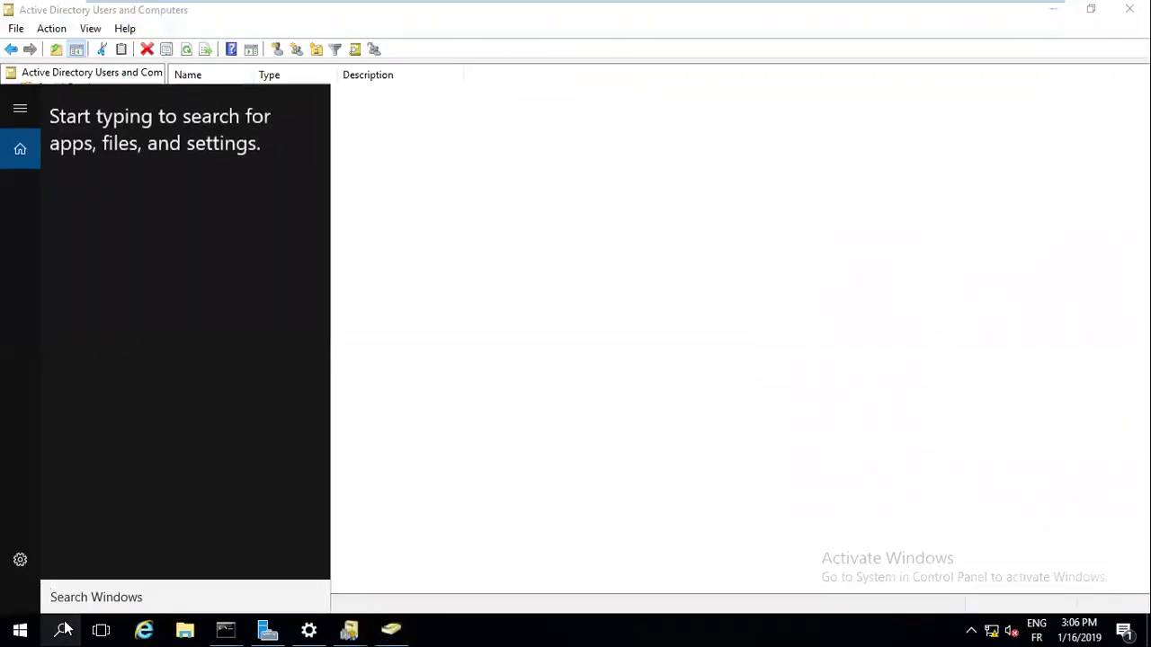
type("mmc")
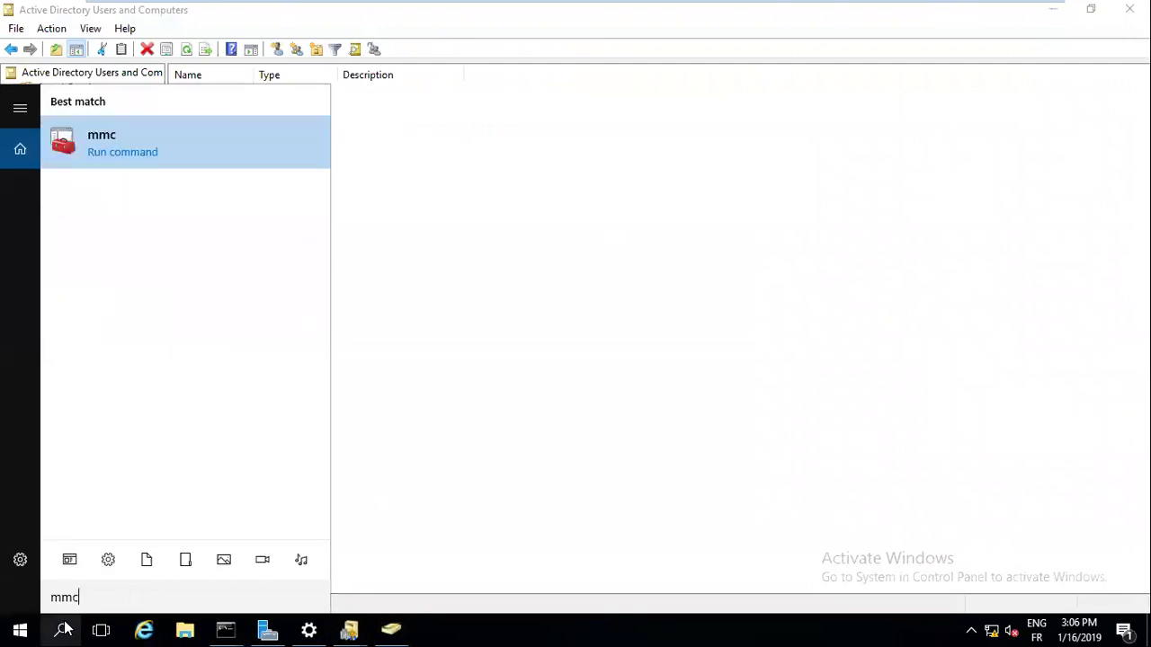
left_click(106, 149)
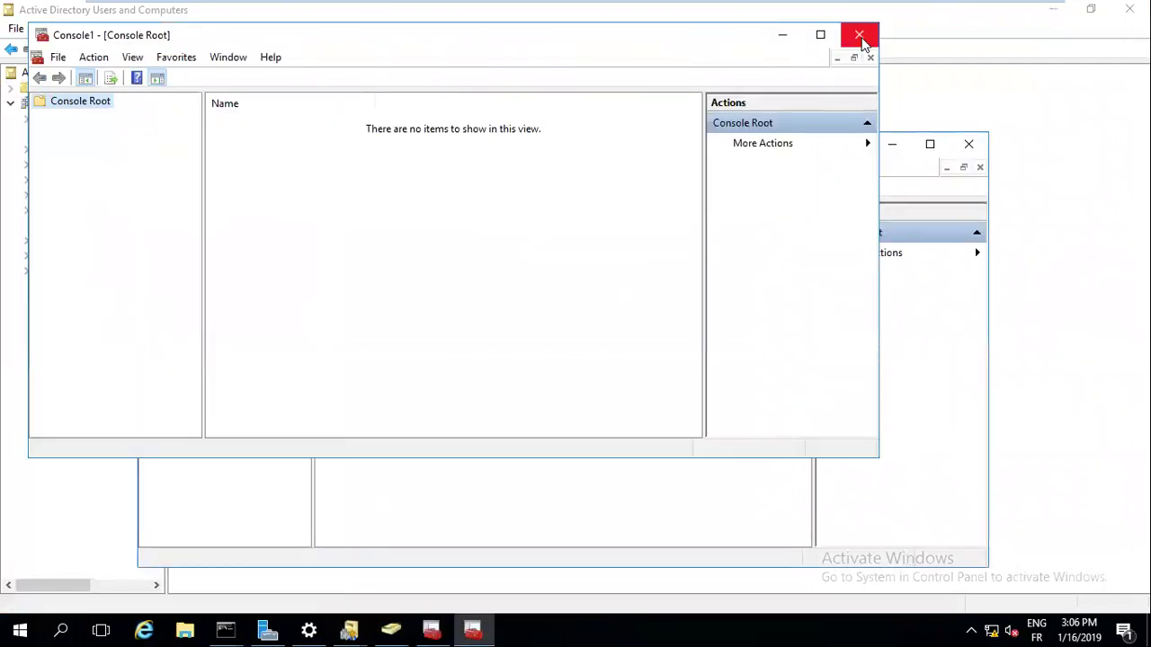
left_click(865, 41)
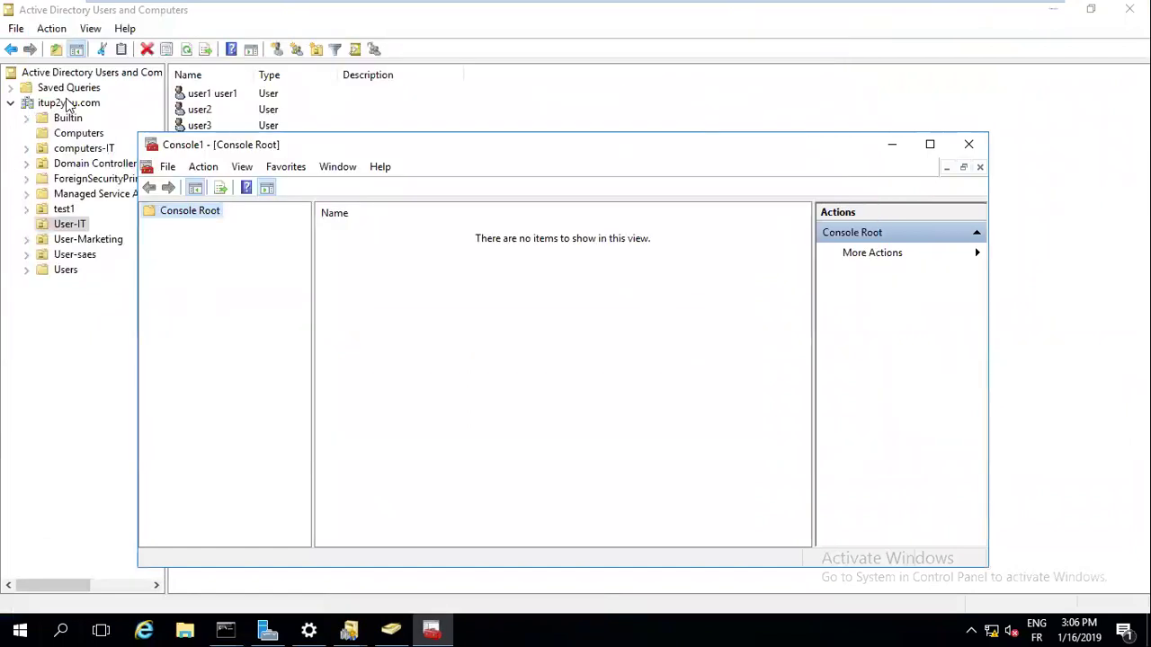
Switch Active Directory Users and Computers from itup2you.com to the it.com domain via Browse
right_click(70, 104)
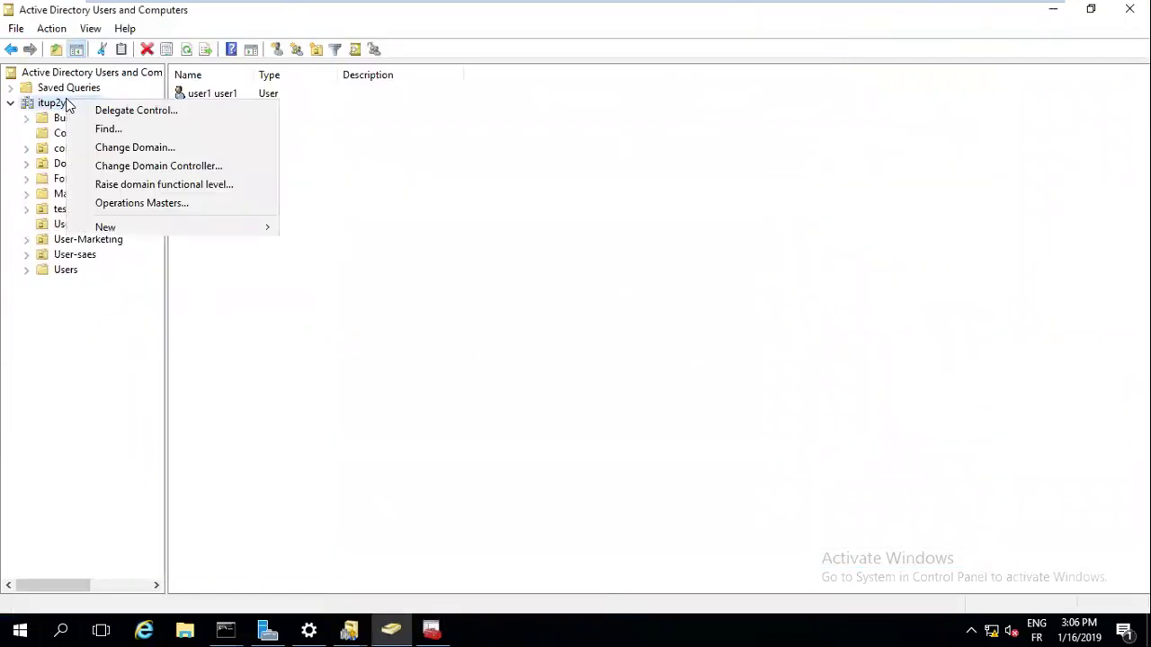
left_click(128, 155)
left_click(713, 287)
left_click(519, 357)
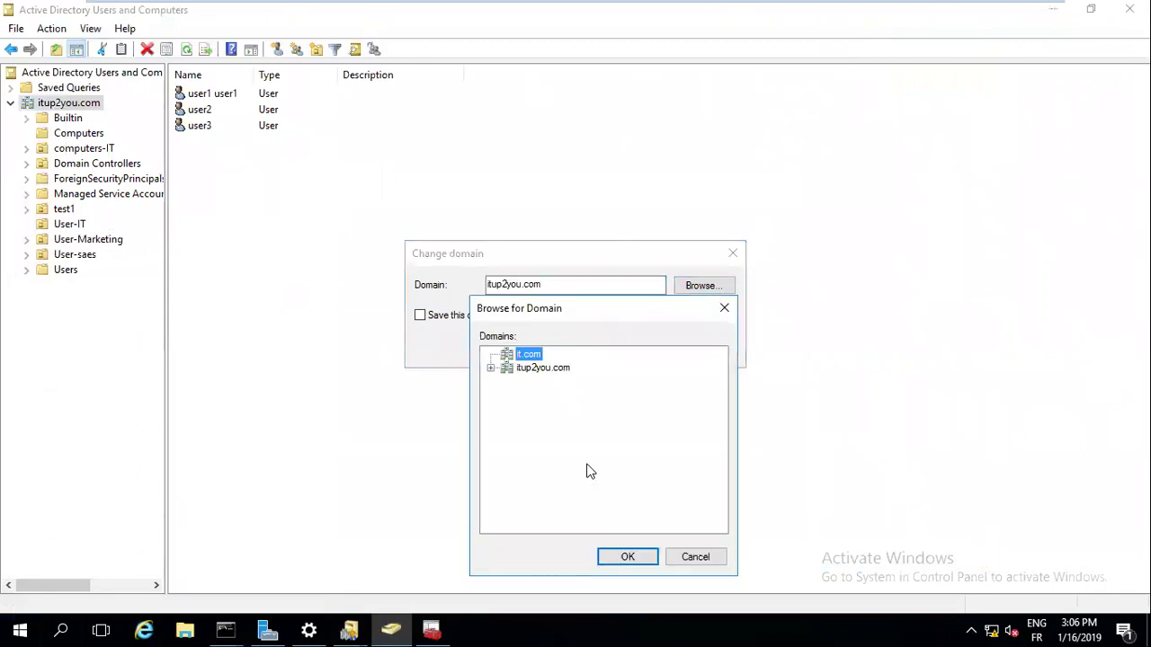
left_click(640, 557)
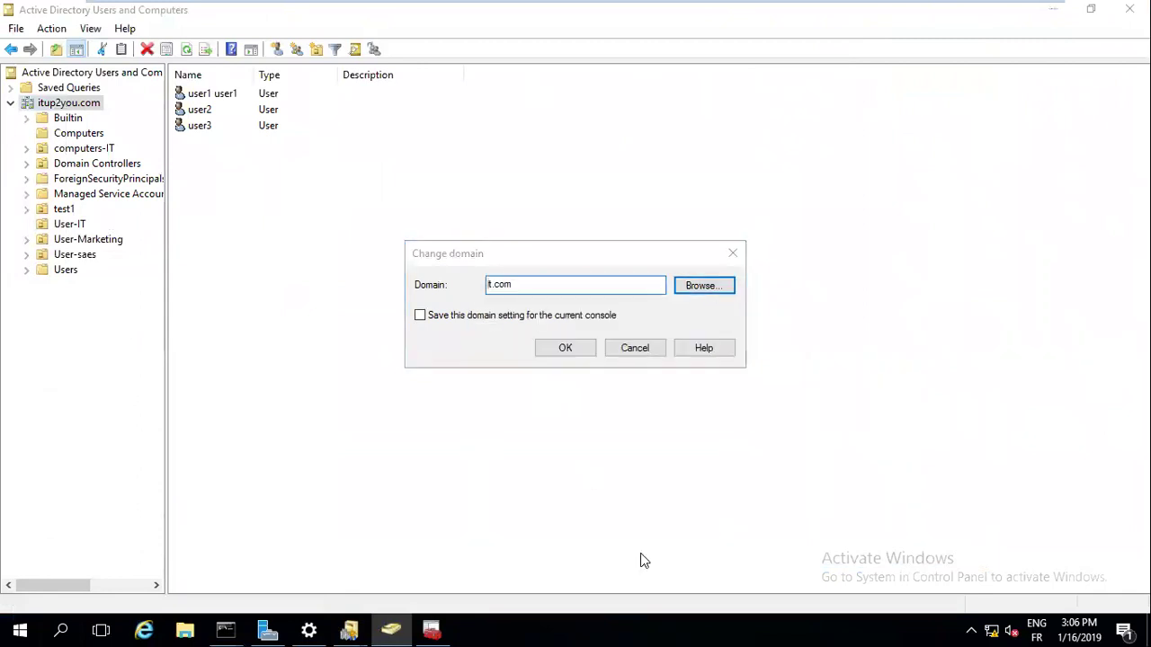
left_click(576, 348)
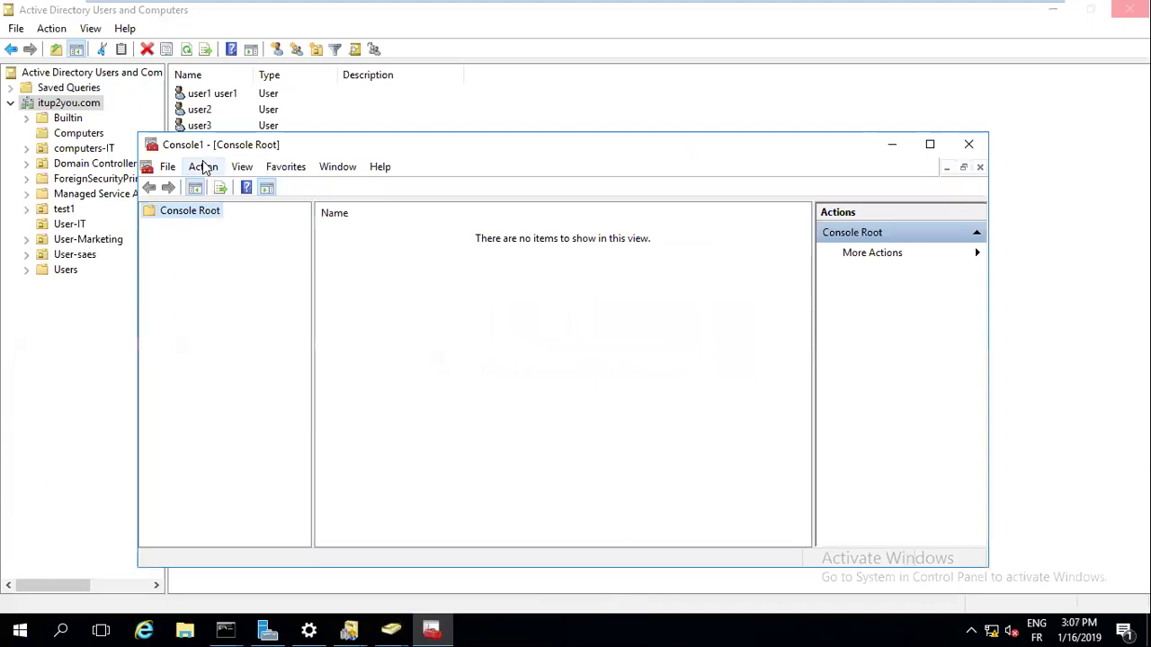
Start a second console while the first hangs, then dismiss the it.com not-found error and dialog
left_click(203, 167)
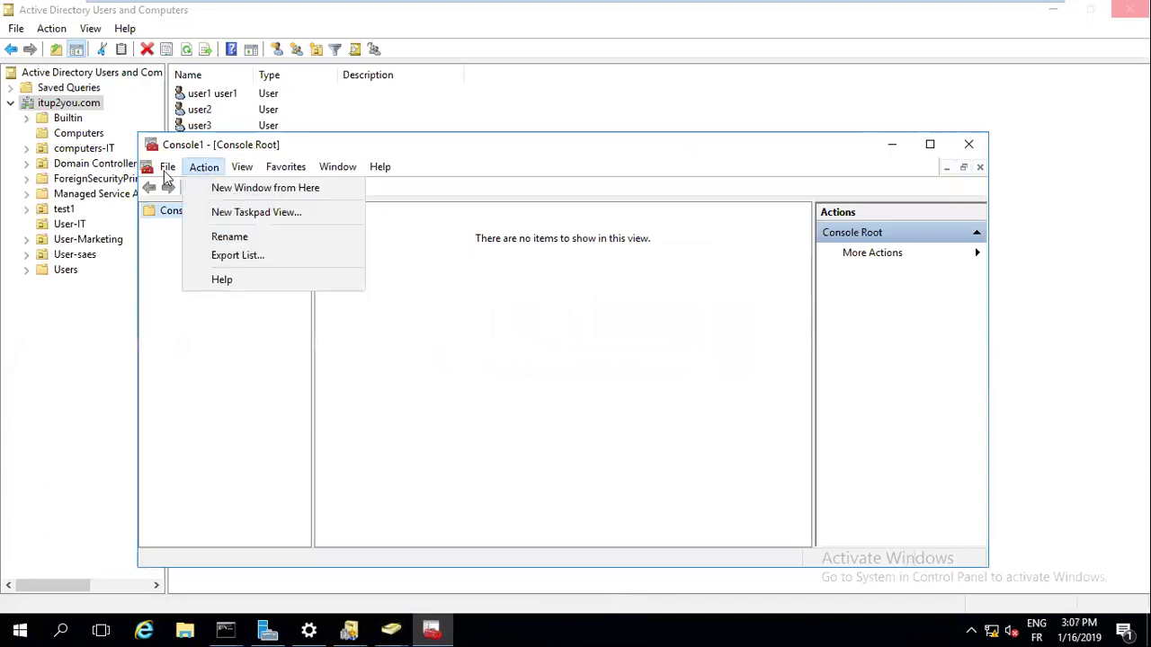
left_click(168, 169)
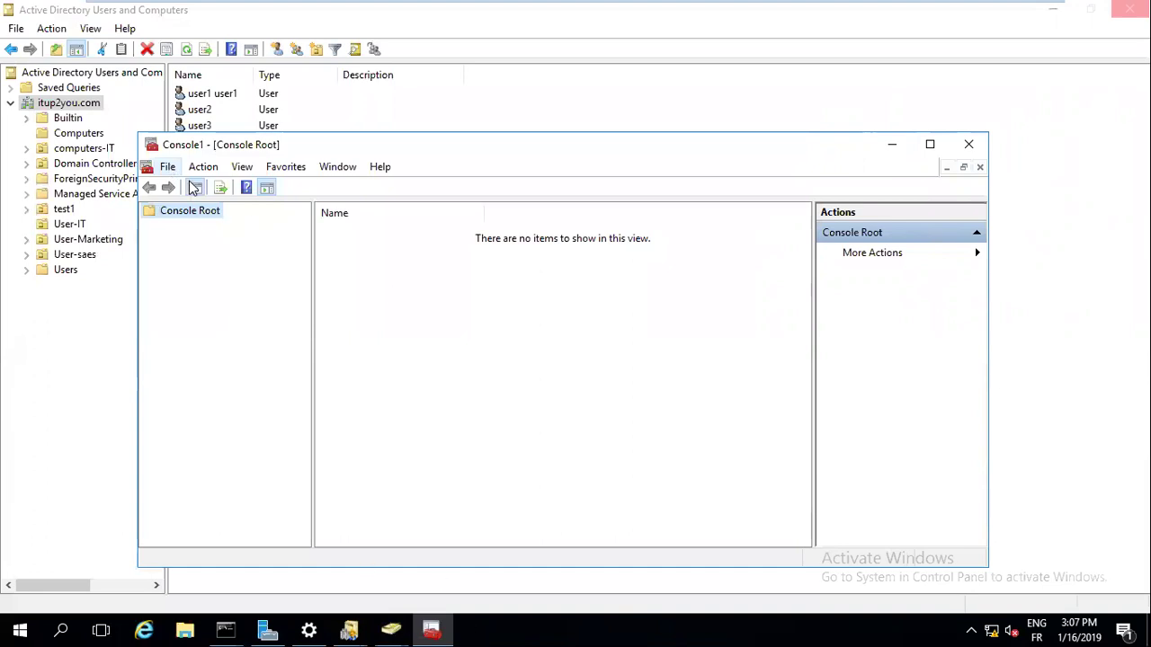
middle_click(439, 630)
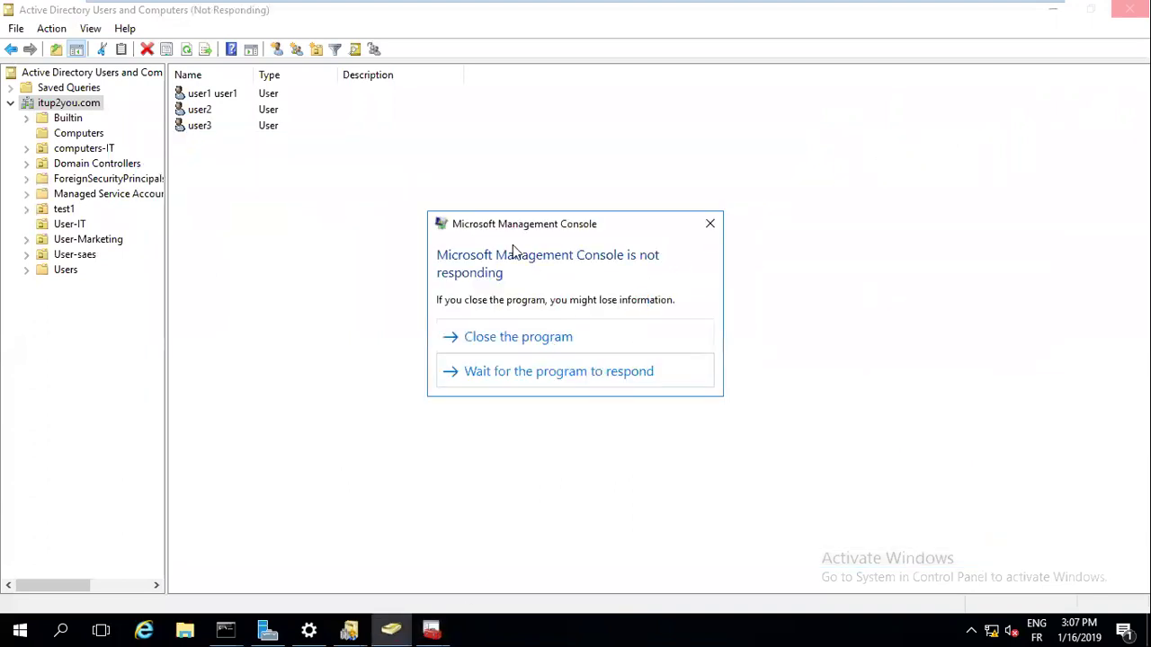
left_click(508, 371)
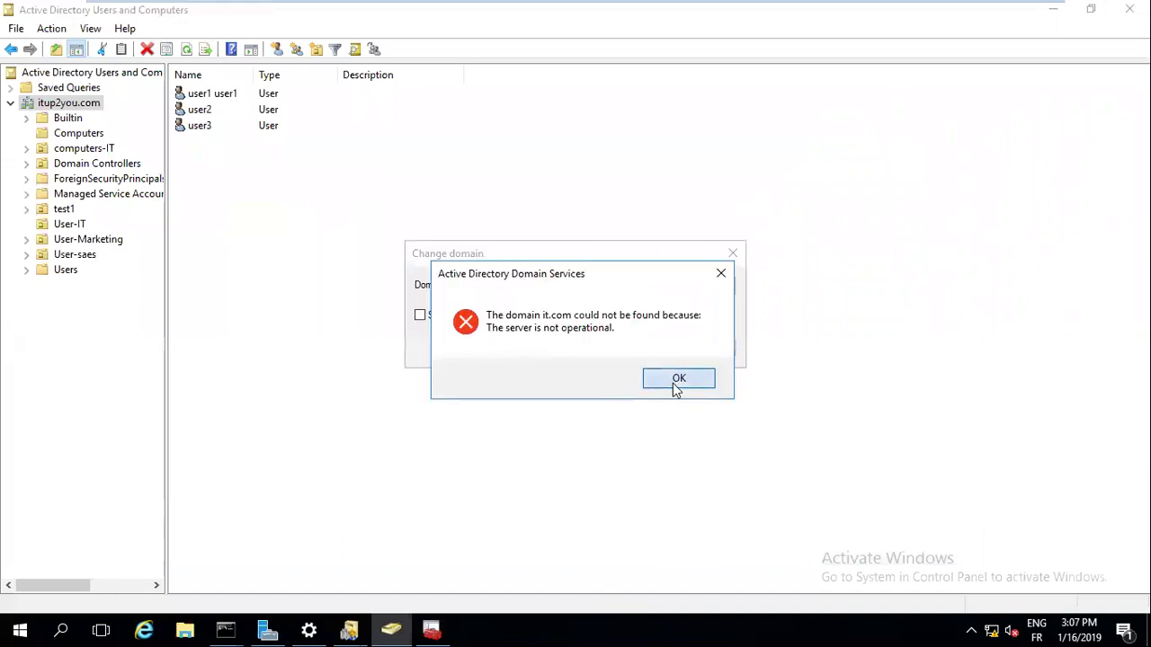
left_click(674, 382)
left_click(733, 254)
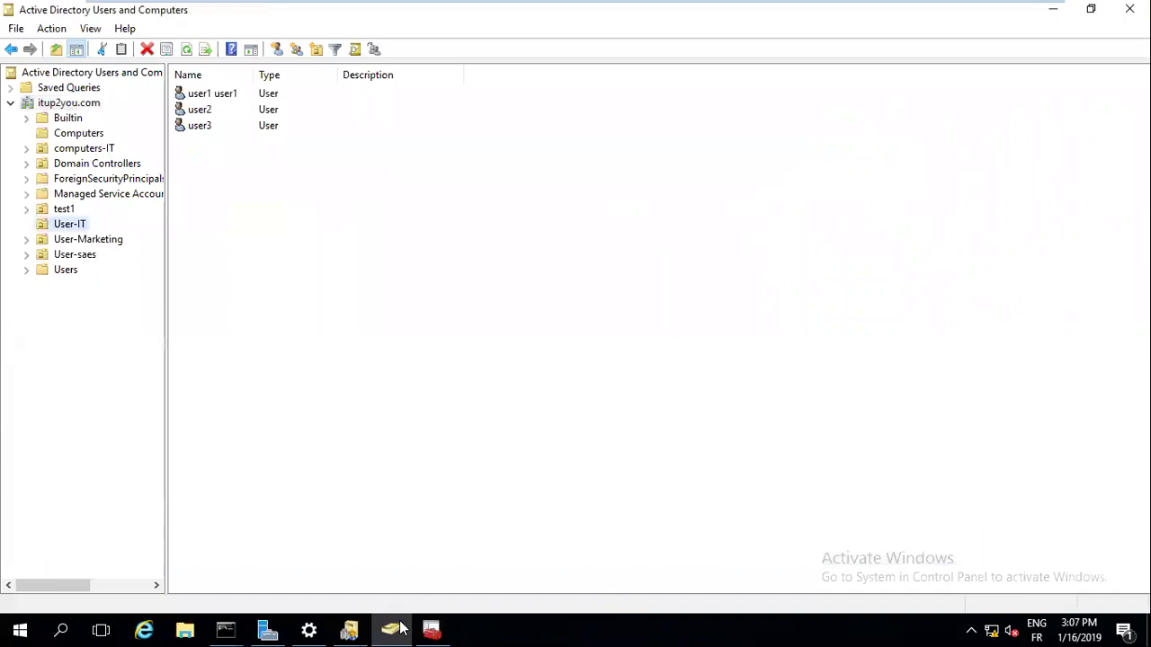
Add the Active Directory Schema snap-in to Console2 through Add/Remove Snap-in
left_click(432, 629)
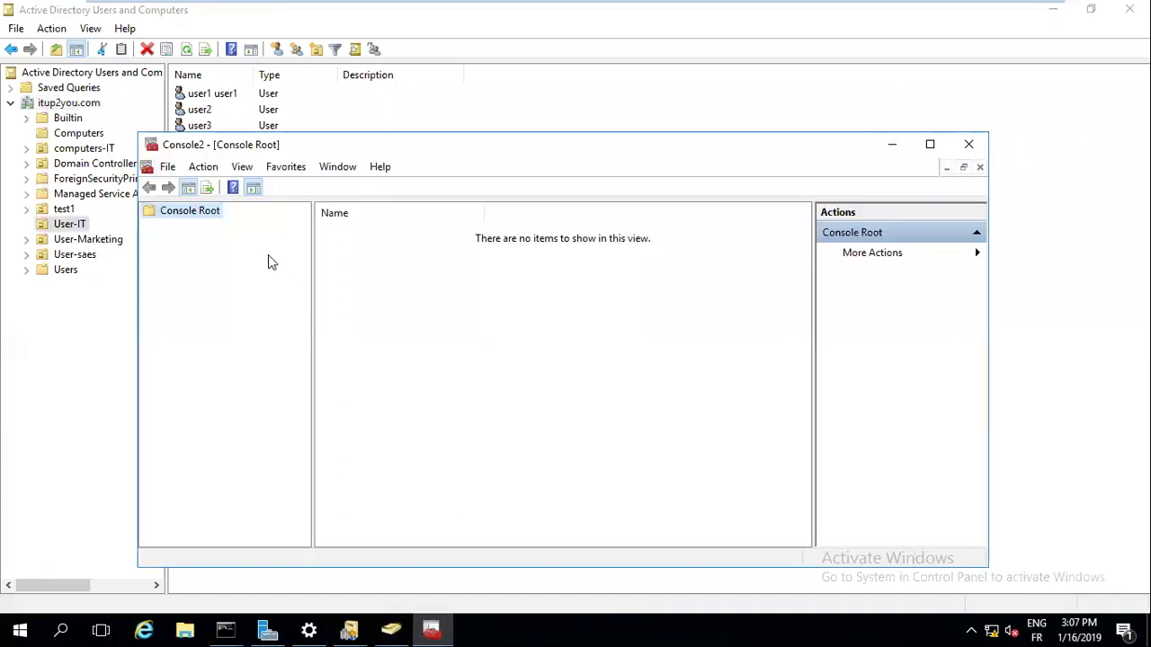
left_click(205, 169)
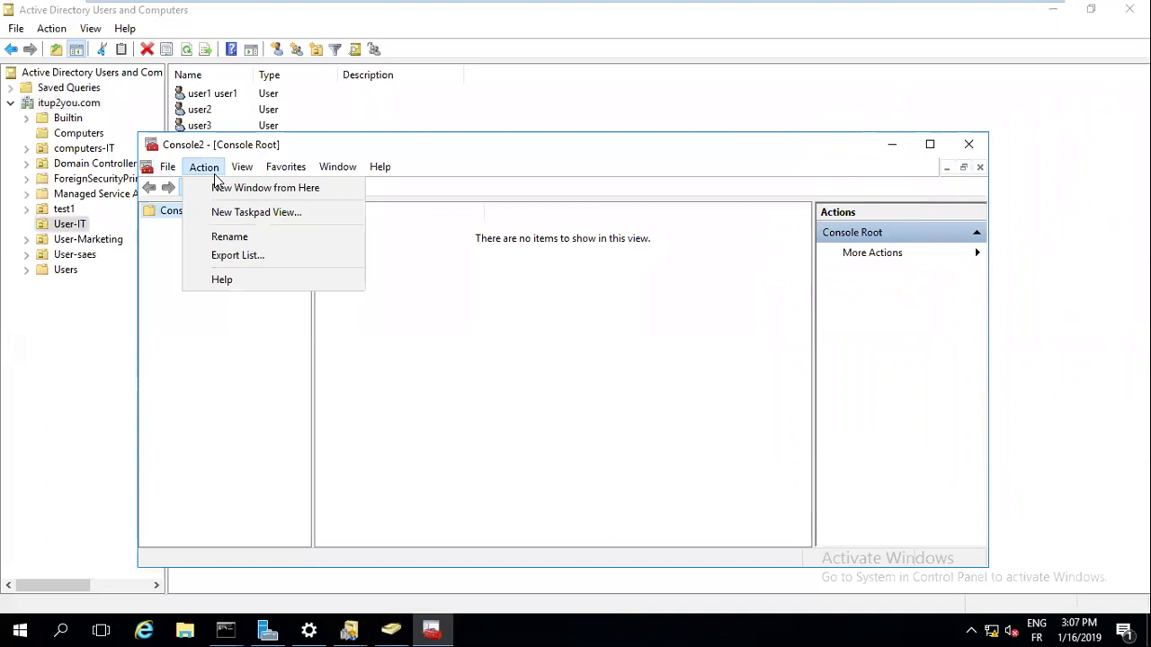
mouse_move(169, 168)
left_click(200, 268)
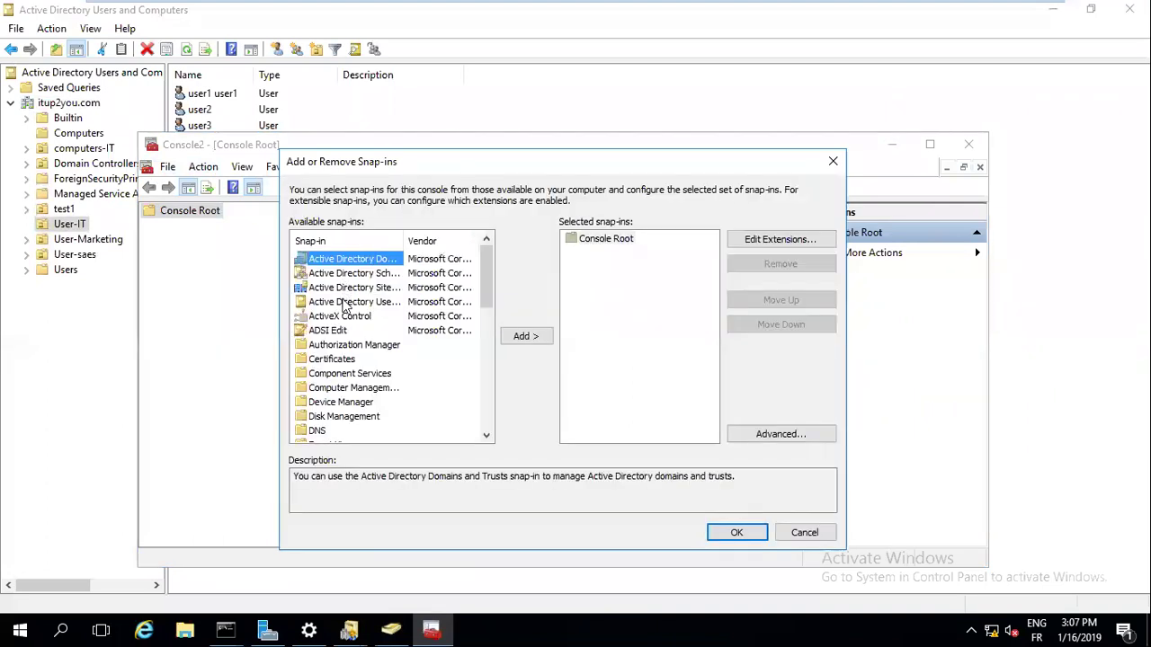
left_click(396, 278)
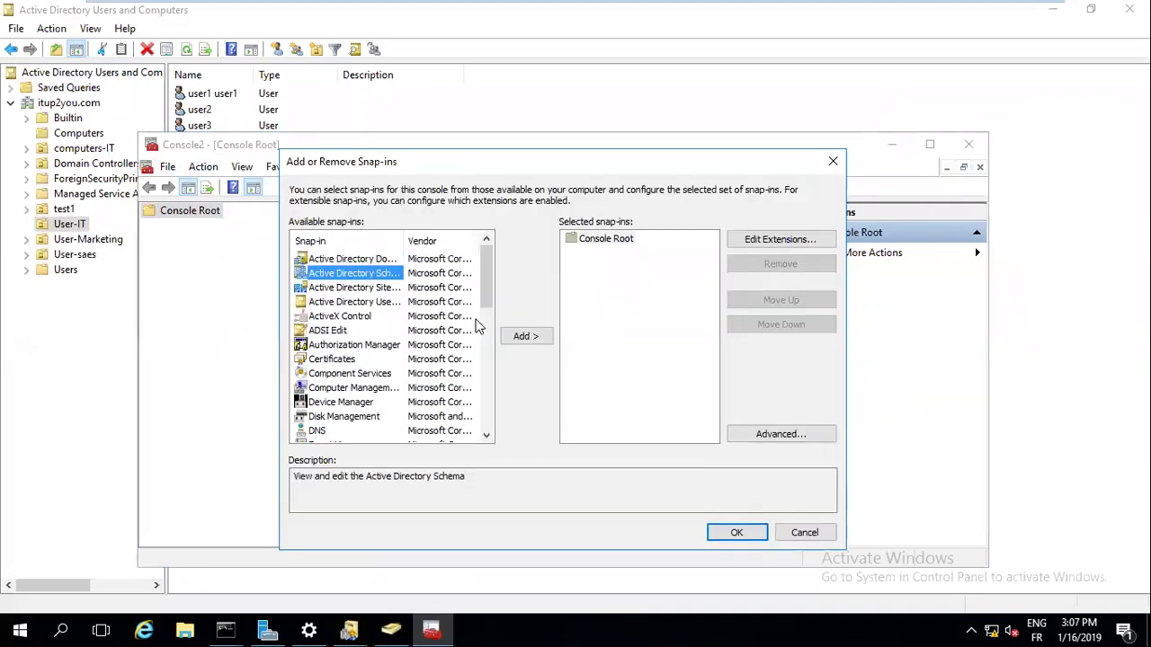
left_click(522, 338)
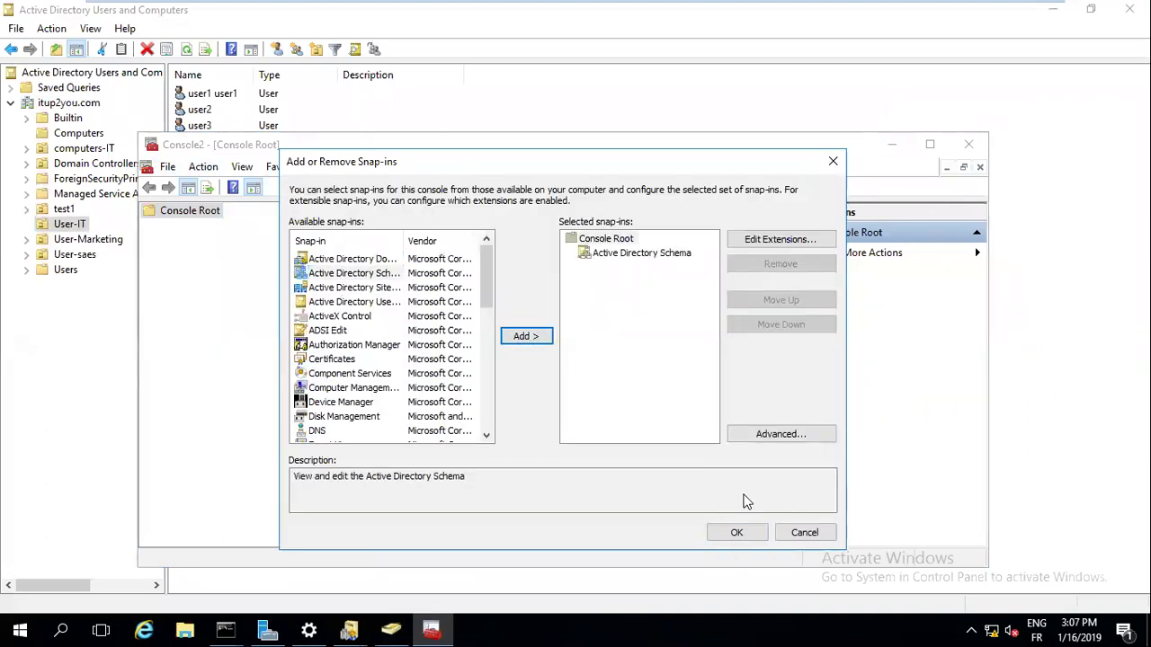
left_click(737, 534)
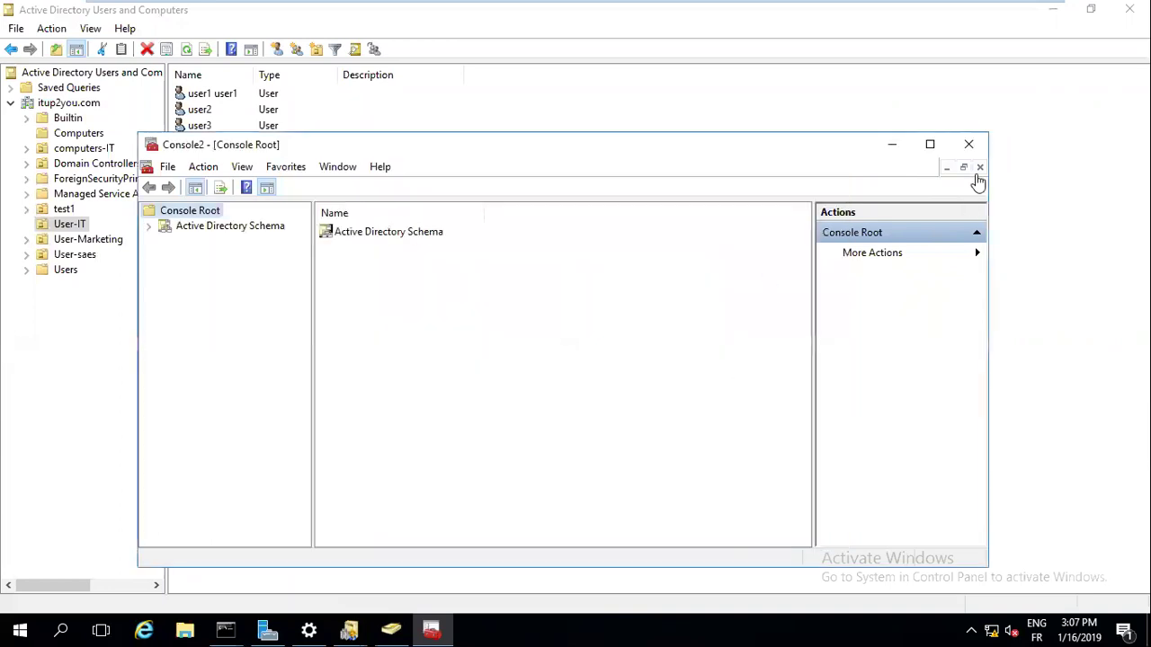
Maximize Console2 and select the schema node, cancelling an accidental Console Root rename
left_click(922, 149)
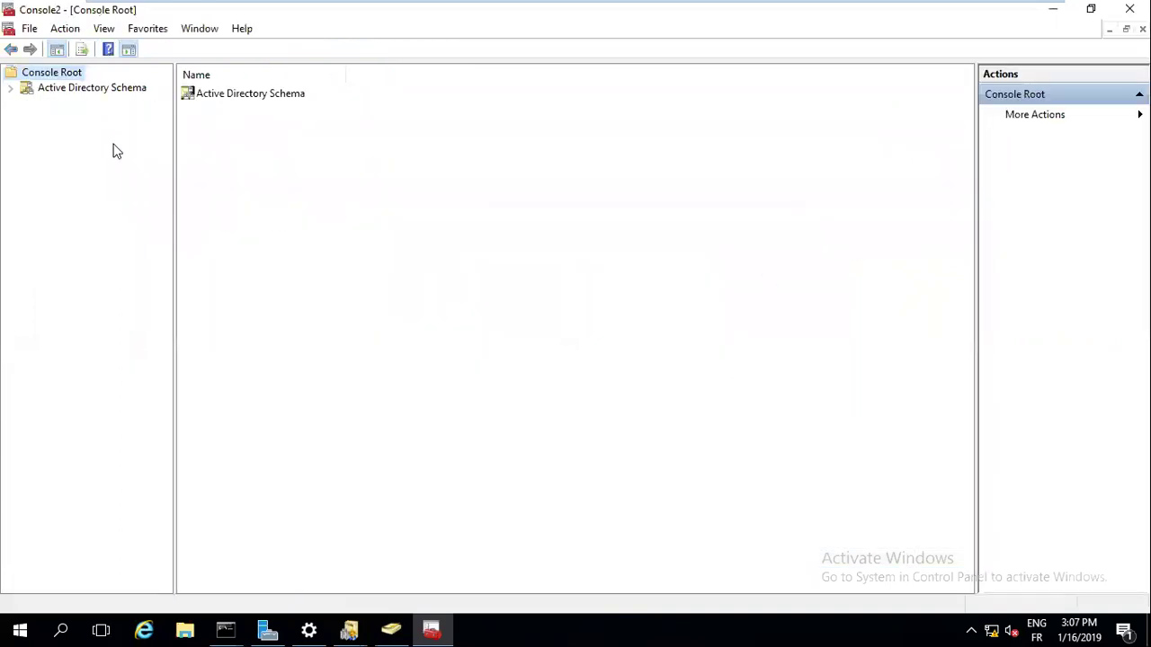
right_click(87, 94)
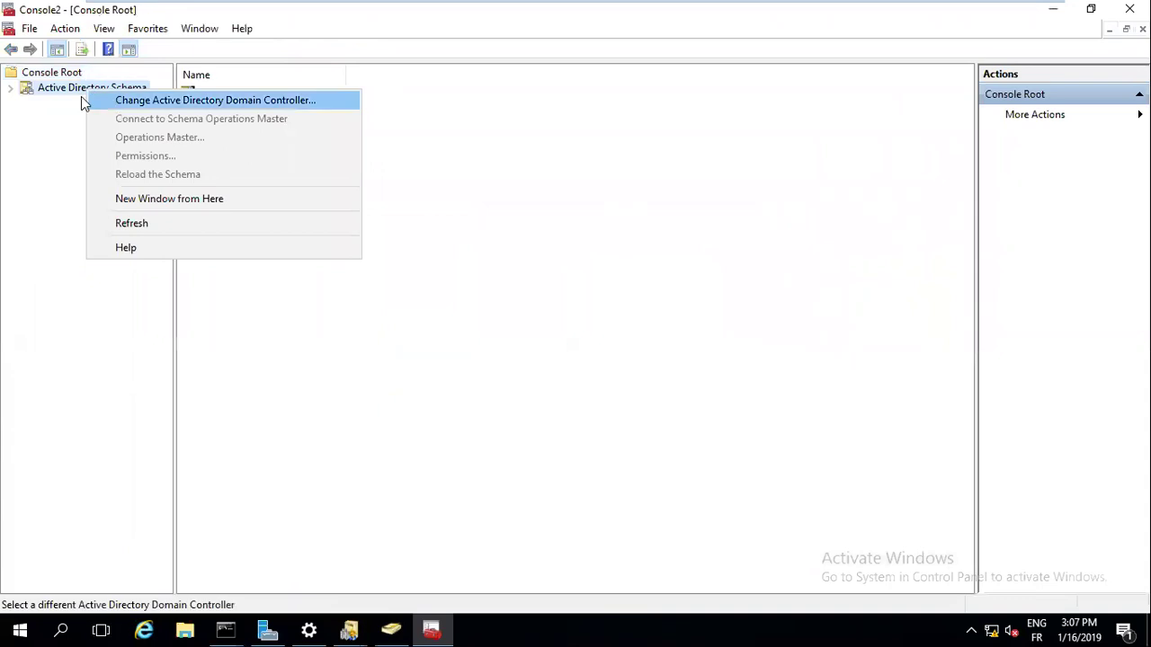
left_click(36, 74)
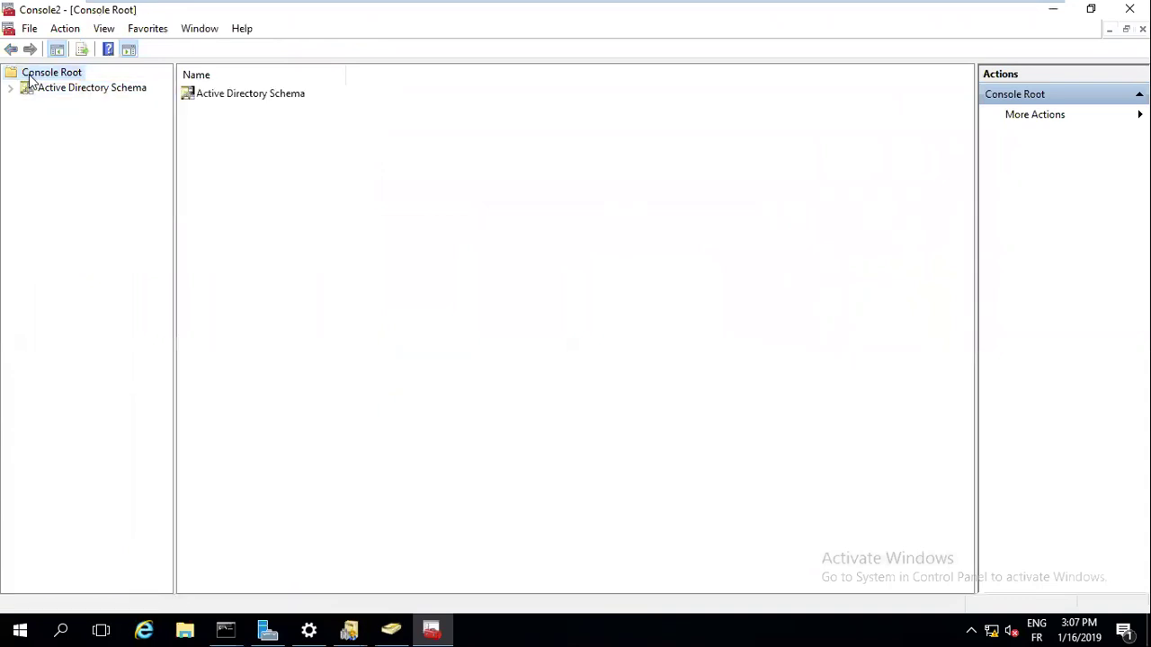
right_click(29, 76)
left_click(20, 82)
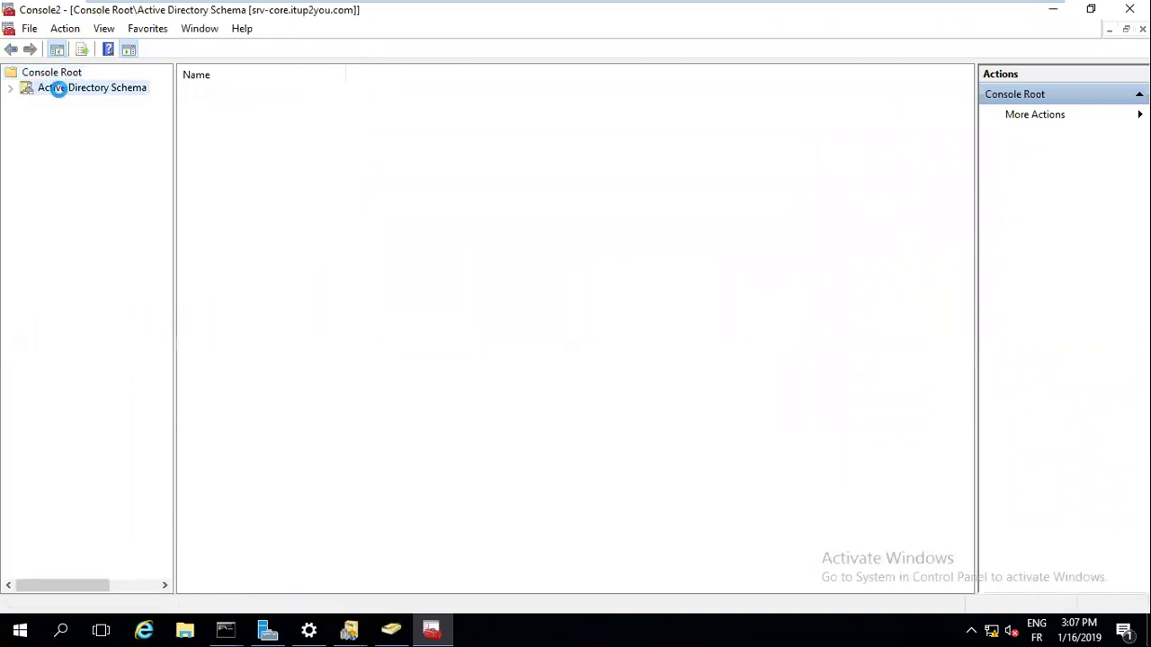
Try changing the schema Operations Master twice; both times srv-core is reported as already master
right_click(54, 87)
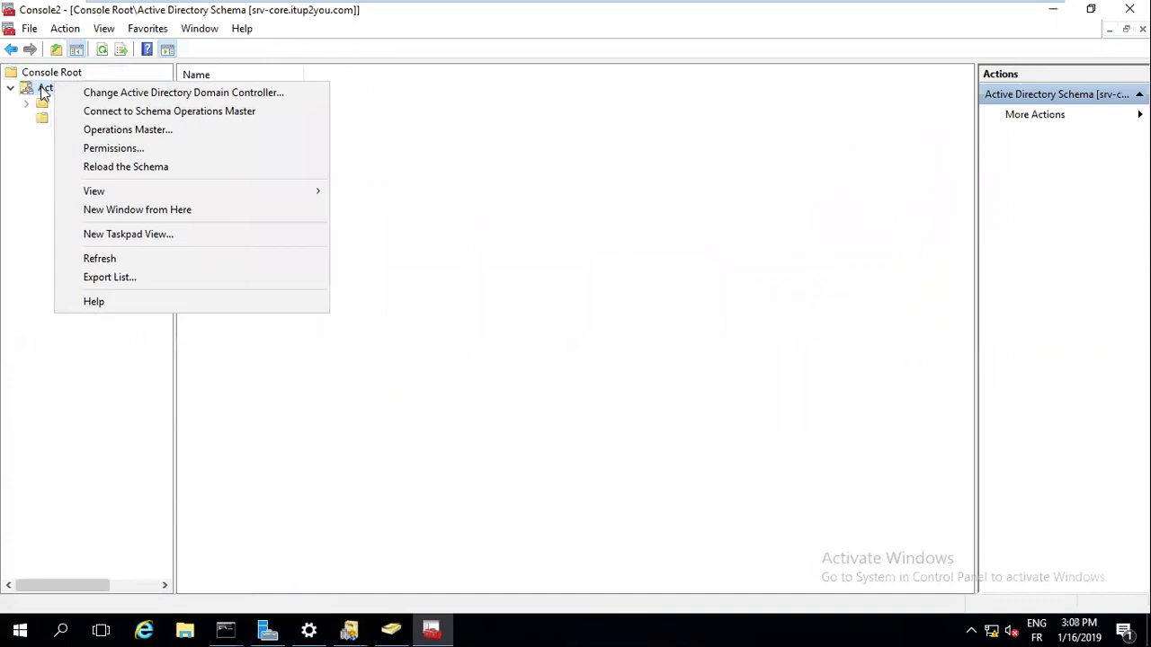
left_click(41, 92)
right_click(40, 92)
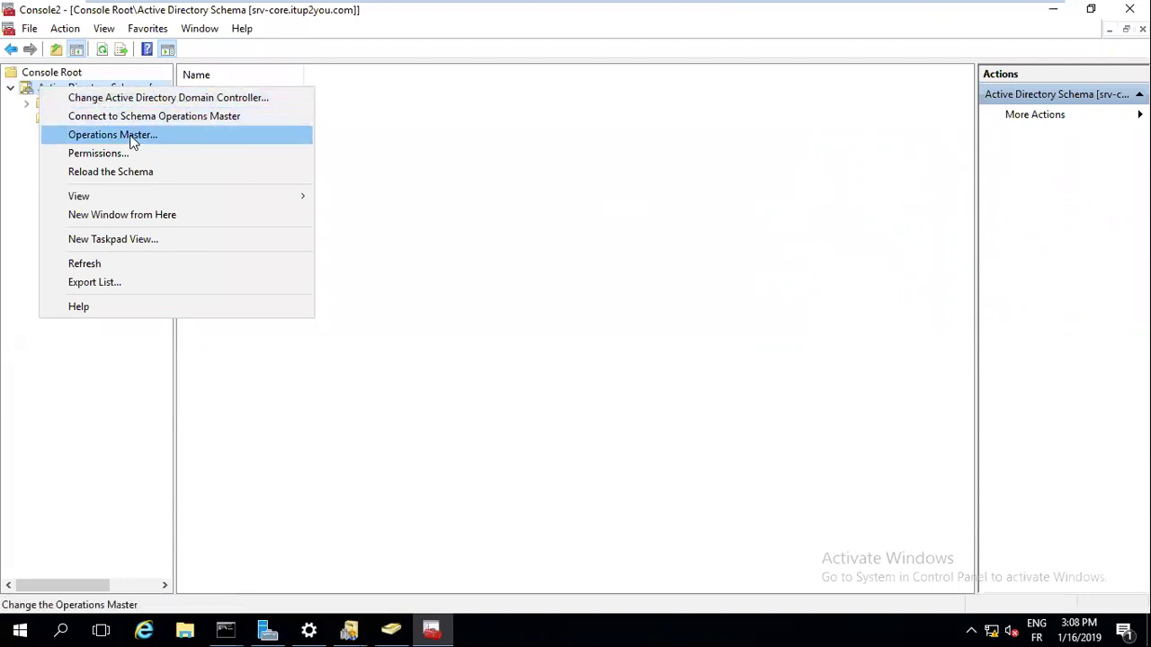
left_click(133, 142)
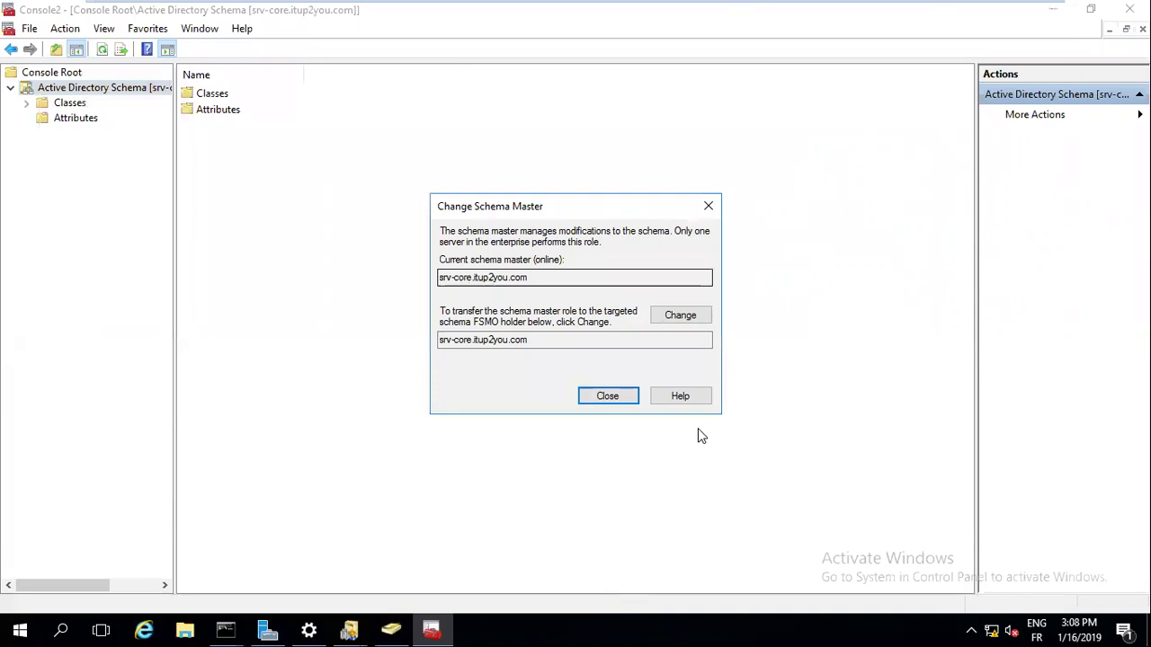
left_click(681, 315)
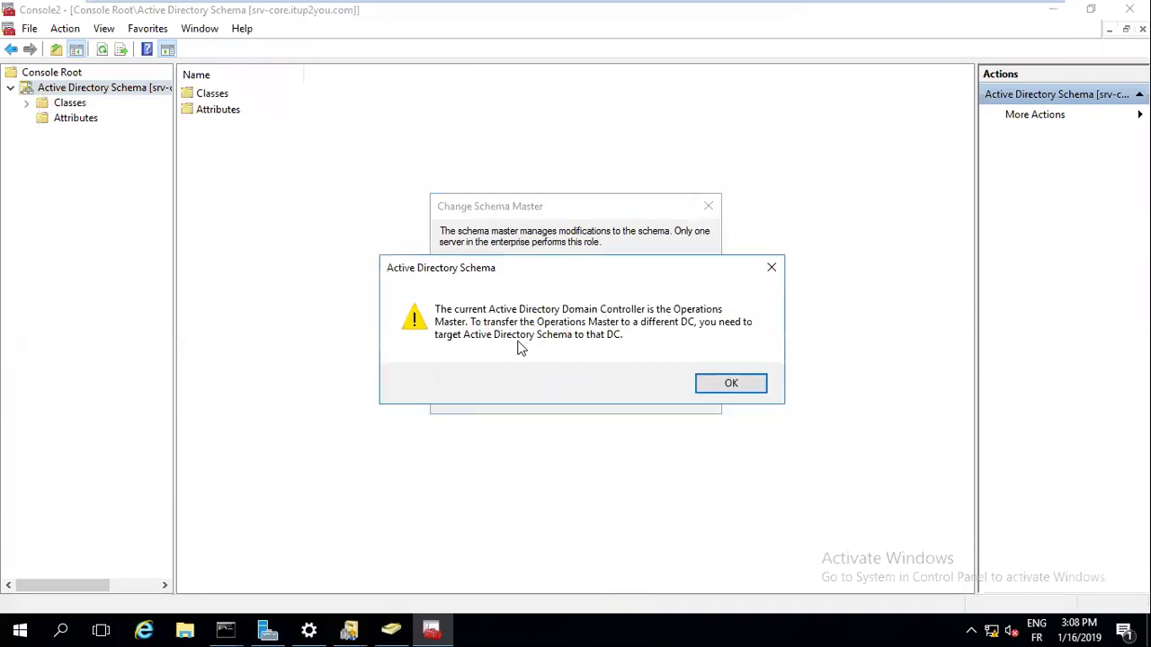
left_click(729, 385)
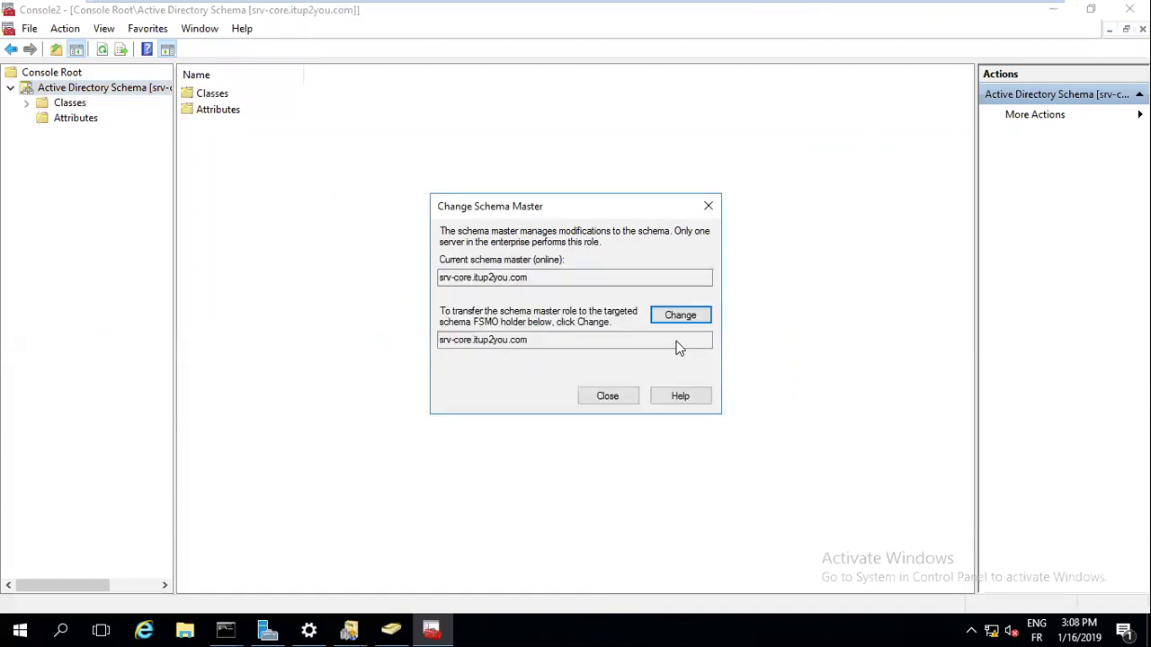
left_click(672, 317)
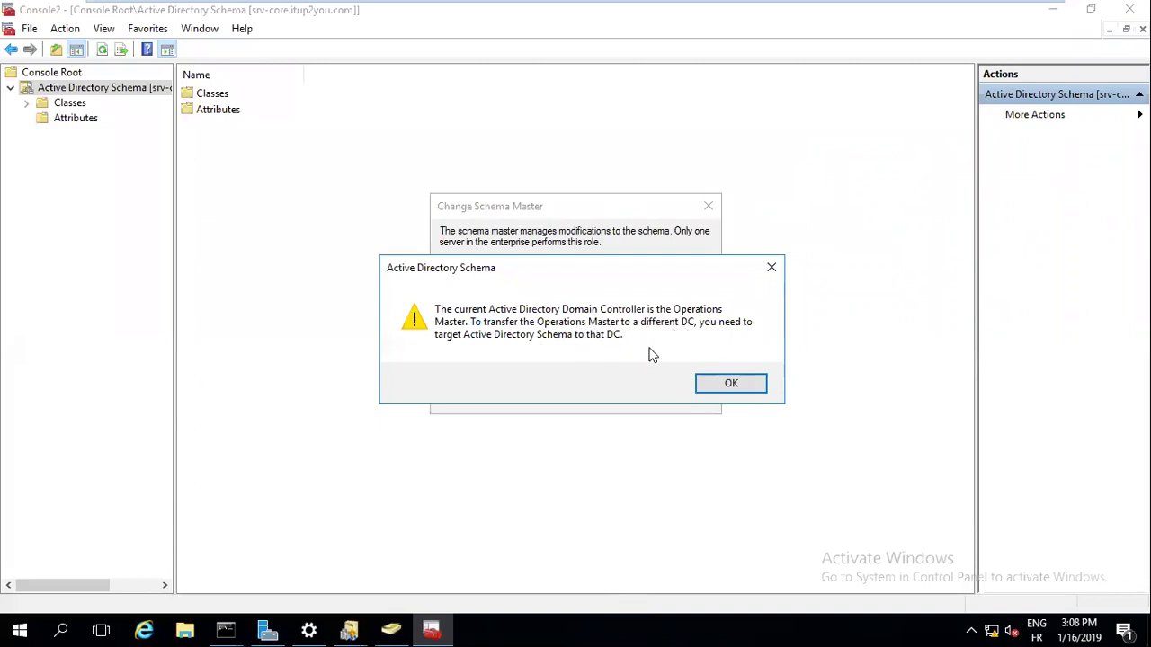
left_click(727, 387)
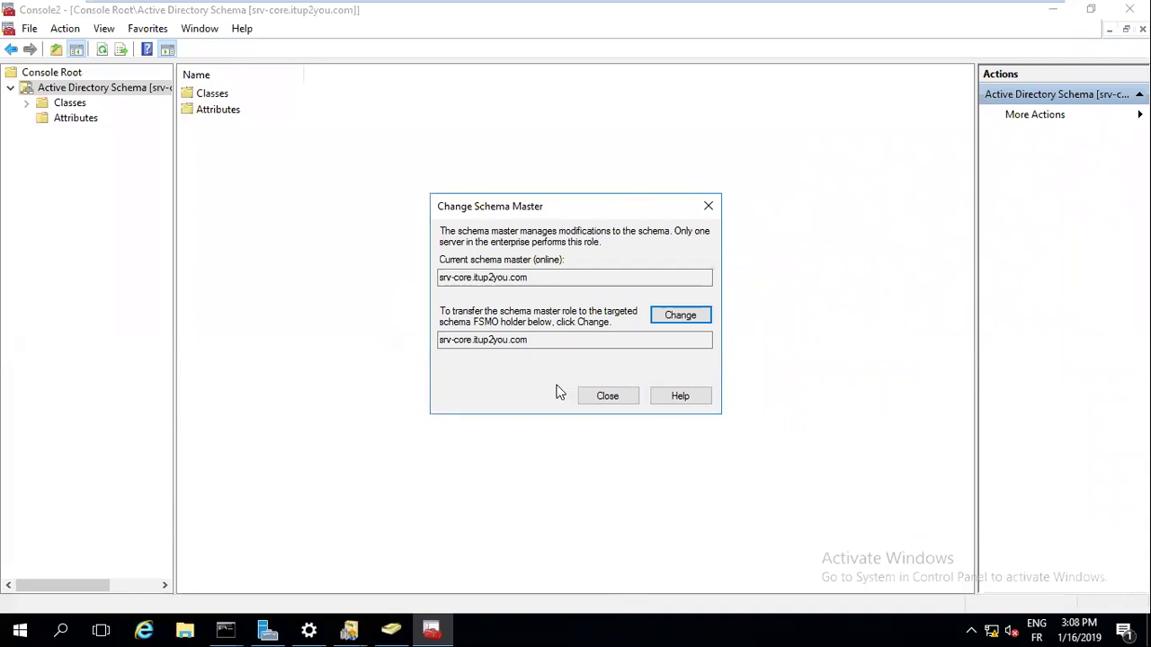
Highlight the domain part of the target server name, then return to the Command Prompt windows
double_click(482, 342)
left_click(488, 342)
left_click(473, 341)
double_click(467, 341)
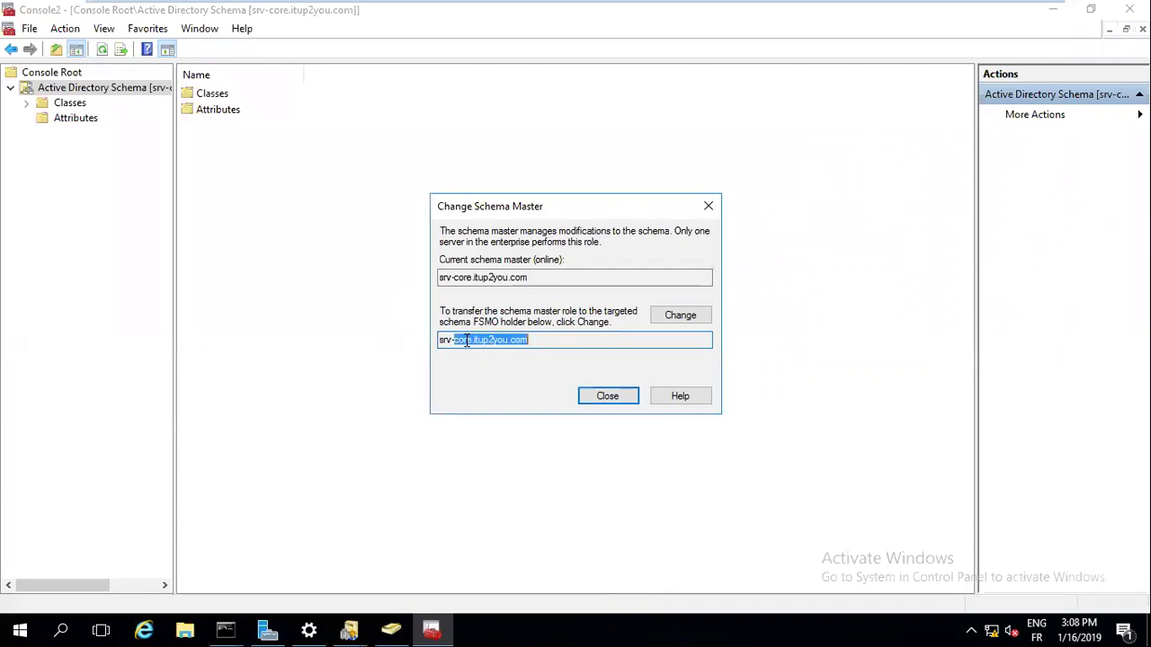
left_click(467, 342)
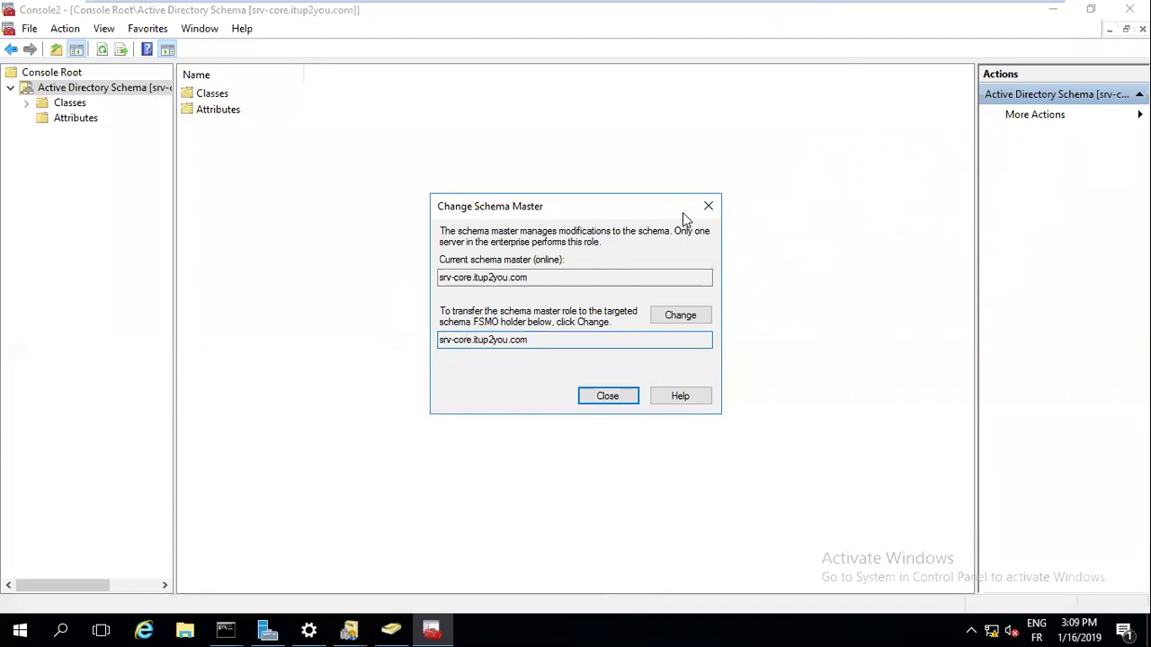
left_click(225, 630)
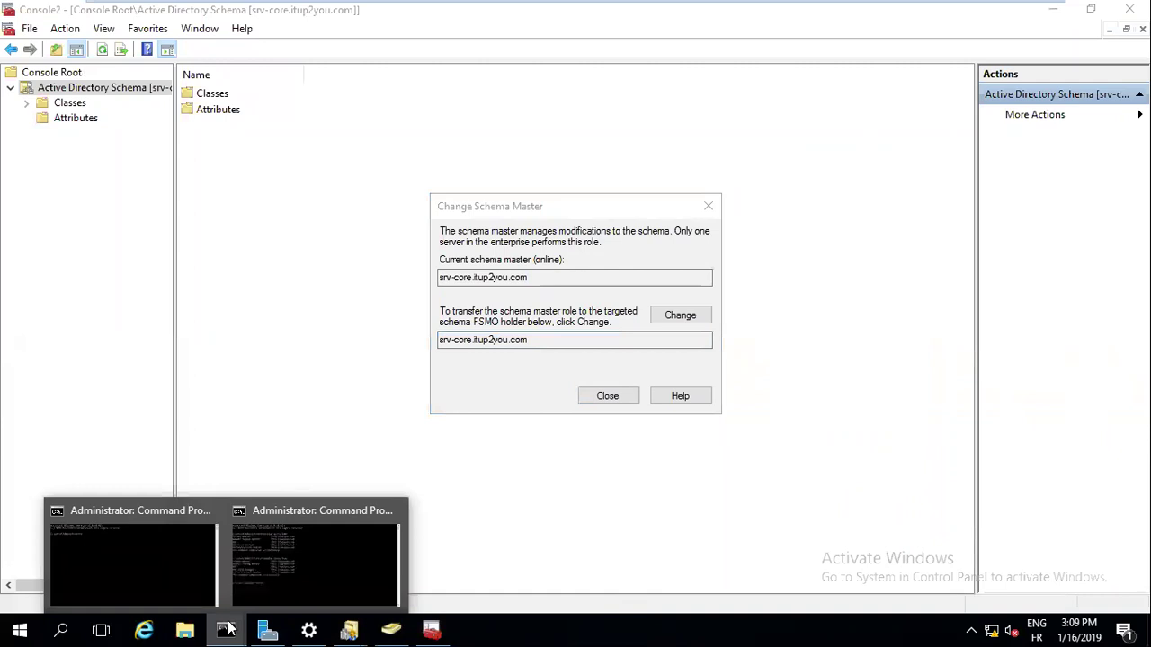
Maximize the second Command Prompt and clear its screen with cls
left_click(289, 560)
left_click(859, 98)
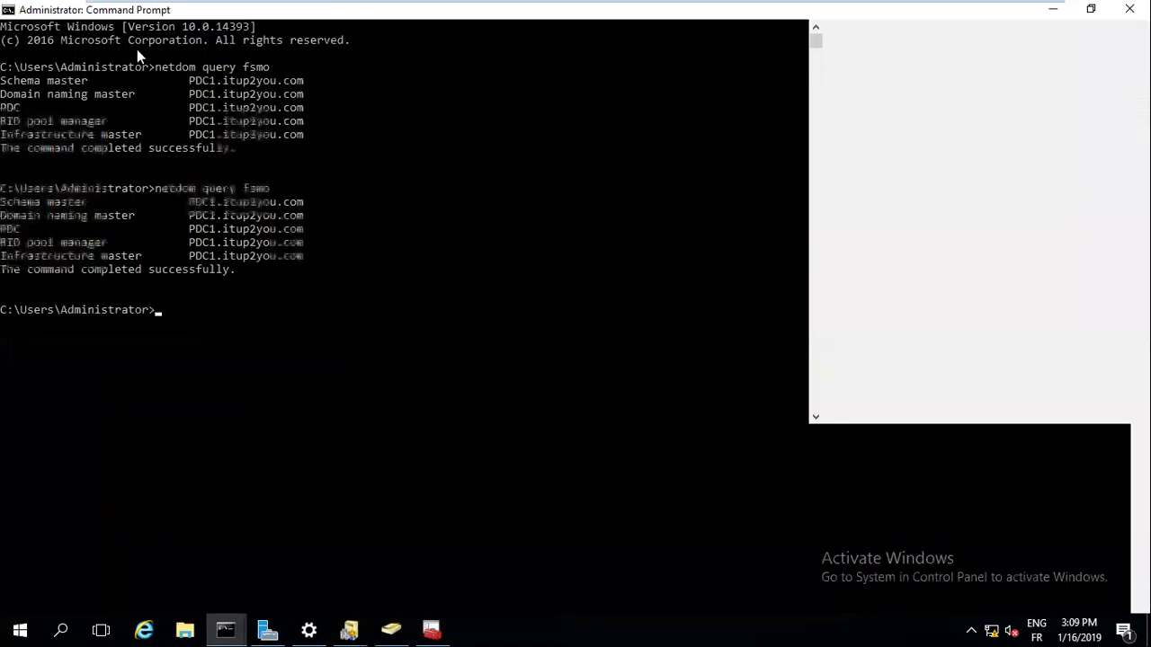
left_click(183, 295)
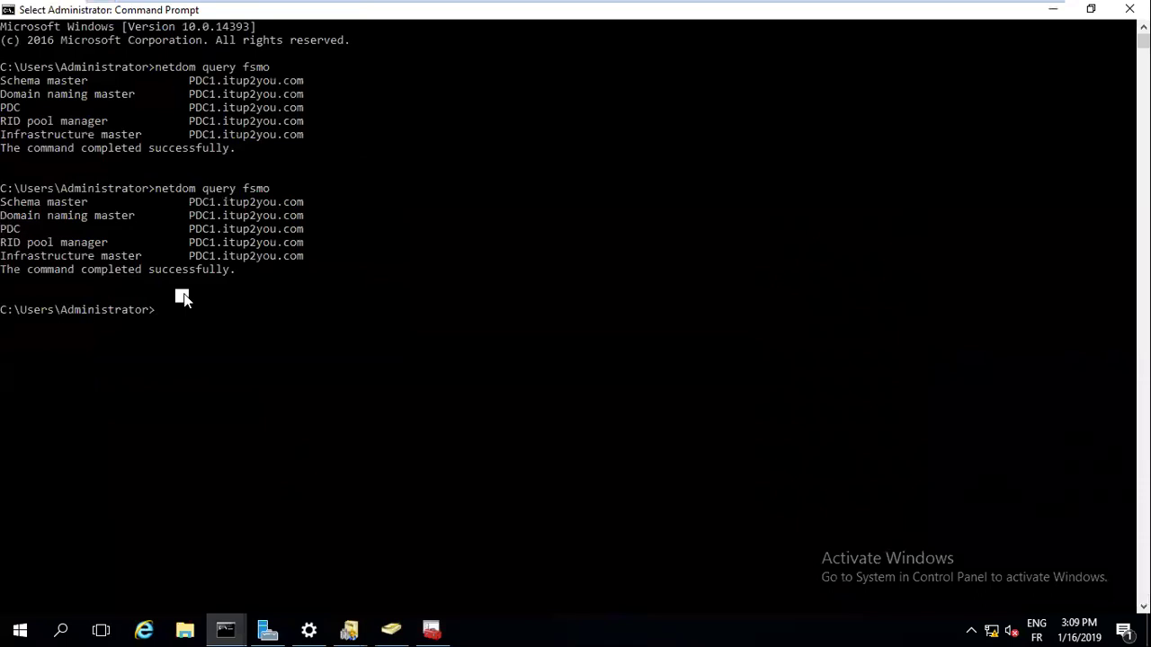
key("Return")
key("Return")
key("Return")
key("Return")
key("Return")
key("Return")
type("cl")
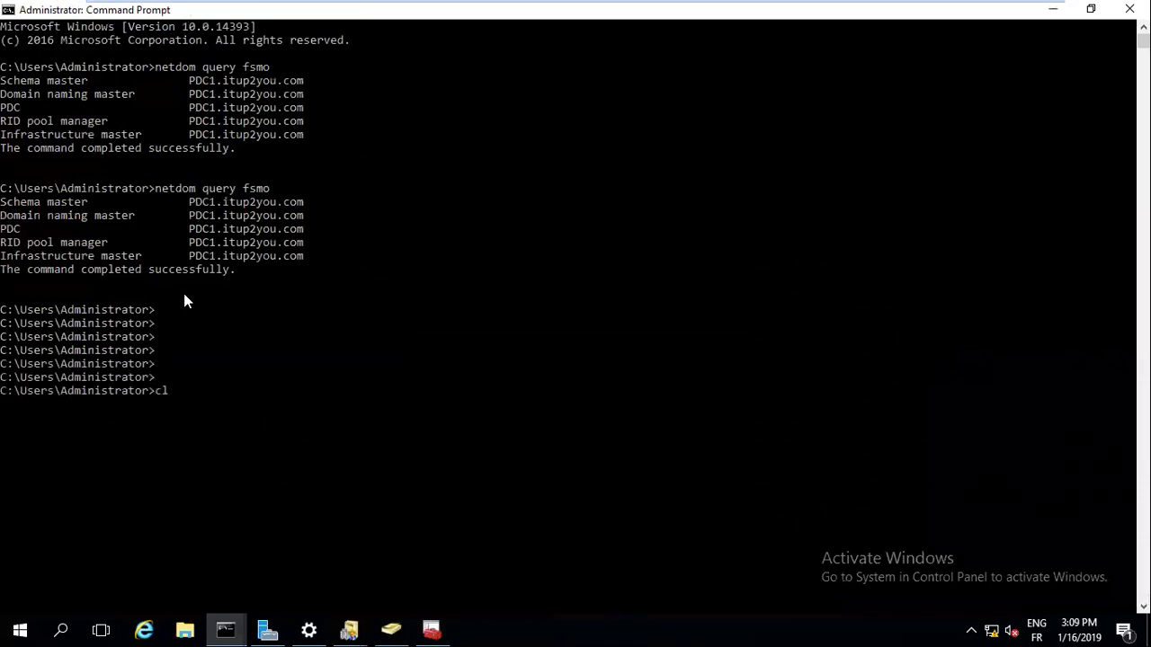
type("ear")
key("Return")
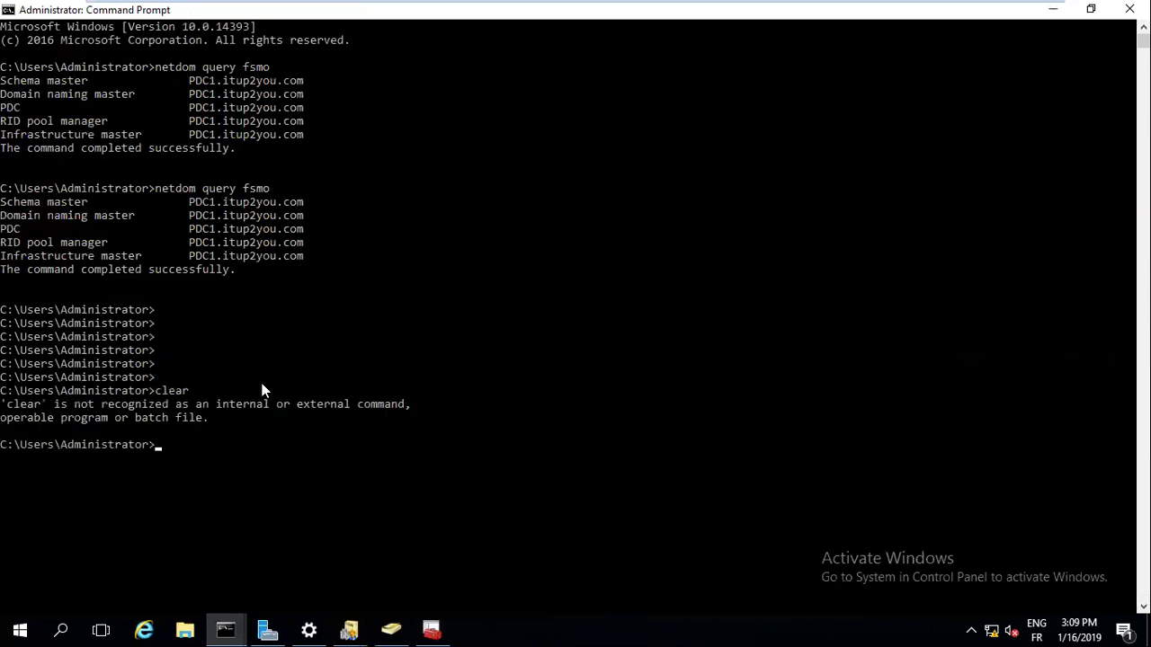
type("cls")
key("Return")
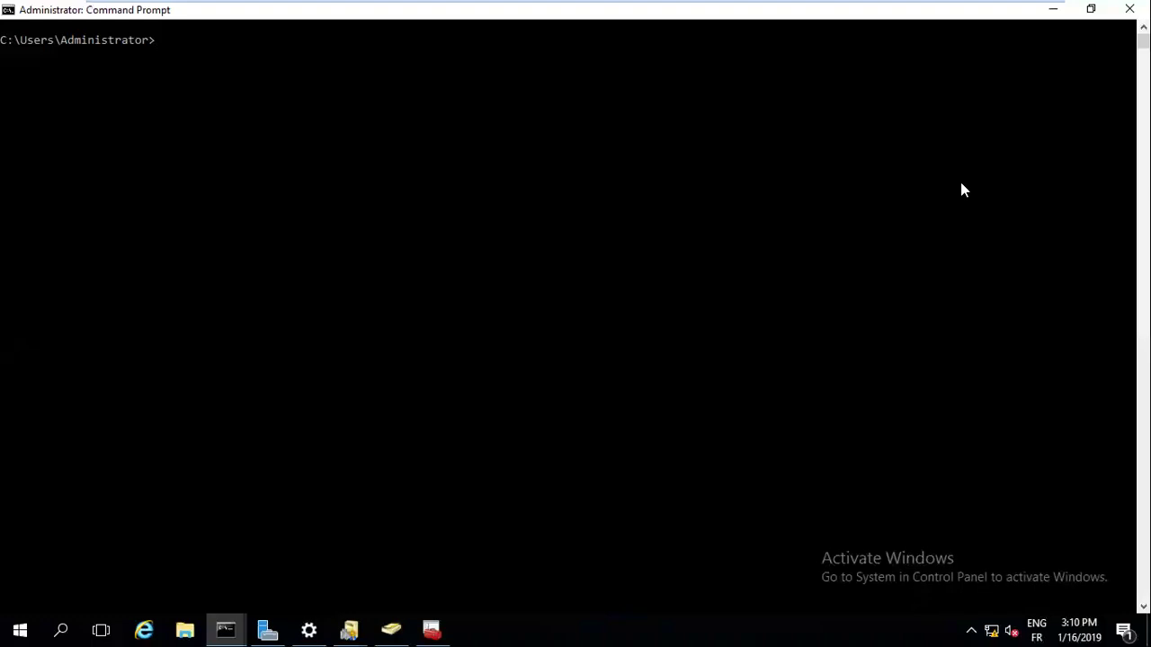
Review srv-core as the Change Schema Master target, then exit full screen
left_click(432, 630)
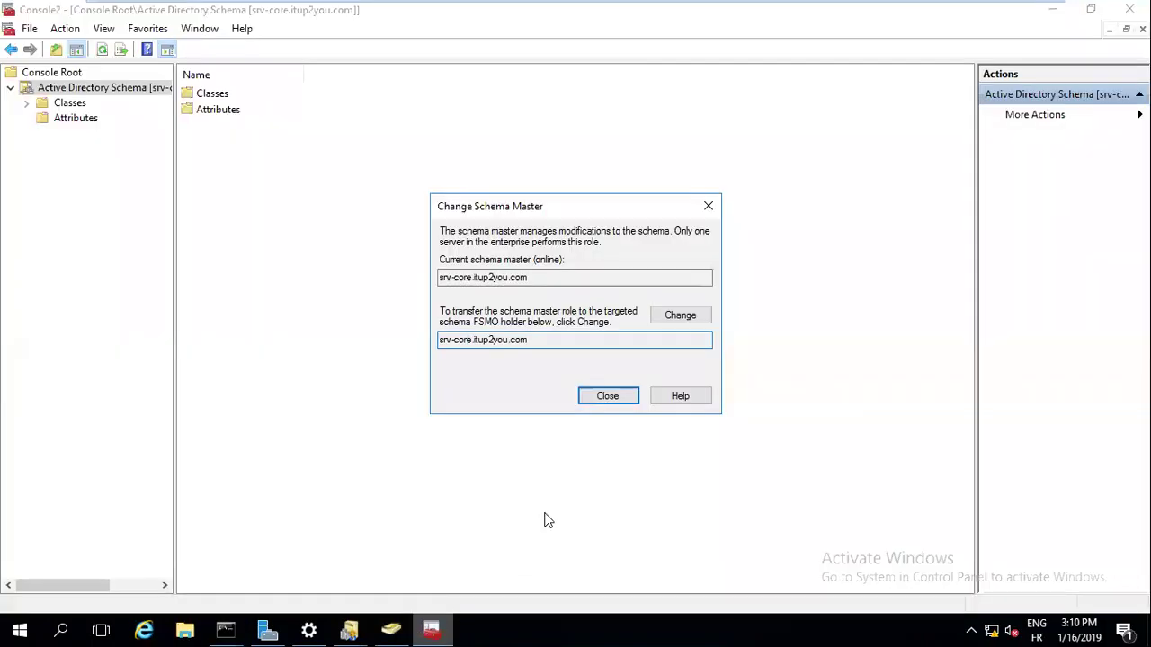
left_click_drag(474, 341, 437, 352)
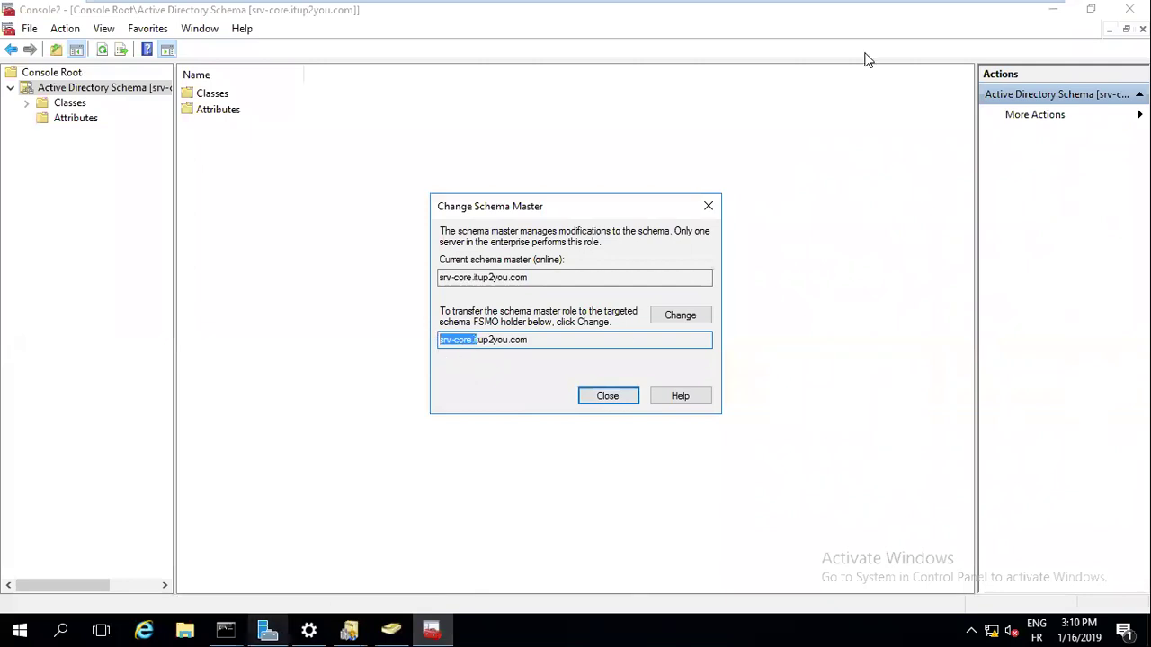
mouse_move(976, 11)
left_click(1025, 12)
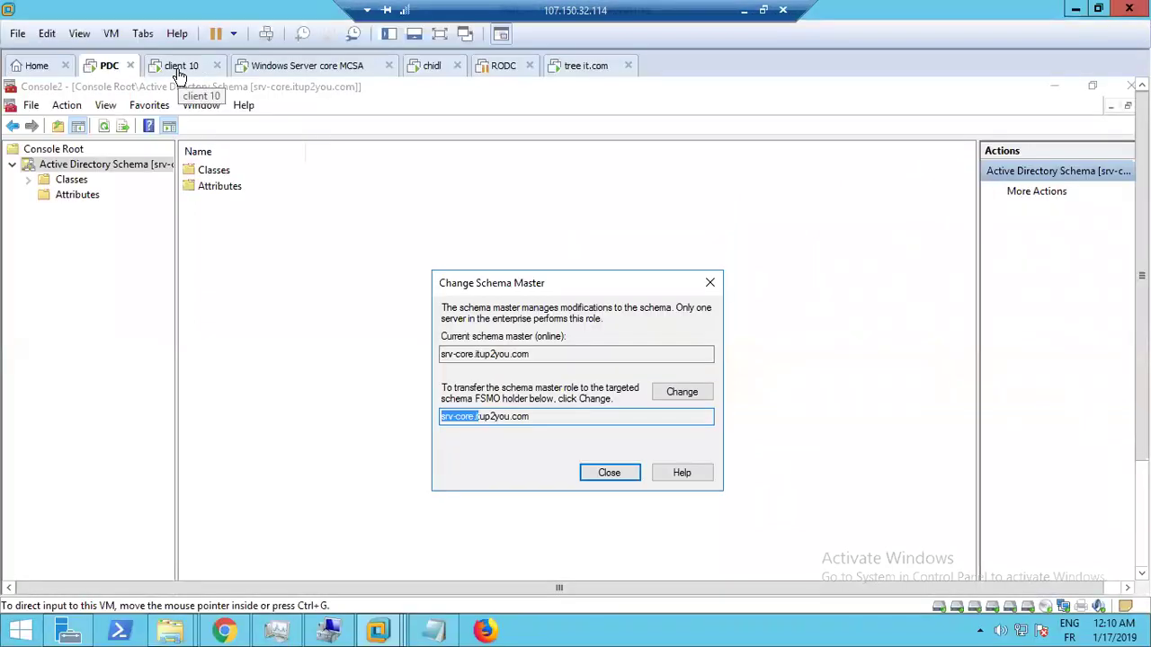
Switch to the Windows Server core MCSA machine, capturing and then releasing its input
left_click(180, 66)
left_click(292, 68)
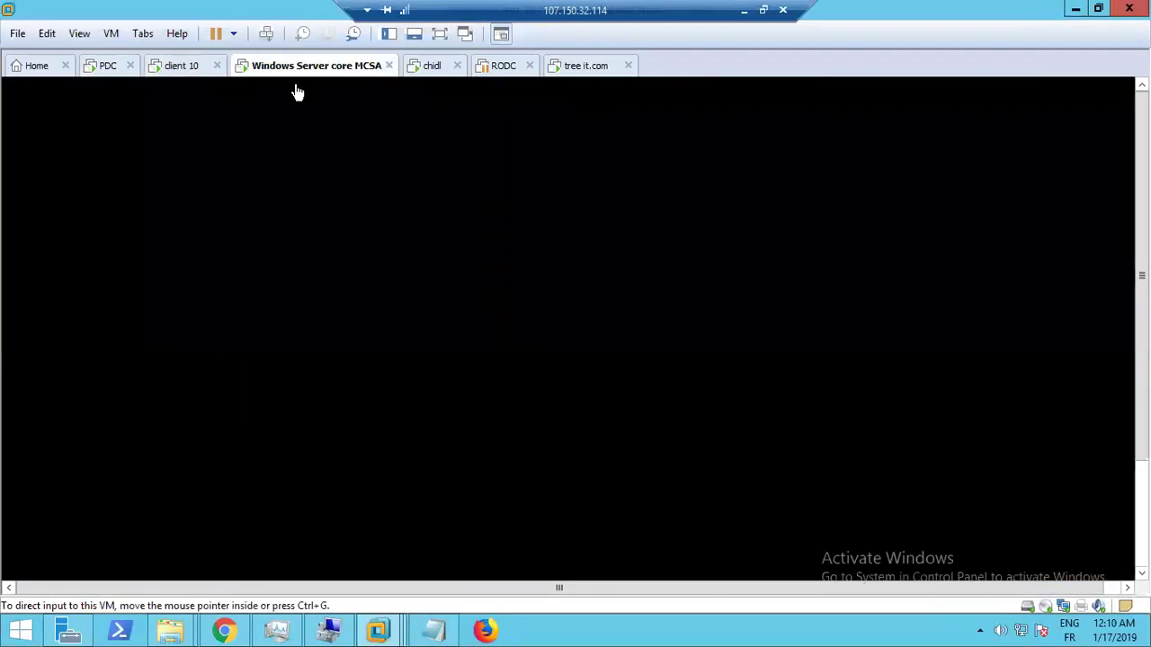
left_click(365, 225)
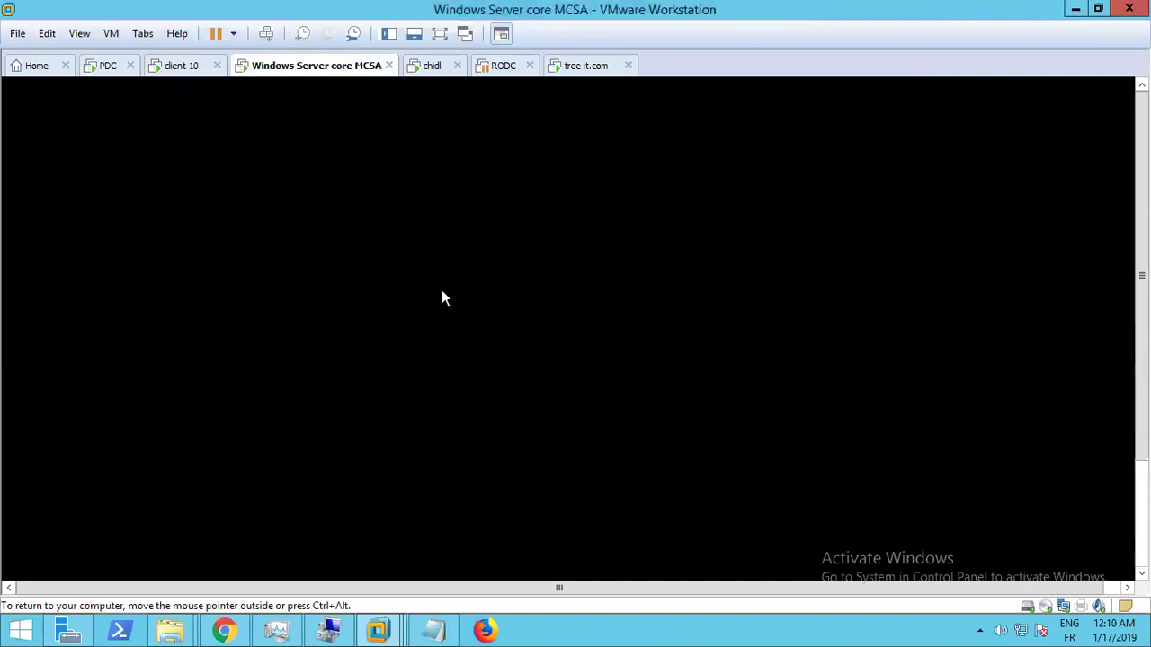
key("ctrl+alt")
scroll(664, 359, "down", 3)
left_click(664, 360)
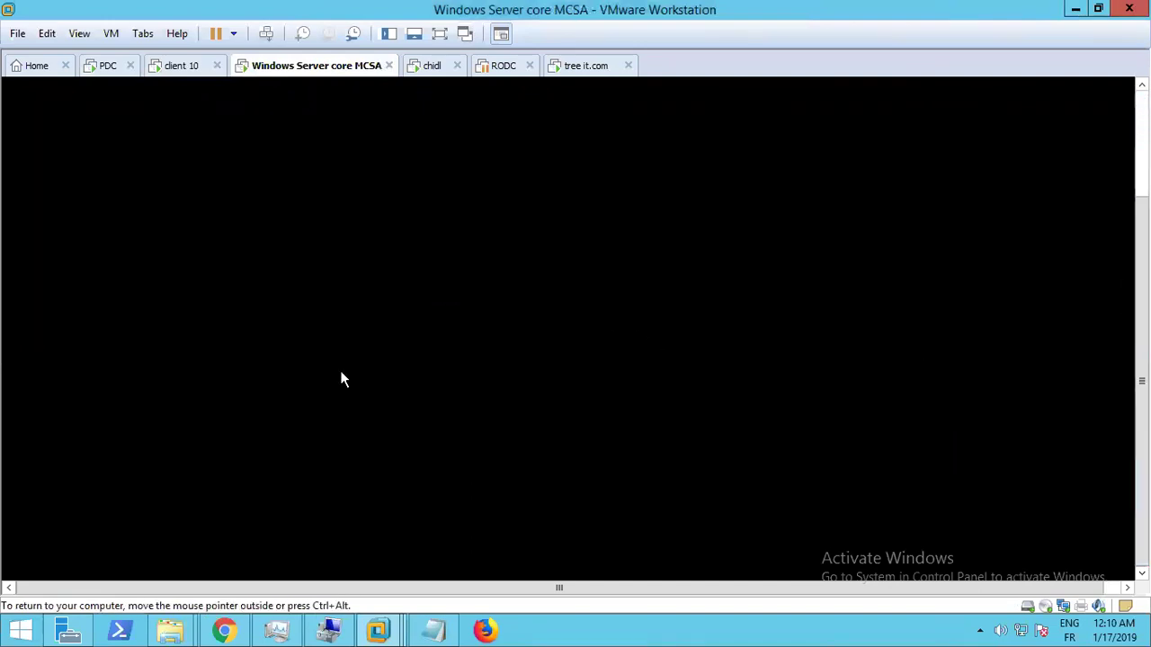
key("ctrl+alt")
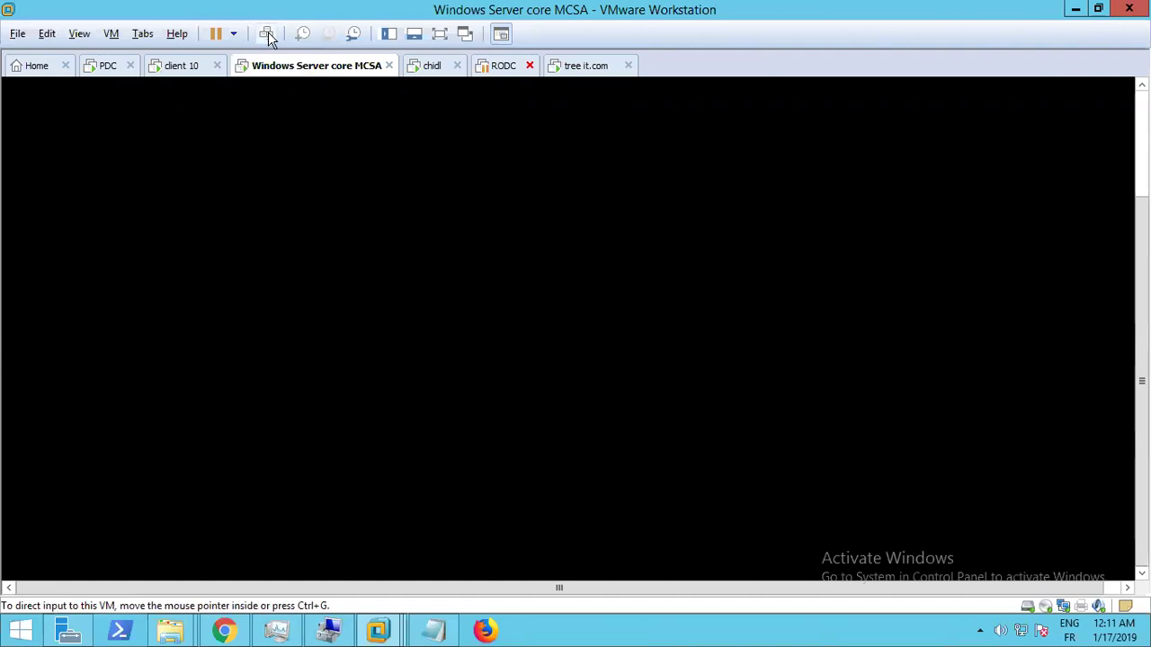
Show the PDC machine full screen with its second Command Prompt in front
left_click(155, 70)
left_click(106, 72)
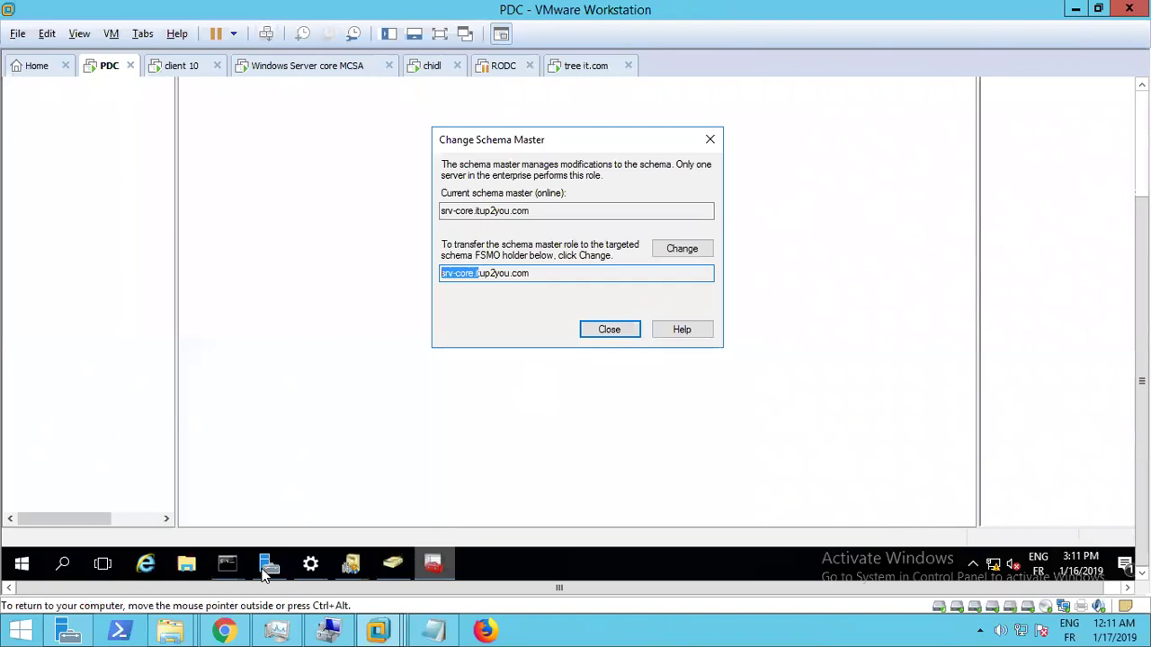
left_click(229, 565)
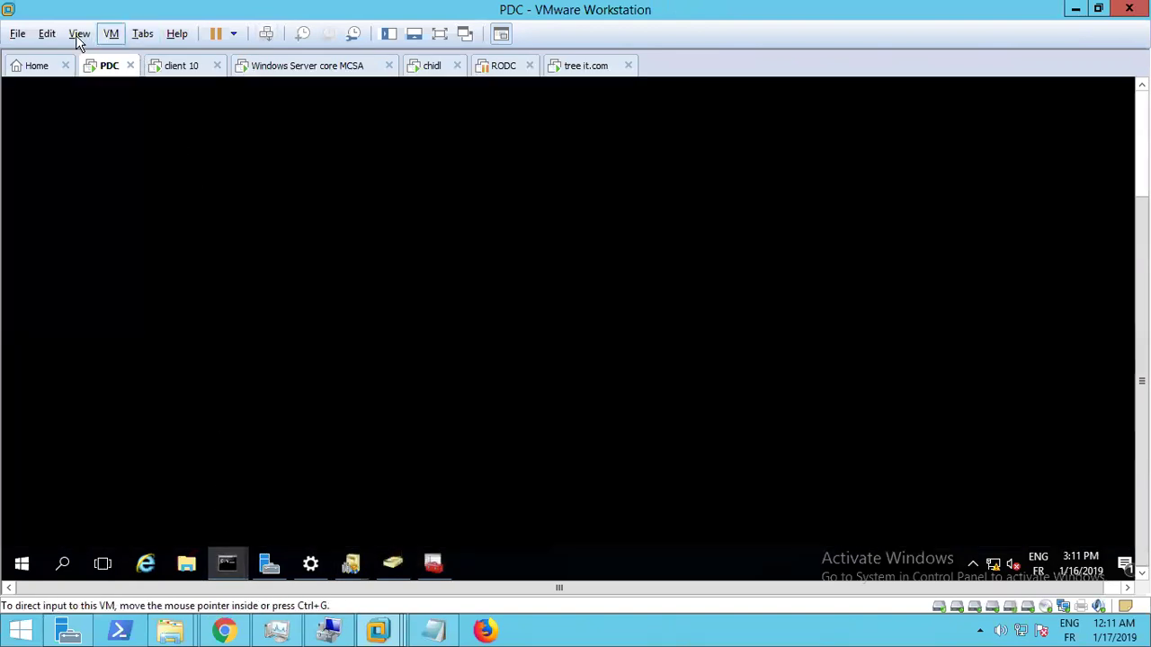
left_click(80, 33)
left_click(91, 54)
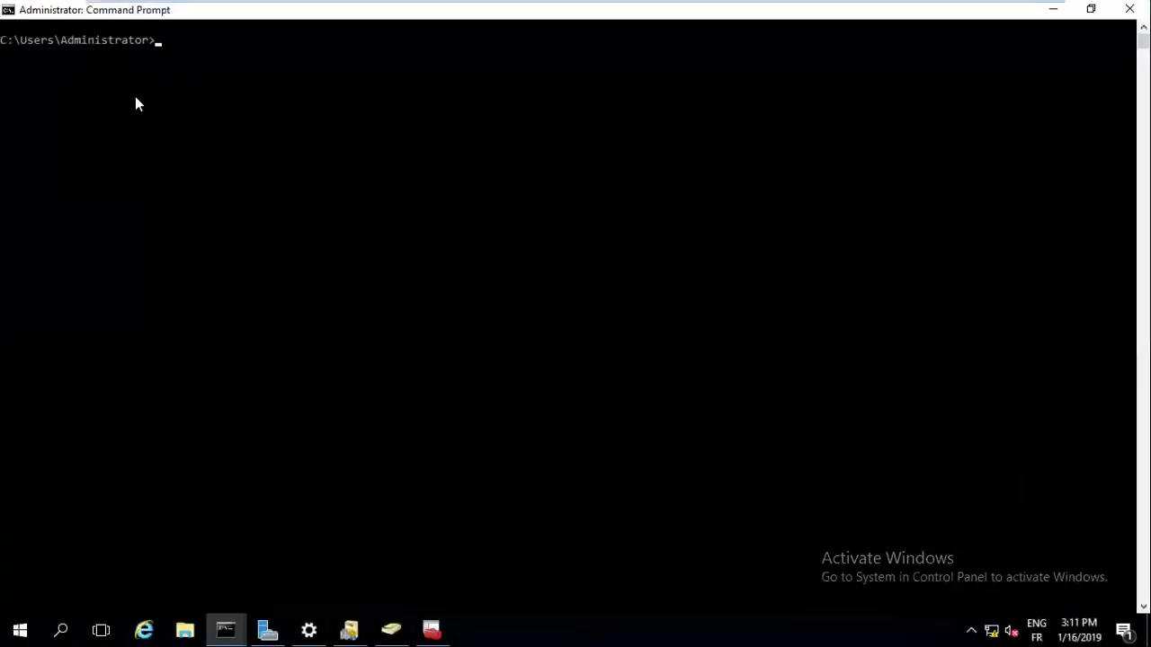
left_click(226, 629)
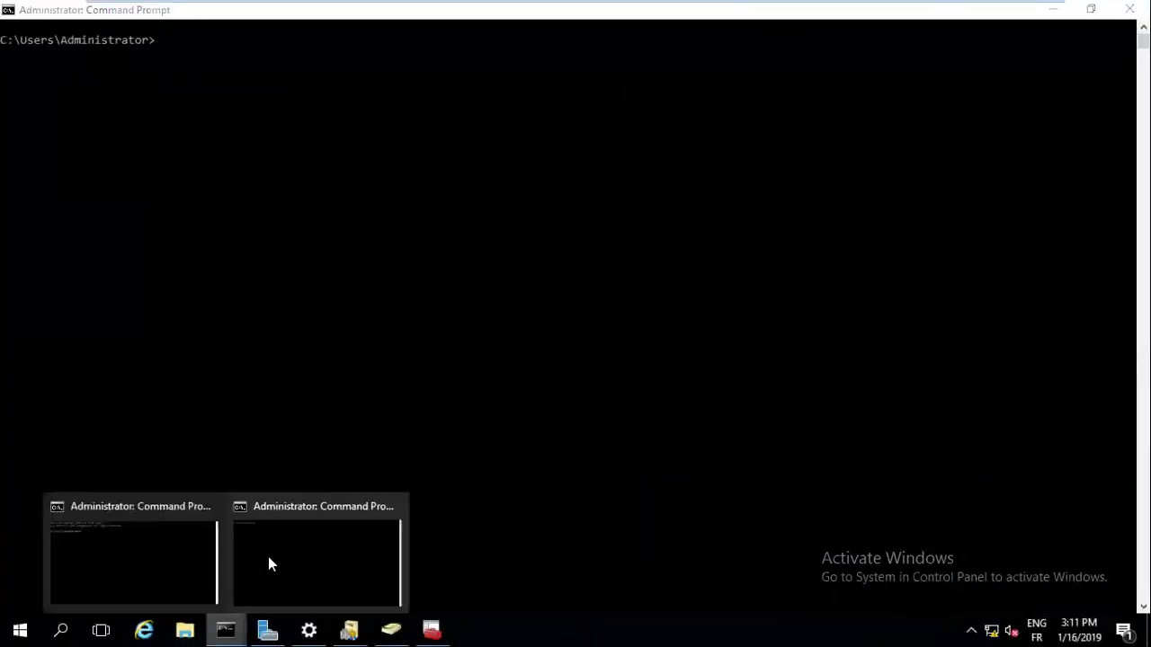
left_click(269, 558)
left_click(151, 131)
key("Return")
key("Return")
Run netdom query fsmo to list the current FSMO role holders
type("nt")
key("BackSpace")
key("BackSpace")
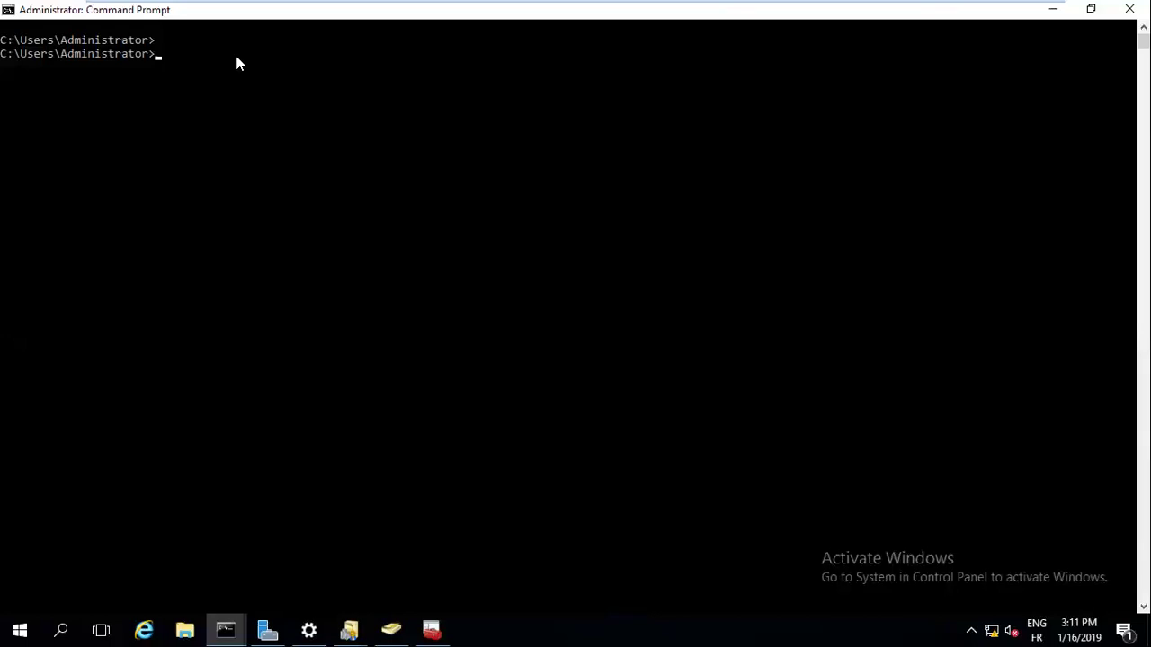
type("netdom query")
left_click(354, 85)
type("smo")
key("Return")
key("Up")
key("BackSpace")
key("BackSpace")
key("BackSpace")
type("fsmo")
key("Return")
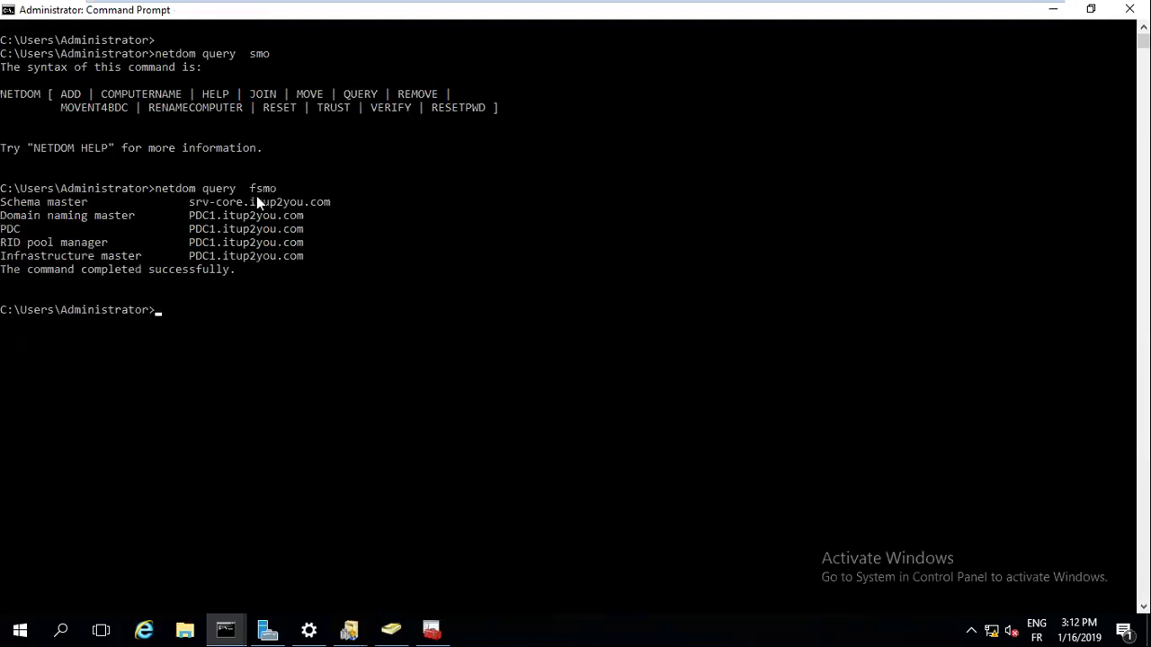
Point out srv-core as Schema master and PDC1 as Domain naming master, then start ntdsutil
left_click_drag(244, 201, 203, 209)
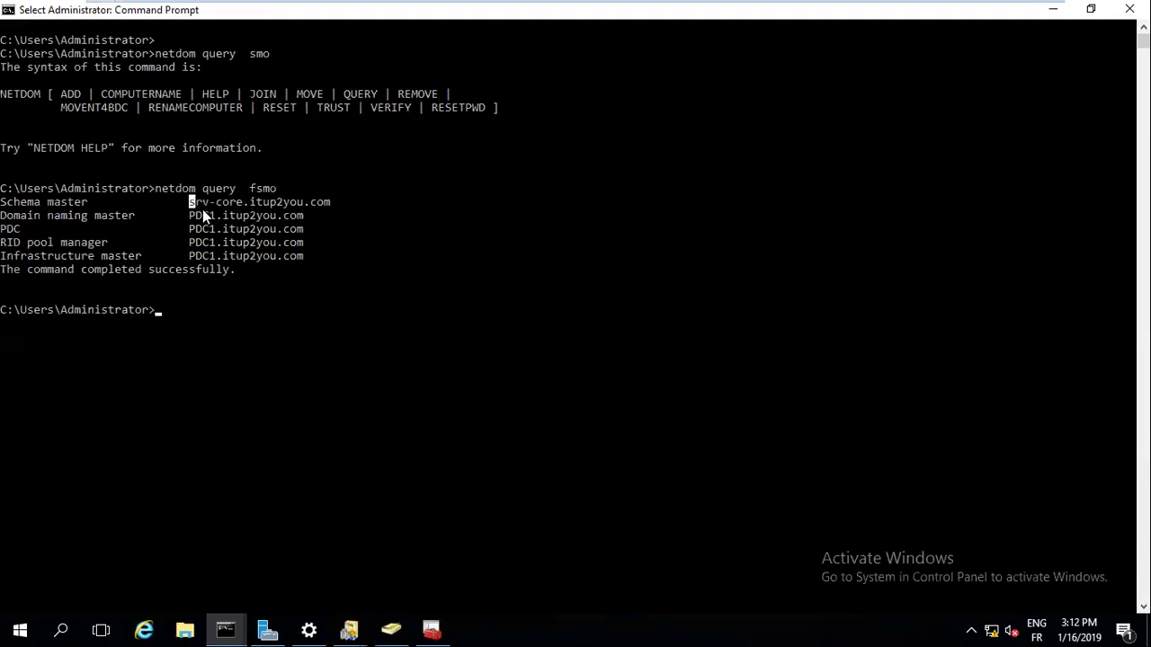
left_click(193, 217)
left_click(199, 309)
type("ntds")
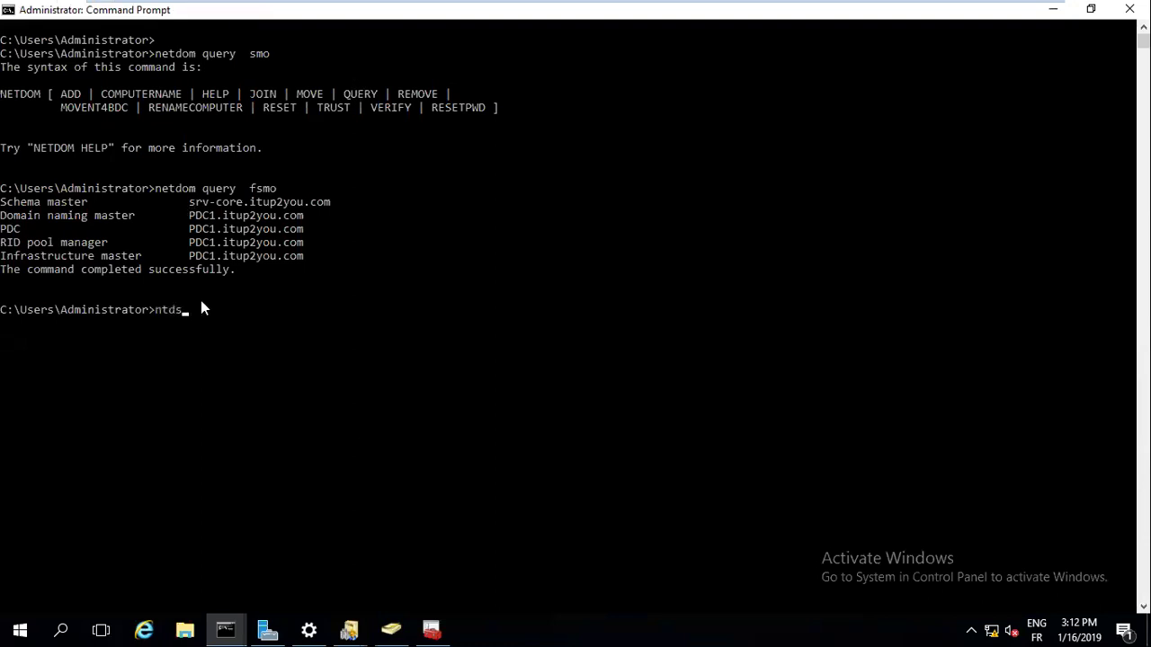
key("Return")
type("connections")
key("BackSpace")
type("s")
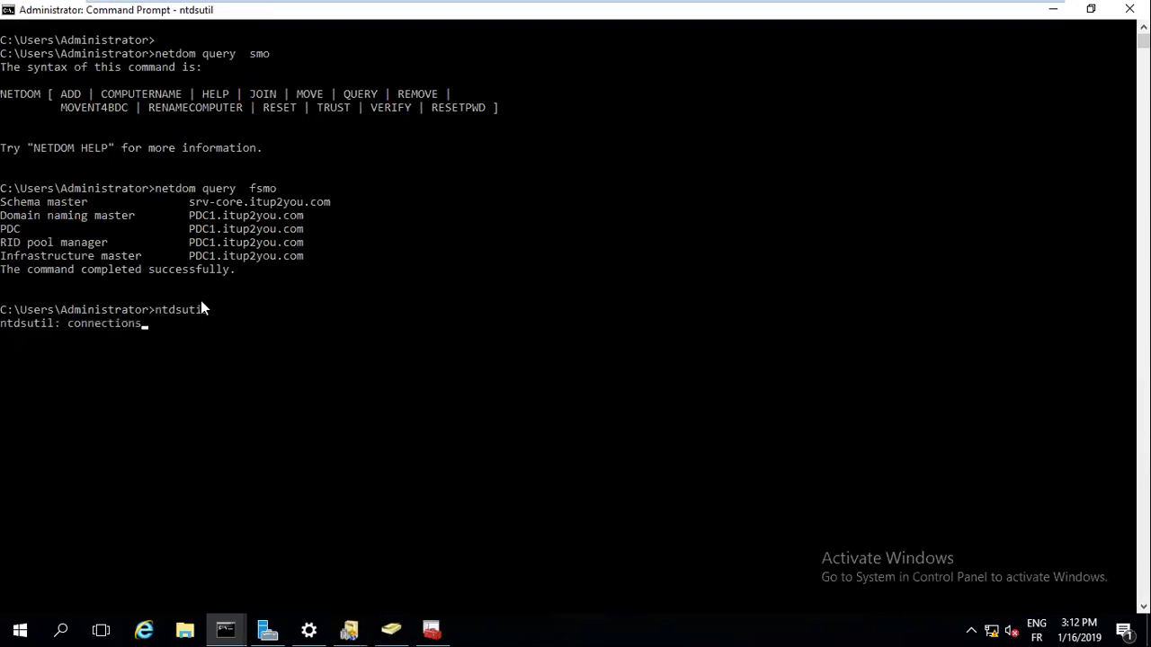
key("Return")
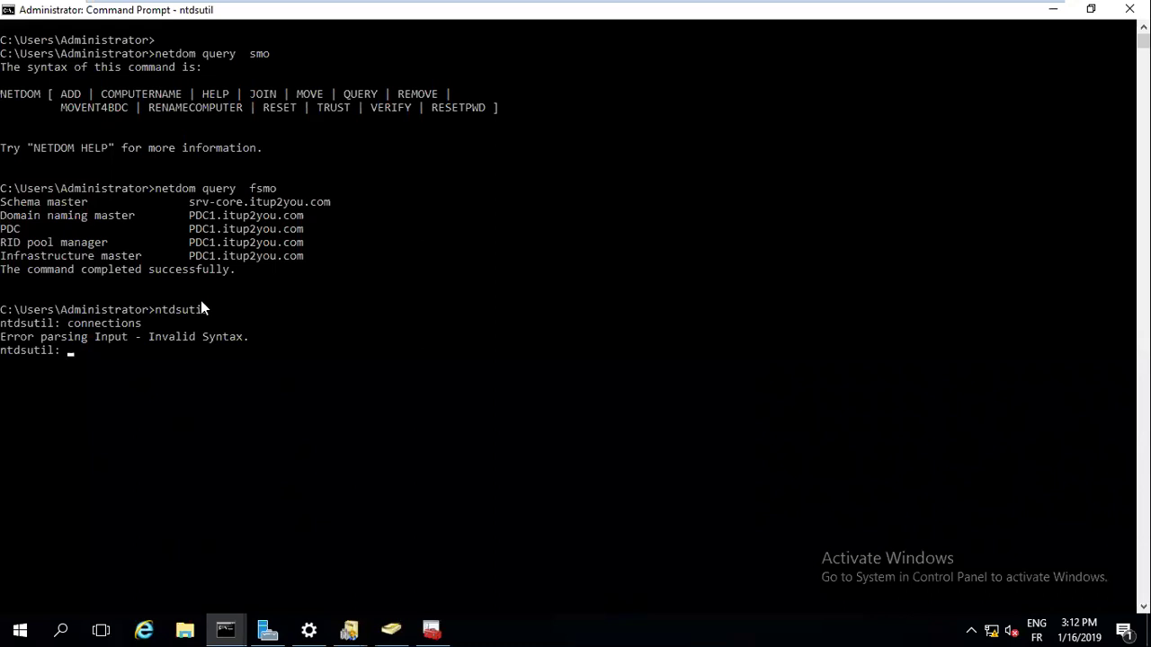
Enter roles, then connections, and submit set creds for itup2you.com administrator with the account password
key("Return")
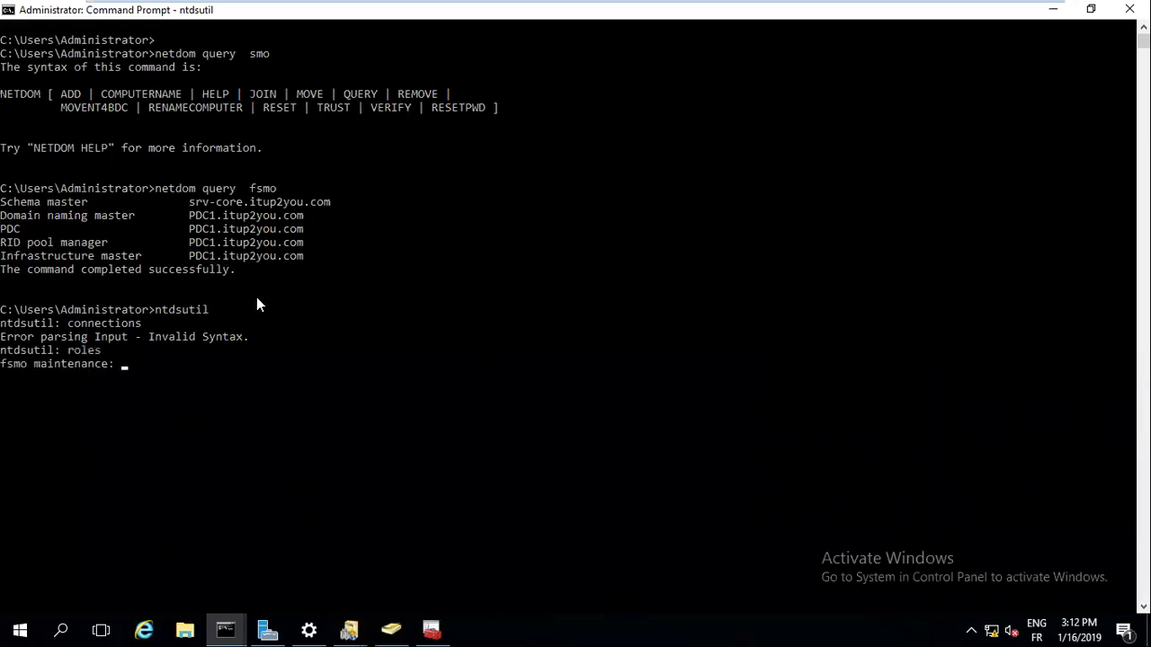
key("Return")
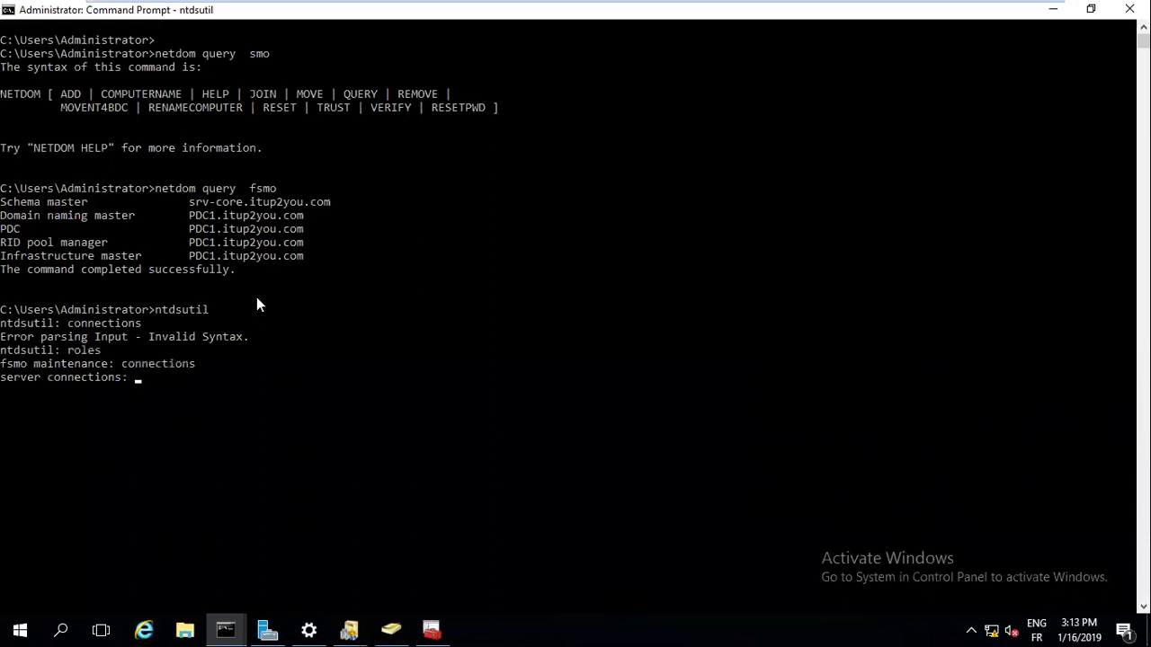
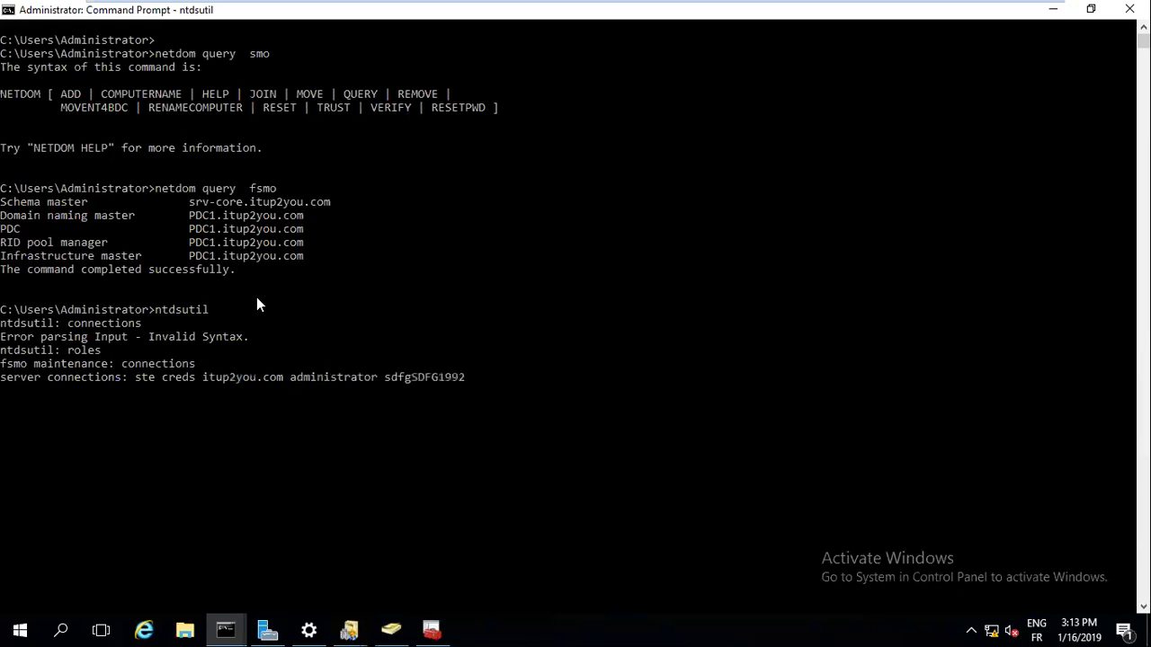
key("Return")
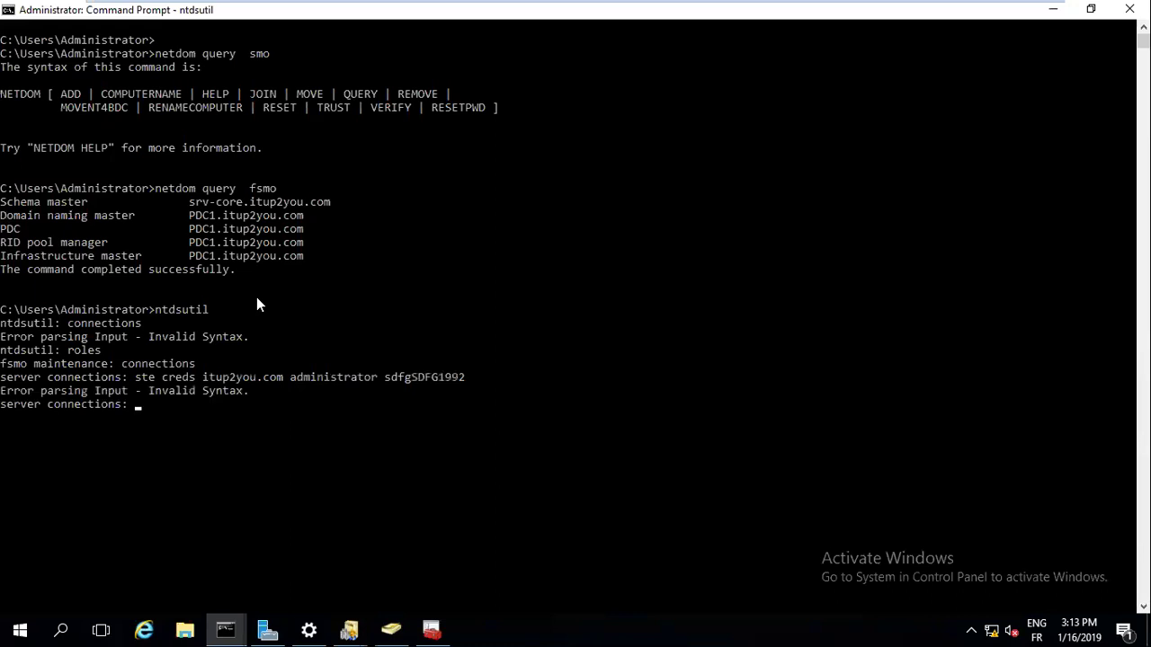
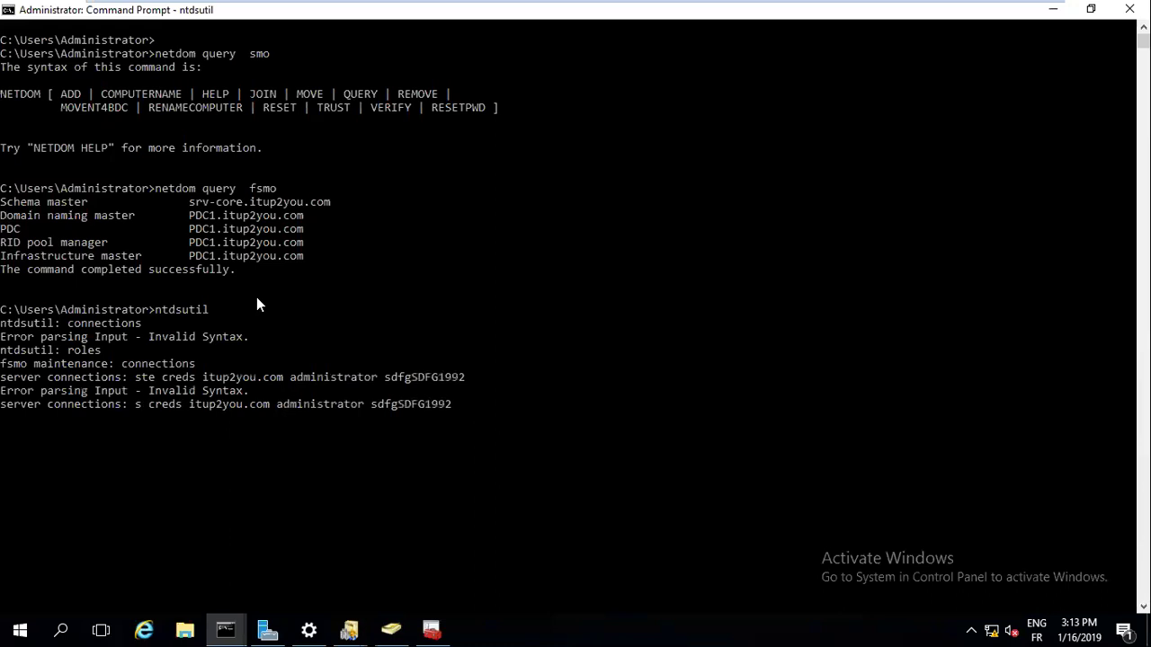
Submit the administrator credentials and connect ntdsutil to server pdc1.itup2you.com
type("et")
key("Return")
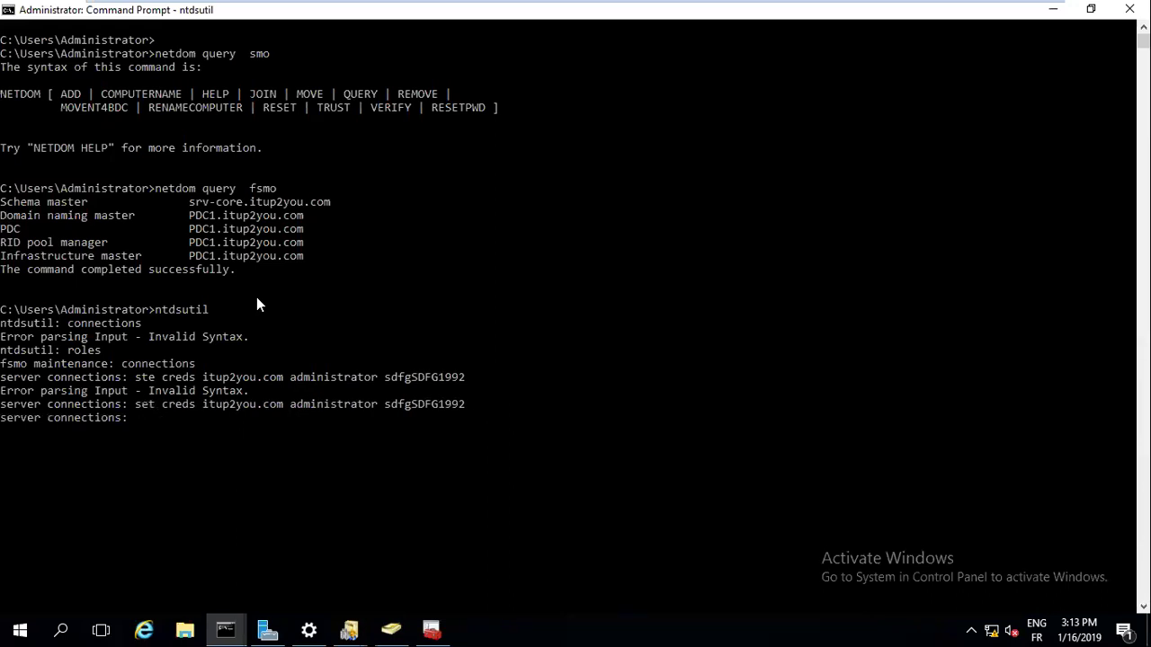
type("connect to server pdc1")
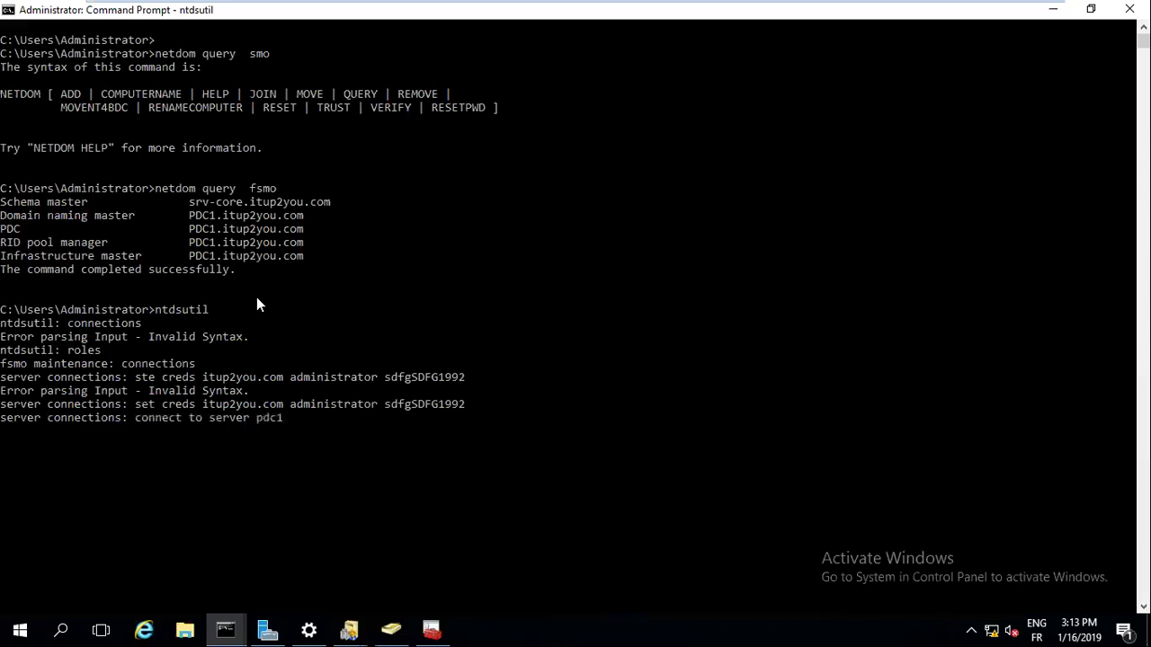
type(".itup2you.com")
key("Return")
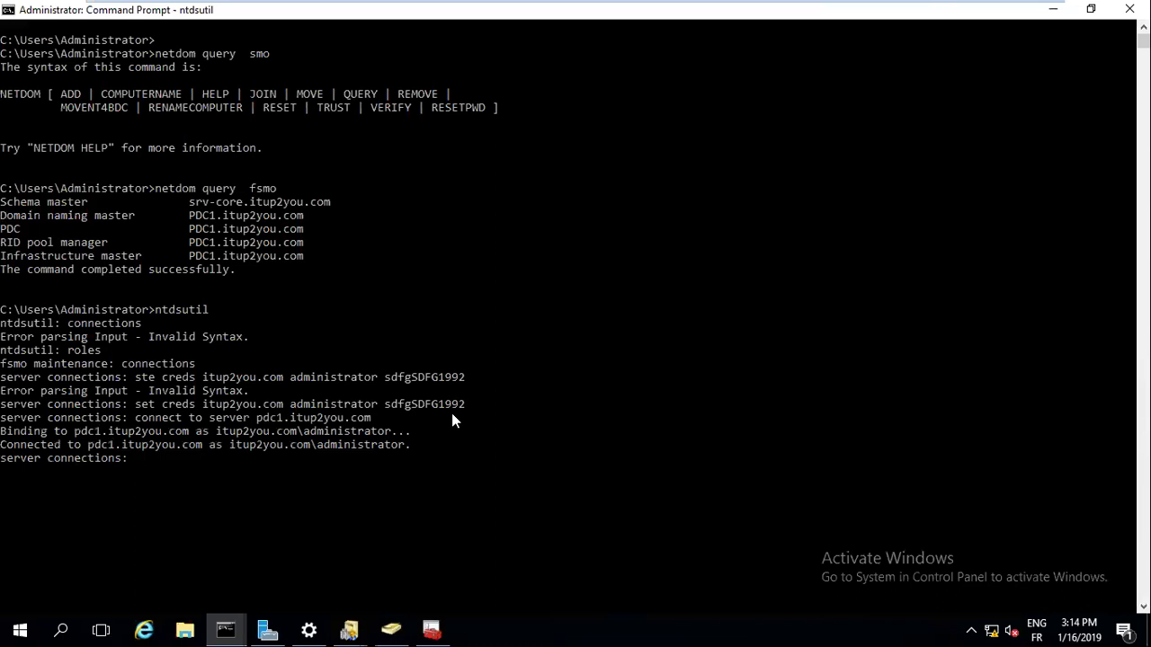
Return to fsmo maintenance and list its available commands with '?'
type("quit")
key("Return")
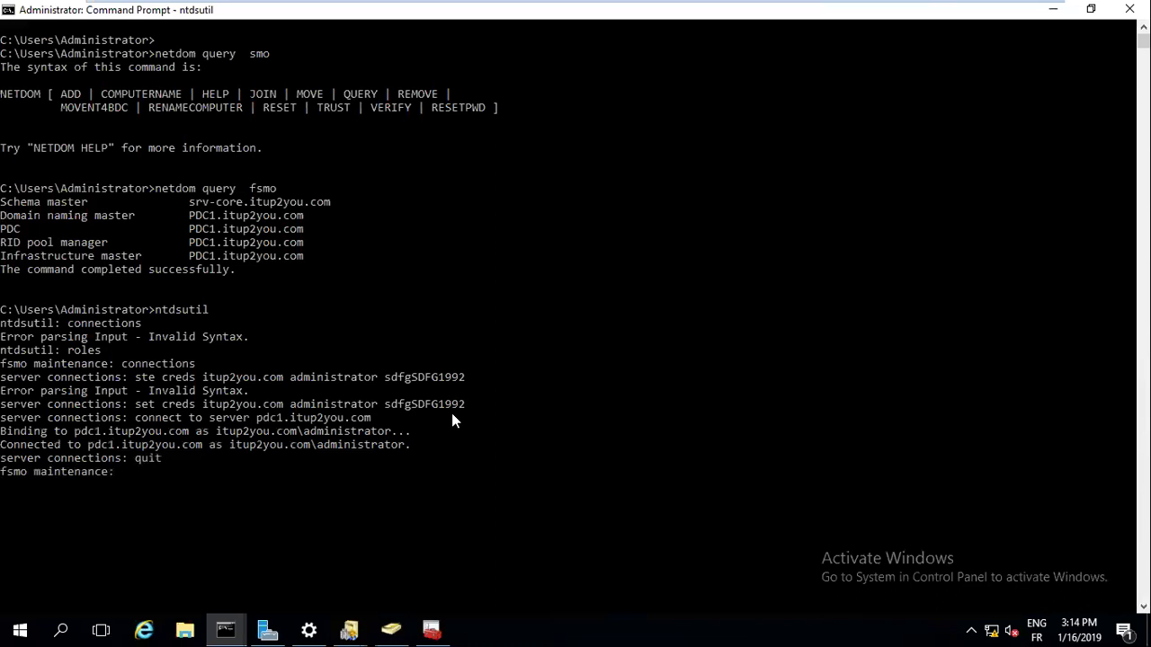
type("?")
key("Return")
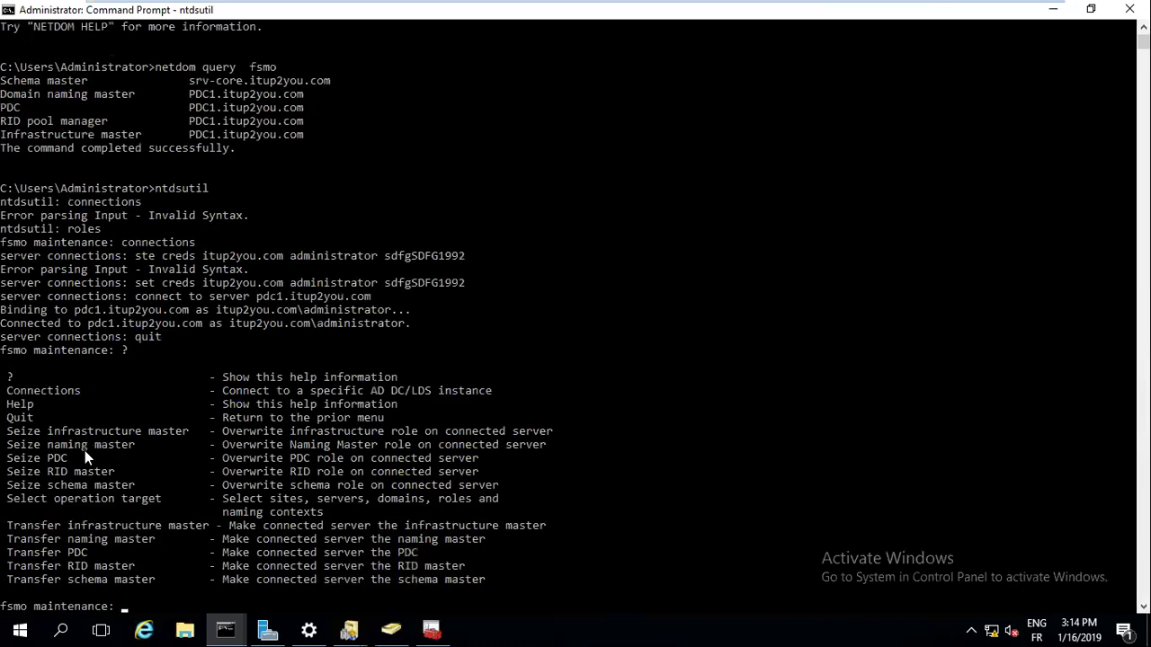
Run the misspelled command 'sieze schema master', which ntdsutil rejects as invalid syntax
type("siese")
key("BackSpace")
key("BackSpace")
type("ze")
type(" s")
type("chema")
type("n")
key("BackSpace")
type("master")
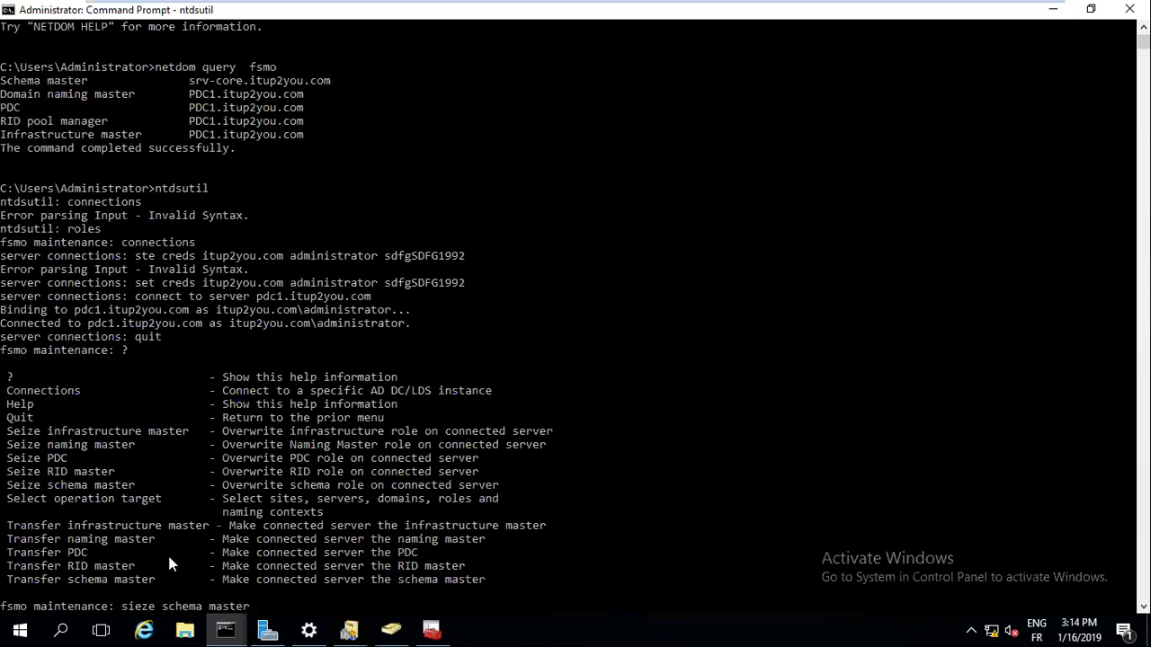
key("Return")
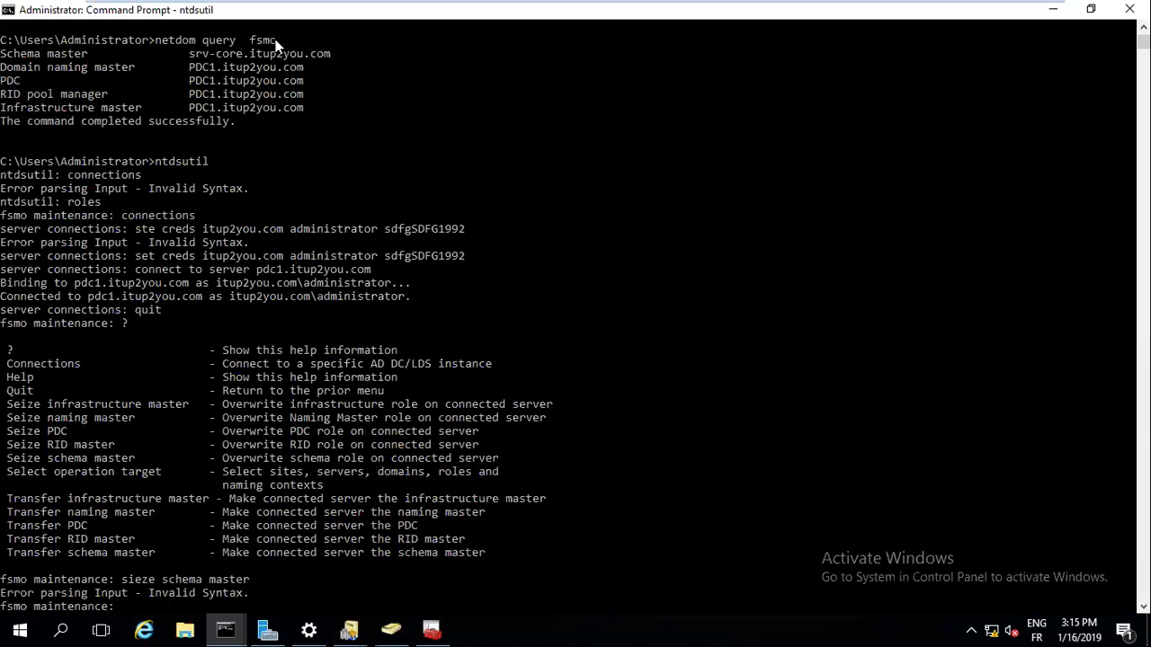
right_click(906, 10)
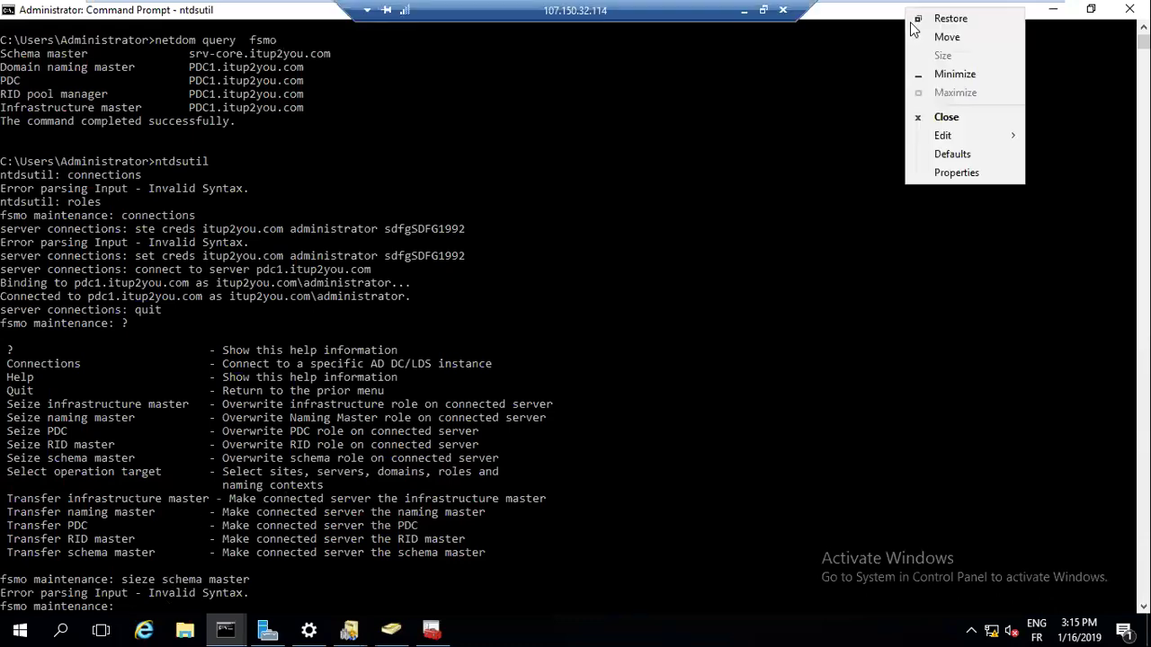
mouse_move(952, 136)
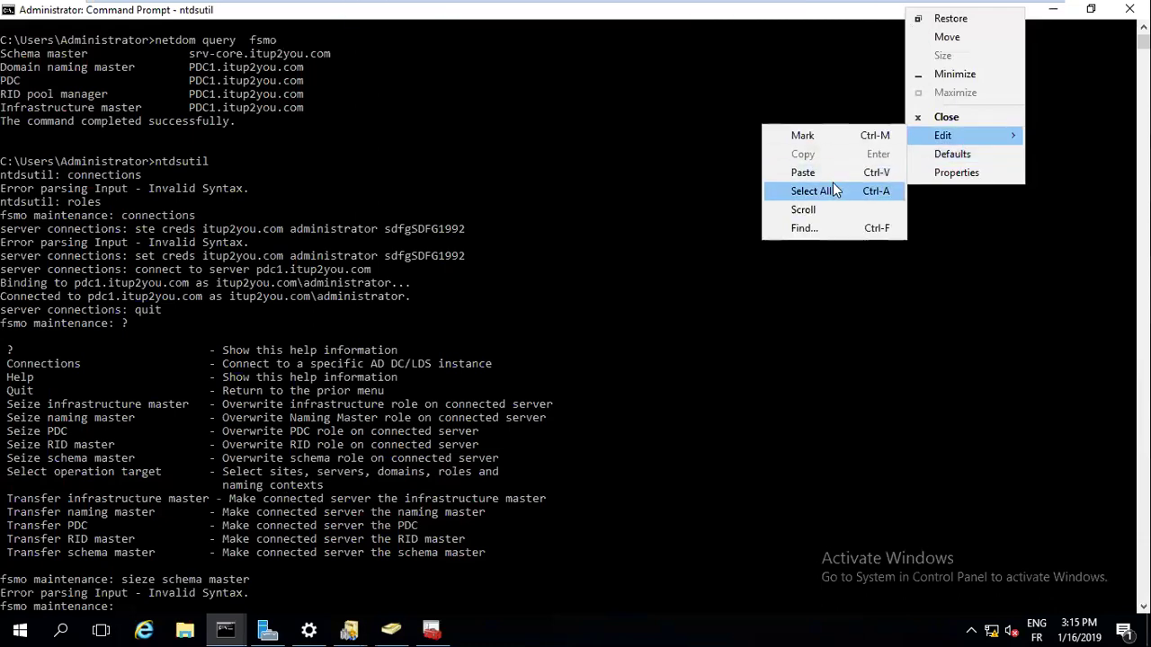
left_click(819, 135)
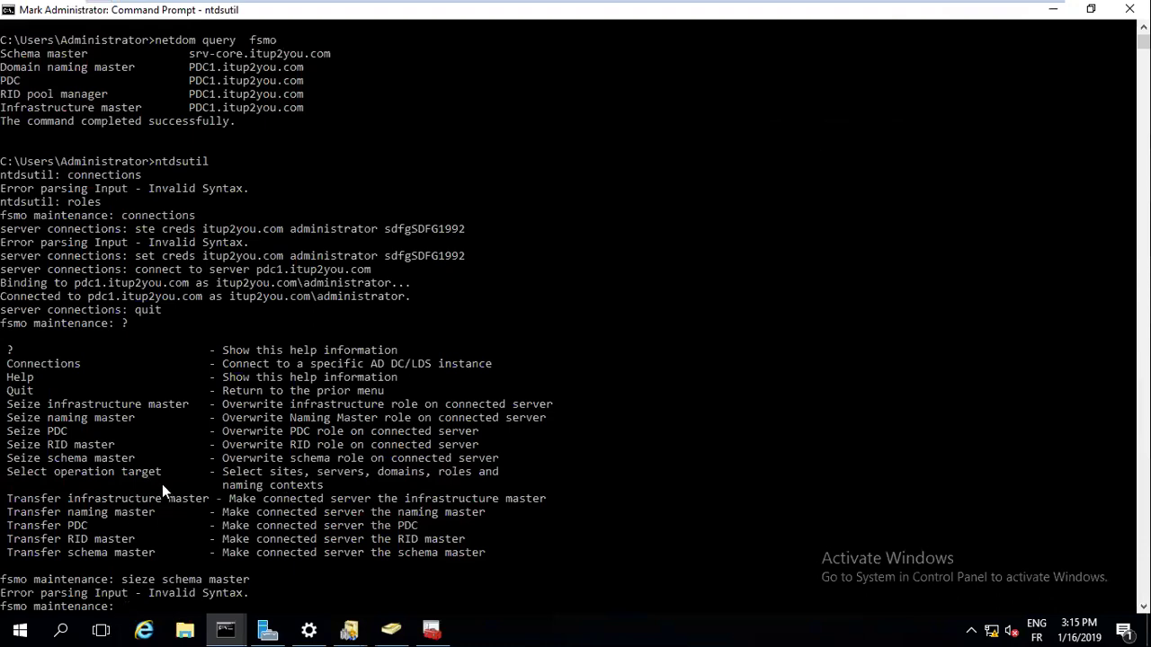
left_click_drag(135, 459, 13, 464)
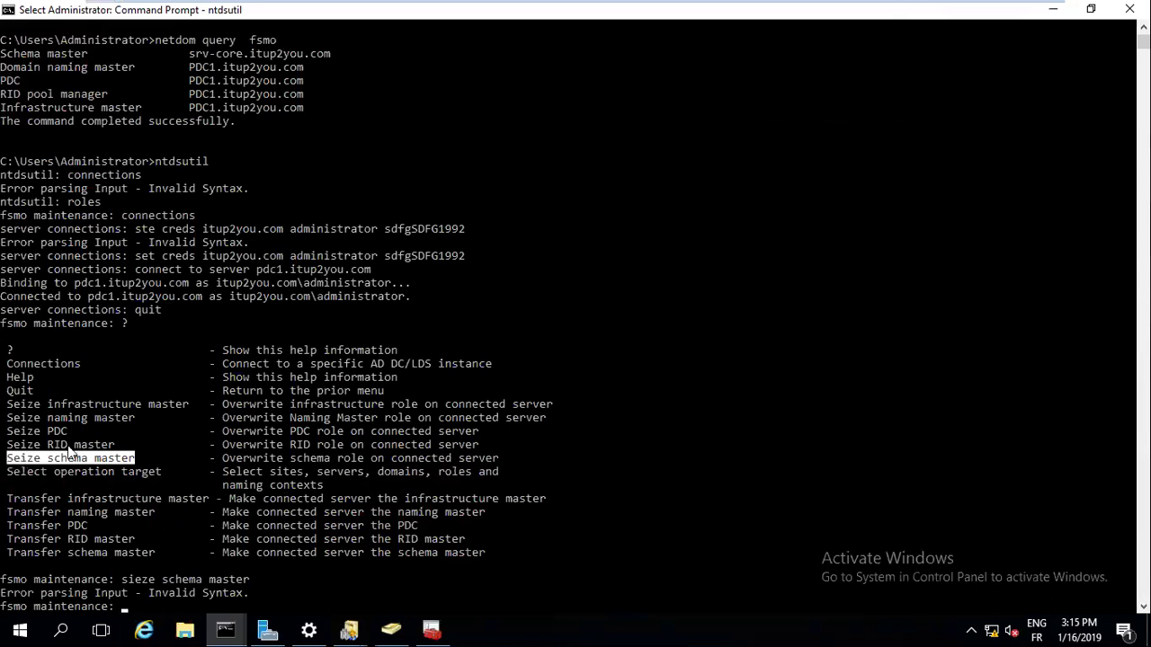
right_click(833, 12)
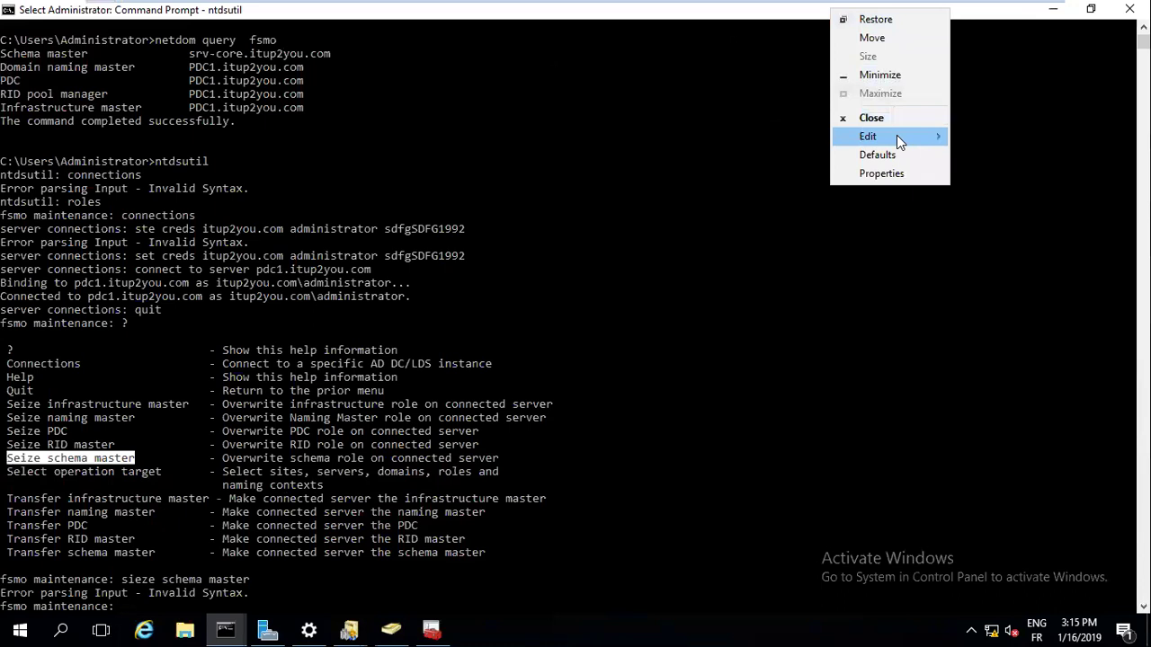
mouse_move(896, 135)
left_click(980, 155)
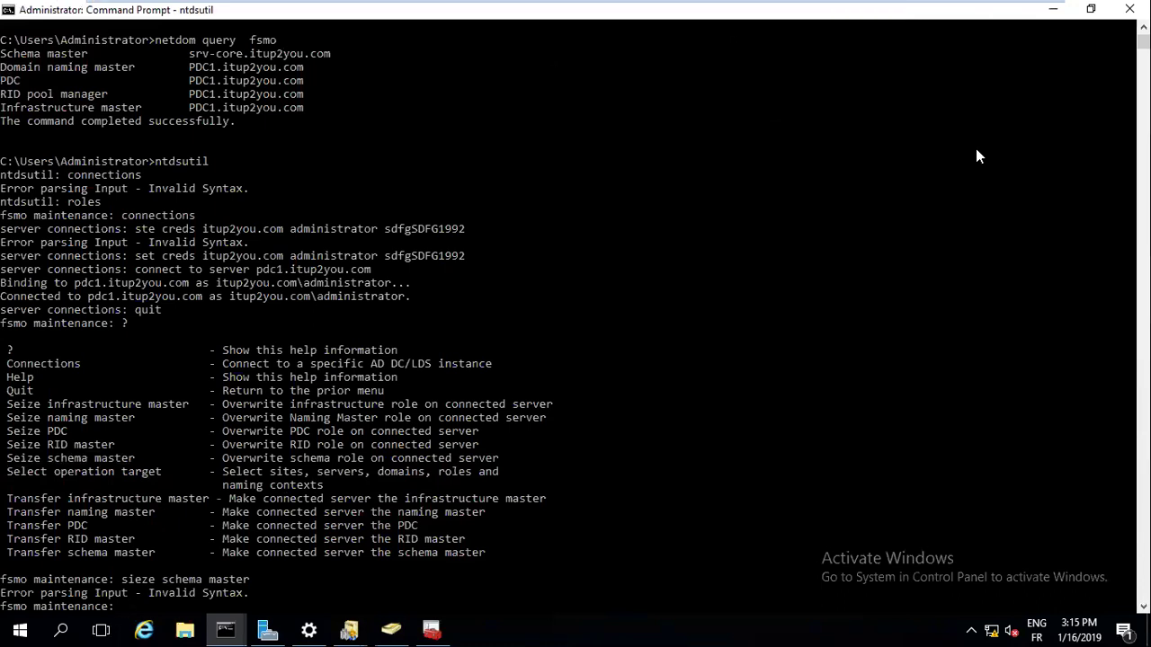
Run the pasted 'Seize schema master' command and confirm PDC1 taking the schema role
right_click(150, 602)
key("Return")
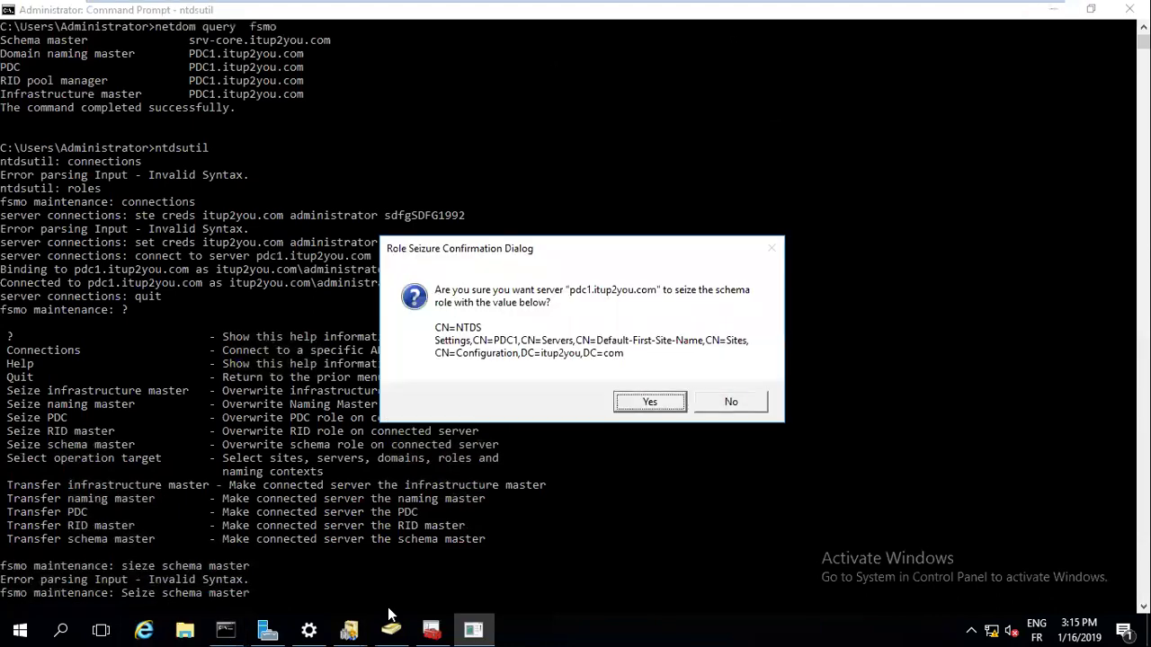
key("Return")
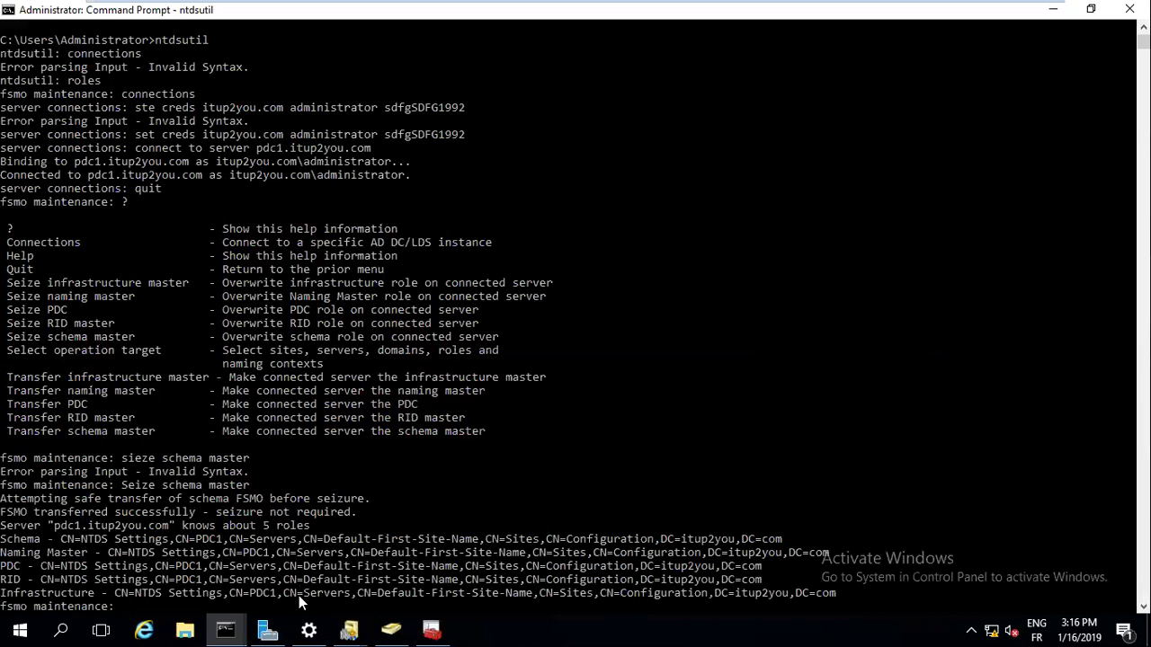
Quit fsmo maintenance and ntdsutil to get back to the normal command prompt
type("quit")
key("Return")
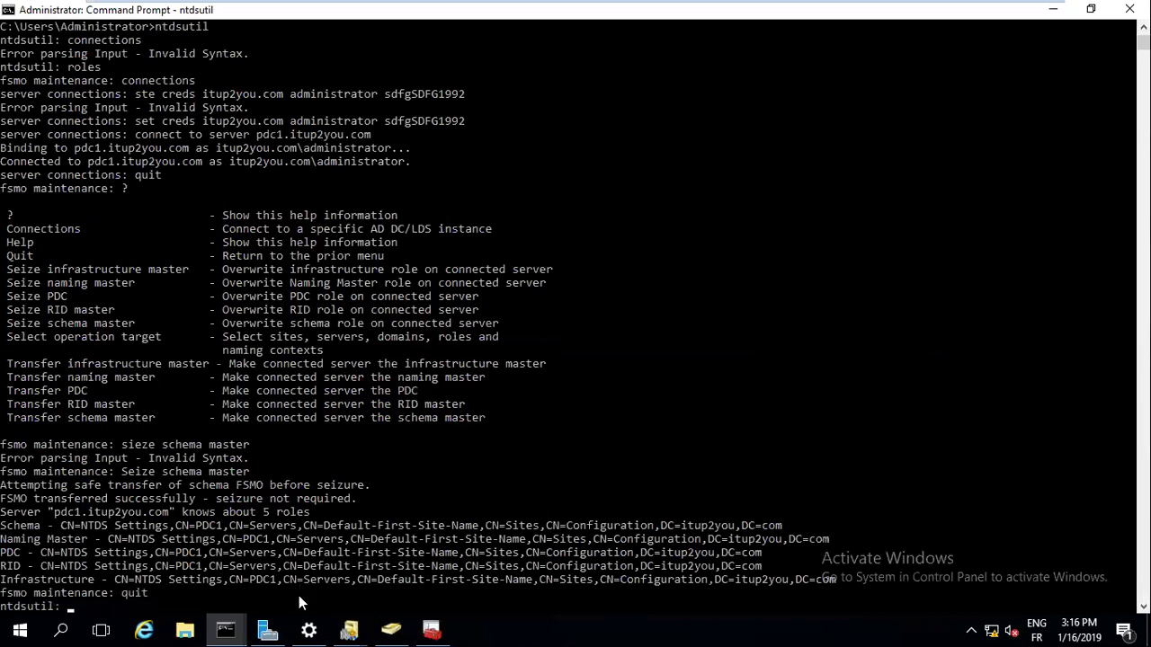
type("exit")
key("Return")
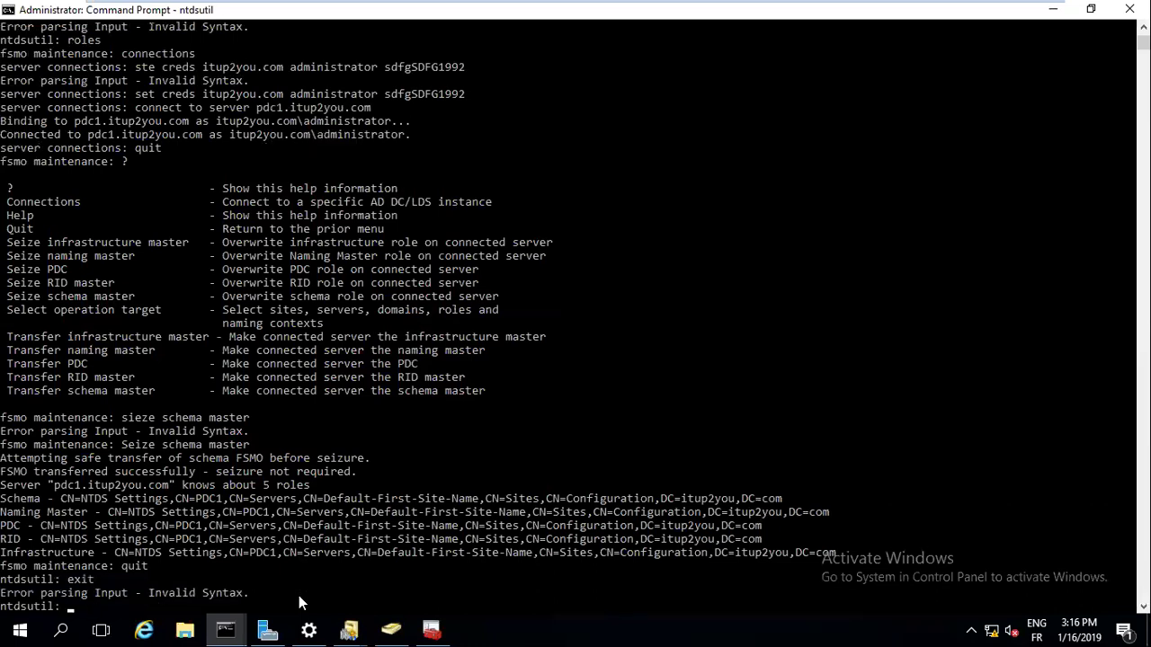
type("exit")
key("Return")
type("quit")
key("Return")
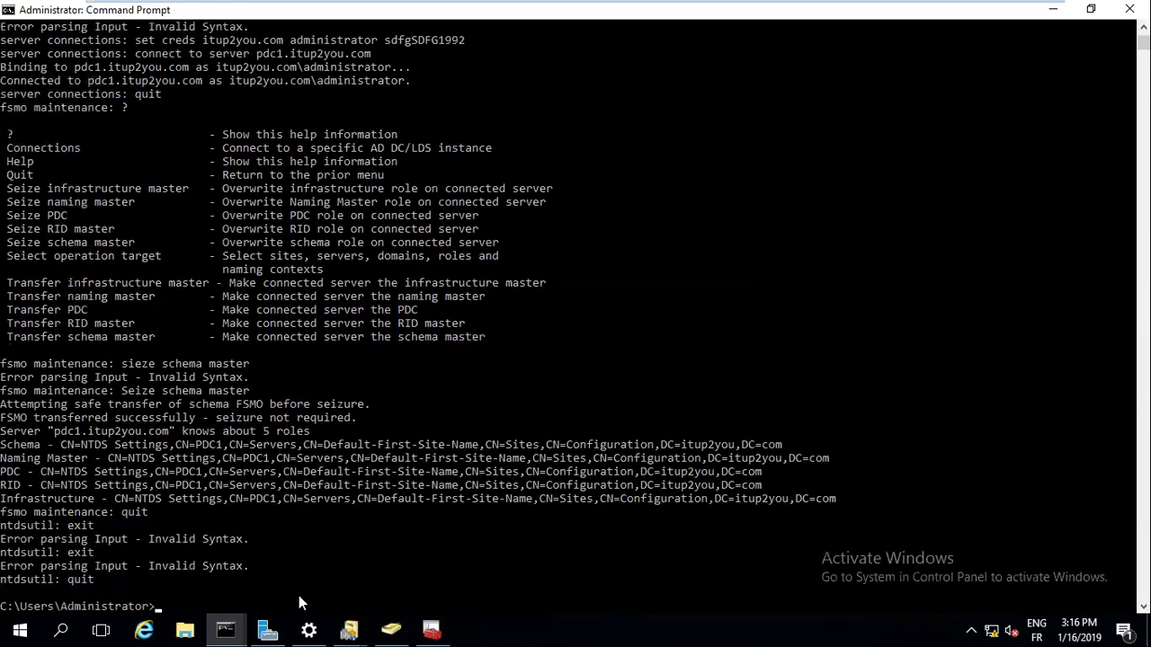
Run 'netdom query fsmo' to confirm PDC1.itup2you.com holds all five roles
key("Return")
key("Return")
key("Return")
type("netdom query  fsmo")
key("Return")
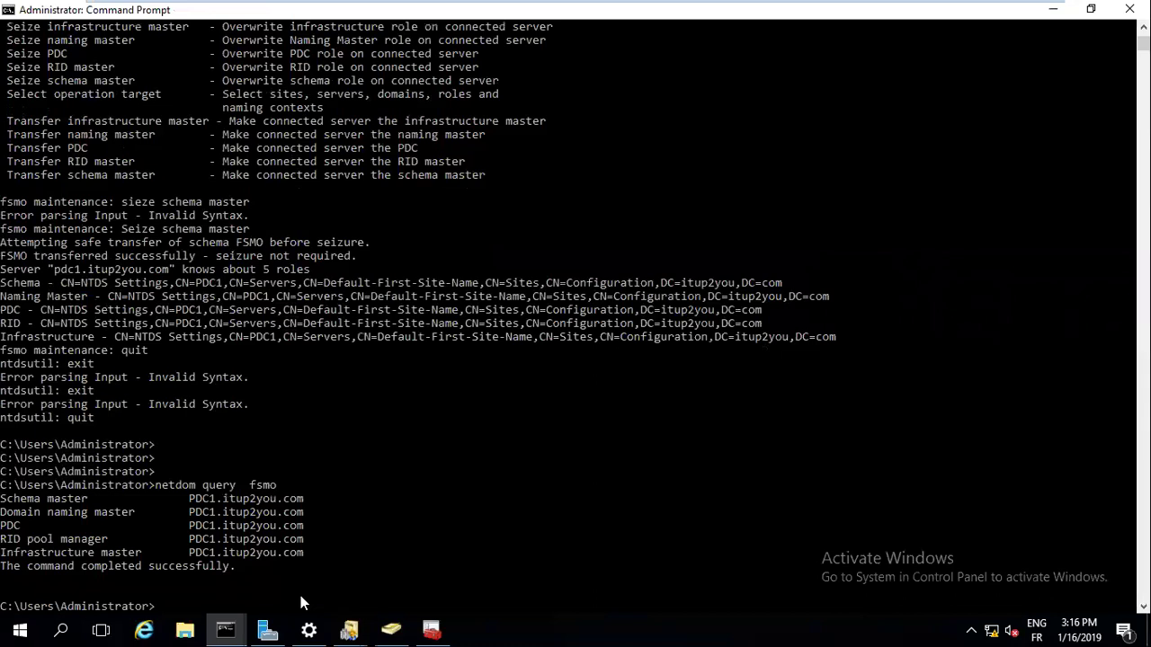
In the schema console's Operations Master dialog, verify PDC1.itup2you.com as current schema master, then close it
left_click(432, 629)
left_click(619, 402)
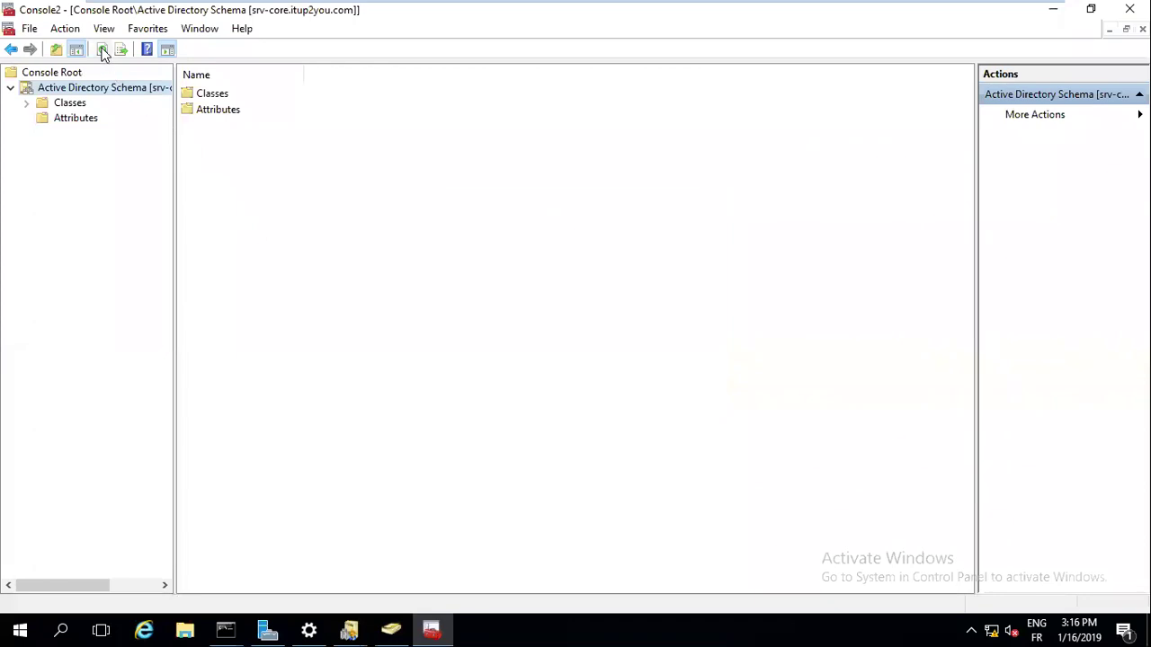
right_click(81, 88)
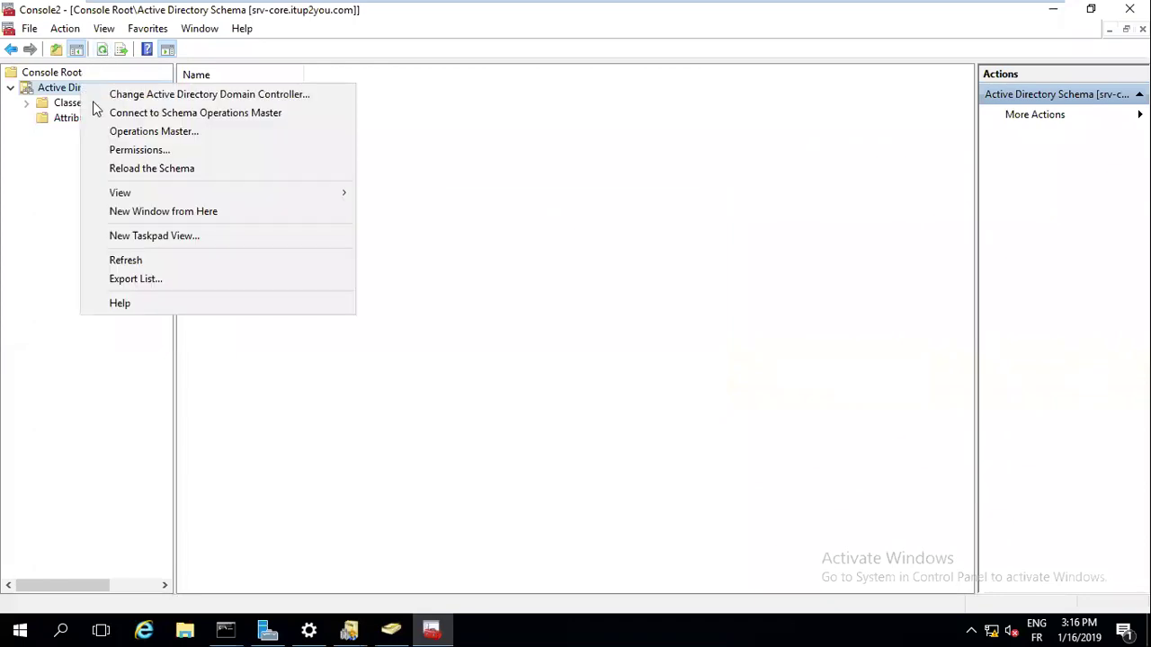
left_click(115, 131)
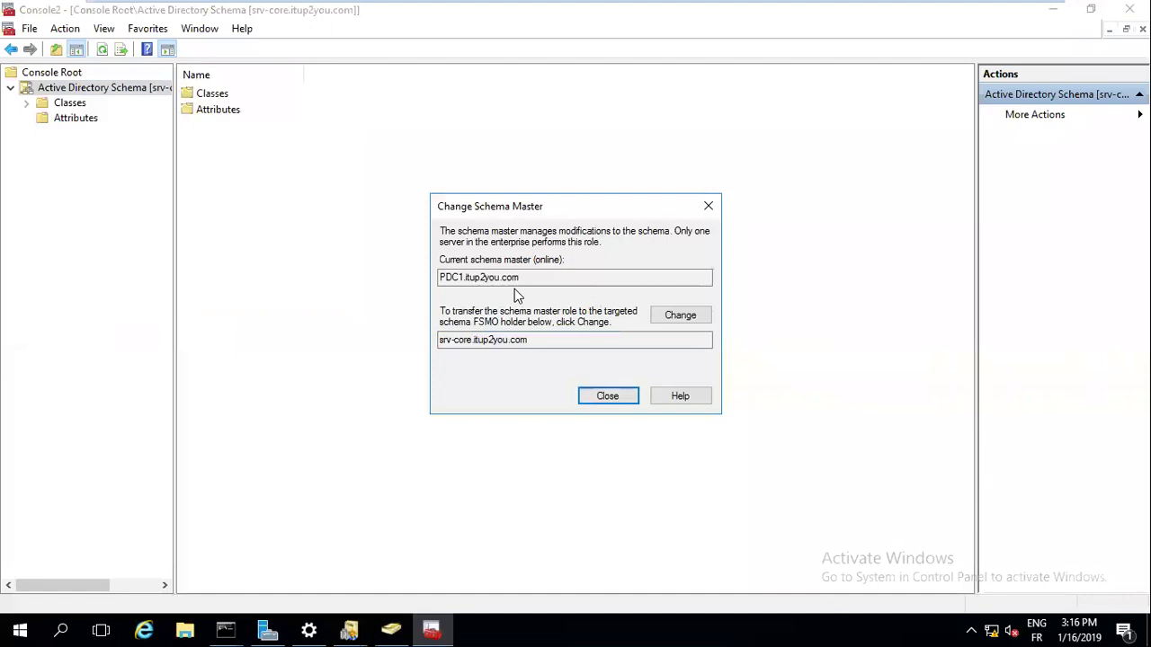
left_click_drag(462, 278, 430, 275)
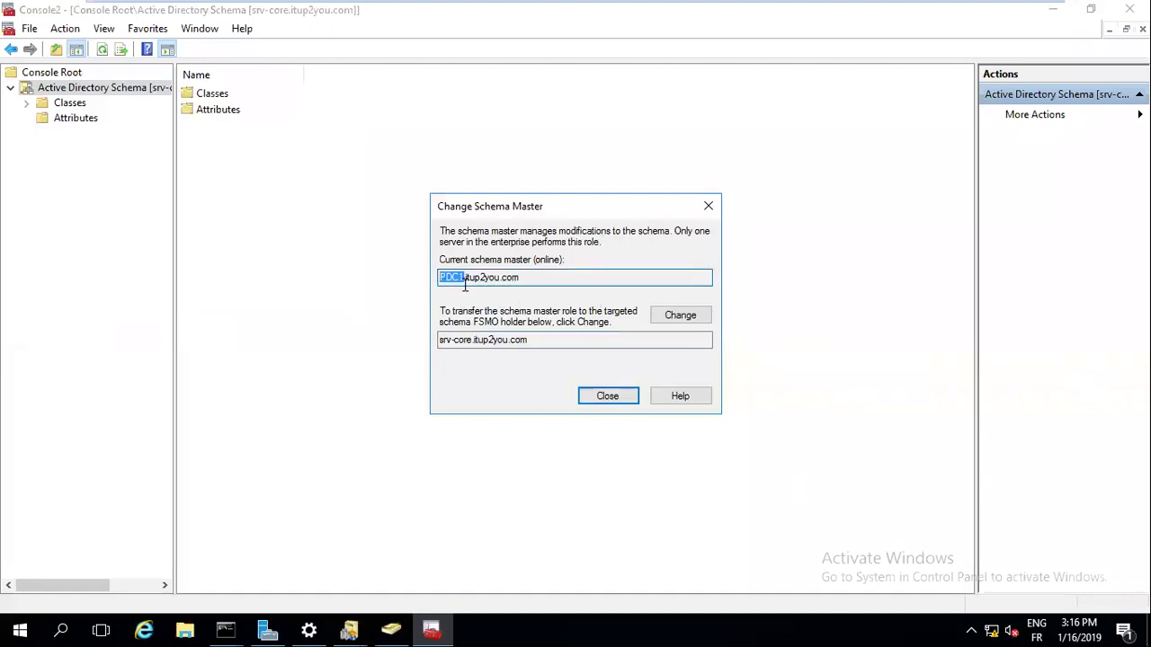
left_click_drag(469, 337, 409, 333)
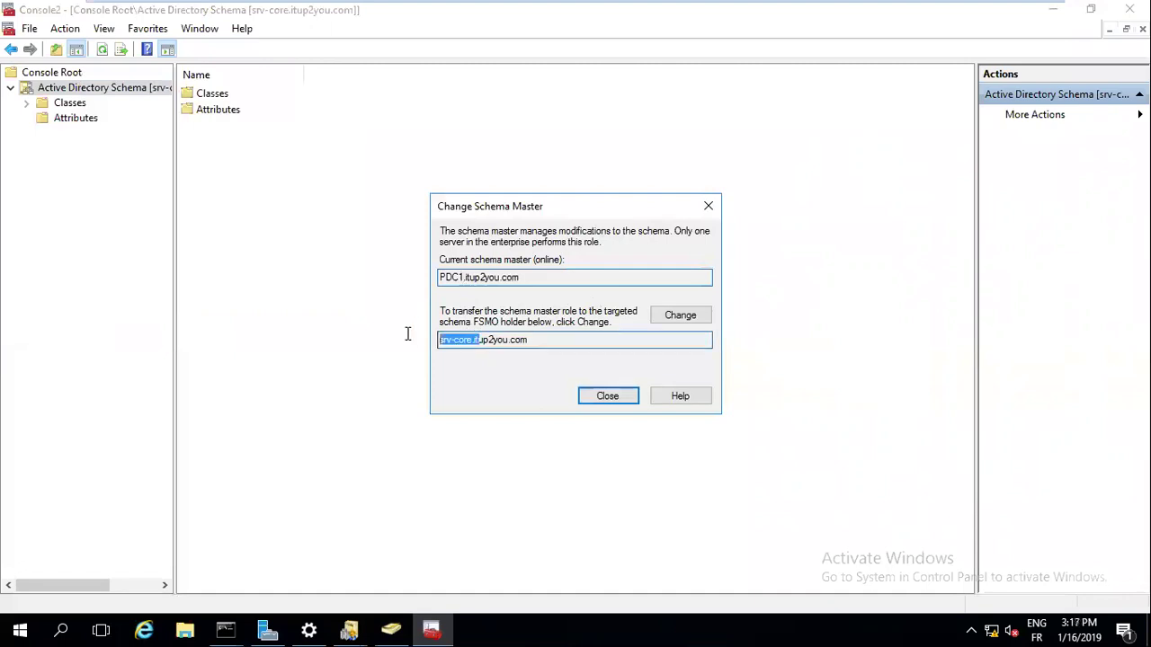
left_click(608, 402)
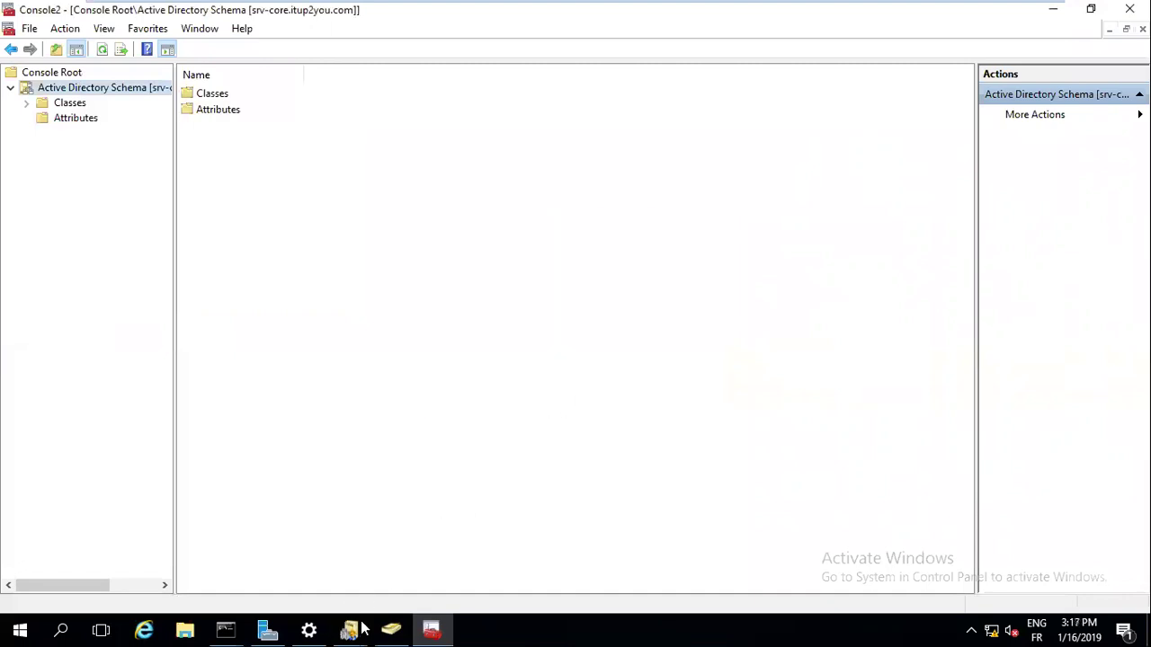
left_click_drag(362, 629, 392, 629)
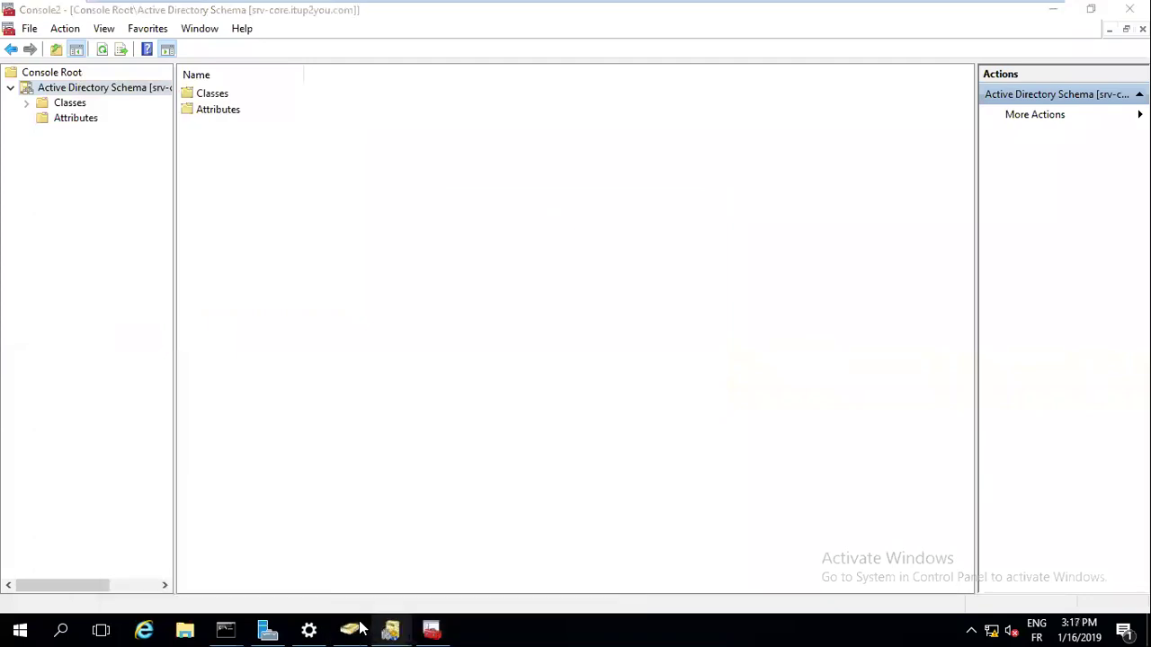
Switch the managed domain from itup2you.com to it.com via Change Domain and Browse
left_click(350, 629)
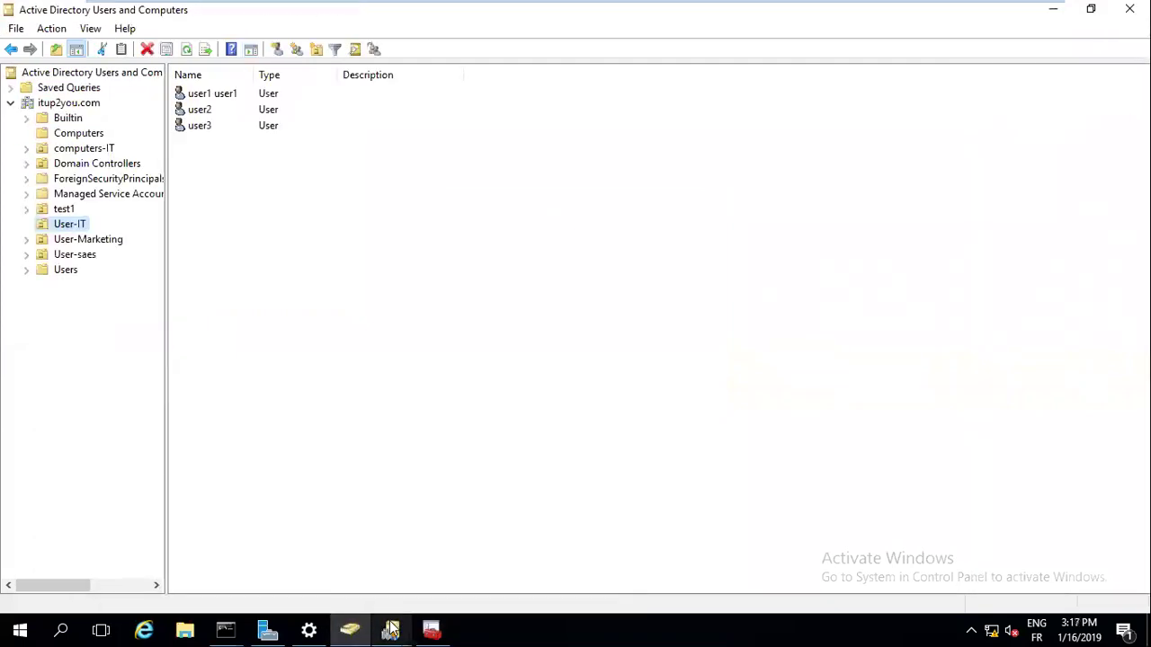
right_click(68, 105)
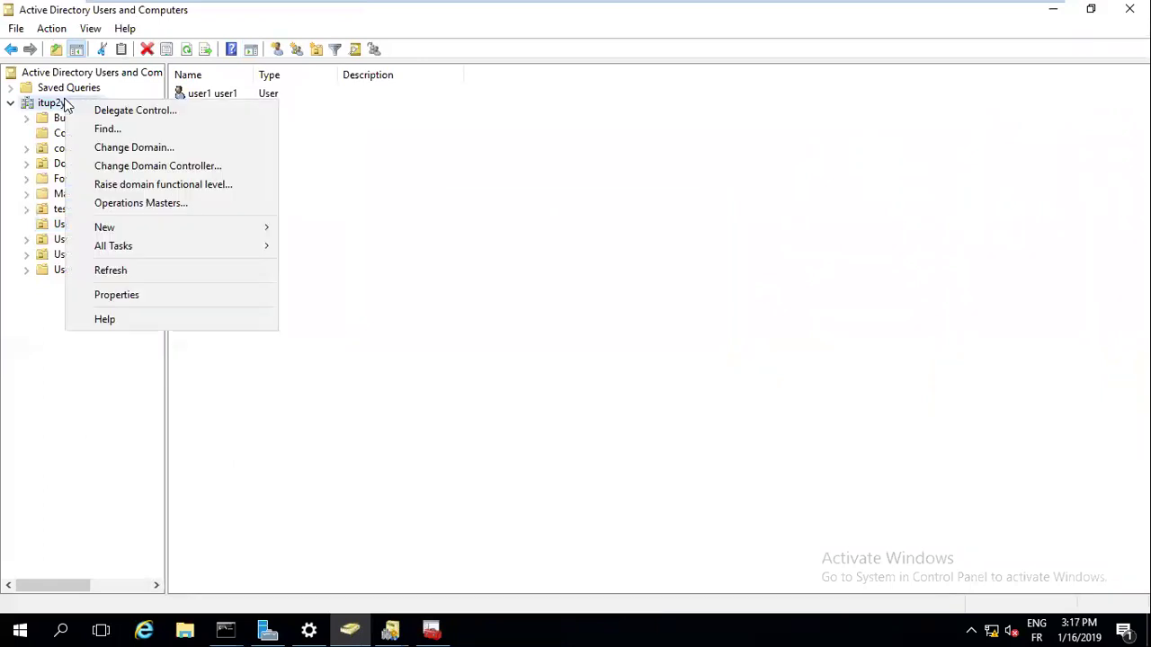
left_click(136, 148)
left_click(706, 287)
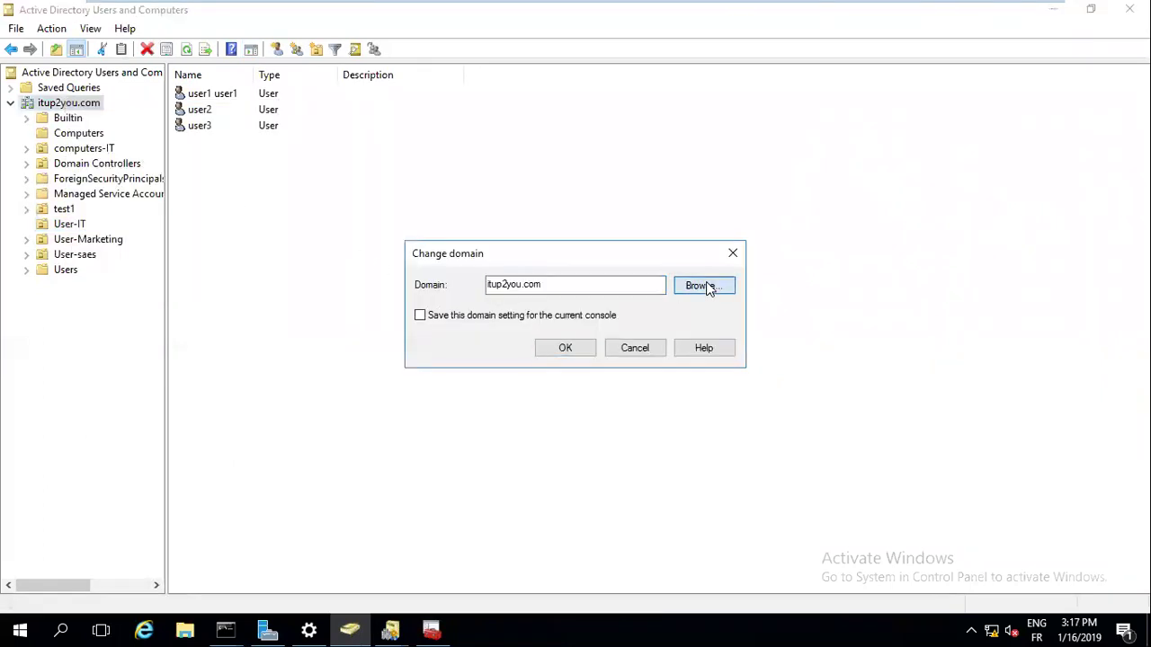
left_click(527, 354)
left_click(635, 557)
left_click(567, 347)
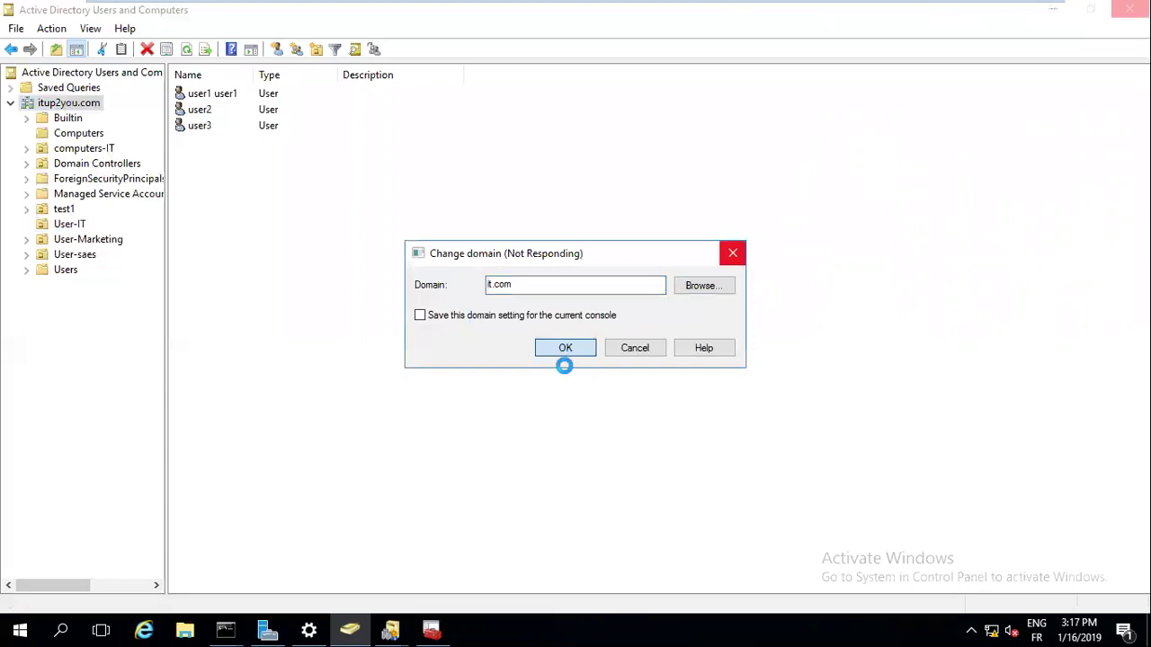
Leave full screen, go to the client 10 VM and choose Other user at sign-in
mouse_move(861, 15)
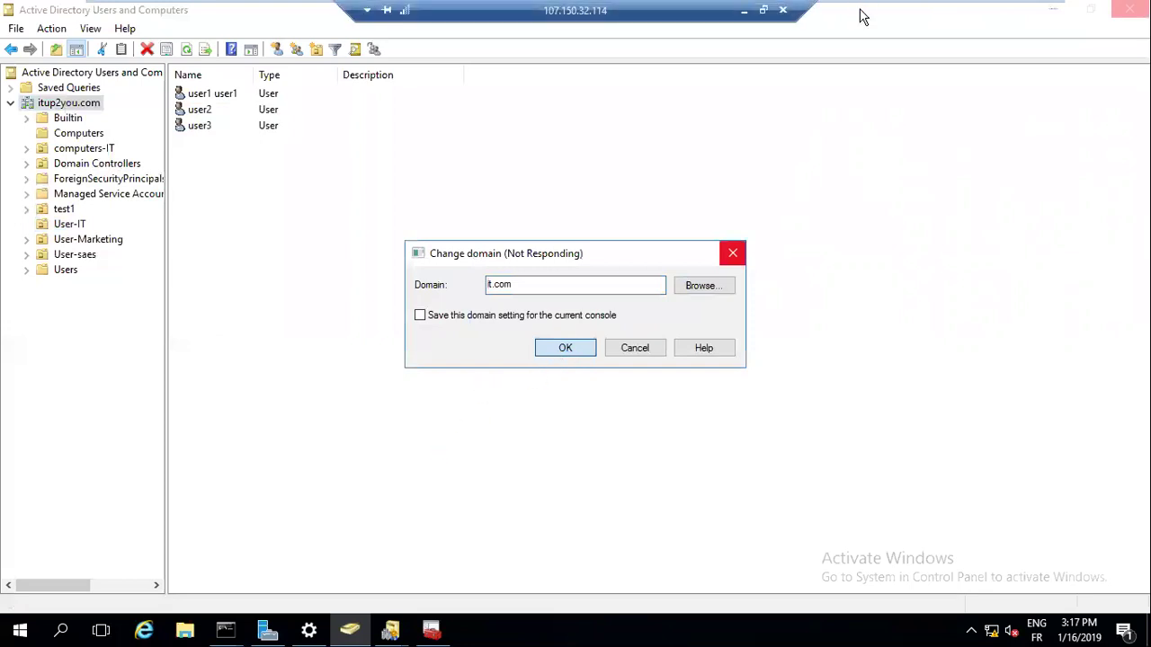
left_click(1024, 13)
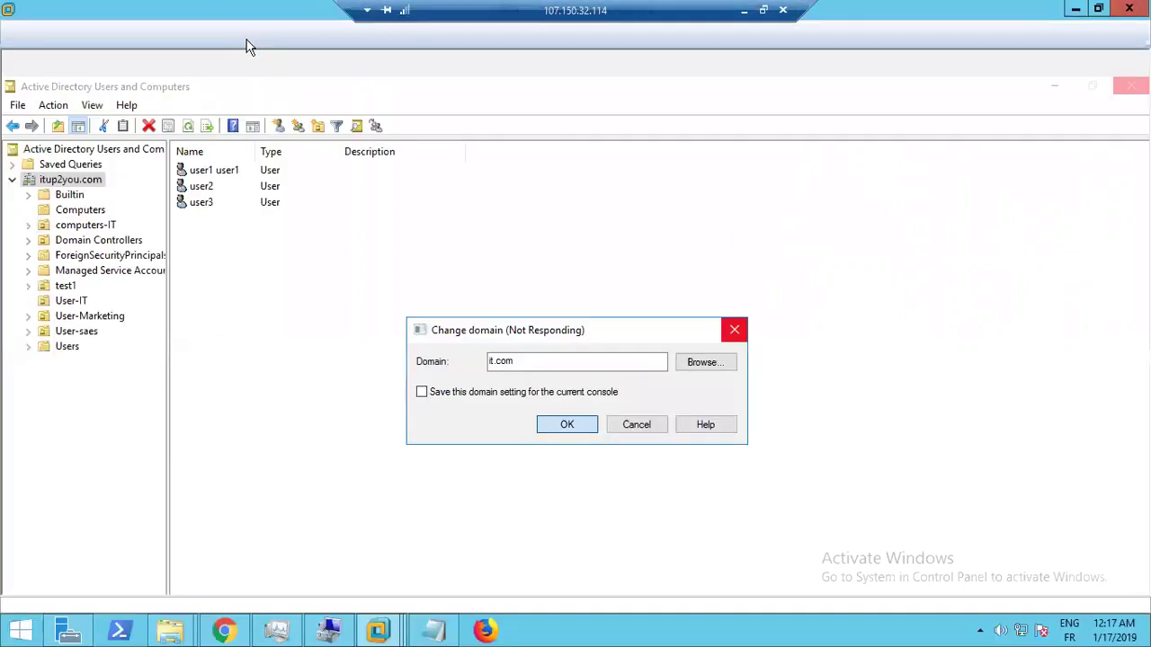
left_click(171, 65)
left_click(530, 410)
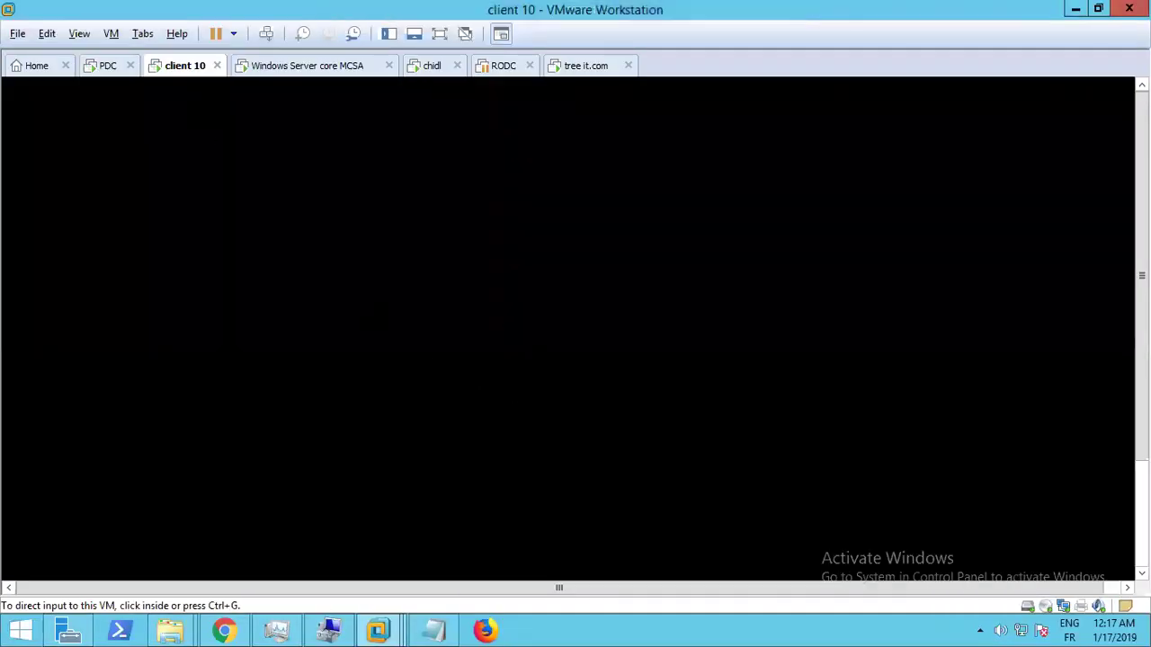
key("ctrl+alt")
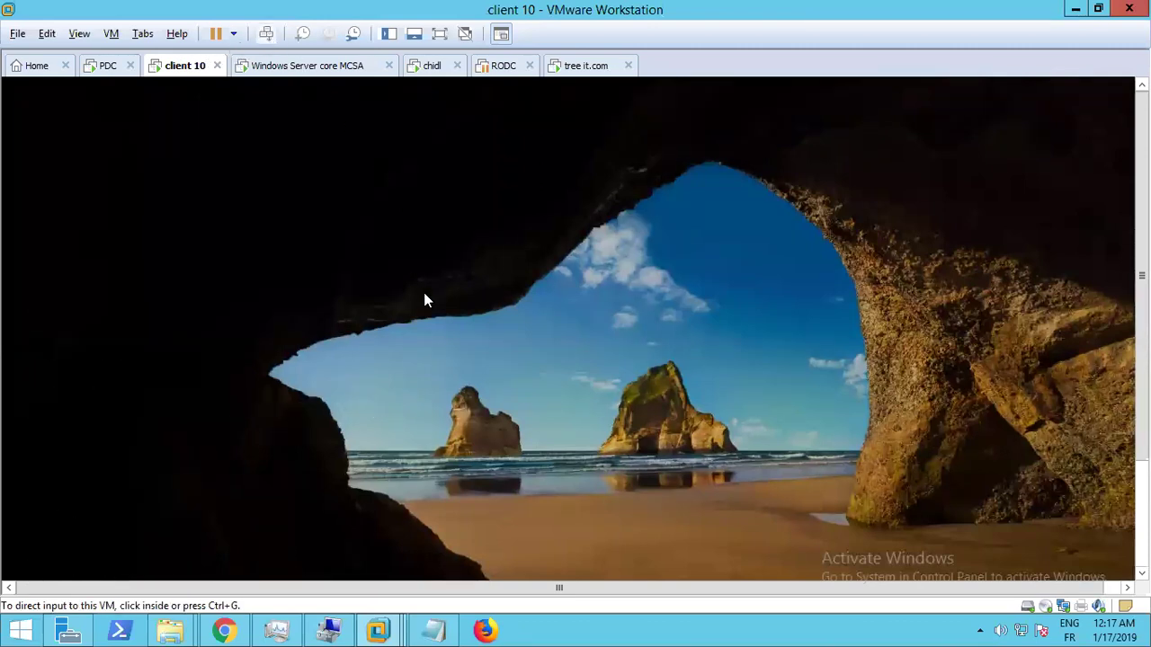
left_click(444, 367)
key("ctrl+alt")
scroll(134, 535, "down", 3)
left_click(134, 535)
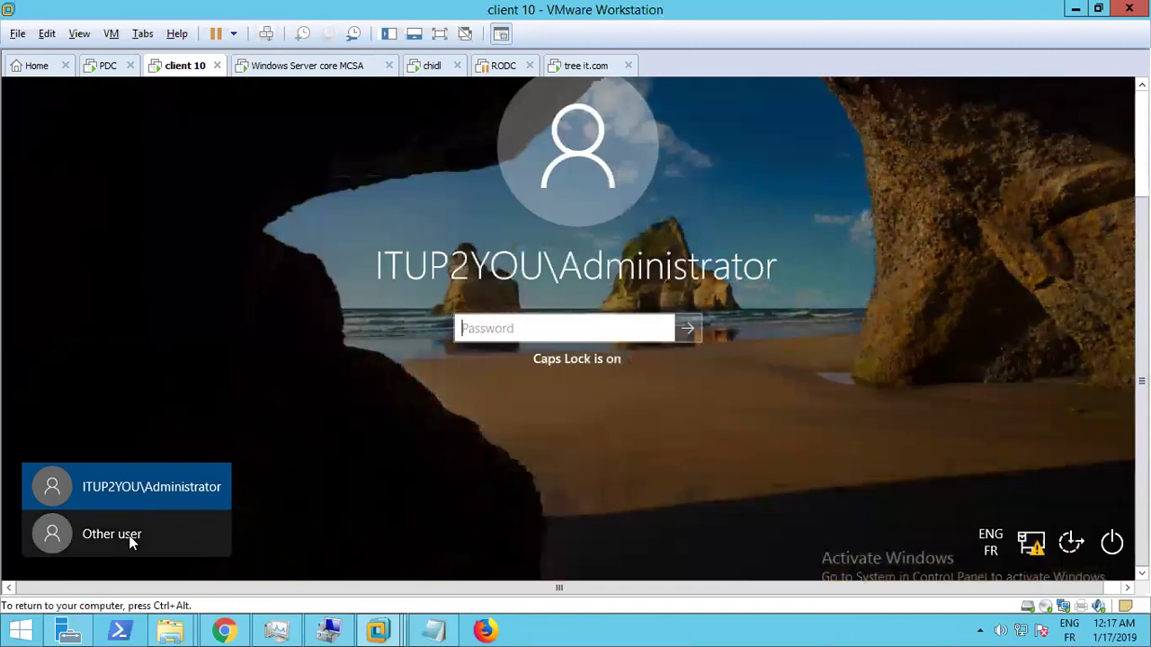
Sign in as user2 with the account password, correcting the user name typos
type("USER")
key("BackSpace")
key("BackSpace")
key("BackSpace")
key("BackSpace")
type("user&")
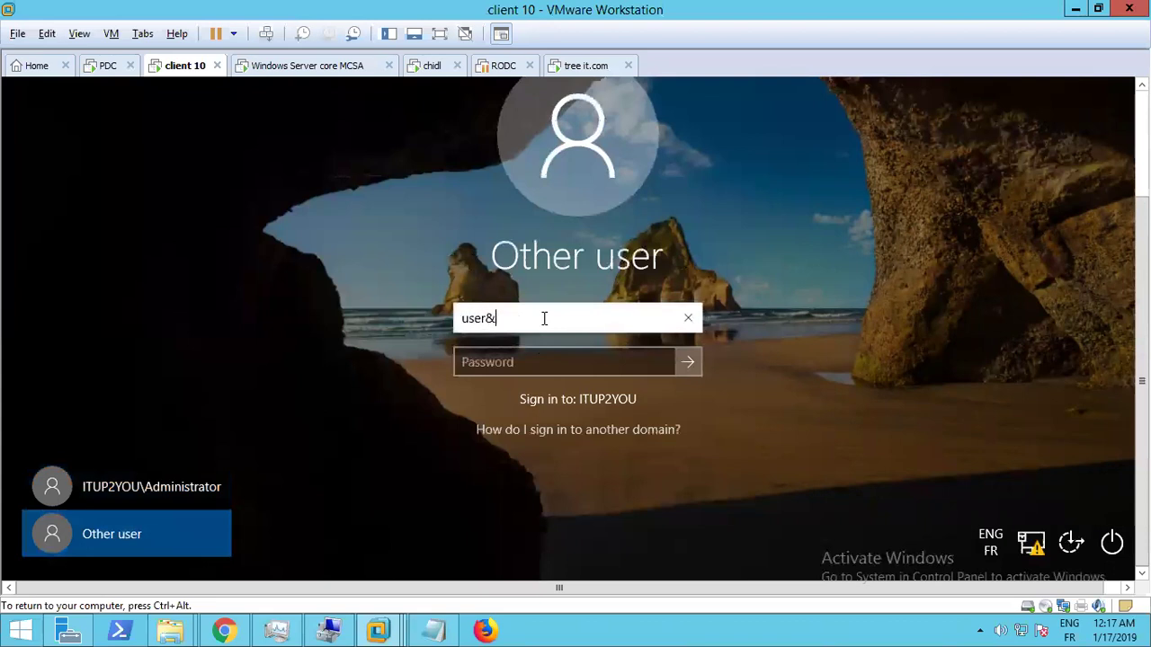
key("Tab")
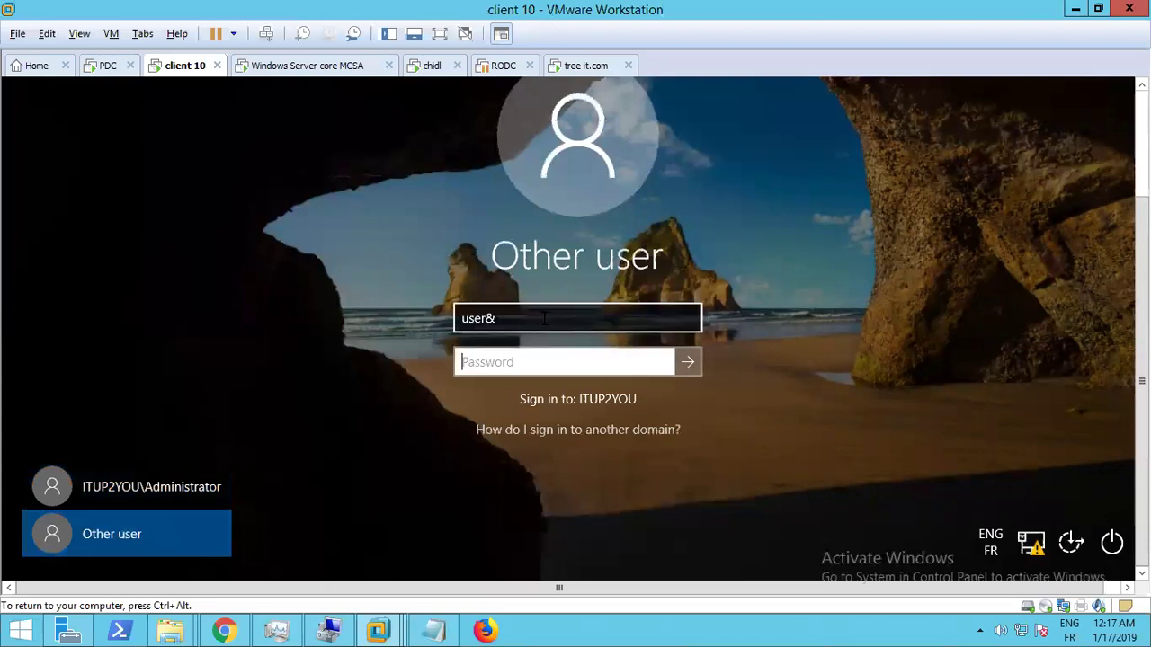
left_click(543, 319)
key("BackSpace")
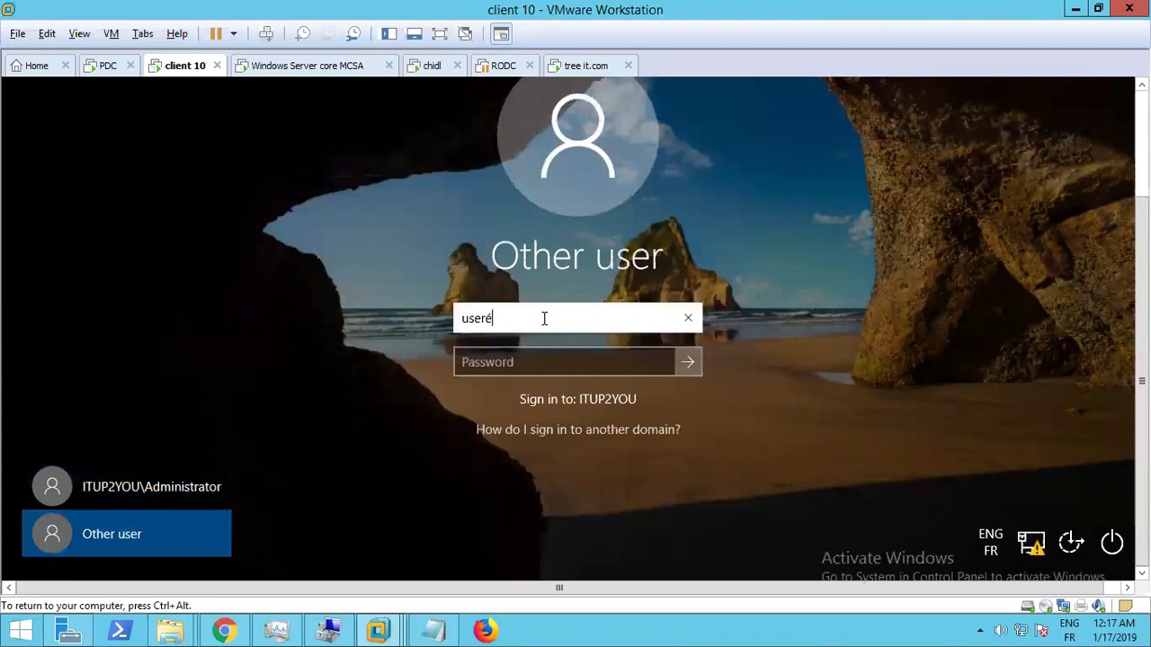
type("é")
key("Tab")
left_click(544, 318)
key("BackSpace")
type("2")
key("Tab")
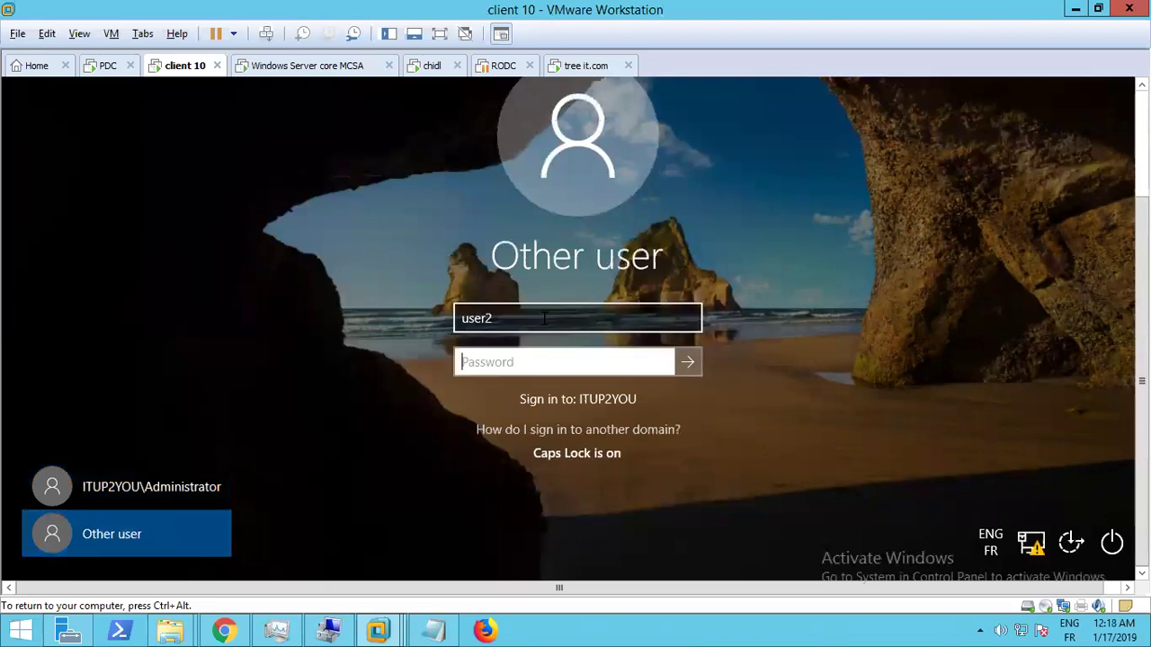
type("••••••••••••")
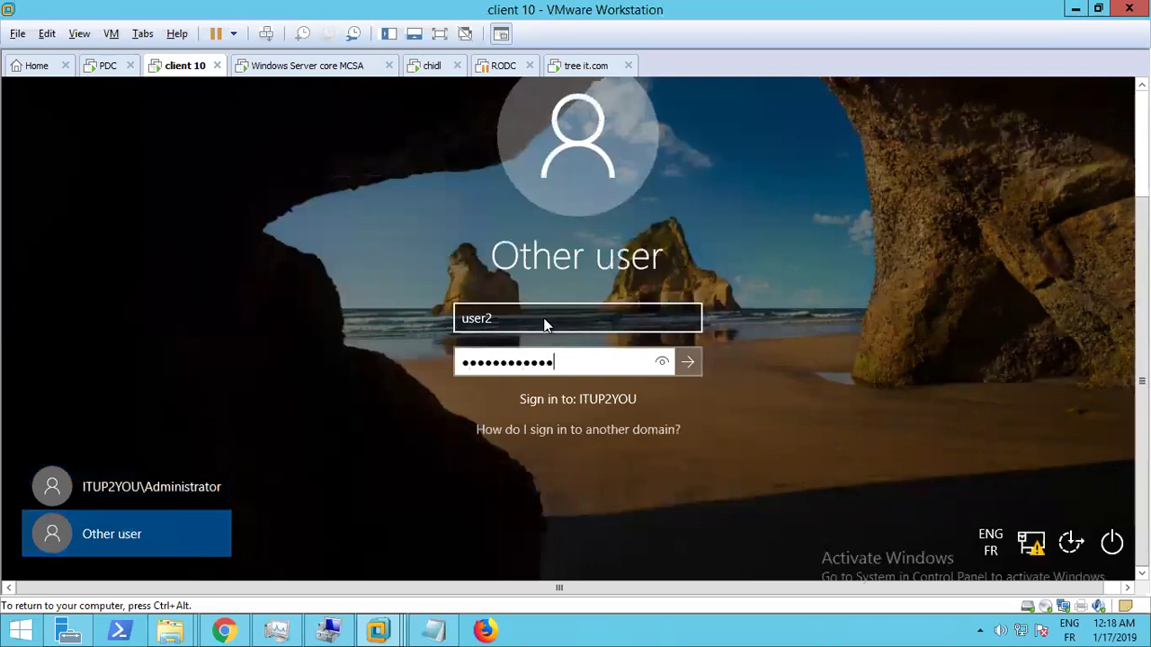
key("Return")
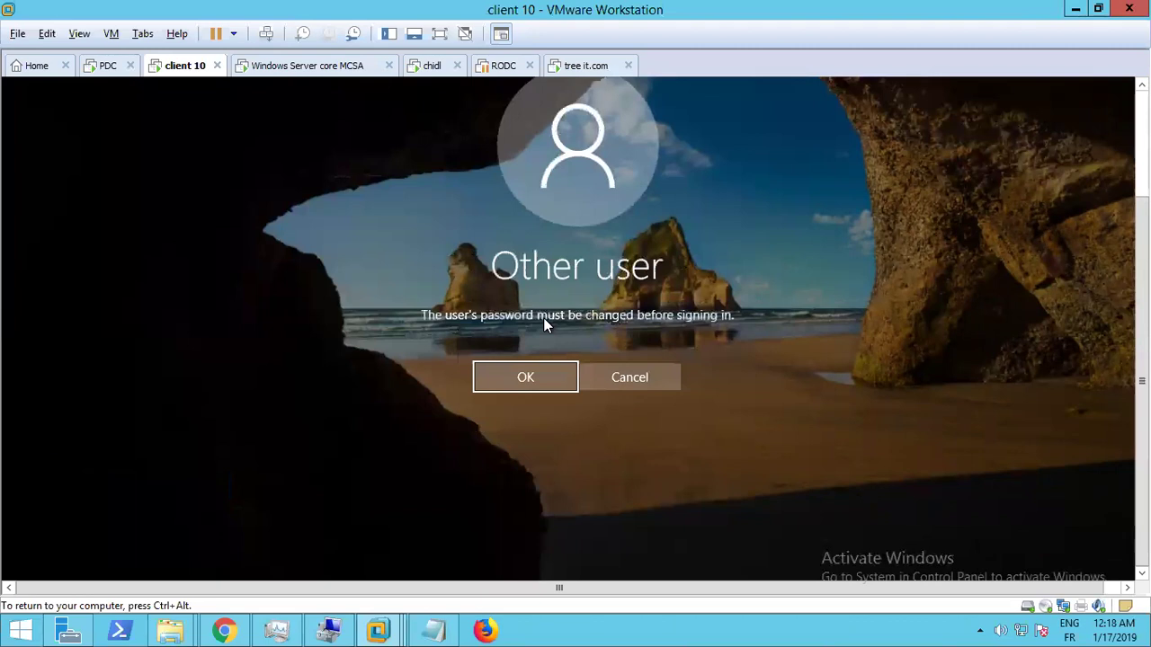
Acknowledge the notice that user2's password must be changed
key("Return")
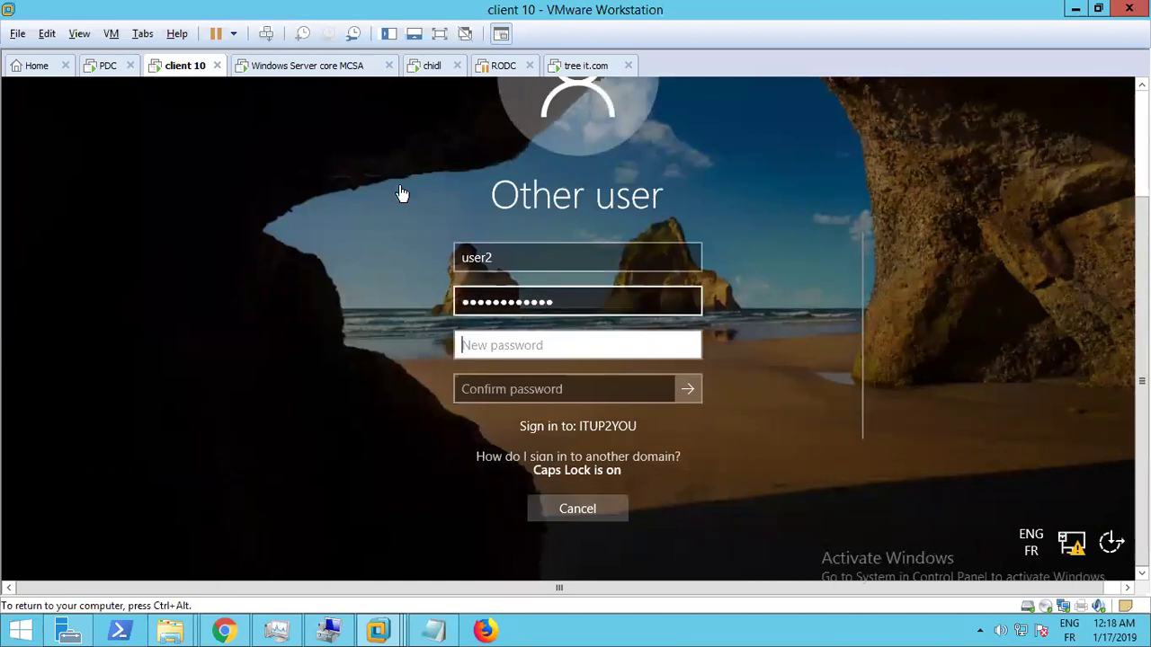
key("ctrl+alt")
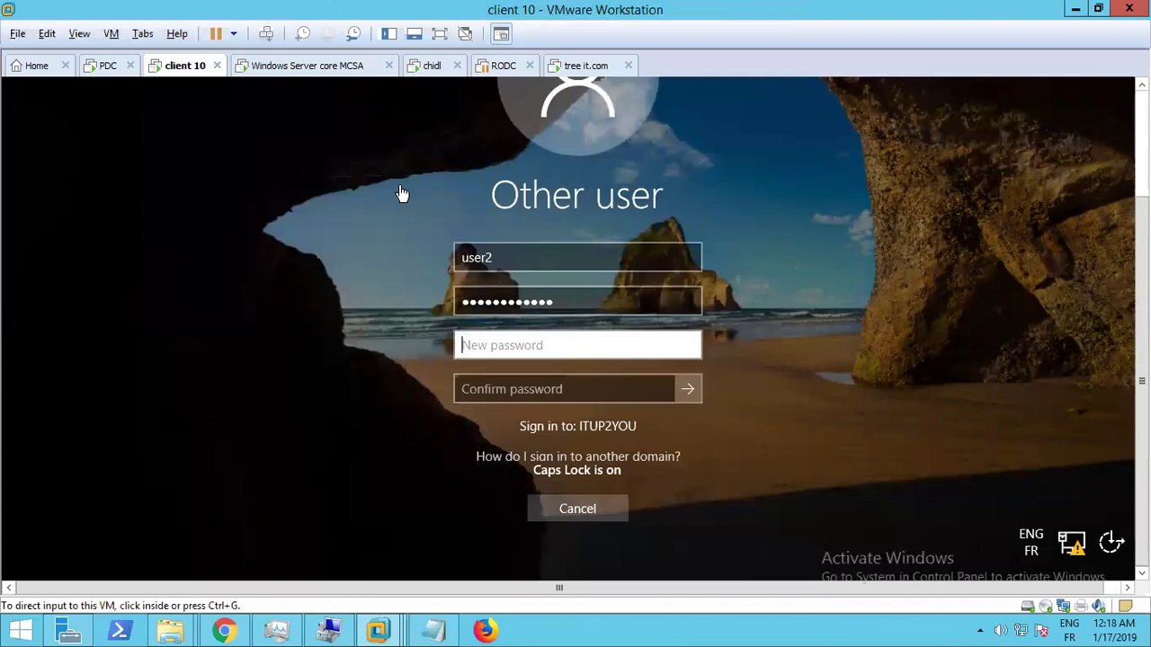
key("ctrl+g")
mouse_move(763, 16)
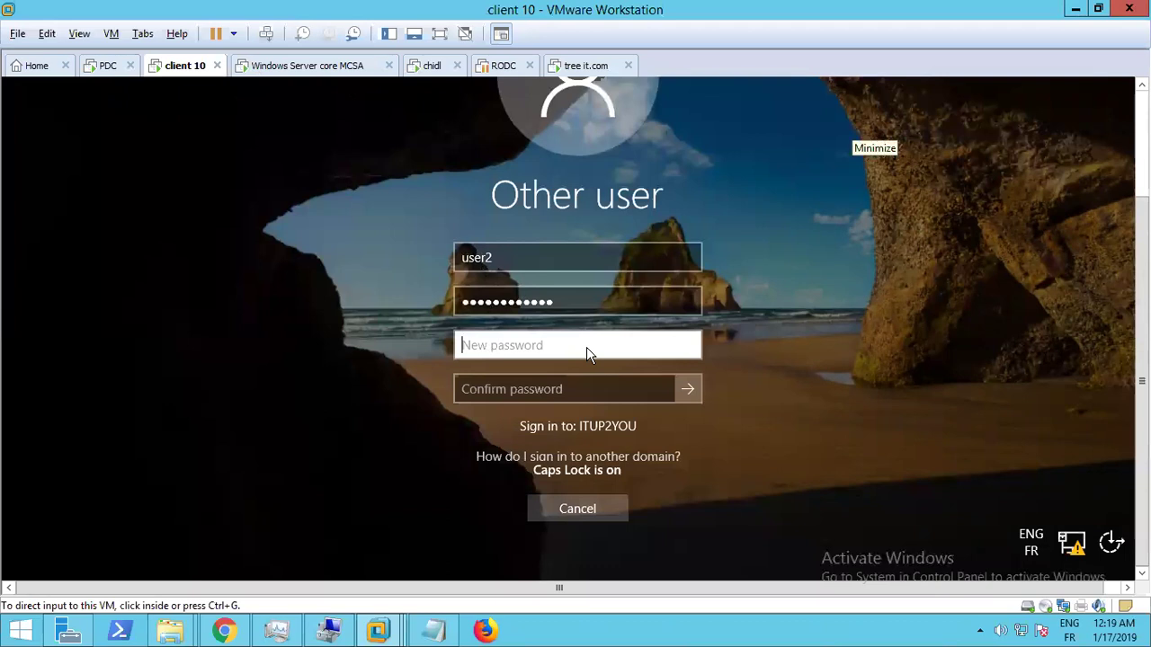
Try a new password whose confirmation doesn't match, then dismiss the mismatch message
left_click(525, 355)
key("Caps_Lock")
key("Tab")
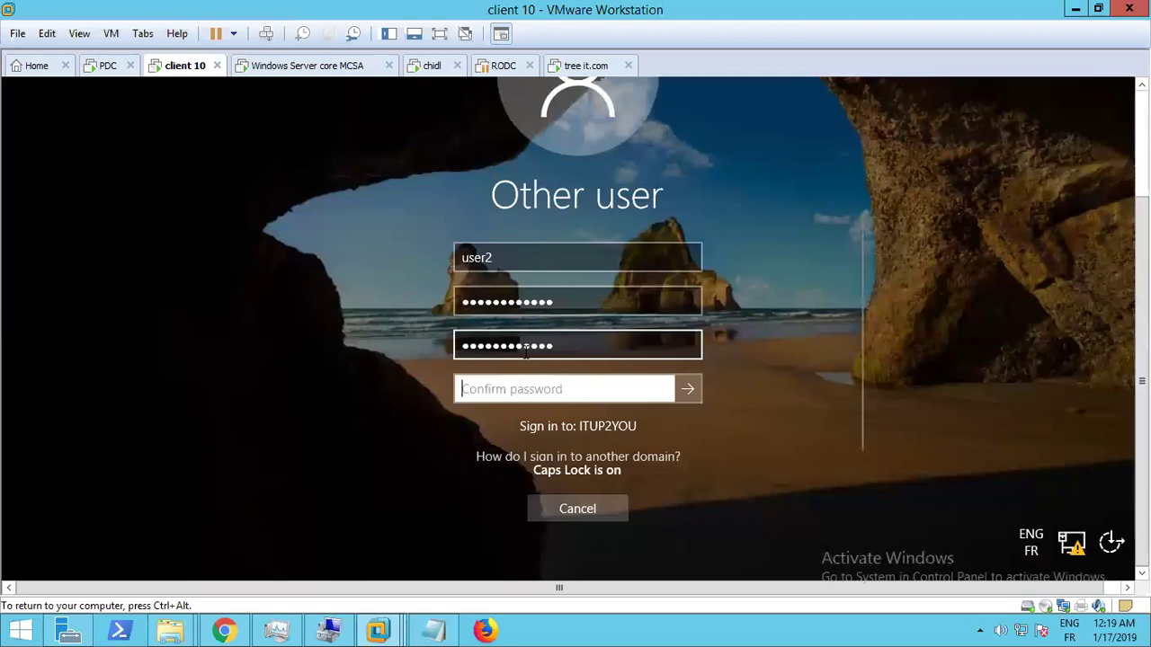
key("Return")
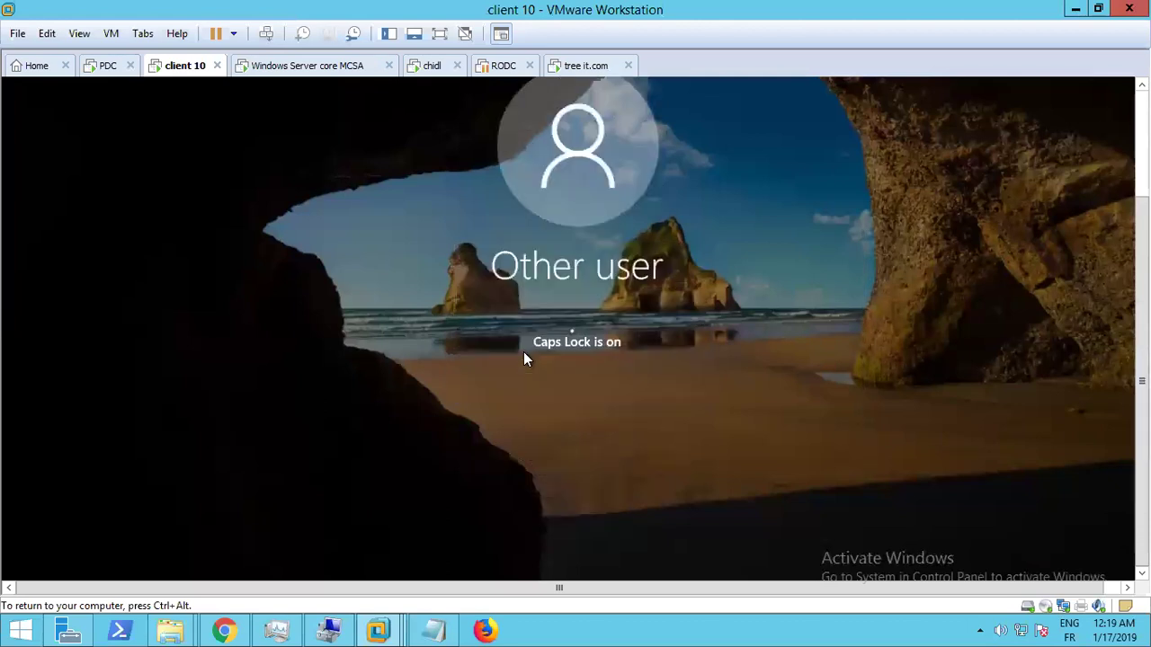
left_click(547, 365)
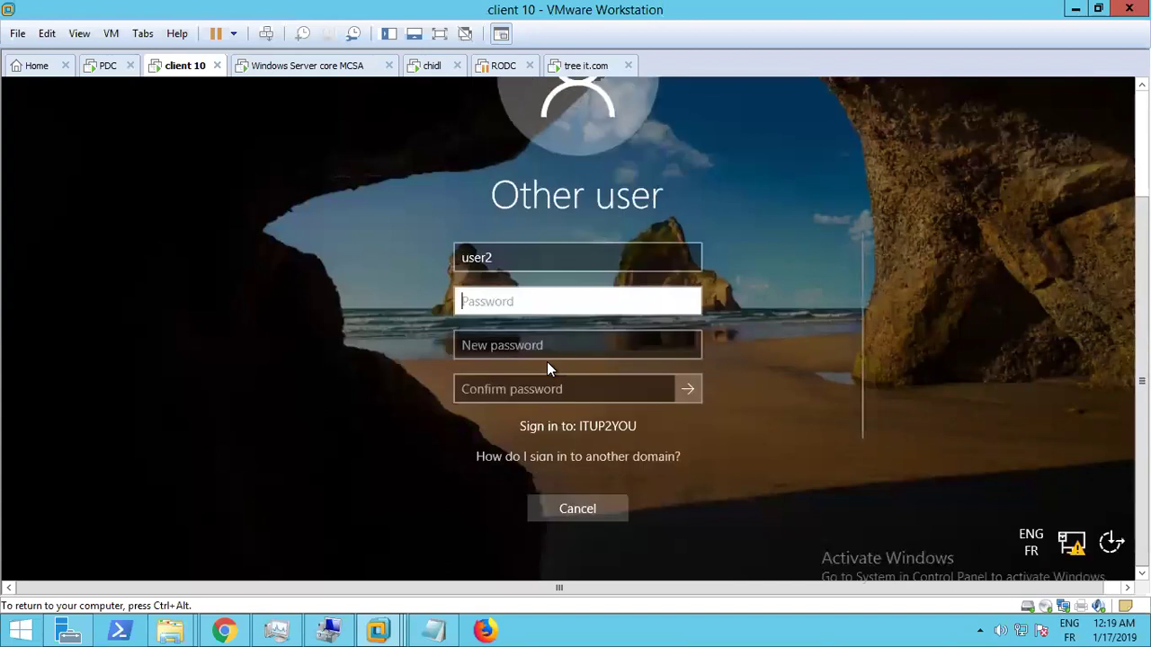
Retry with new current, new and confirm passwords; dismiss the incorrect-password error
key("Tab")
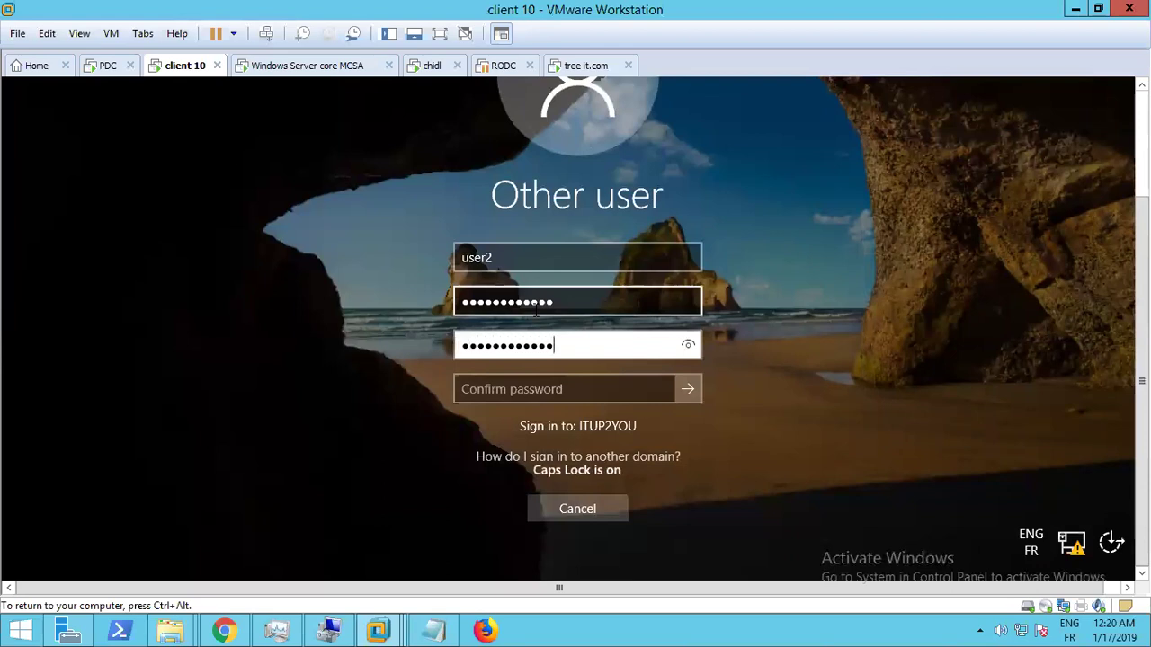
key("Tab")
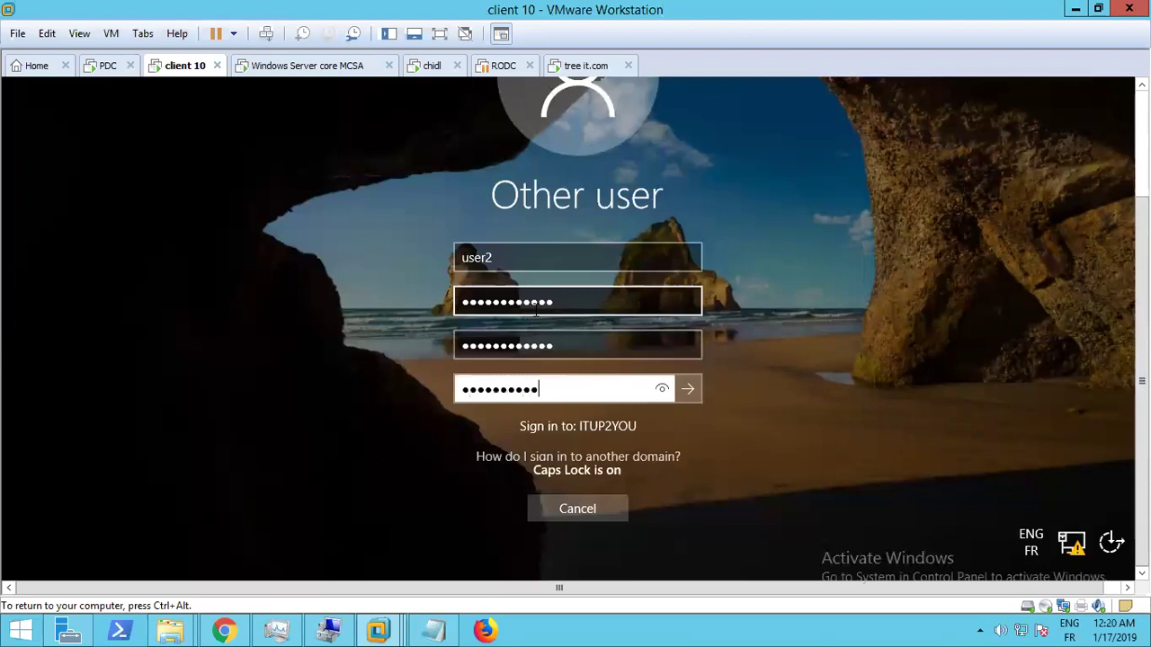
key("Return")
left_click(576, 362)
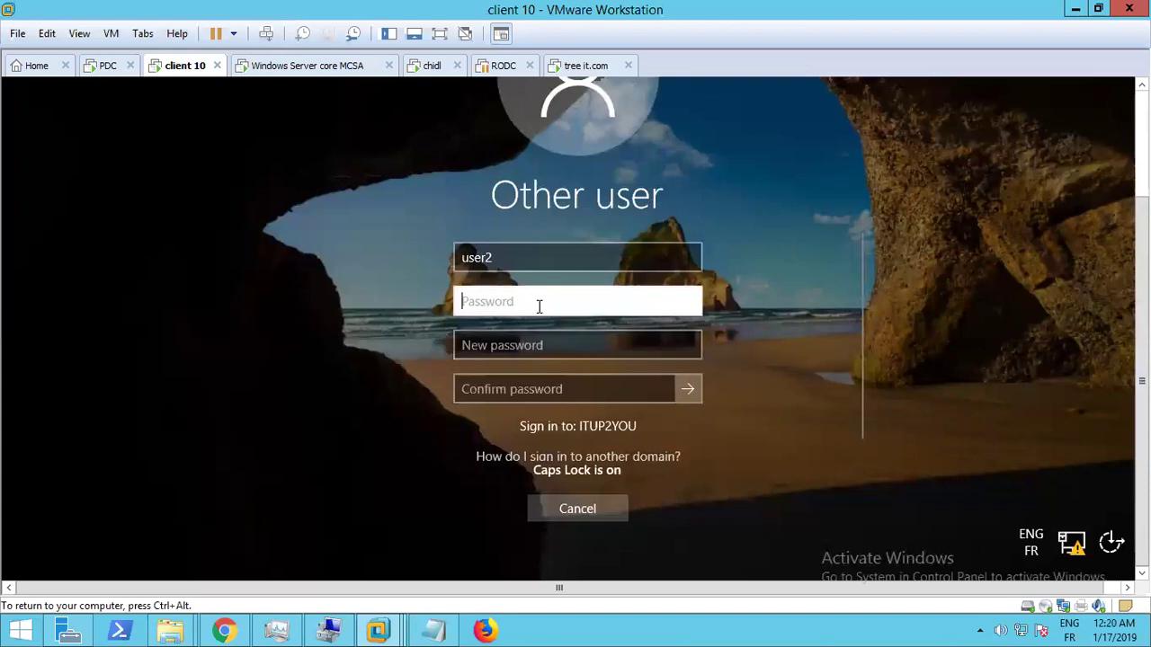
Retype current, new and confirm passwords, submit, and dismiss another incorrect-password error
key("Caps_Lock")
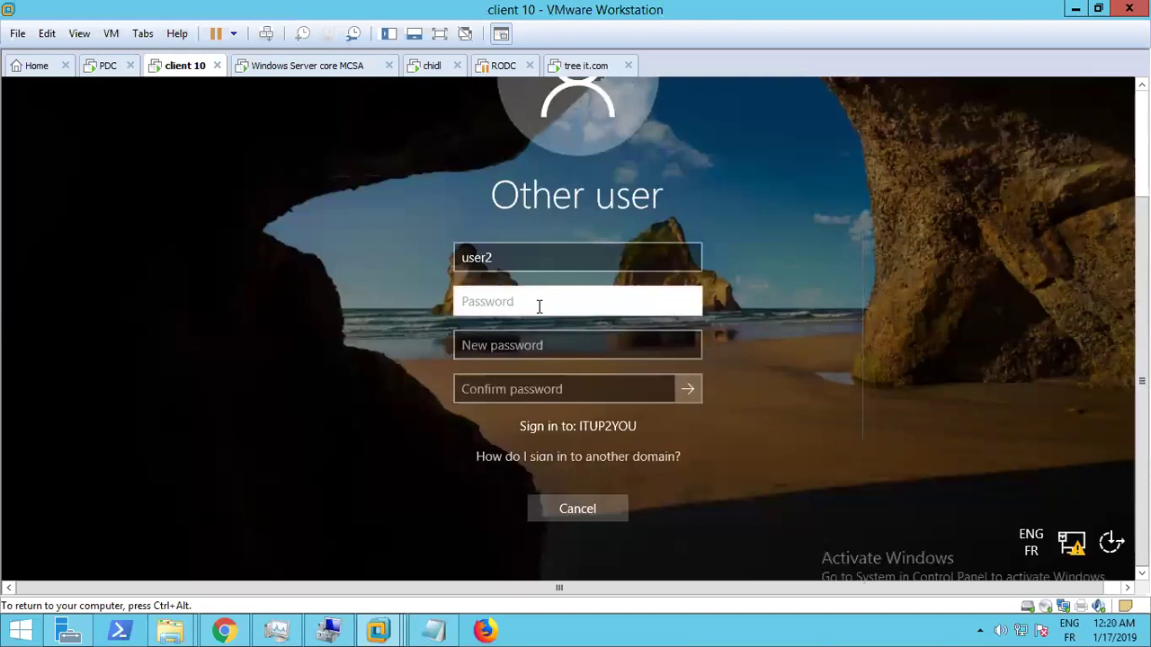
key("Caps_Lock")
key("Tab")
key("Caps_Lock")
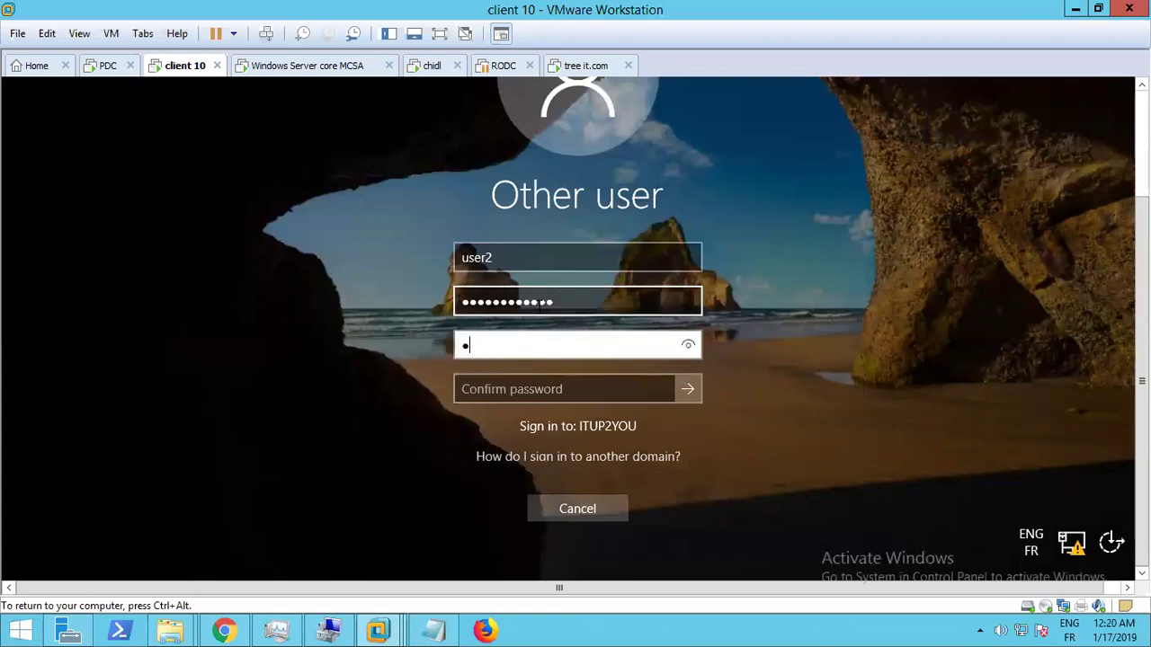
key("Caps_Lock")
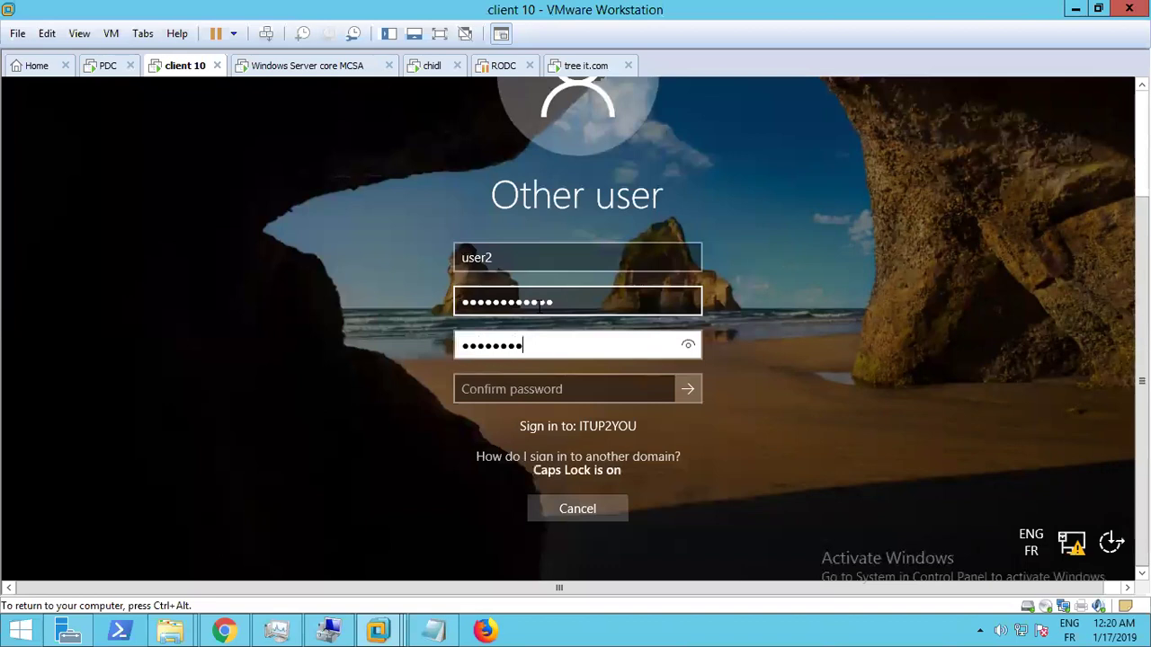
key("Tab")
key("Return")
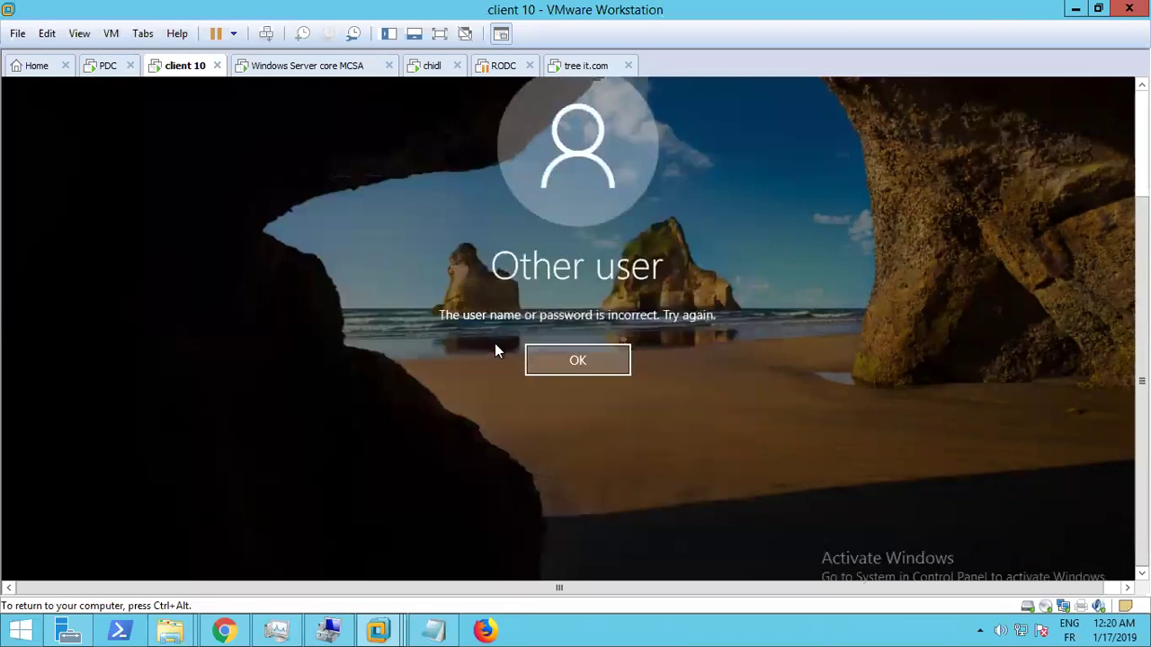
left_click(578, 370)
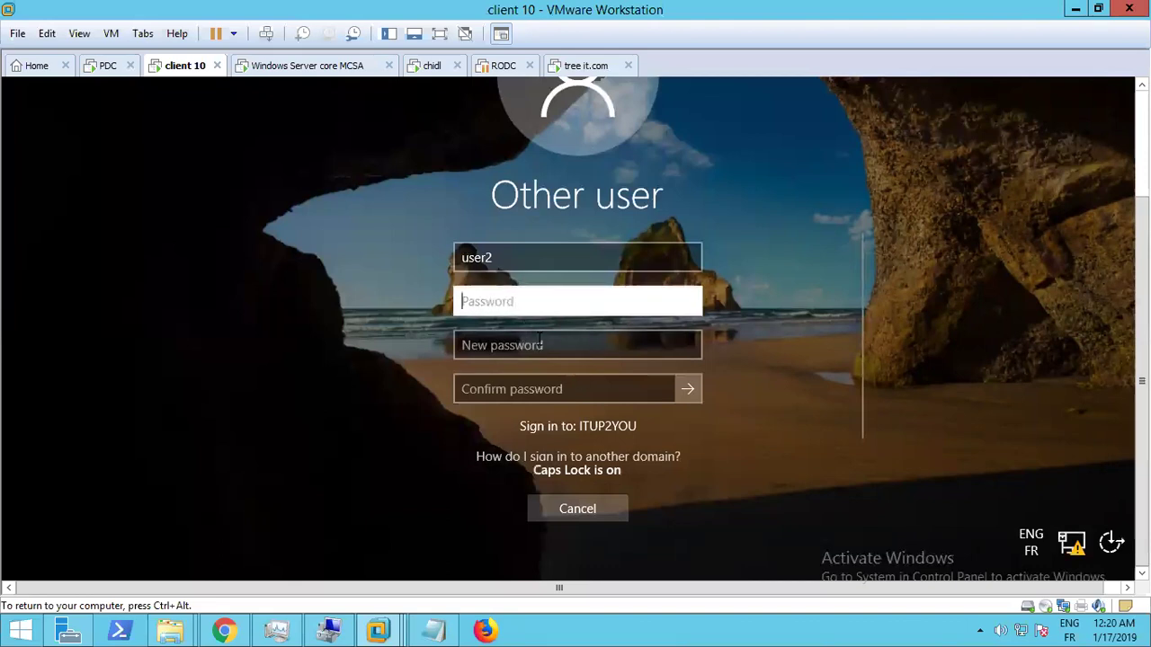
Enter the three passwords once more and submit, drawing the password-requirements error
key("Caps_Lock")
key("Caps_Lock")
type("•••")
key("Caps_Lock")
type("•••••••••")
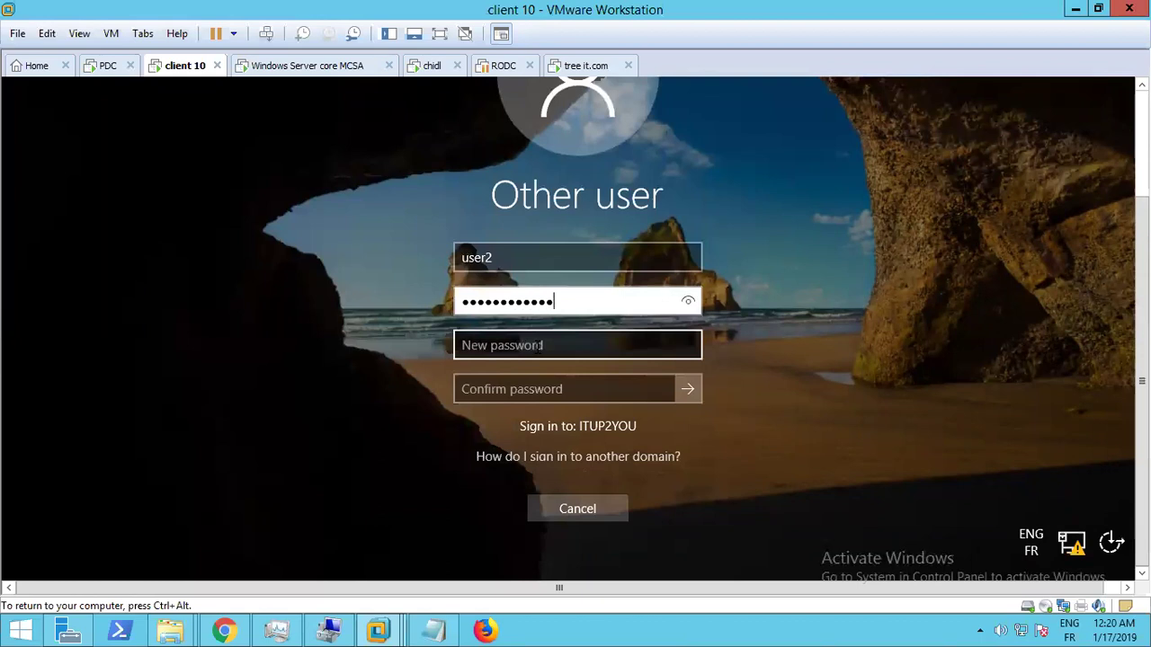
key("Tab")
type("••••")
key("Caps_Lock")
type("••••••••")
key("Tab")
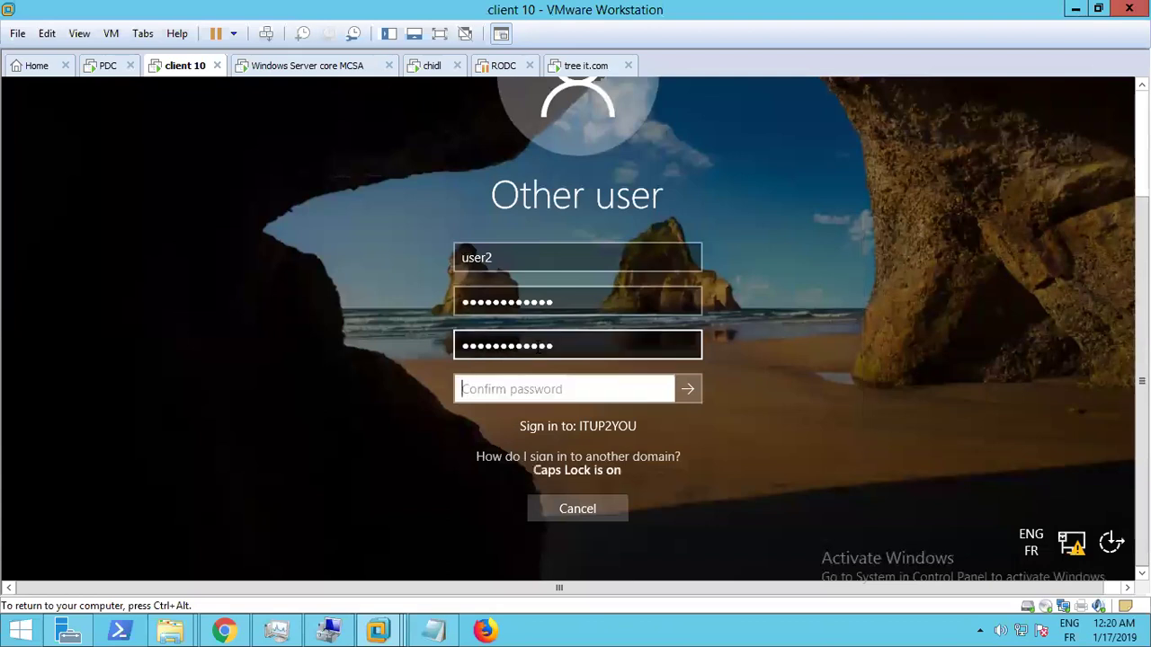
type("•••••••••")
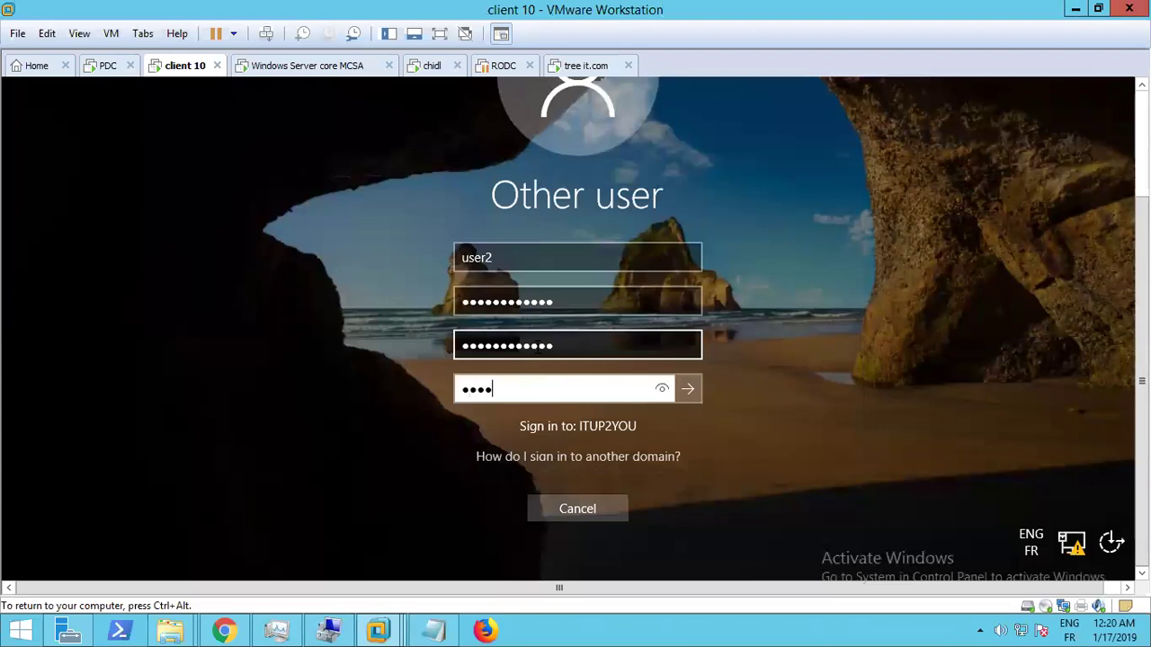
type("•••")
key("Return")
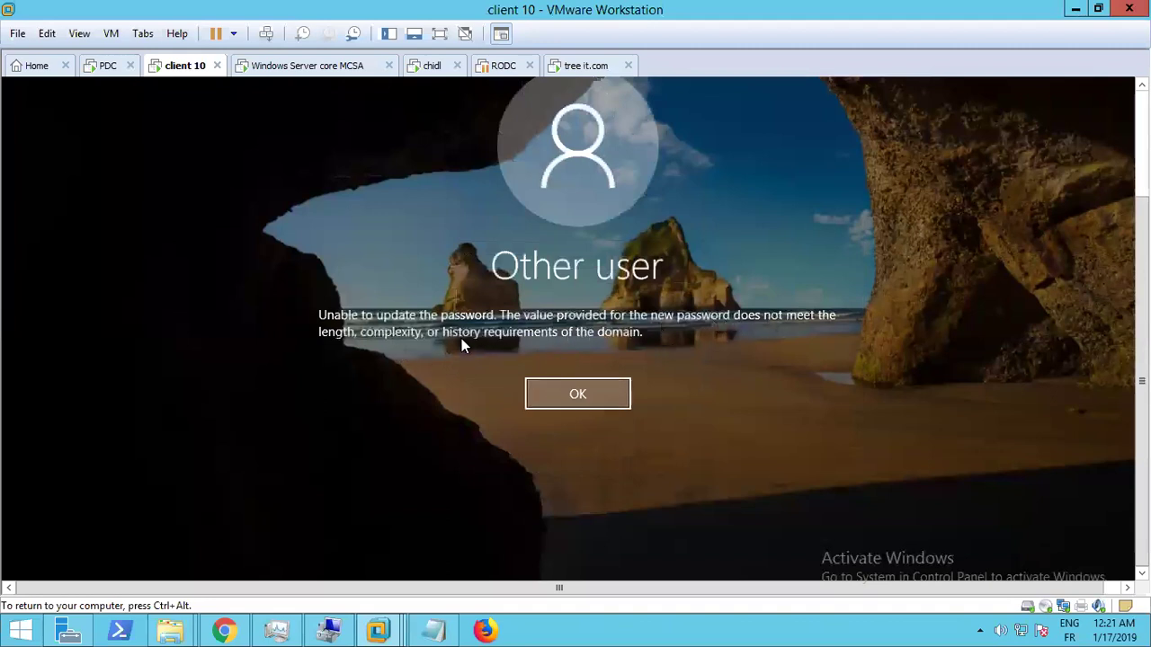
Dismiss the password error on client 10, then cancel the failed it.com domain change on PDC
left_click(581, 391)
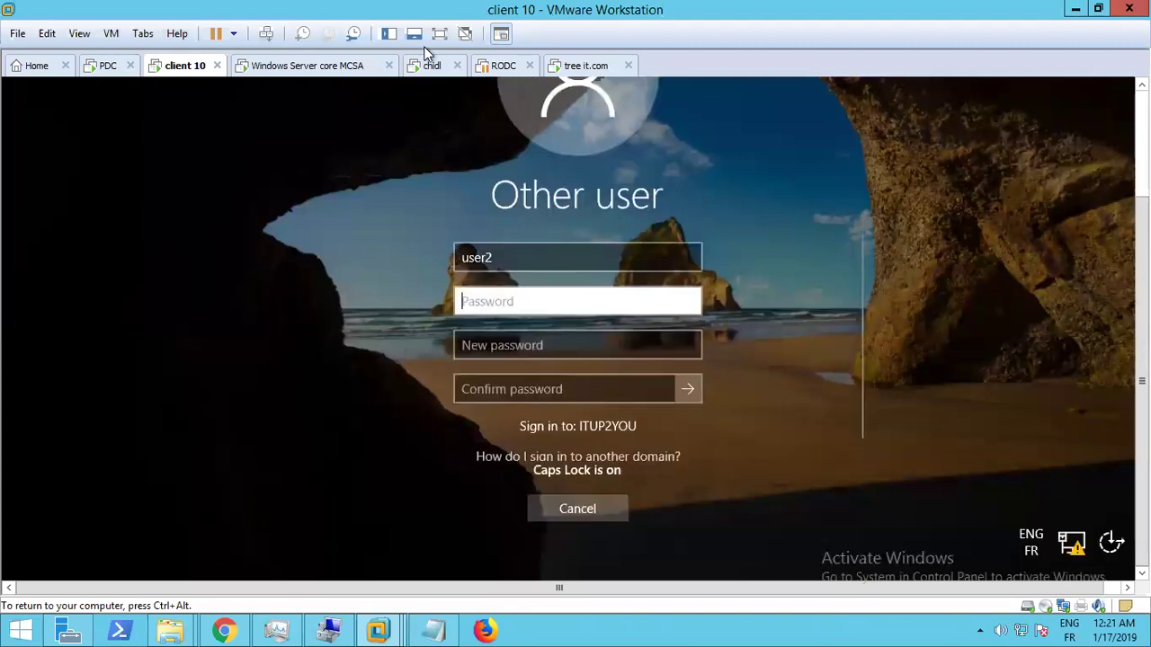
left_click(616, 308)
left_click(107, 66)
left_click(680, 312)
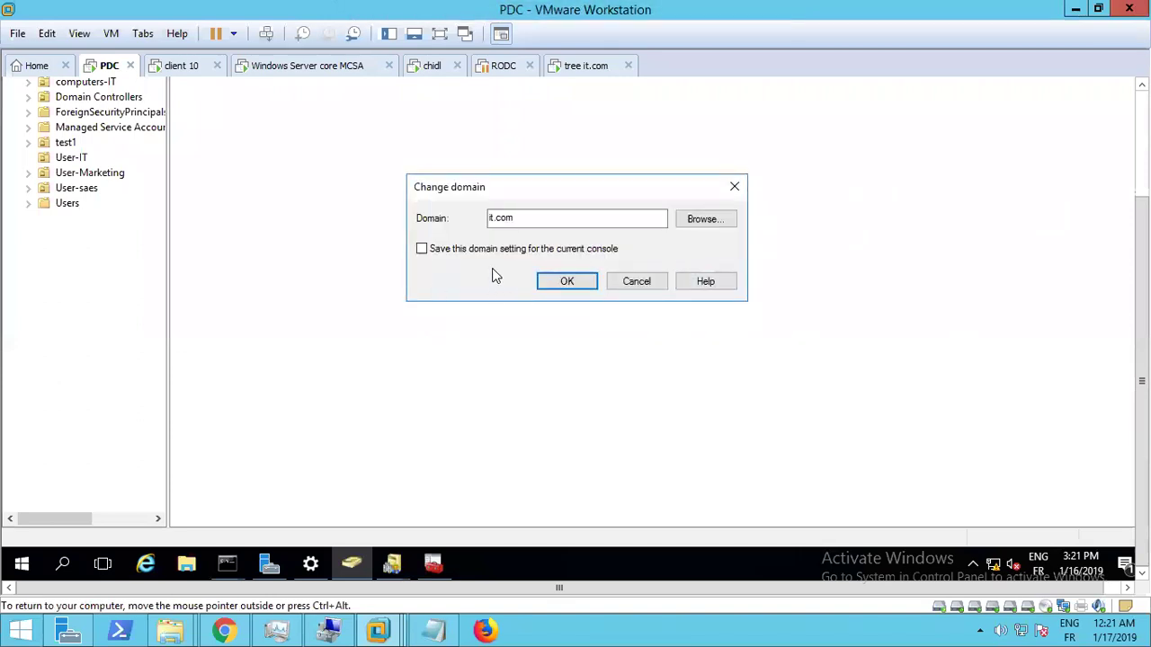
left_click(734, 189)
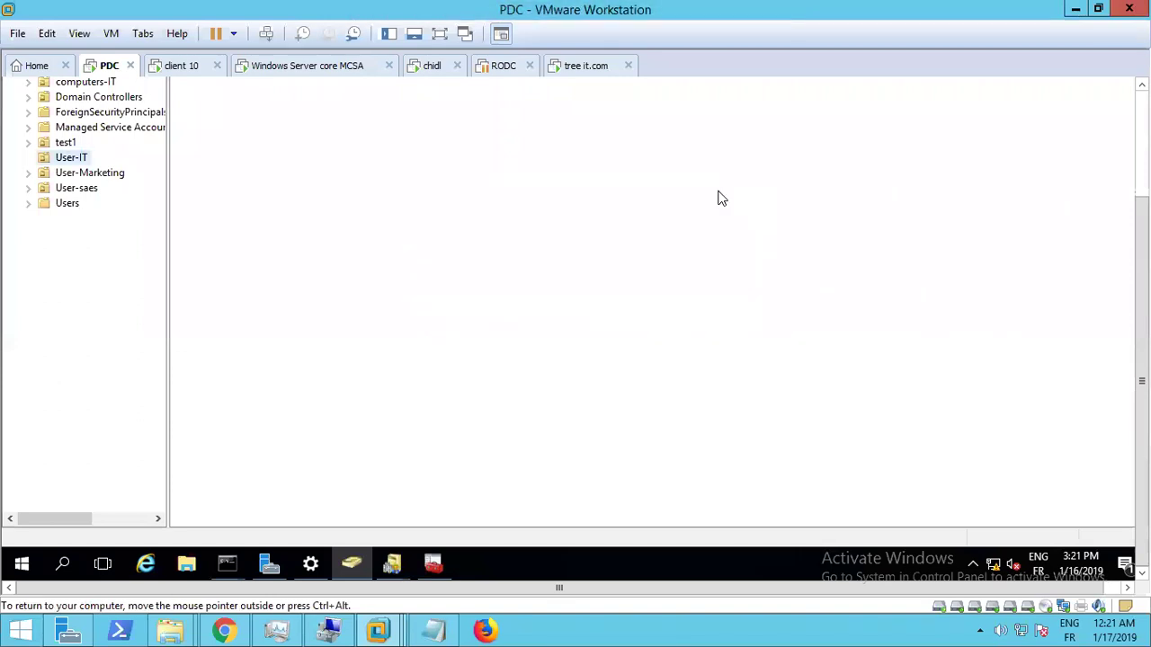
key("ctrl+alt")
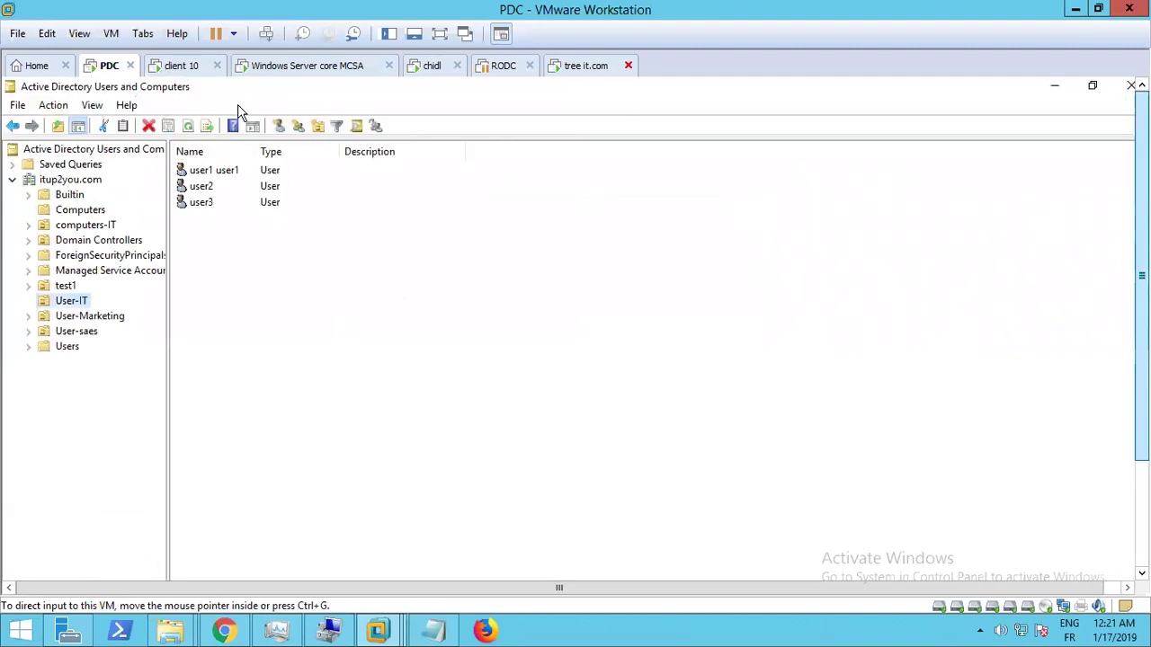
Refresh the User-IT unit so it lists user1, user2 and user3
left_click(188, 127)
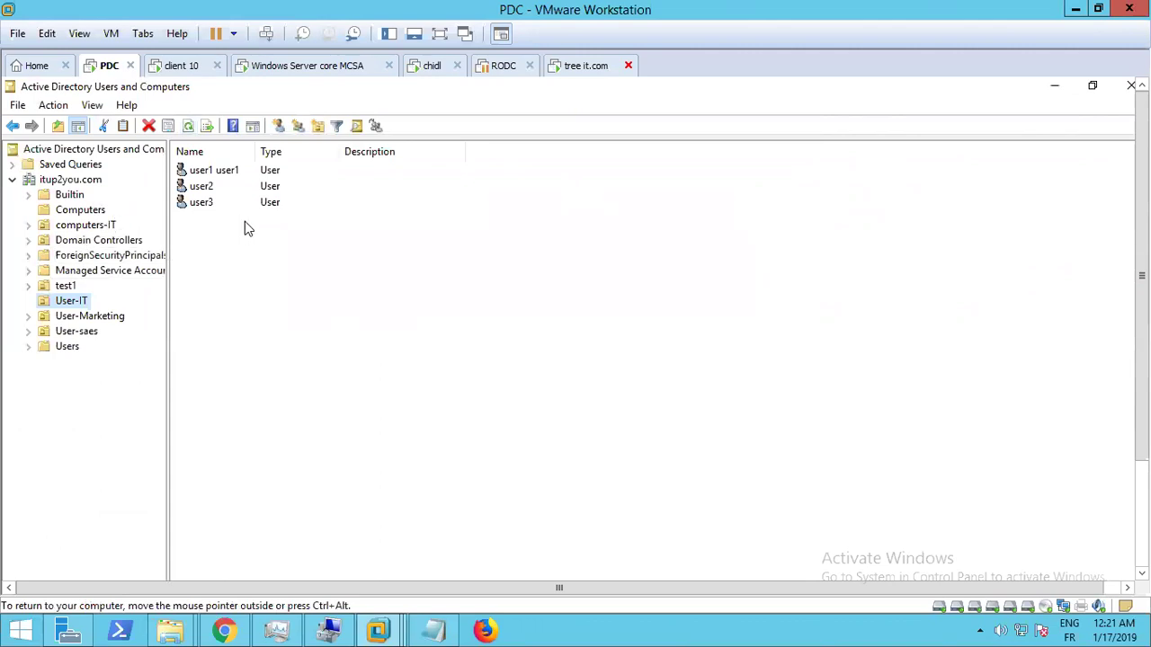
left_click(181, 67)
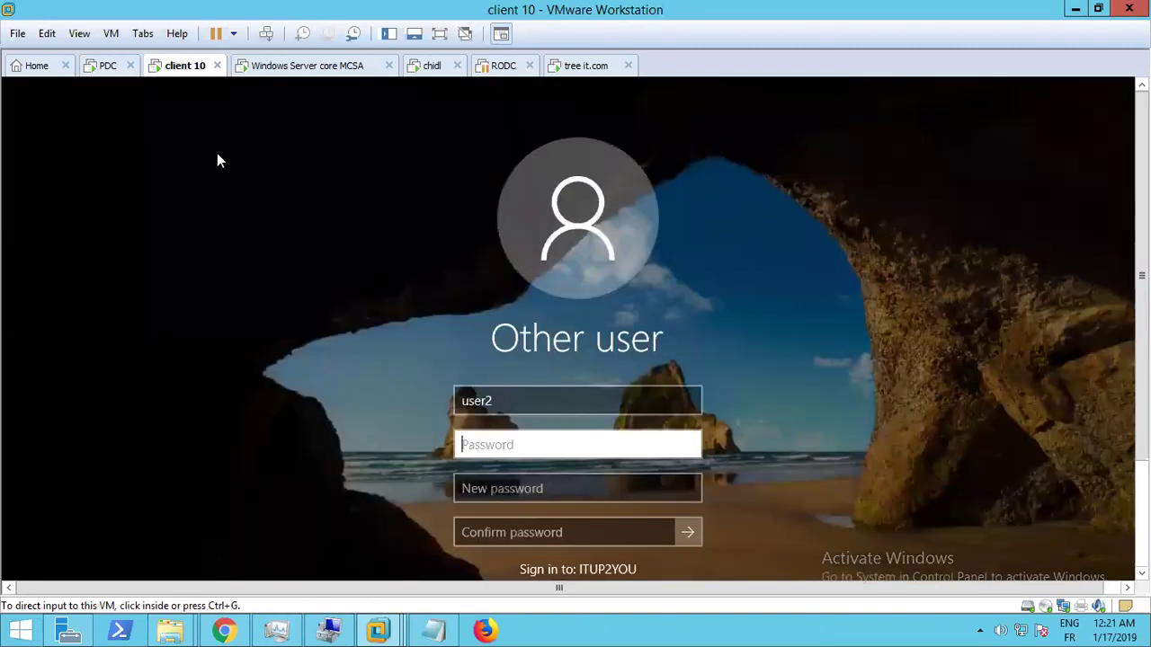
left_click(104, 69)
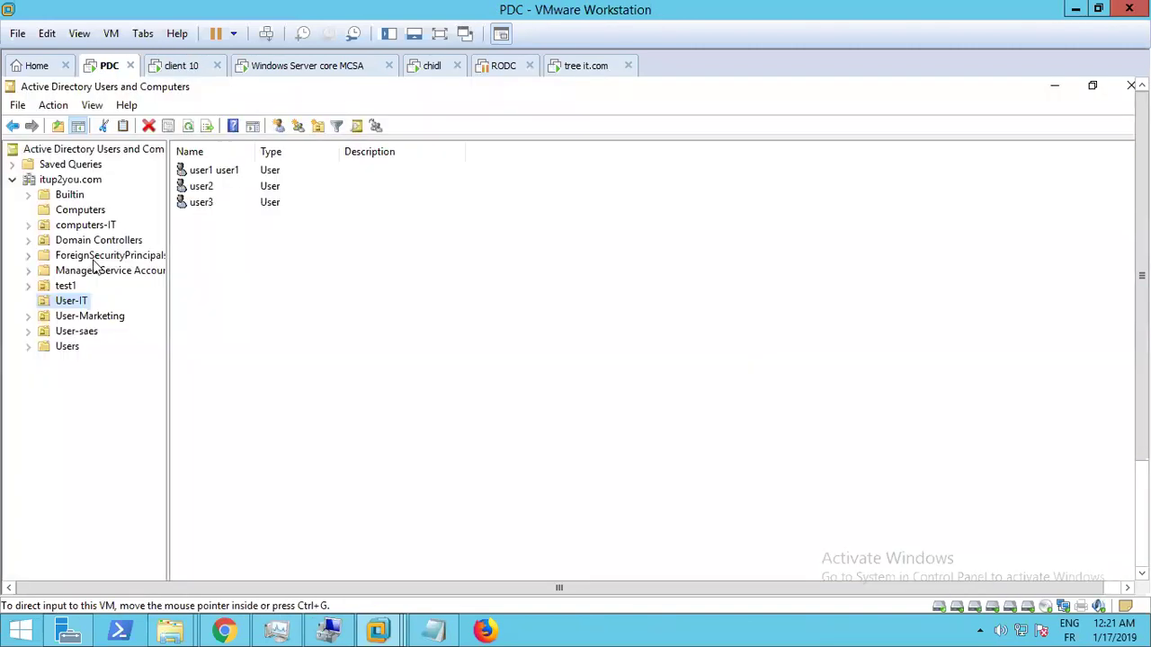
Open Reset Password for user2 and enter the new password
right_click(203, 194)
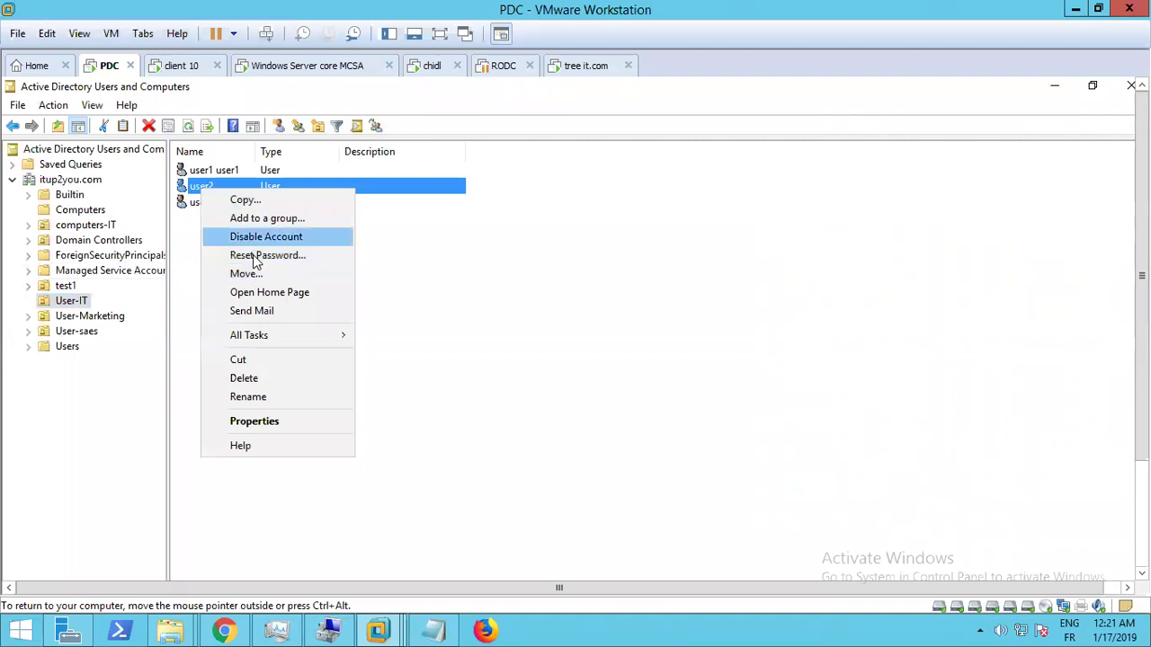
left_click(252, 254)
key("Caps_Lock")
type("****")
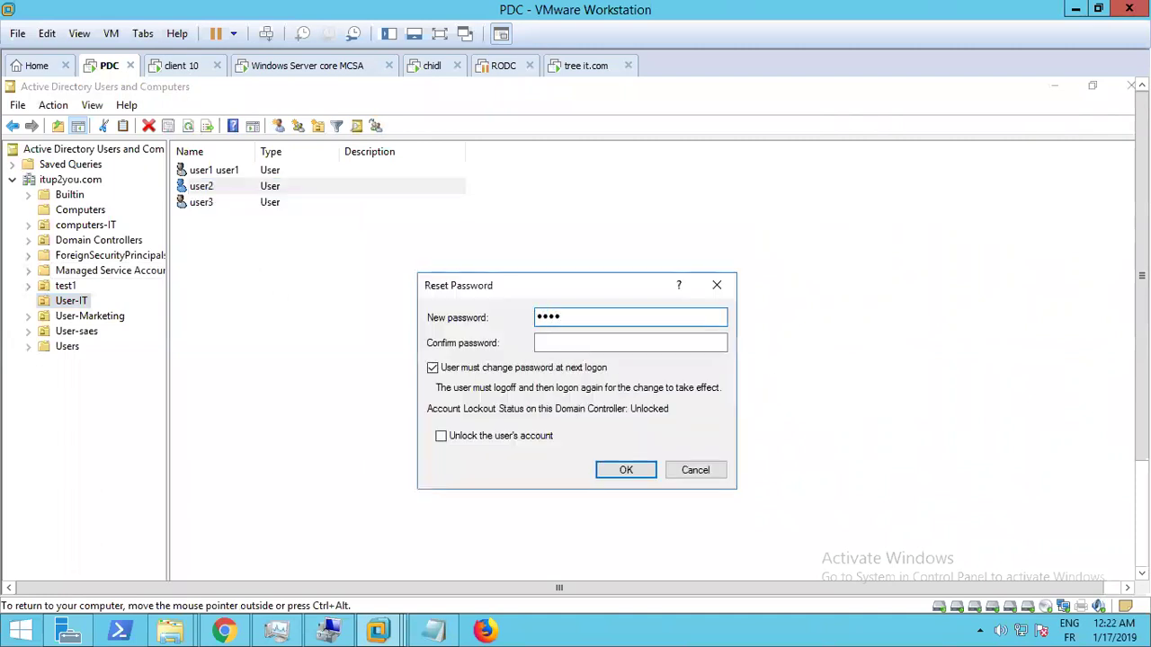
key("BackSpace")
key("BackSpace")
key("BackSpace")
key("Caps_Lock")
type("****")
key("Caps_Lock")
type("****")
key("Tab")
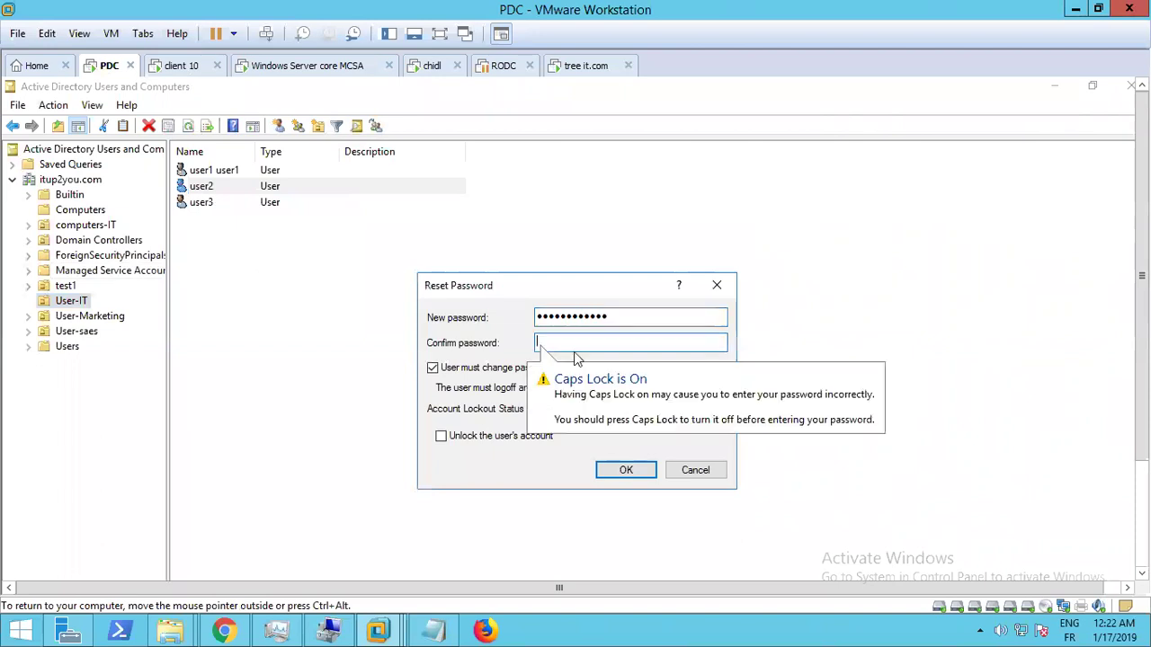
Confirm the new password, apply the reset with must-change-at-next-logon, and dismiss the confirmation
type("****")
key("Caps_Lock")
type("***")
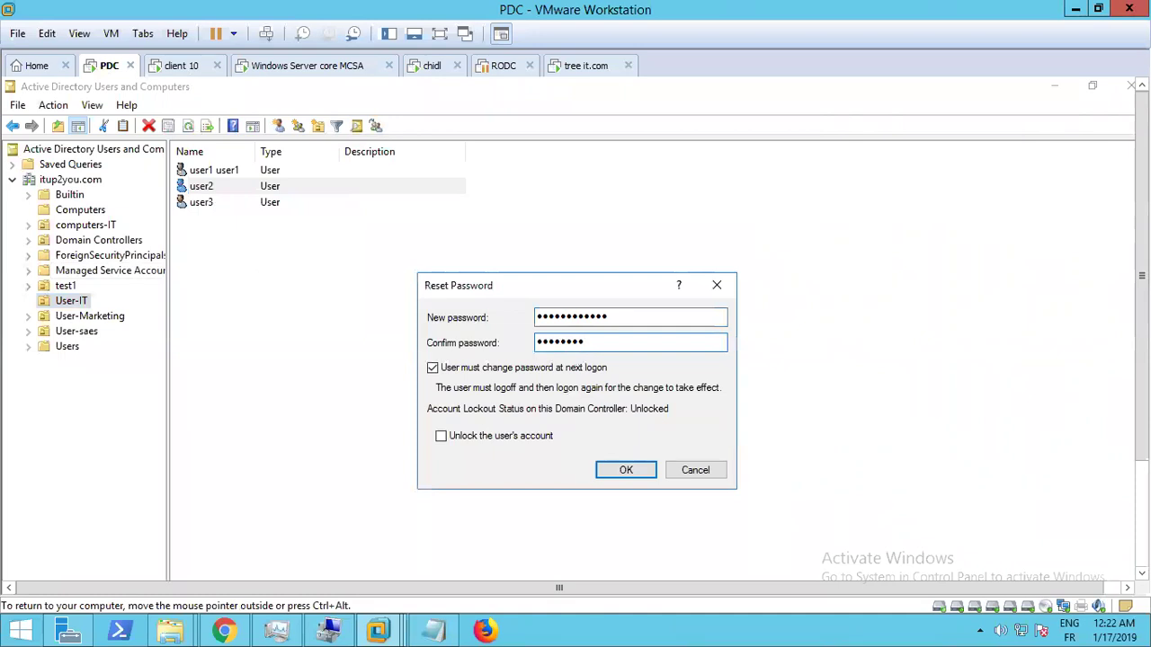
key("BackSpace")
key("BackSpace")
key("BackSpace")
key("BackSpace")
key("BackSpace")
key("BackSpace")
key("BackSpace")
type("****")
key("Caps_Lock")
type("*******")
key("Return")
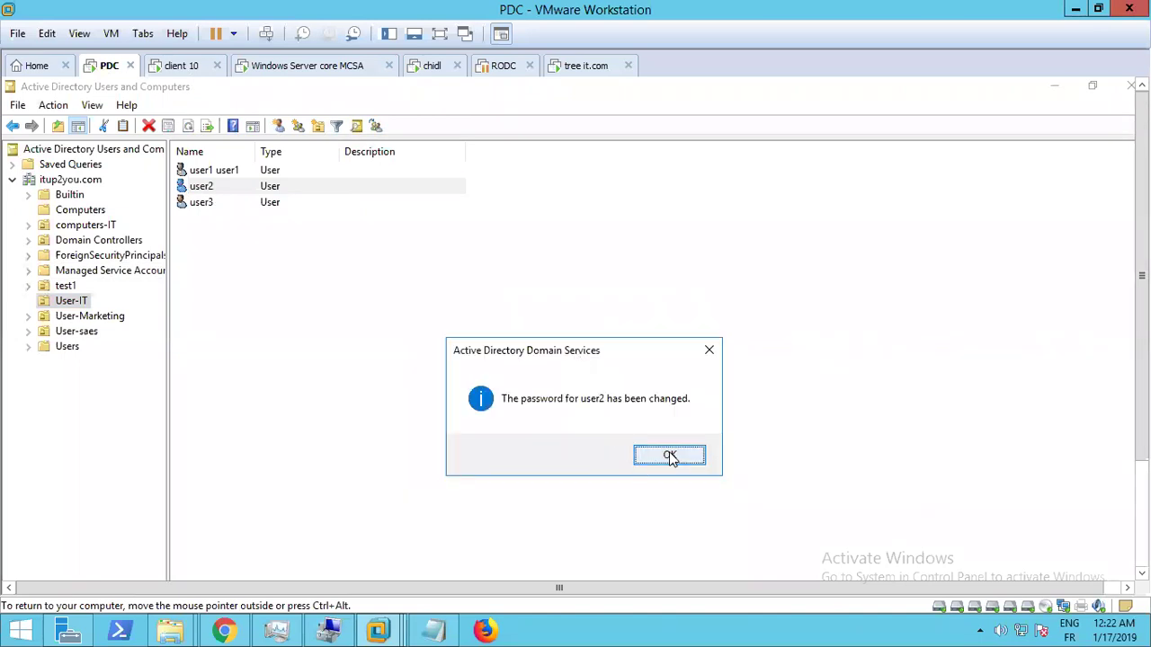
left_click(669, 456)
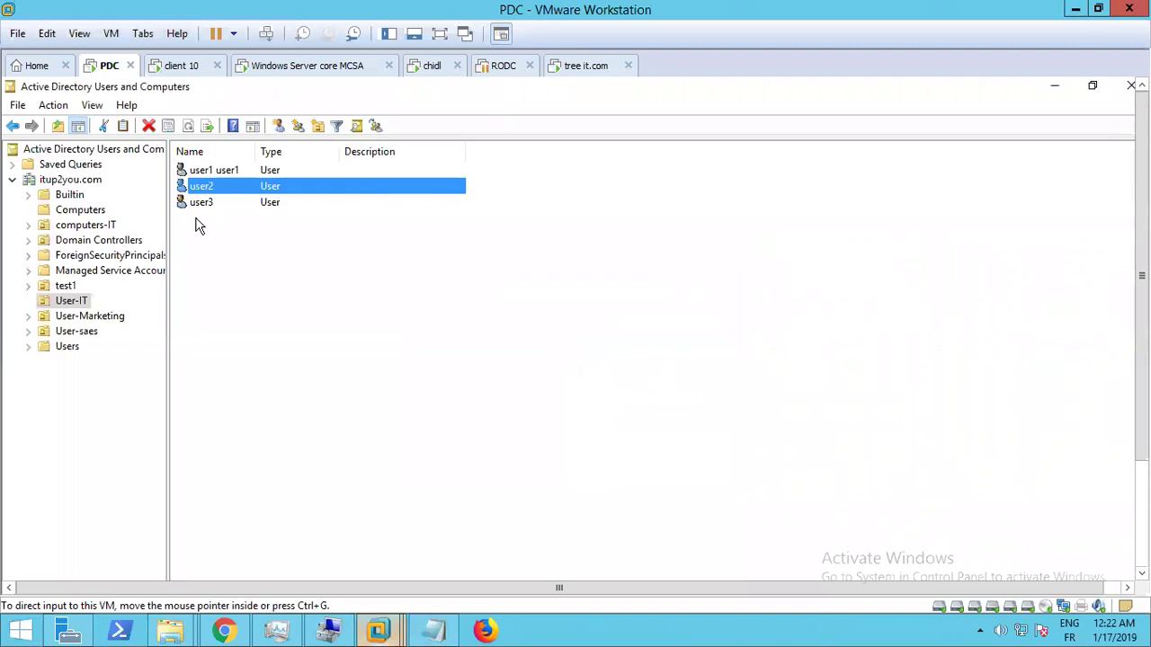
left_click(176, 67)
Cancel the pending password change, dismiss the lock screen and choose Other user
left_click(611, 457)
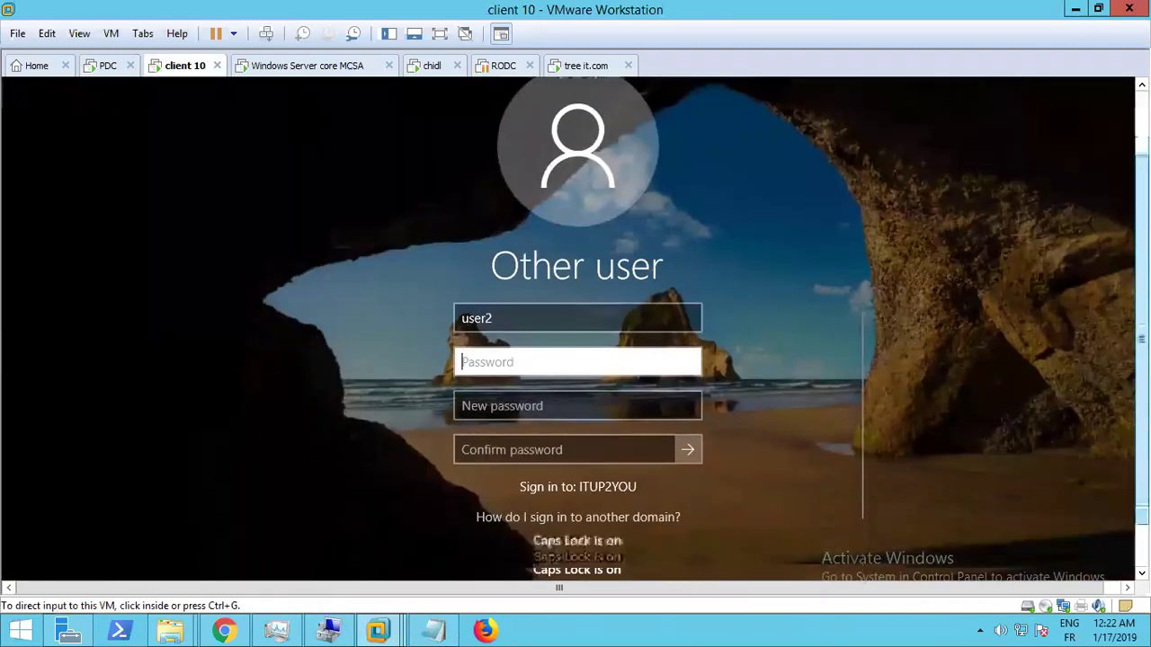
left_click(581, 509)
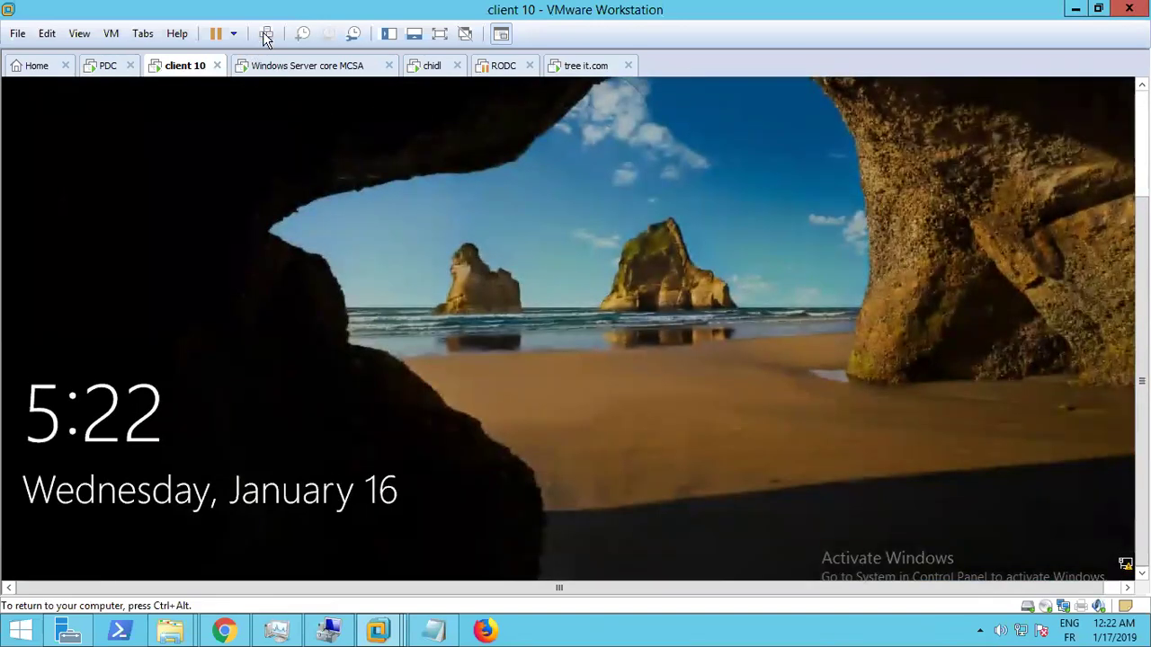
left_click(373, 316)
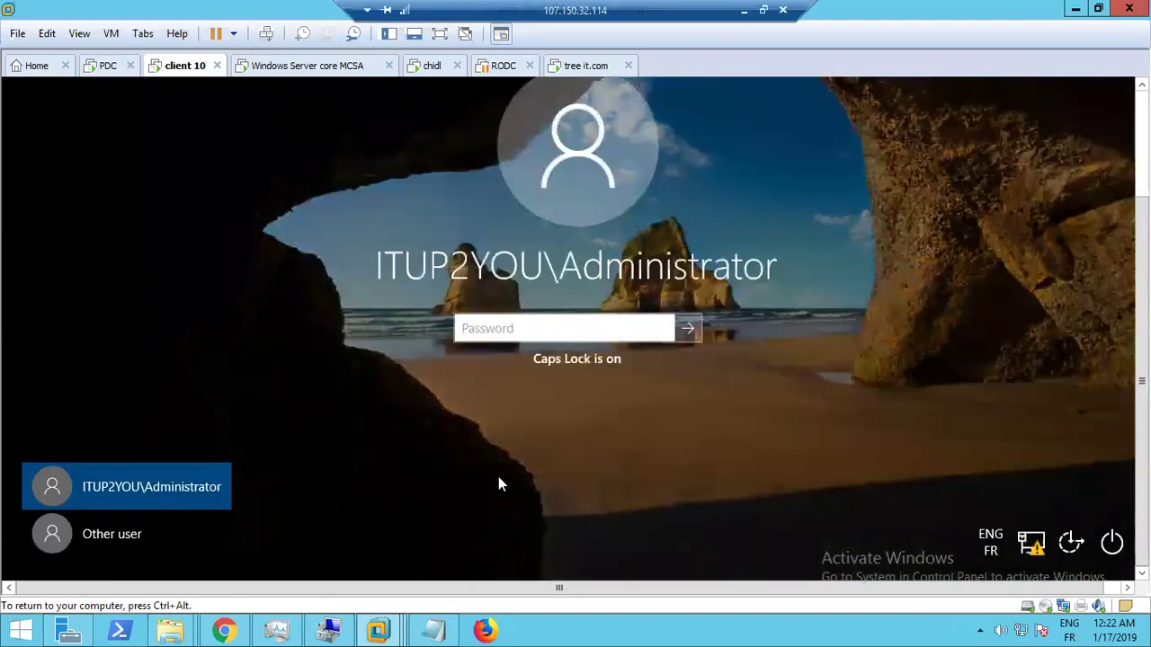
left_click(112, 534)
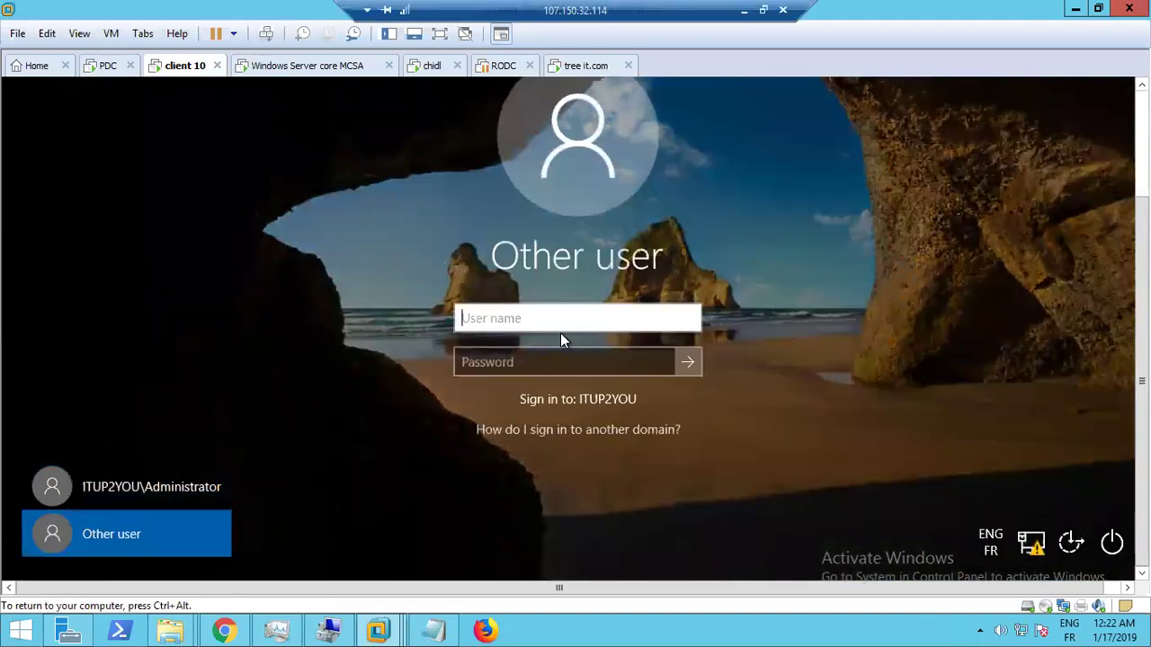
Try signing in as user2 with the reset password and dismiss the incorrect-password message
type("USERs")
key("BackSpace")
key("BackSpace")
key("BackSpace")
key("BackSpace")
key("BackSpace")
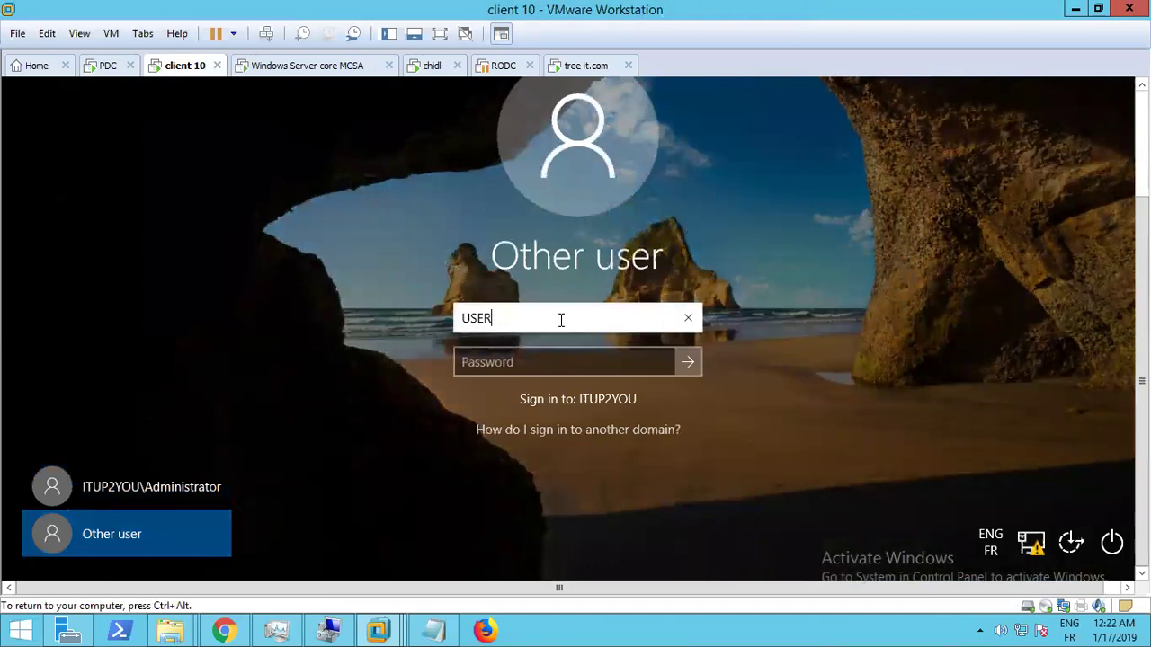
type("user2")
key("Tab")
type("•••••")
key("Caps_Lock")
type("•")
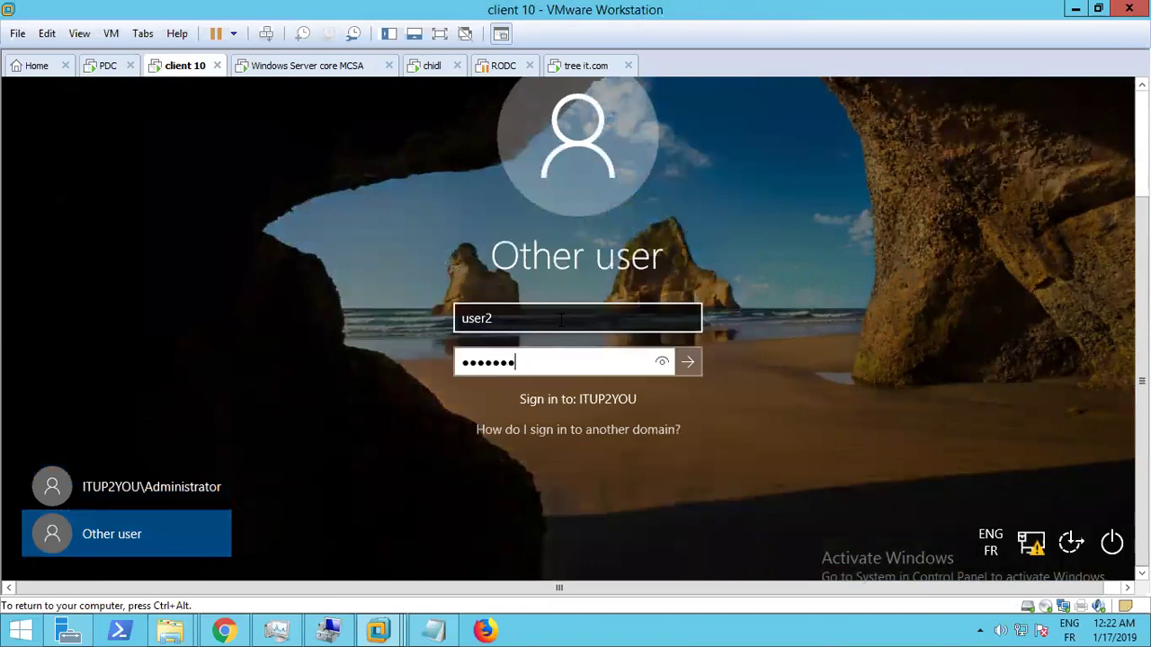
type("•••••")
key("Return")
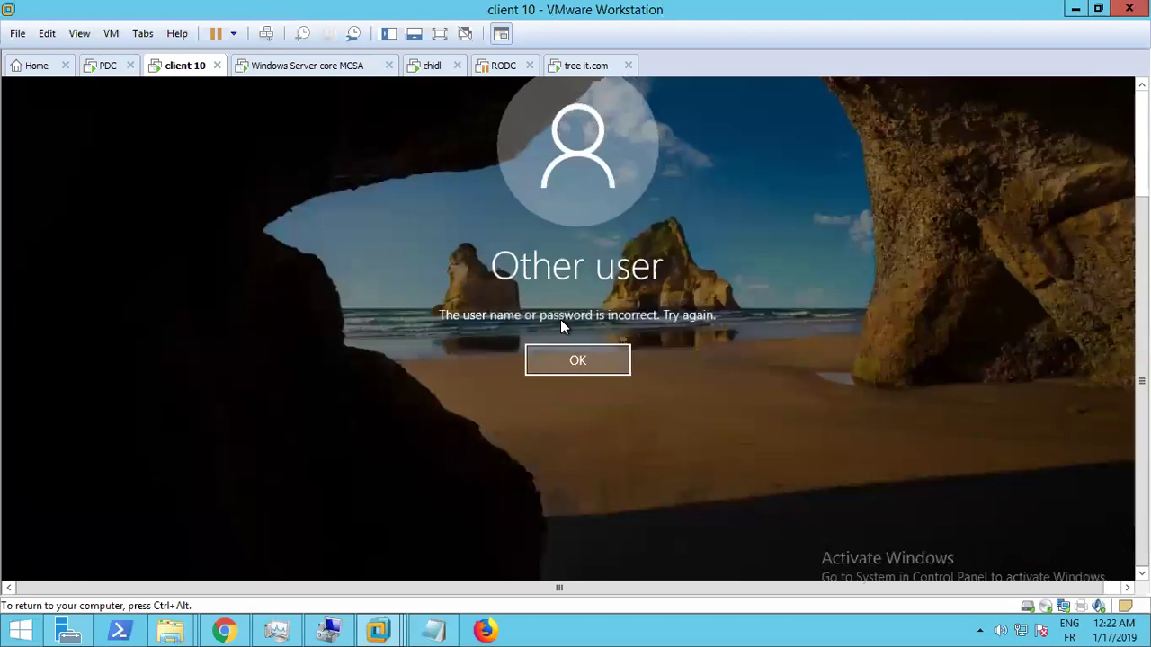
left_click(577, 361)
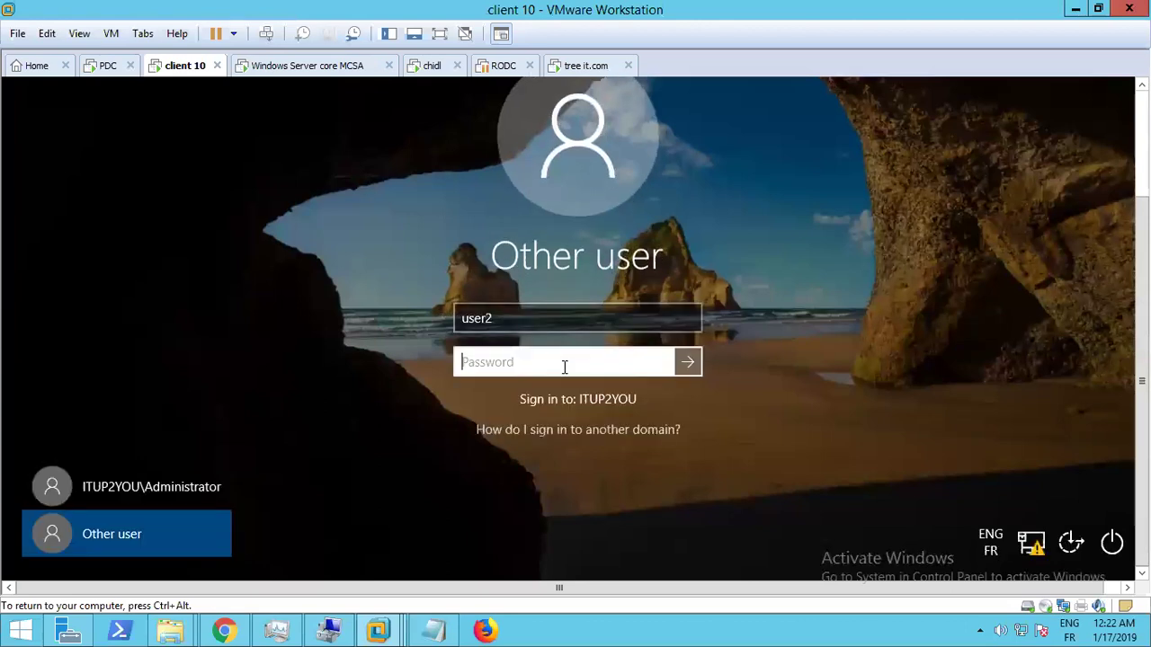
Retype user2's reset password with Caps Lock off and submit the sign-in
key("Caps_Lock")
type("•••••")
key("BackSpace")
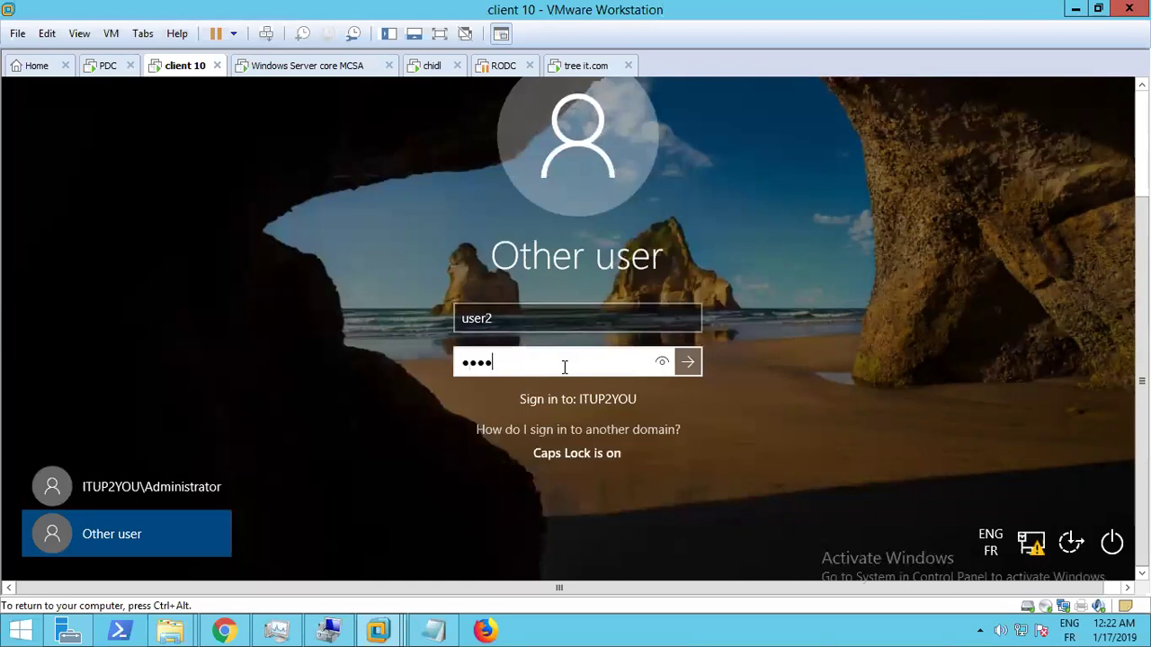
type("•••••••")
key("Return")
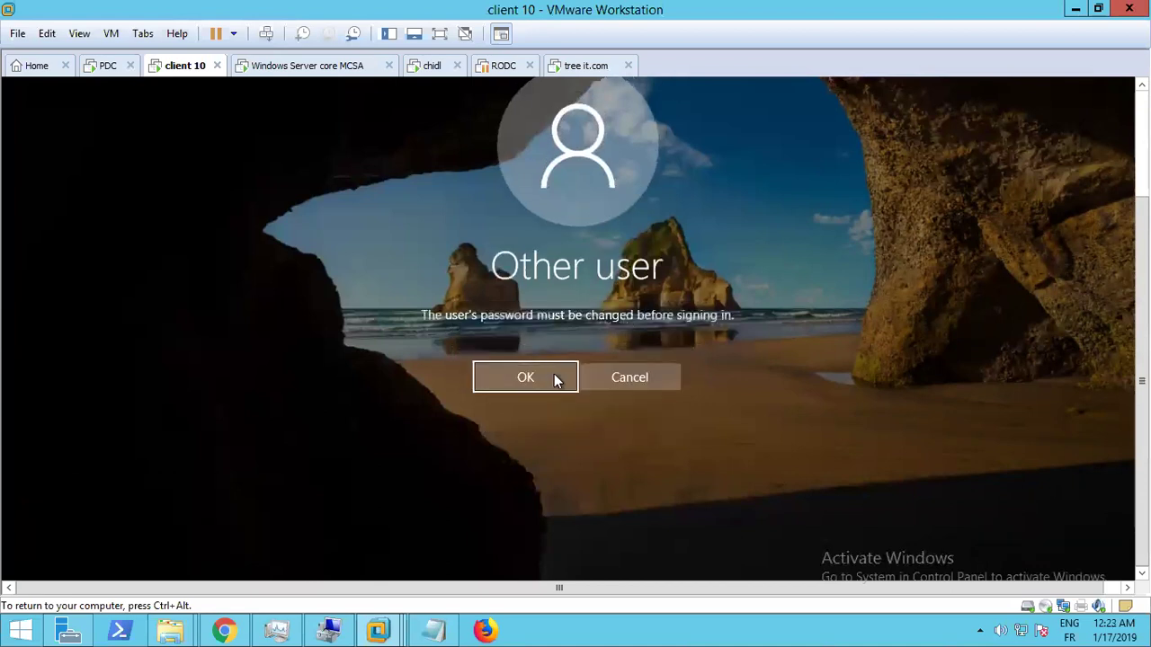
Accept the required change, enter and confirm a new password for user2, and continue to the desktop
left_click(525, 378)
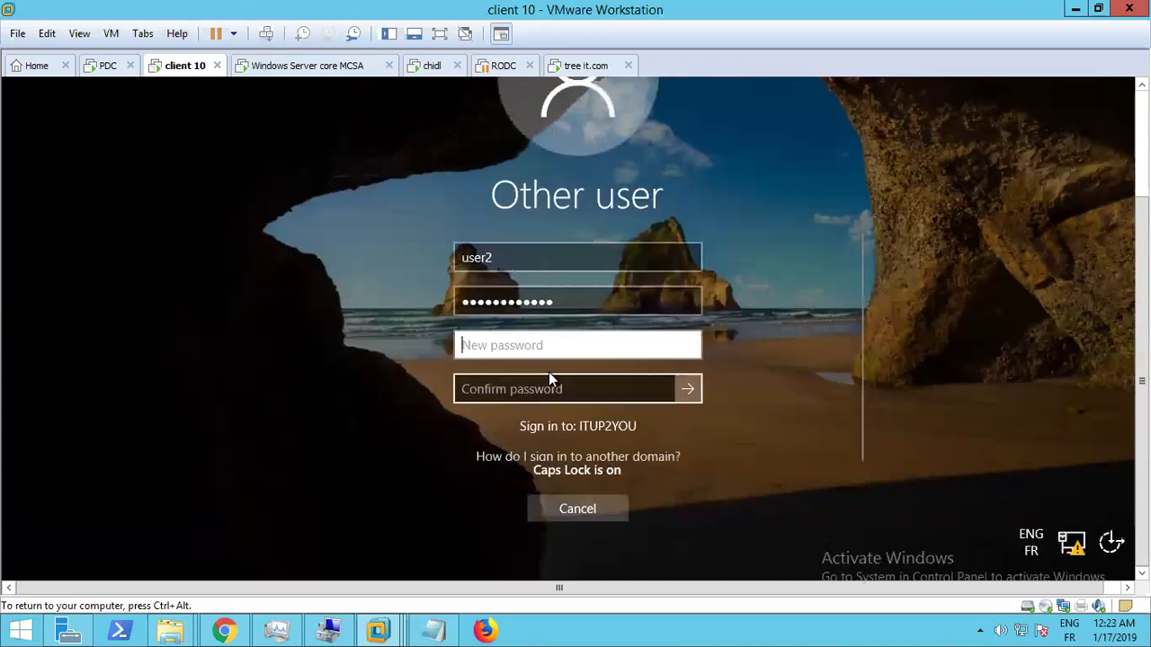
type("•••••••")
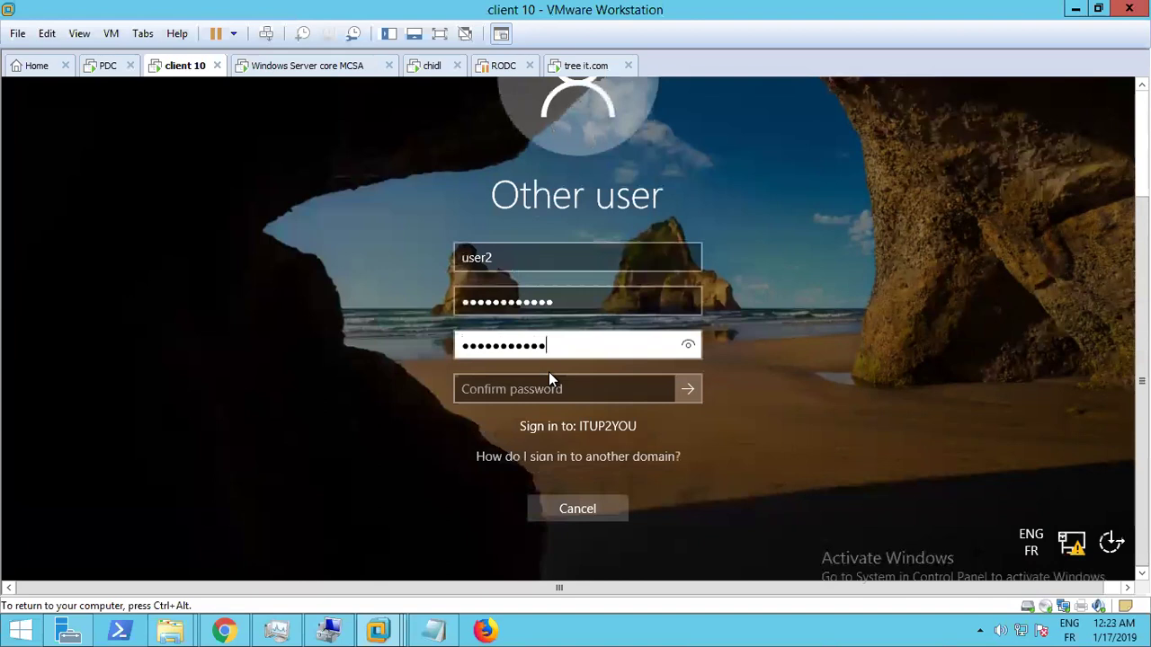
key("Tab")
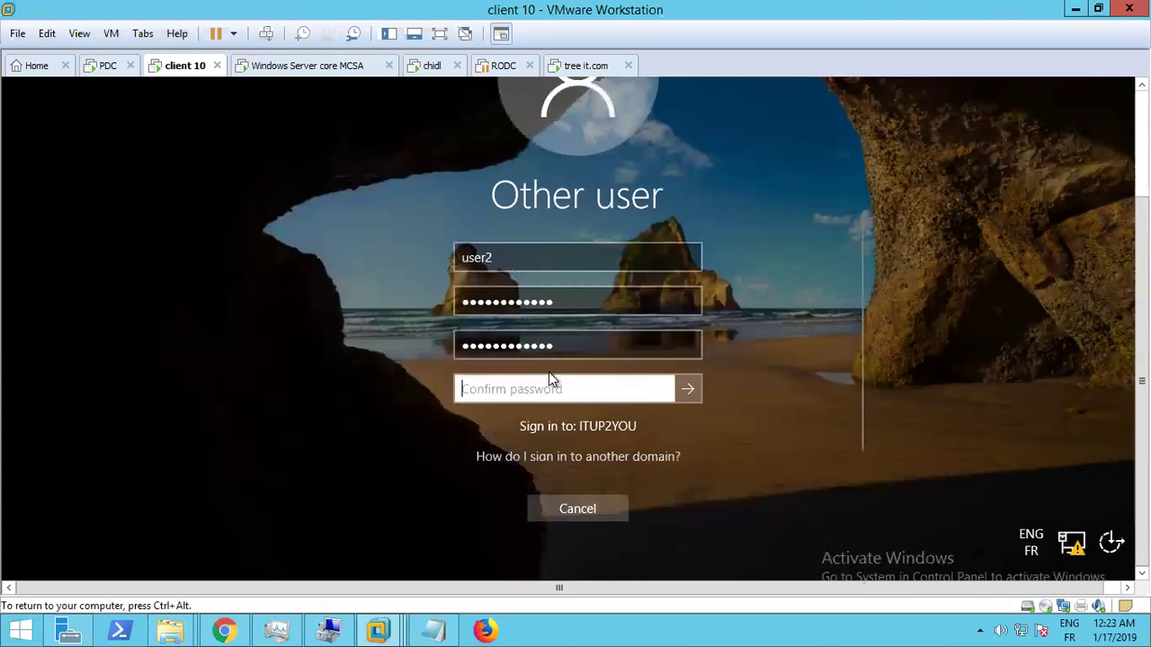
type("••••")
key("Caps_Lock")
type("•••")
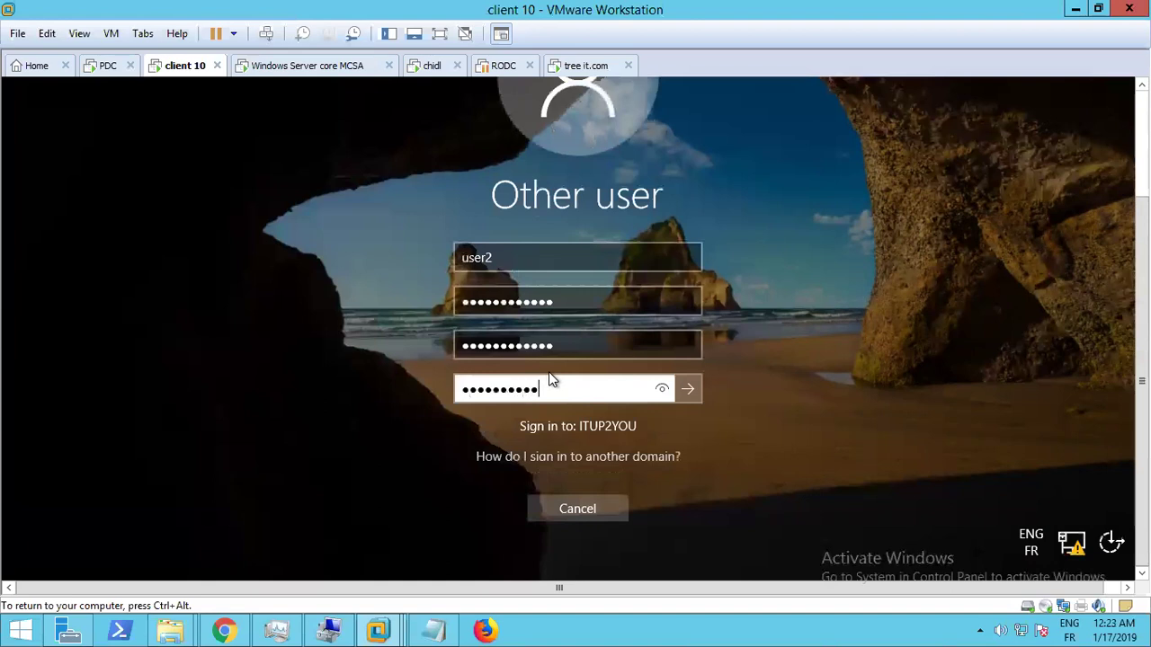
key("Return")
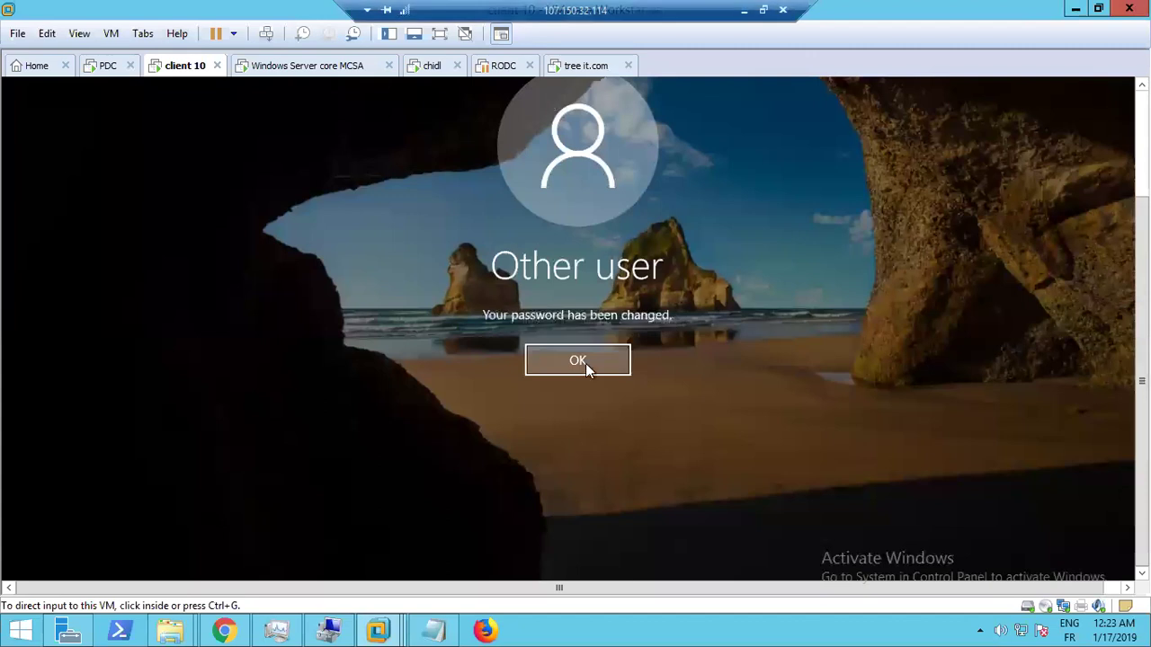
left_click(586, 364)
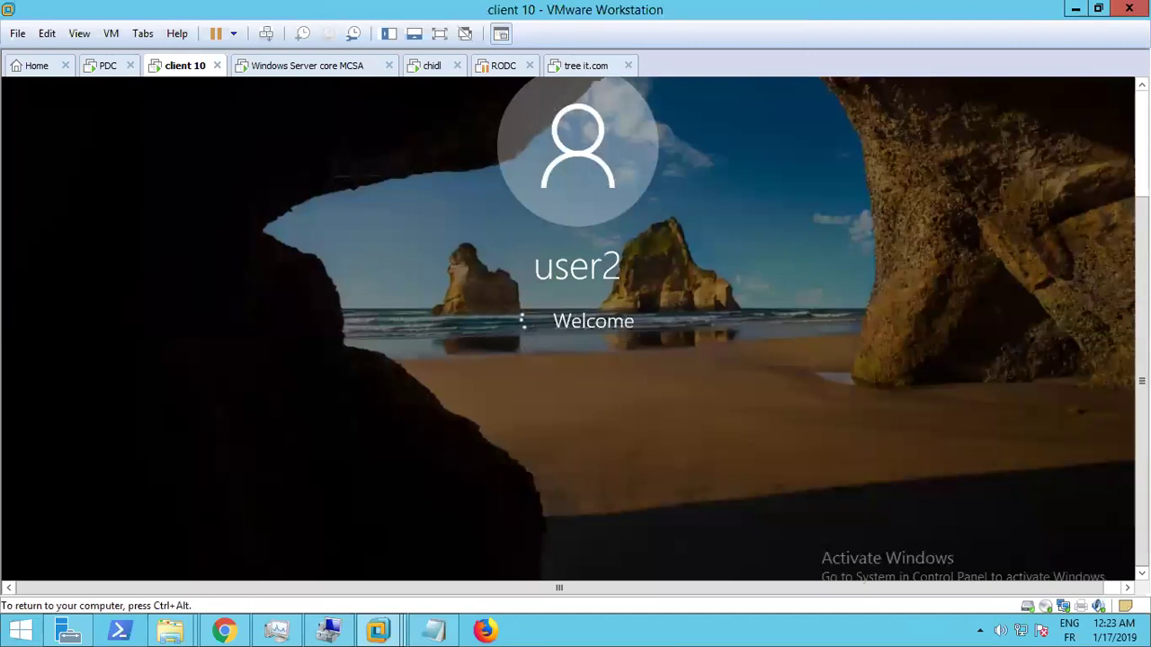
mouse_move(682, 9)
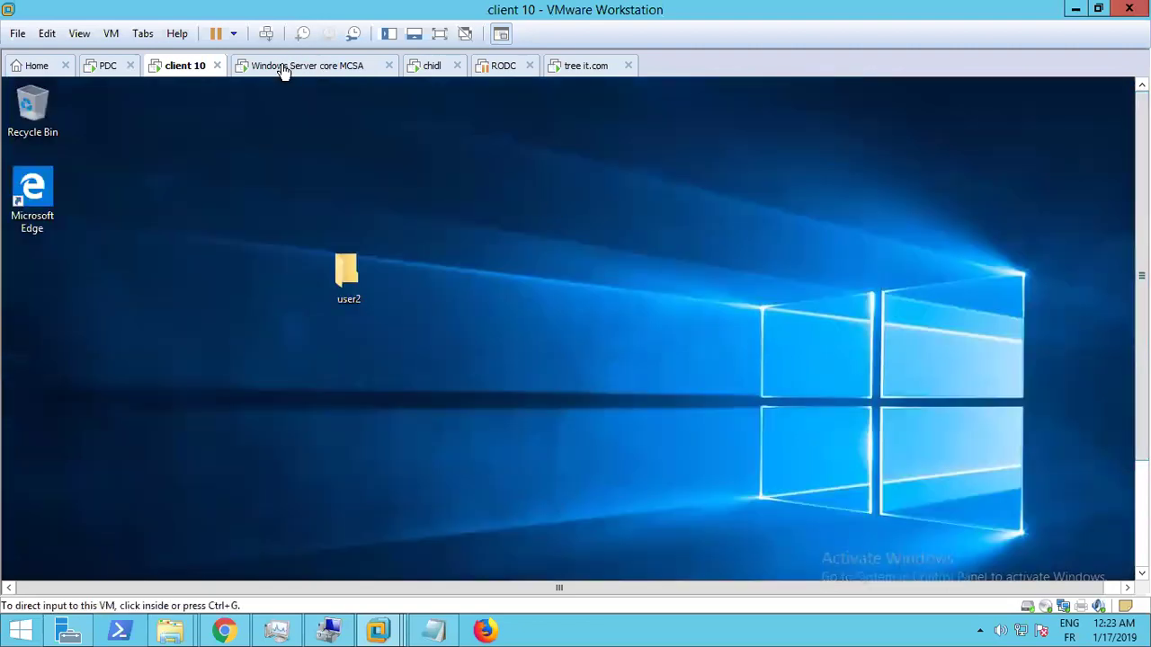
Cycle through the VM tabs to the tree it.com machine and wake its screen
left_click(284, 67)
left_click(205, 61)
left_click(282, 72)
left_click(426, 72)
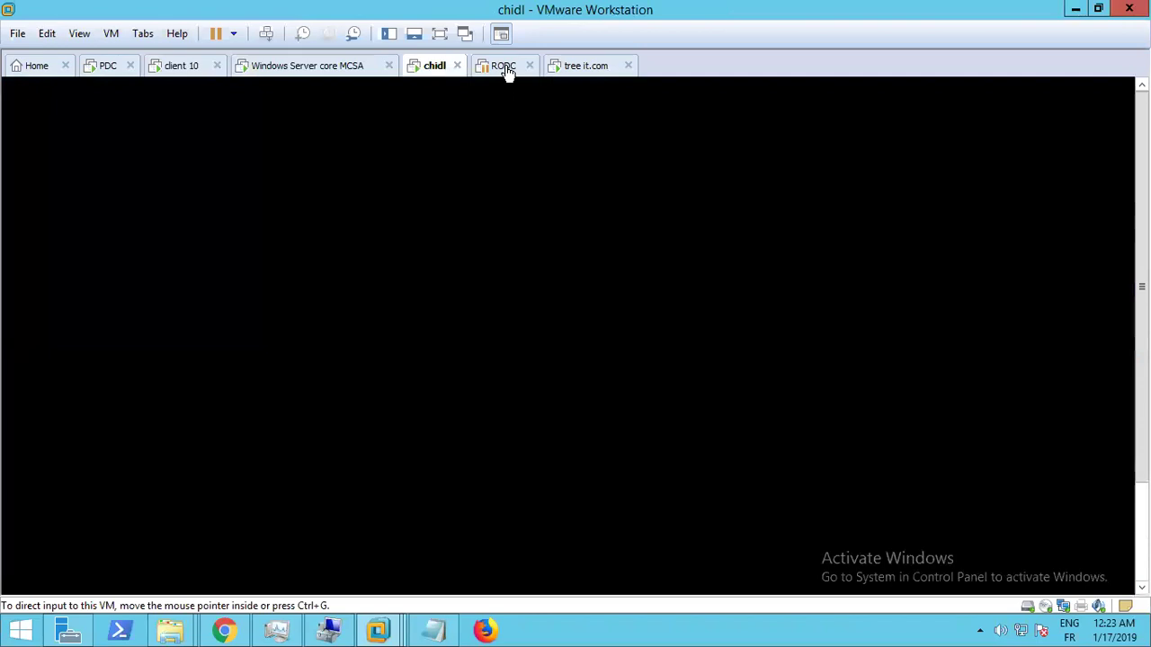
left_click(509, 71)
left_click(584, 76)
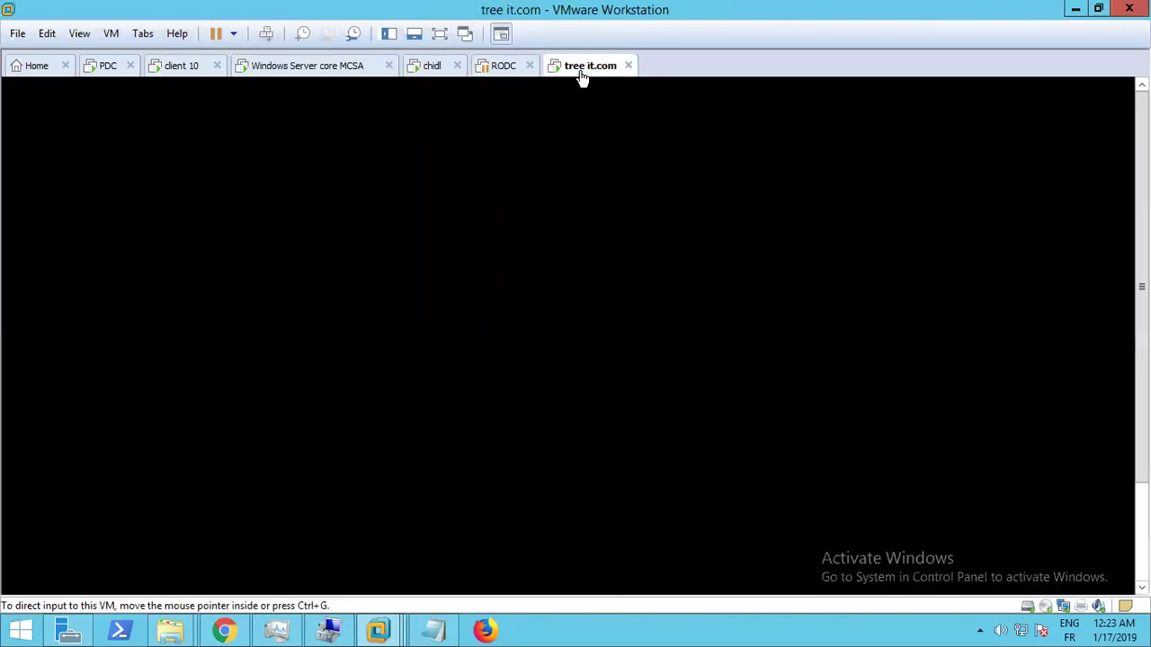
left_click(565, 227)
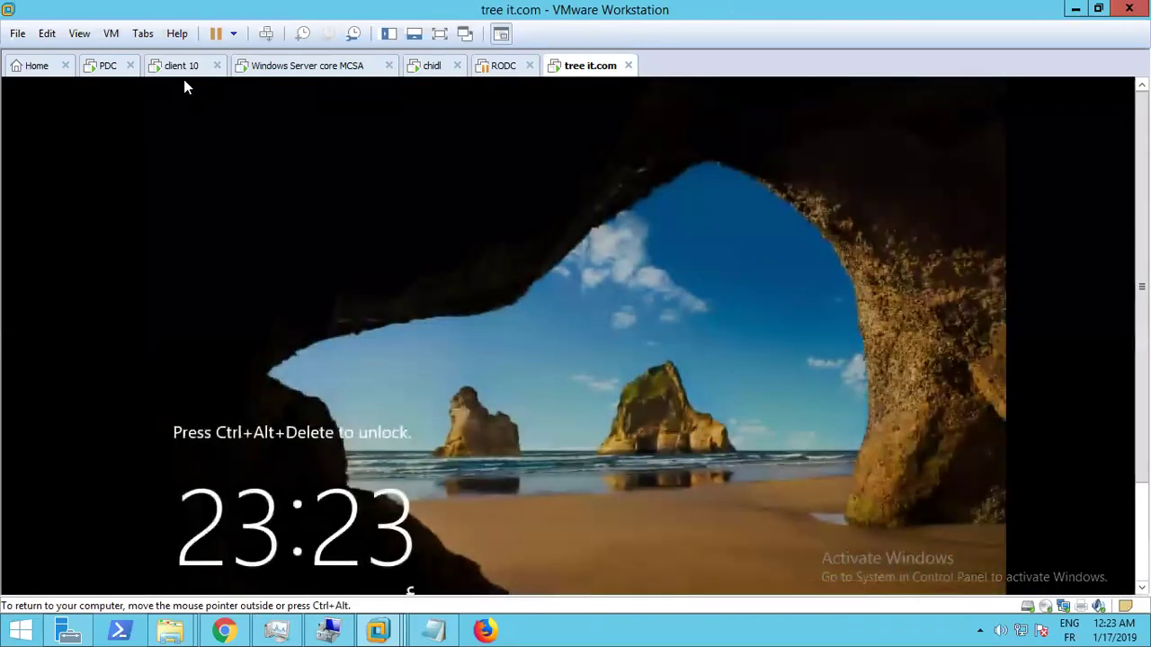
Show the tree it.com VM full screen, then return it to windowed view
left_click(79, 34)
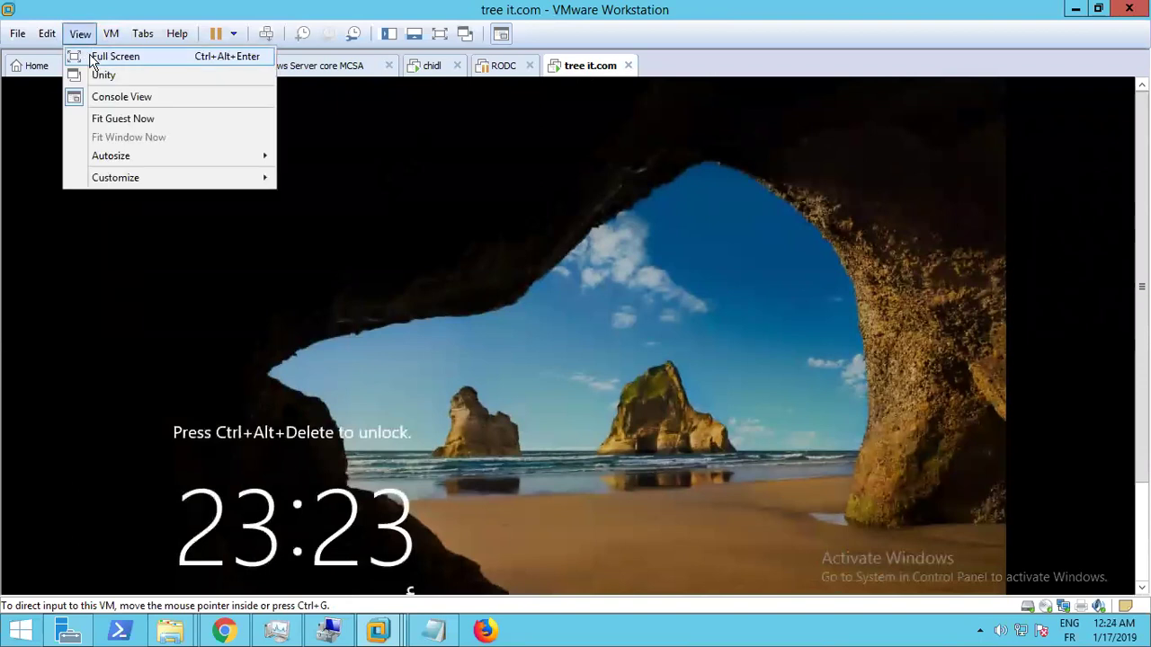
left_click(99, 56)
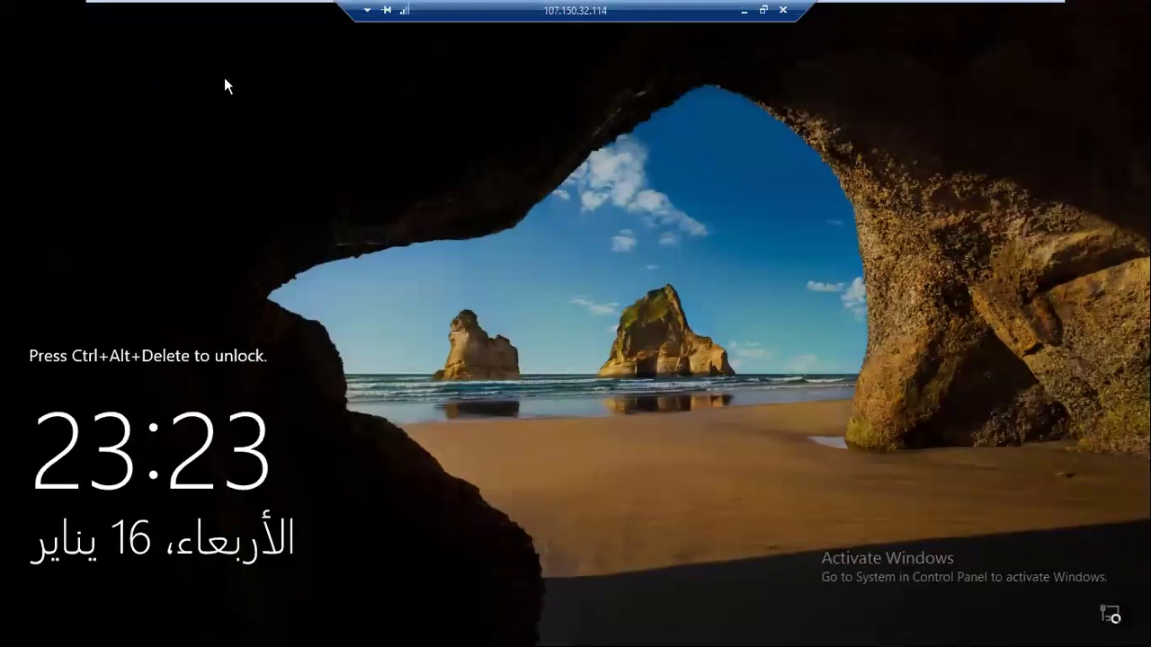
mouse_move(932, 24)
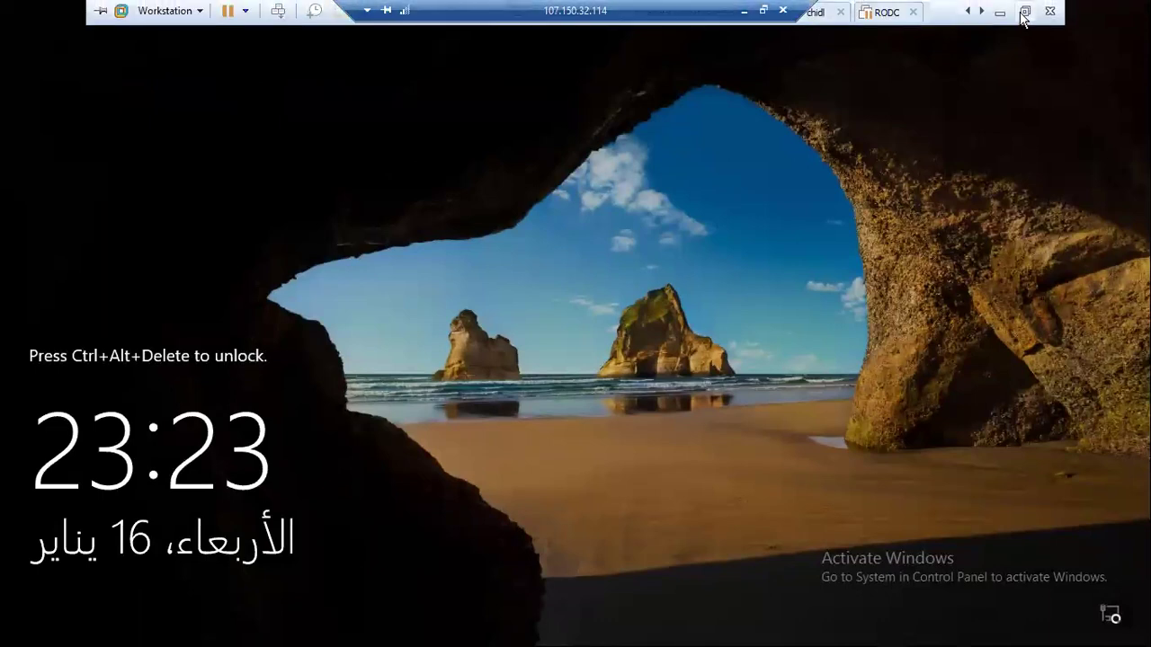
key("ctrl+alt+Return")
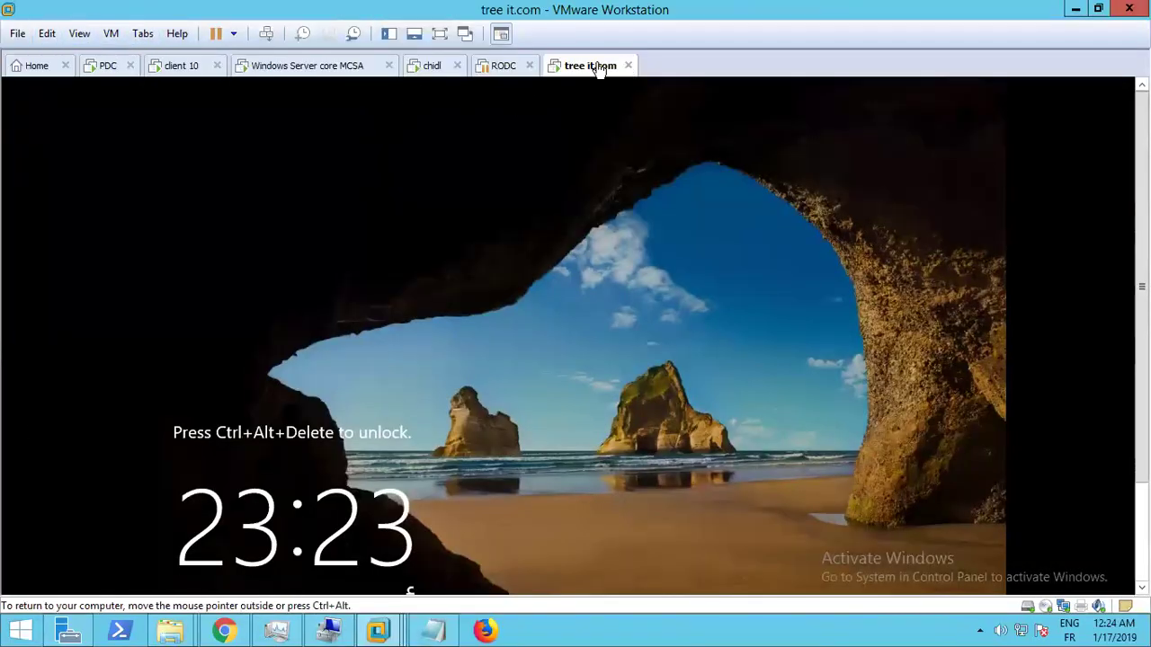
left_click(79, 35)
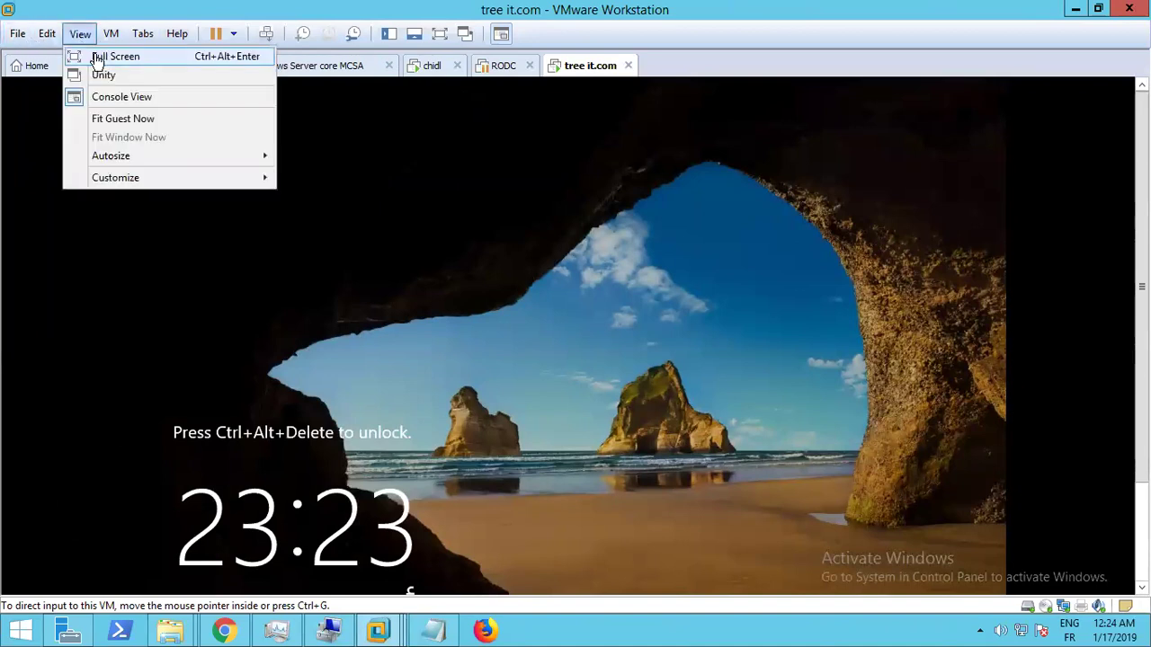
left_click(94, 55)
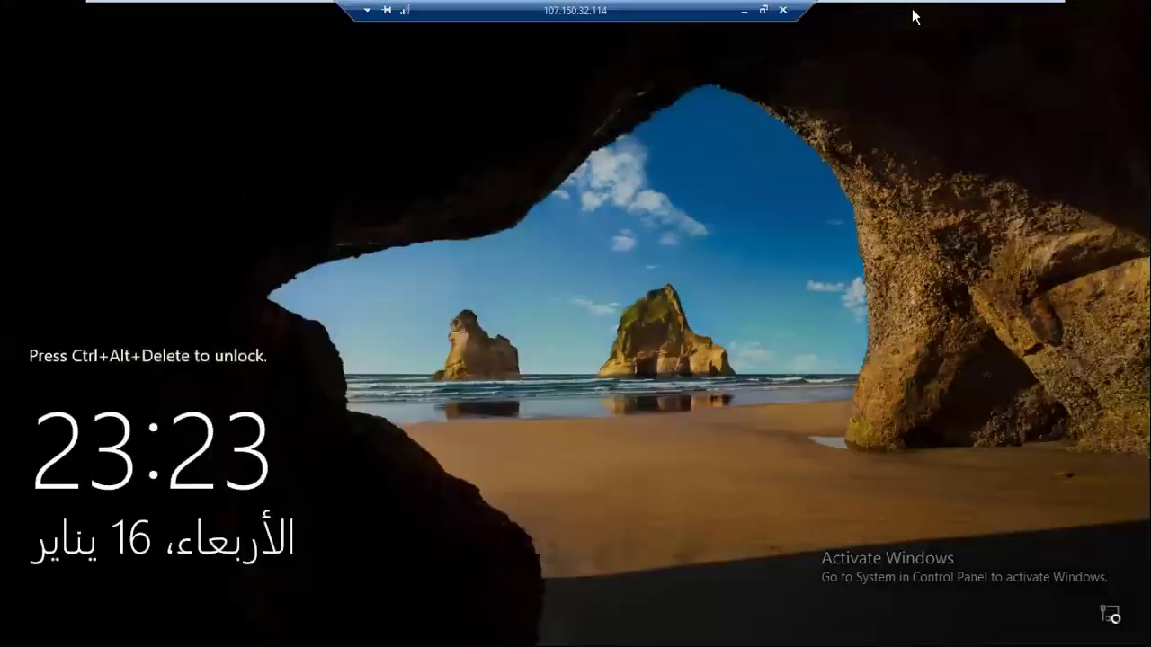
left_click(1024, 11)
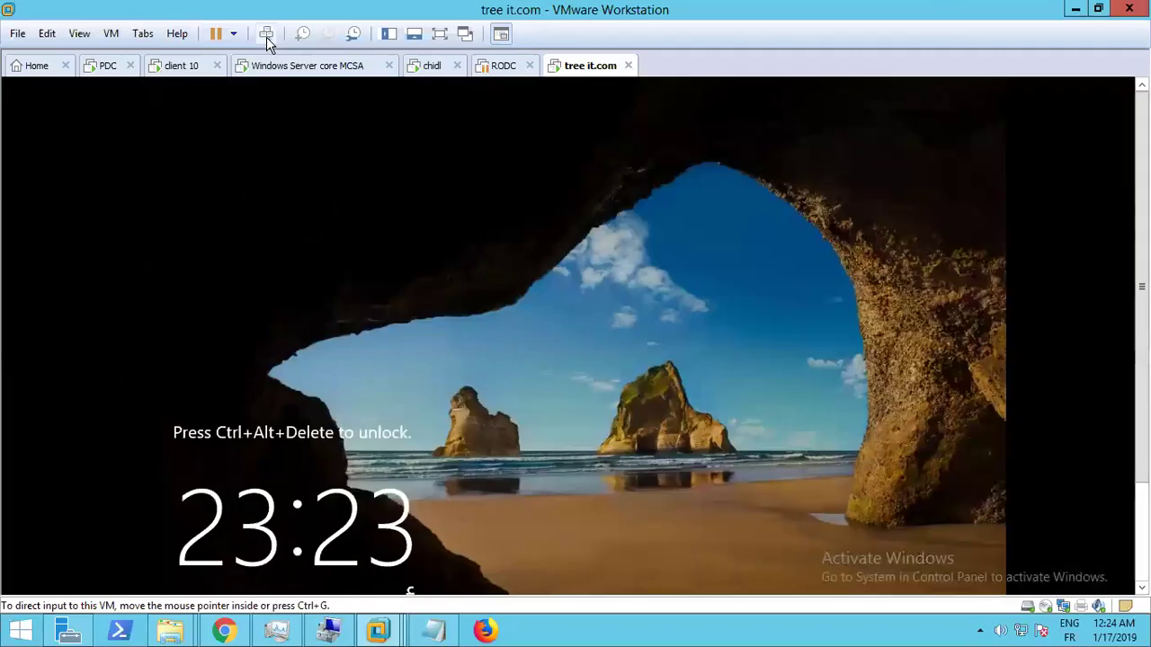
Unlock the tree it.com VM and sign in as IT\Administrator, correcting the Caps Lock mistake
left_click(266, 34)
left_click(408, 353)
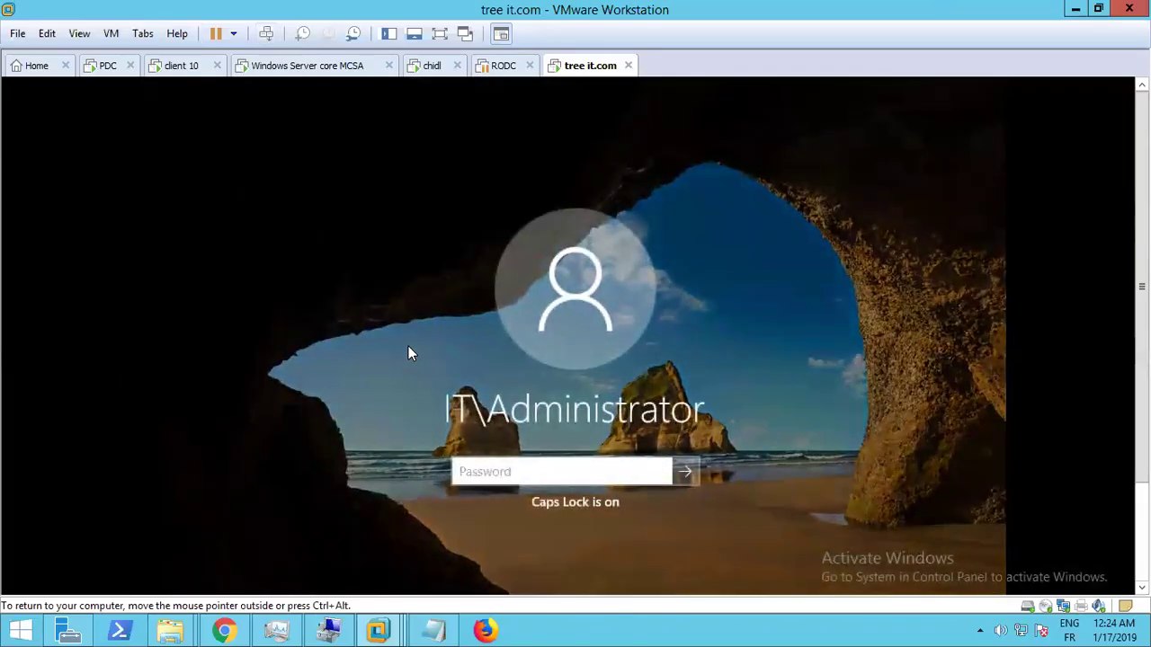
type("*******")
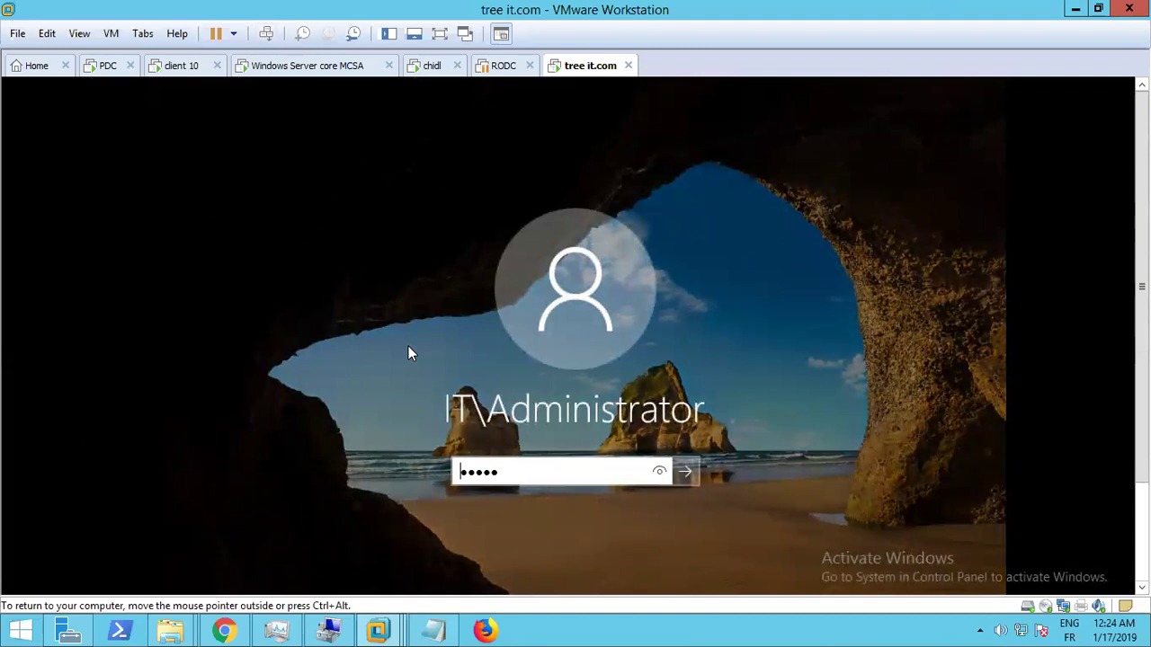
type("*****")
key("Return")
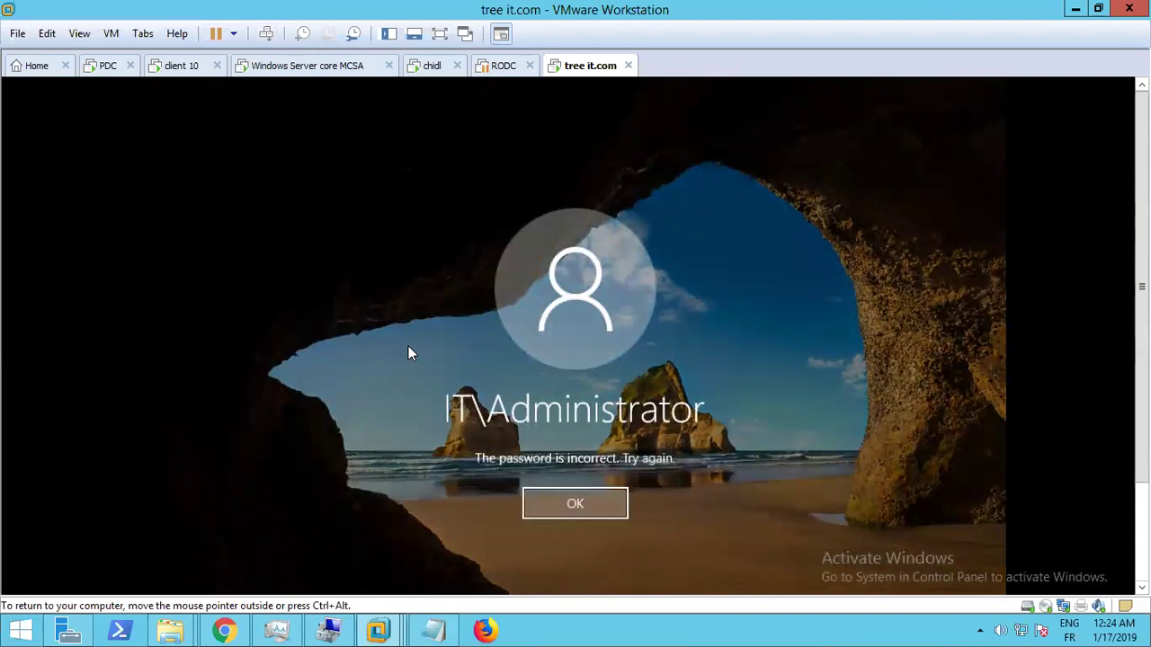
key("Return")
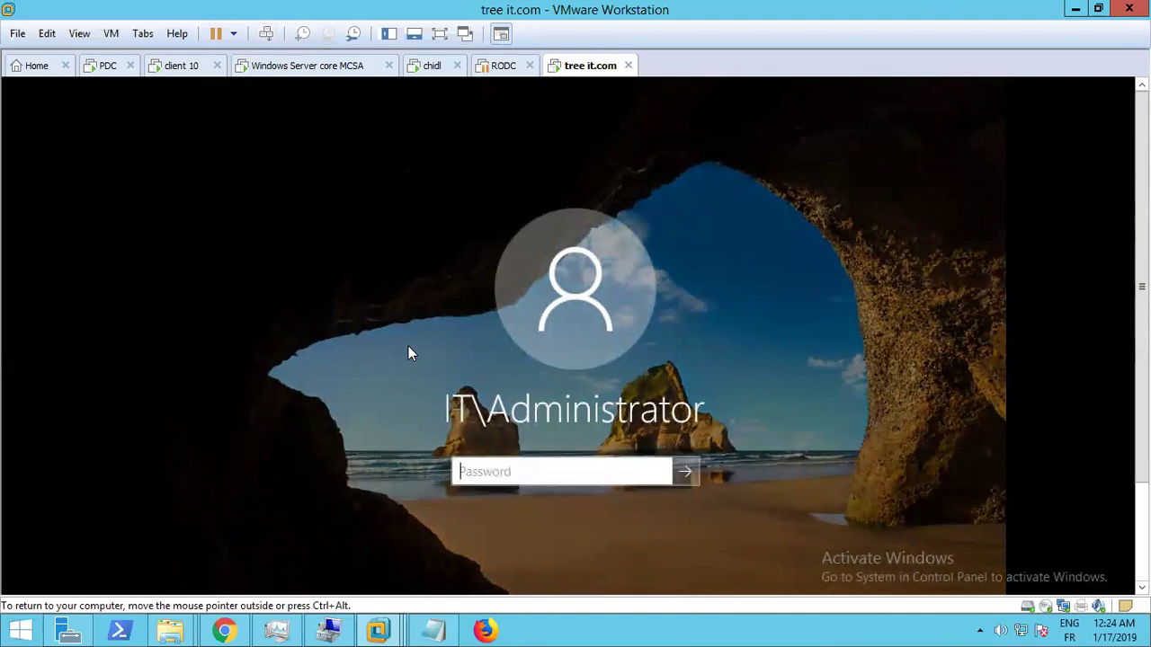
key("Caps_Lock")
type("****")
key("Caps_Lock")
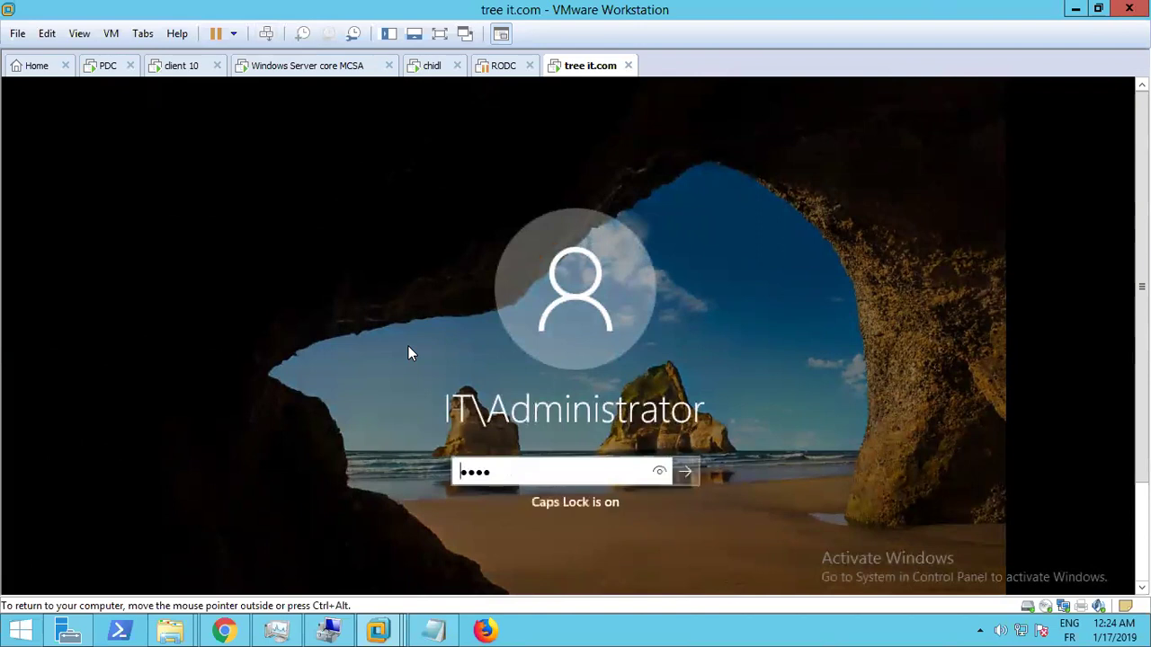
type("********")
key("Return")
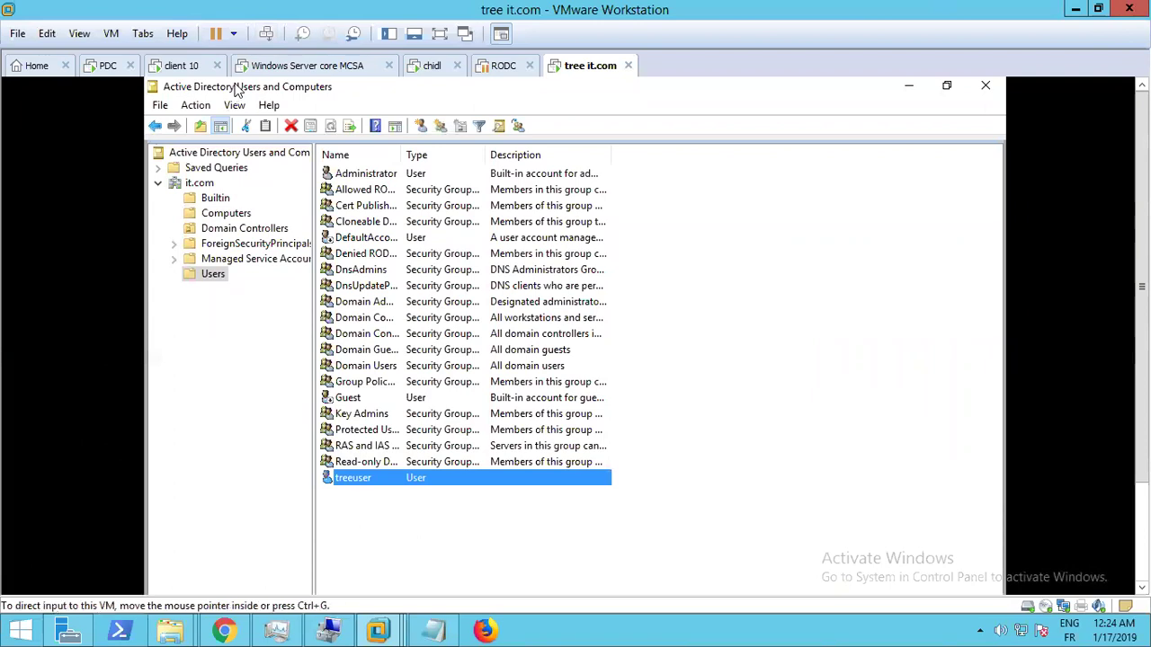
Switch to the client 10 VM and browse the VM menus before closing them
left_click(175, 70)
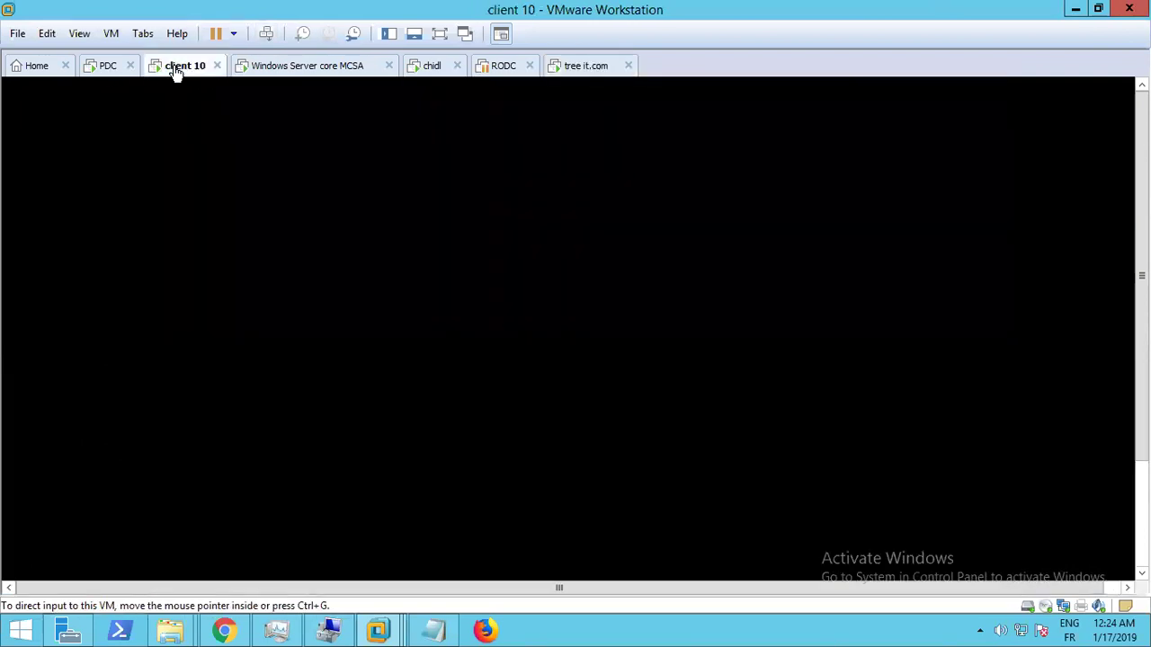
right_click(176, 71)
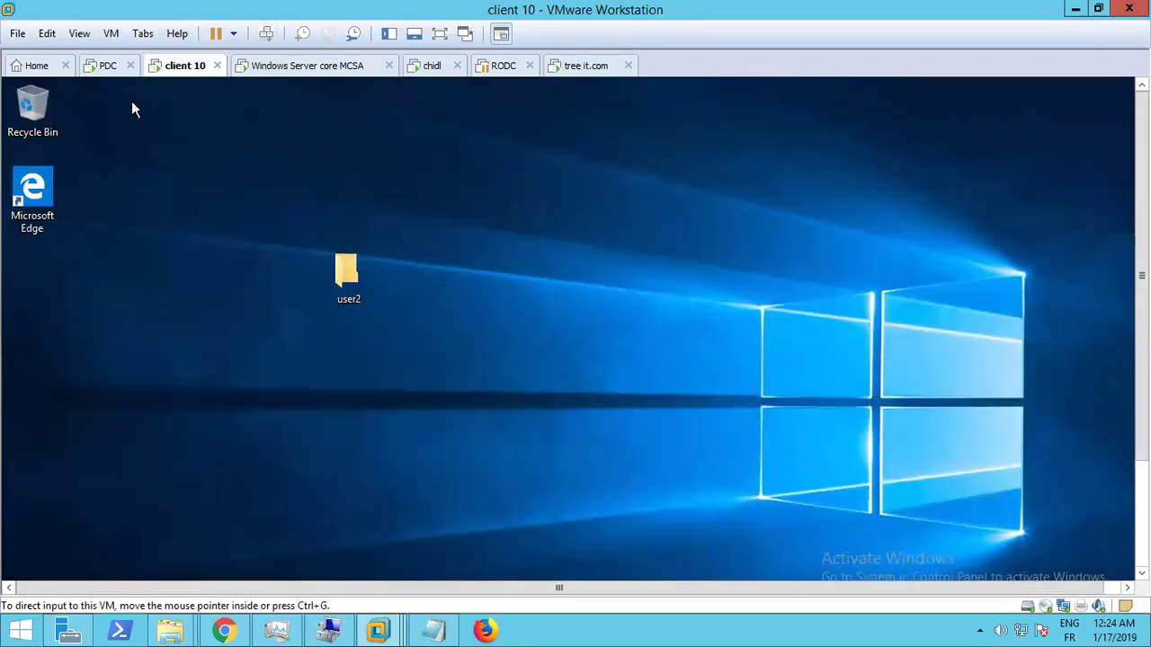
left_click(79, 33)
left_click(111, 33)
key("Right")
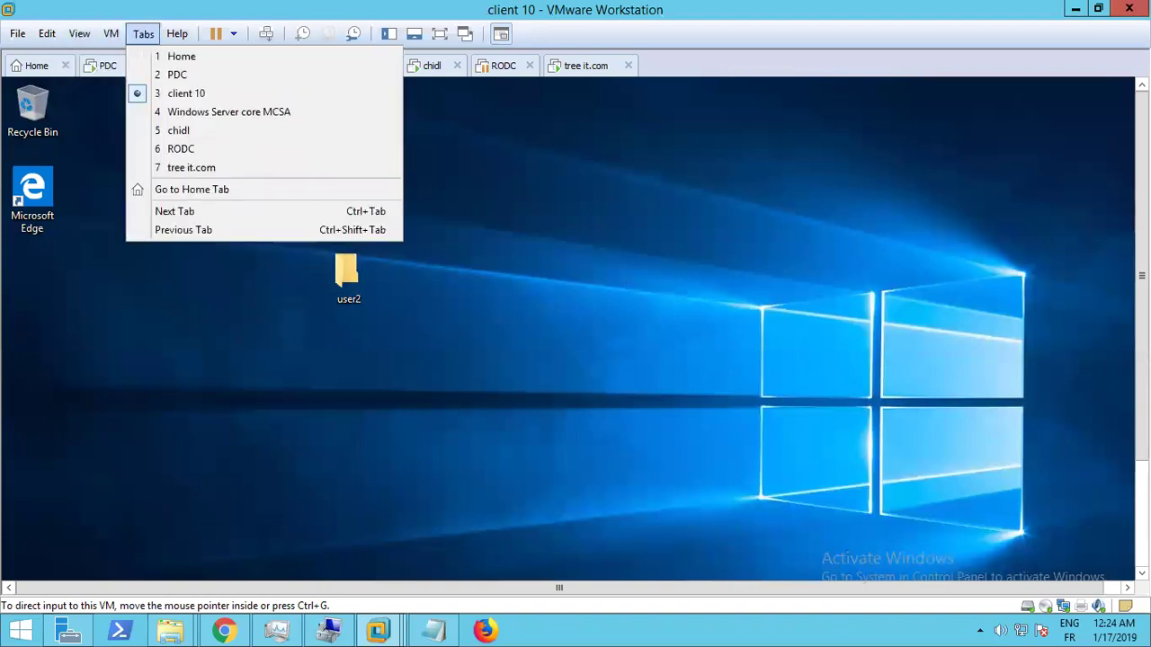
key("Escape")
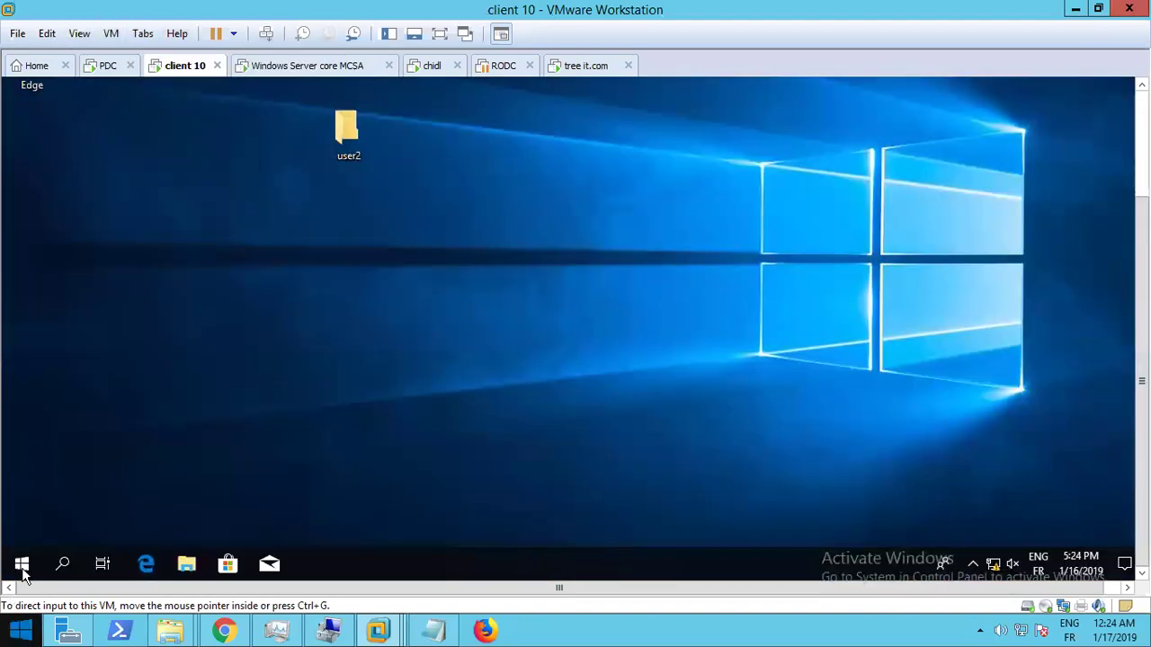
Sign user2 out via the Start menu and dismiss the lock screen
right_click(23, 566)
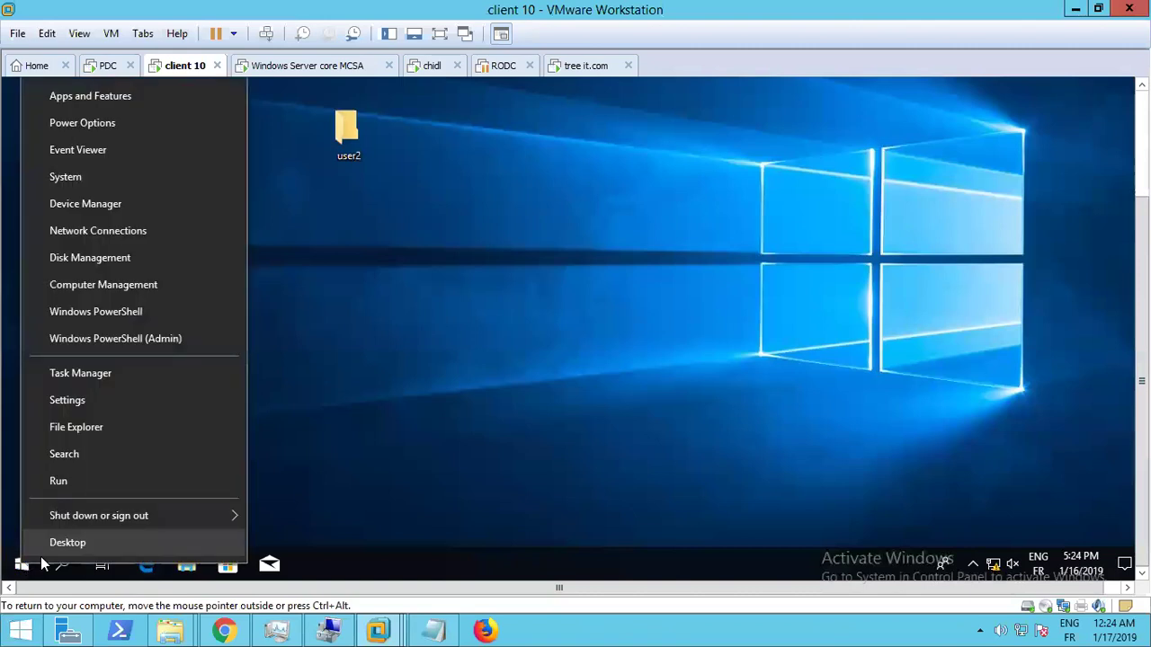
mouse_move(100, 519)
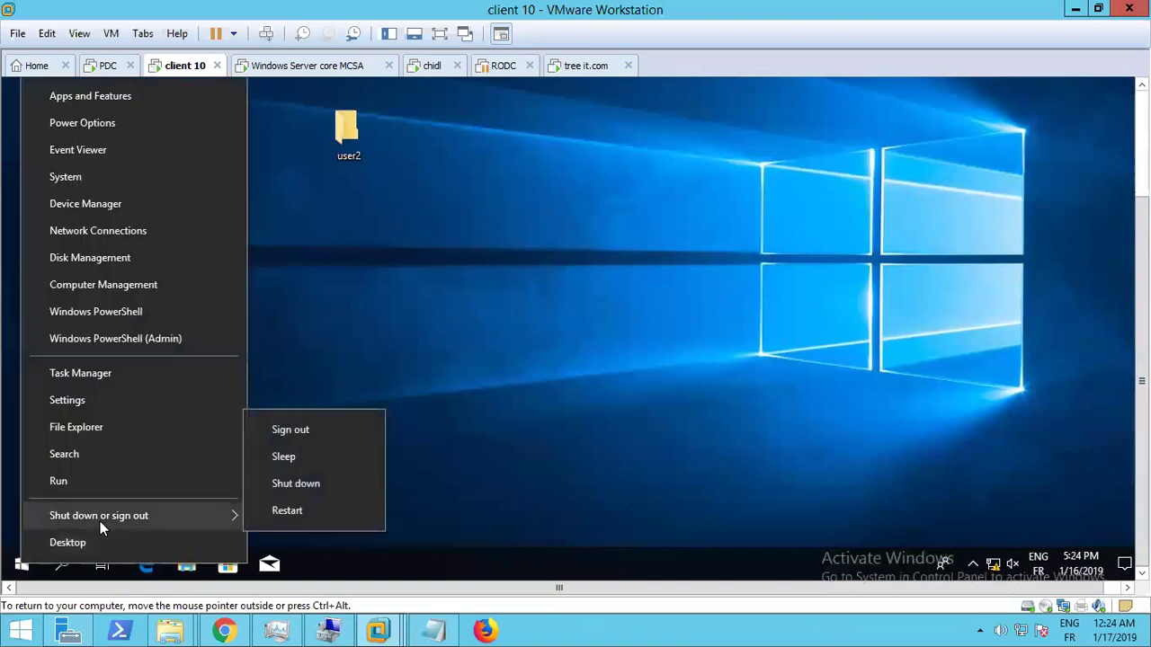
left_click(299, 430)
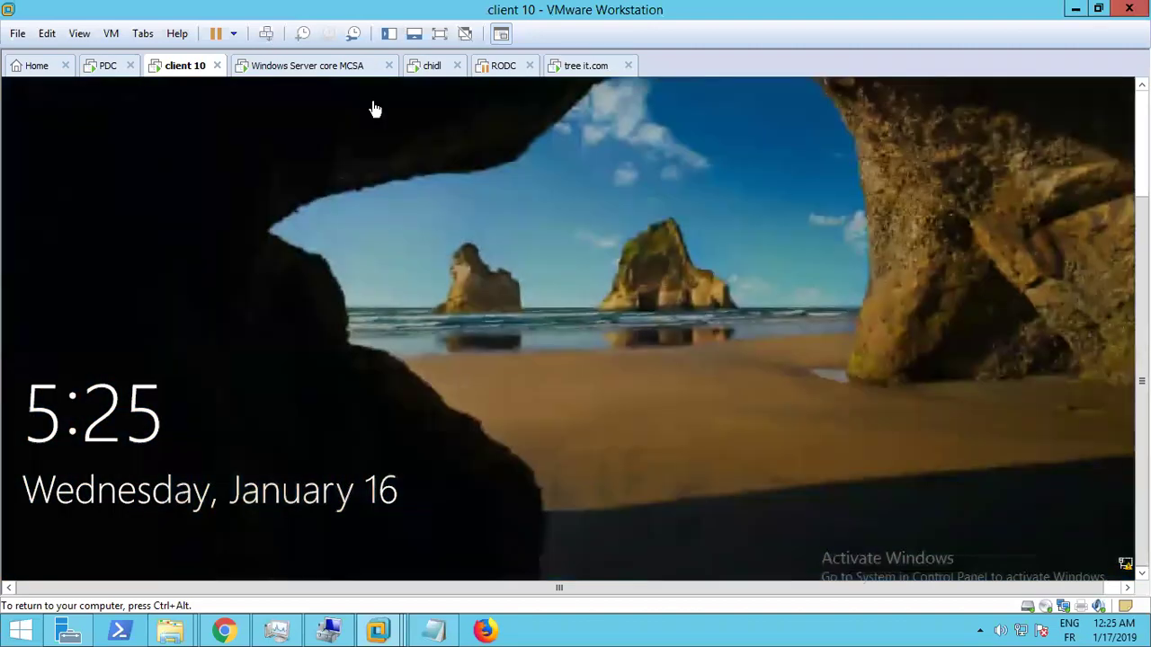
left_click(495, 313)
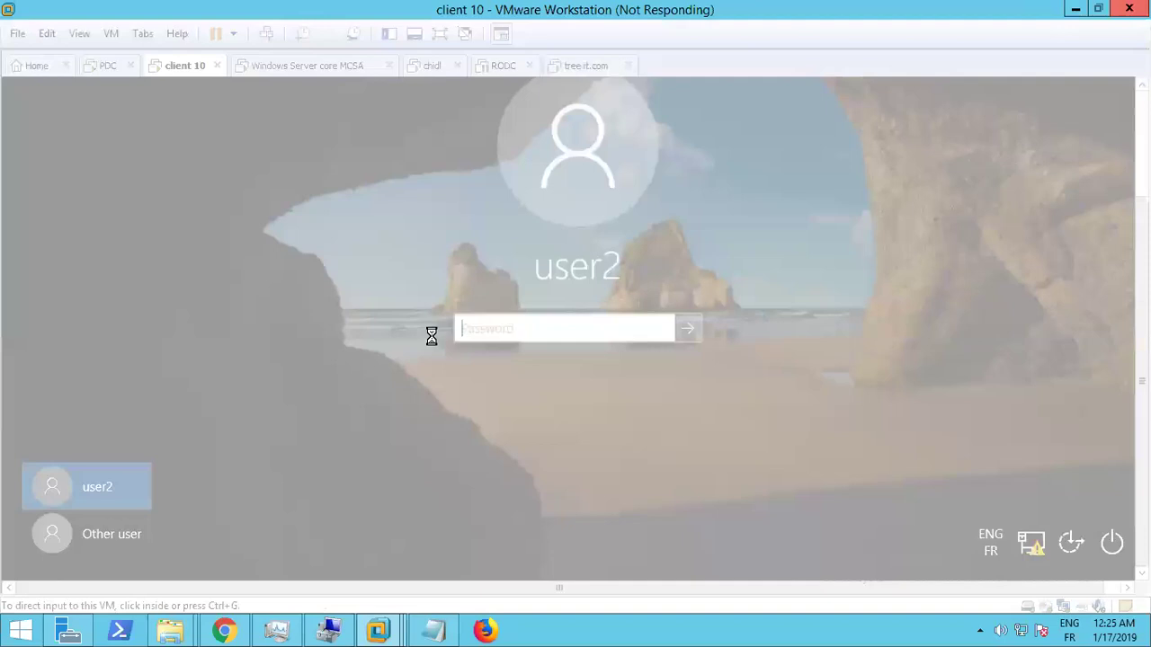
mouse_move(685, 9)
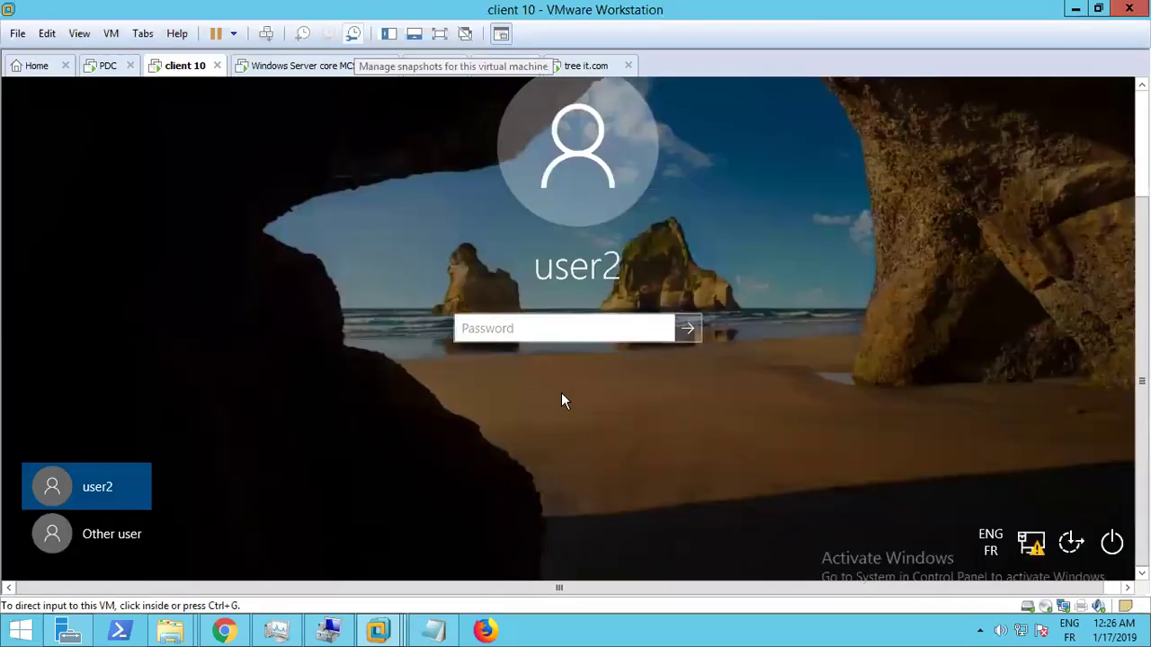
Sign in on client 10 as it\treeuser with its password, which fails as domain unavailable
left_click(114, 532)
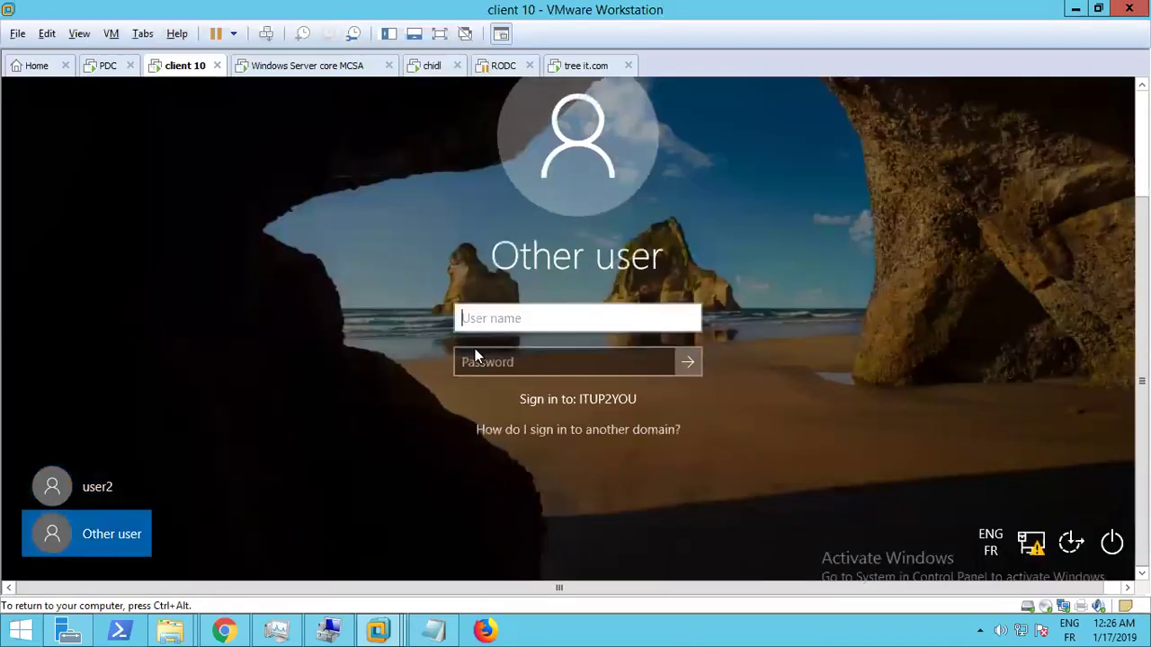
left_click(80, 34)
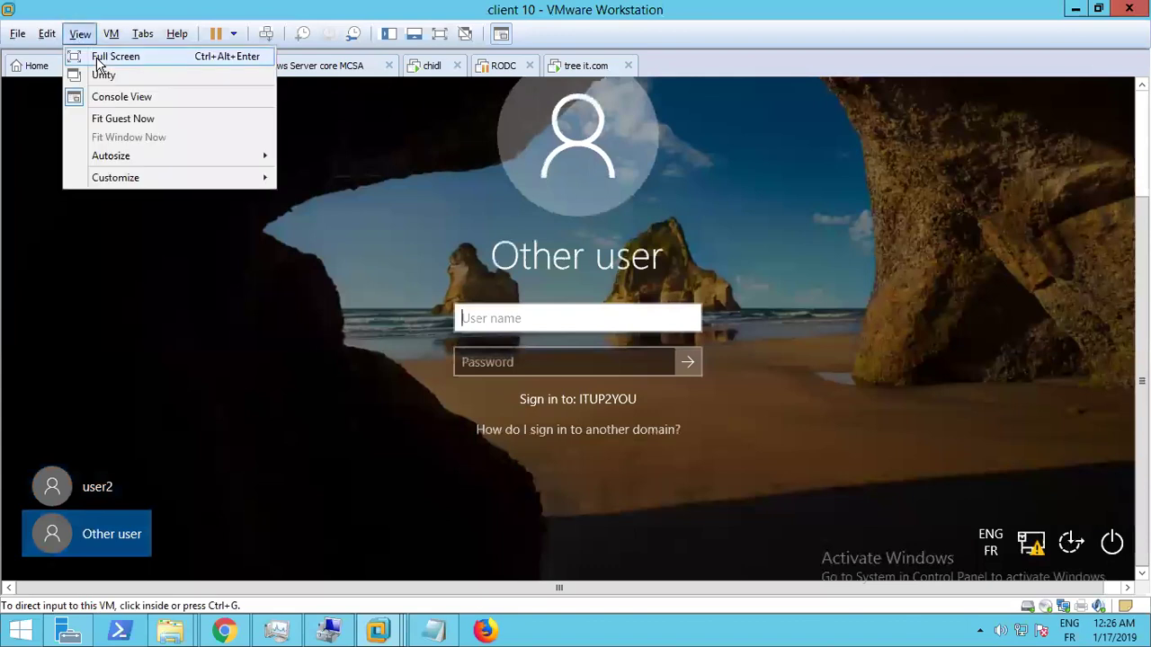
left_click(503, 322)
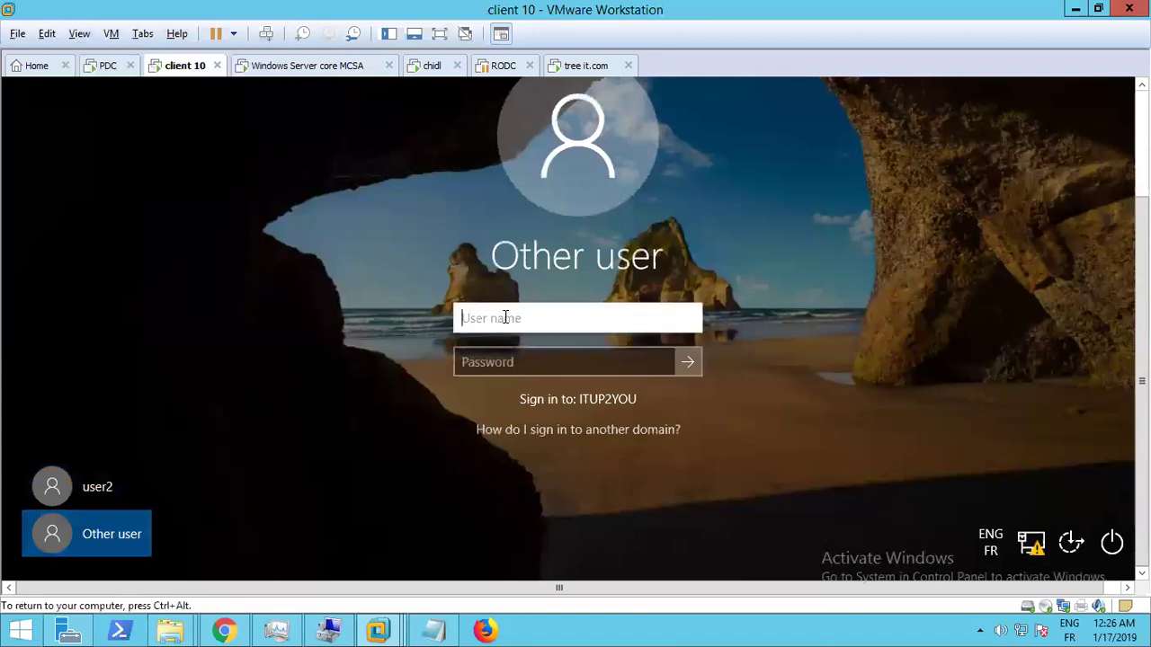
type("it\\")
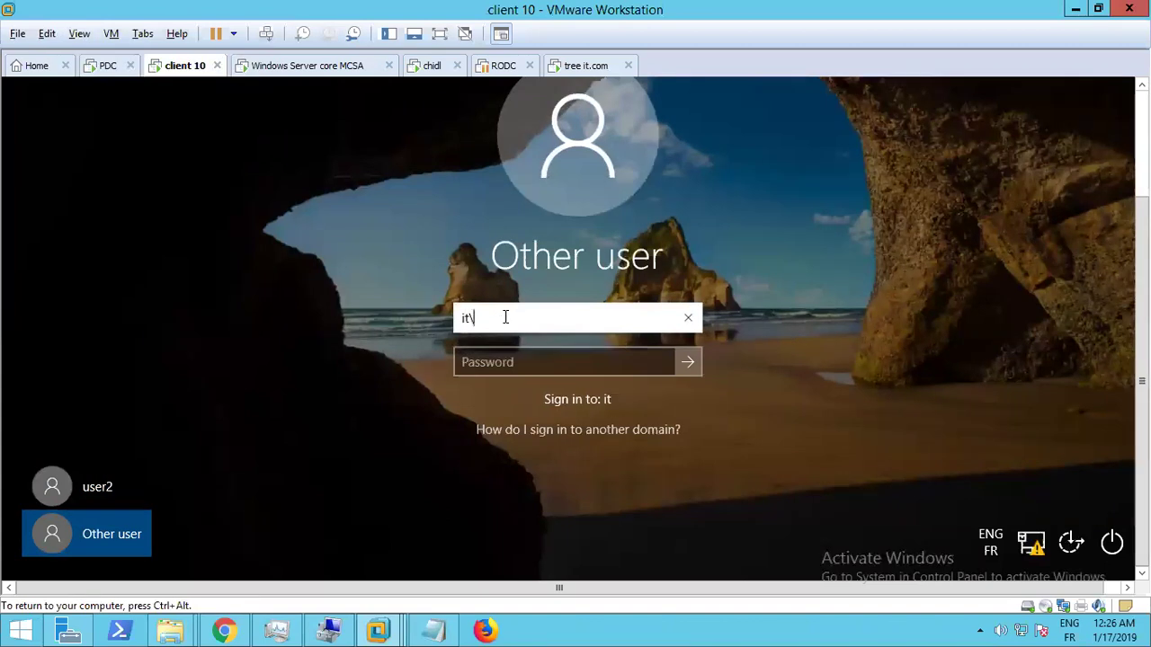
type("treeuser")
key("Tab")
type("****")
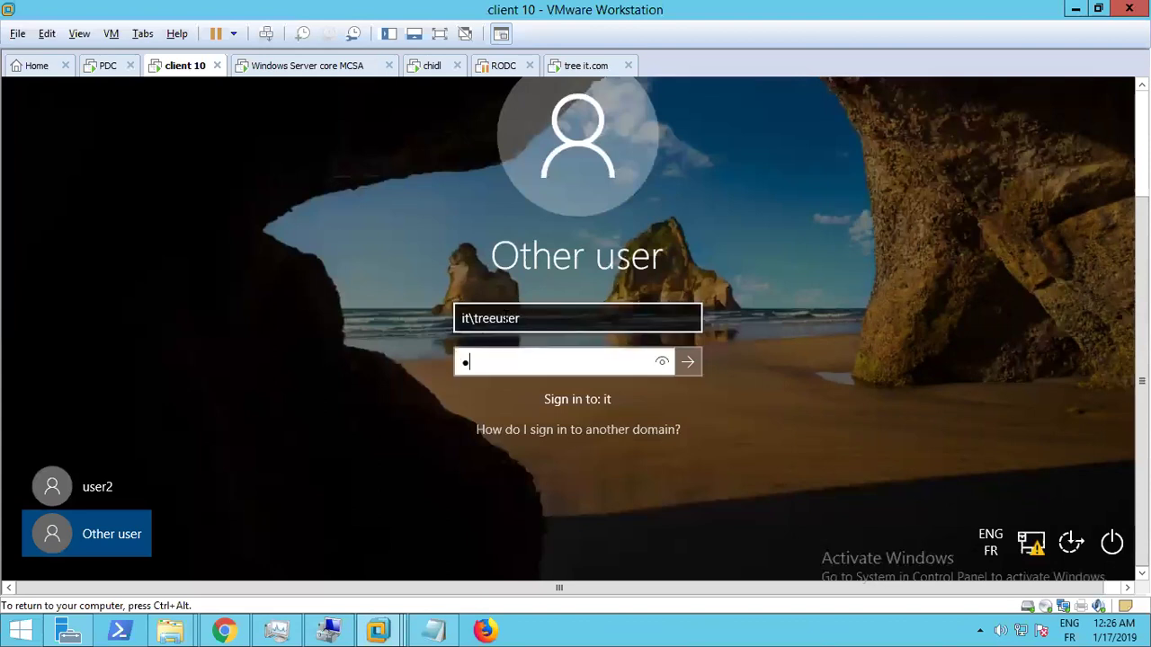
key("Caps_Lock")
type("*********")
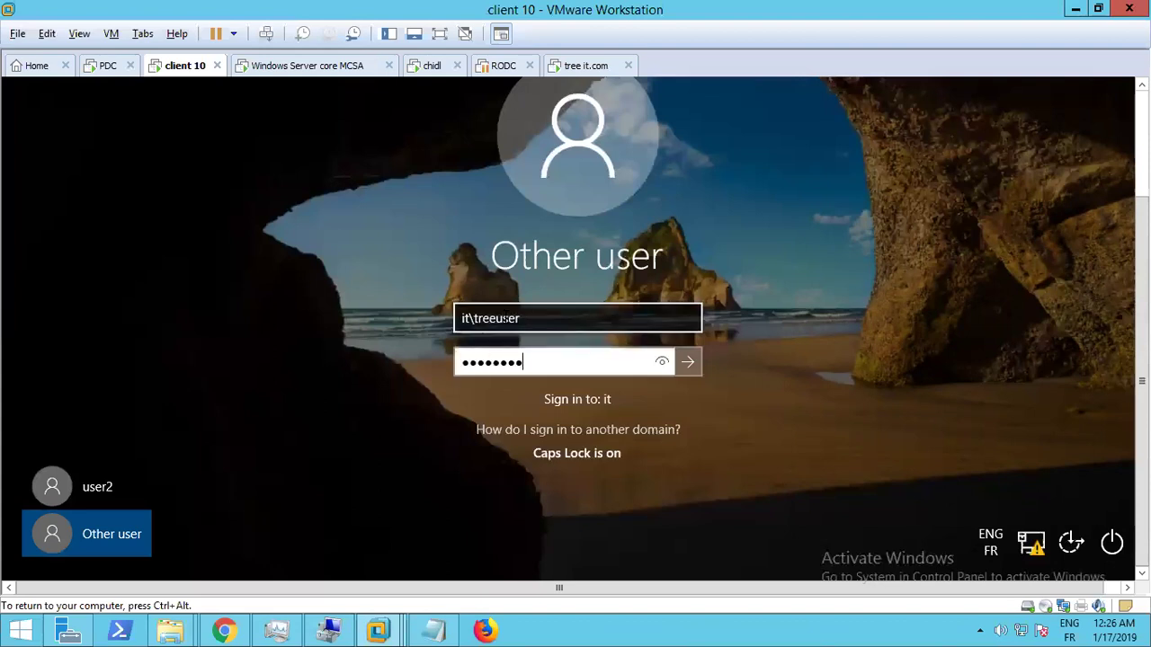
key("Return")
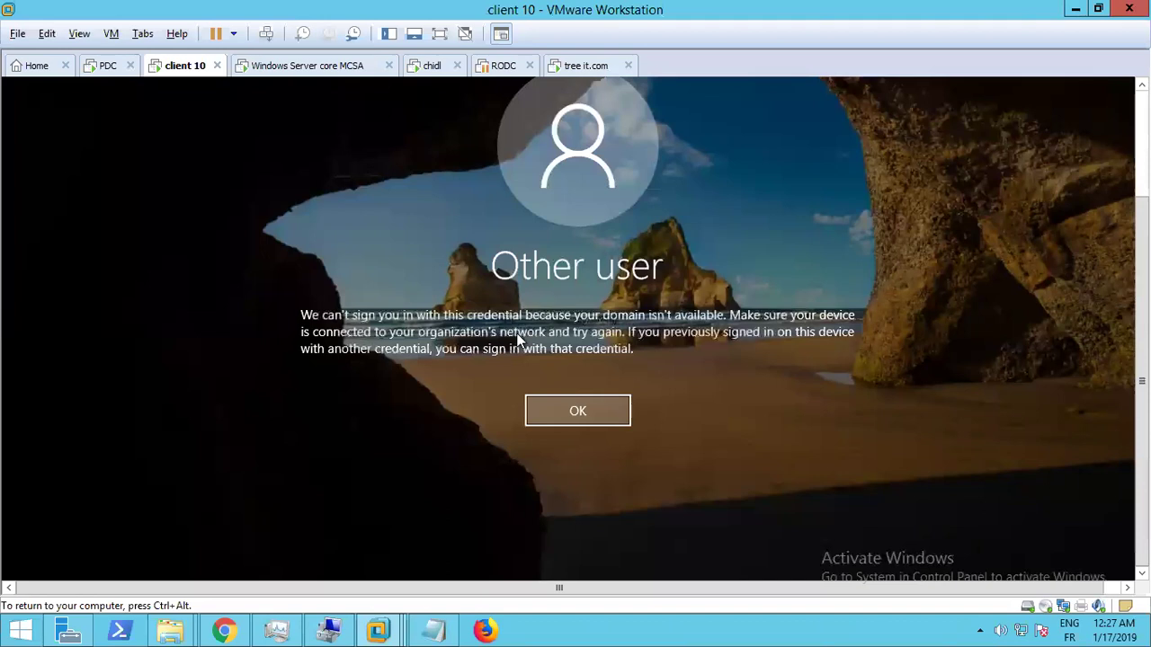
Retry the sign-in as it.com\treeuser with the account password and dismiss the domain-unavailable error
left_click(577, 411)
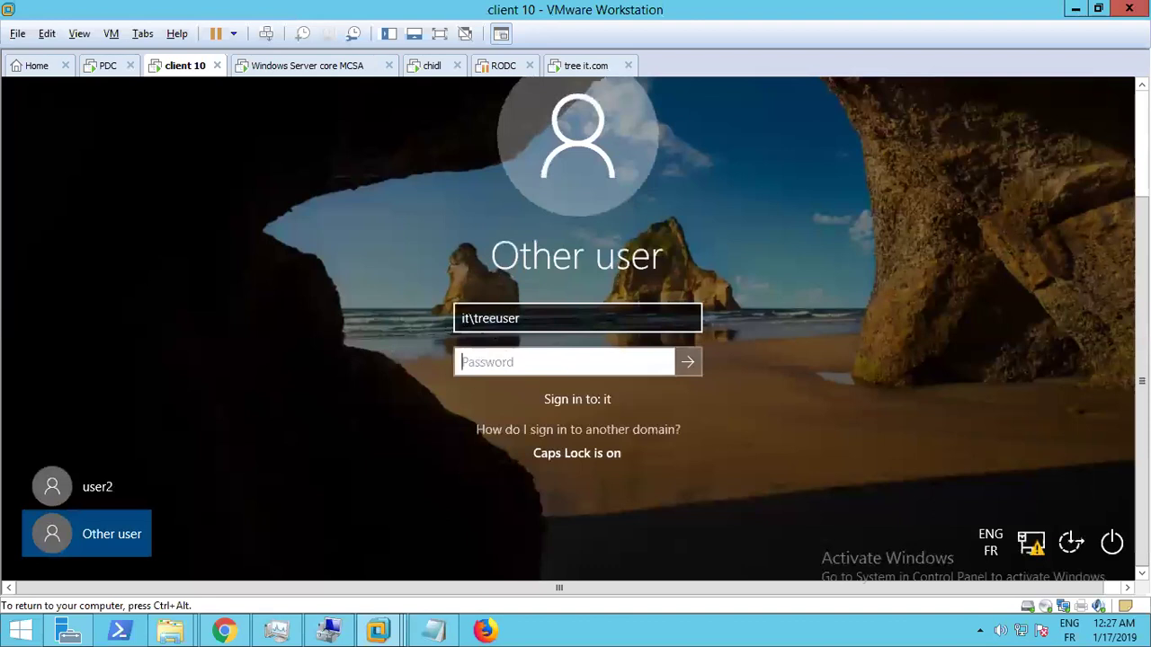
left_click(474, 319)
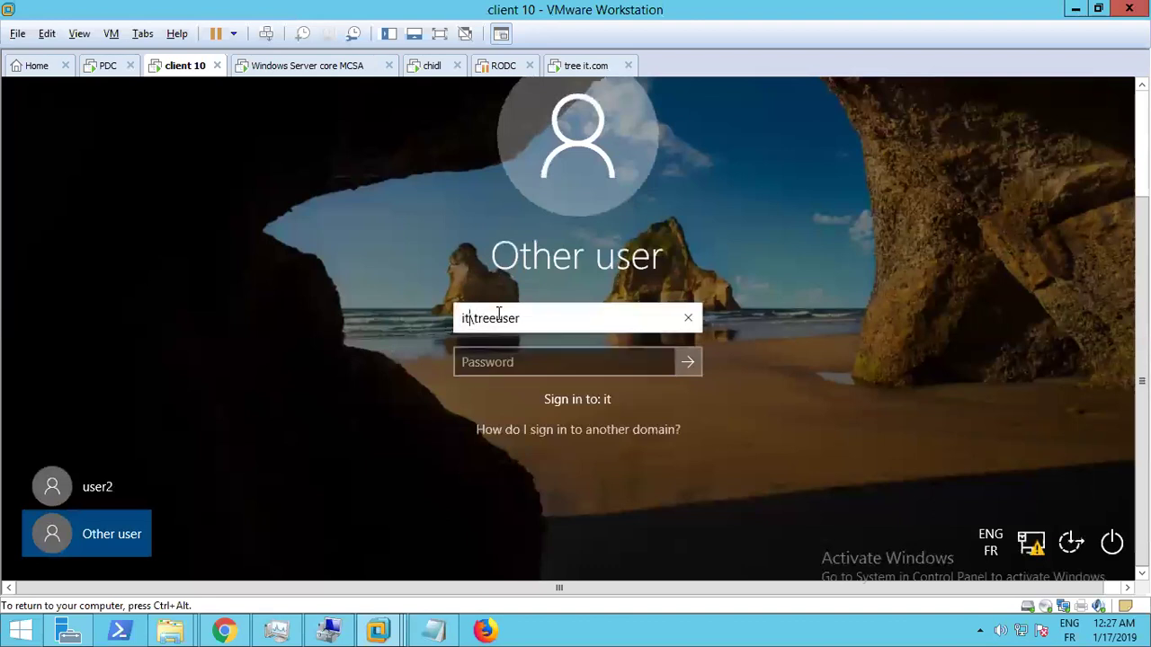
type(".com")
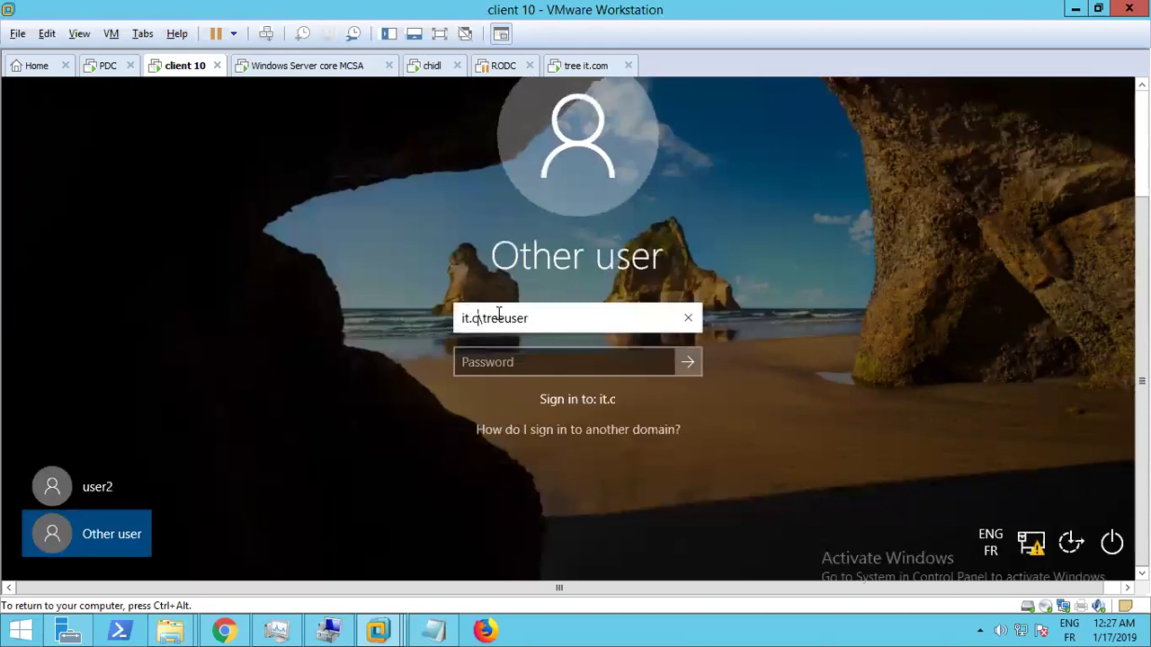
key("Tab")
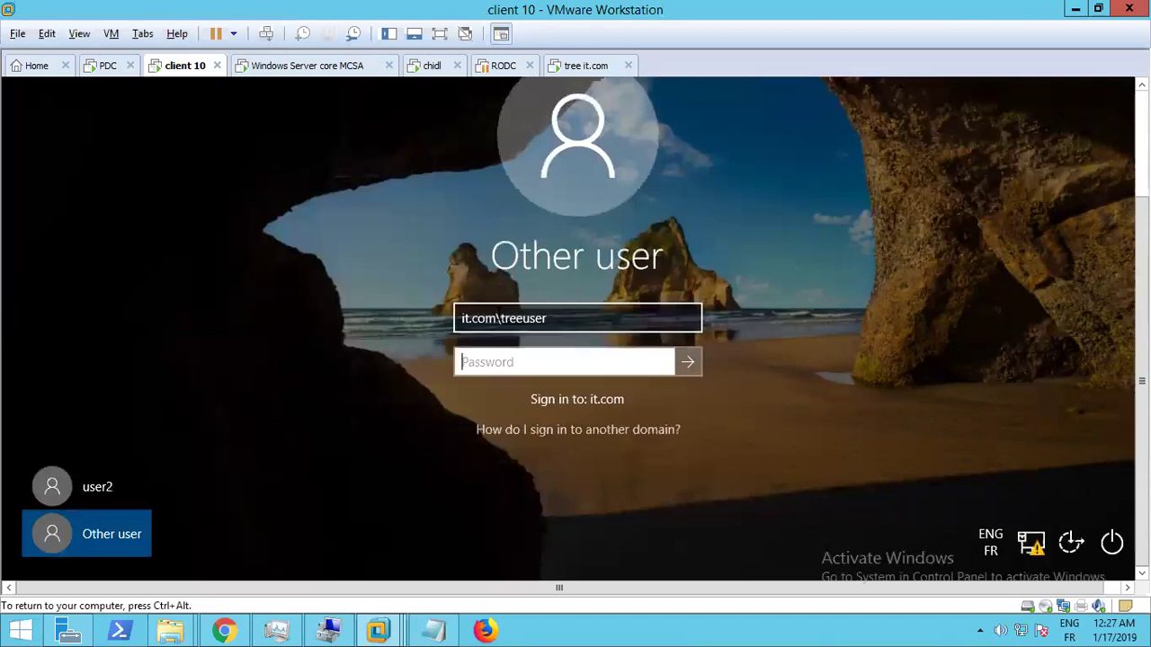
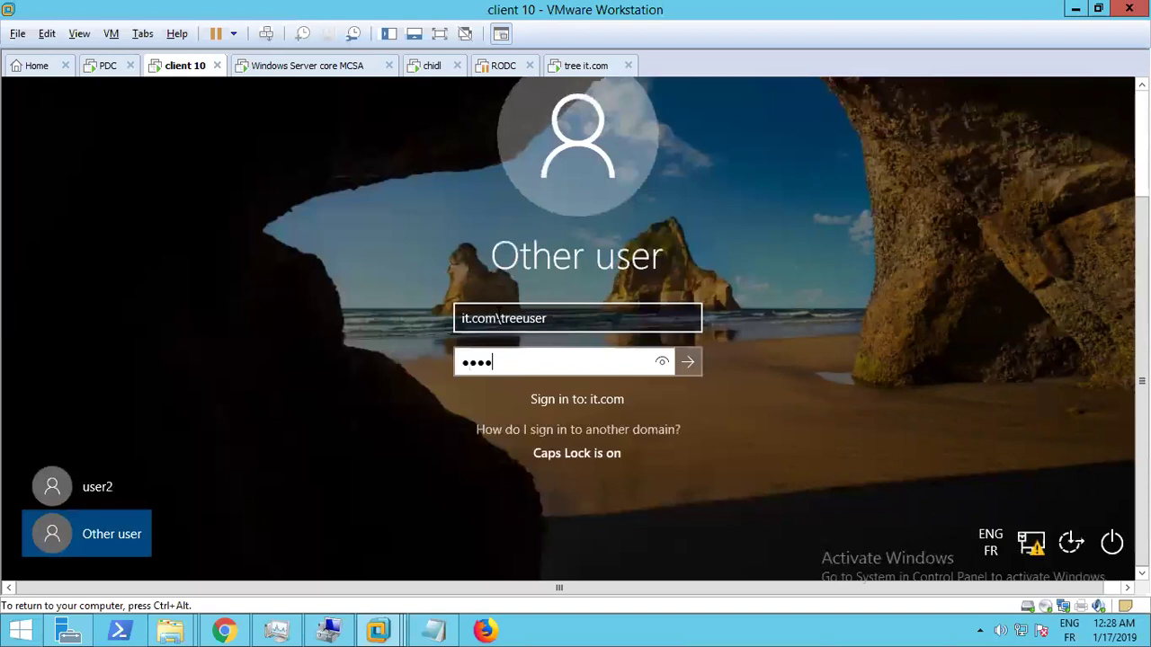
key("Return")
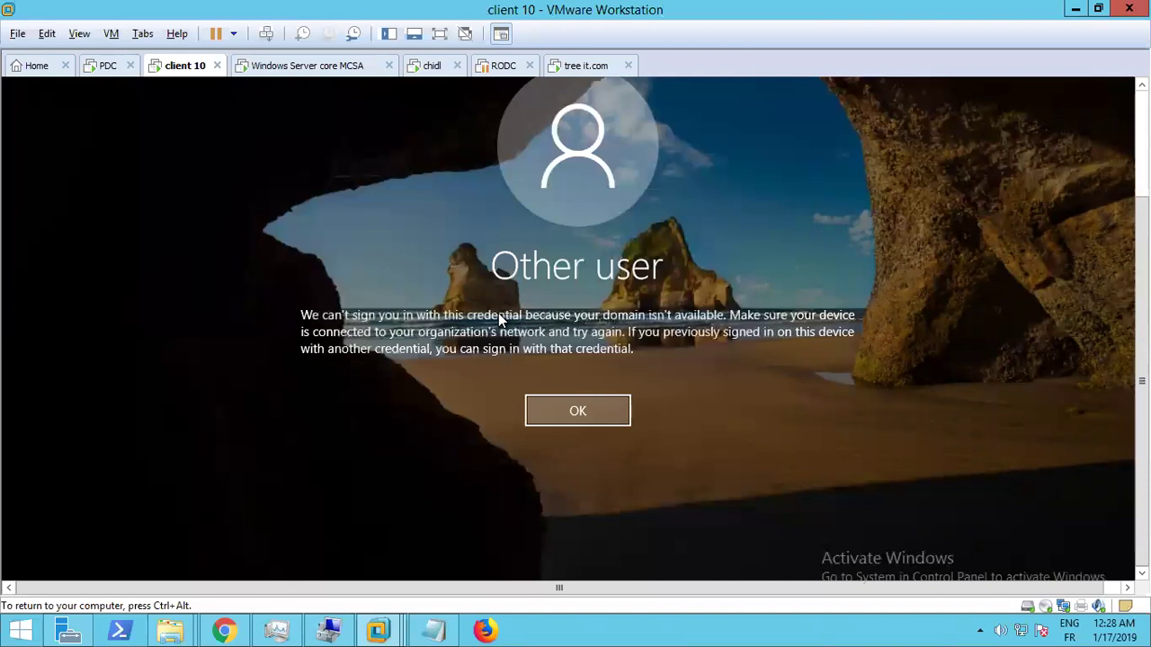
left_click(542, 411)
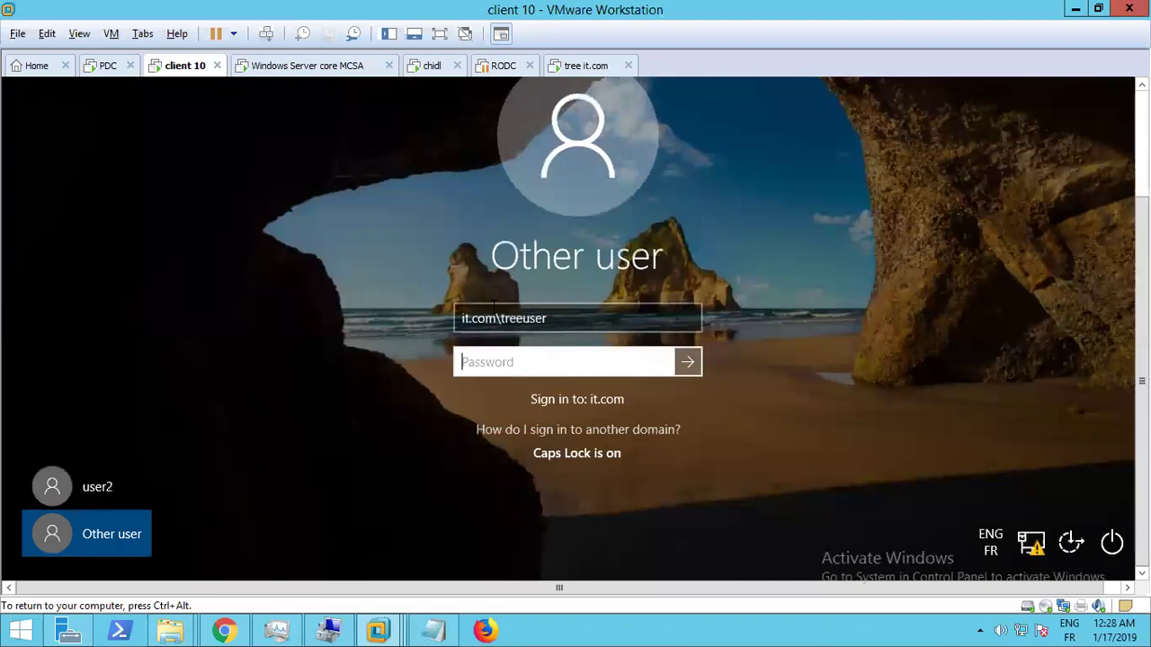
Change the user name from it.com\treeuser to it\administrator and sign in with the administrator password
left_click(545, 318)
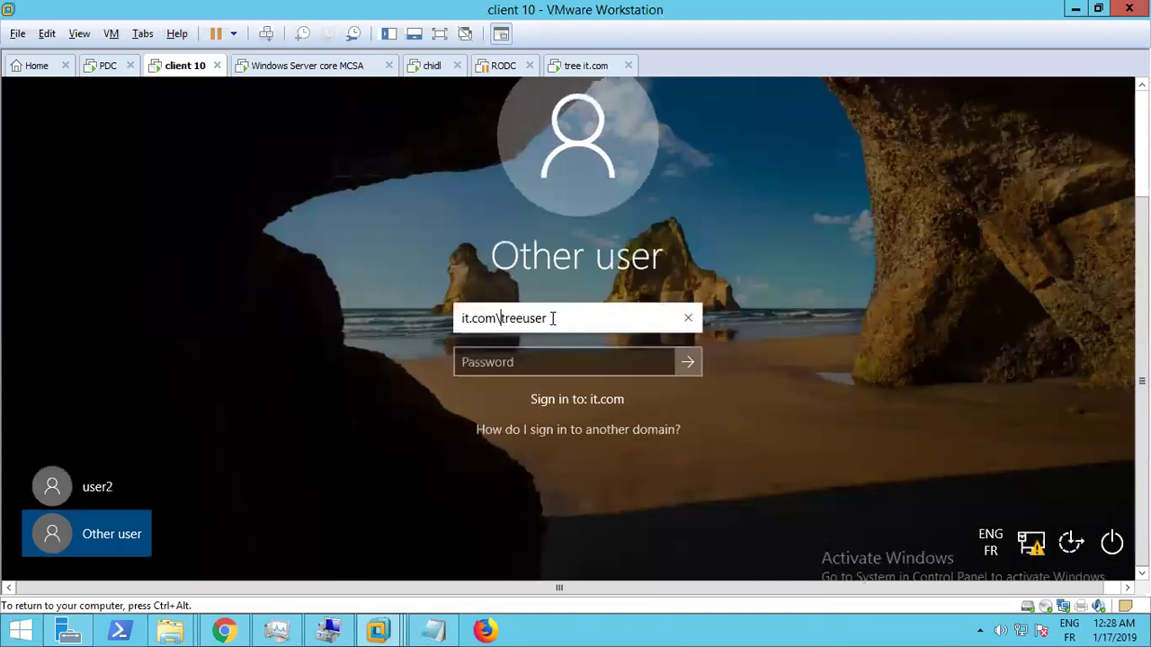
left_click(517, 319, "shift")
left_click(495, 319)
key("BackSpace")
key("BackSpace")
key("BackSpace")
key("BackSpace")
key("Right")
key("Right")
key("Right")
key("Right")
key("Right")
key("Right")
key("Right")
key("Right")
key("Right")
key("BackSpace")
key("BackSpace")
key("BackSpace")
key("BackSpace")
key("BackSpace")
key("BackSpace")
key("BackSpace")
key("BackSpace")
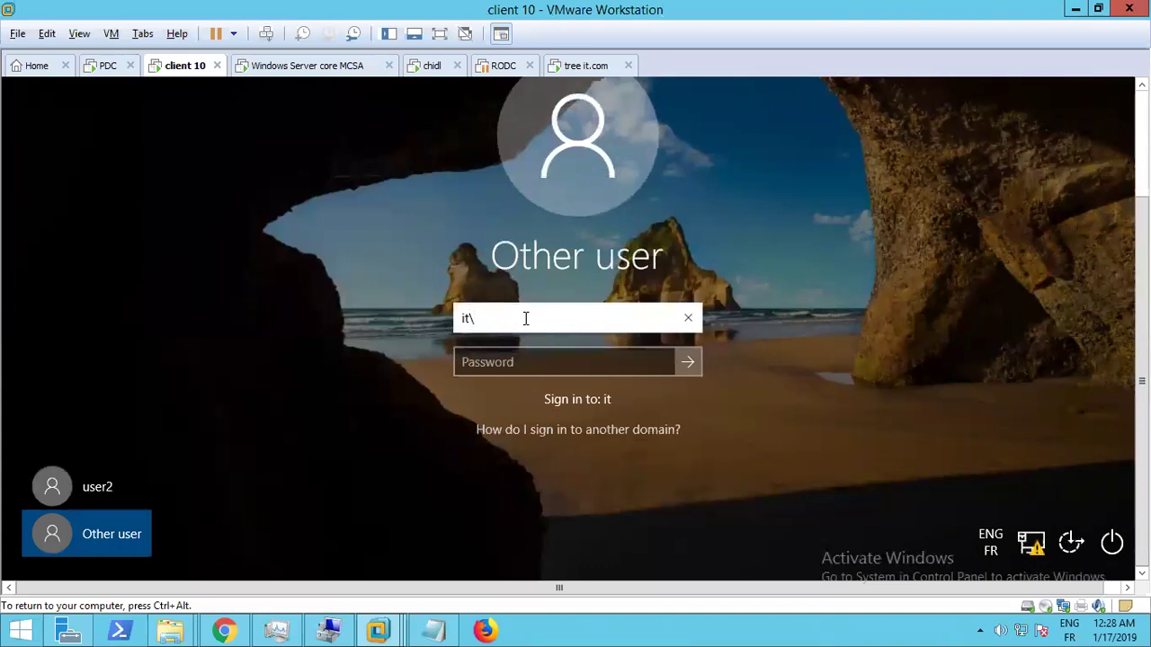
type("F")
key("BackSpace")
type("administrator")
key("Tab")
type("*******")
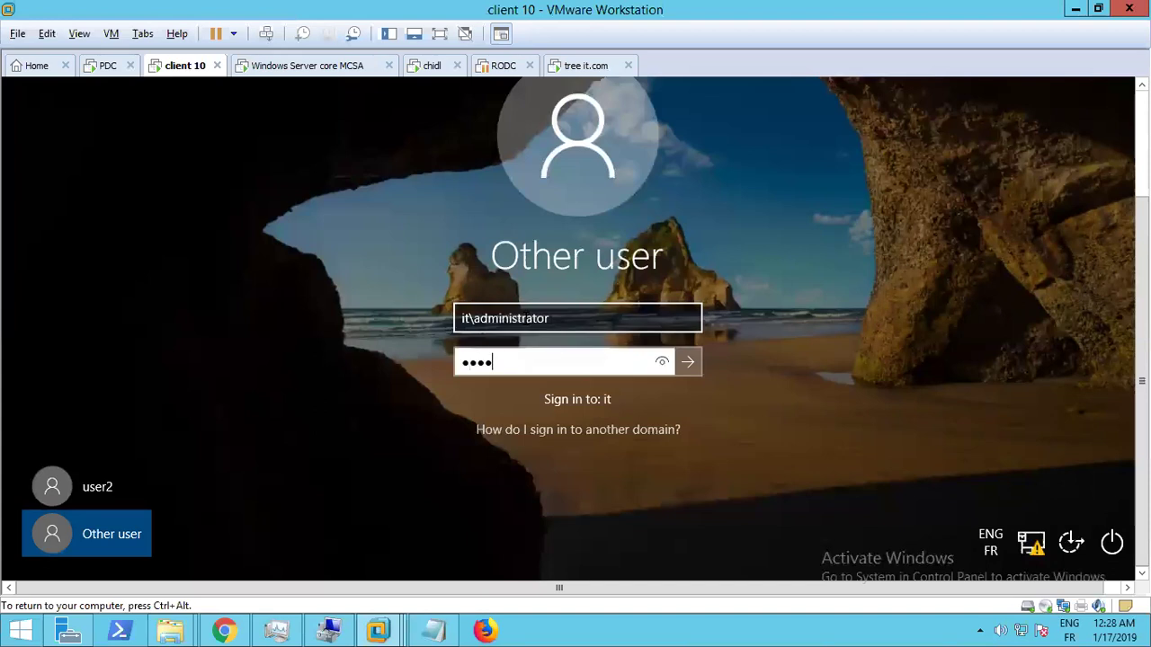
type("*****")
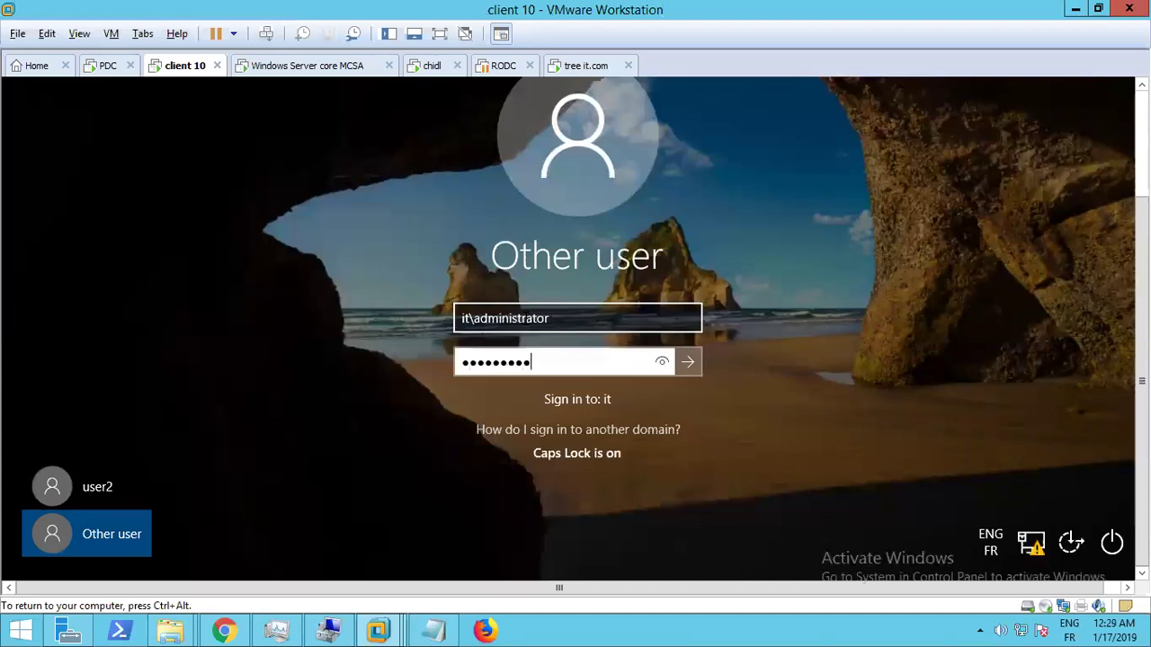
key("Return")
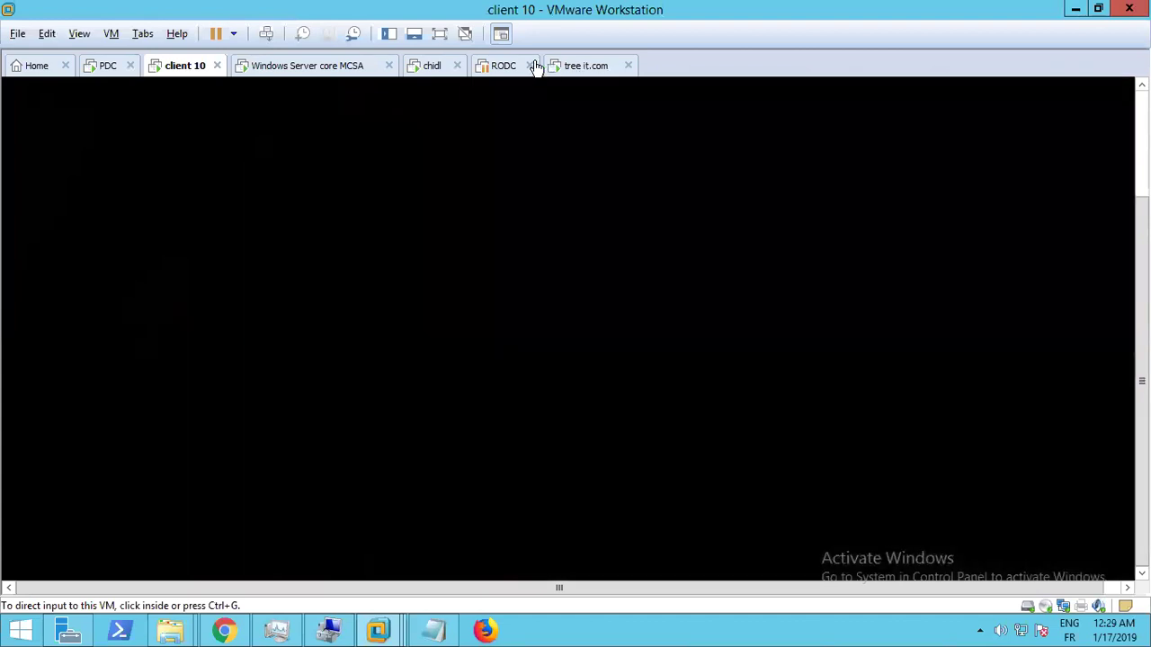
Move between the tree it.com, chidl and PDC tabs, ending on the PDC VM
left_click(539, 66)
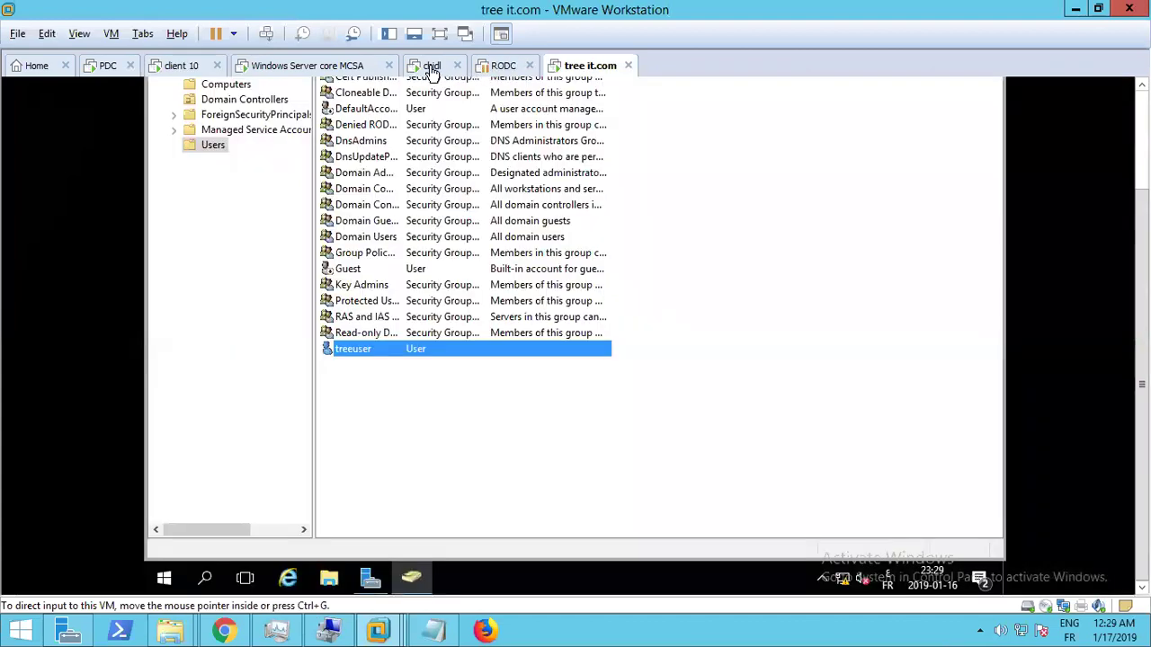
left_click(430, 68)
left_click(96, 72)
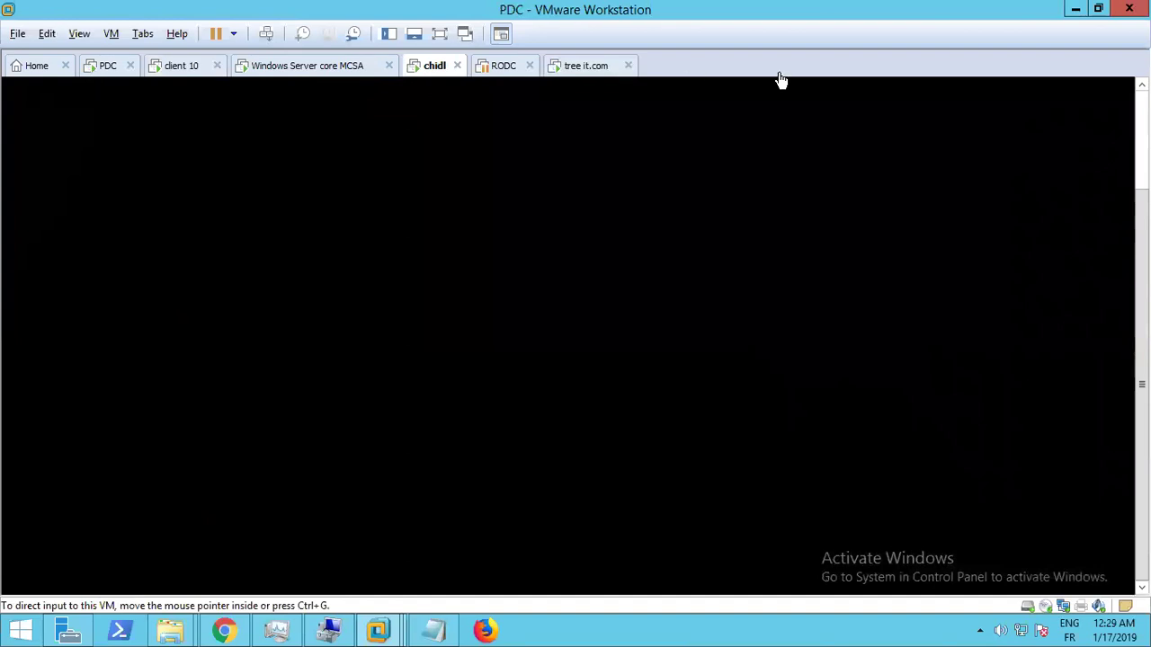
left_click(596, 69)
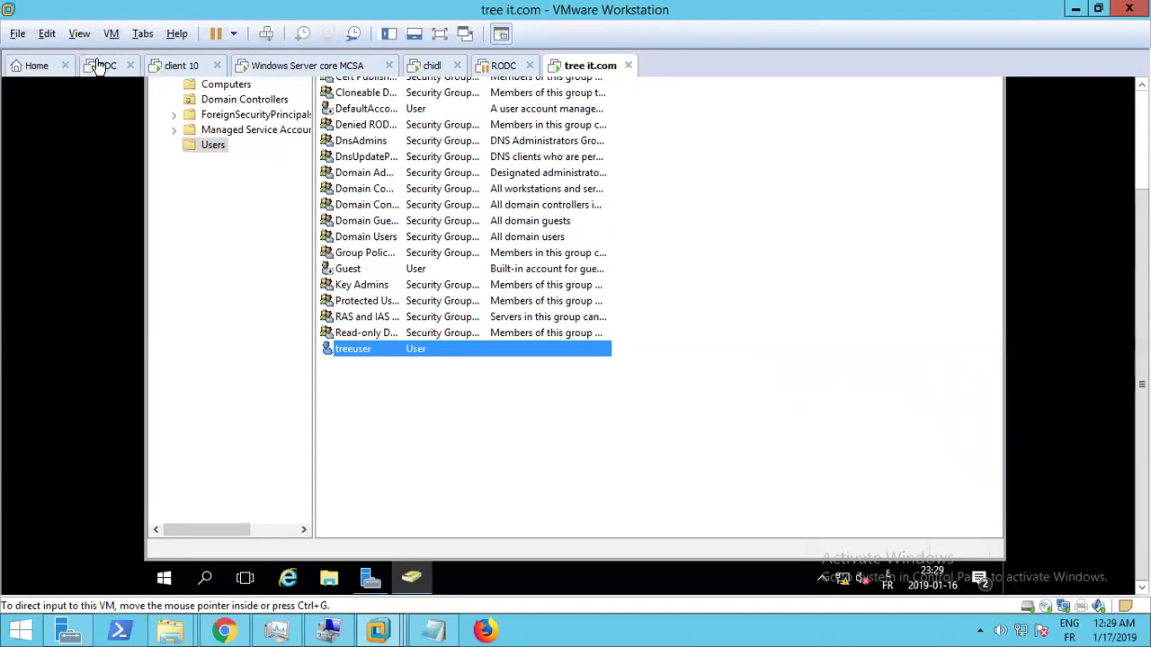
left_click(103, 69)
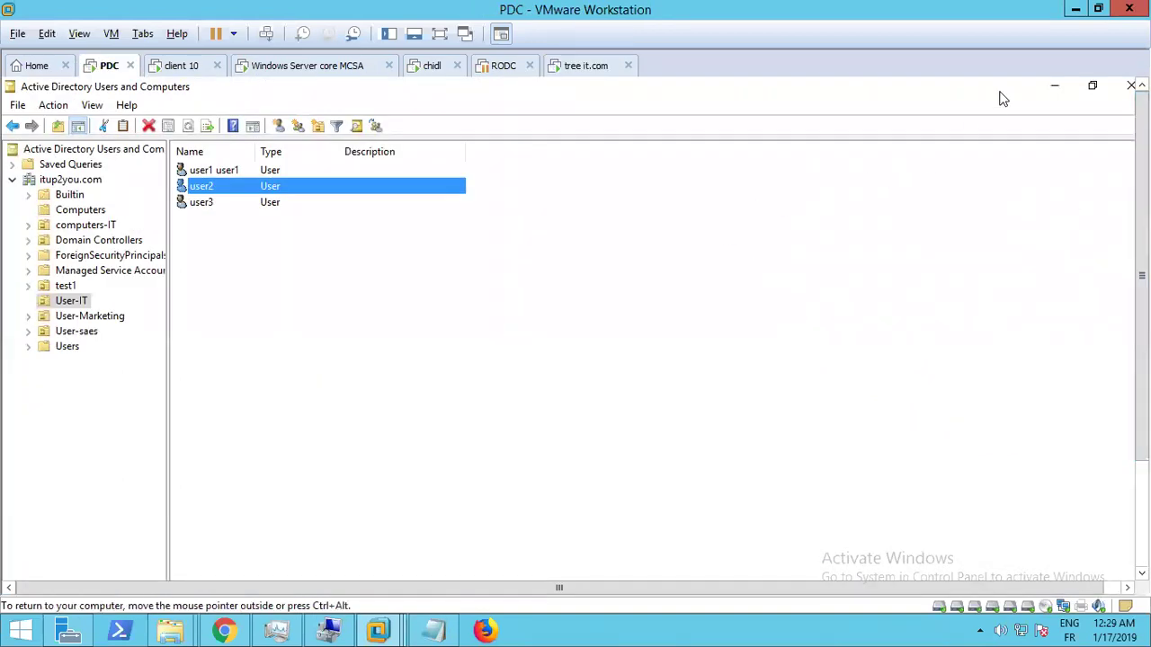
Minimize the ADUC and schema consoles, go full screen, and bring up Server Manager
left_click(1045, 93)
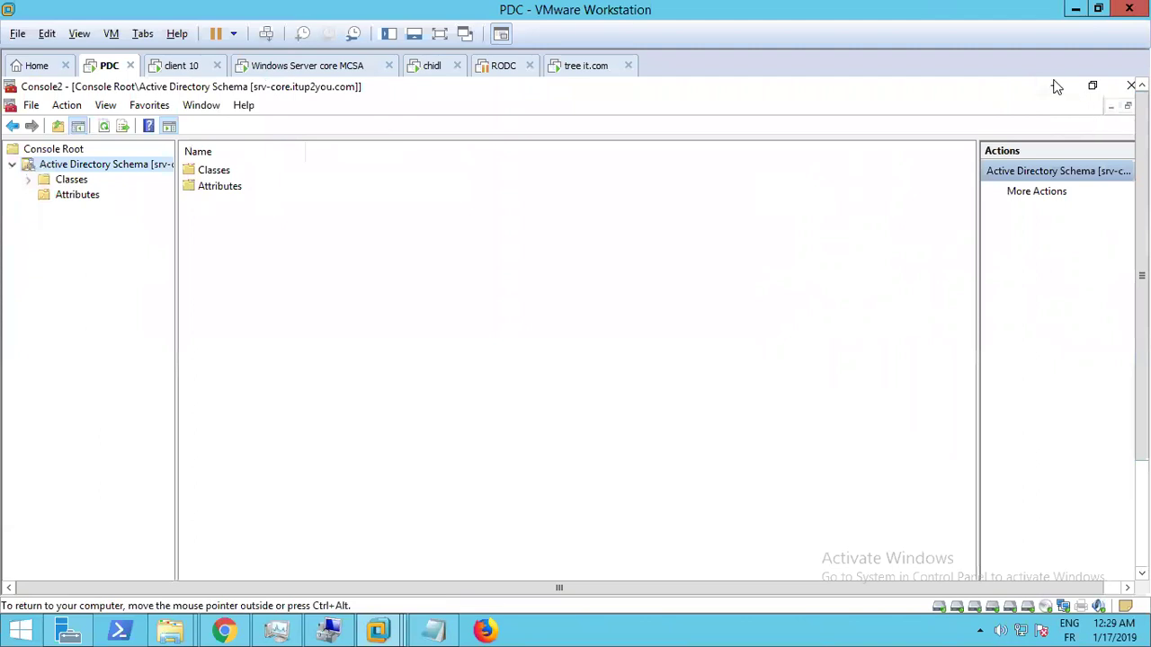
left_click(1056, 87)
left_click(79, 34)
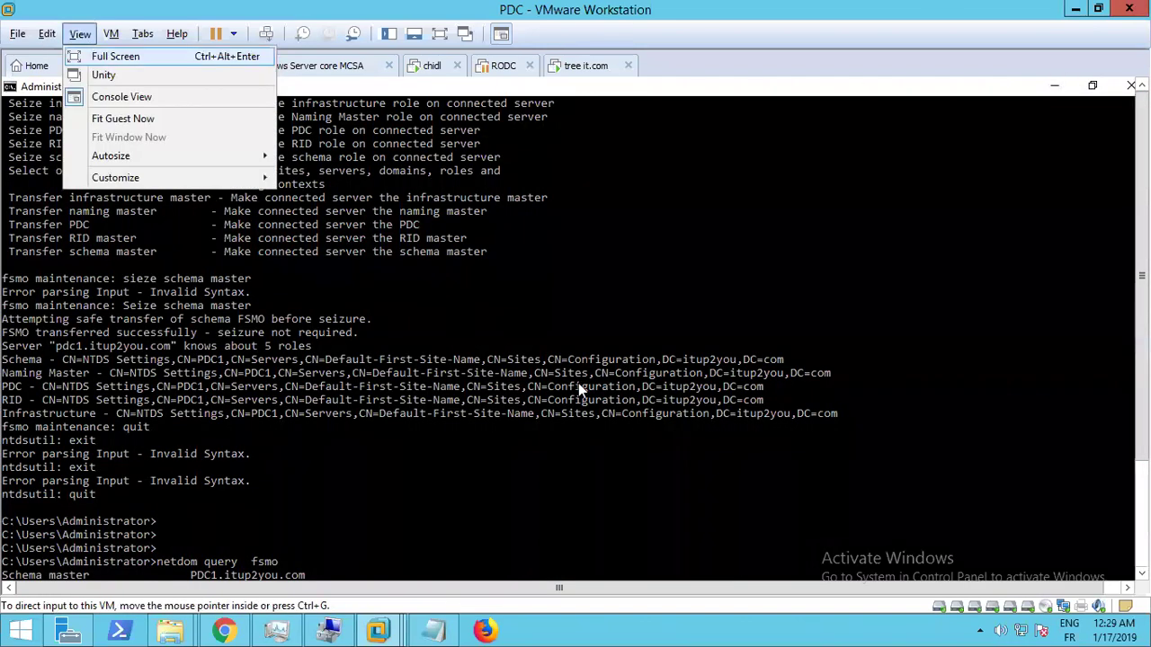
left_click(91, 49)
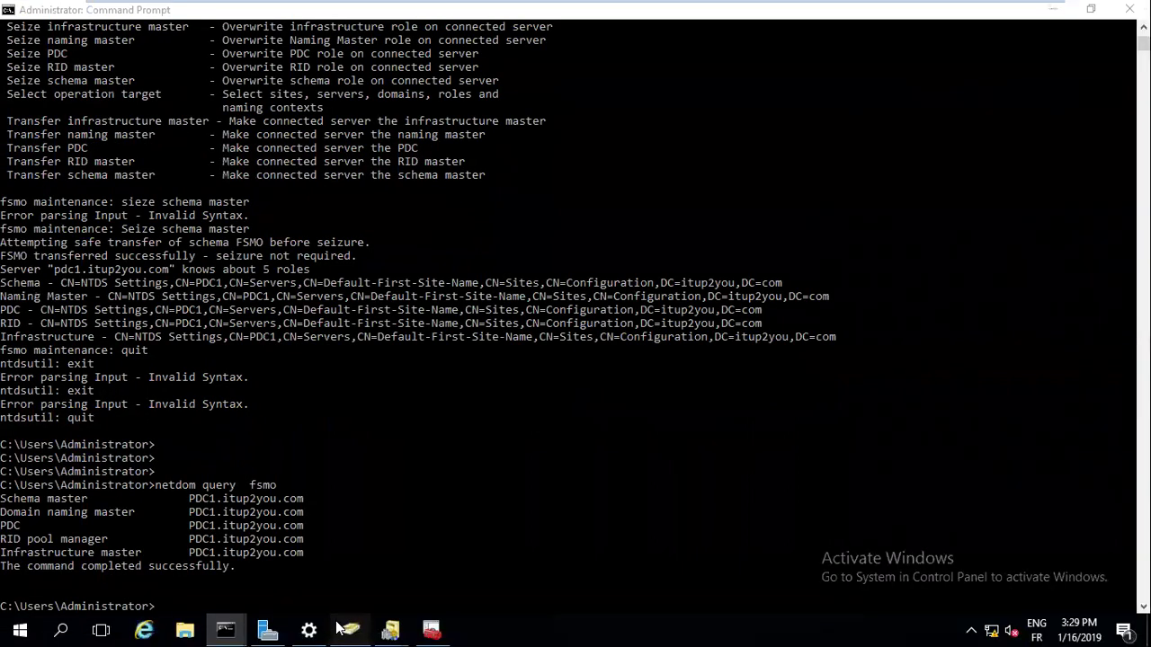
left_click(342, 630)
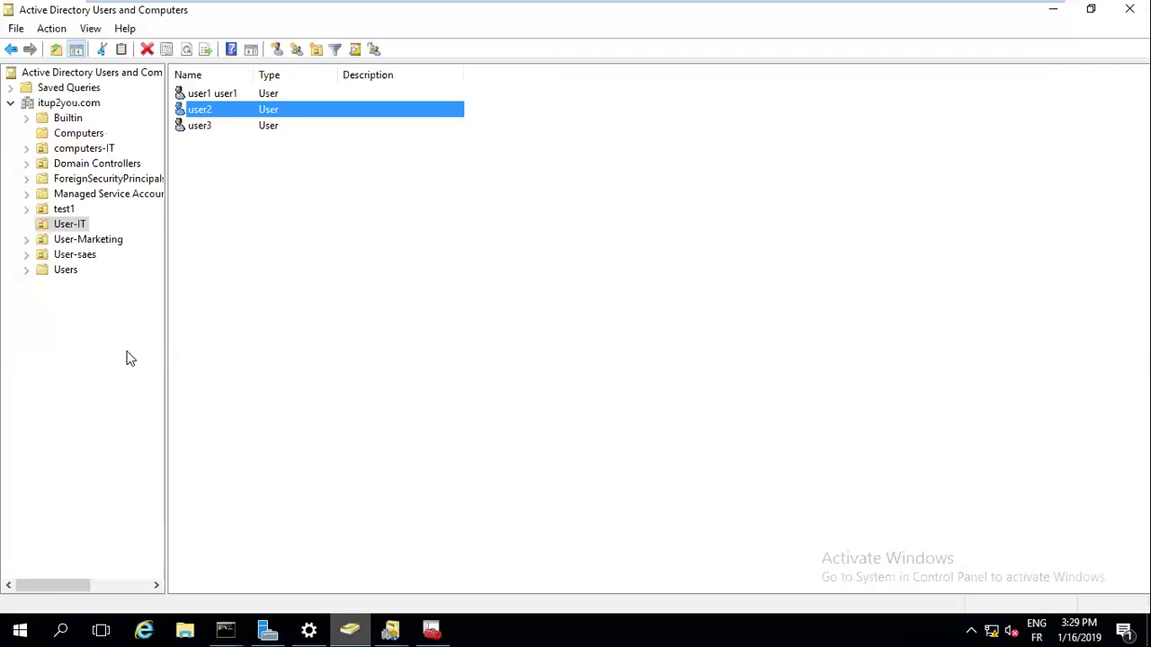
left_click(268, 629)
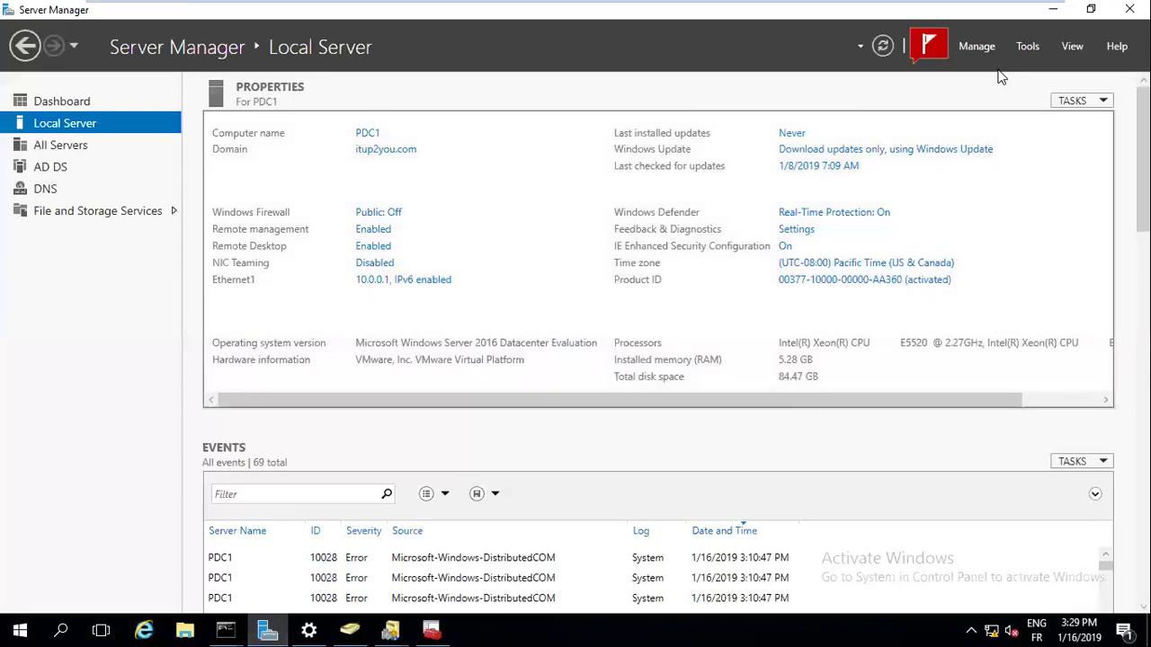
Refresh the Local Server view, then launch Active Directory Domains and Trusts from Tools
left_click(880, 50)
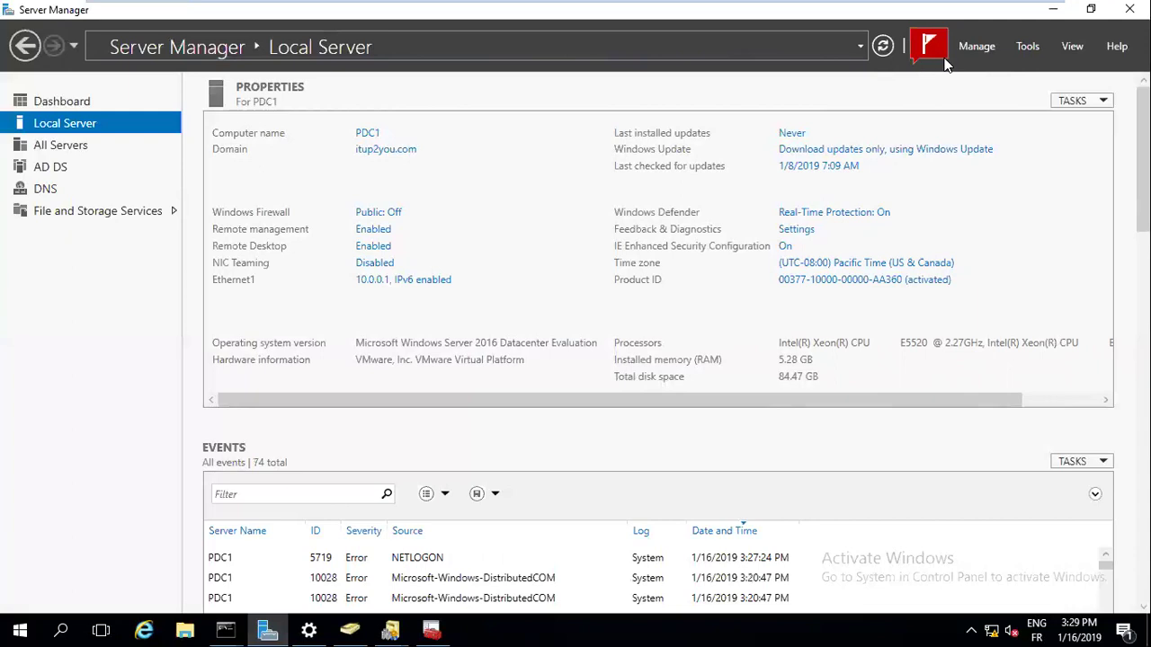
left_click(1025, 49)
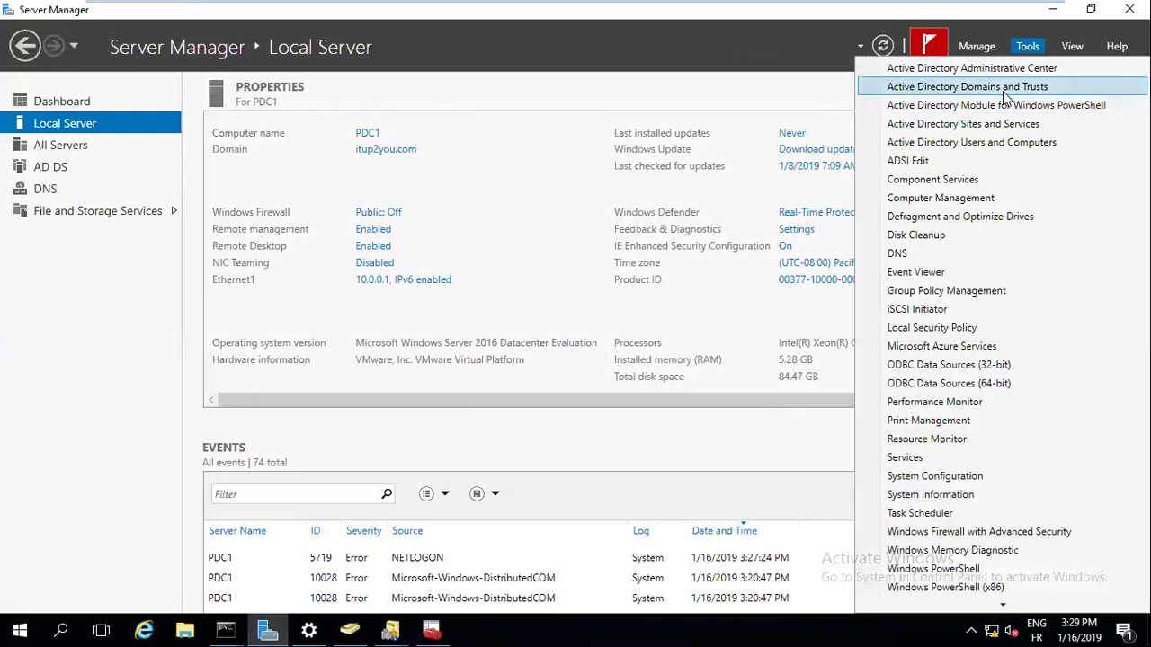
left_click(1003, 90)
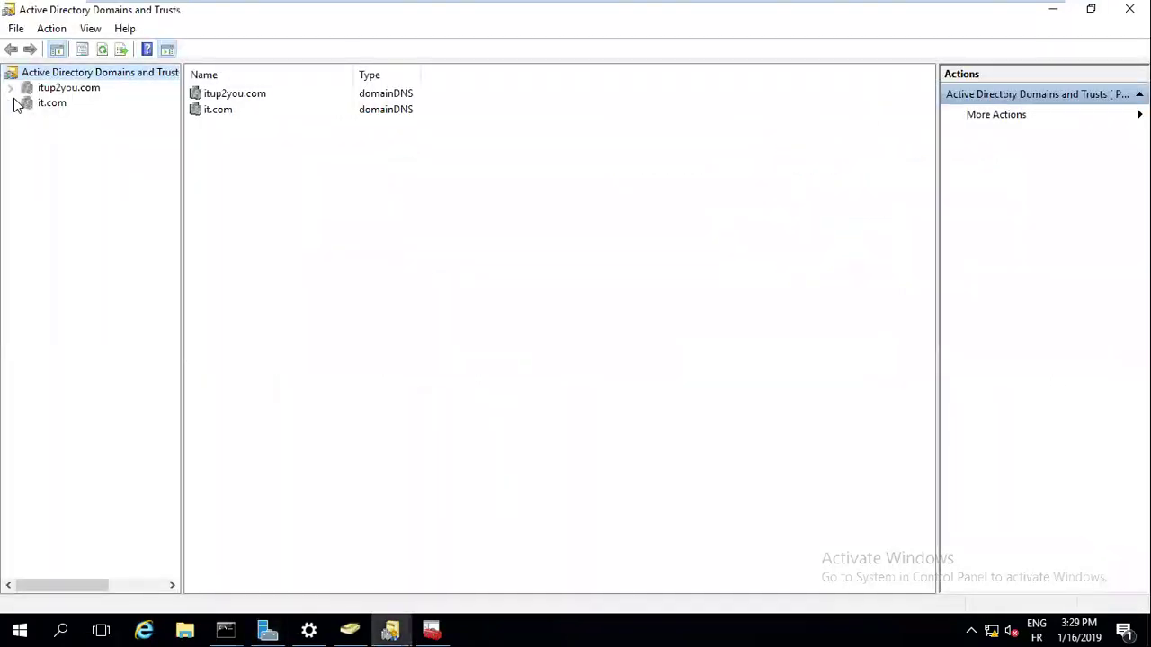
Browse the it.com and itup2you.com domains in the Domains and Trusts tree
left_click(44, 106)
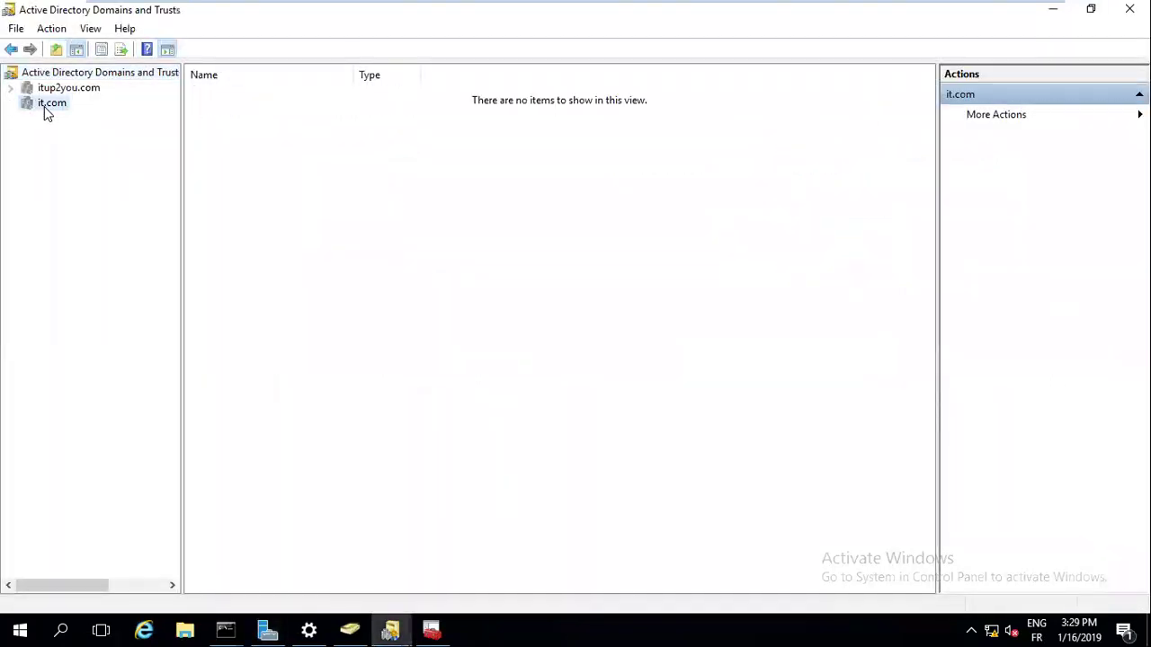
right_click(44, 106)
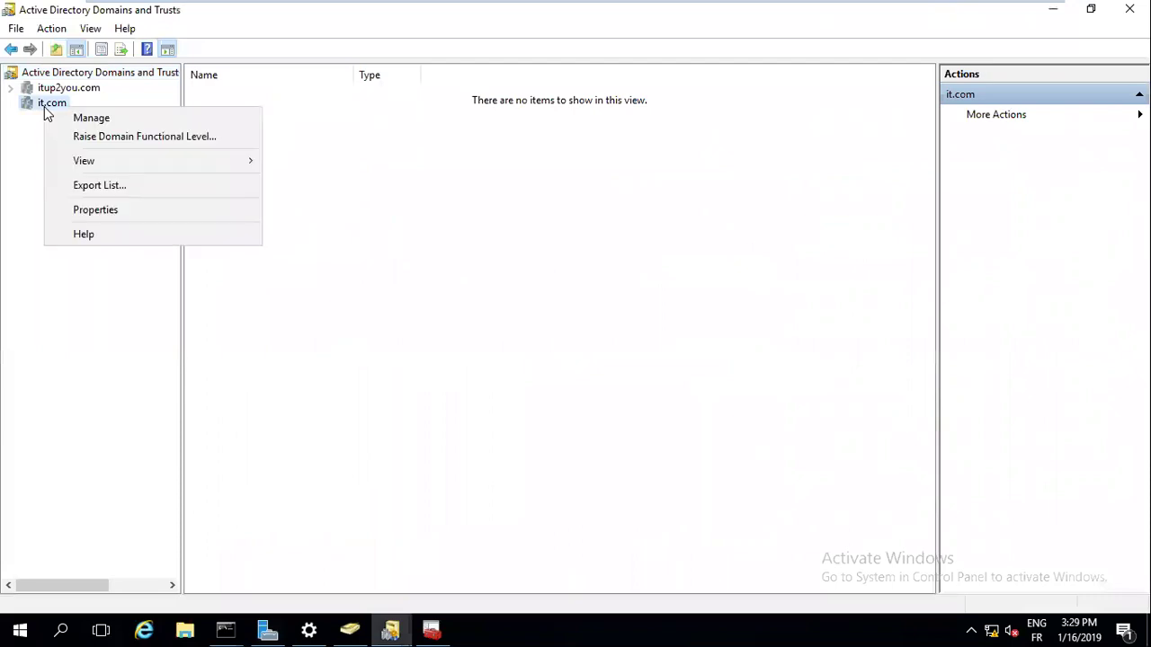
left_click(101, 123)
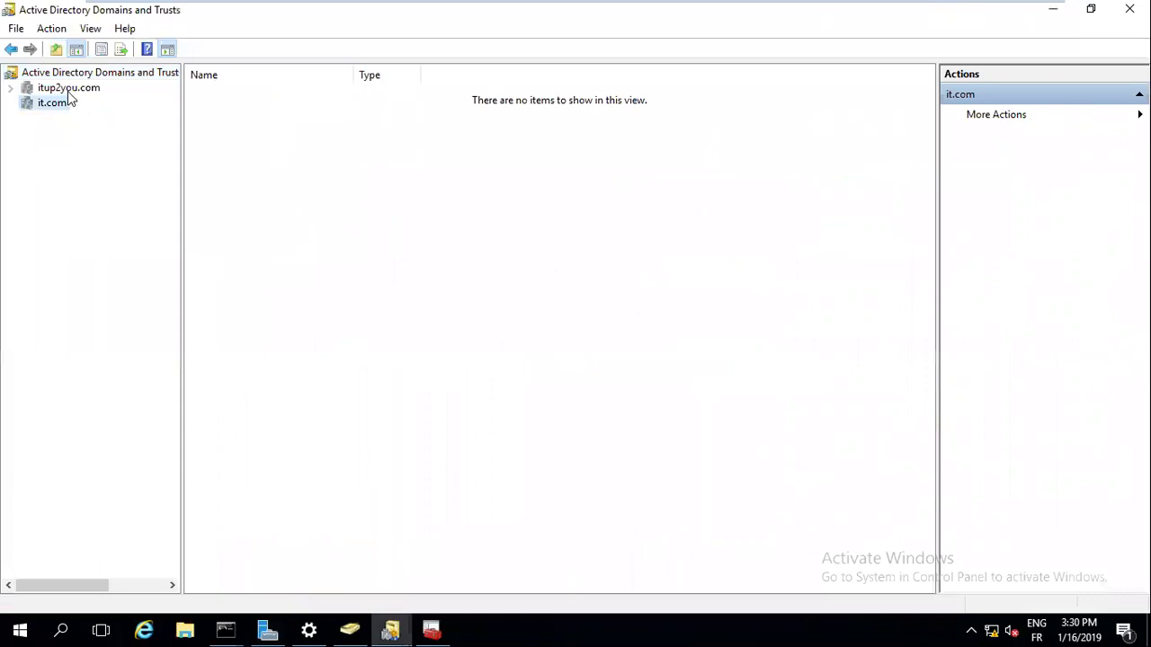
left_click(68, 90)
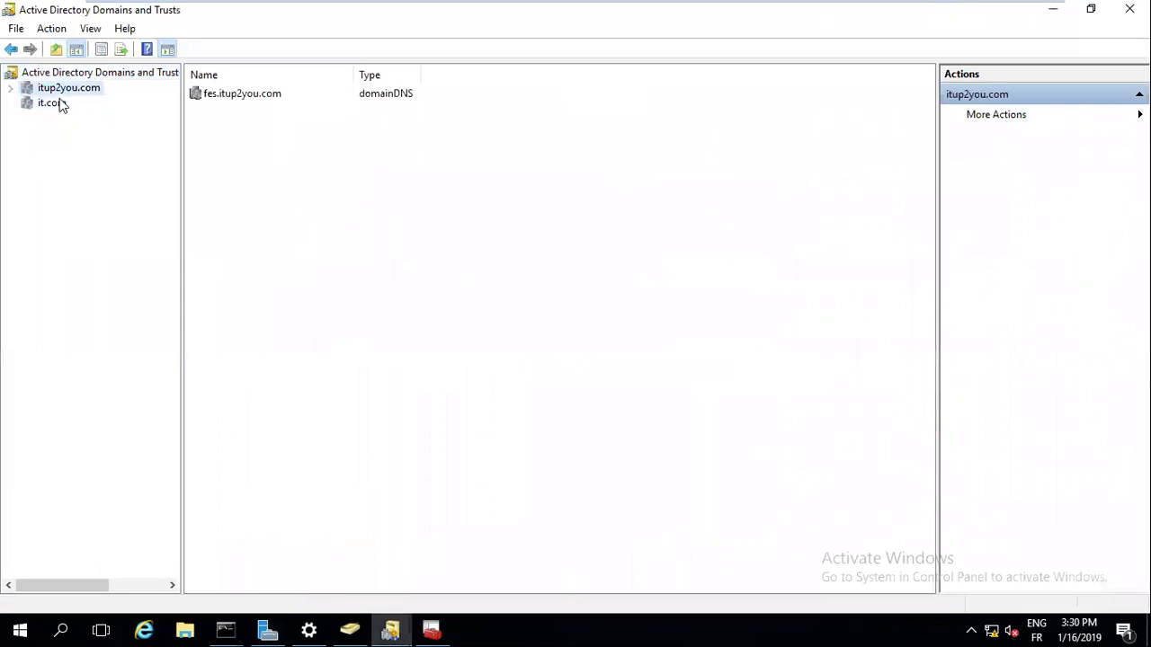
left_click(59, 104)
Open the forest root's UPN Suffixes properties, close them, reopen and close again
right_click(76, 74)
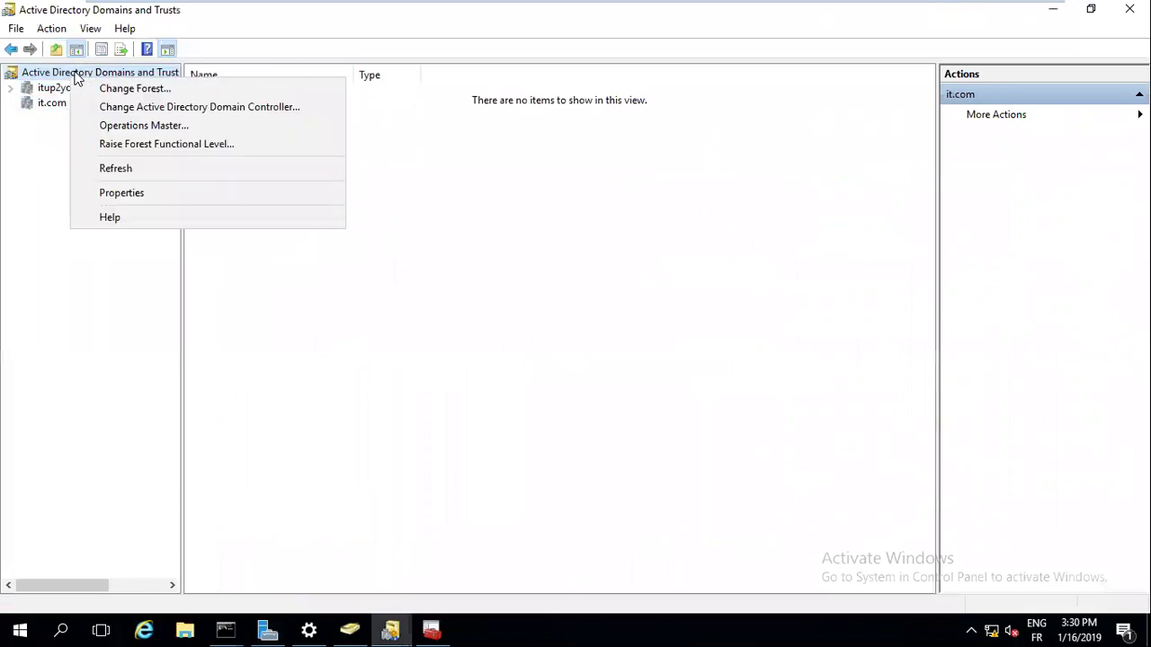
left_click(125, 195)
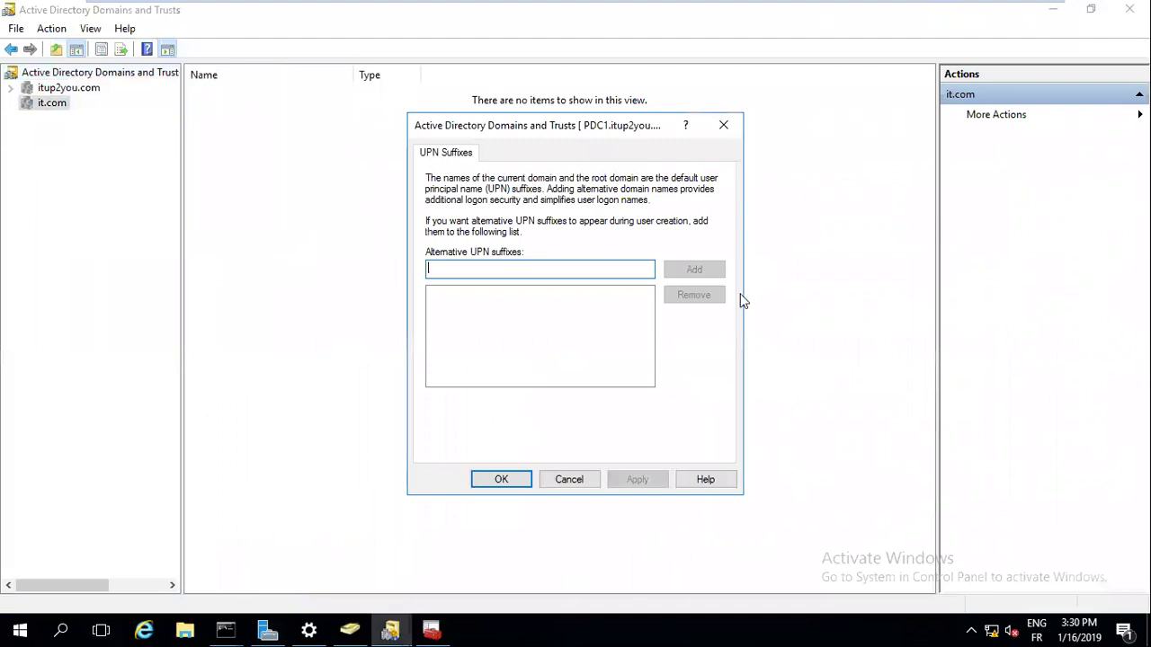
left_click(544, 324)
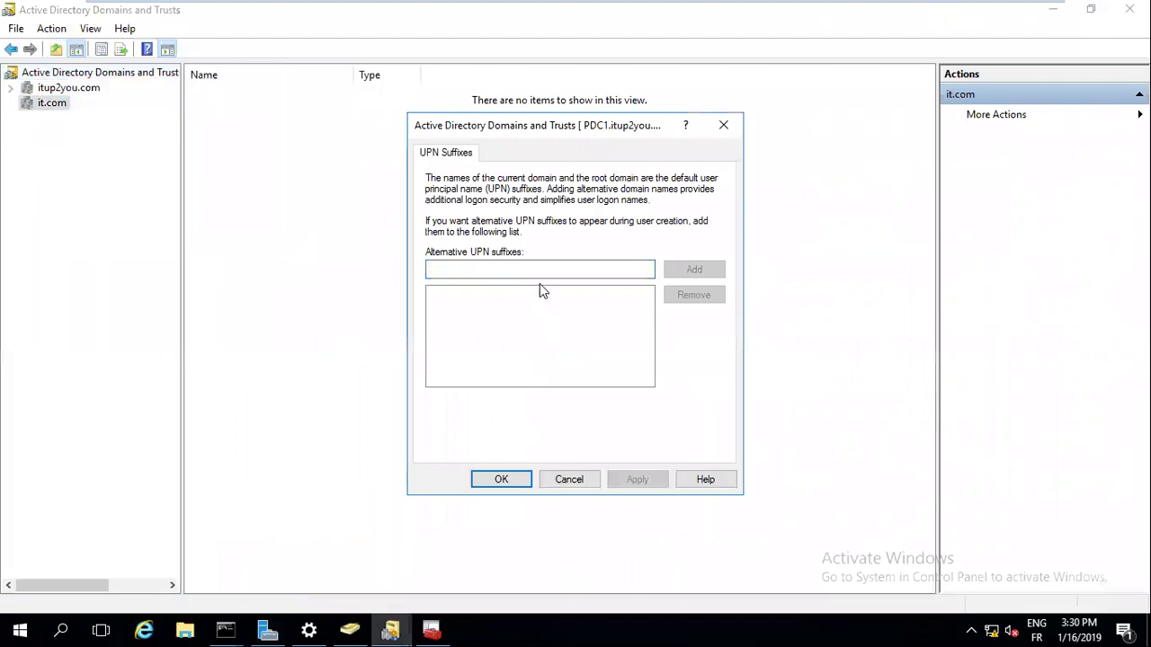
left_click(713, 134)
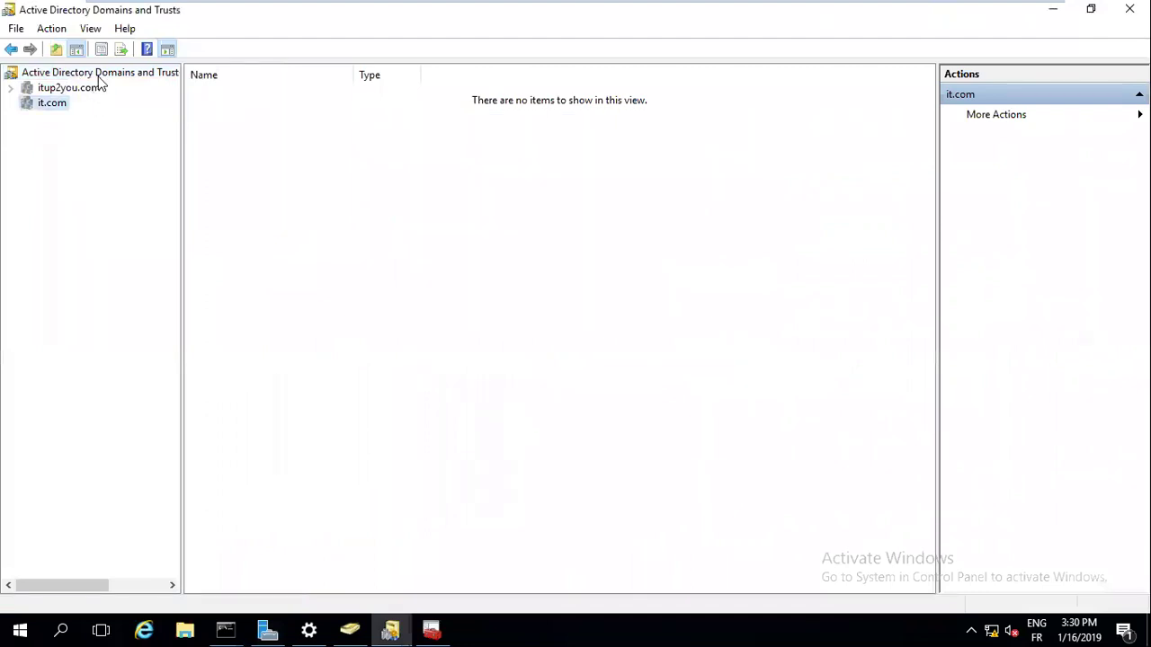
right_click(100, 79)
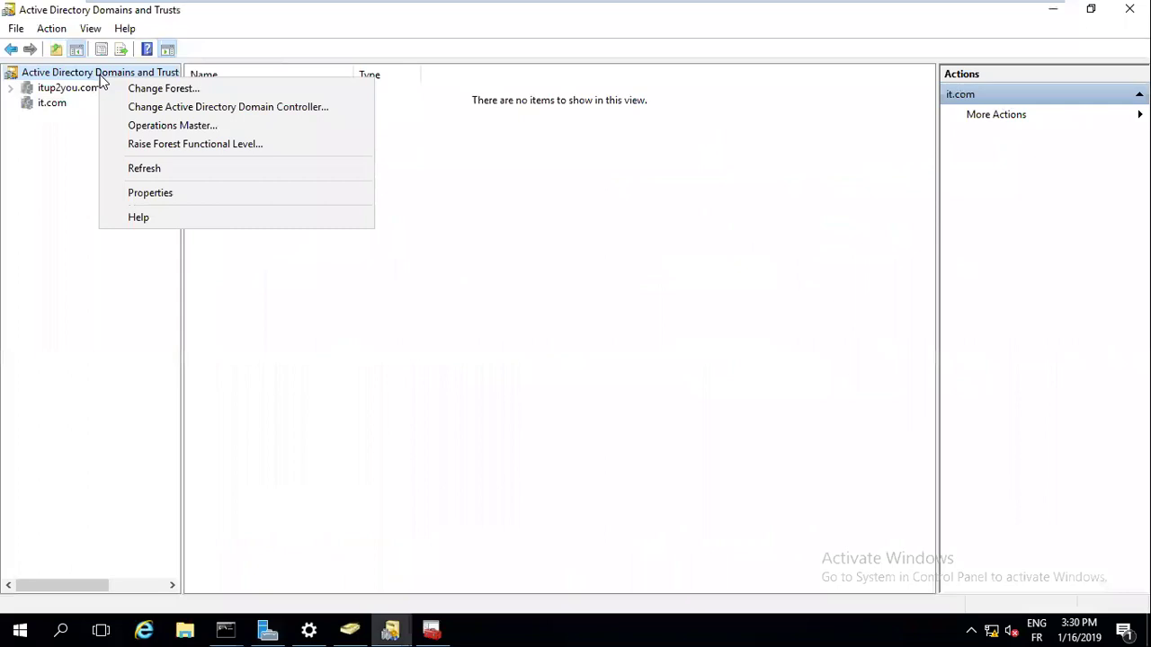
left_click(180, 195)
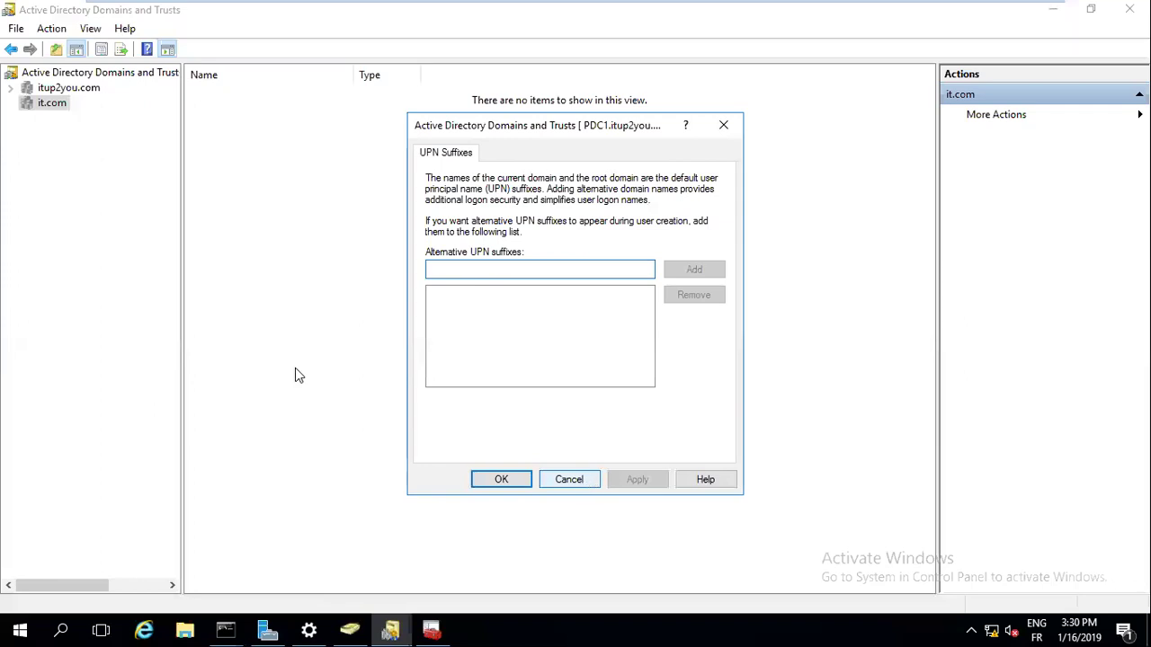
key("Escape")
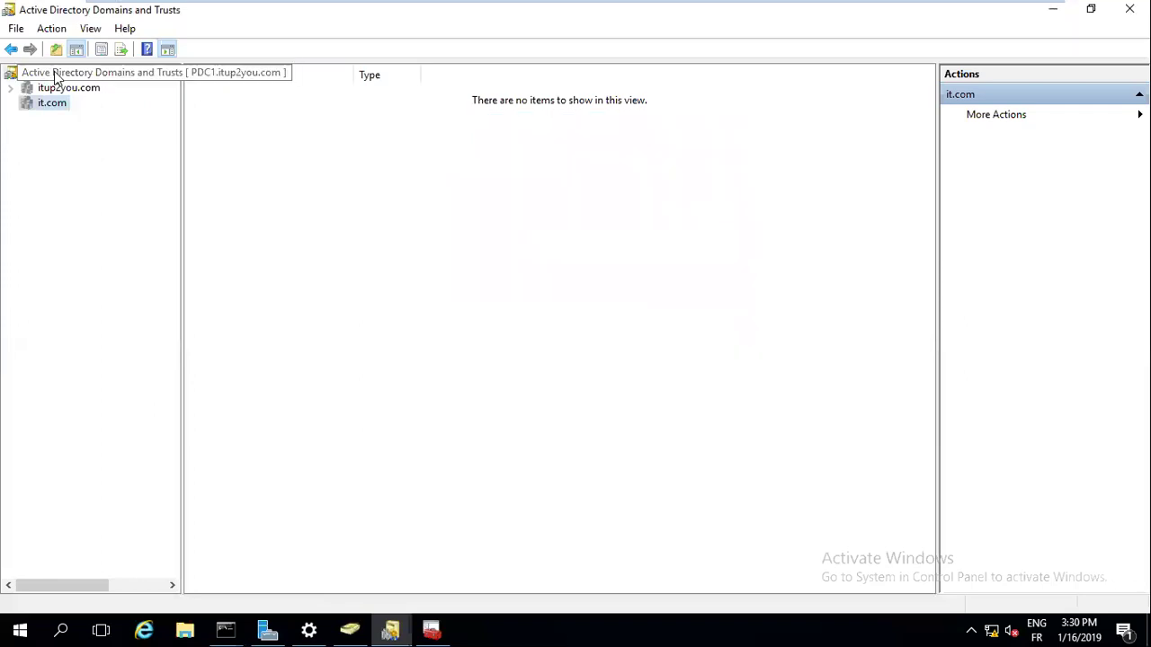
Collapse the forest root, review UPN Suffixes twice, and close without adding an alternative suffix
left_click(56, 79)
double_click(56, 80)
right_click(57, 80)
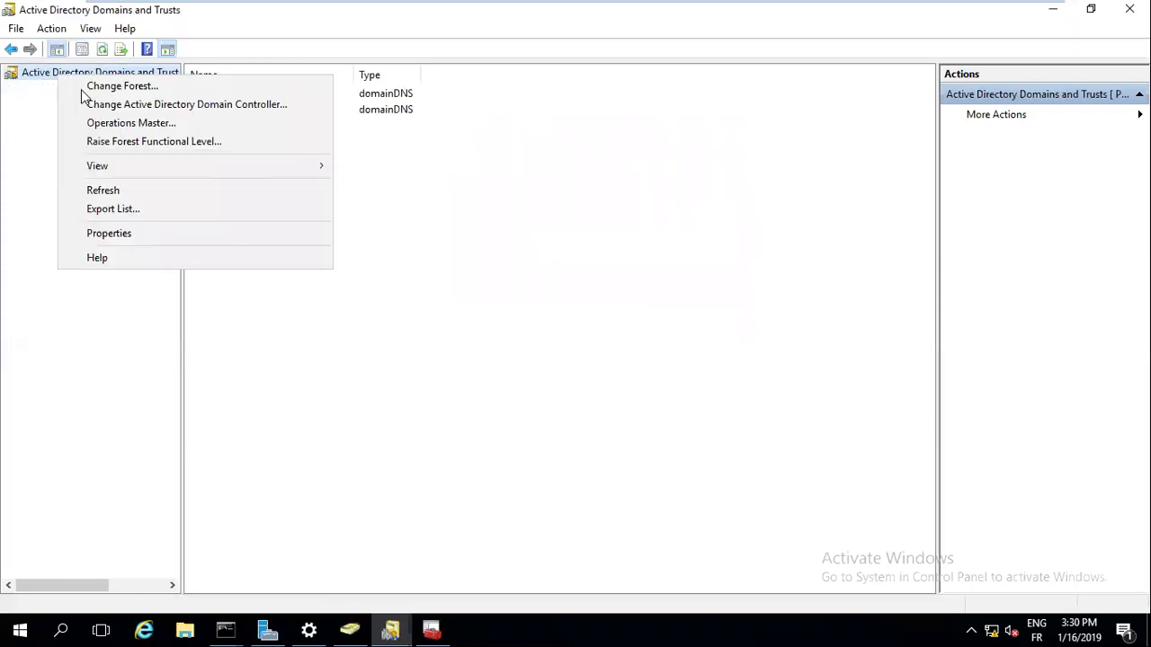
left_click(133, 235)
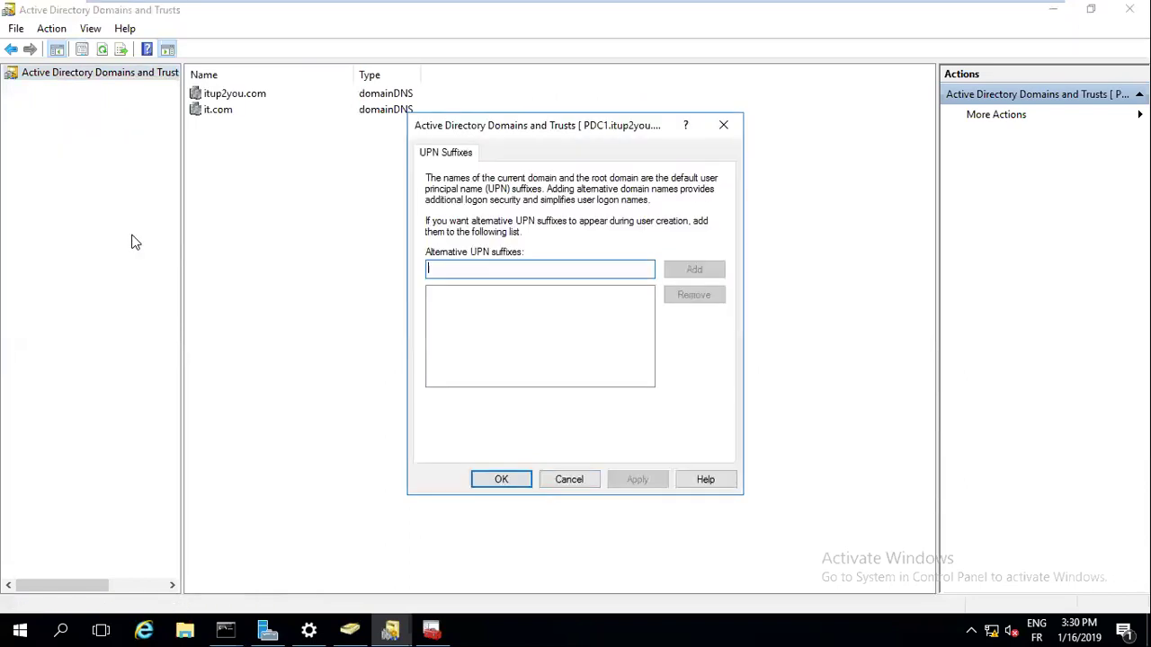
left_click(725, 126)
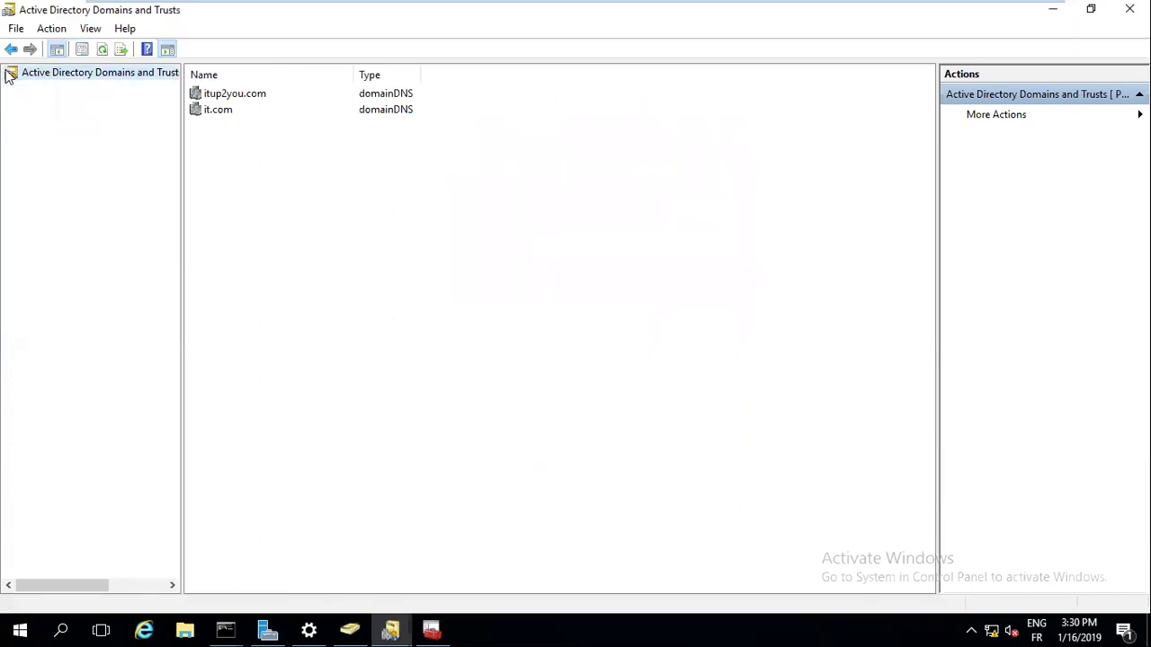
right_click(83, 70)
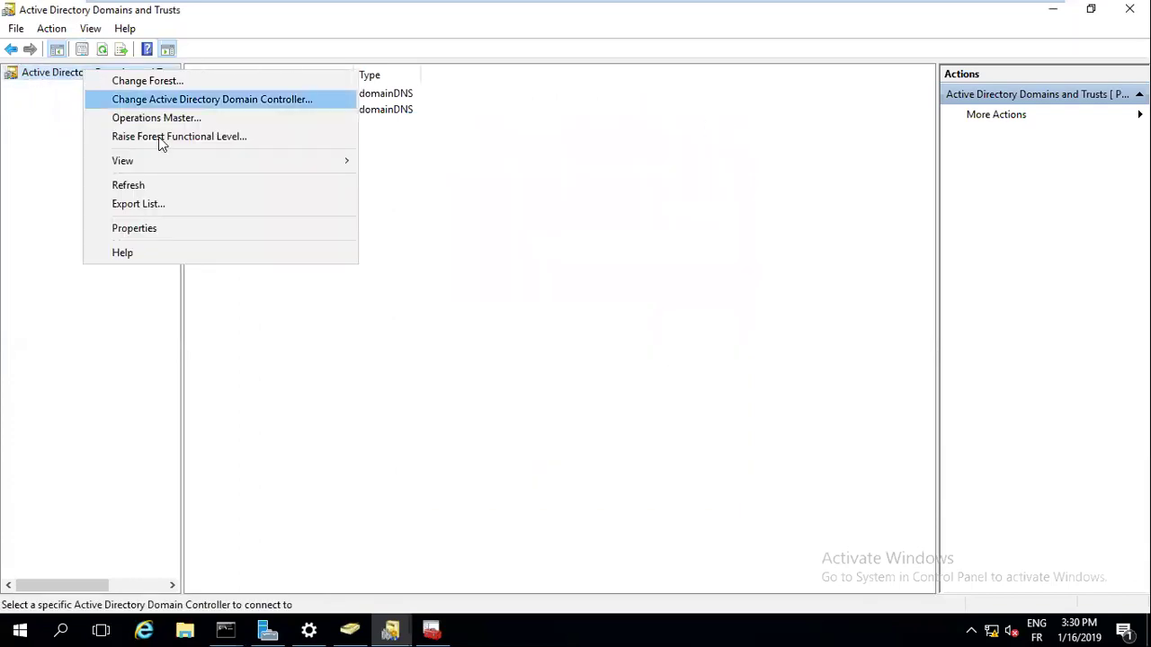
left_click(154, 228)
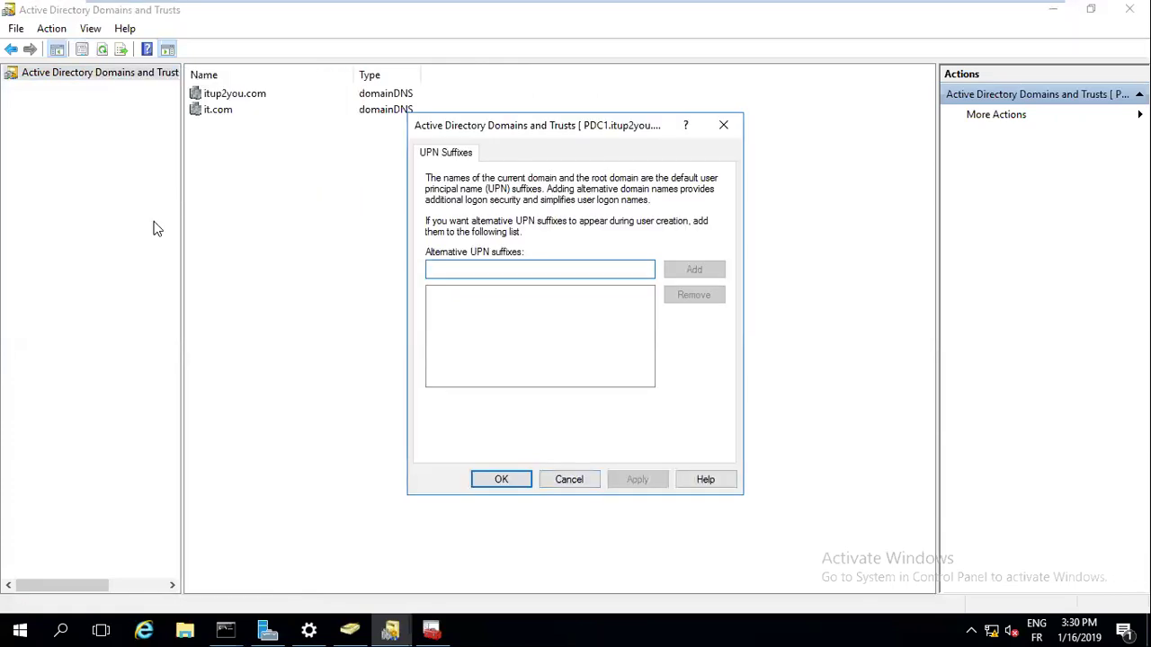
left_click(725, 131)
right_click(244, 97)
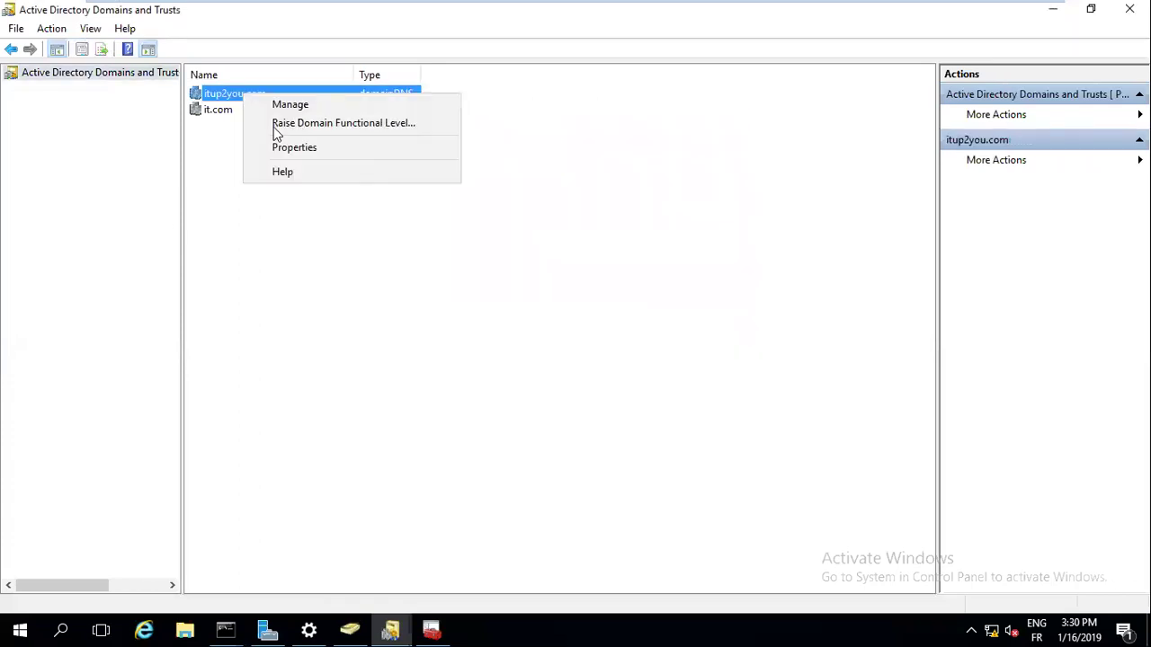
left_click(294, 147)
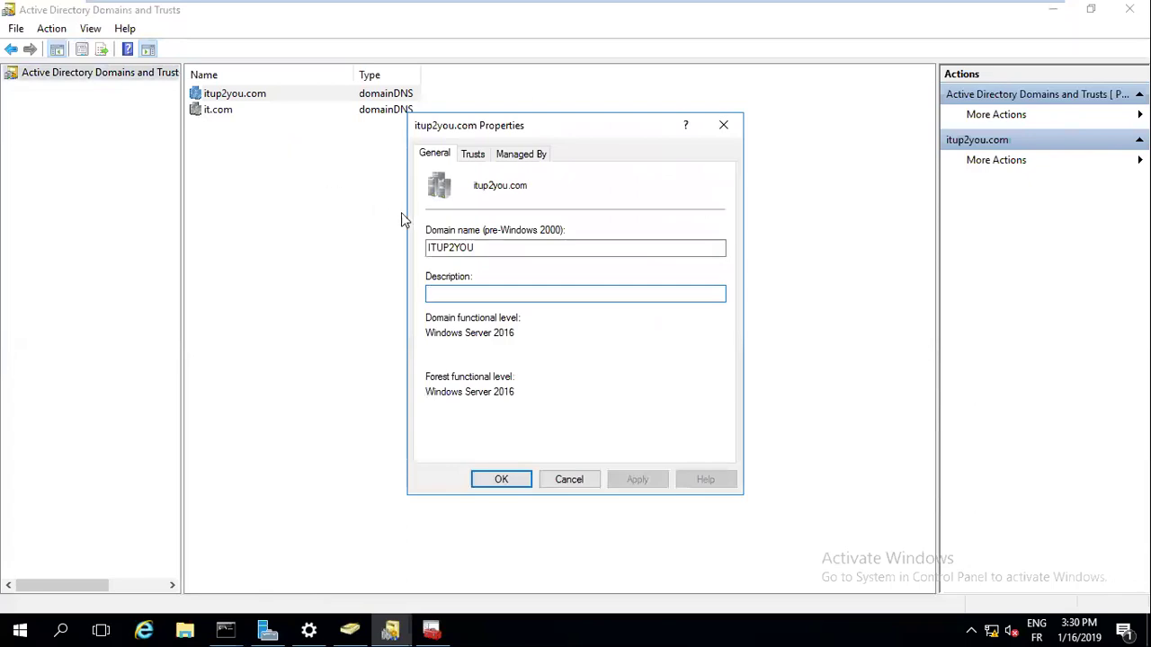
left_click(474, 157)
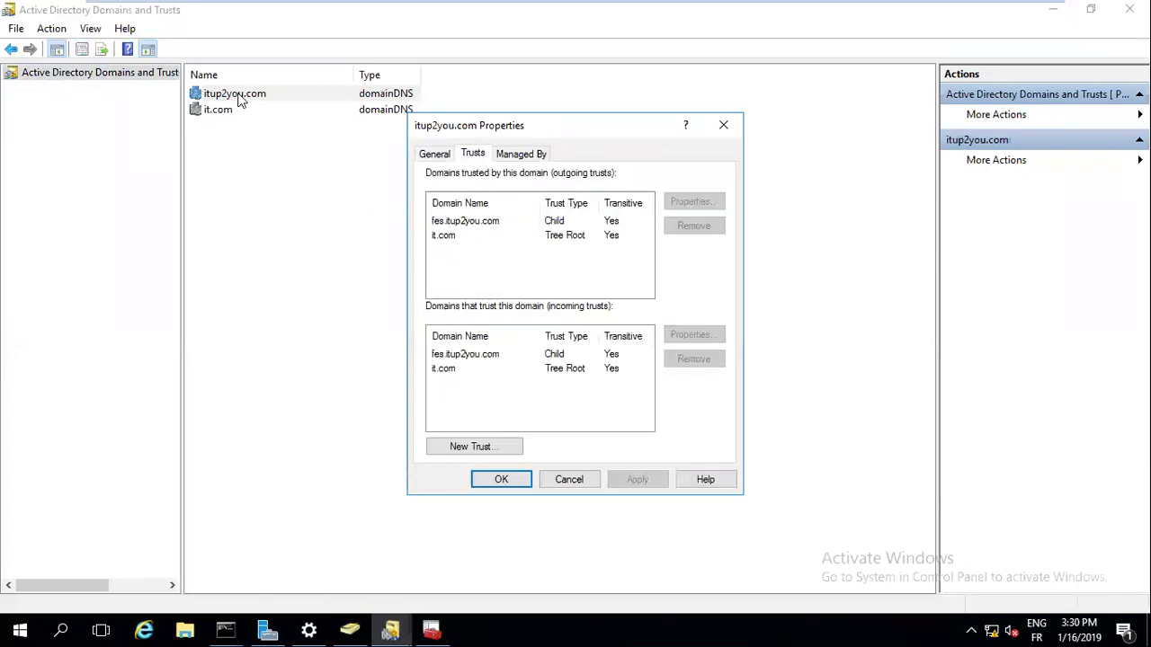
left_click(475, 223)
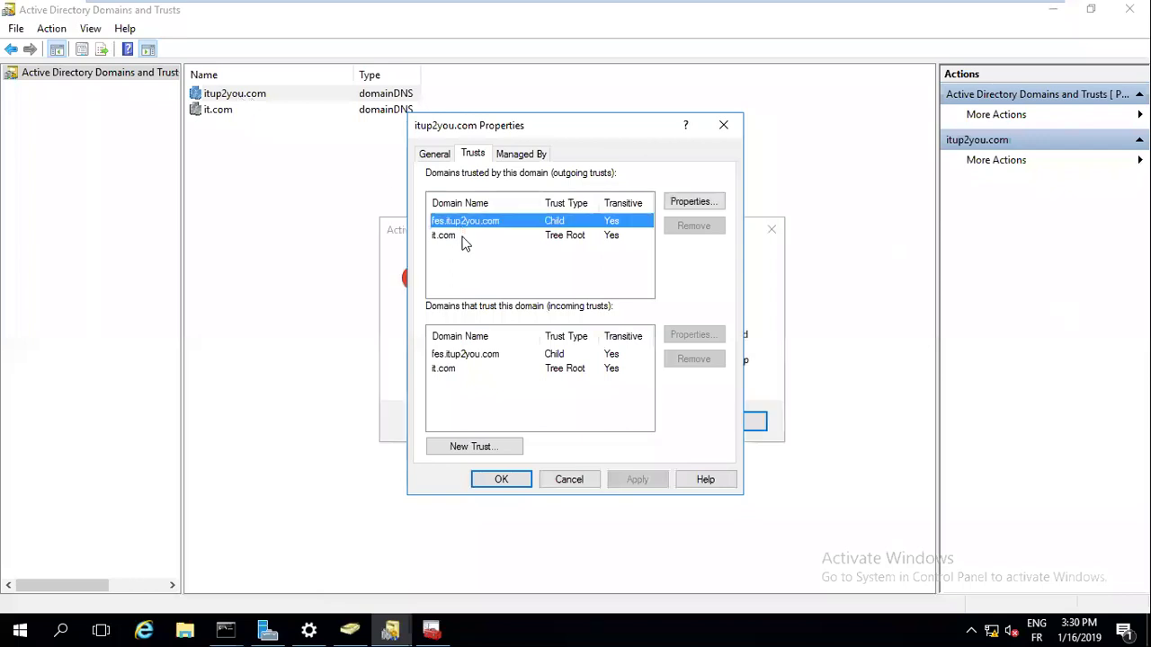
left_click(391, 270)
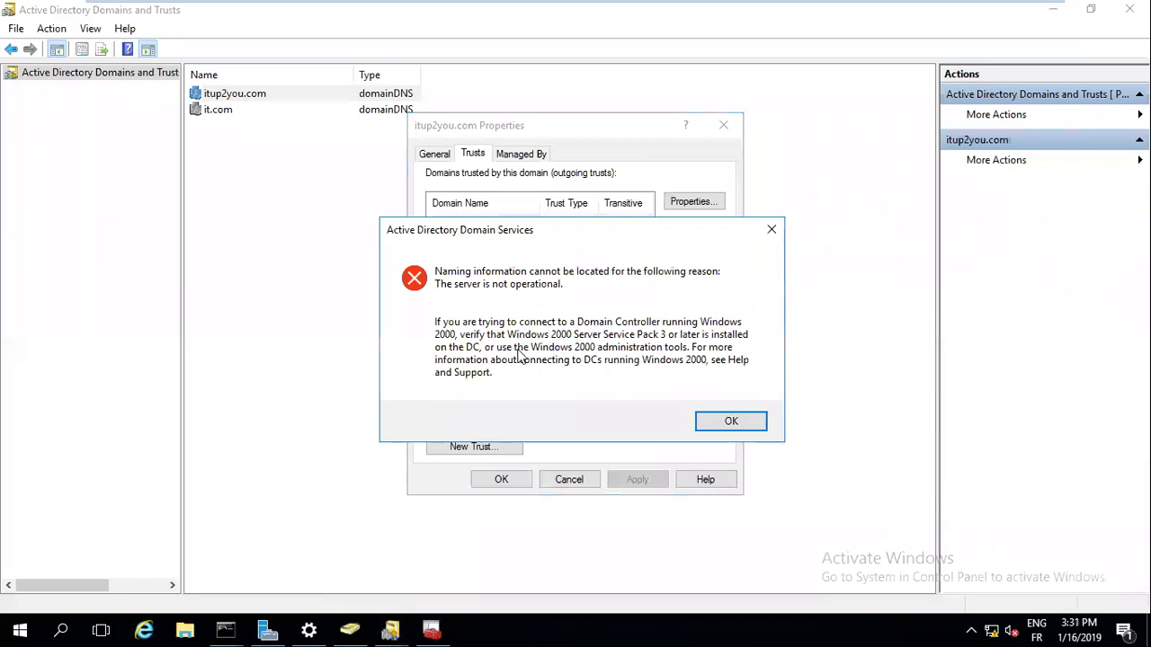
left_click(731, 422)
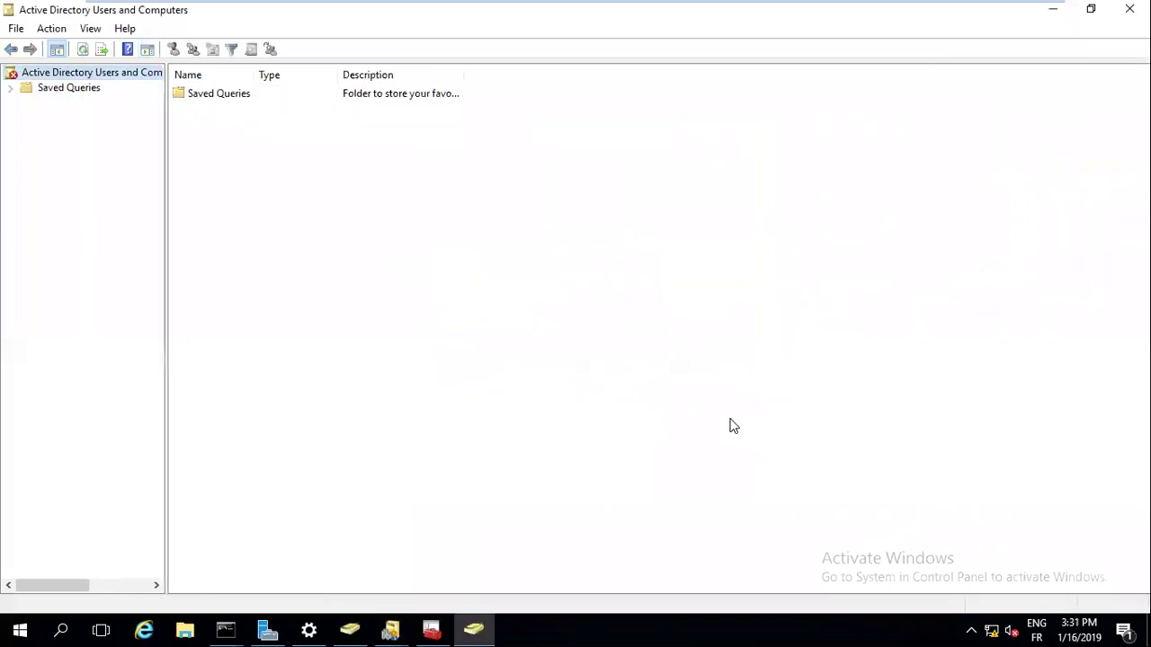
left_click(39, 88)
left_click(51, 74)
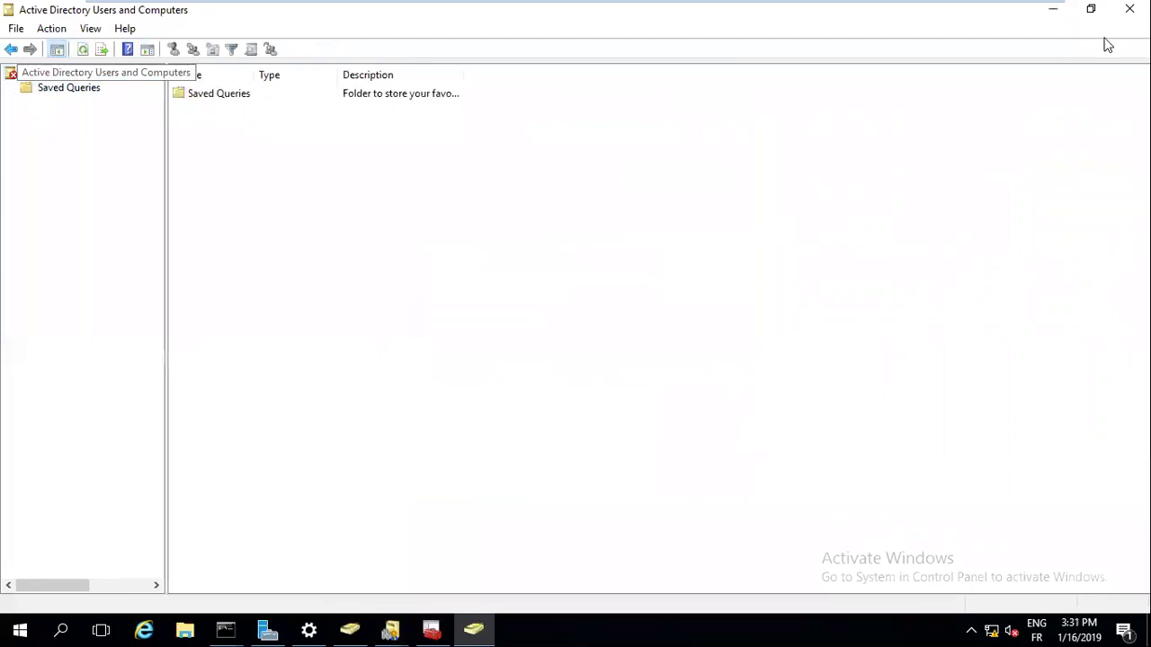
left_click(1130, 9)
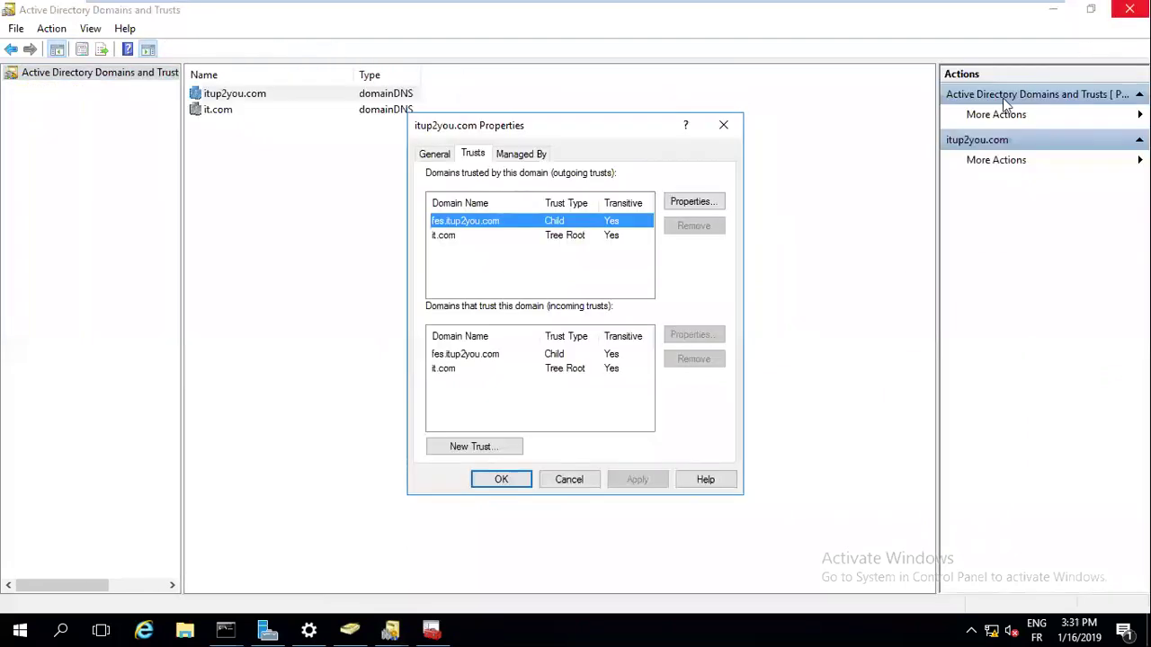
left_click(459, 233)
left_click(458, 221)
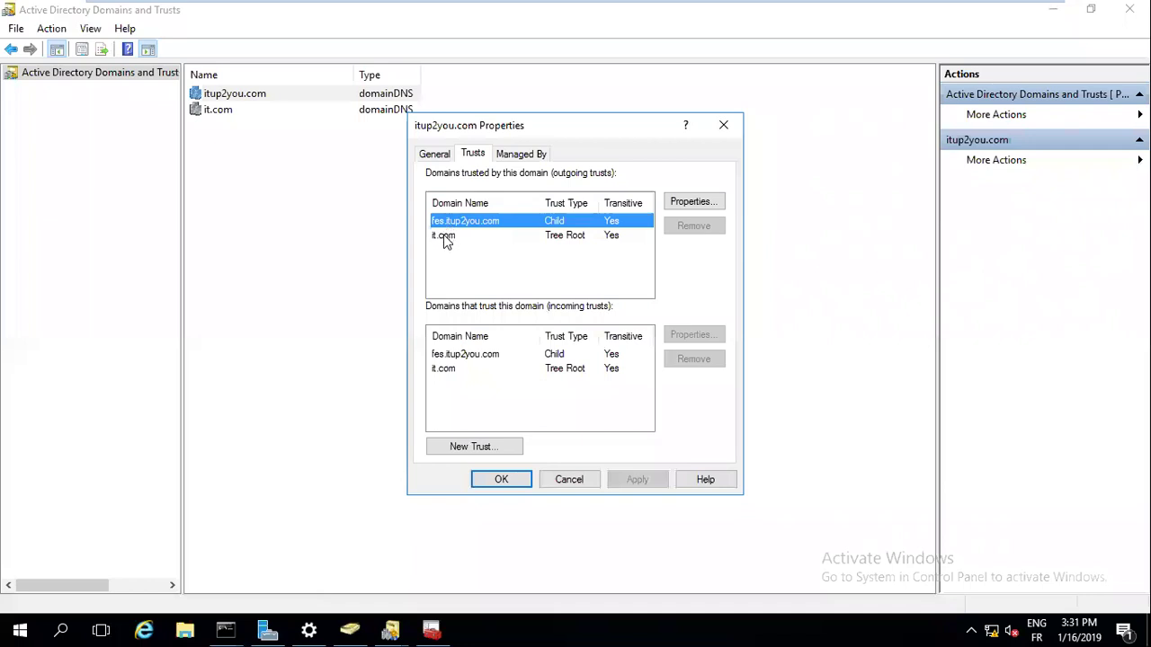
left_click(444, 237)
left_click(465, 356)
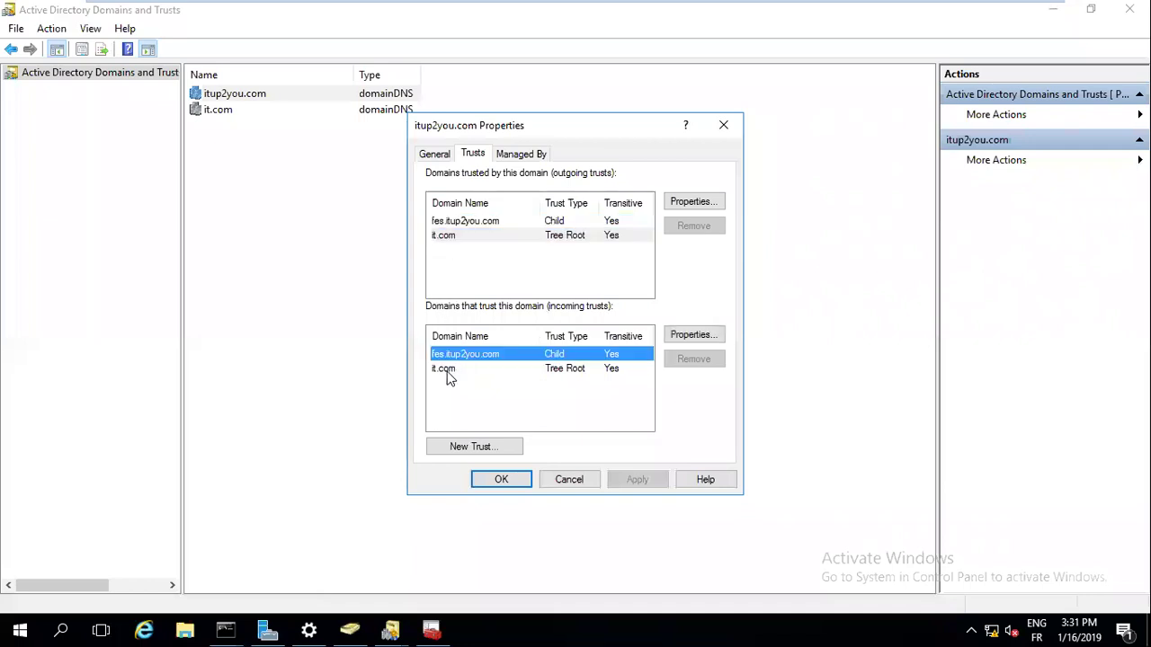
left_click(449, 376)
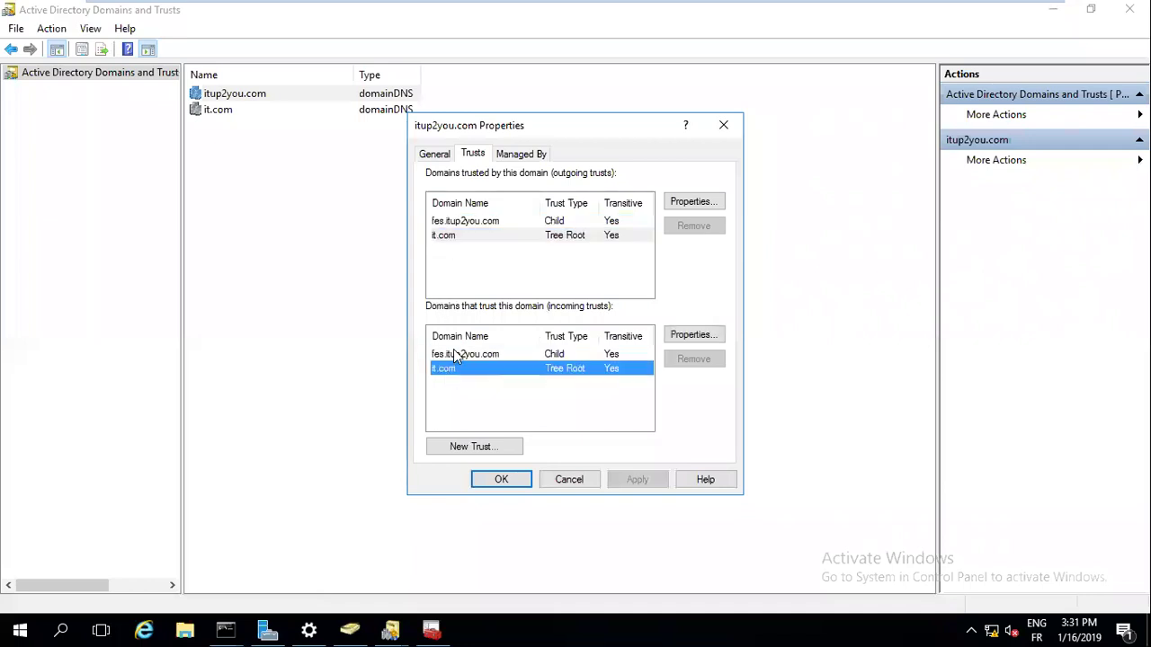
left_click(453, 352)
left_click(548, 370)
left_click(558, 357)
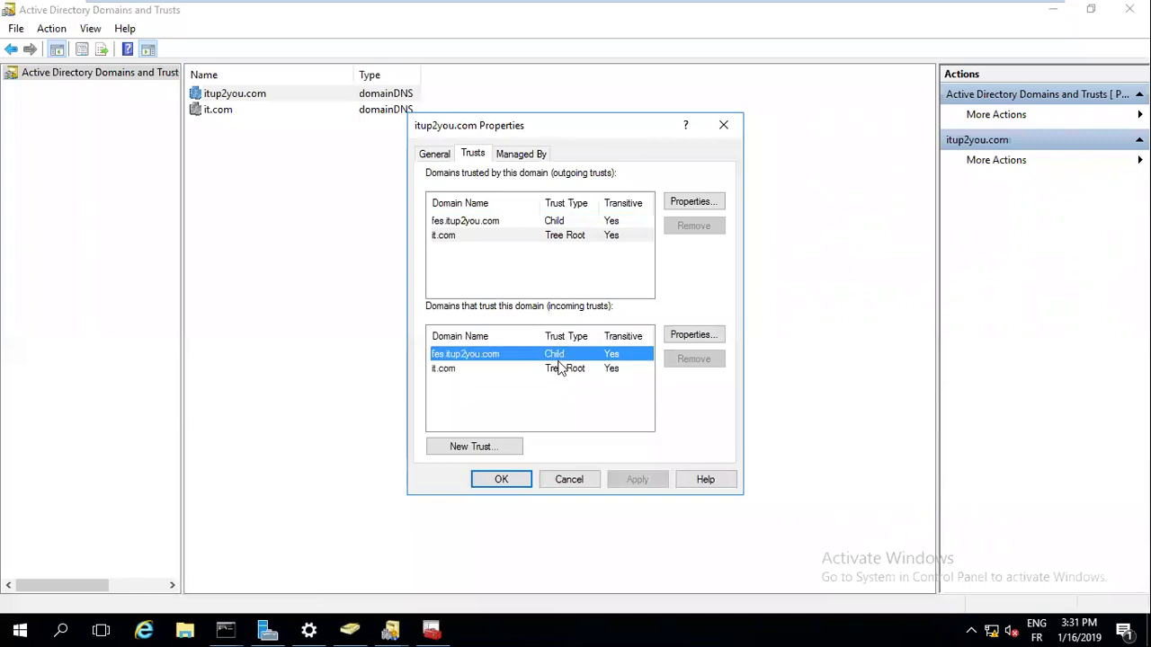
left_click(558, 368)
left_click(560, 223)
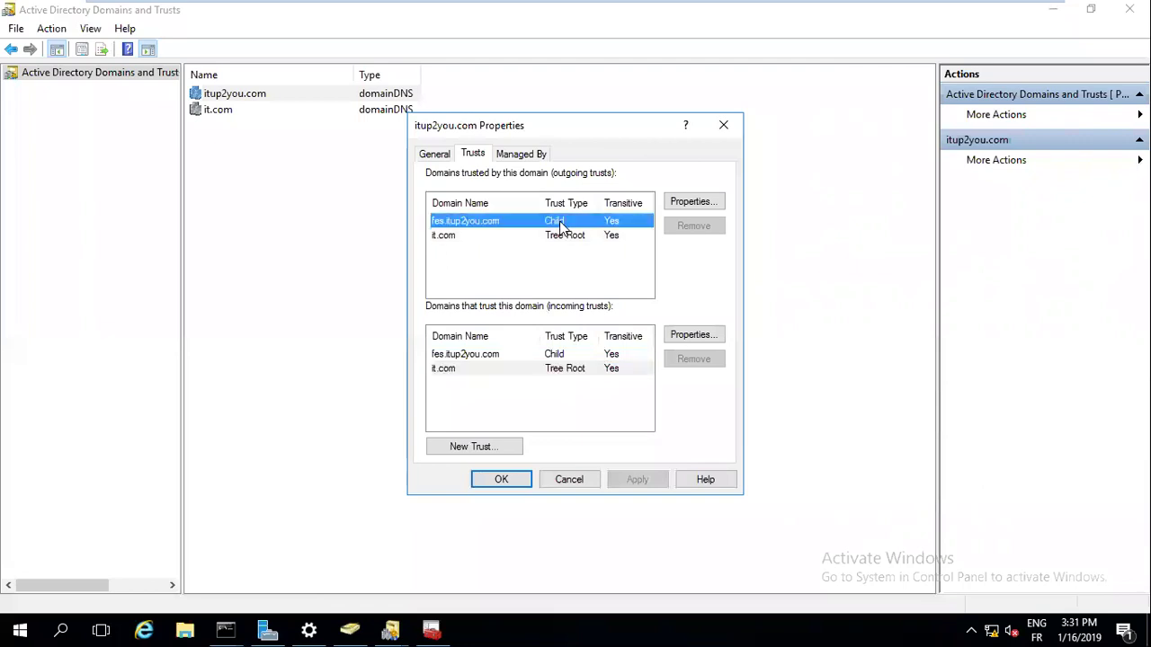
left_click(723, 125)
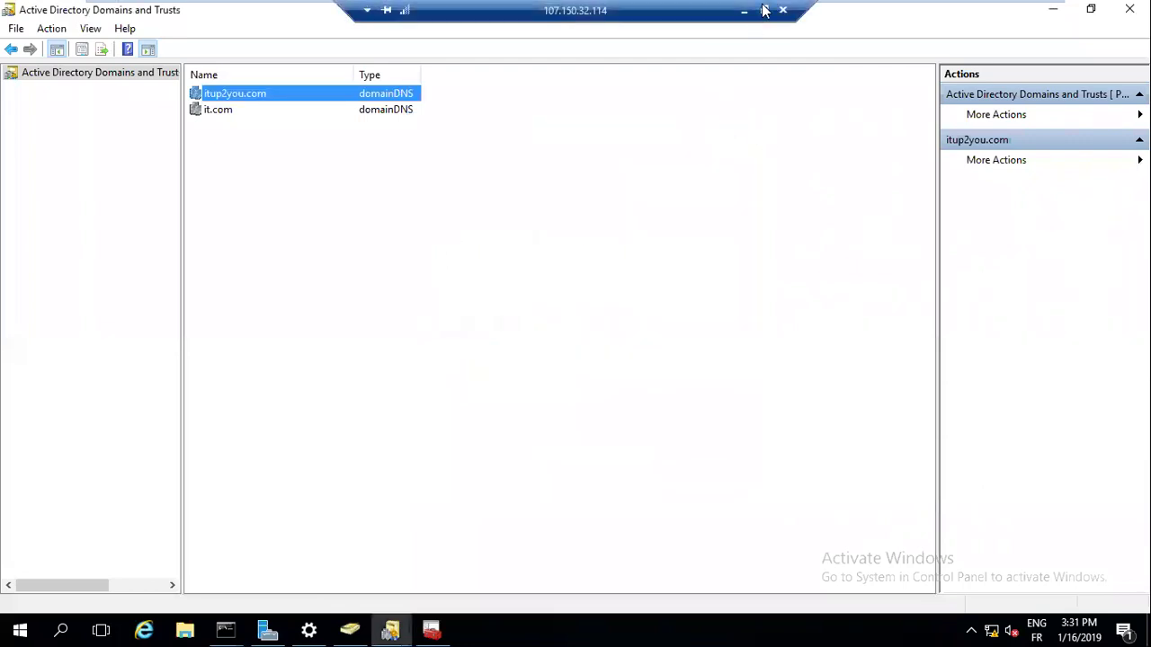
Restore the remote desktop window and switch VMware Workstation to the client 10 VM
left_click(764, 10)
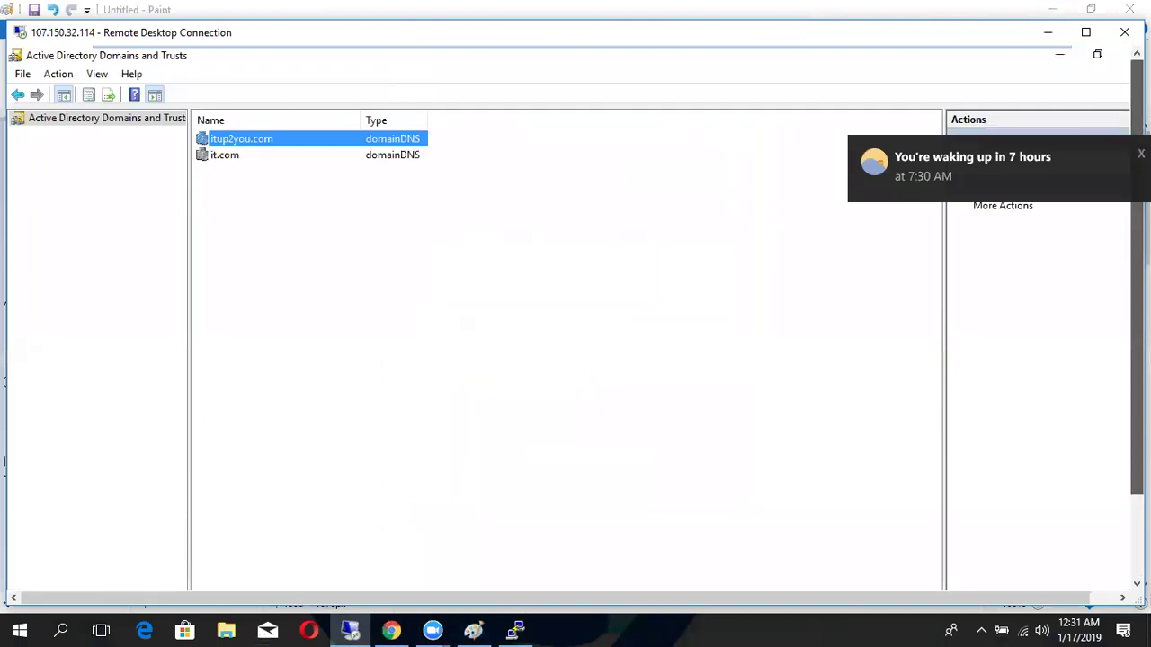
left_click(1085, 33)
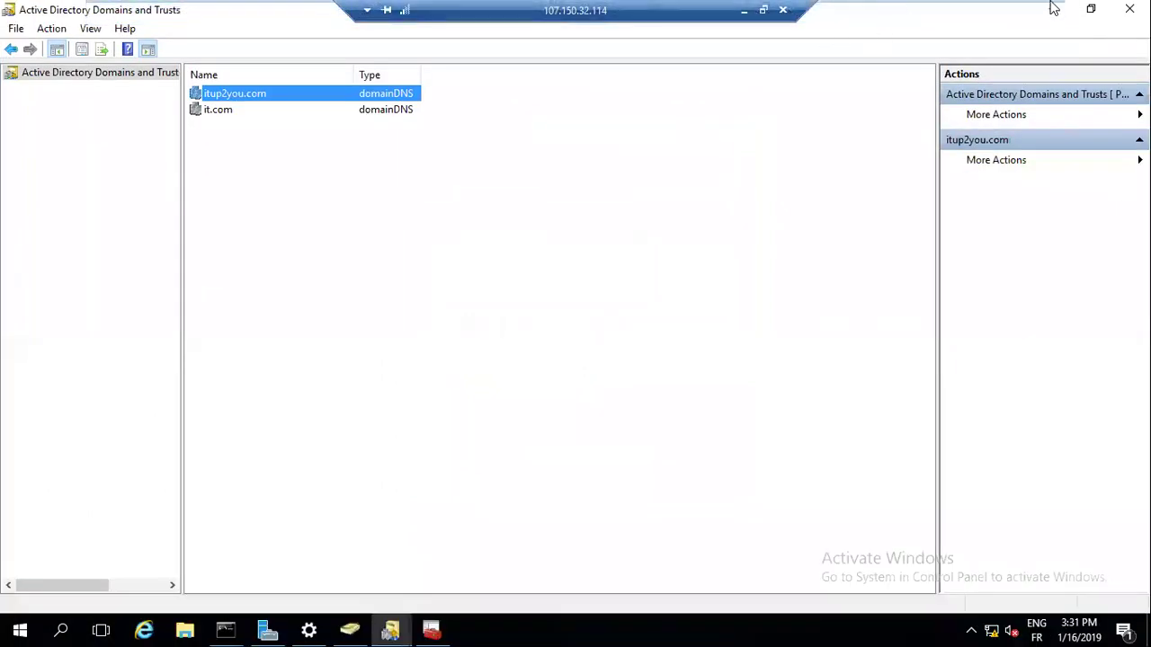
mouse_move(953, 16)
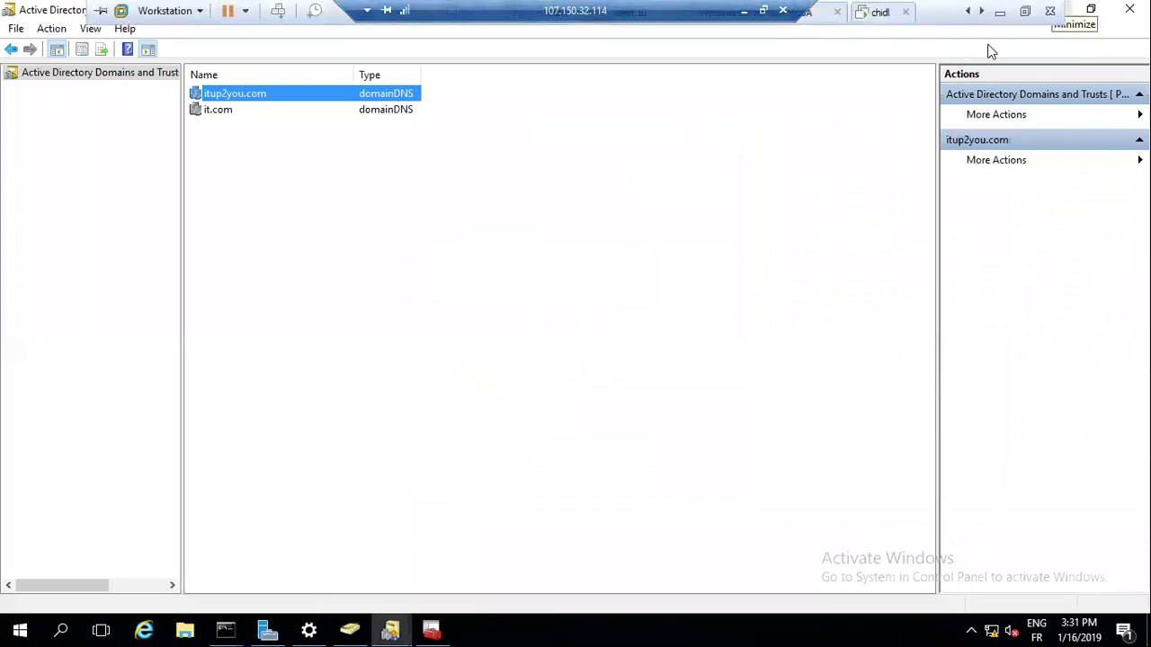
left_click(711, 15)
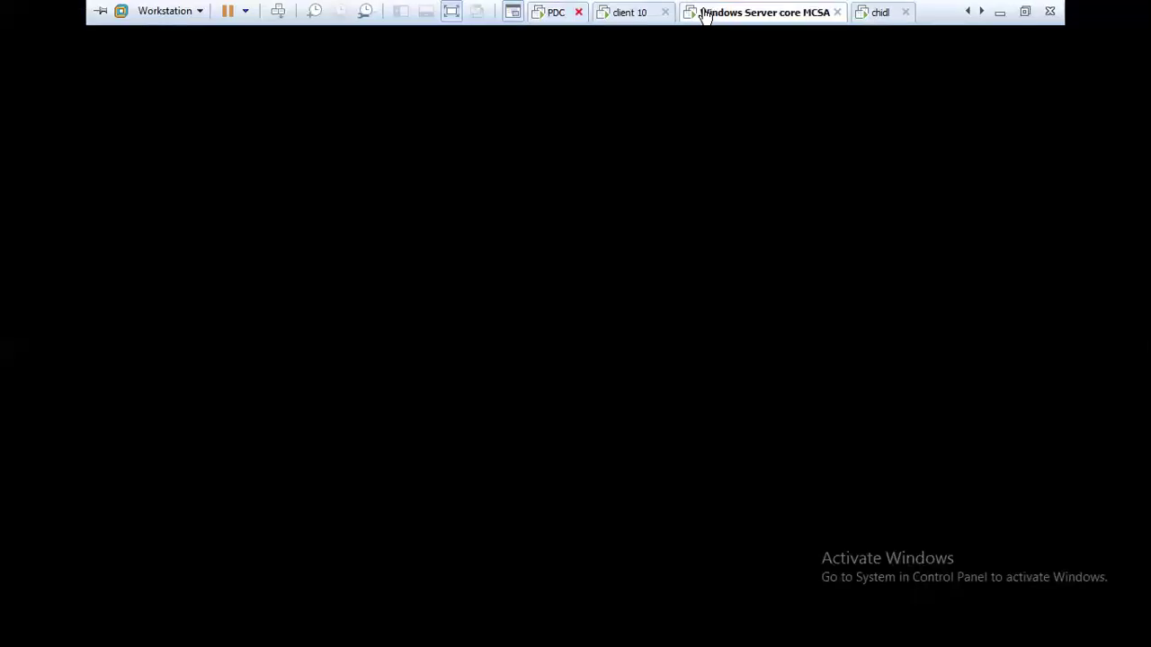
left_click(630, 13)
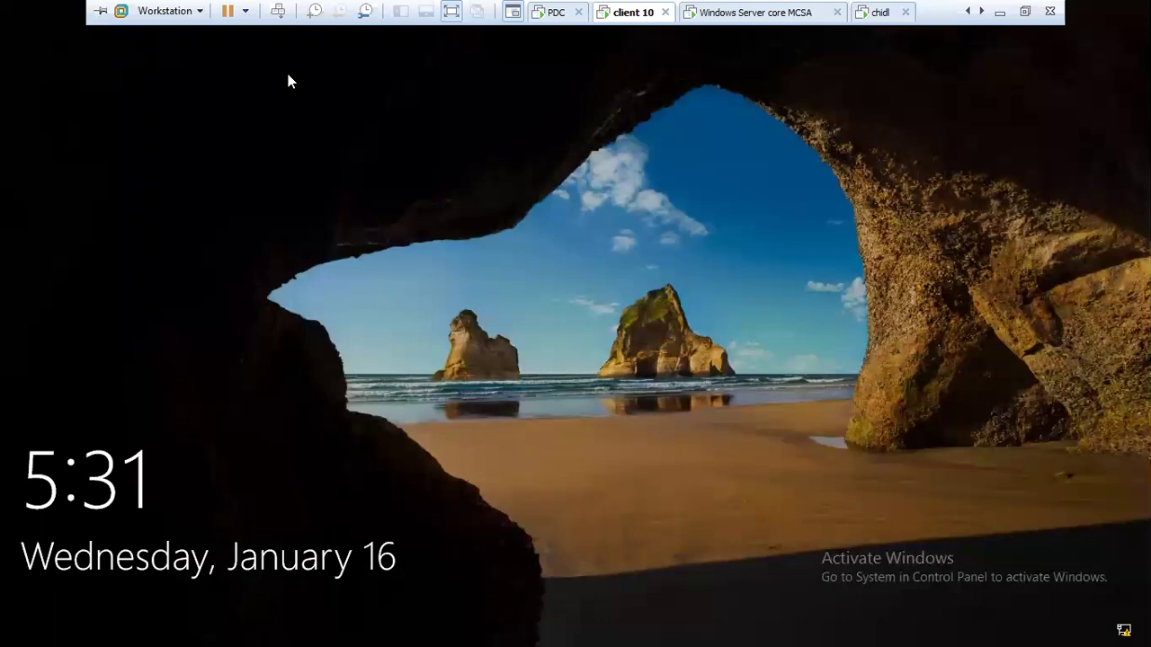
On client 10, sign in as Other user 'user2' with a password
key("space")
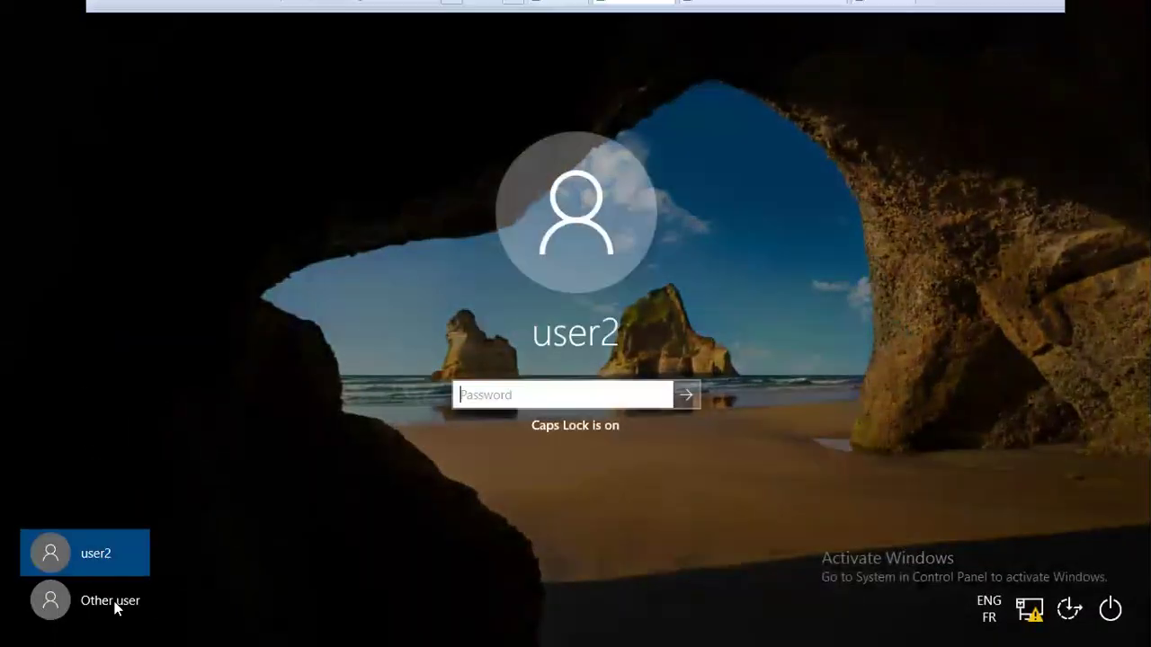
left_click(105, 600)
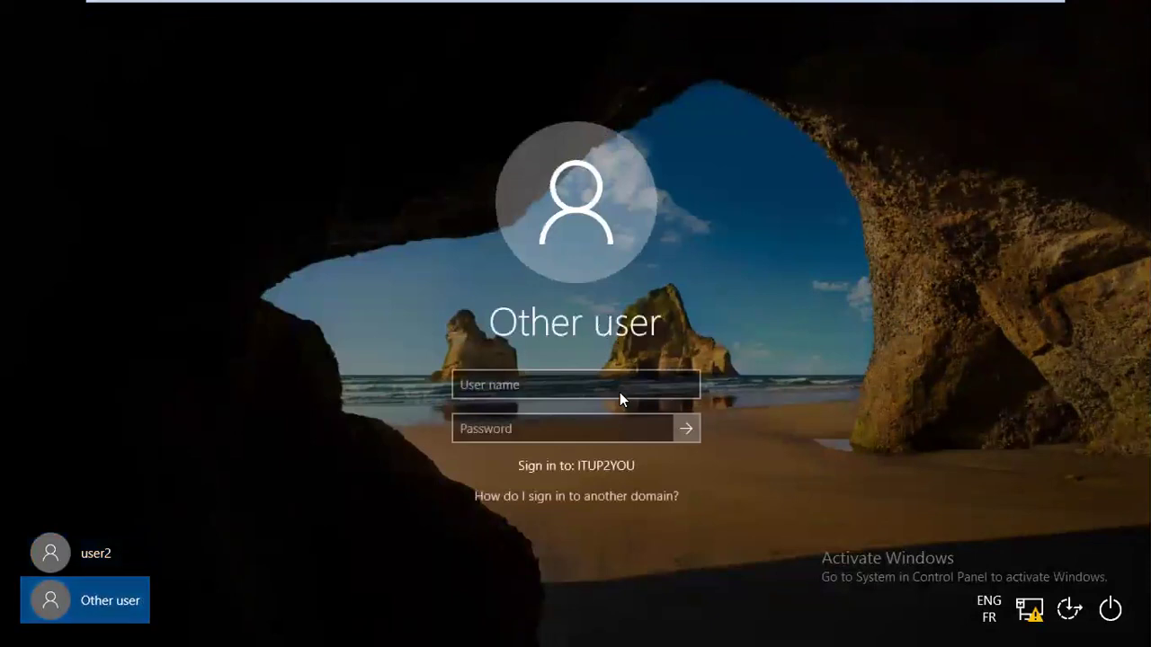
left_click(618, 390)
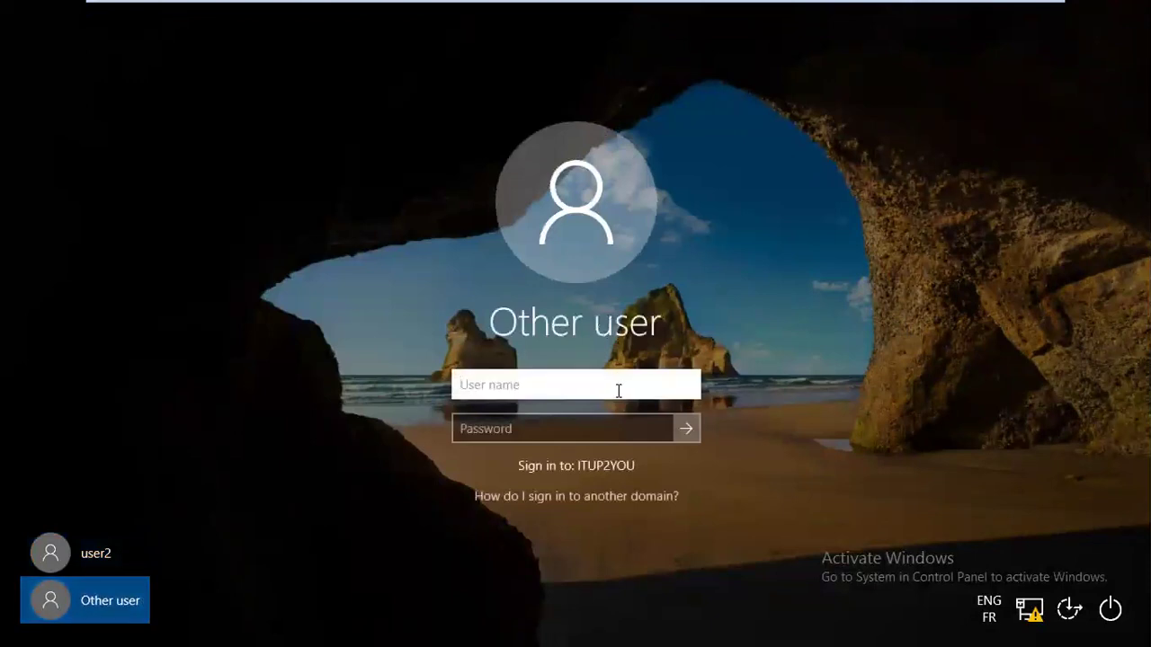
type("user2")
key("Tab")
type("•••••••")
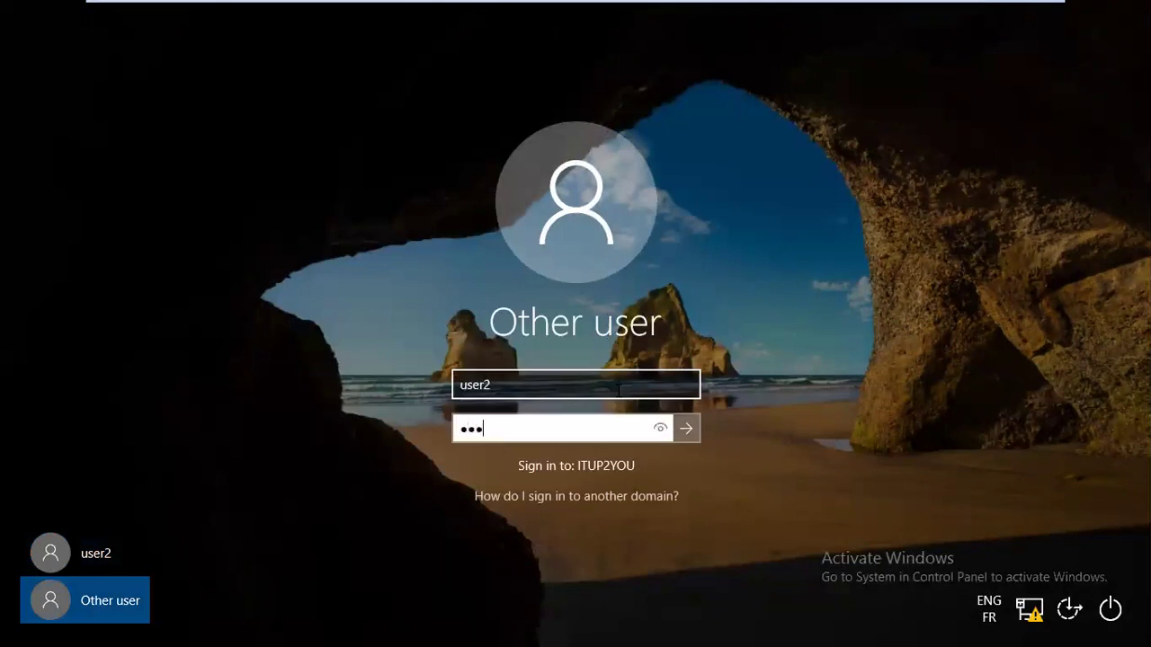
type("•••")
key("Return")
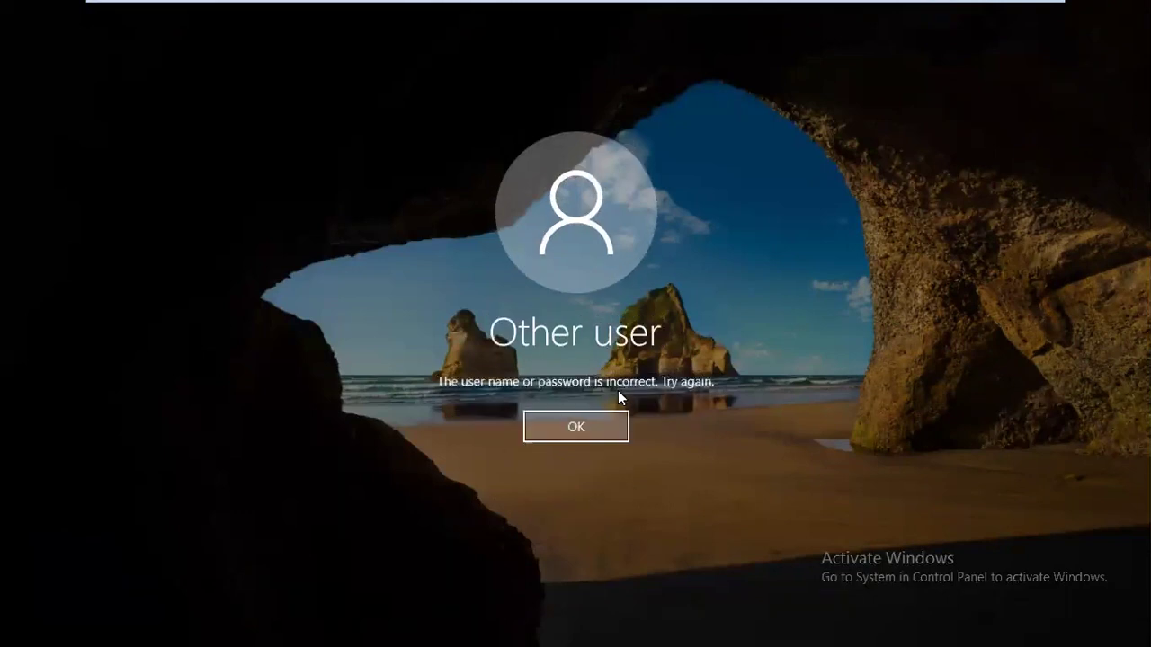
Retype user2's password twice with mixed Caps Lock casing; both attempts are rejected
key("Return")
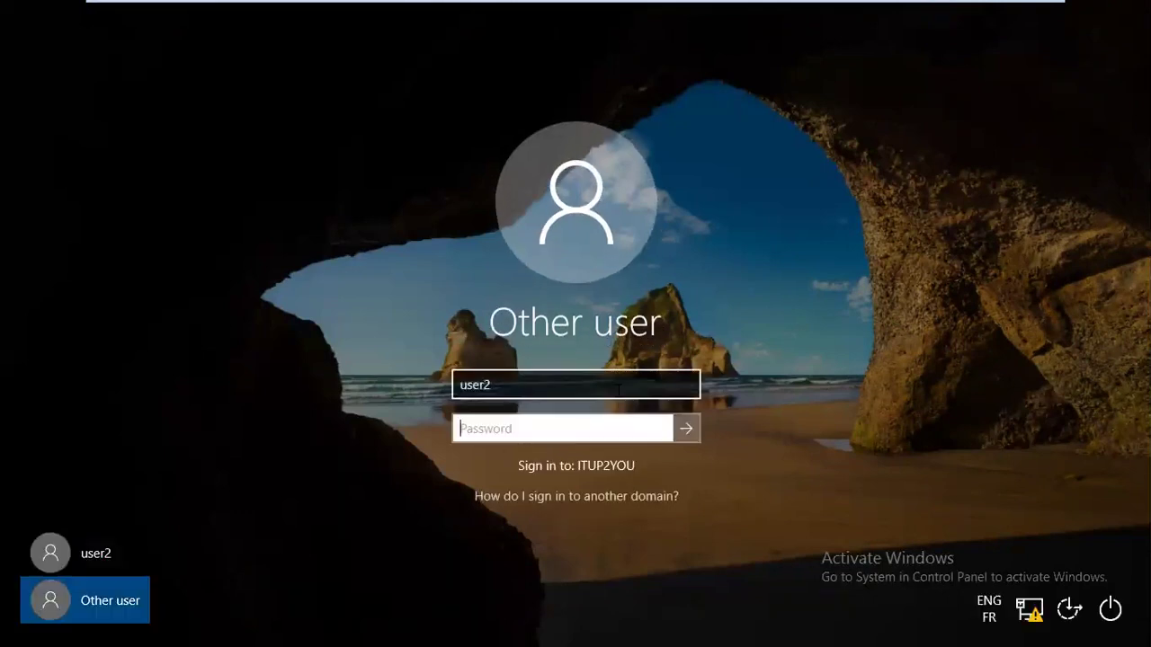
type("••••")
key("BackSpace")
key("BackSpace")
key("BackSpace")
key("BackSpace")
type("•••")
key("Caps_Lock")
type("•••••••")
key("Return")
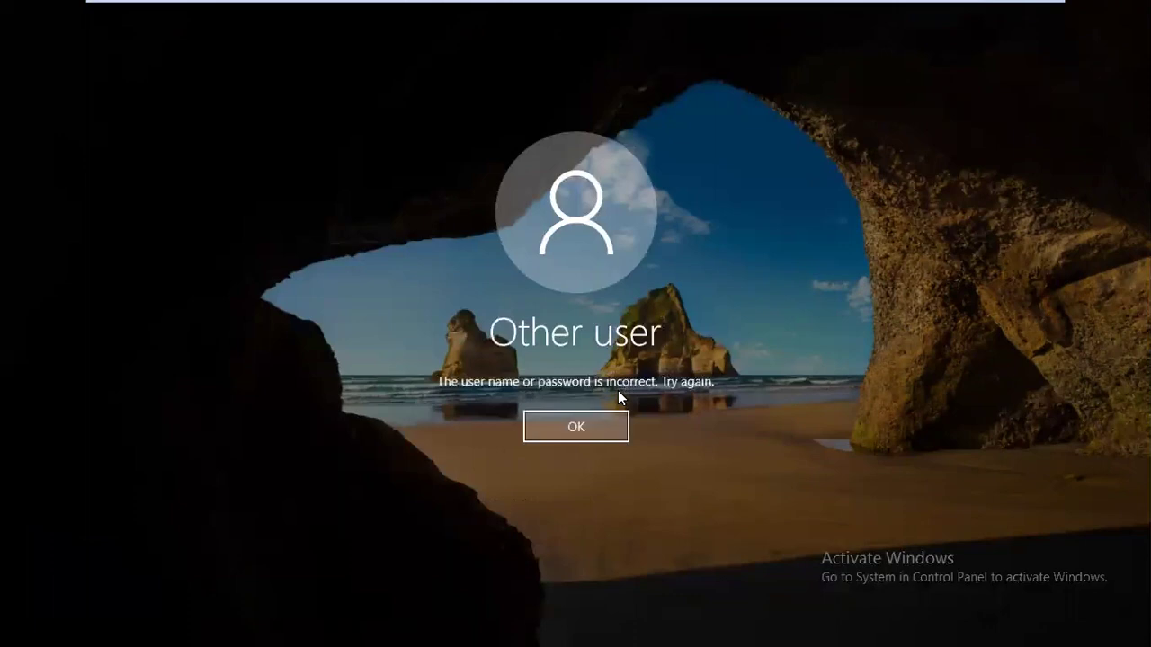
key("Return")
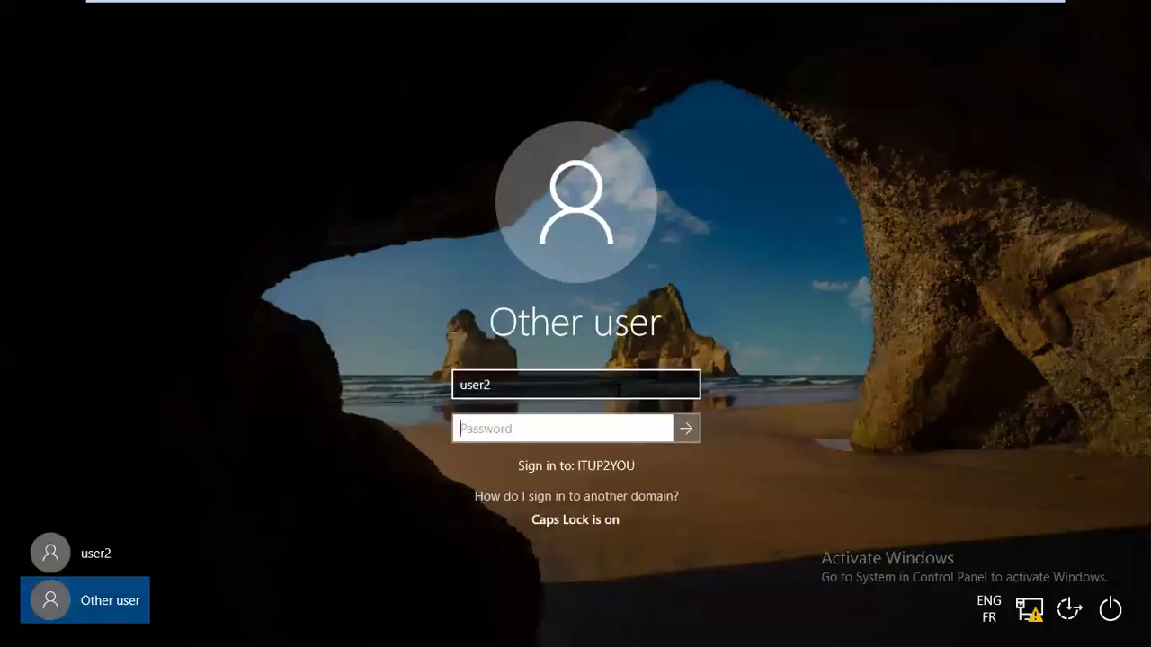
key("Caps_Lock")
type("••••")
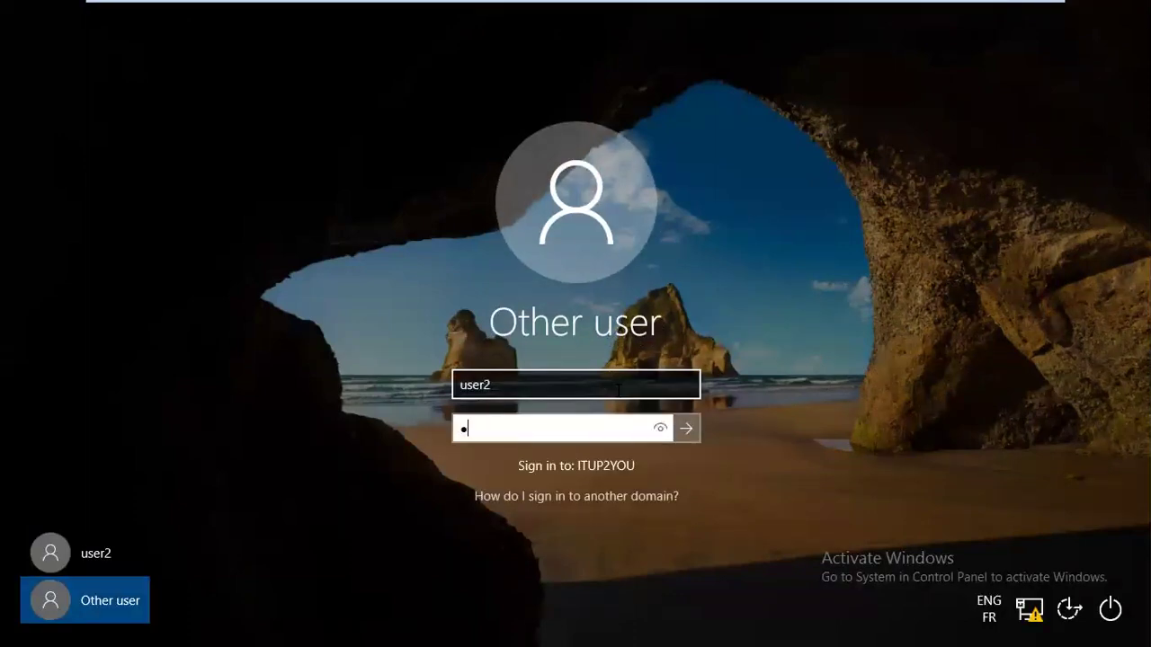
key("Caps_Lock")
type("•••••••")
key("Return")
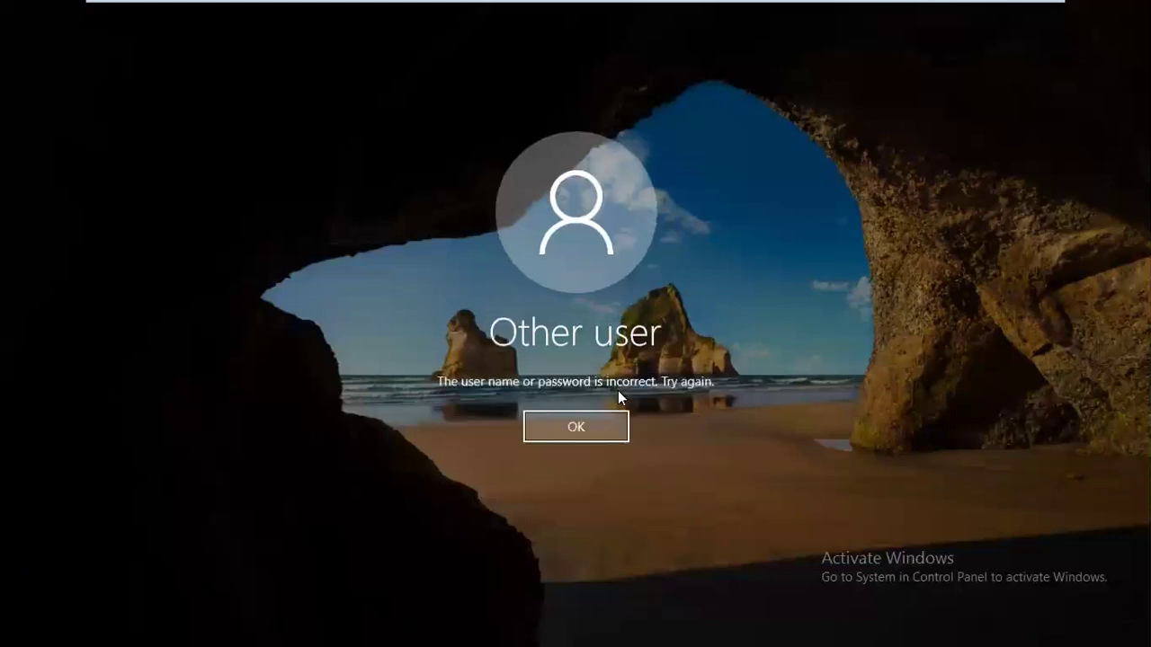
Try user2's password a fourth time and dismiss the incorrect-password error
key("Return")
key("Caps_Lock")
type("••••")
key("Caps_Lock")
type("••")
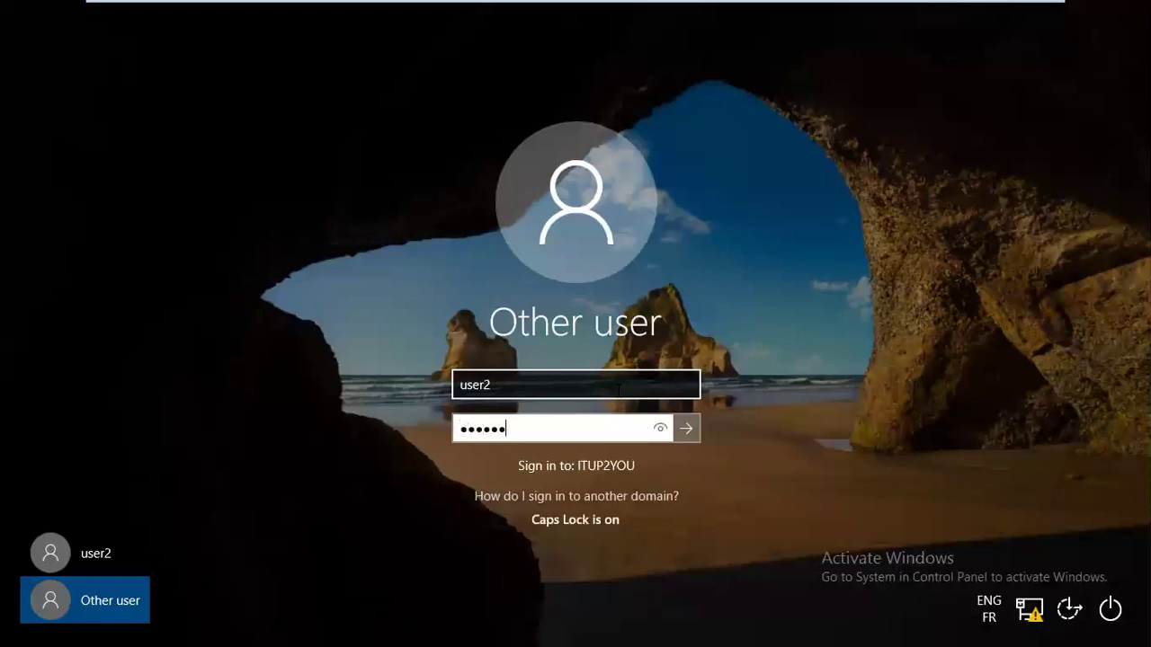
type("•••••")
key("Return")
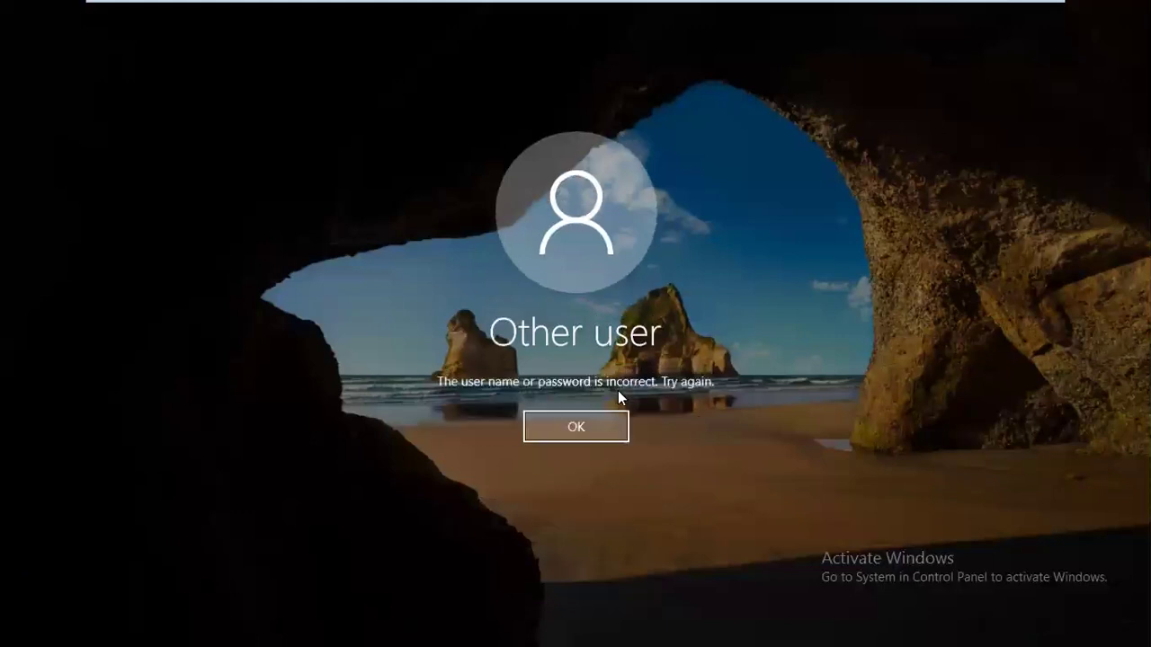
left_click(594, 426)
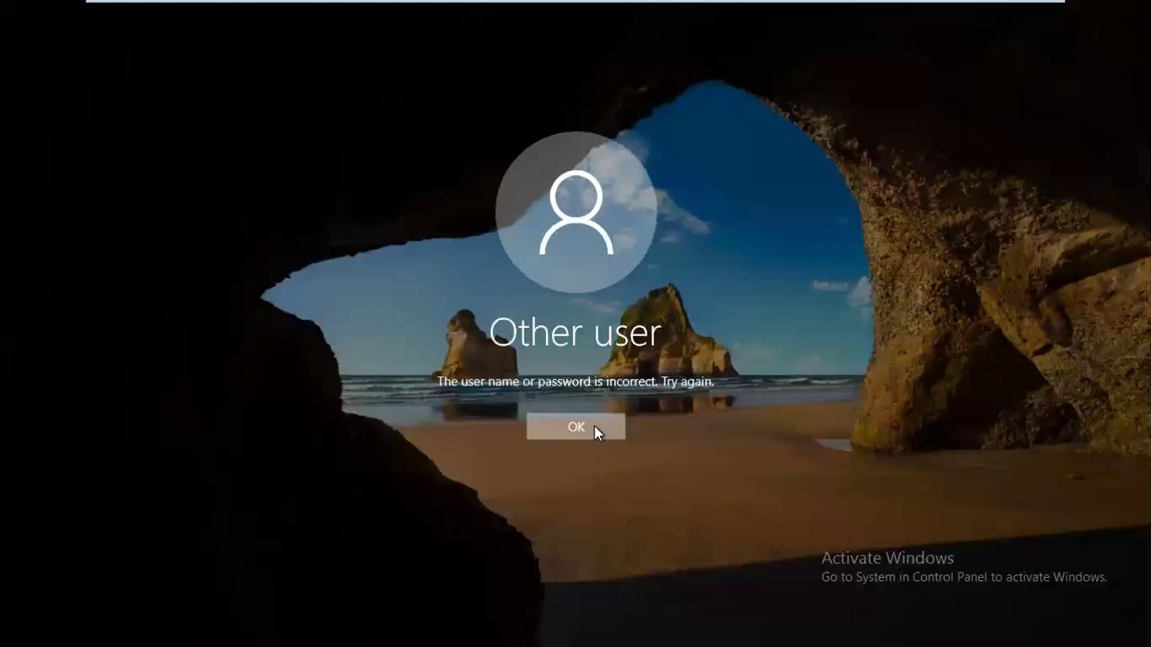
mouse_move(759, 12)
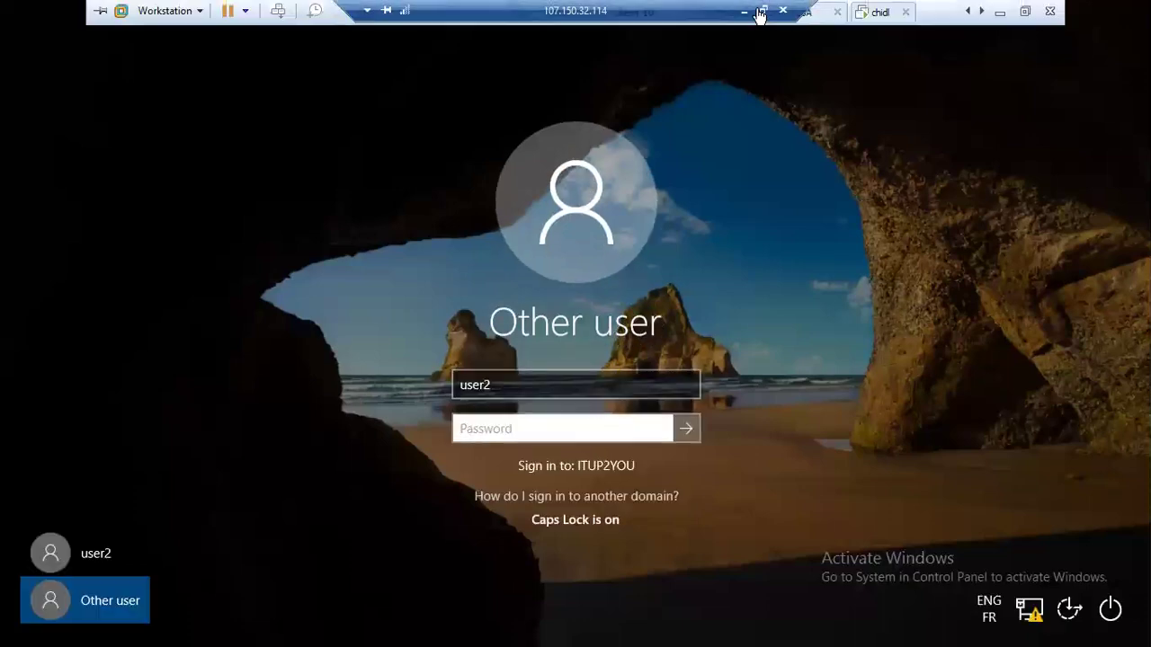
Exit full-screen and cycle through the client 10, tree it.com and chidl VMs, ending on PDC
left_click(1024, 11)
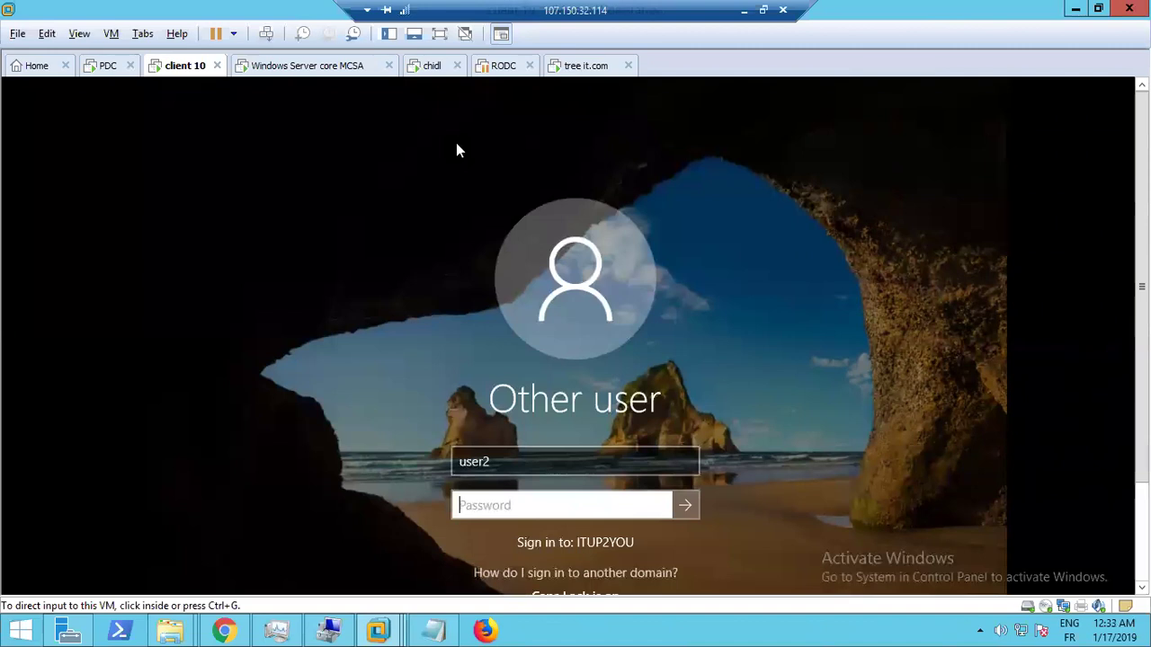
left_click(175, 66)
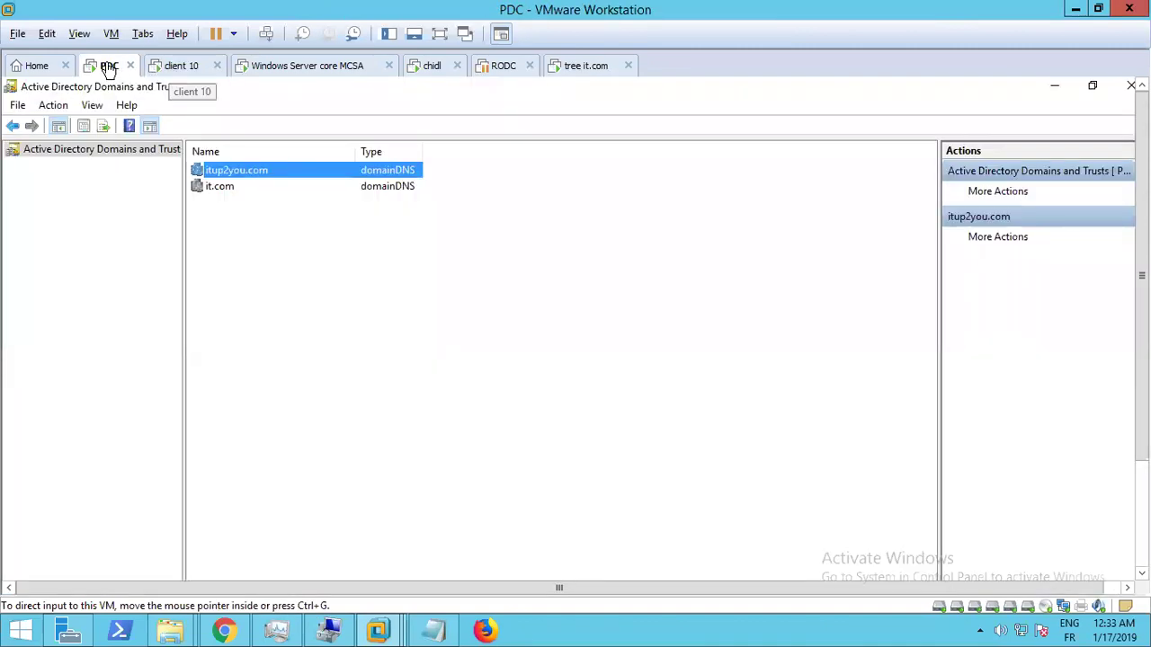
left_click(104, 66)
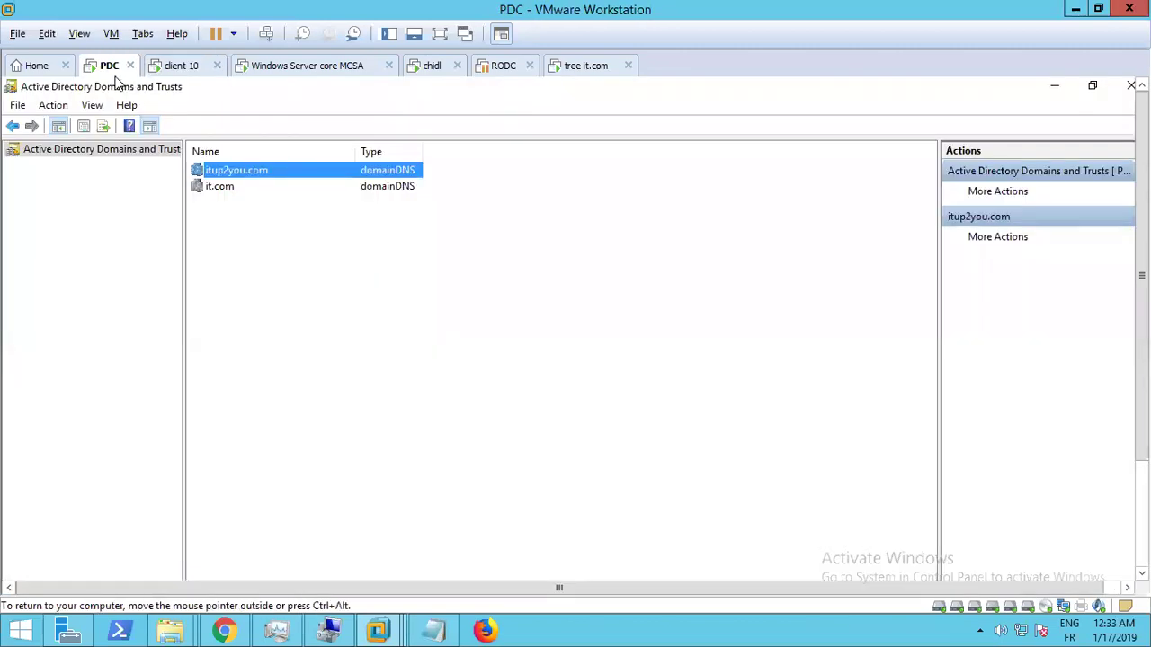
left_click(580, 65)
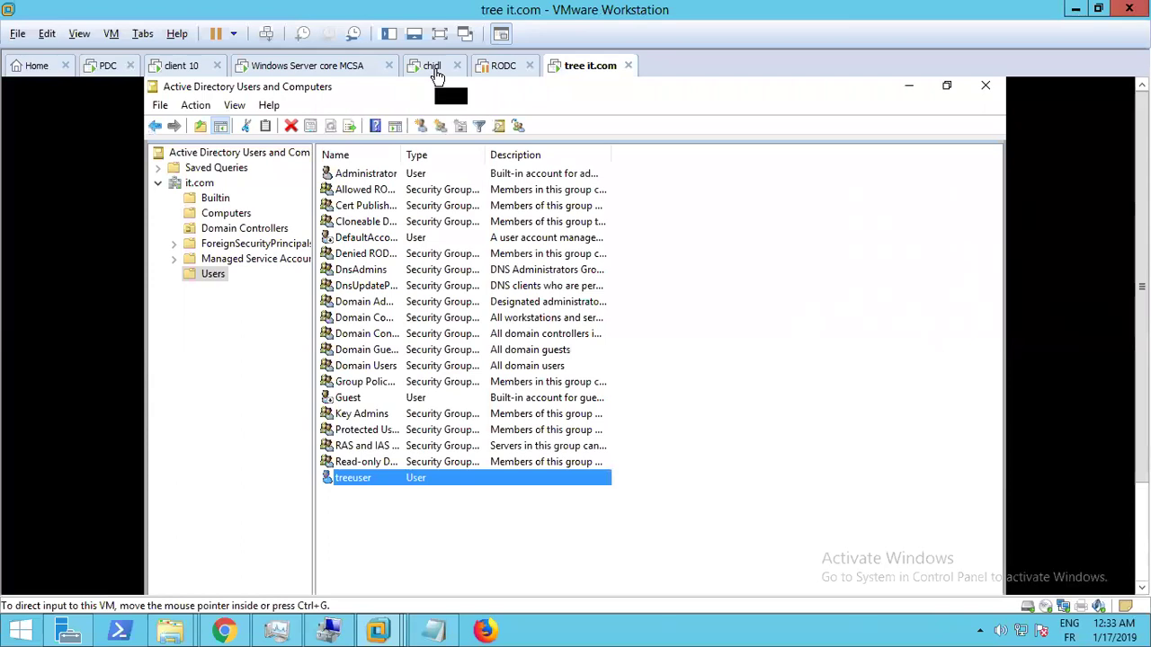
left_click(437, 70)
left_click(583, 70)
left_click(185, 71)
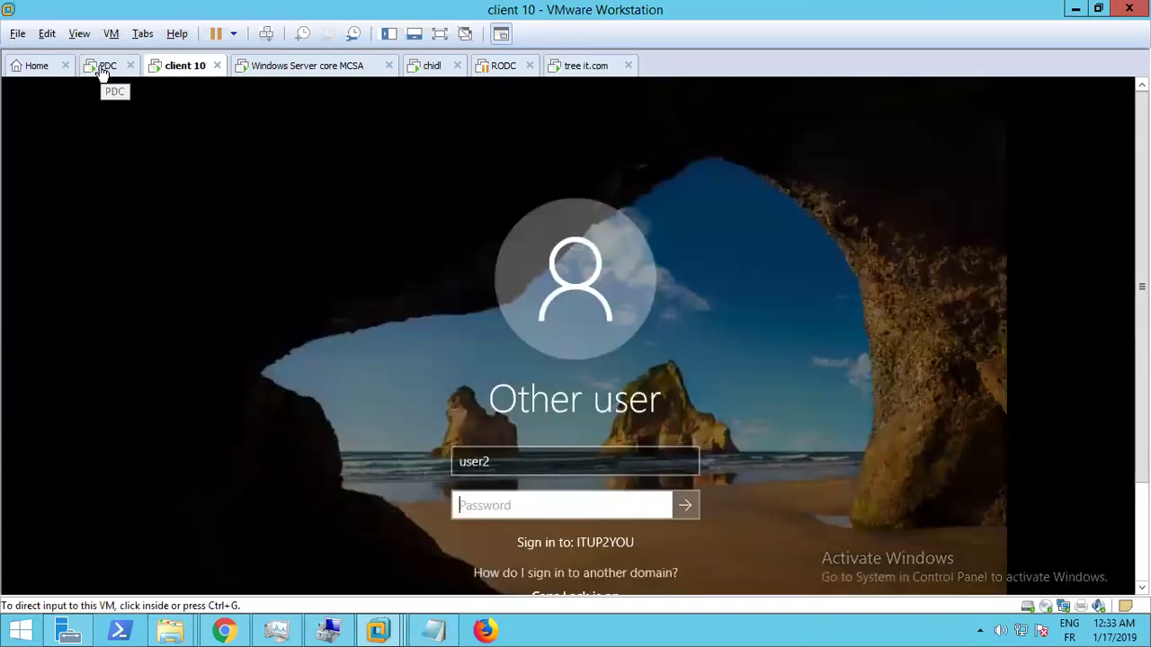
left_click(101, 73)
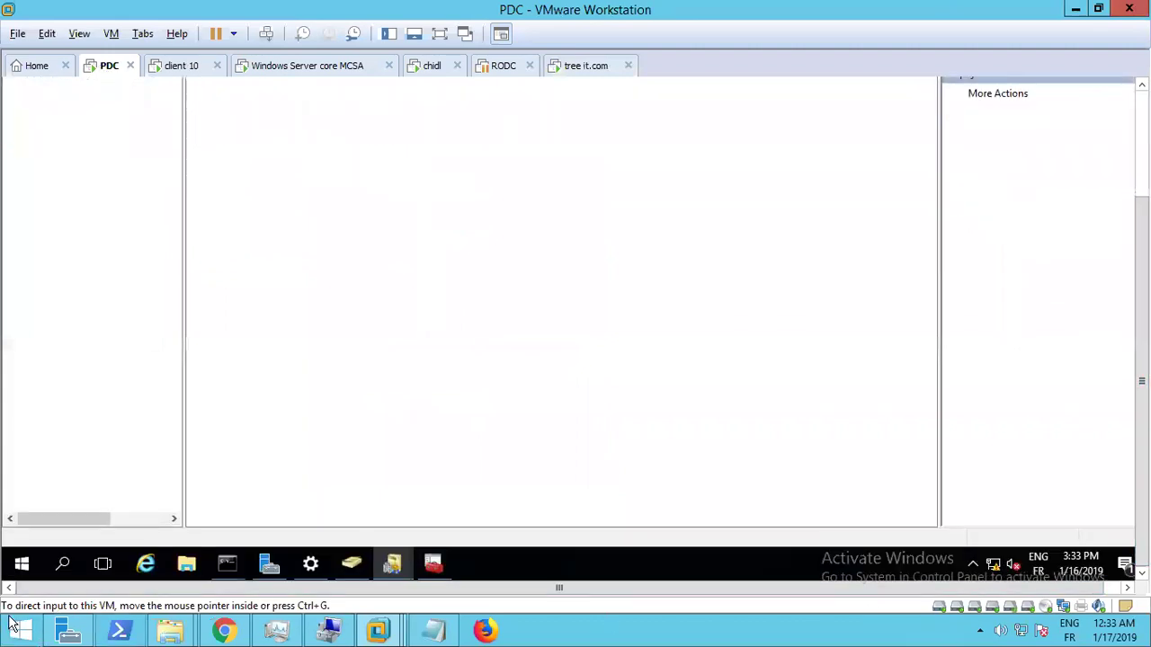
Restart the PDC server from the Start quick-links menu, confirming the unplanned restart reason
right_click(21, 563)
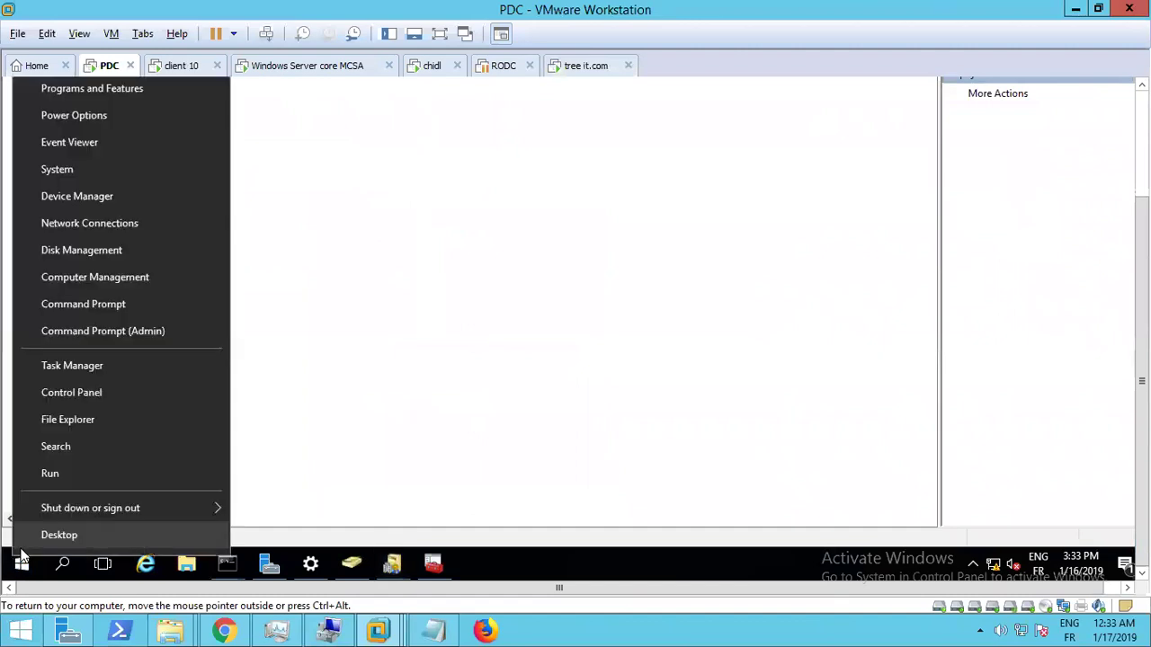
mouse_move(103, 508)
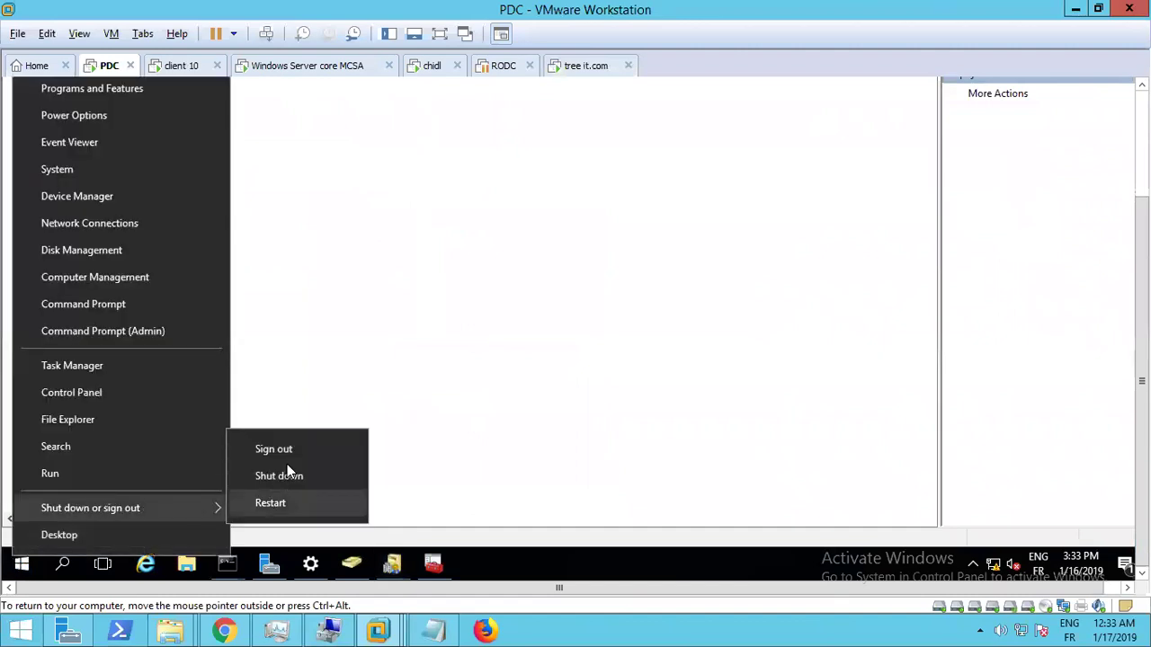
left_click(286, 503)
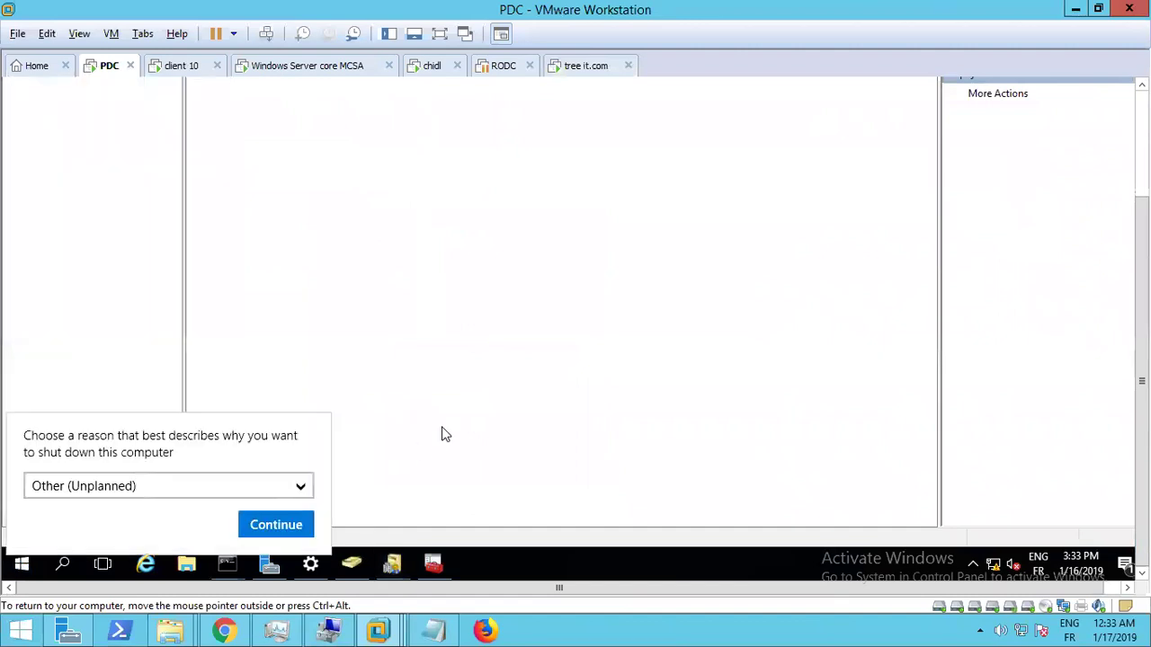
left_click(285, 527)
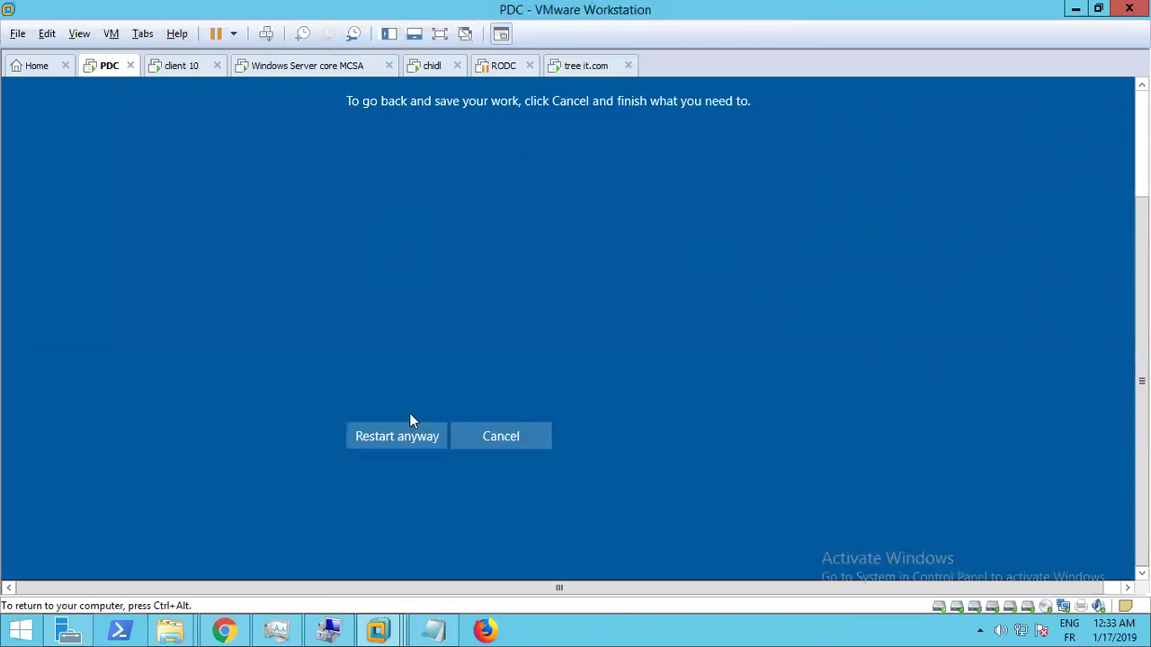
key("ctrl+alt")
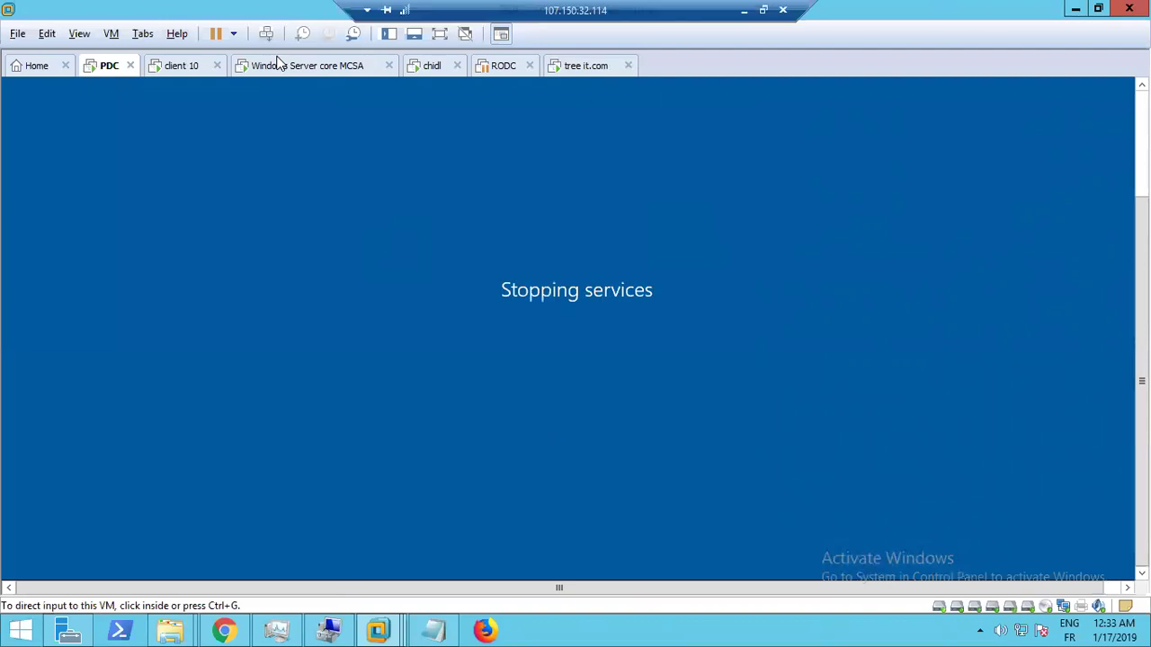
left_click(794, 349)
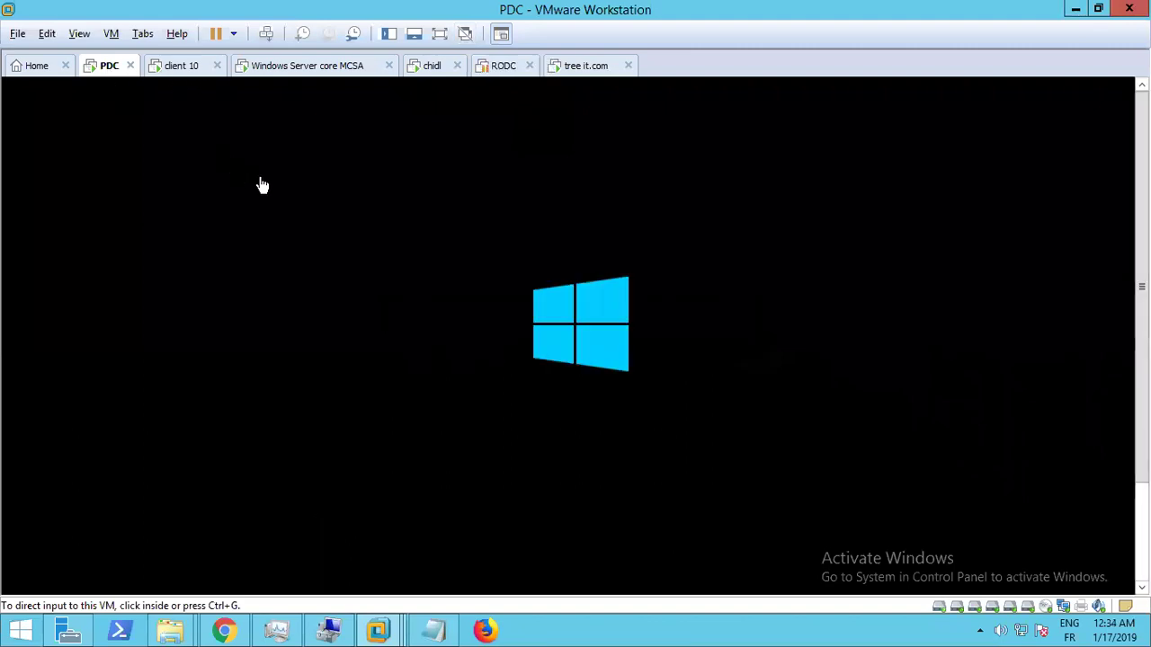
Deselect treeuser on tree it.com, check PDC boot progress, then focus client 10's sign-in screen
left_click(585, 68)
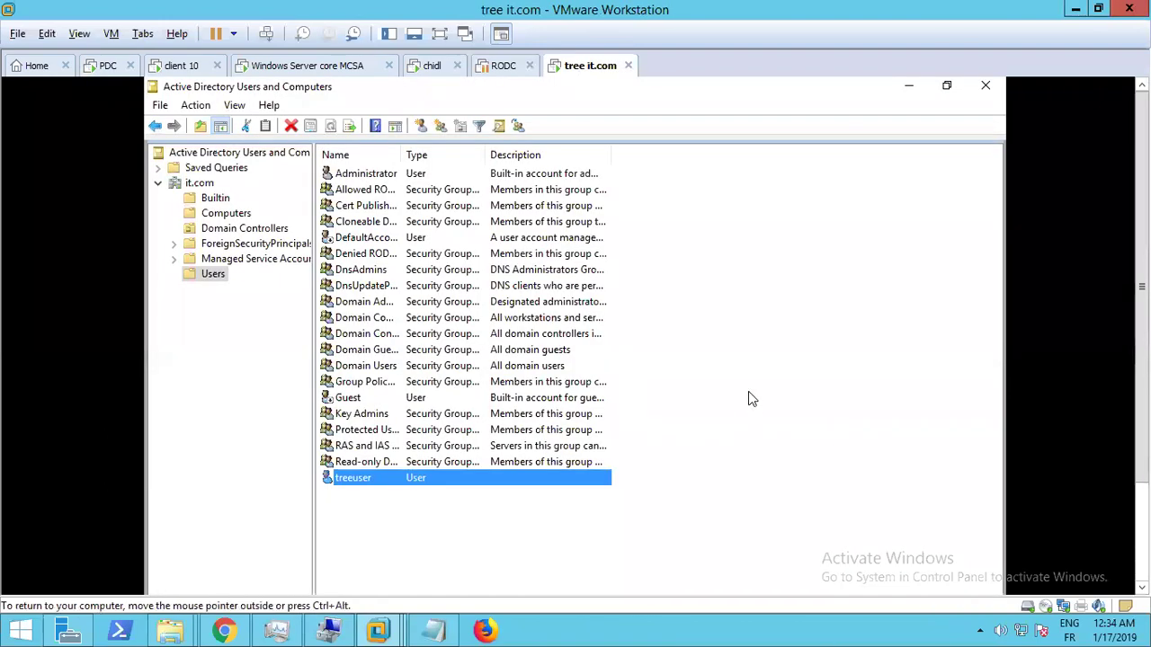
left_click(701, 384)
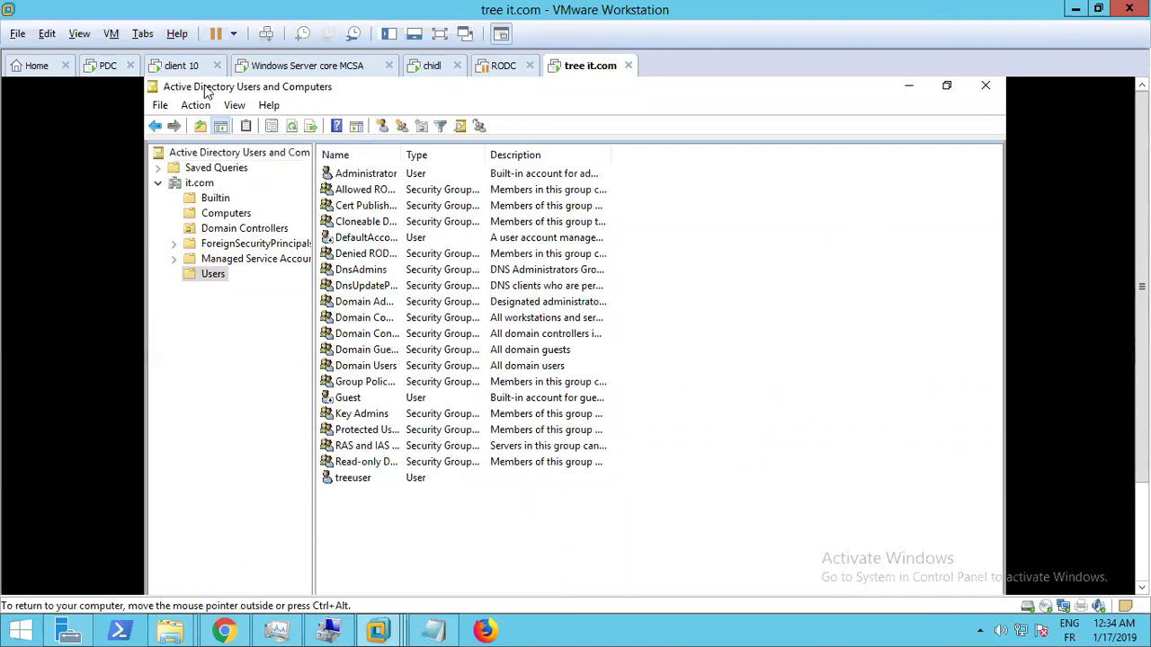
left_click(99, 68)
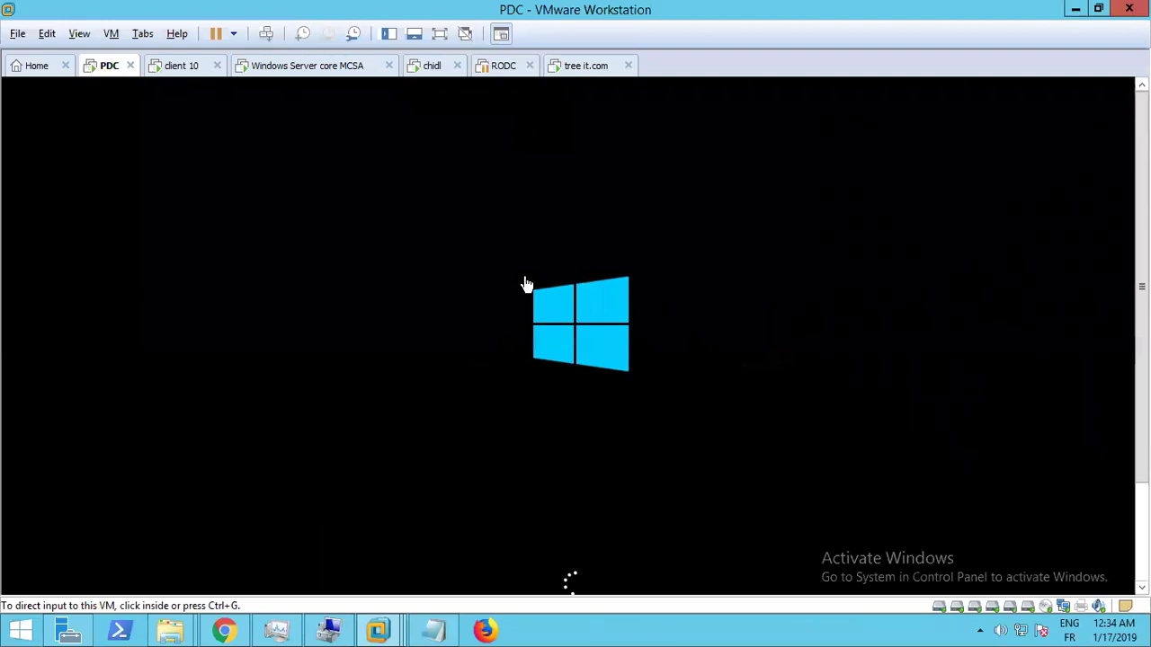
left_click(590, 68)
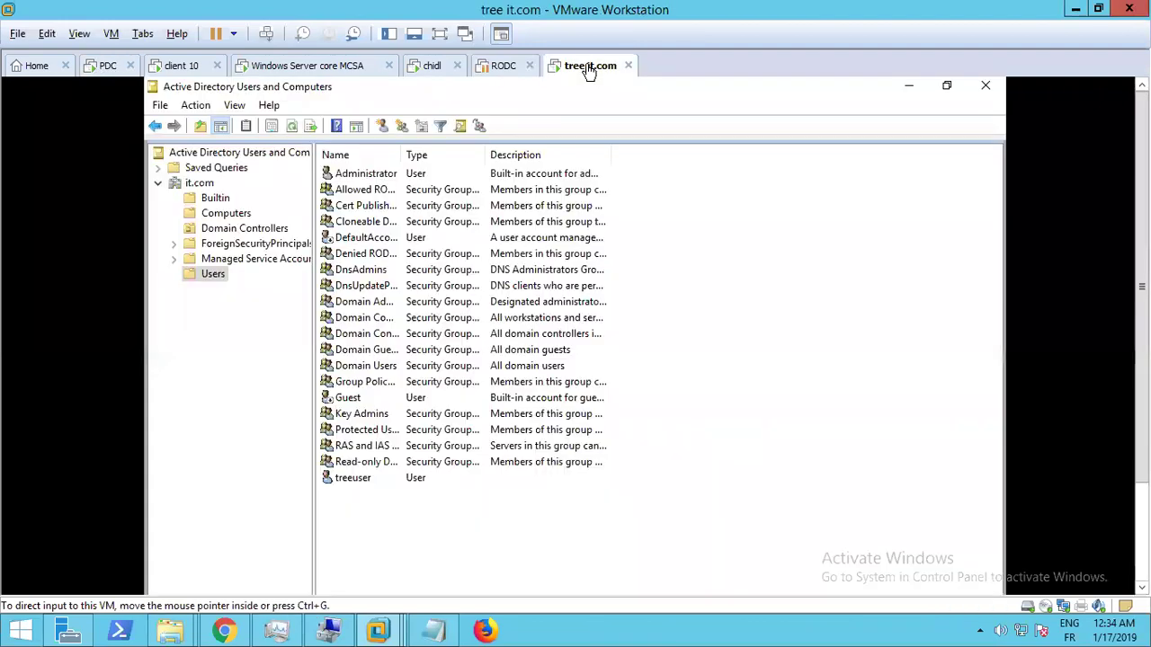
left_click(98, 70)
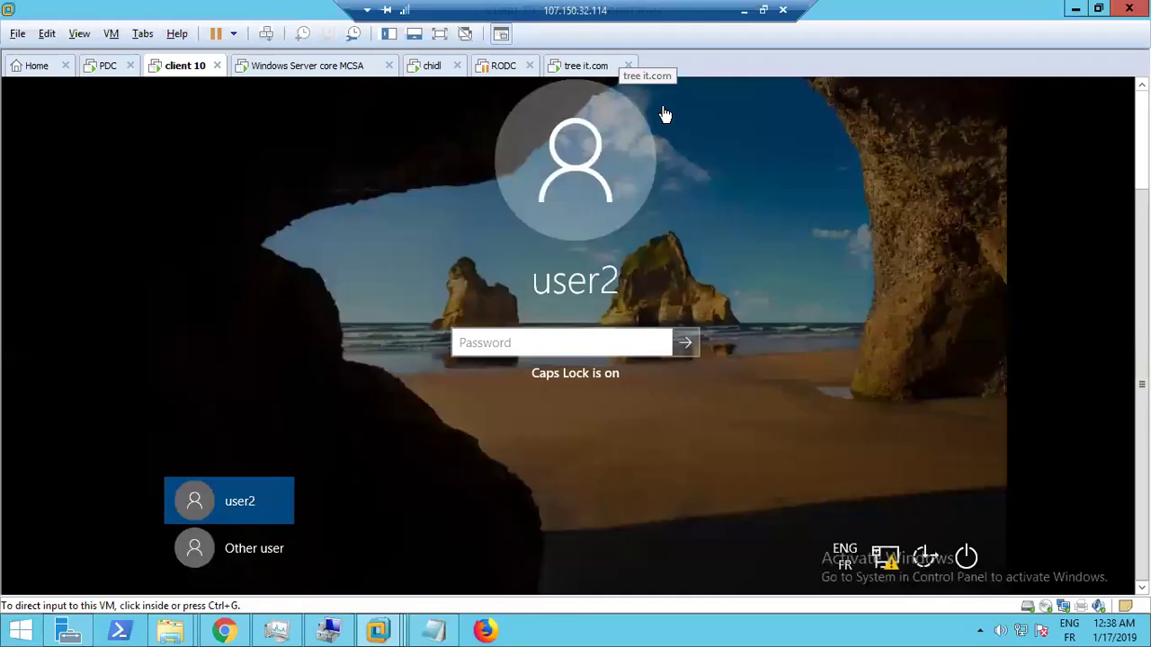
left_click(501, 342)
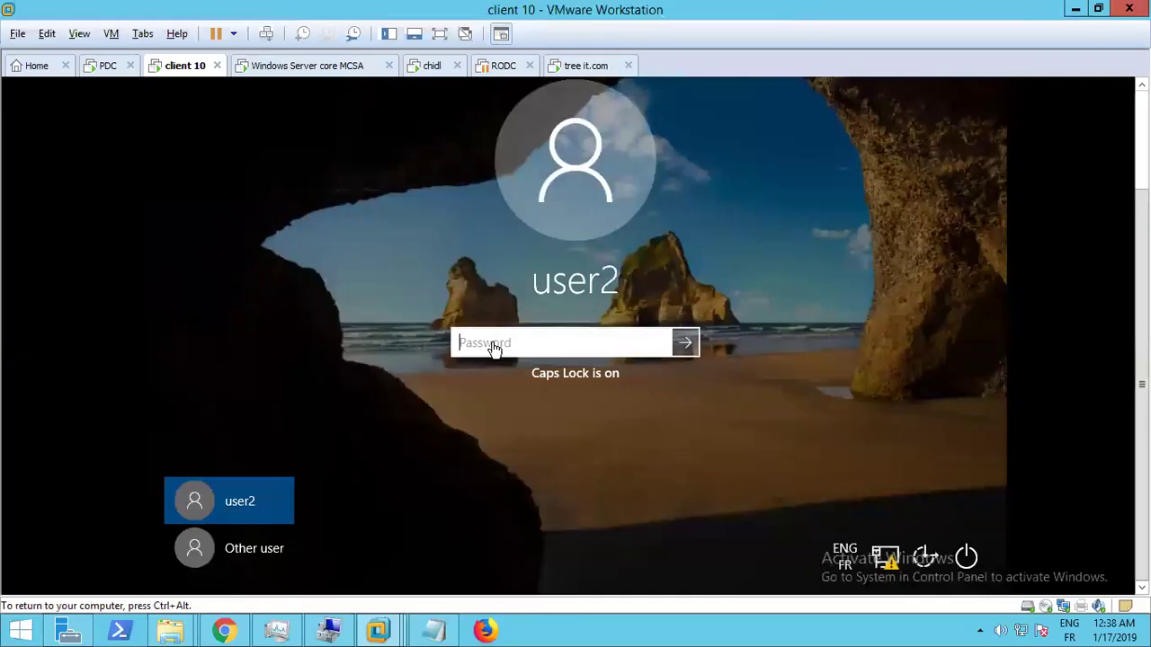
Sign in on client 10 as Other user itup2you\administrator with its password
left_click(243, 566)
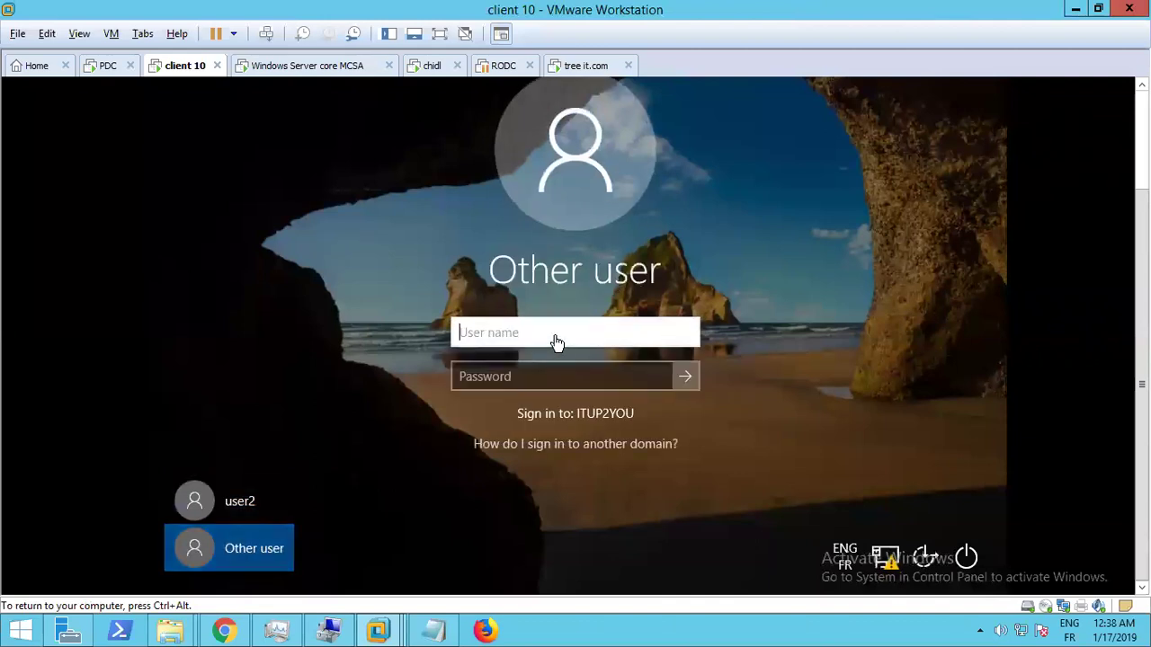
type("admi")
key("BackSpace")
key("BackSpace")
key("BackSpace")
type("administrator")
key("Tab")
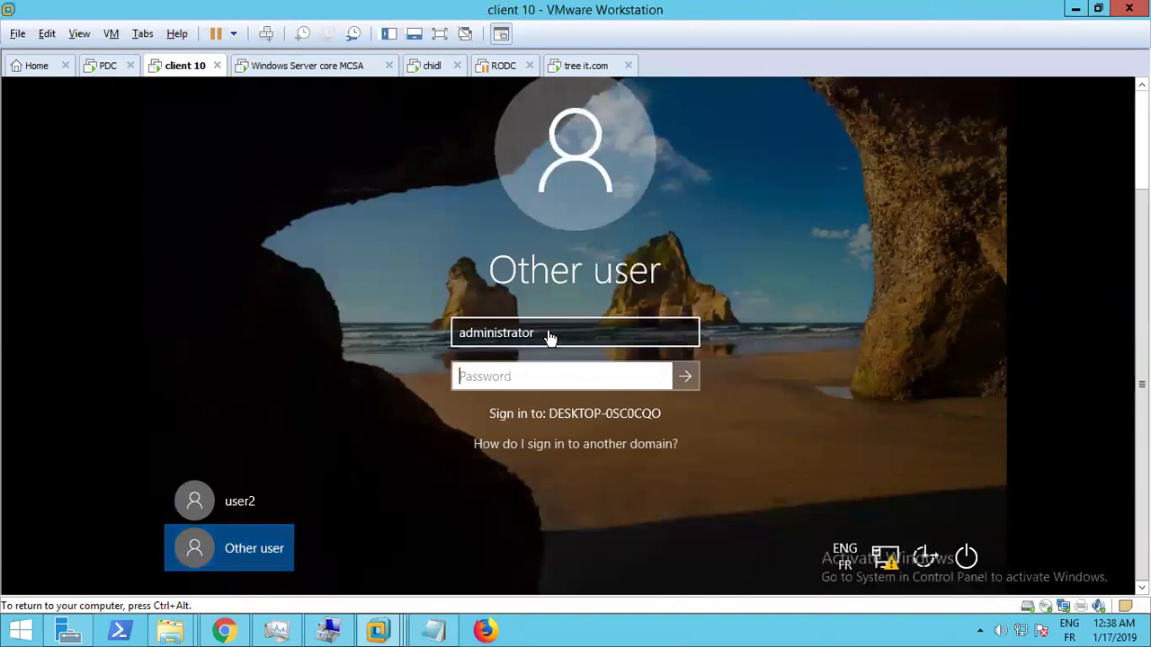
left_click(462, 336)
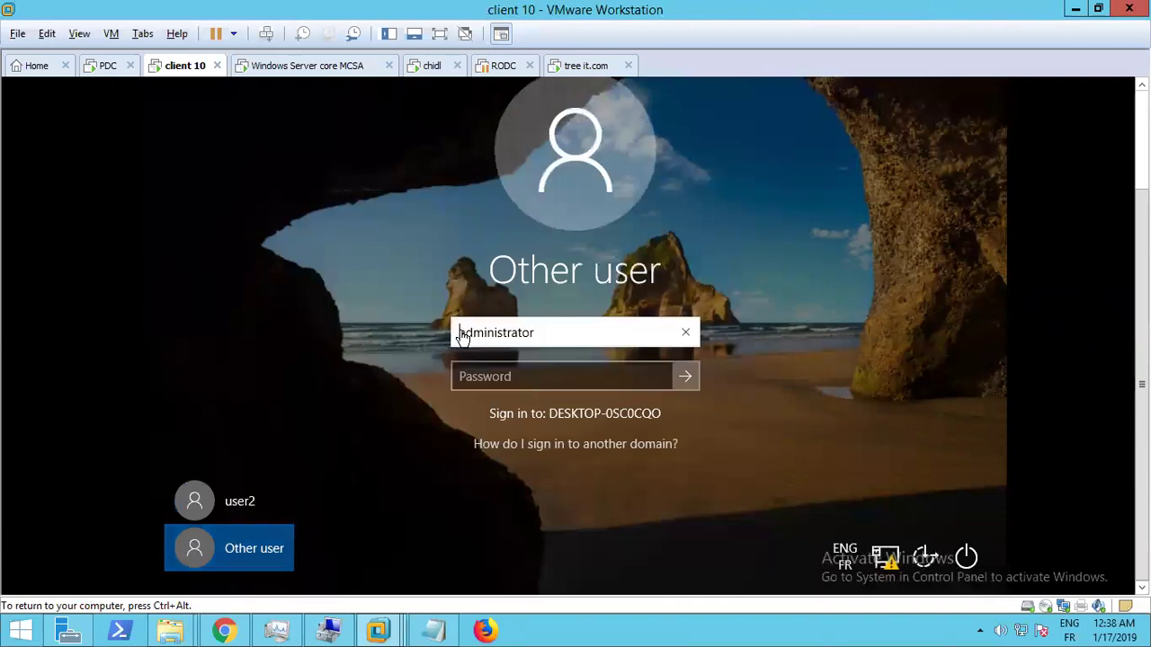
type("ttup2")
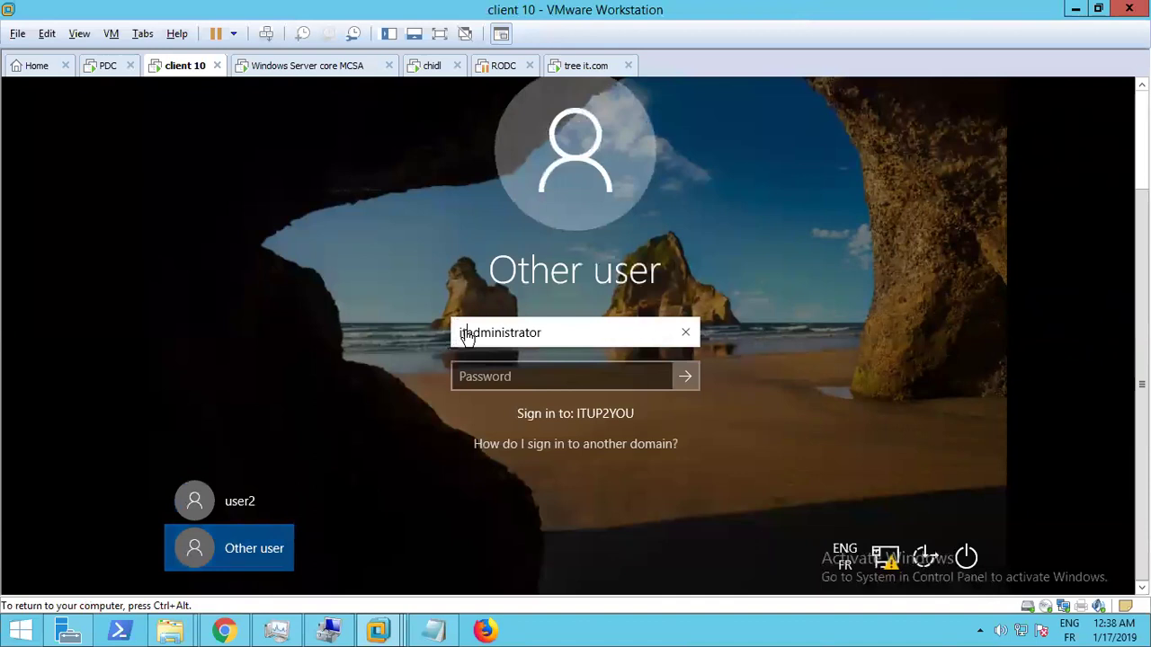
type("you")
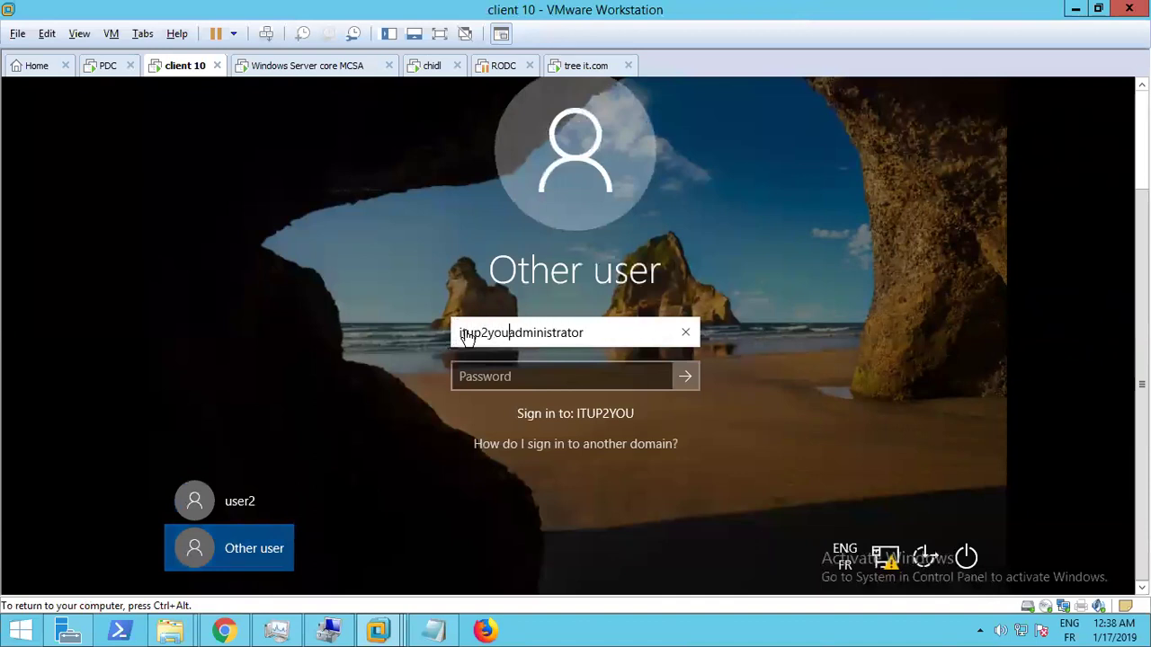
type("\\")
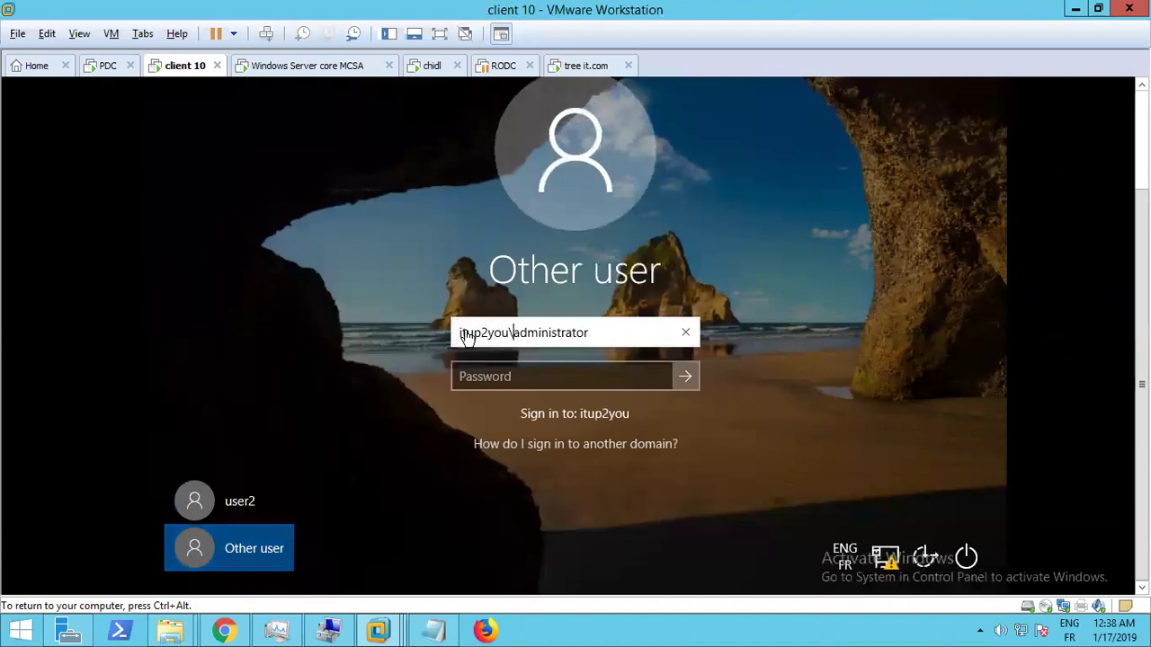
key("Tab")
type("****")
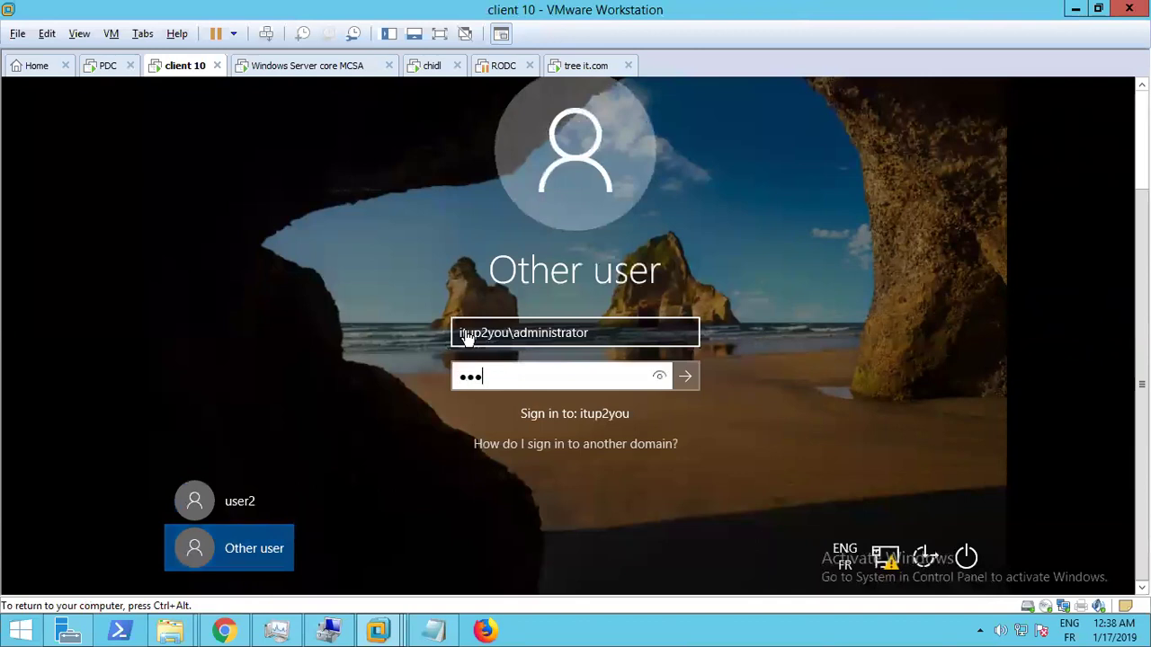
type("********")
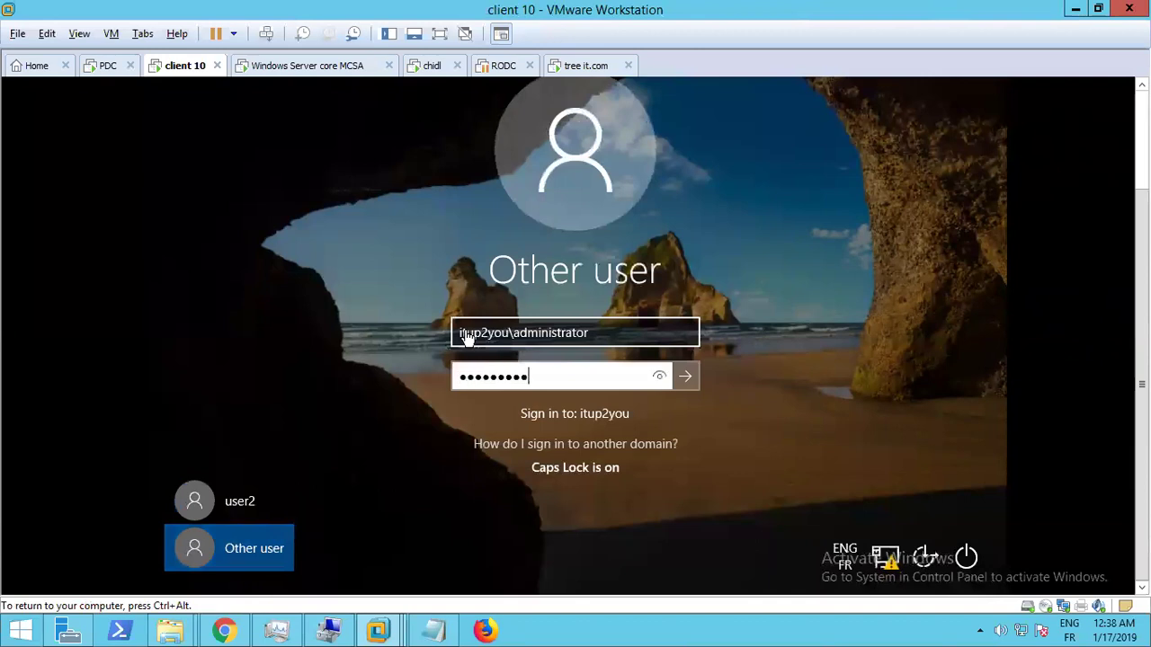
key("Return")
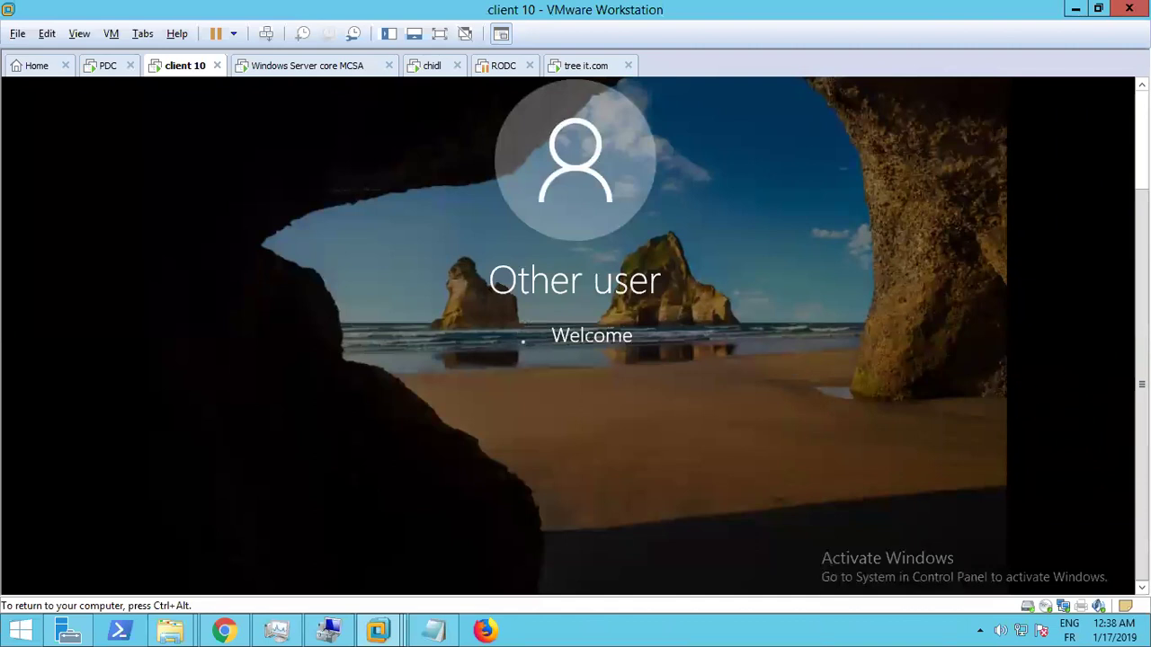
Focus client 10's desktop and bring up the network icon's context menu
key("ctrl+alt")
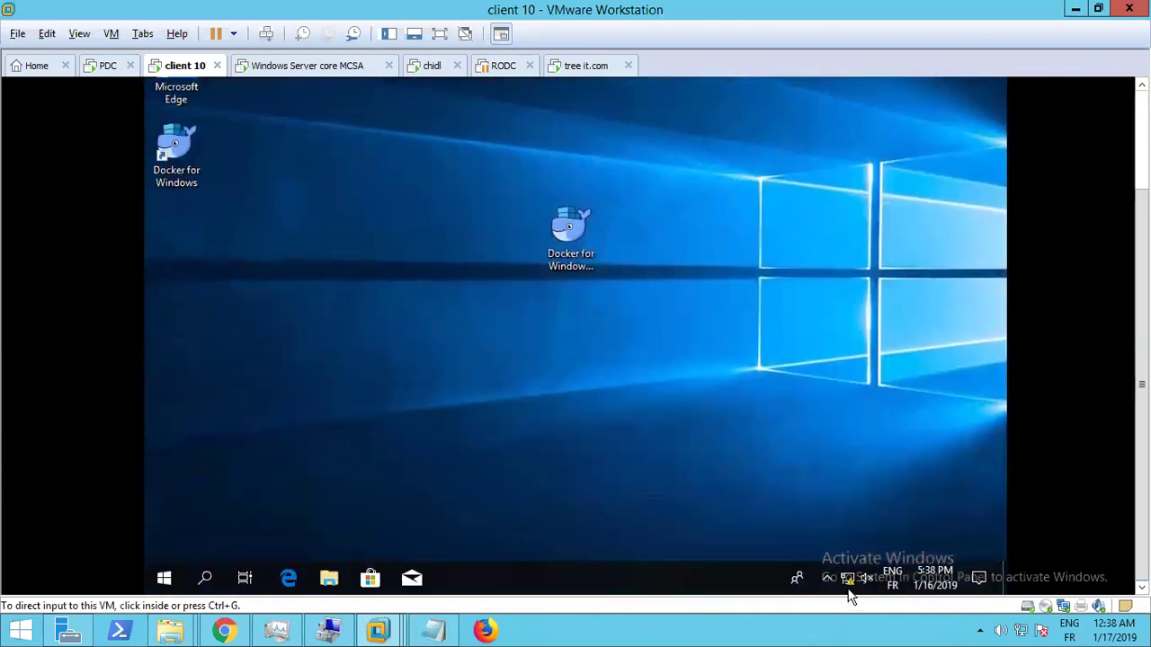
left_click(850, 586)
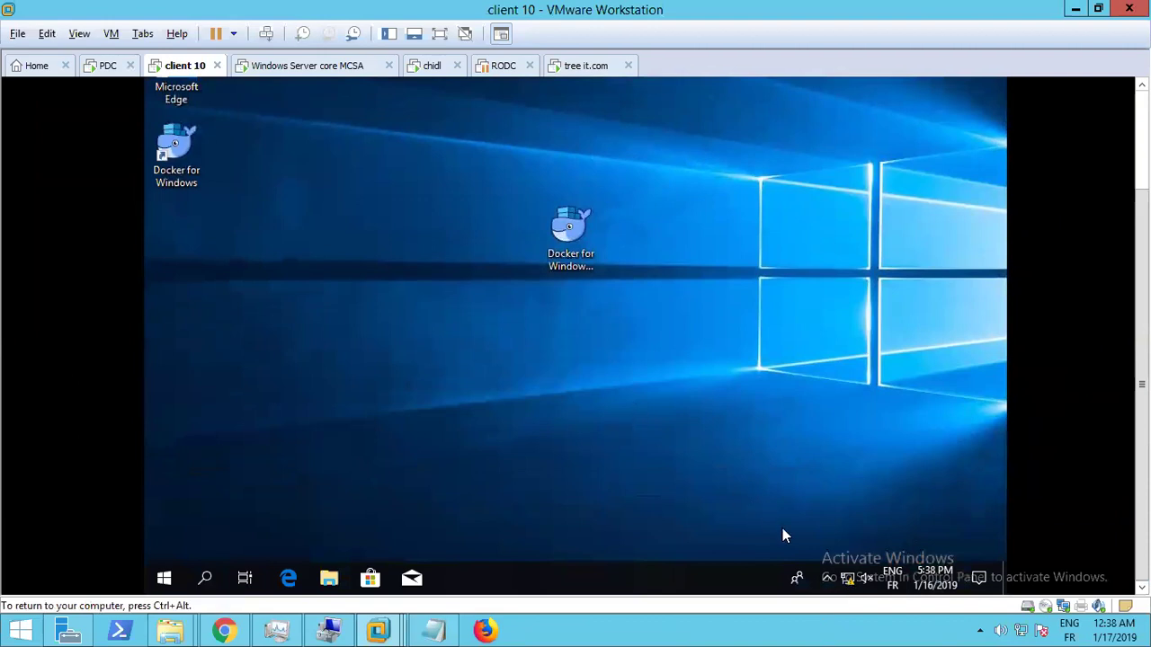
right_click(848, 581)
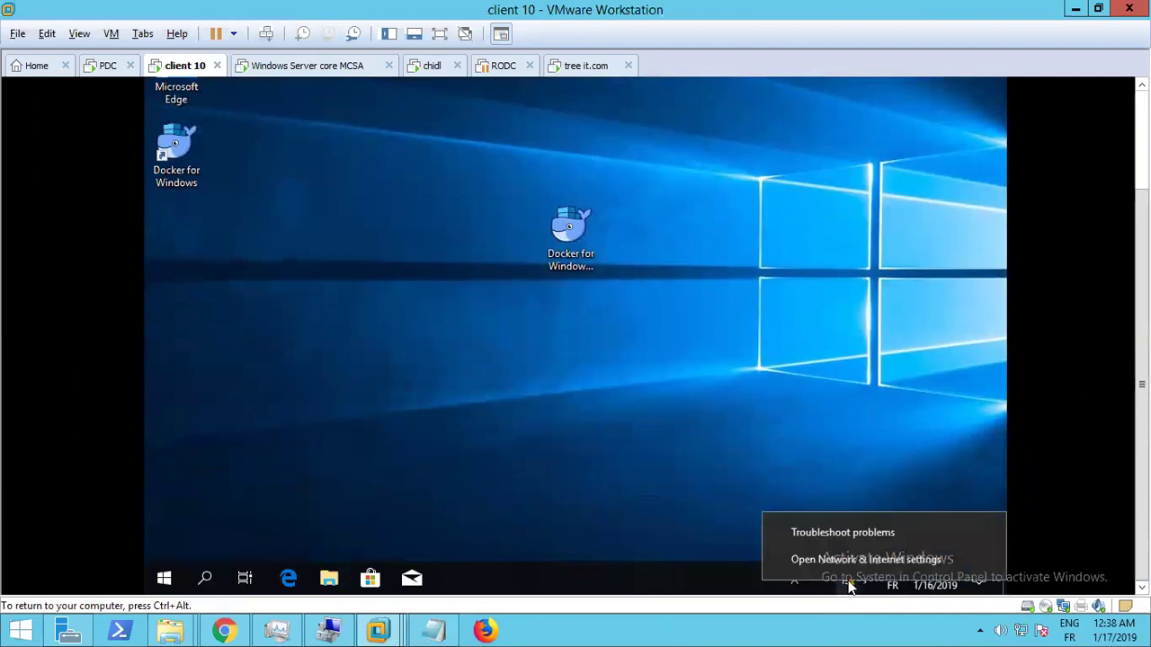
Via Network and Sharing Center, set Ethernet0's IPv4 preferred DNS to 10.0.0.102 and close
left_click(850, 566)
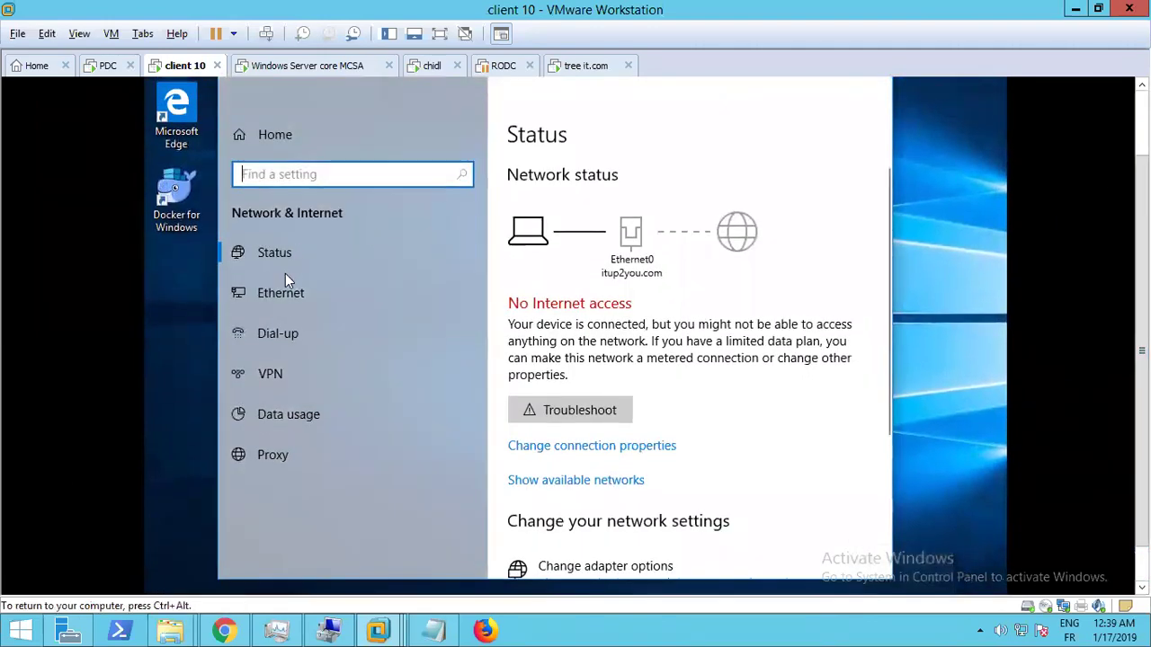
left_click(286, 295)
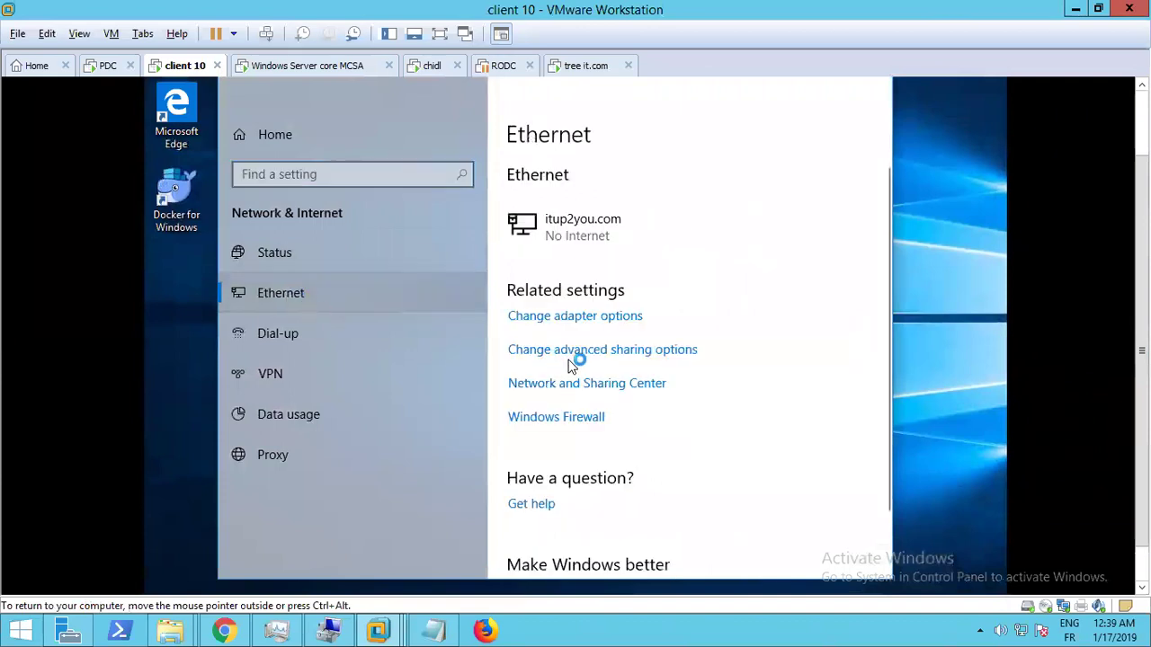
left_click(608, 388)
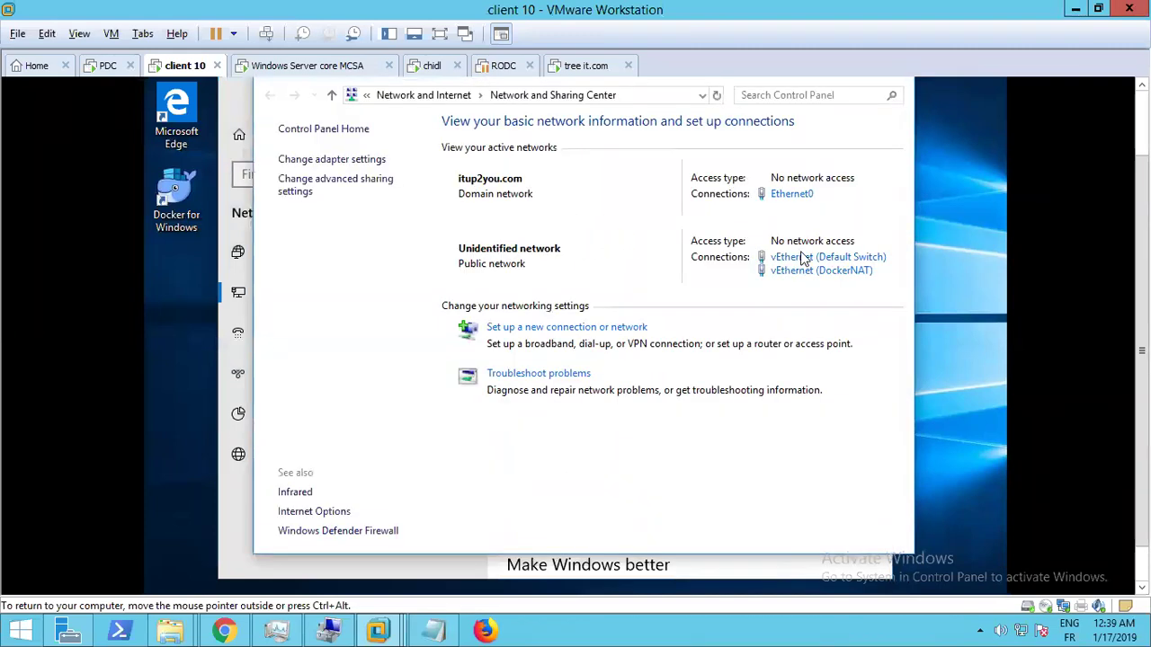
left_click(791, 195)
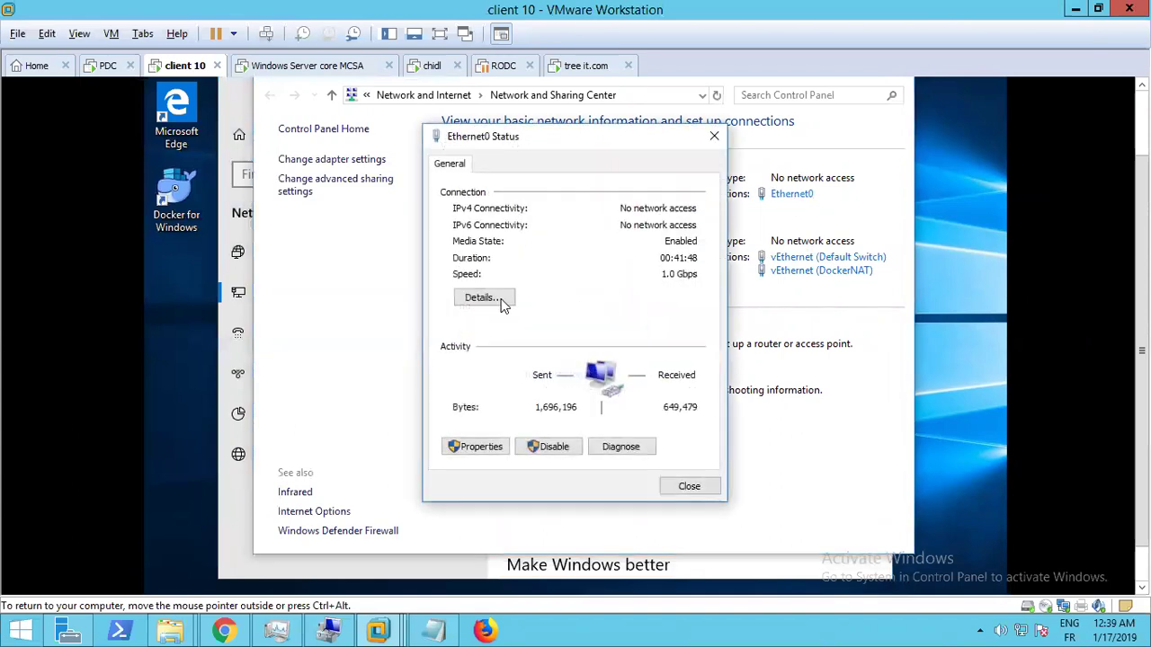
left_click(484, 448)
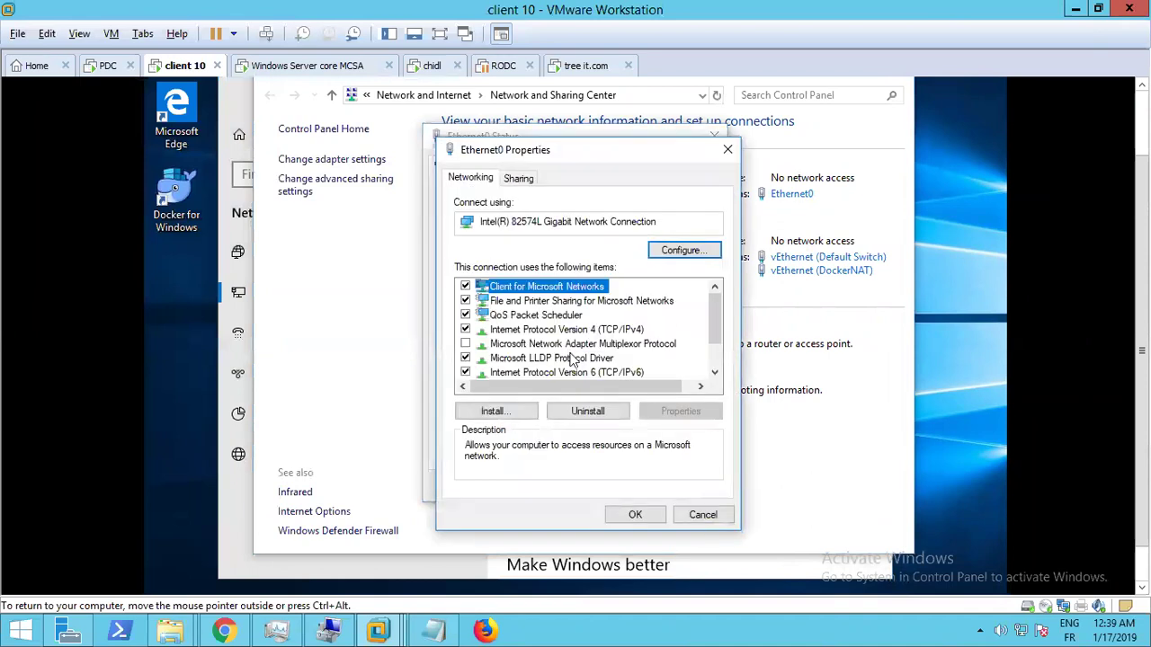
double_click(586, 331)
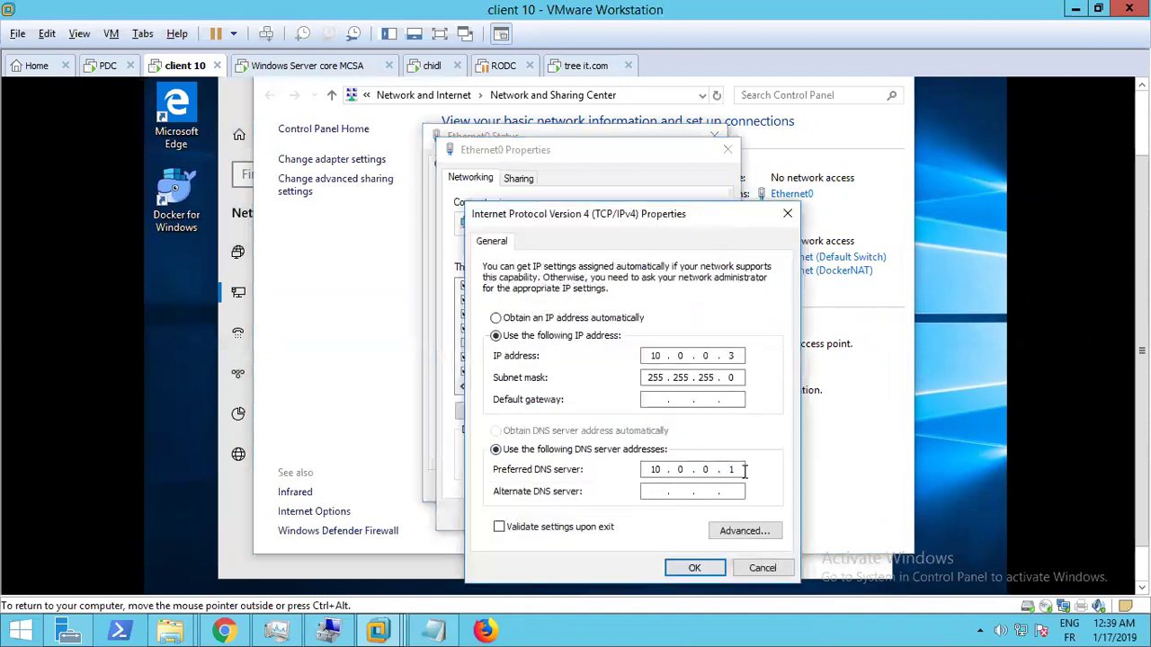
type("02")
left_click(689, 567)
left_click(635, 515)
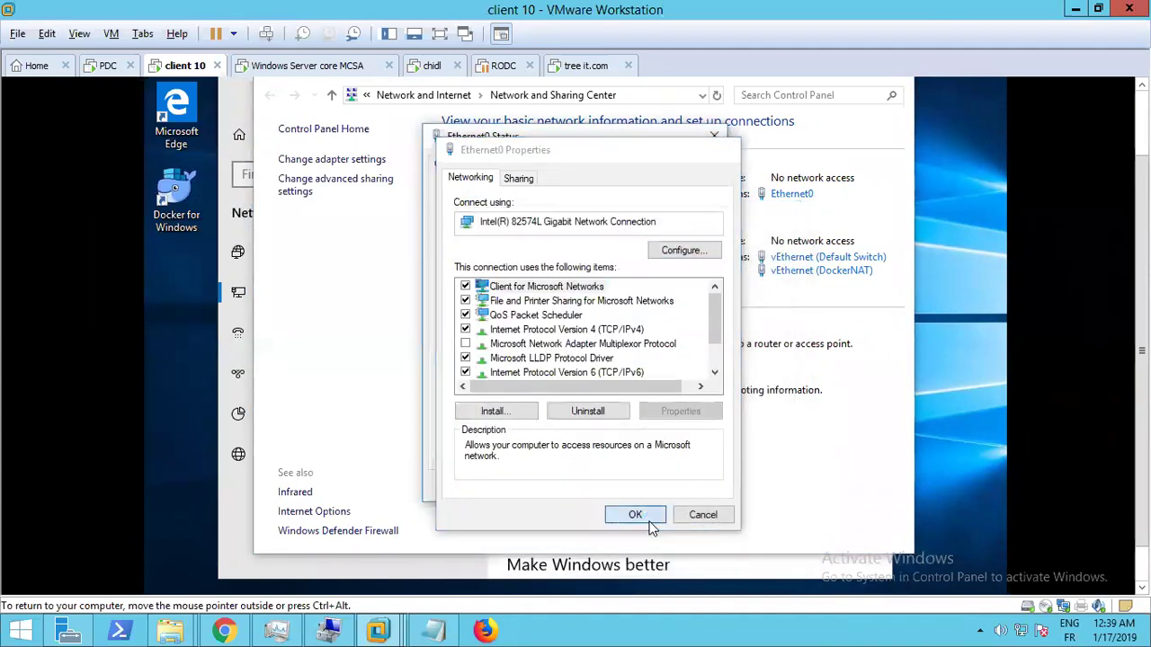
left_click(700, 492)
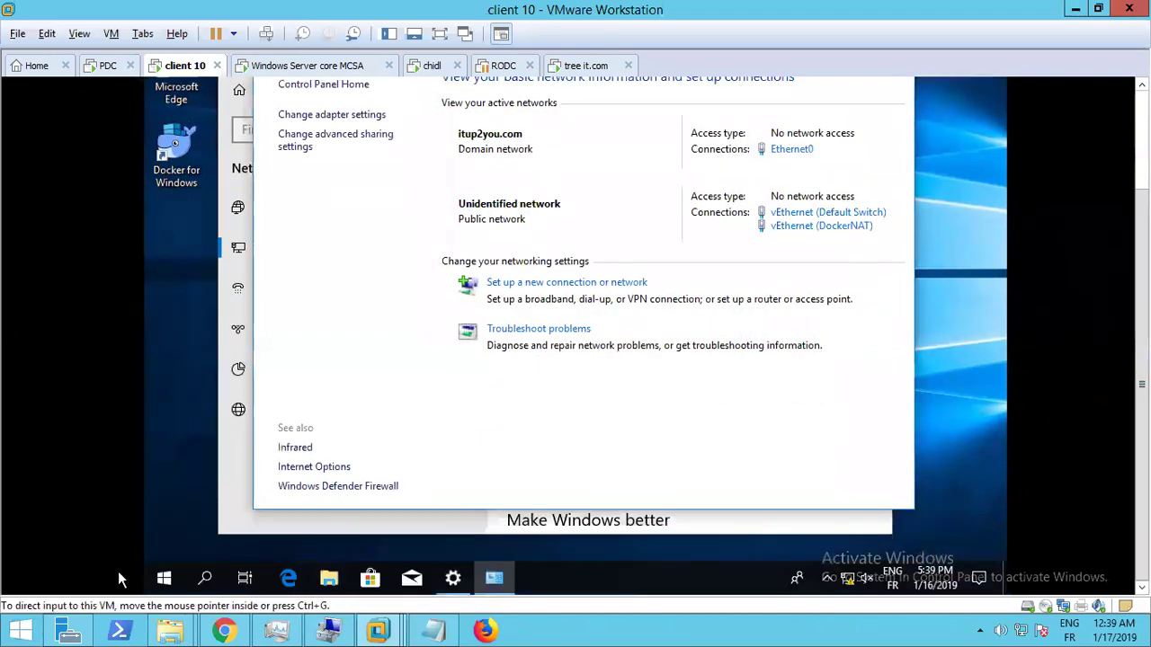
Sign out of client 10 from the Start quick-links menu and dismiss the lock screen
right_click(165, 582)
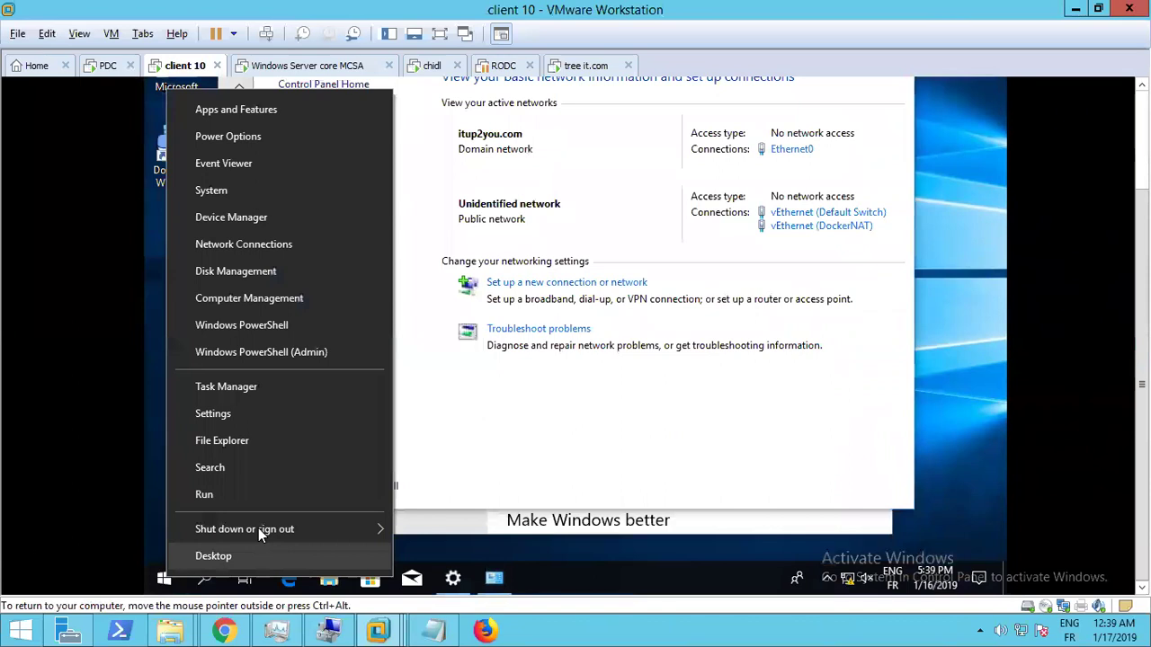
mouse_move(279, 530)
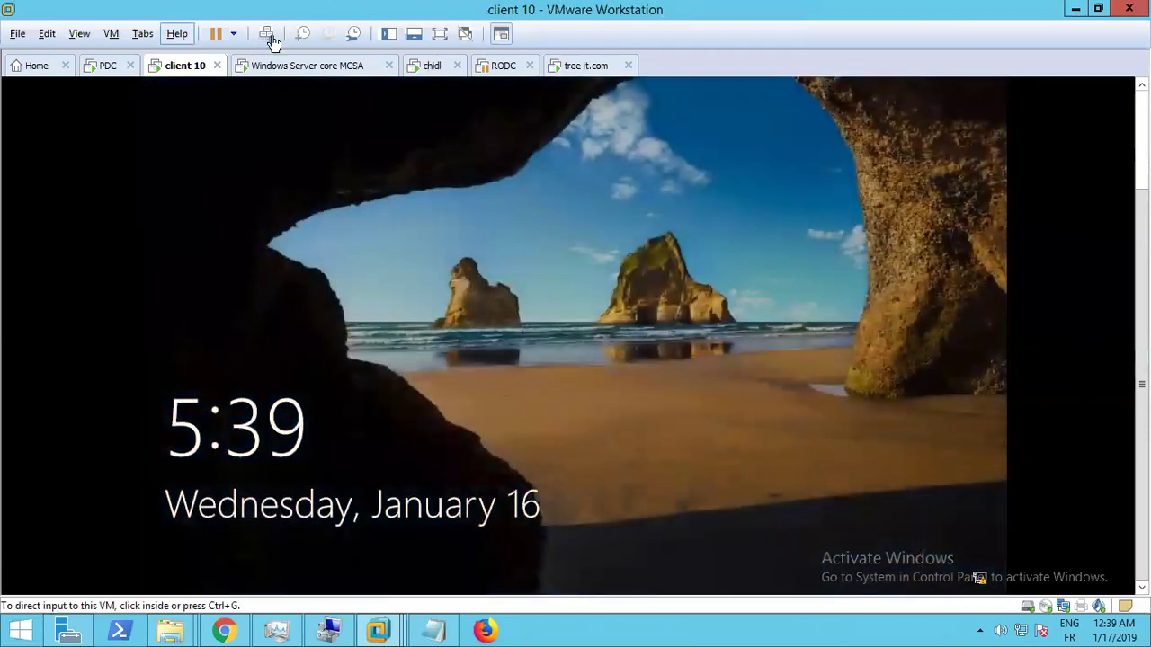
left_click(349, 172)
left_click(350, 173)
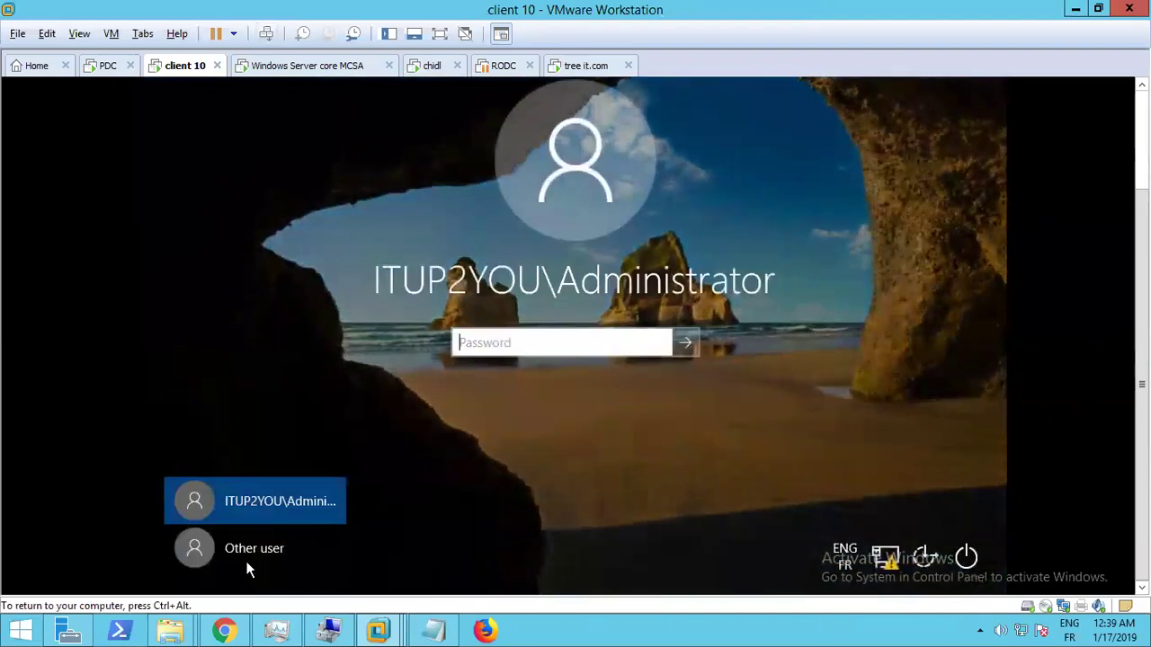
Attempt an Other user sign-in on client 10 as it.com\treeuser with its password
left_click(246, 552)
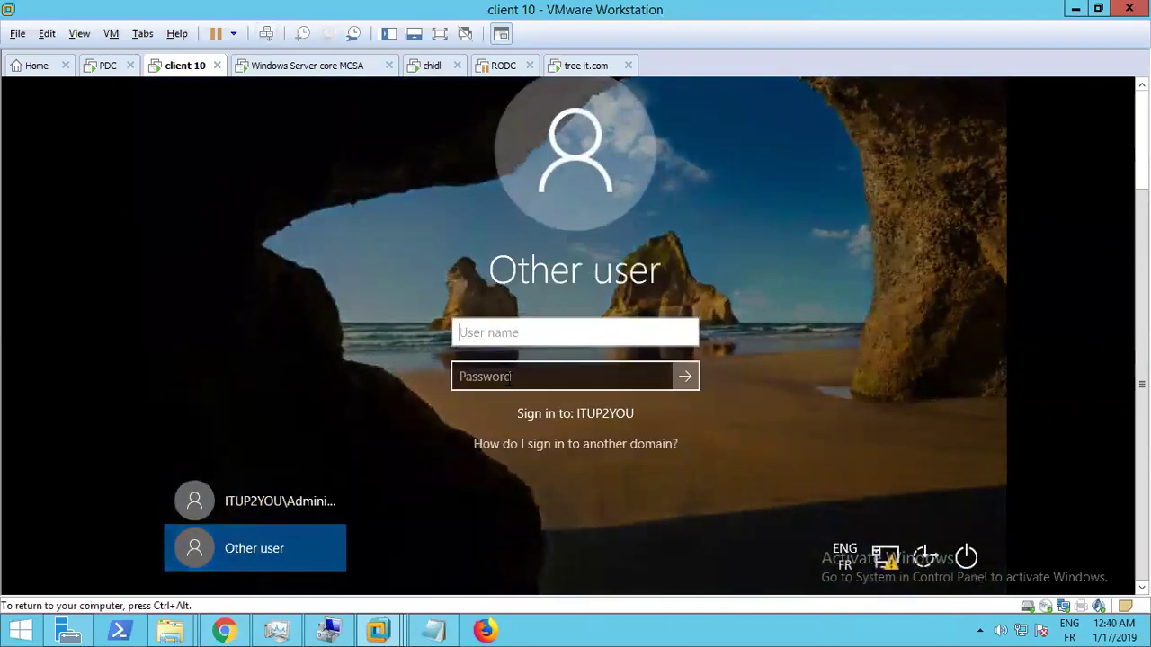
type("IT")
type("M")
key("BackSpace")
key("BackSpace")
key("BackSpace")
key("BackSpace")
key("BackSpace")
key("BackSpace")
type("it.")
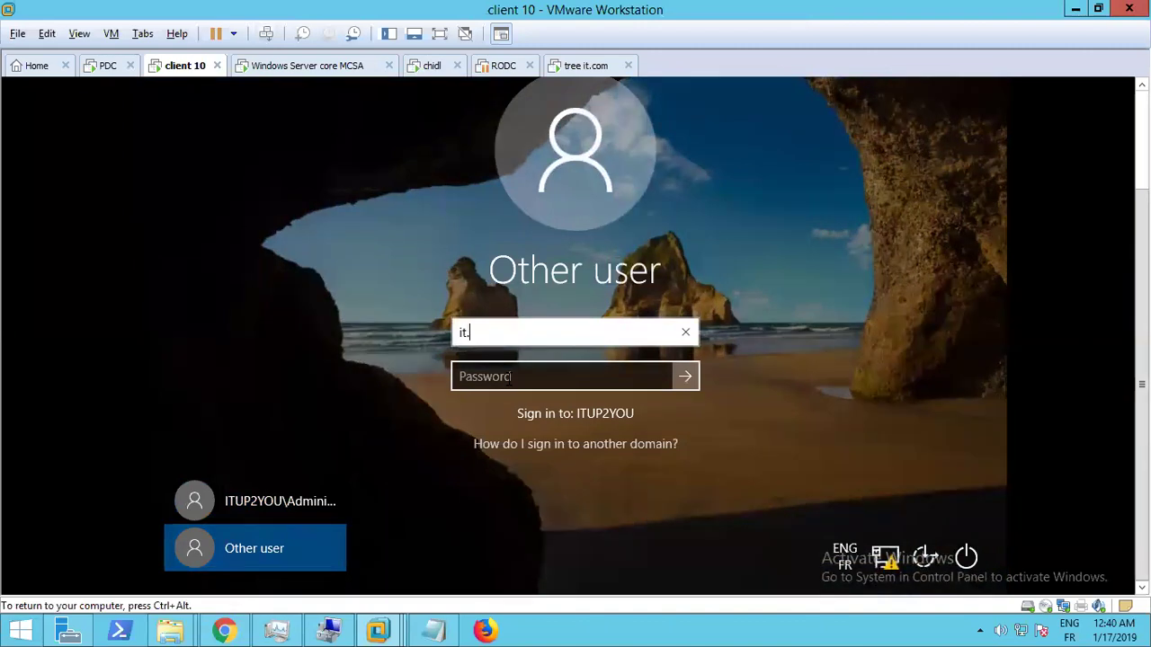
type("com\\")
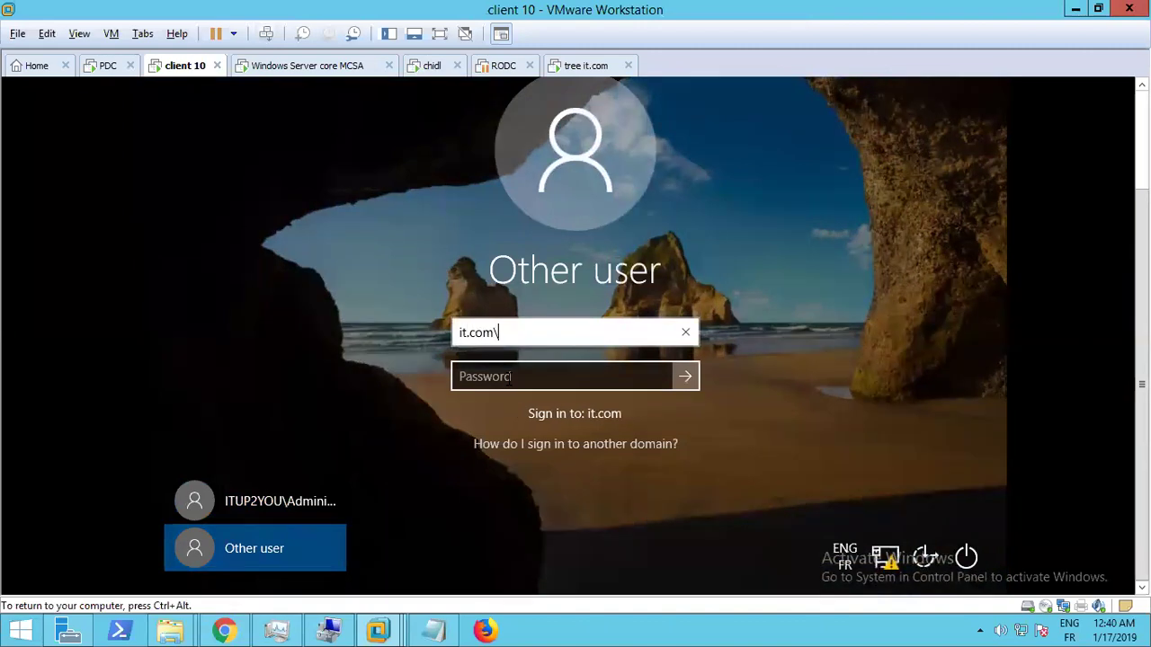
type("treeuser")
left_click(510, 376)
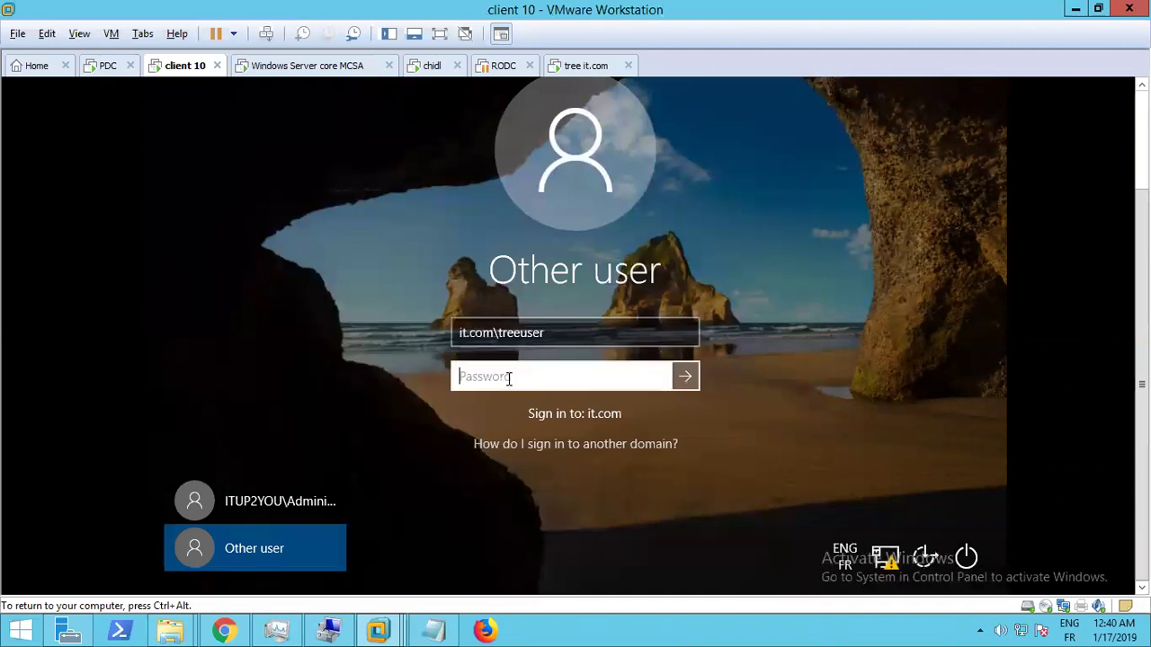
key("BackSpace")
key("BackSpace")
key("BackSpace")
key("BackSpace")
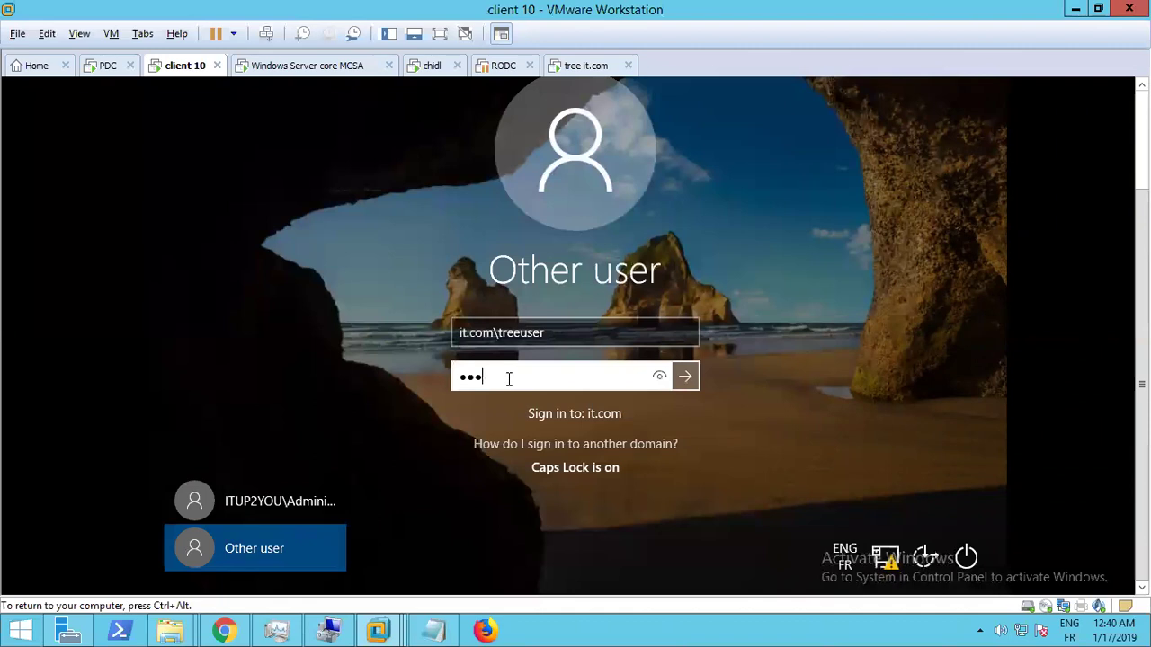
key("Caps_Lock")
key("Caps_Lock")
key("Return")
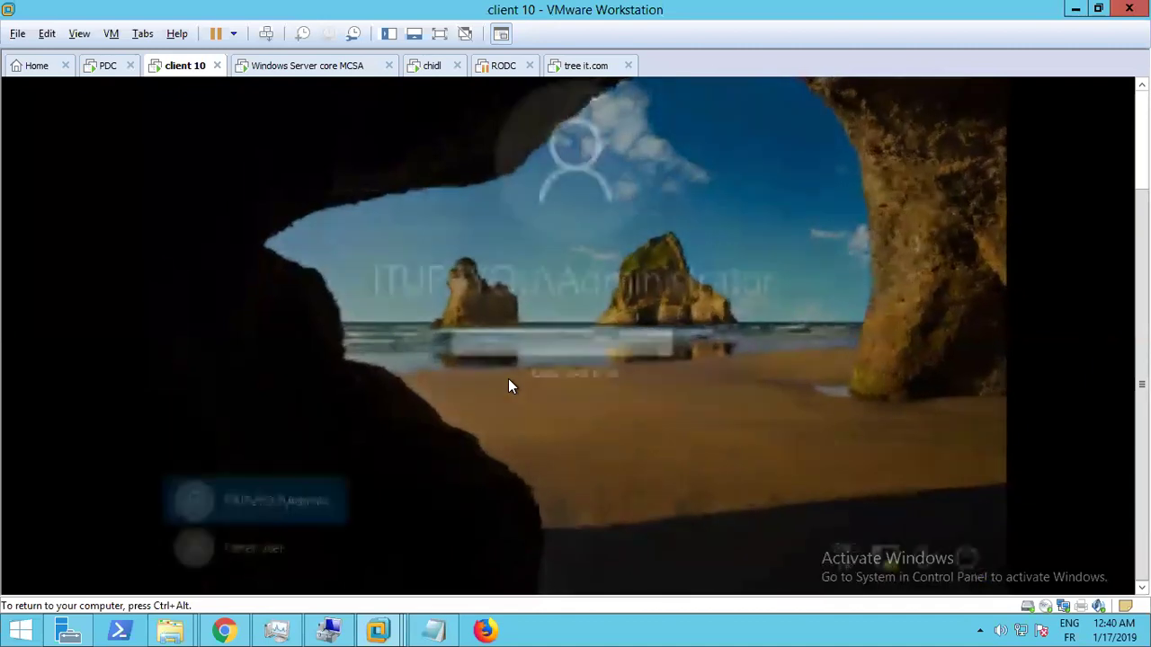
Retry signing in as it.com\treeuser with the password, reaching the must-change-password notice
left_click(252, 547)
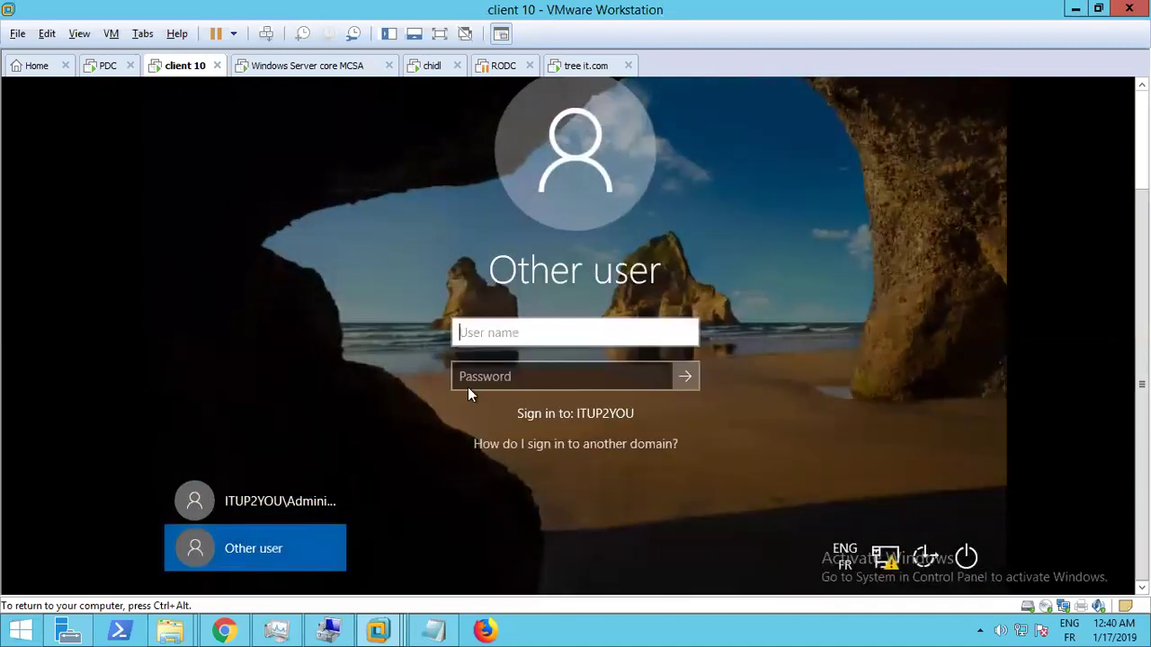
type("d")
key("BackSpace")
type("it.com\\")
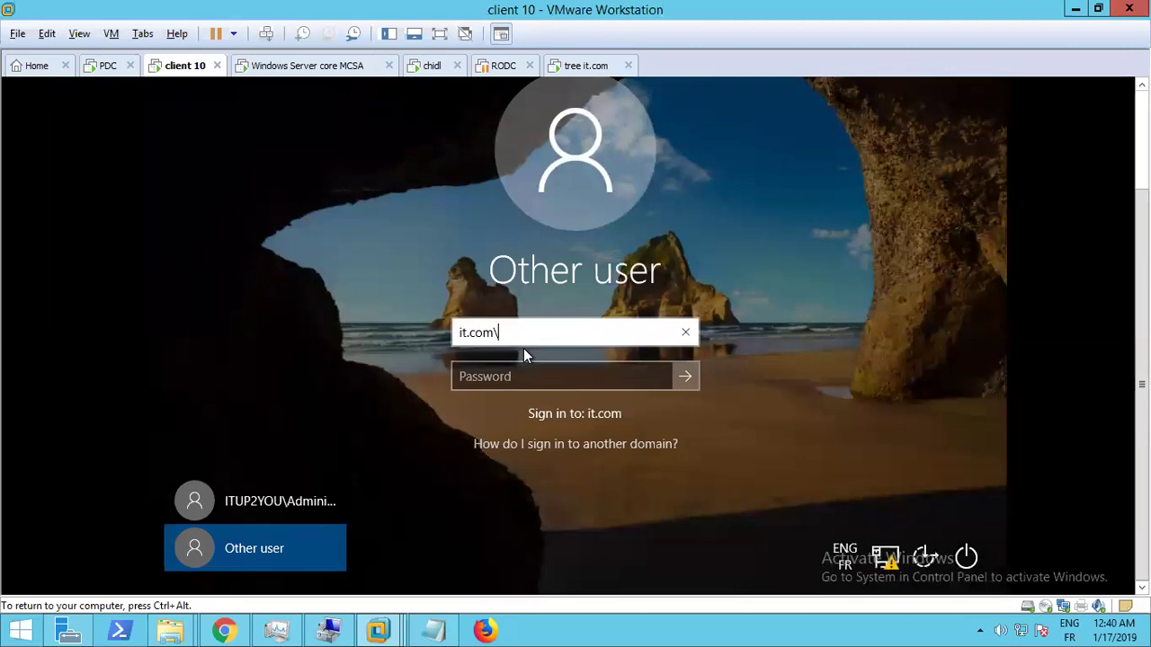
type("treeuser")
key("Tab")
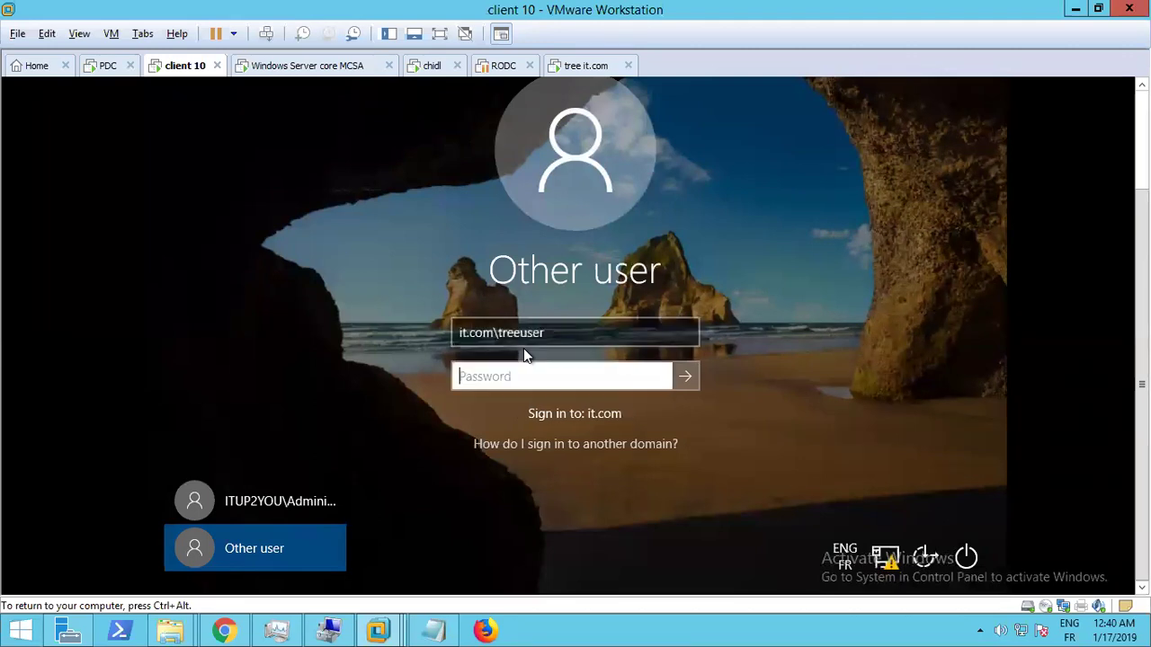
type("••••")
key("Caps_Lock")
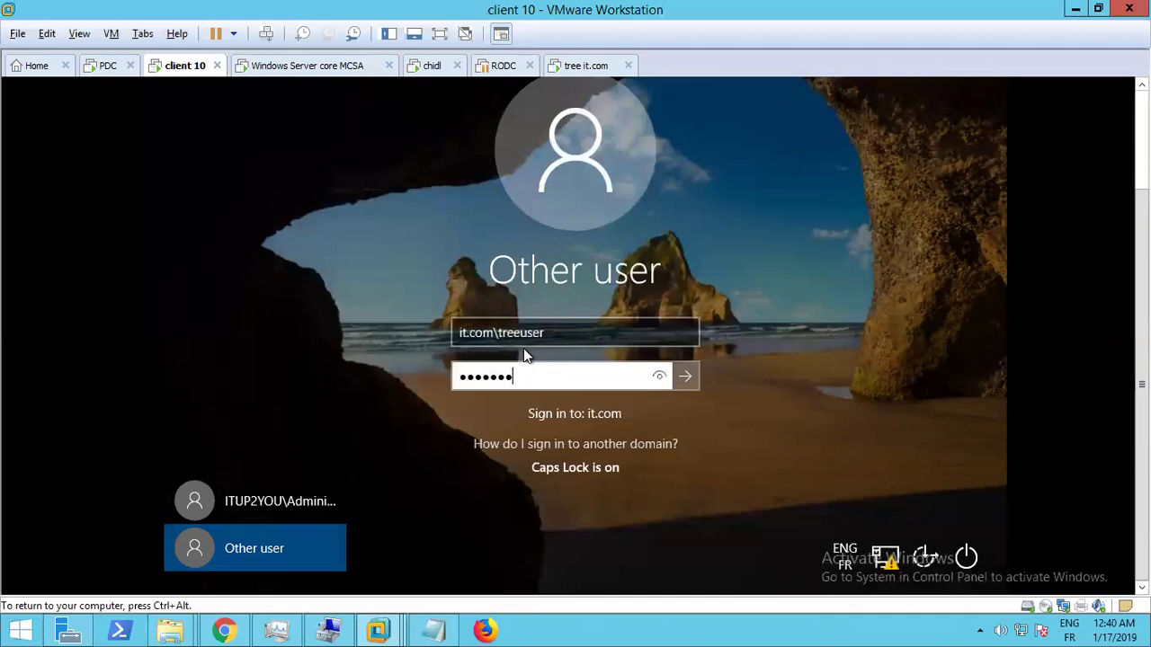
key("Return")
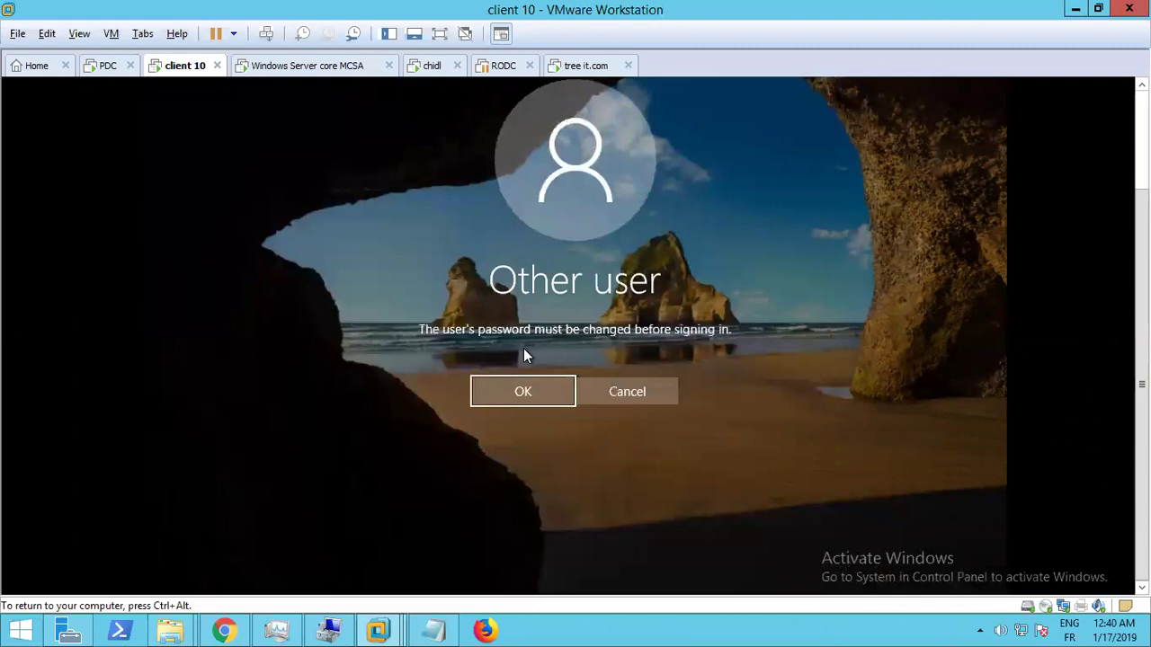
Accept the prompt and set treeuser's new password, entered and confirmed, then refocus client 10
key("Return")
type("••••")
key("Caps_Lock")
type("••••••••")
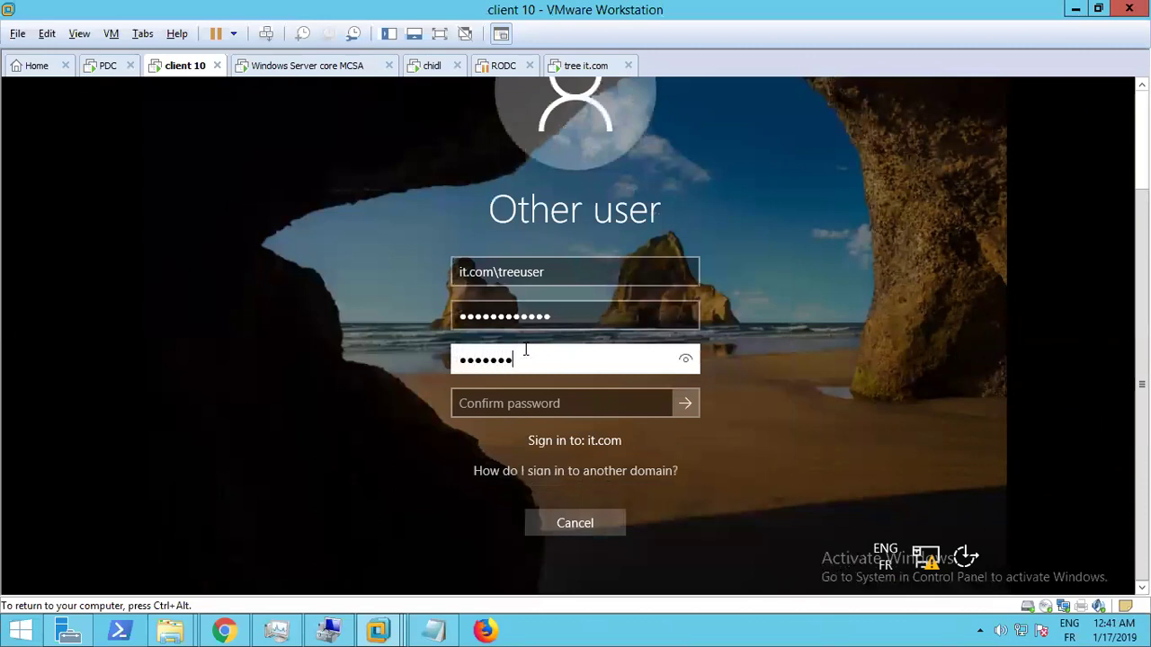
key("BackSpace")
type("•")
key("Tab")
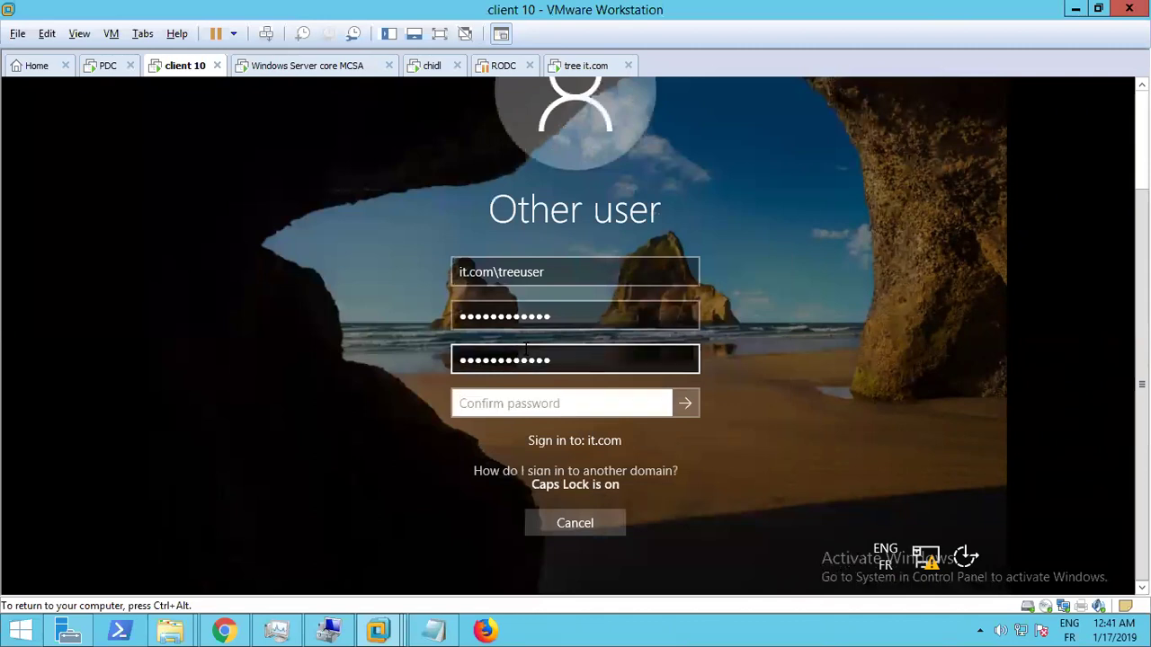
type("•••••••••")
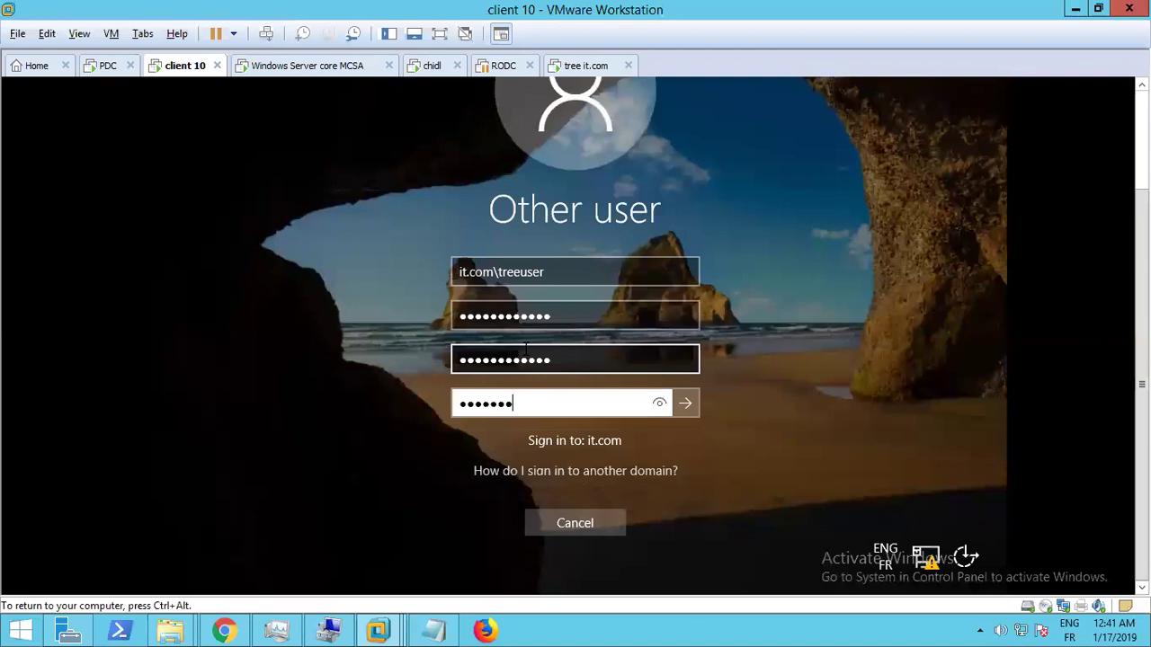
type("•••")
key("Return")
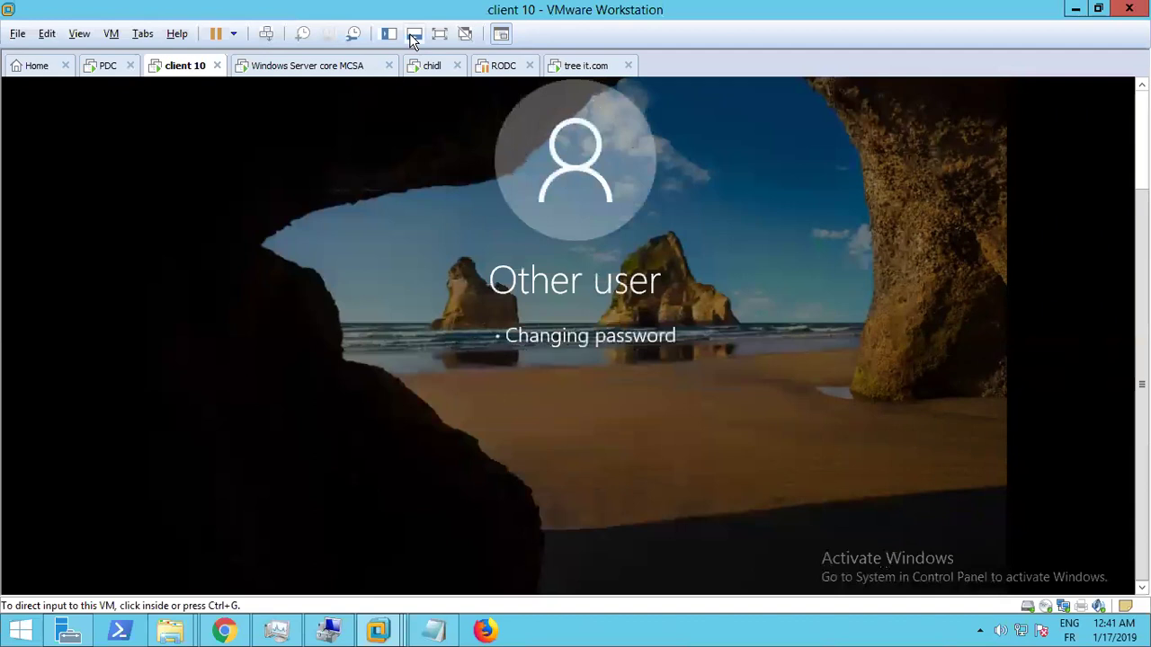
left_click(504, 316)
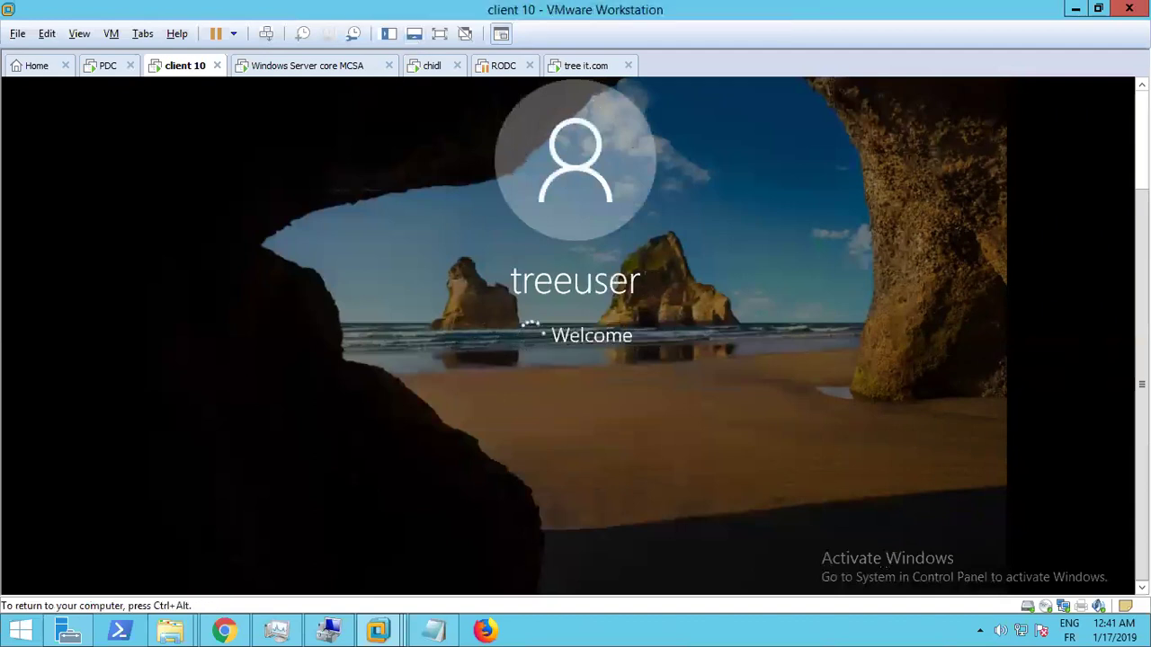
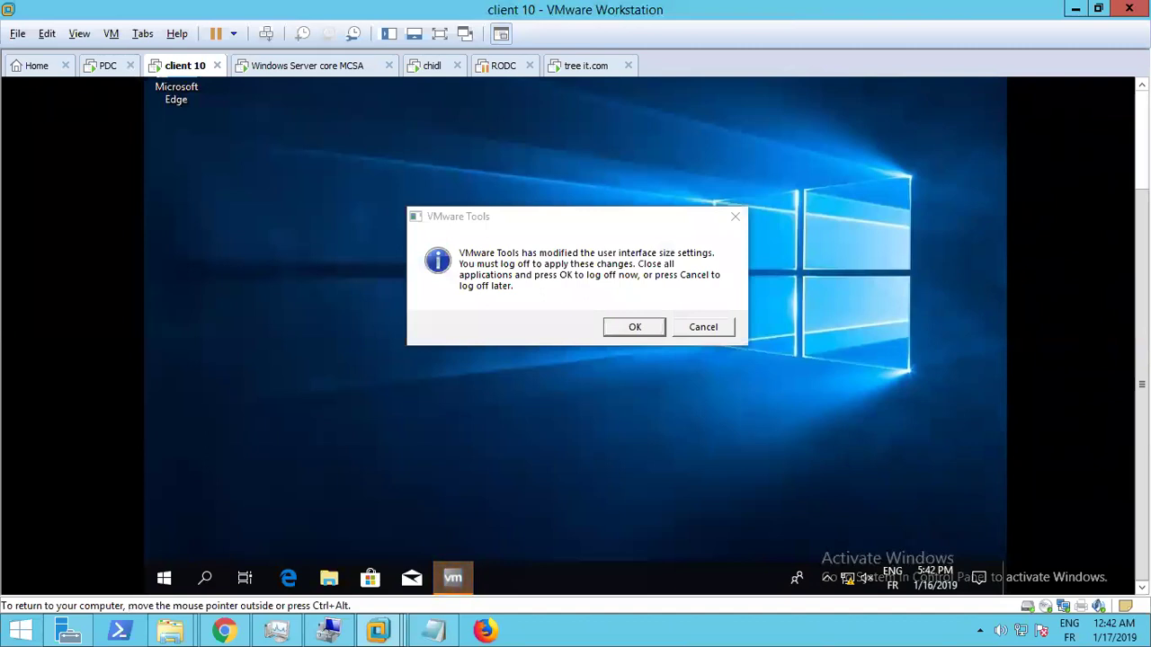
Cancel client 10's log-off prompt, then close the PDC's domain-not-found error and Change domain dialog
left_click(707, 330)
left_click(109, 66)
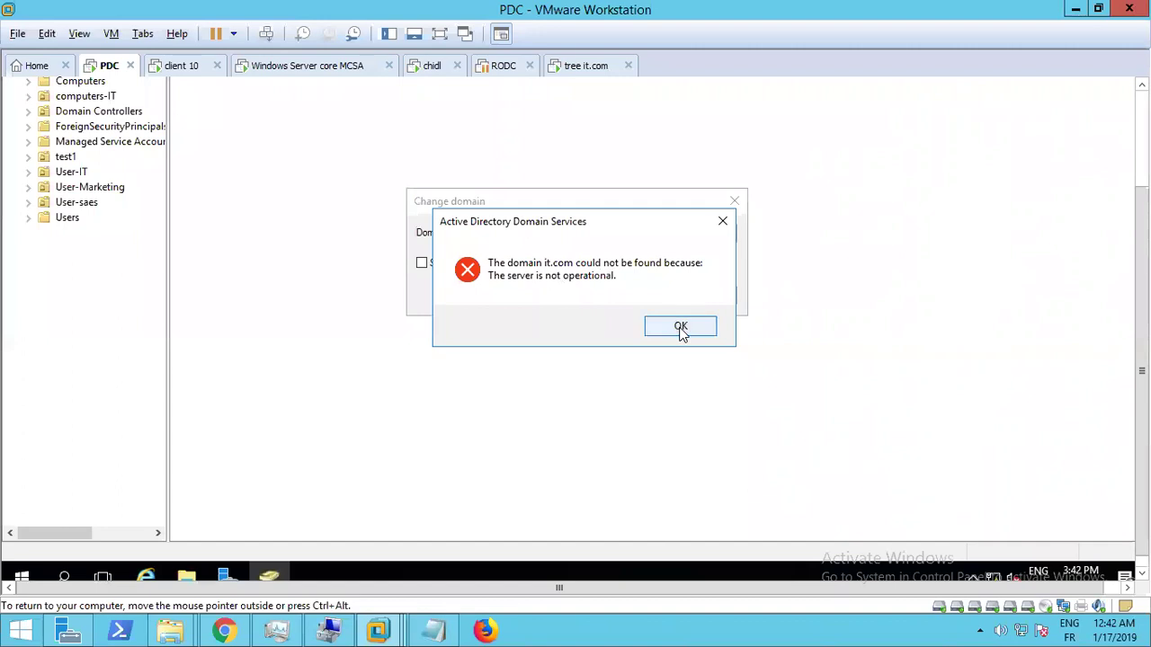
left_click(680, 327)
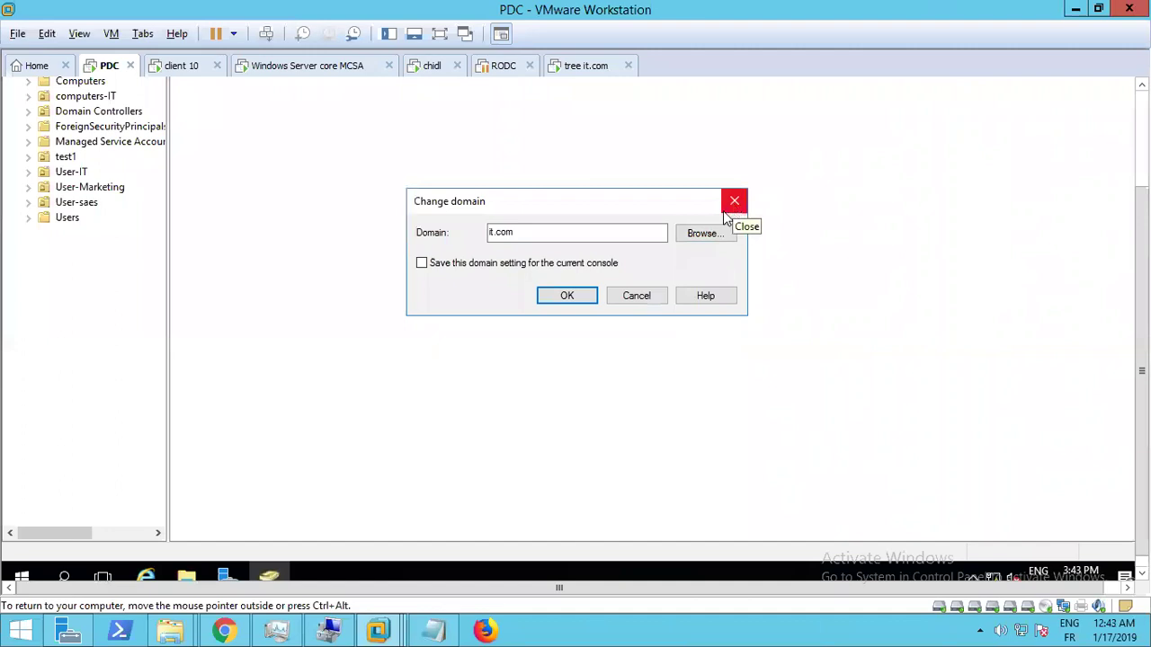
left_click(727, 210)
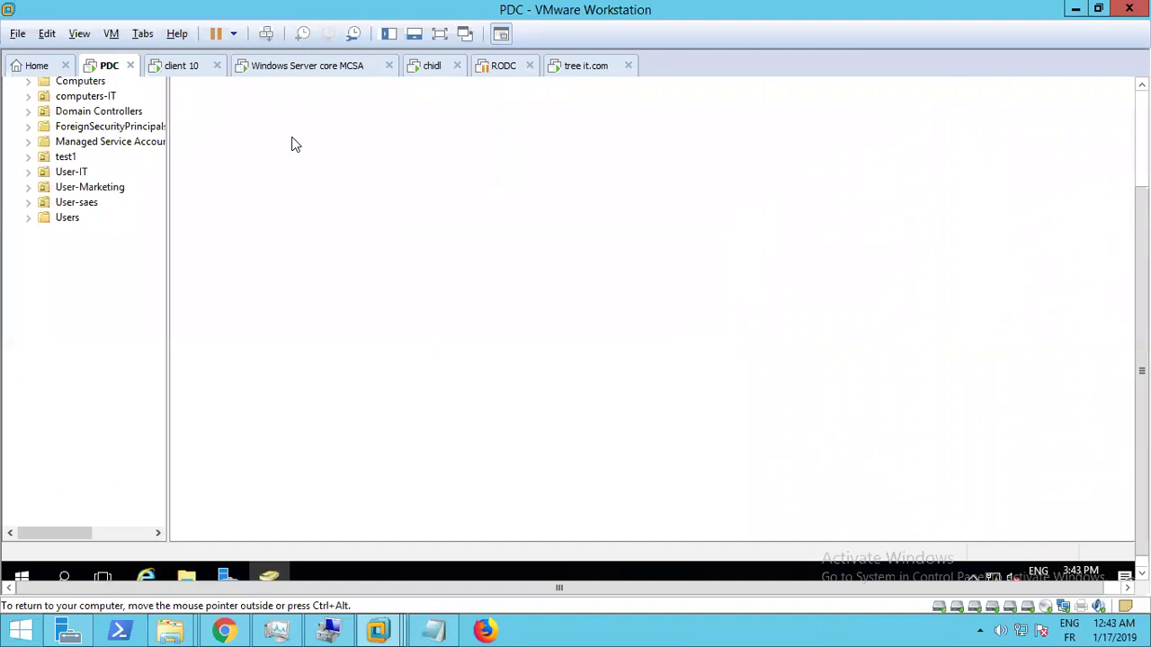
Check client 10 and Windows Server core MCSA, then return to the PDC's ADUC for itup2you.com
left_click(182, 69)
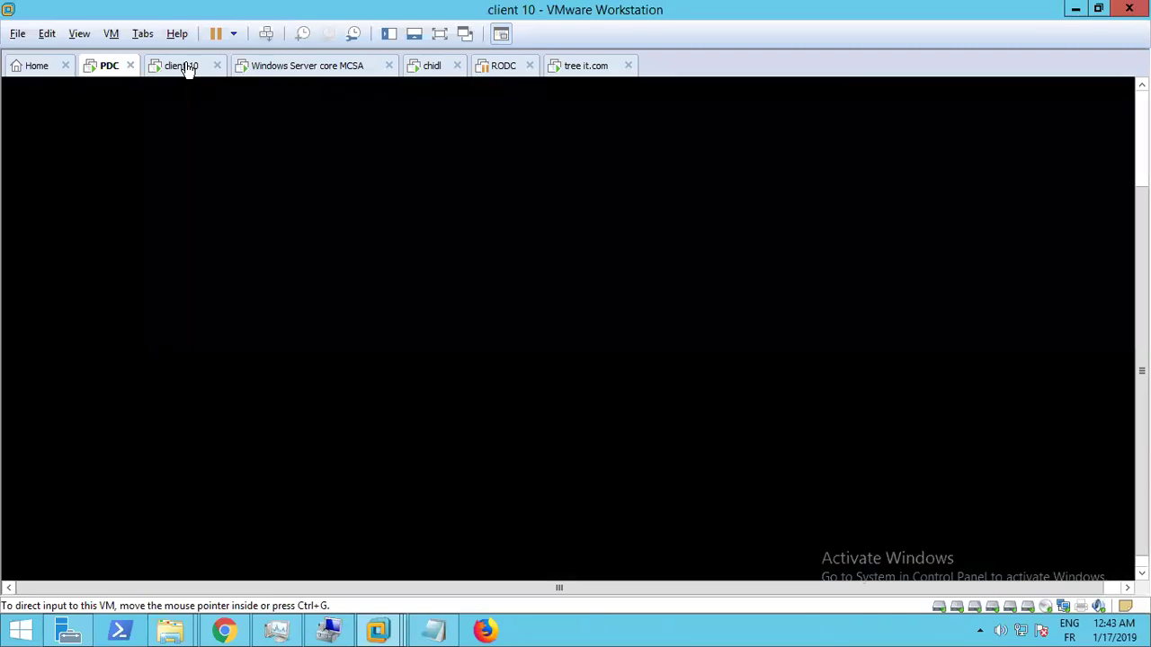
left_click(299, 72)
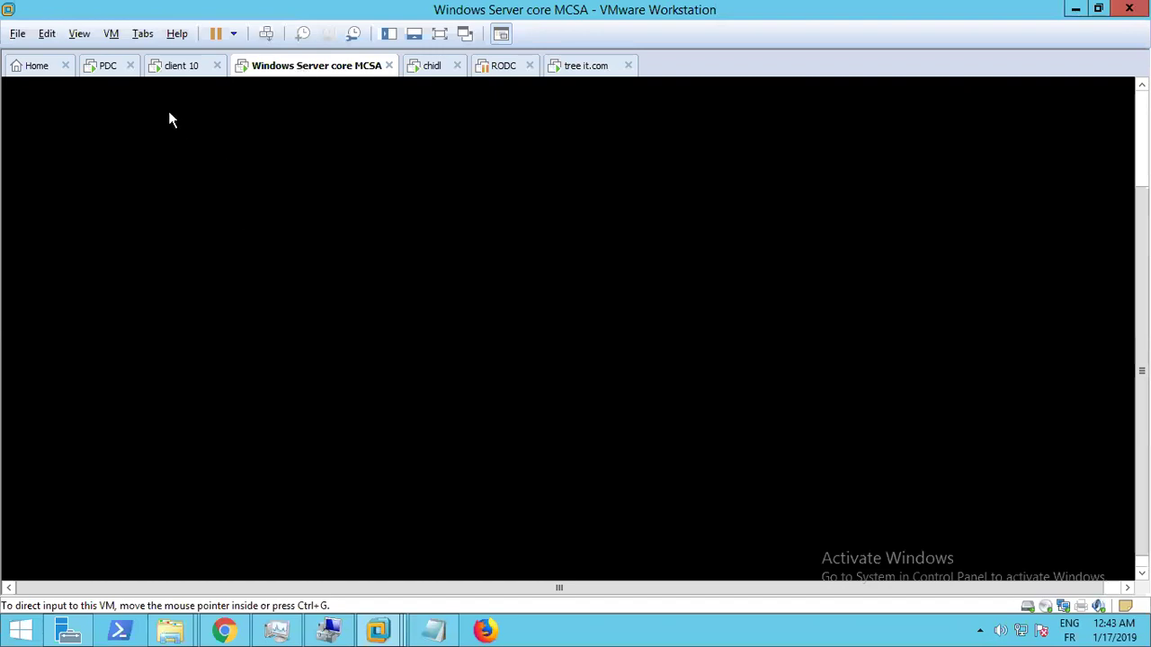
left_click(108, 72)
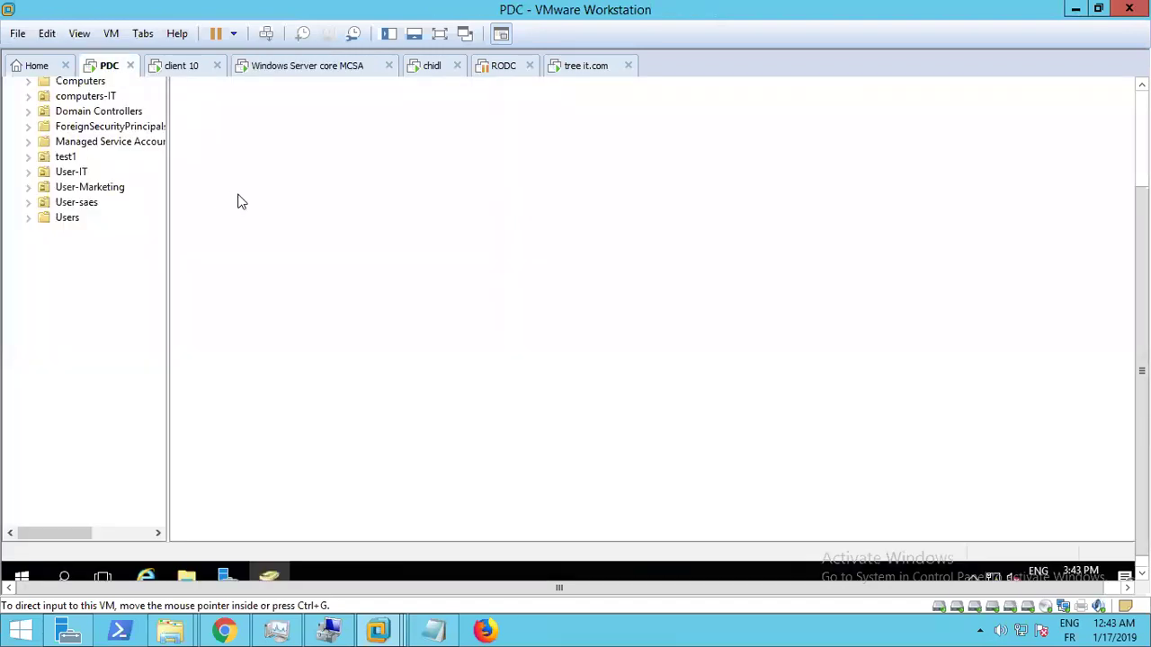
scroll(1142, 378, "down", 1)
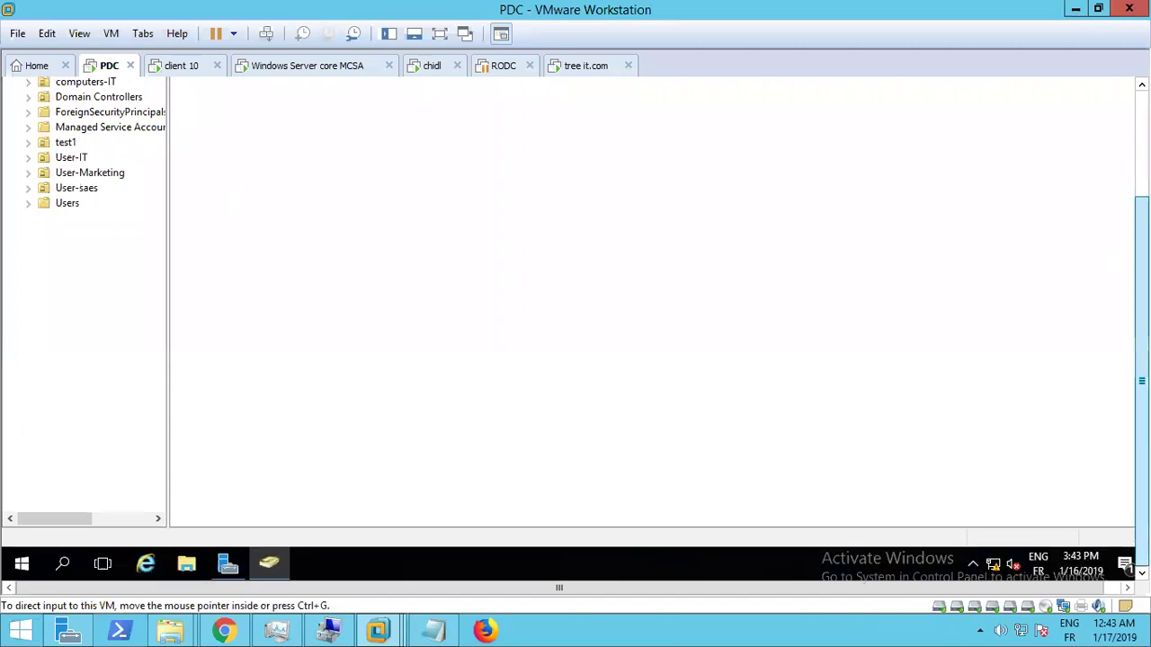
scroll(629, 315, "up", 3)
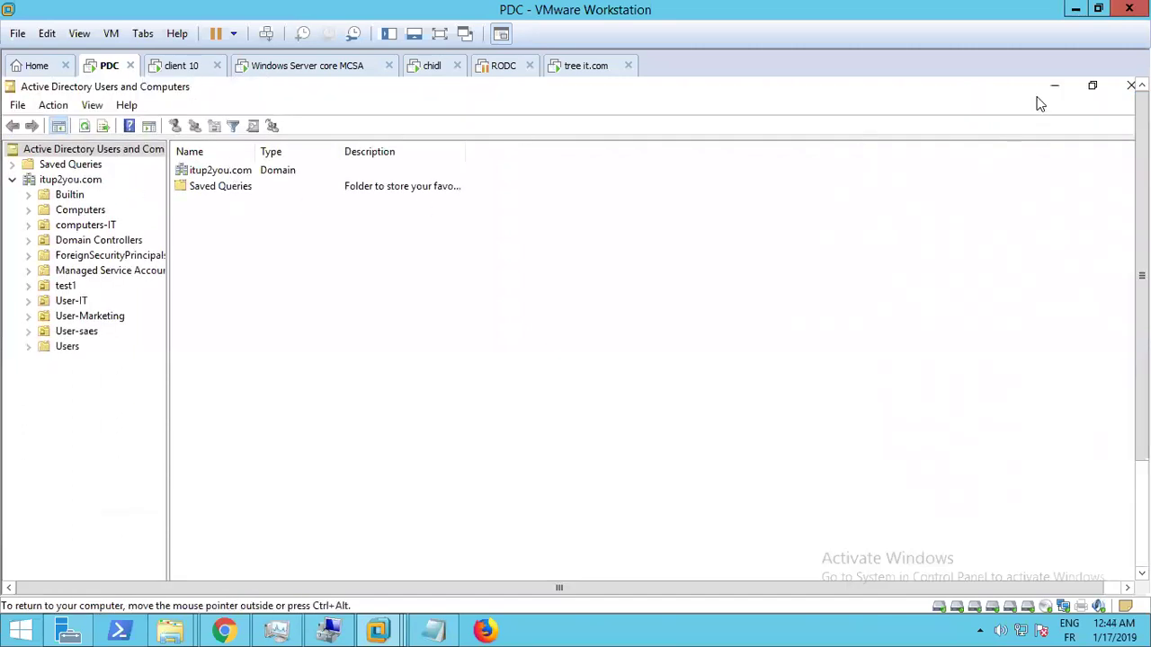
Minimize Active Directory Users and Computers and launch DNS from Server Manager's Tools menu
left_click(1056, 90)
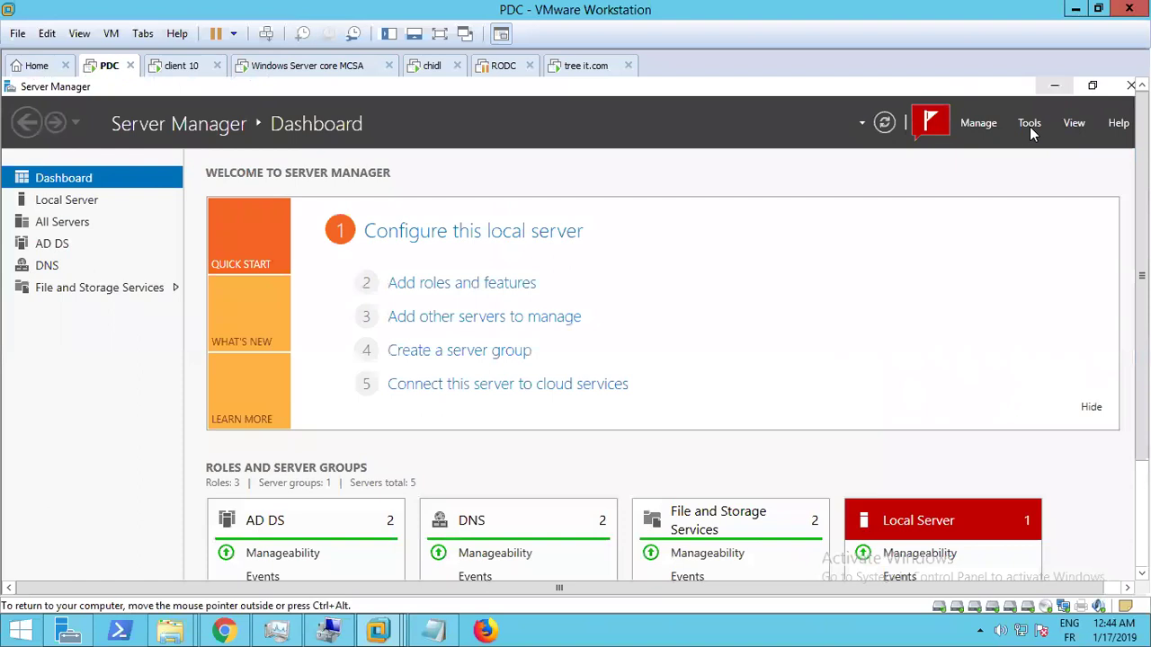
left_click(1030, 127)
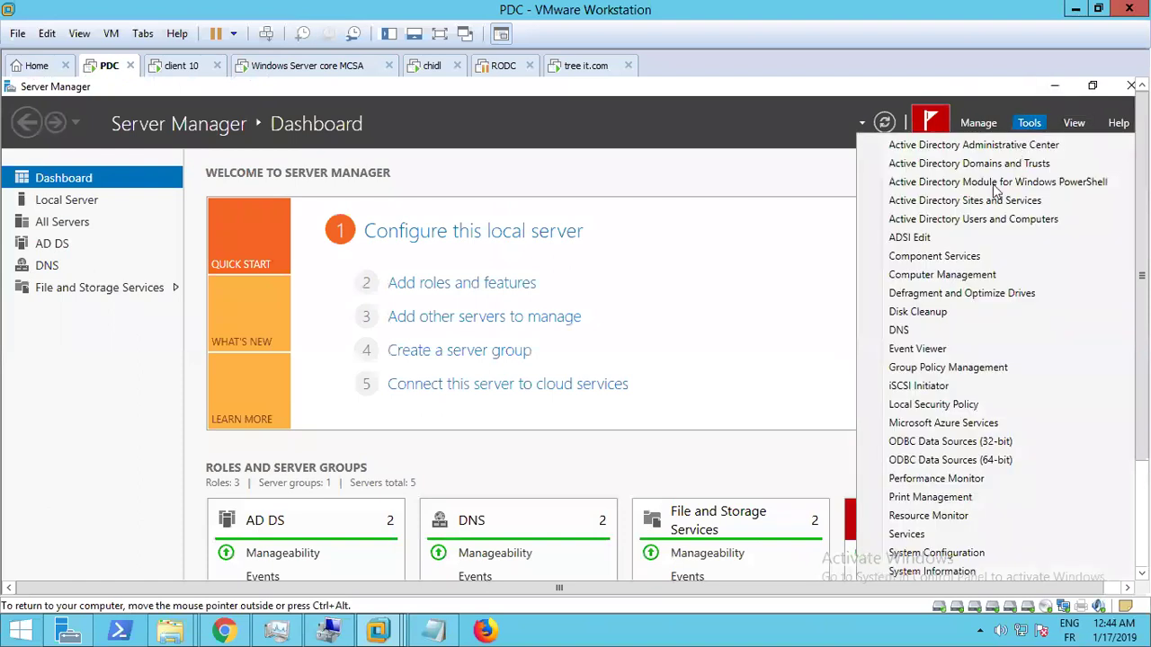
left_click(901, 330)
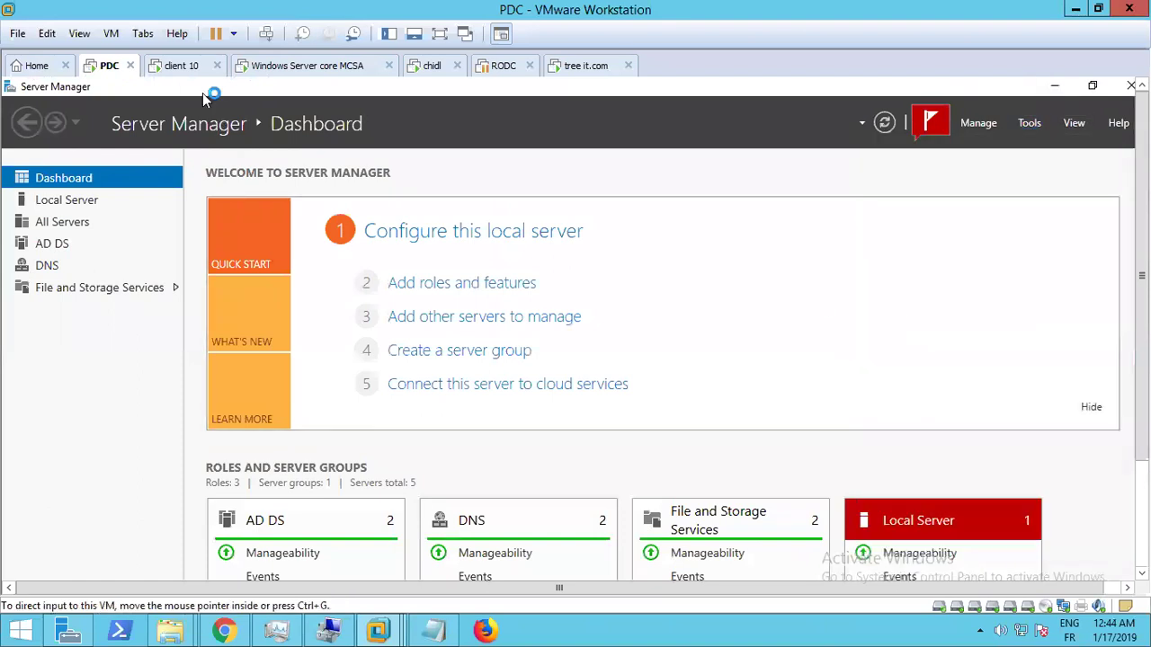
Put the VM in full screen and show the itup2you.com zone under PDC1 in a maximized DNS Manager
left_click(79, 33)
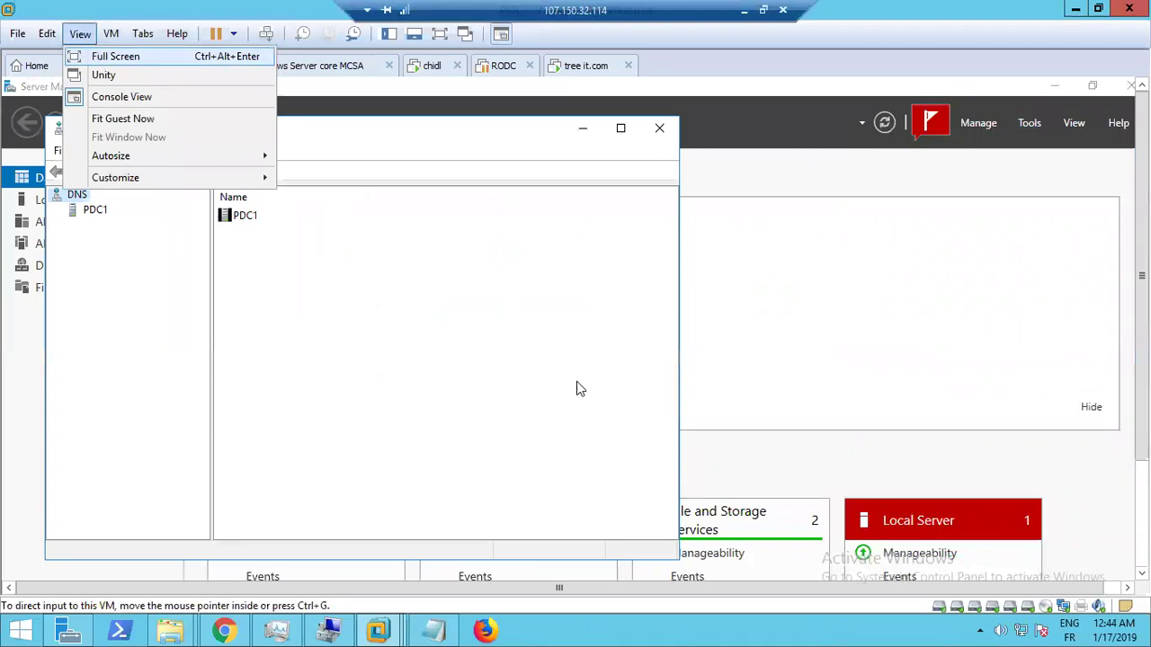
left_click(97, 55)
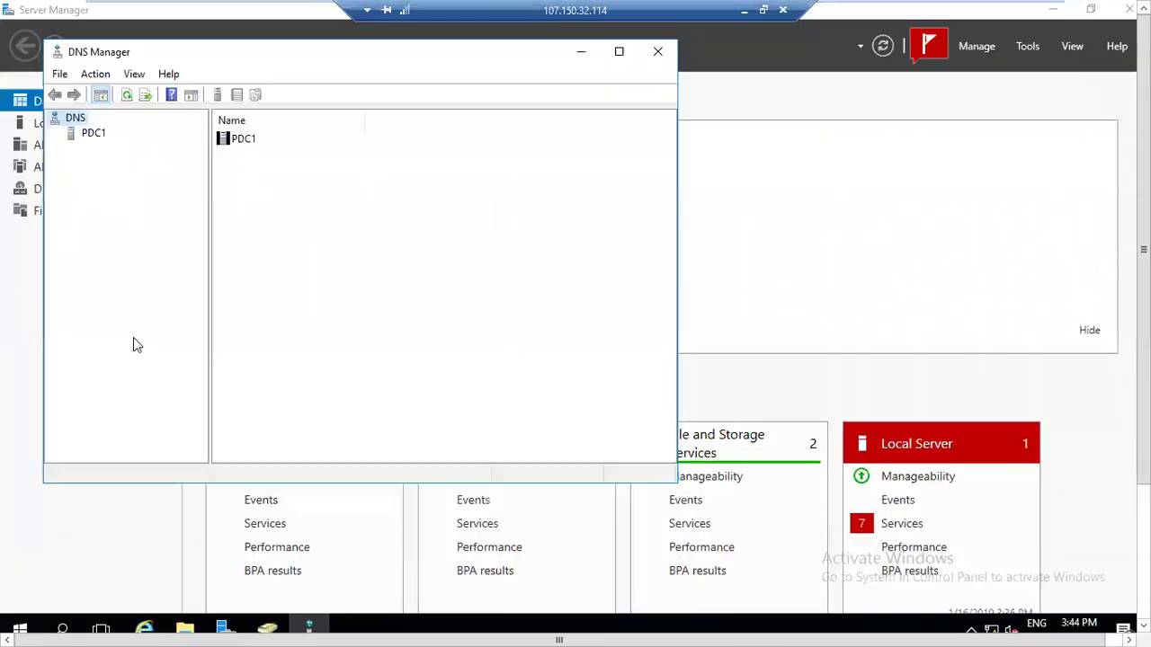
left_click(93, 135)
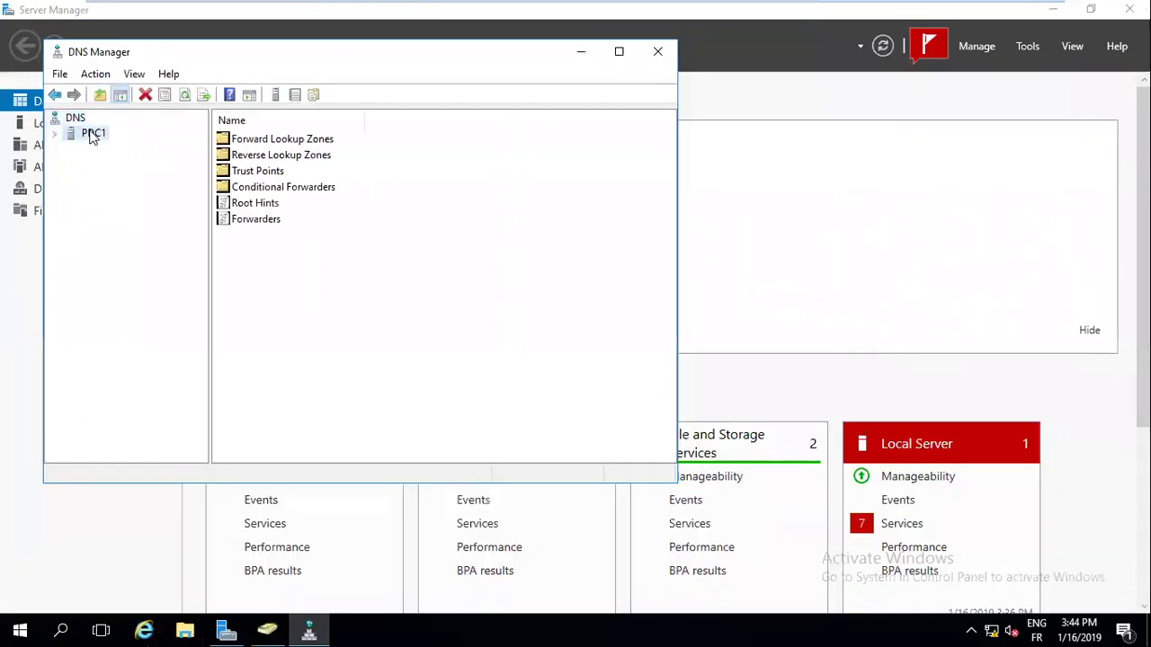
double_click(257, 141)
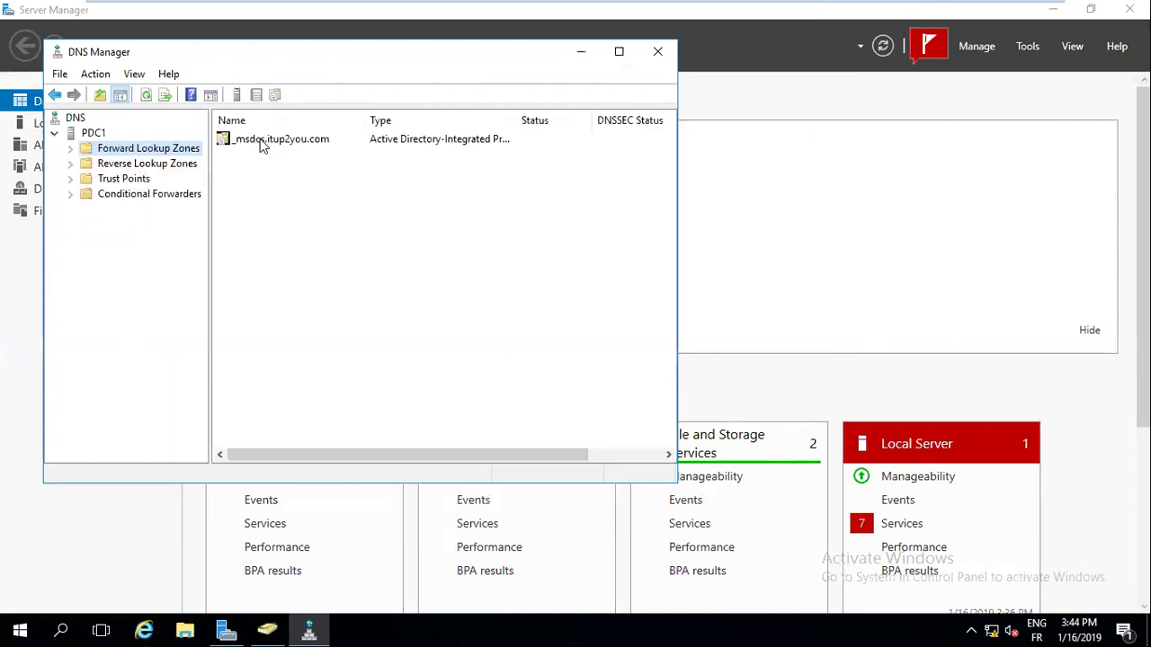
double_click(258, 155)
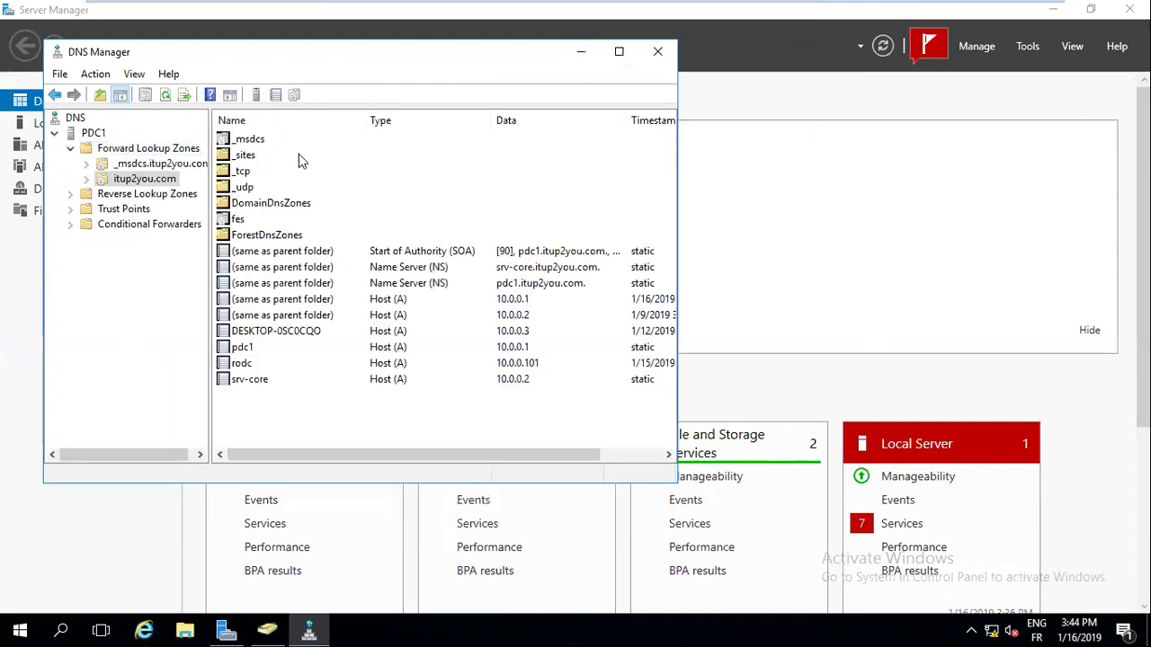
left_click(618, 51)
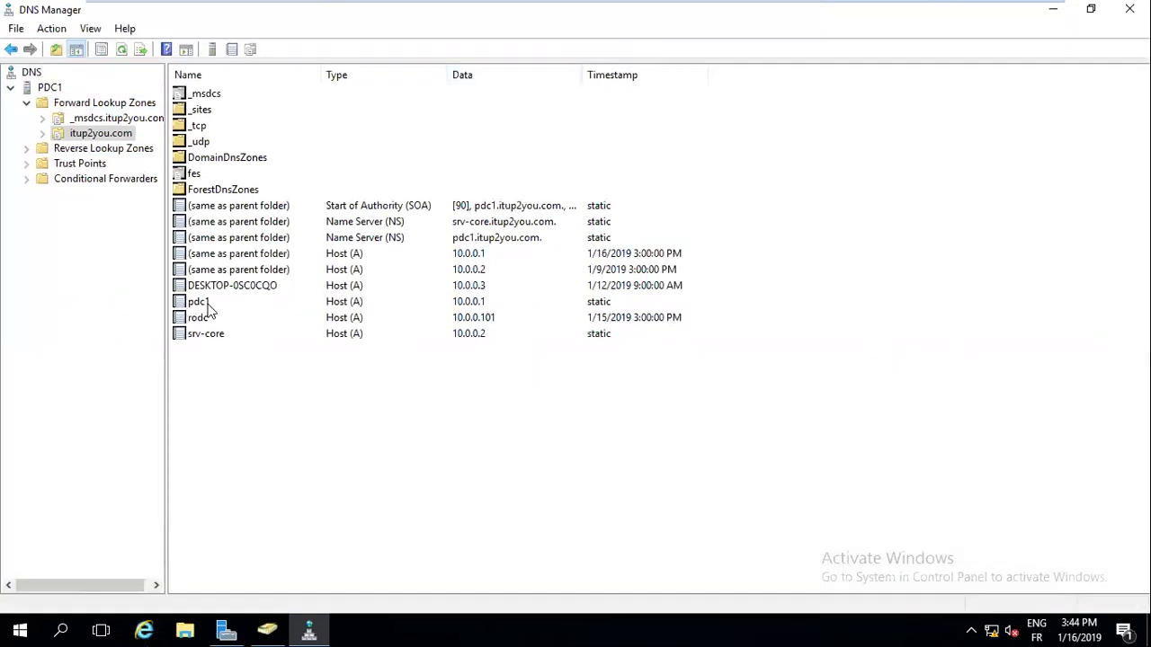
Inspect the pdc1, rodc and srv-core host records and the pdc1 and srv-core name server records
left_click(205, 308)
left_click(207, 321)
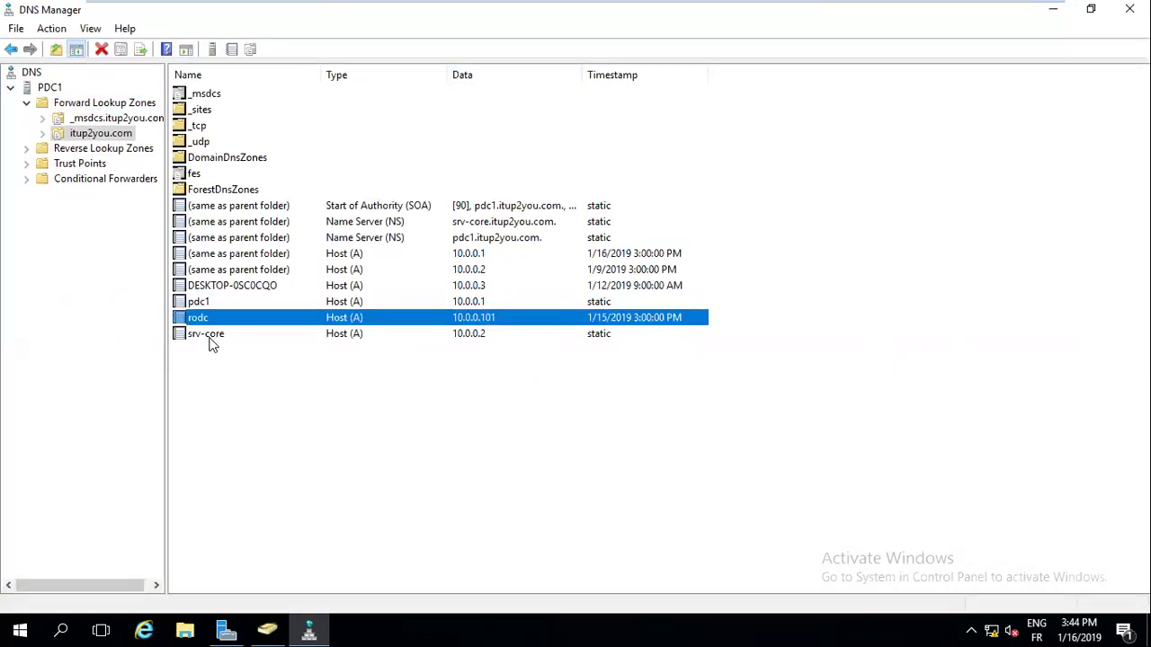
left_click(209, 337)
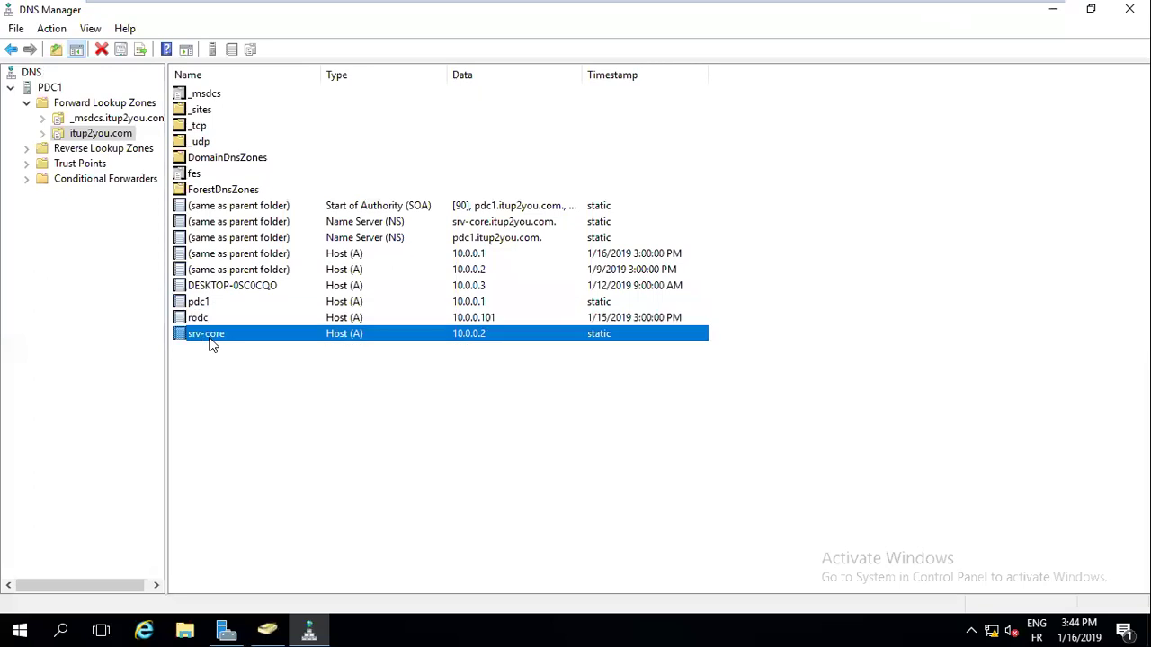
left_click(501, 236)
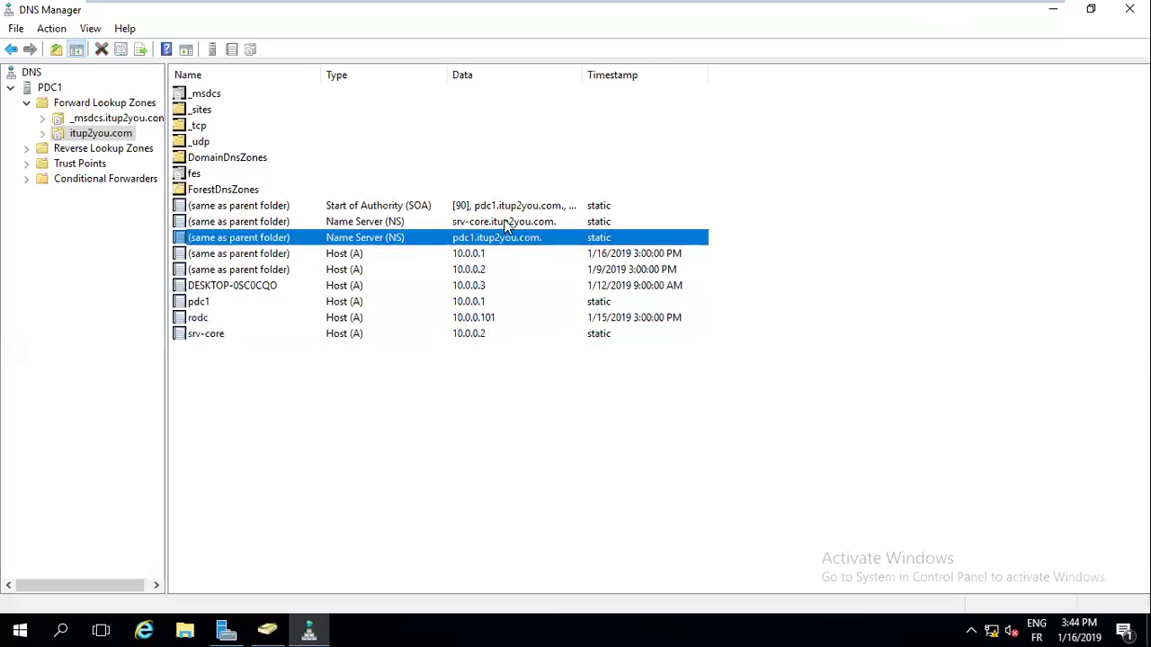
left_click(509, 221)
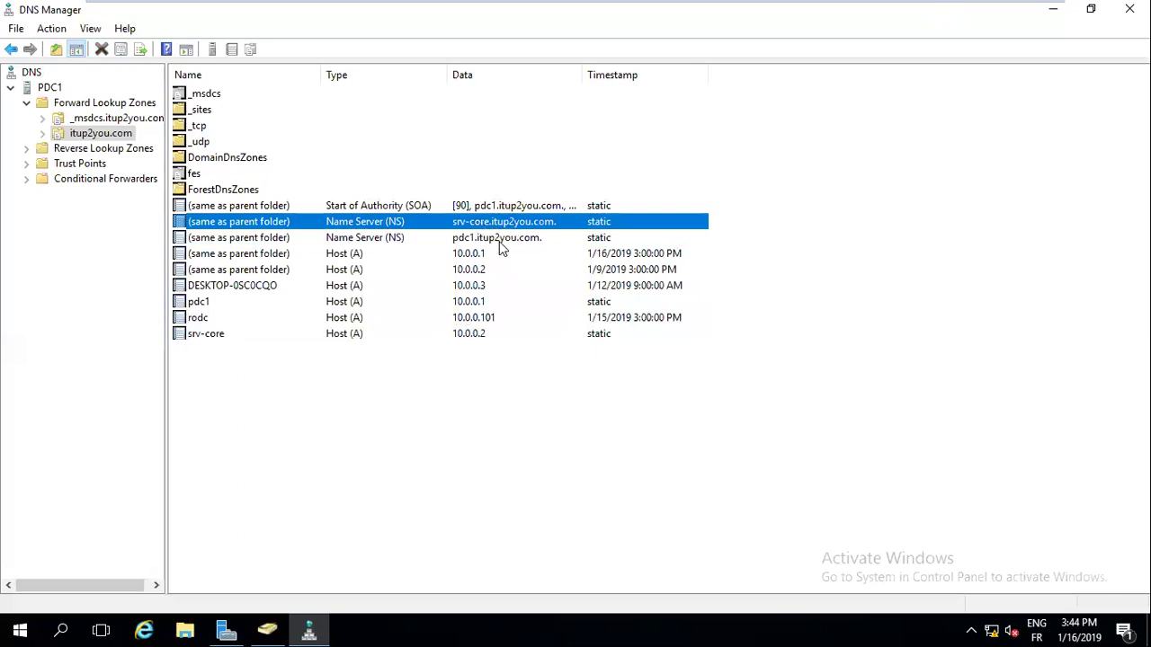
left_click(499, 241)
Start a New Domain in the itup2you.com zone, then cancel without adding anything
right_click(398, 411)
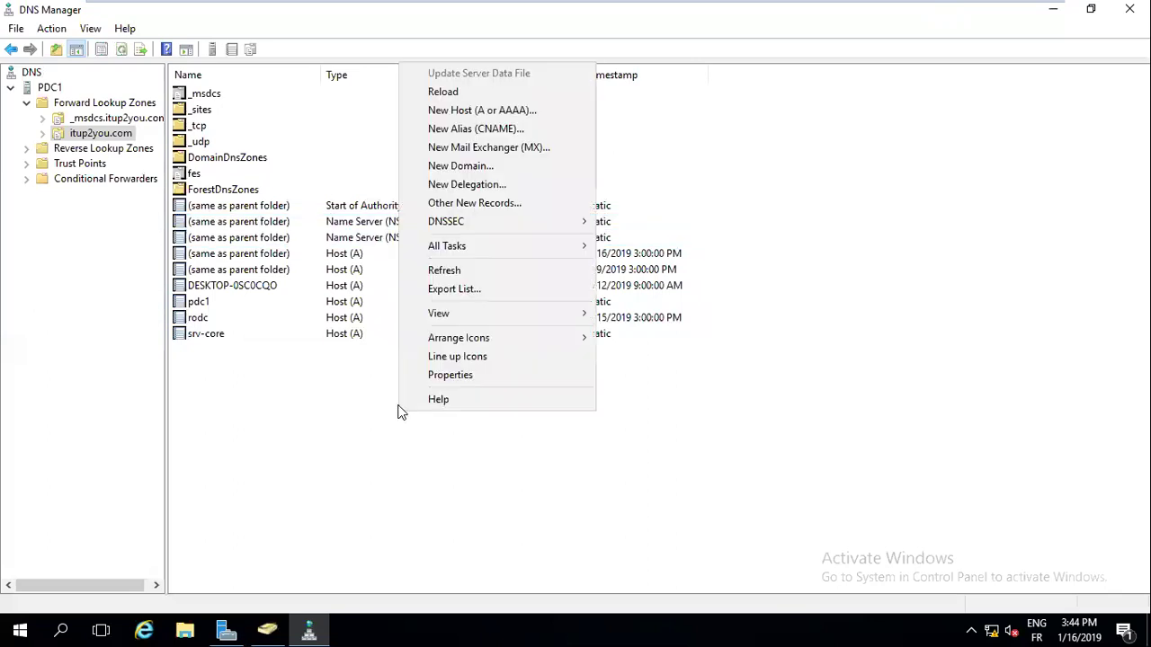
left_click(491, 167)
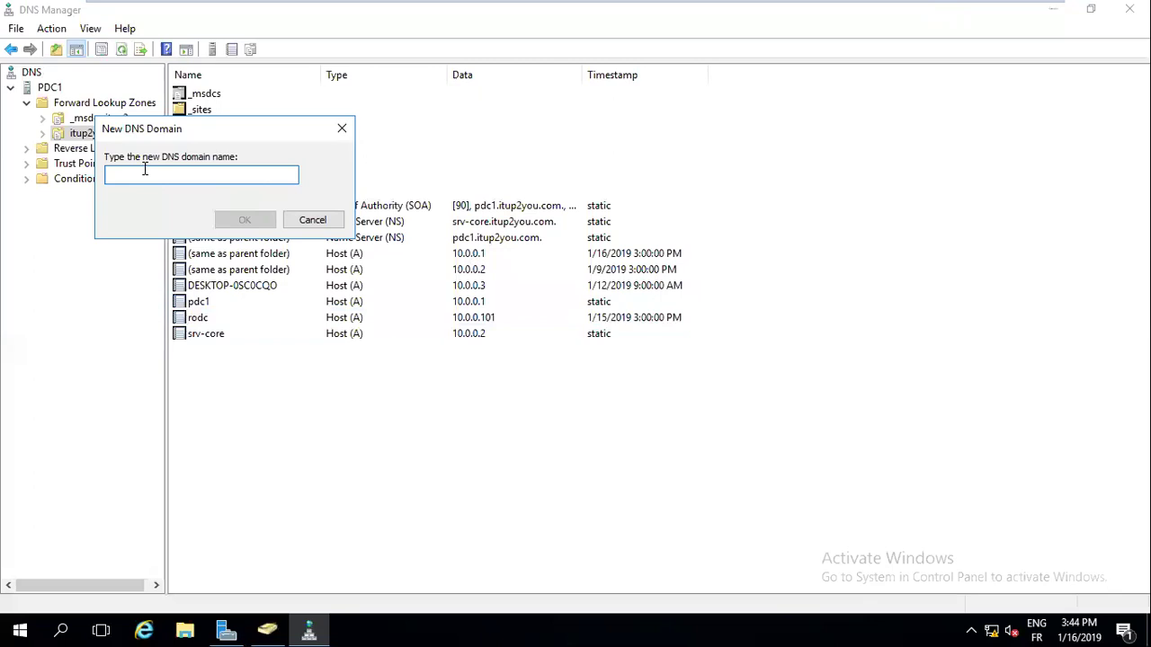
left_click(339, 127)
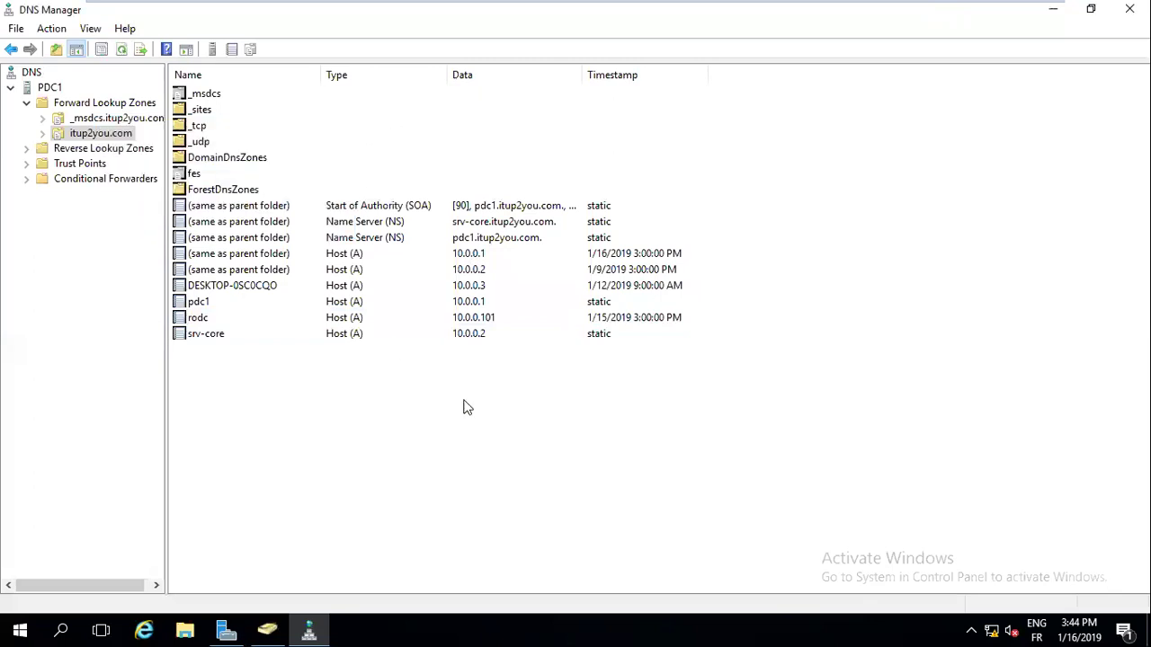
right_click(465, 400)
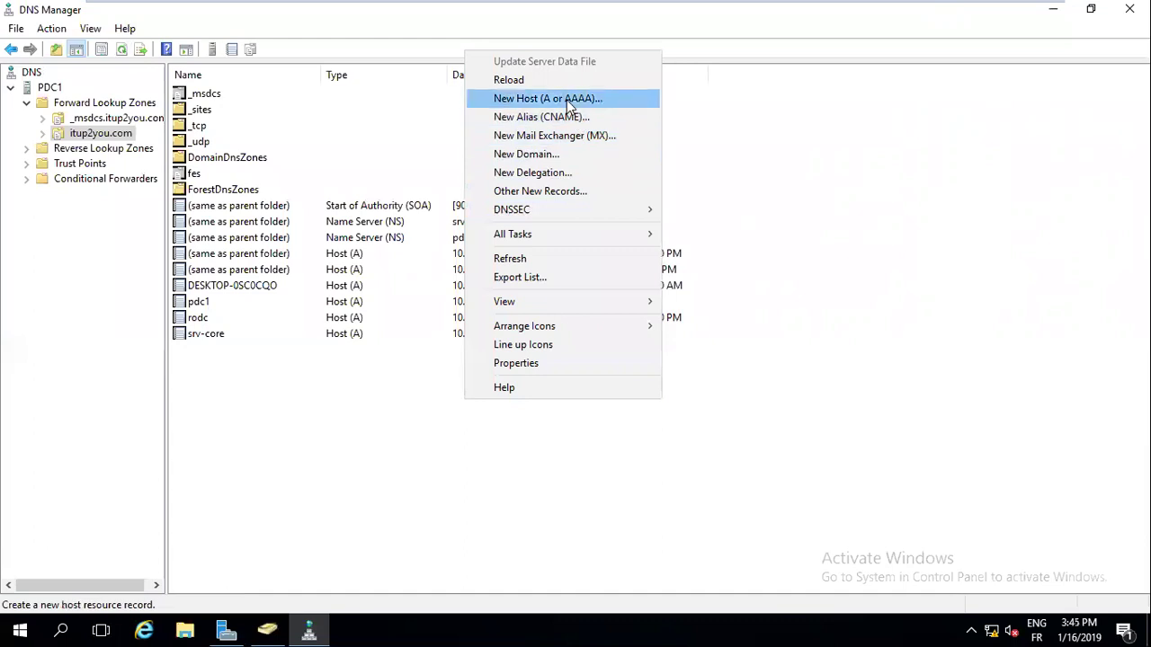
left_click(804, 188)
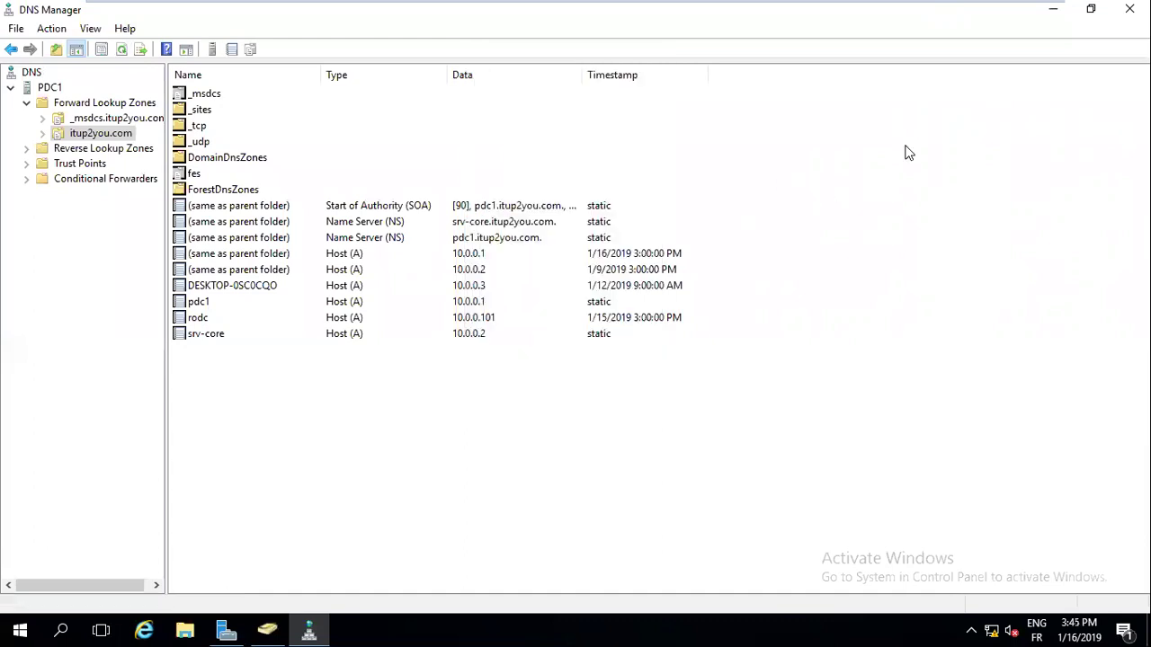
Minimize DNS Manager and Server Manager to reveal the Windows Server 2016 desktop
left_click(1052, 10)
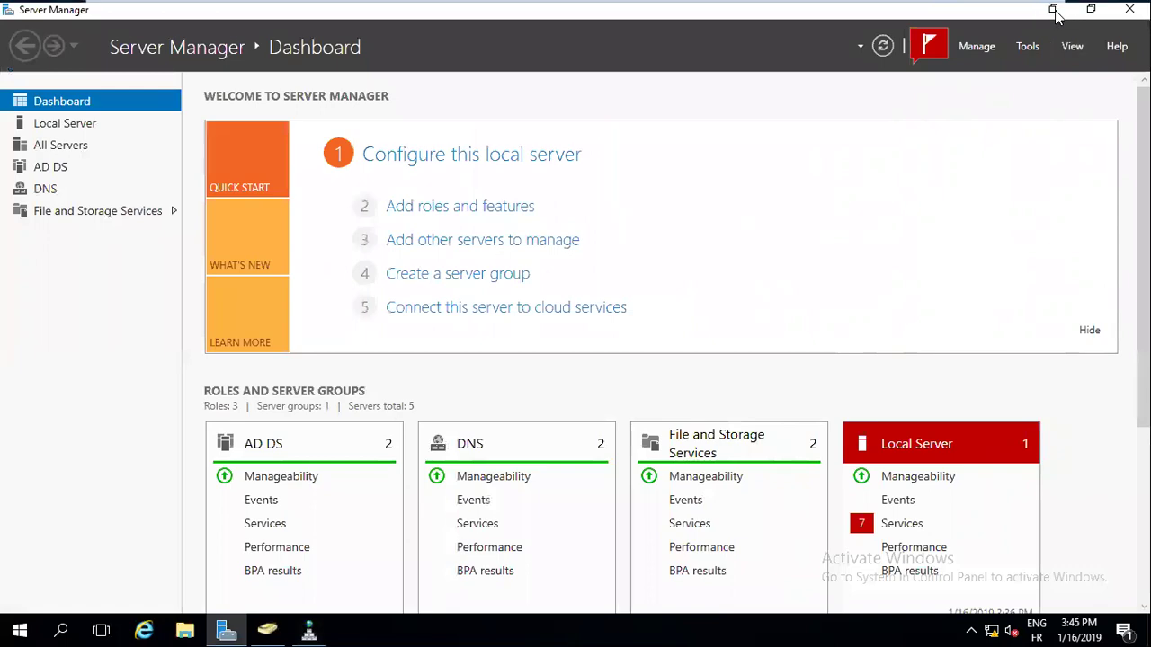
left_click(1054, 11)
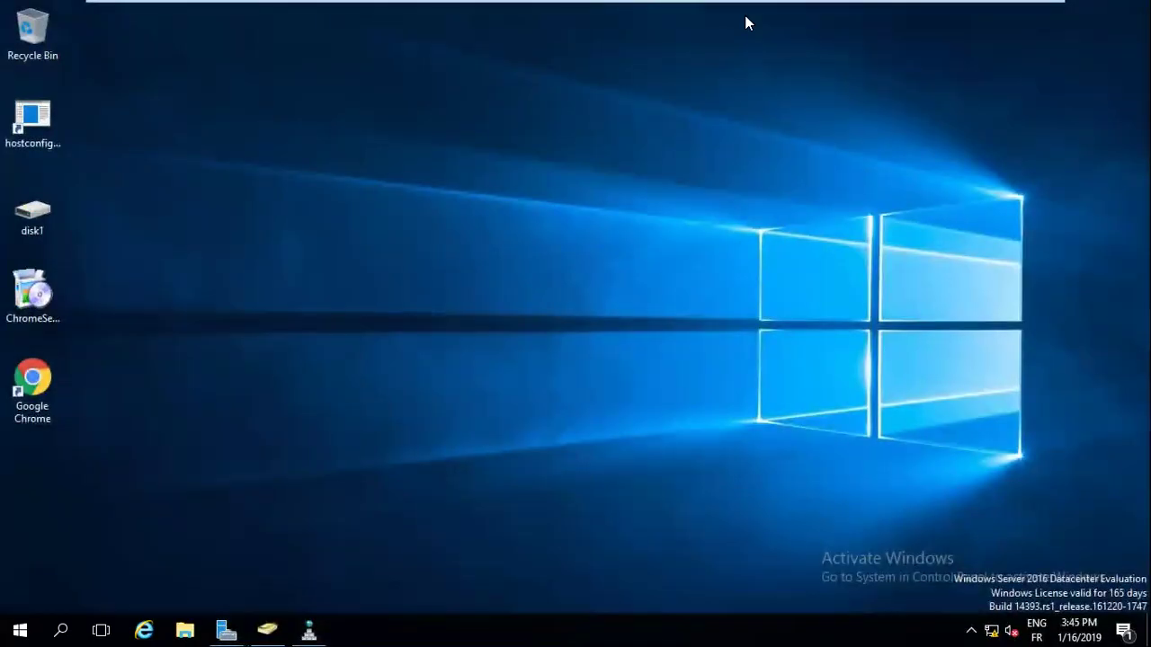
mouse_move(746, 23)
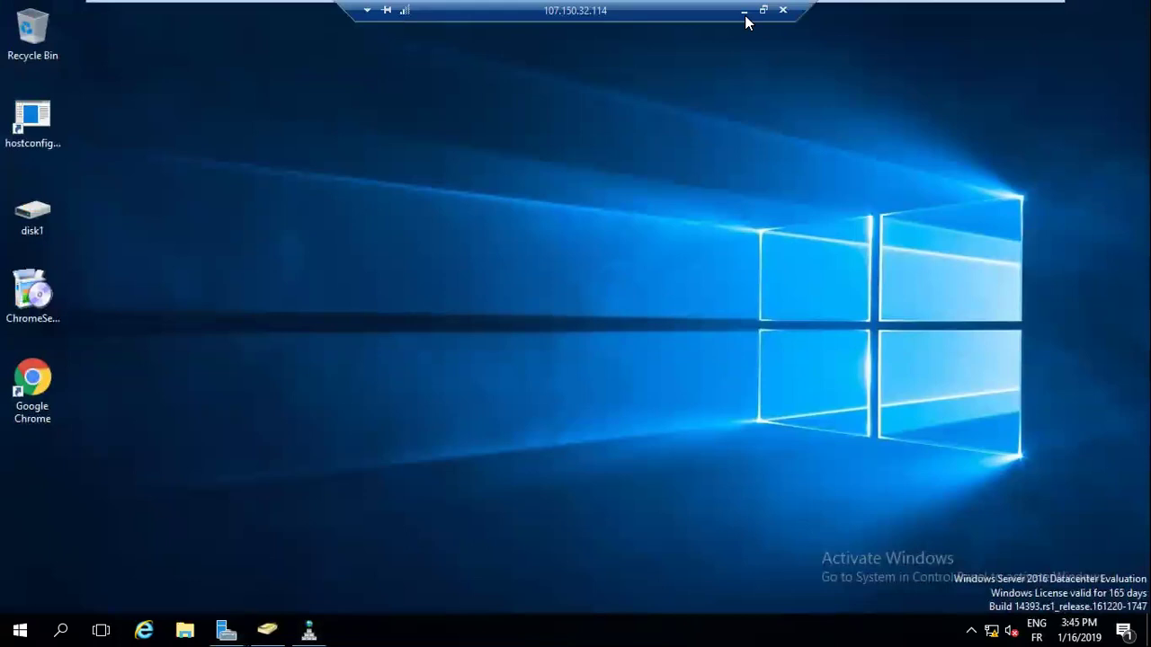